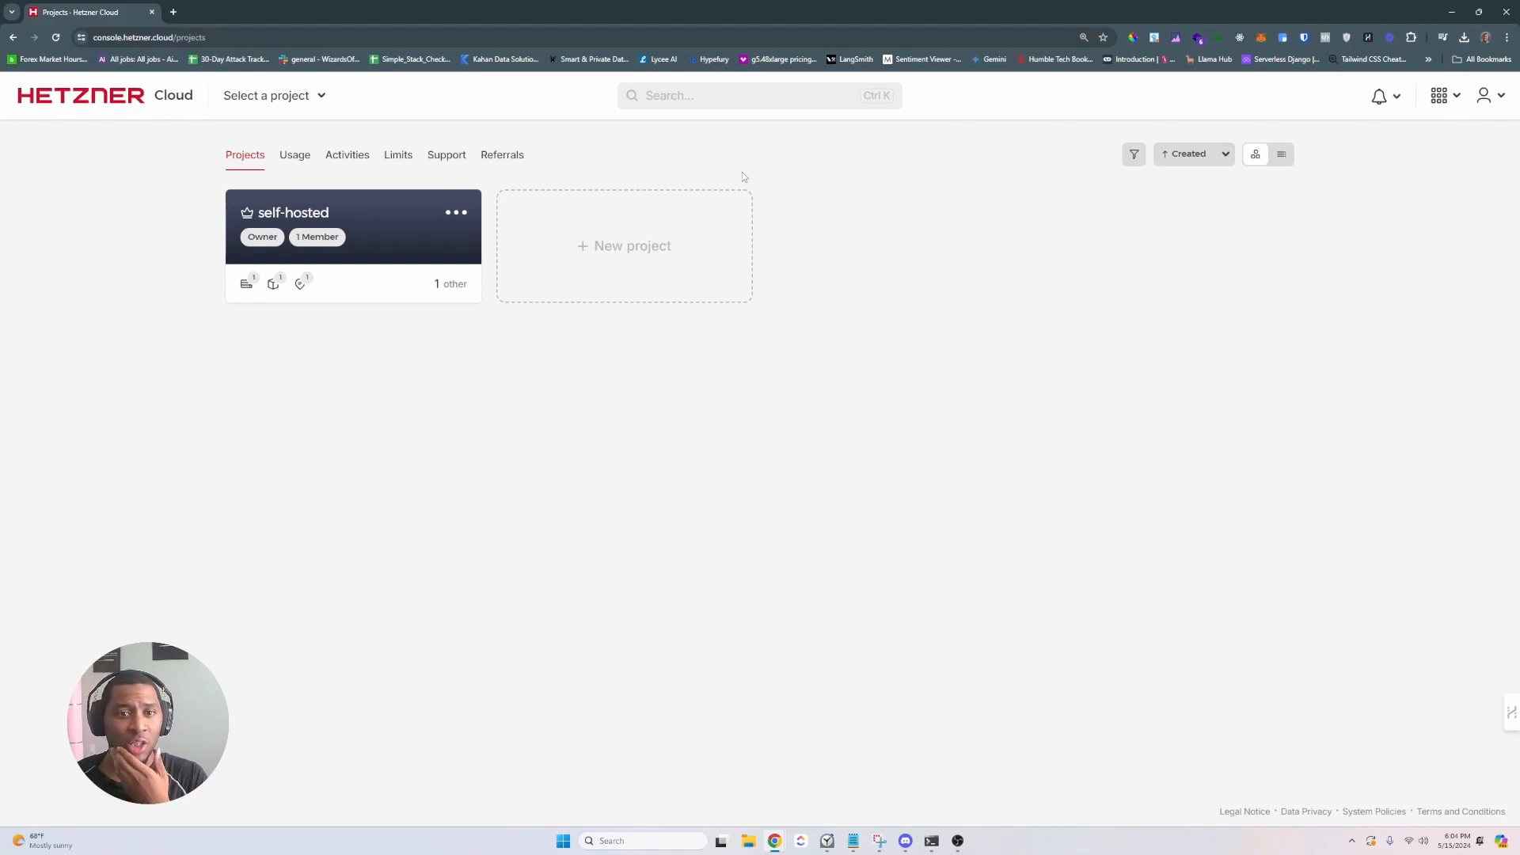
- Create a Hetzner Cloud project named bphil_tuts and open its Servers page
left_click(654, 266)
left_click(1452, 794)
left_click(746, 446)
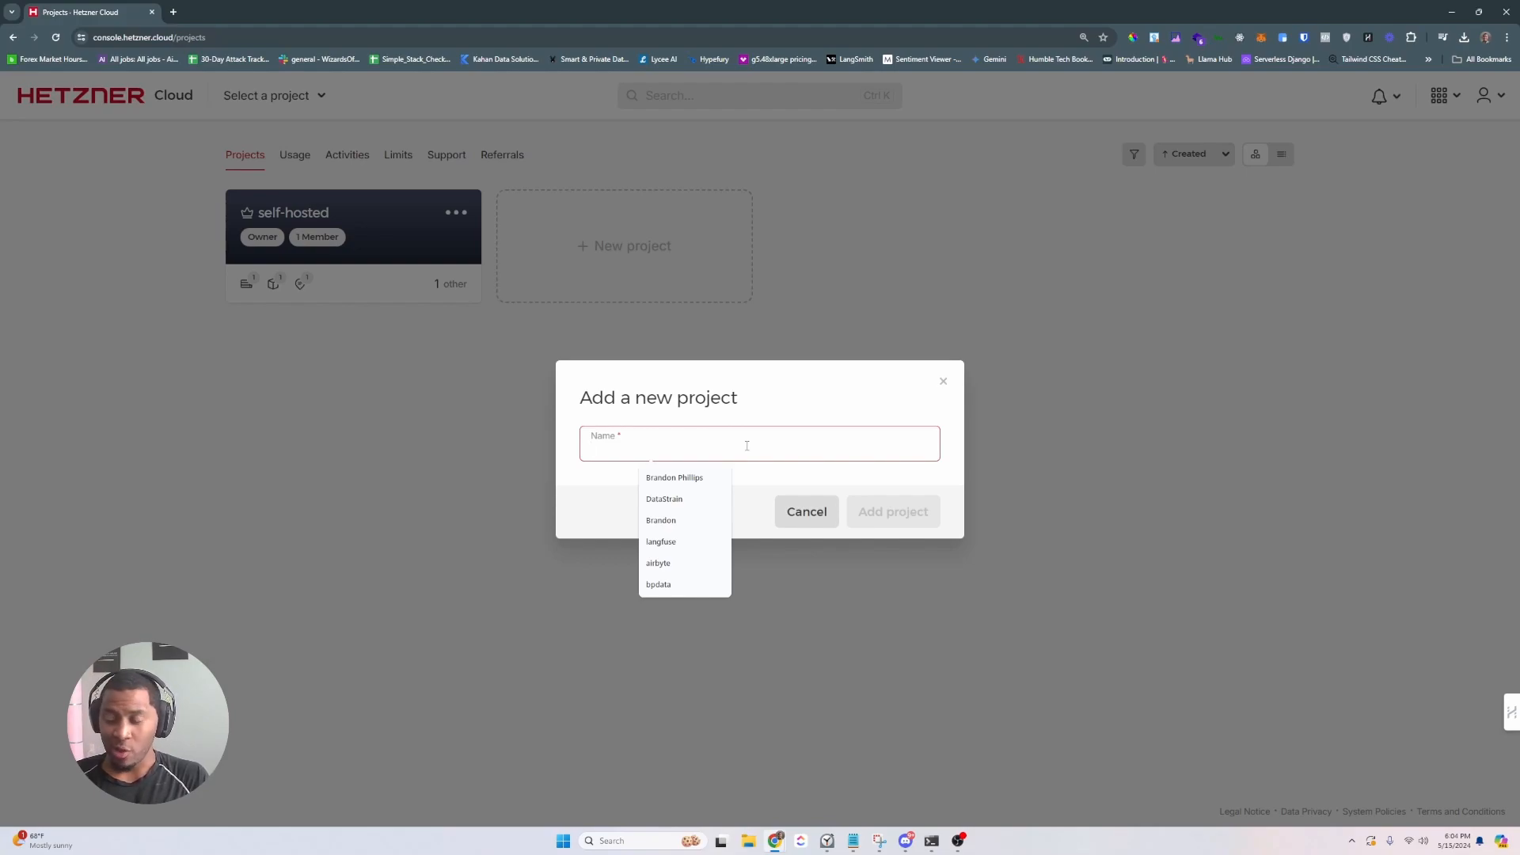
type("bphil_tuts")
left_click(879, 502)
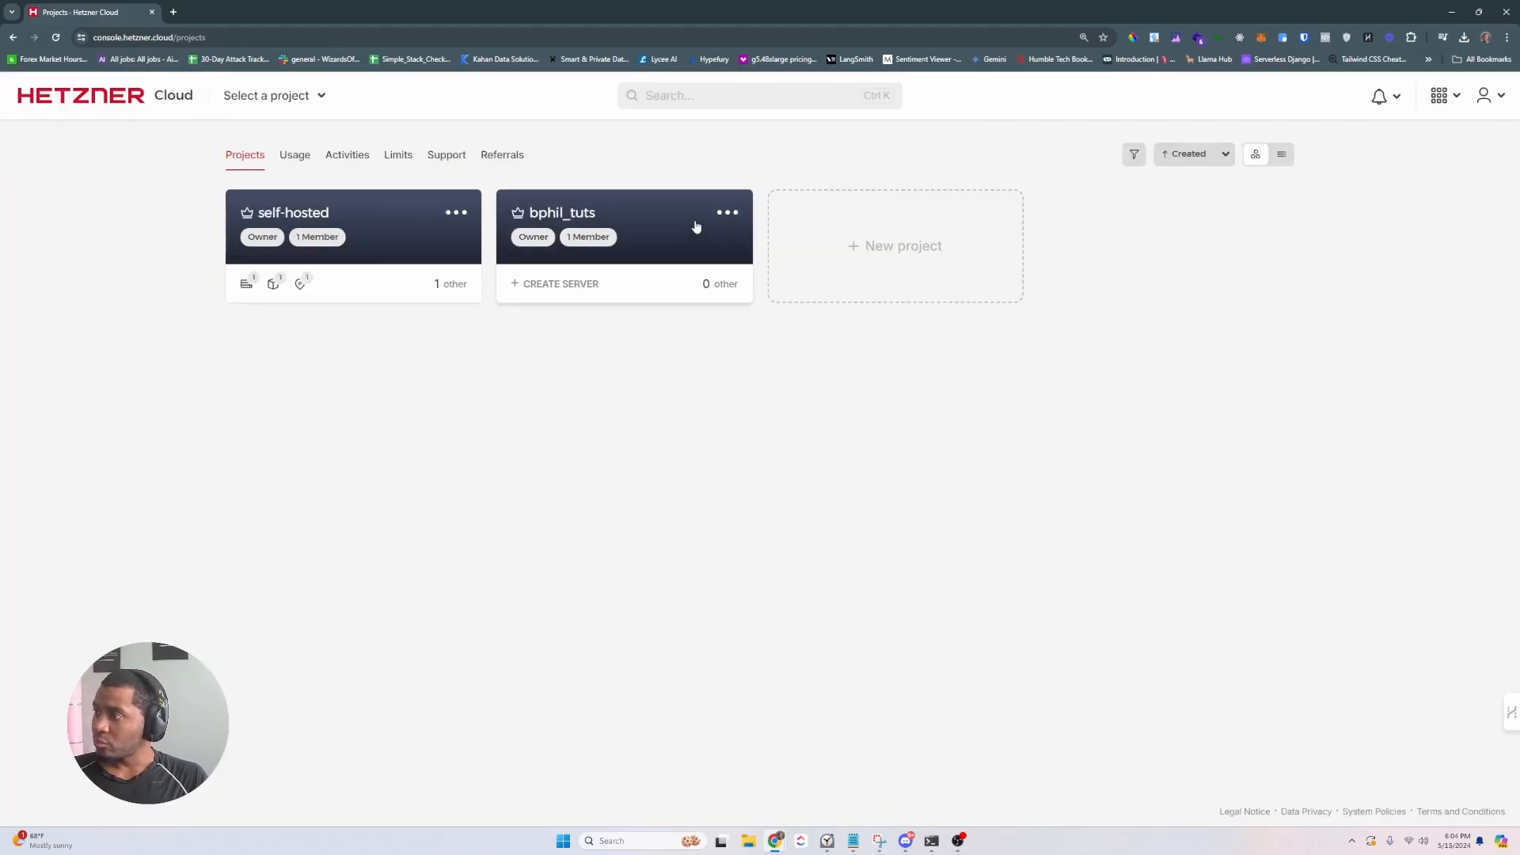
left_click(681, 235)
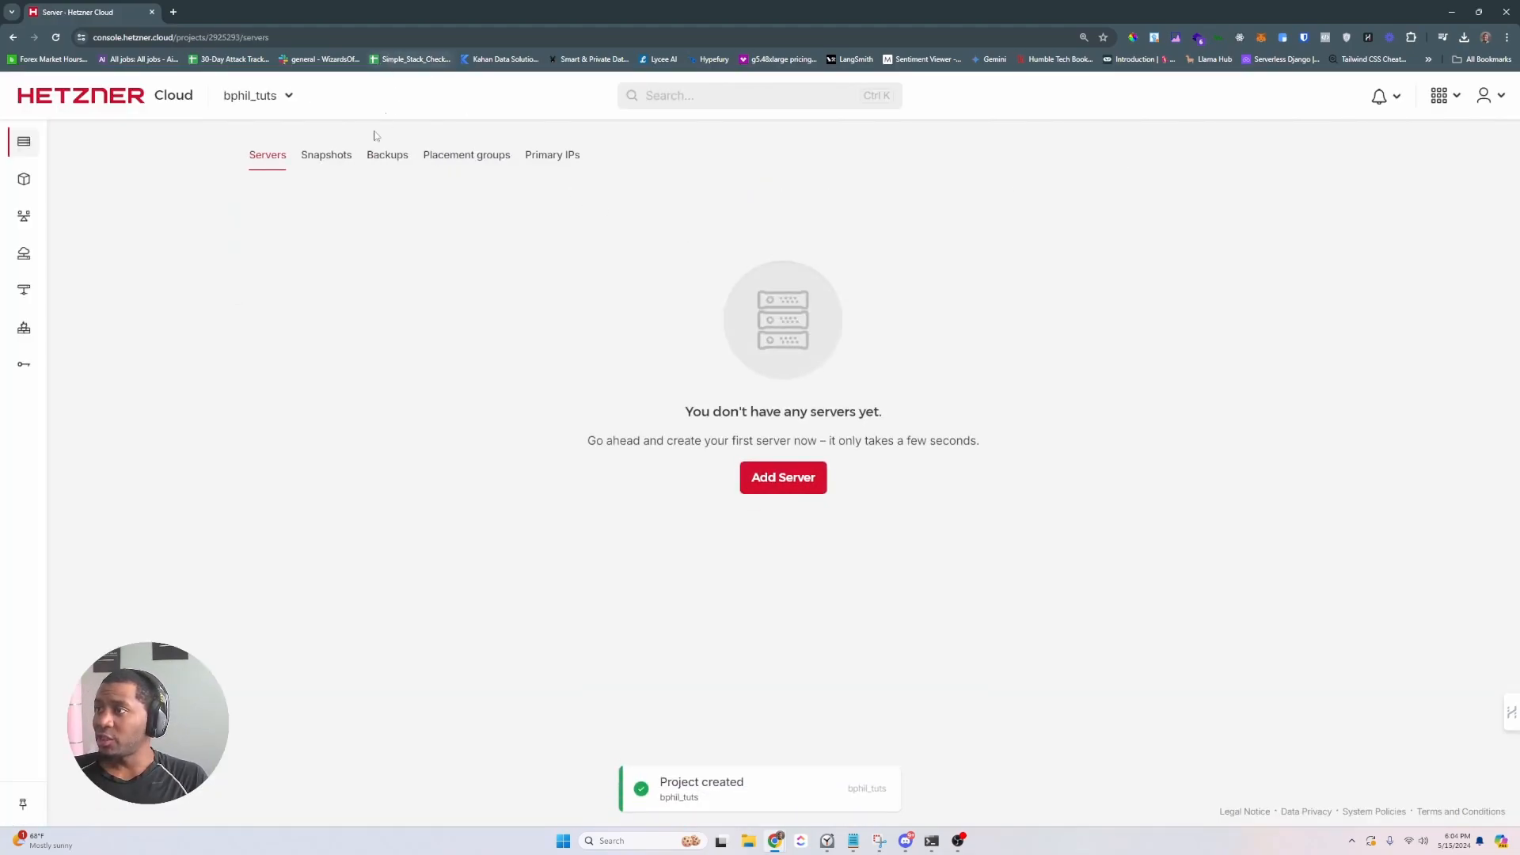
- Start a new server located in Ashburn, VA with the shared vCPU x86 type
left_click(797, 481)
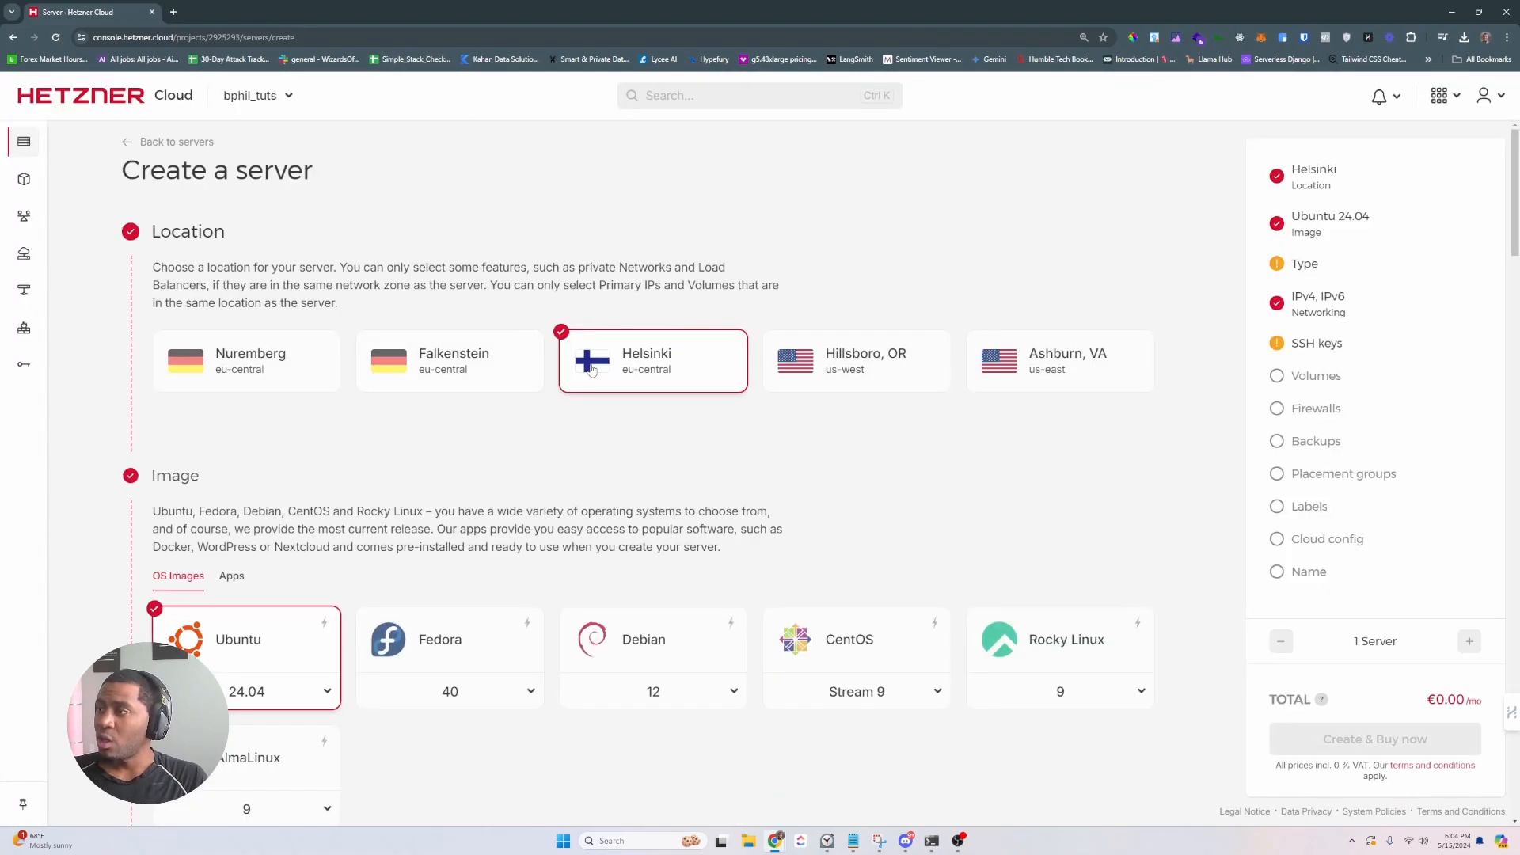
left_click(1021, 358)
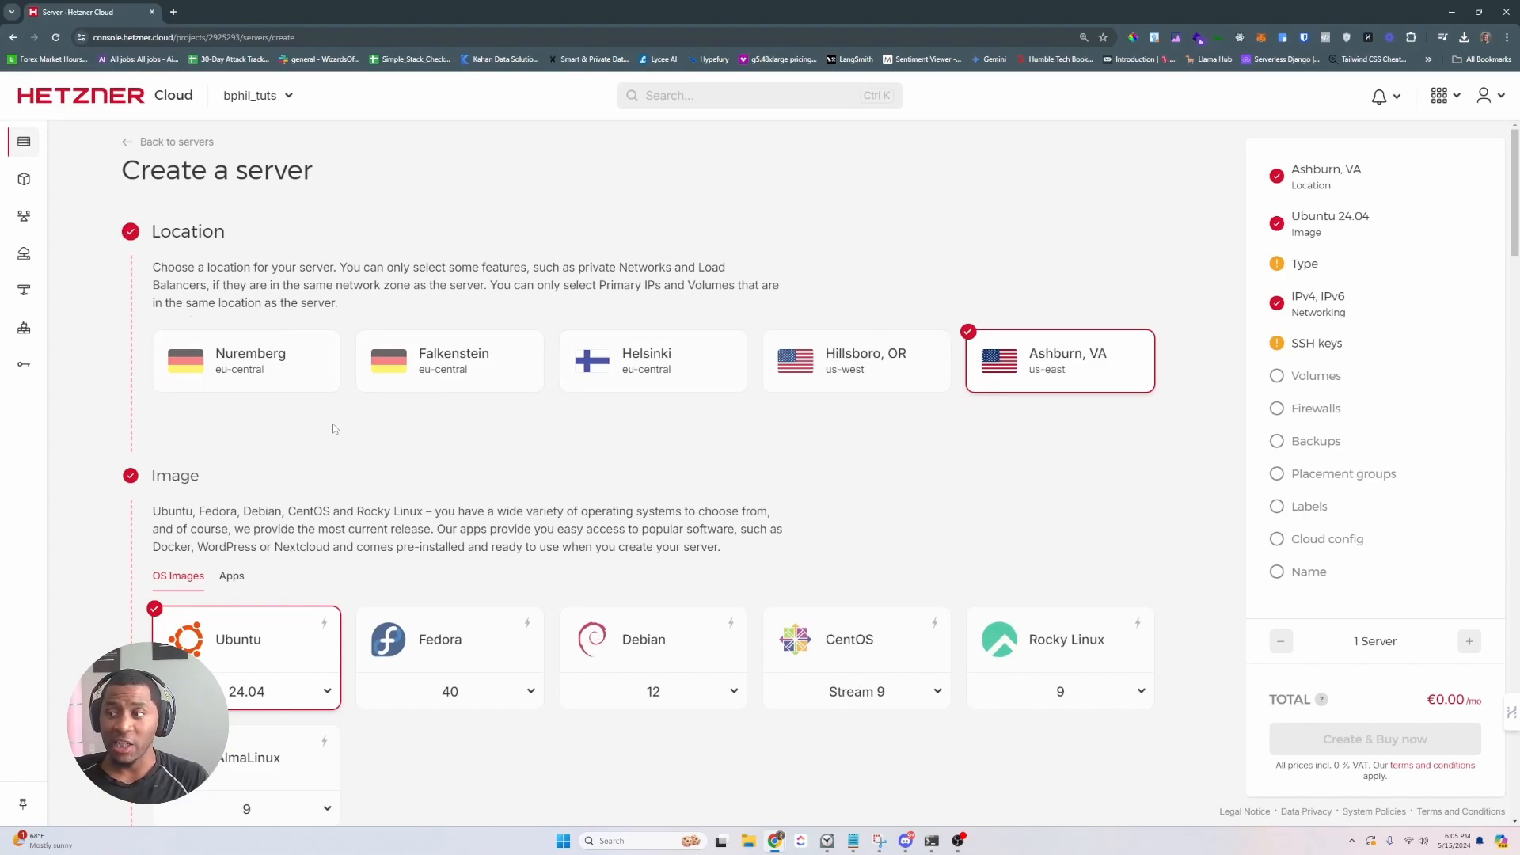
scroll(333, 429, "down", 2)
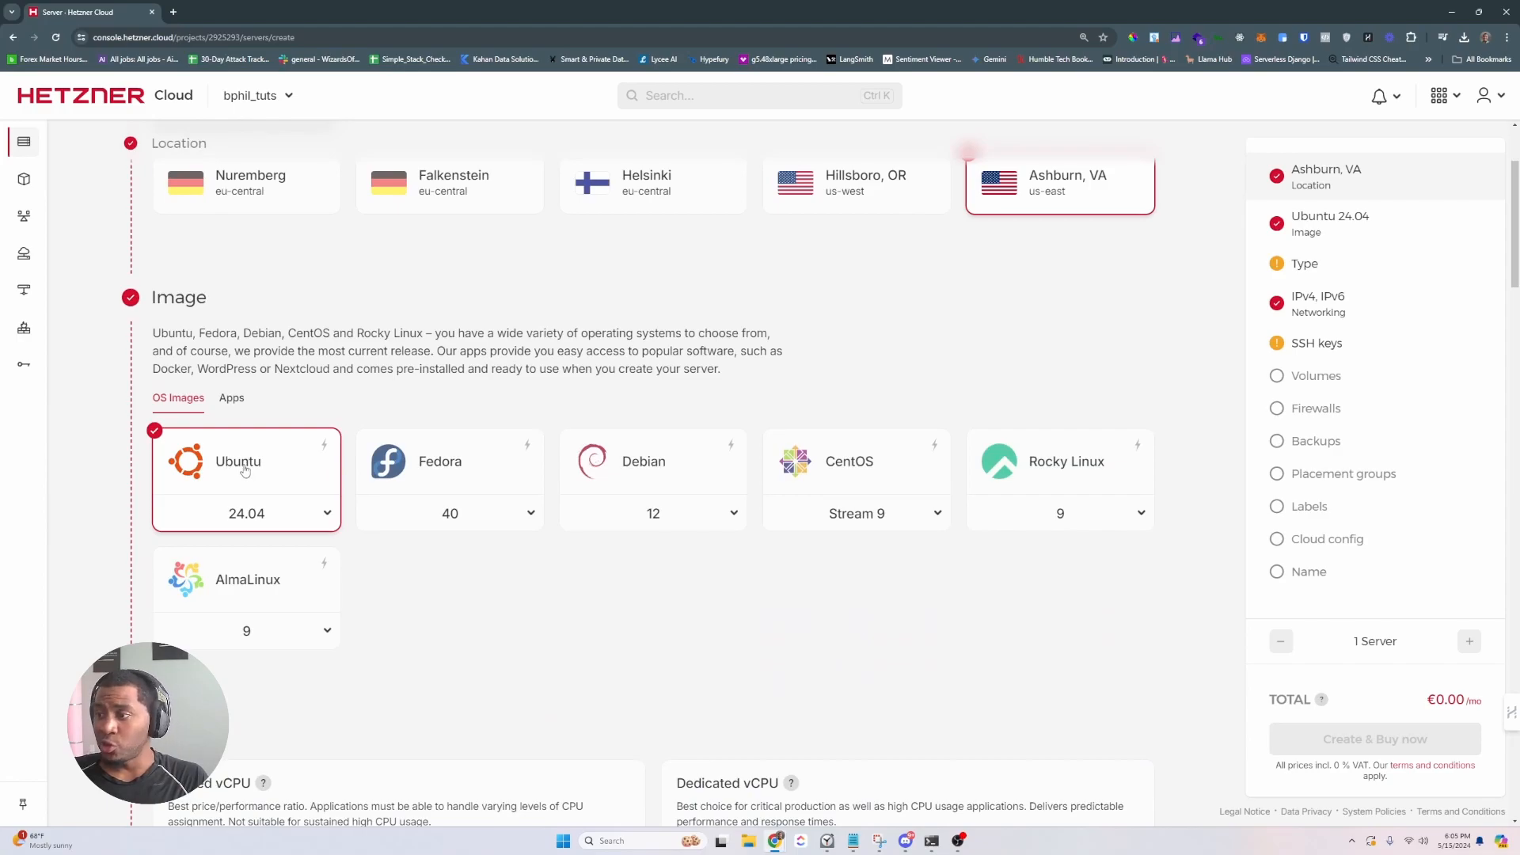
scroll(244, 470, "down", 2)
scroll(243, 400, "down", 3)
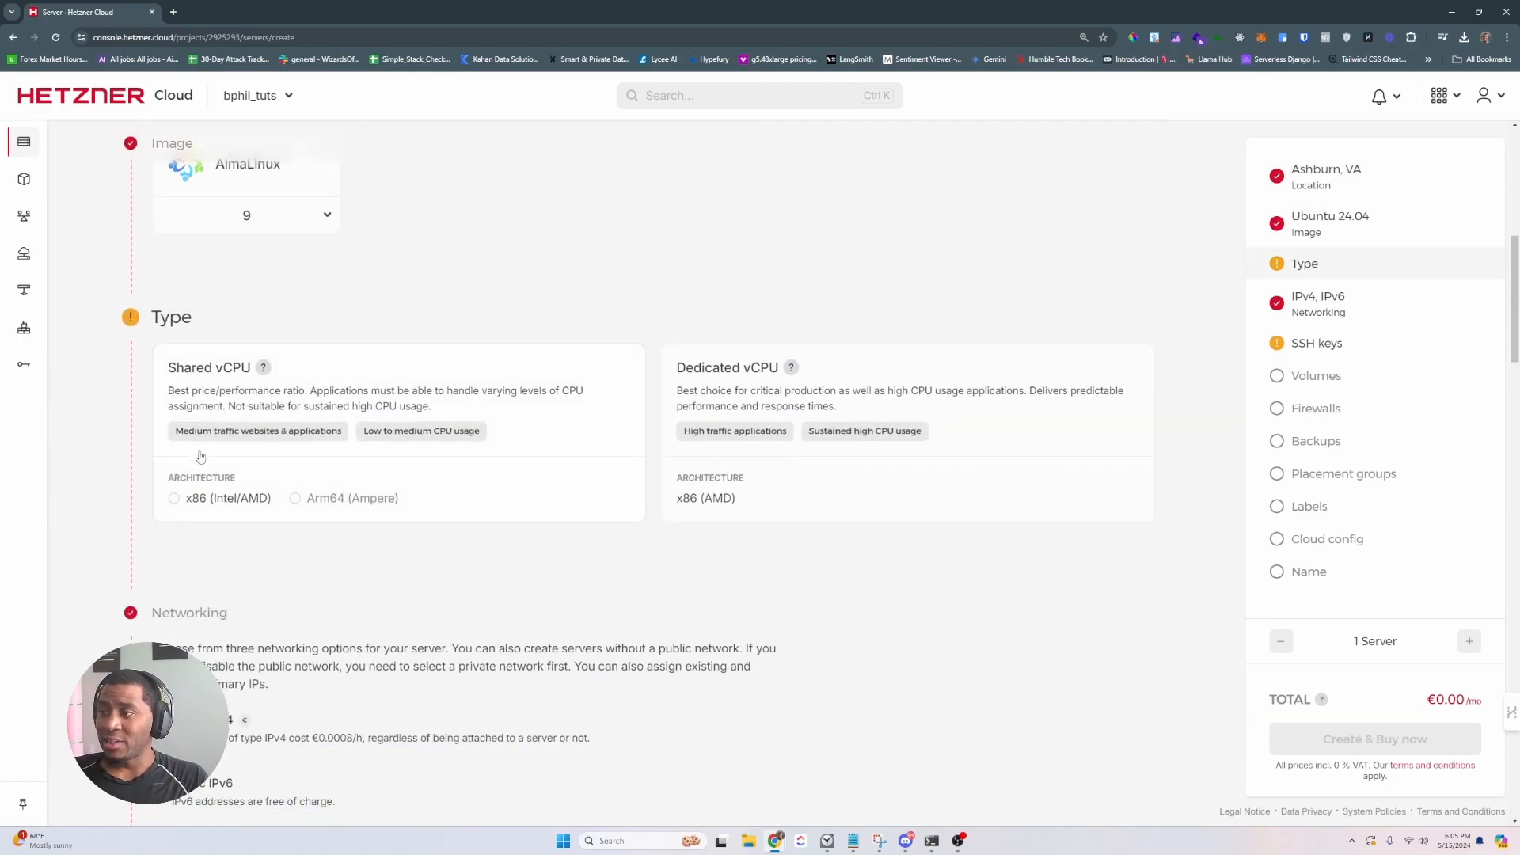
left_click(173, 498)
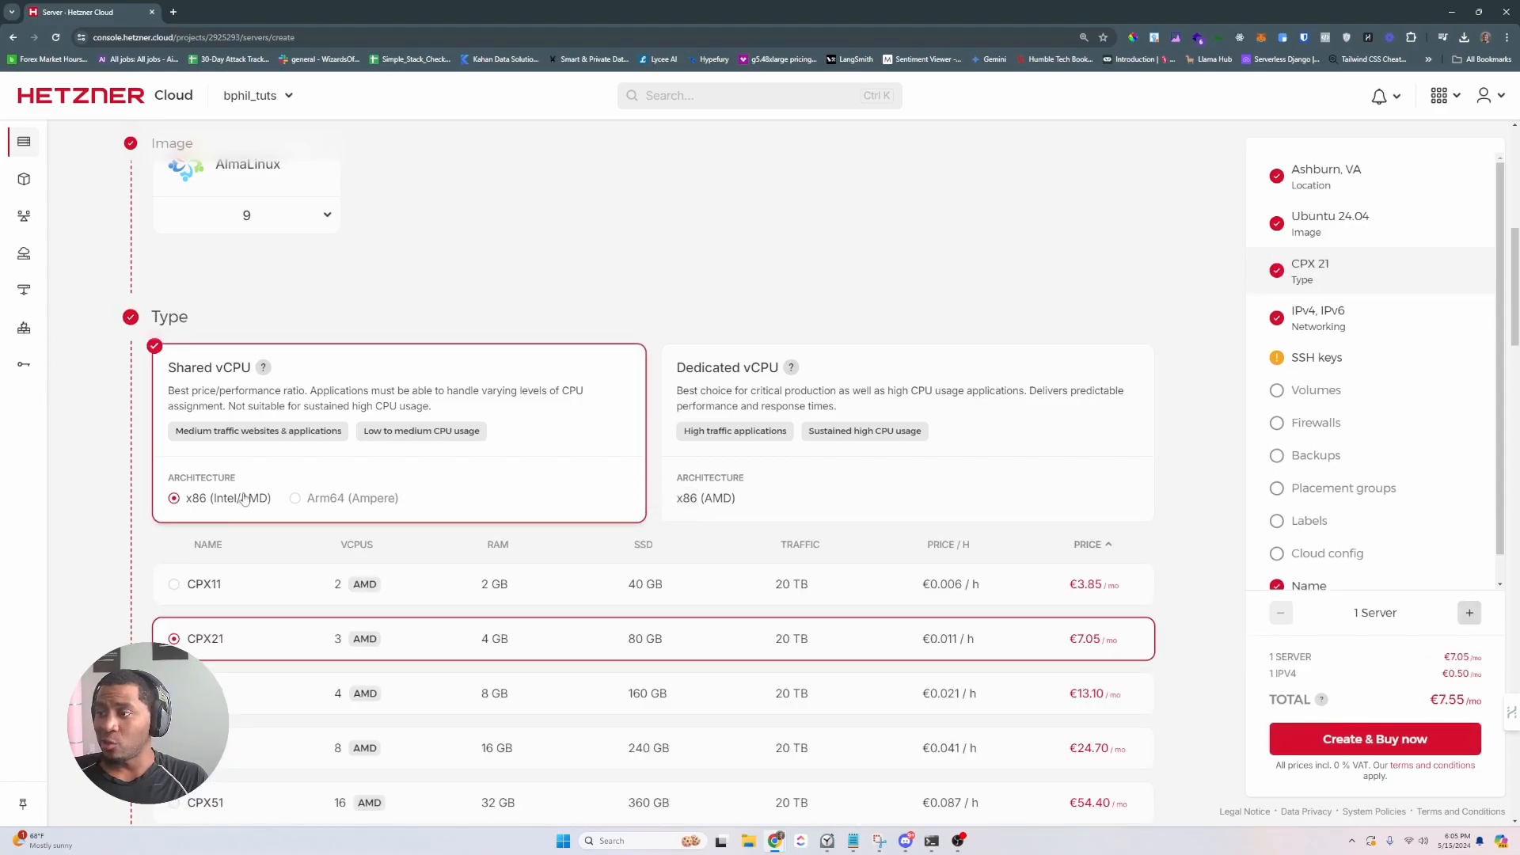
- Disable the public IPv6 address and begin adding an SSH key
scroll(249, 492, "down", 2)
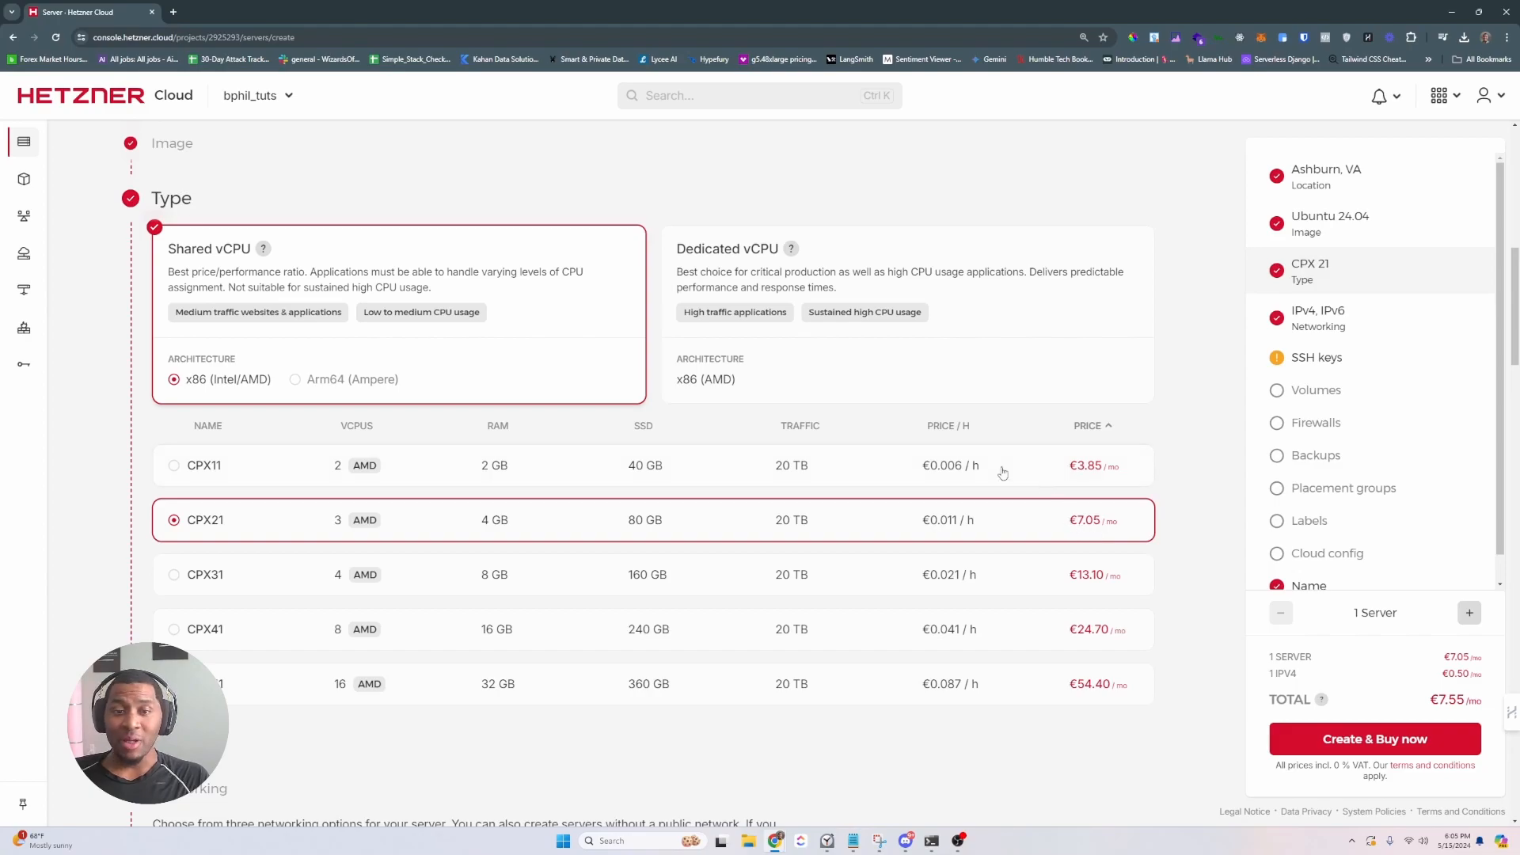
scroll(233, 491, "down", 2)
scroll(229, 487, "down", 4)
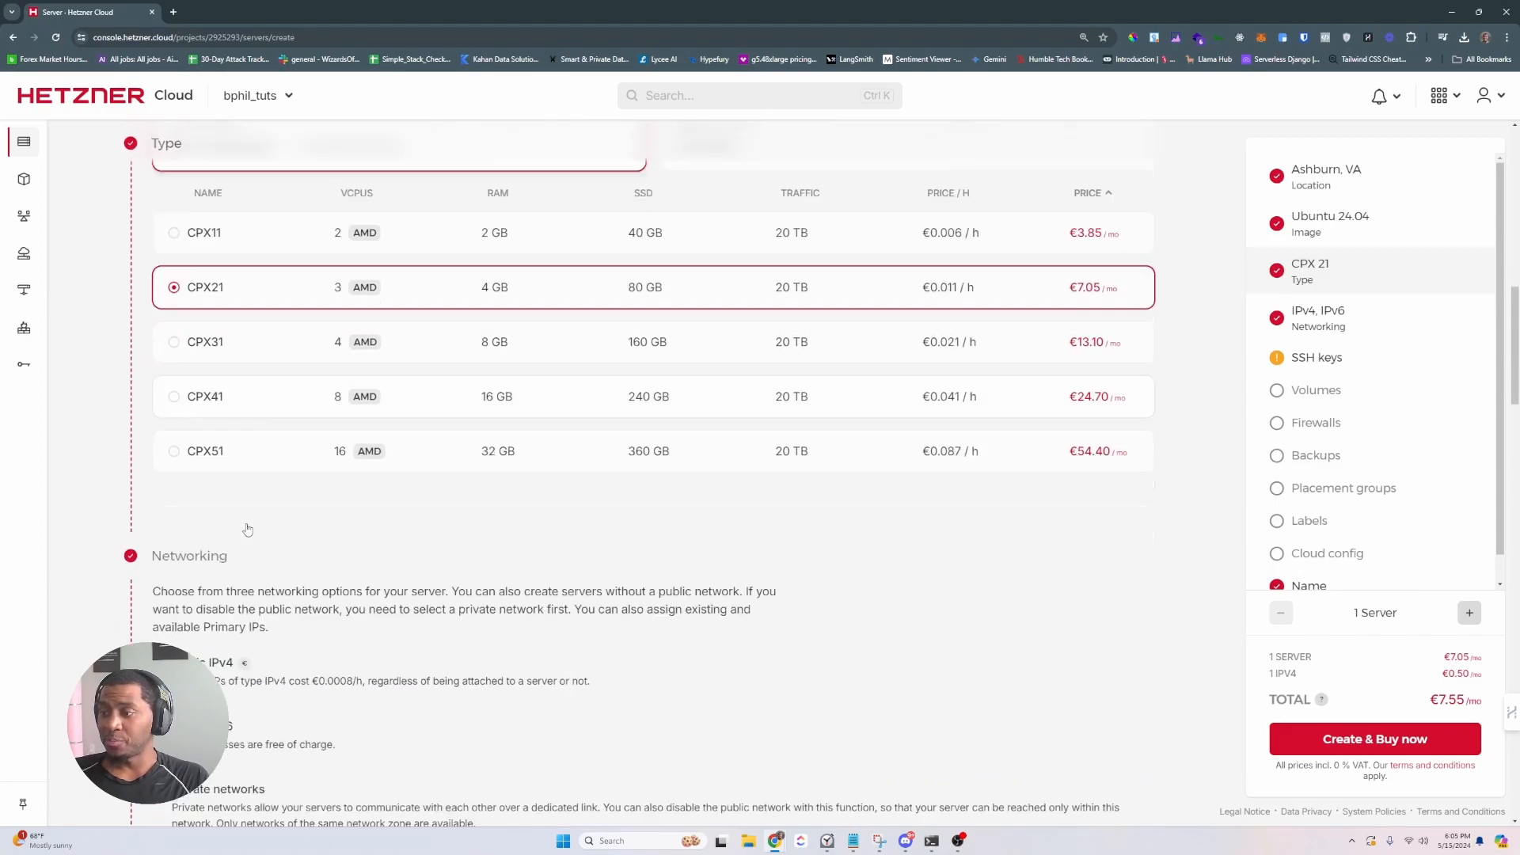
left_click(308, 554)
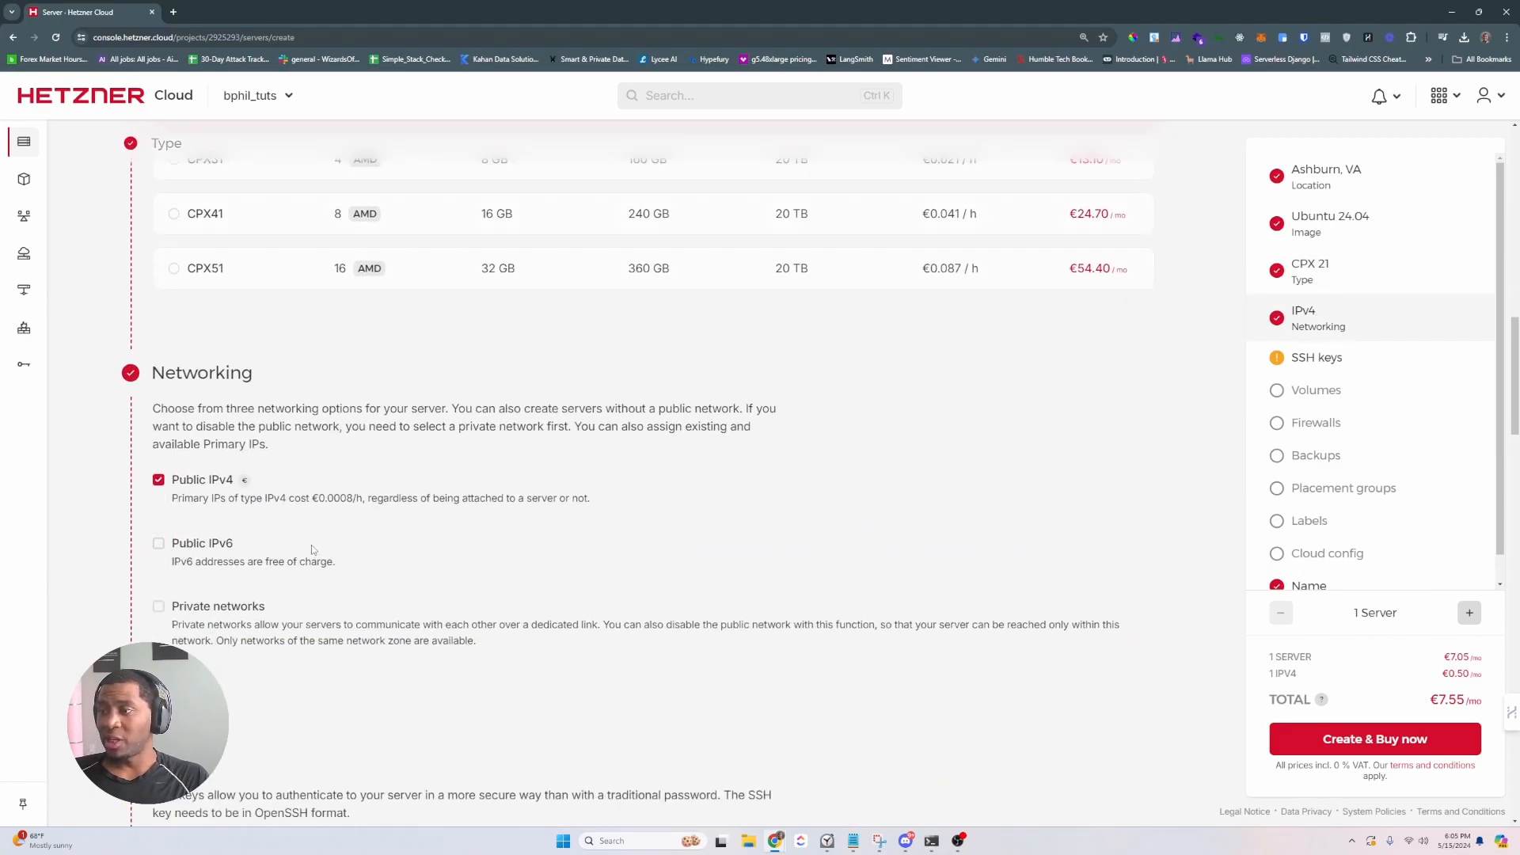
scroll(311, 545, "down", 5)
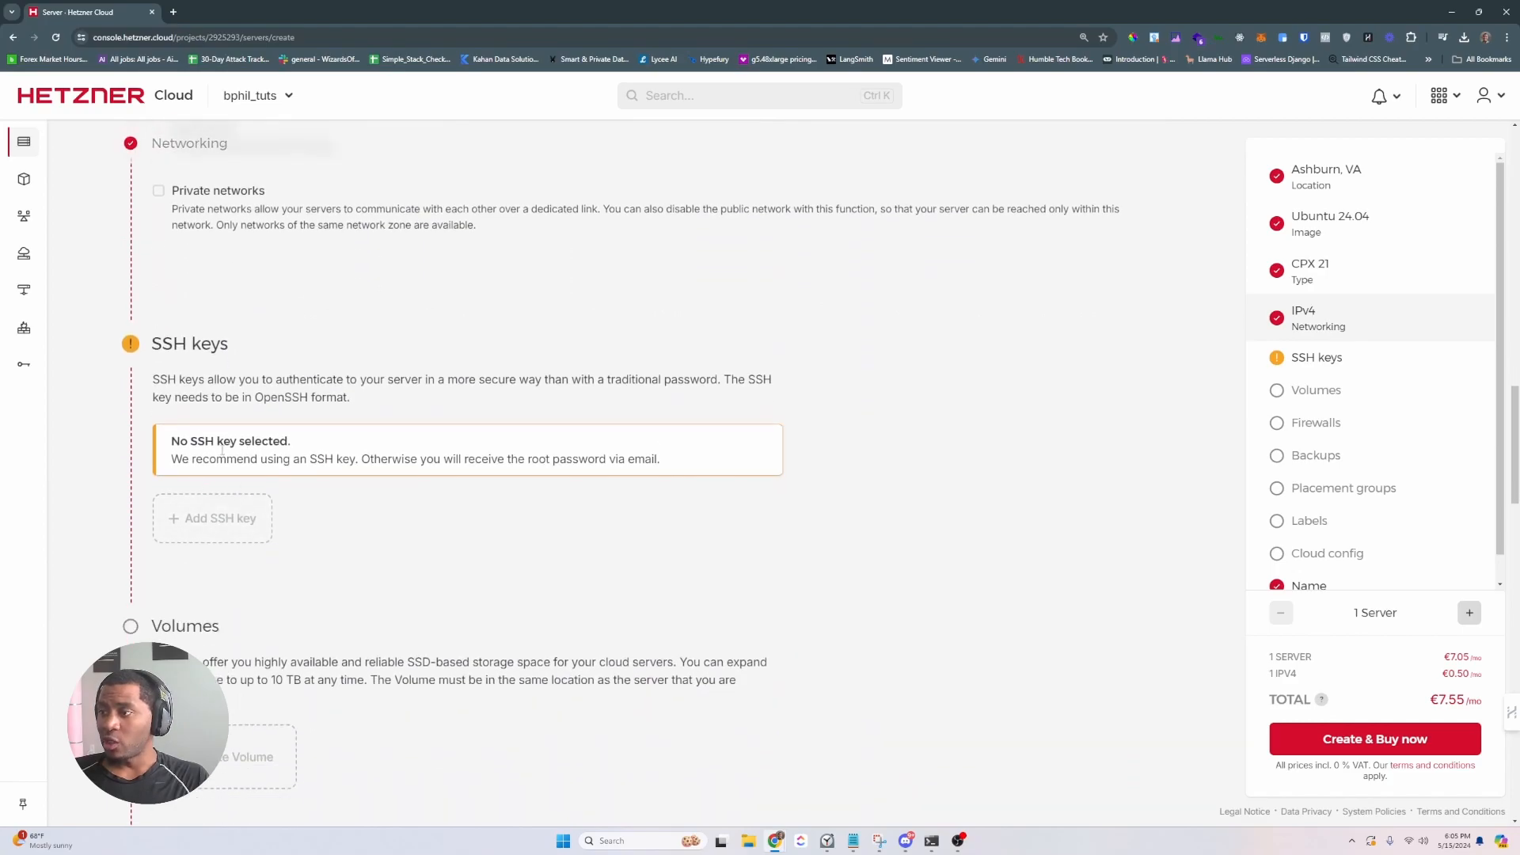
left_click(221, 524)
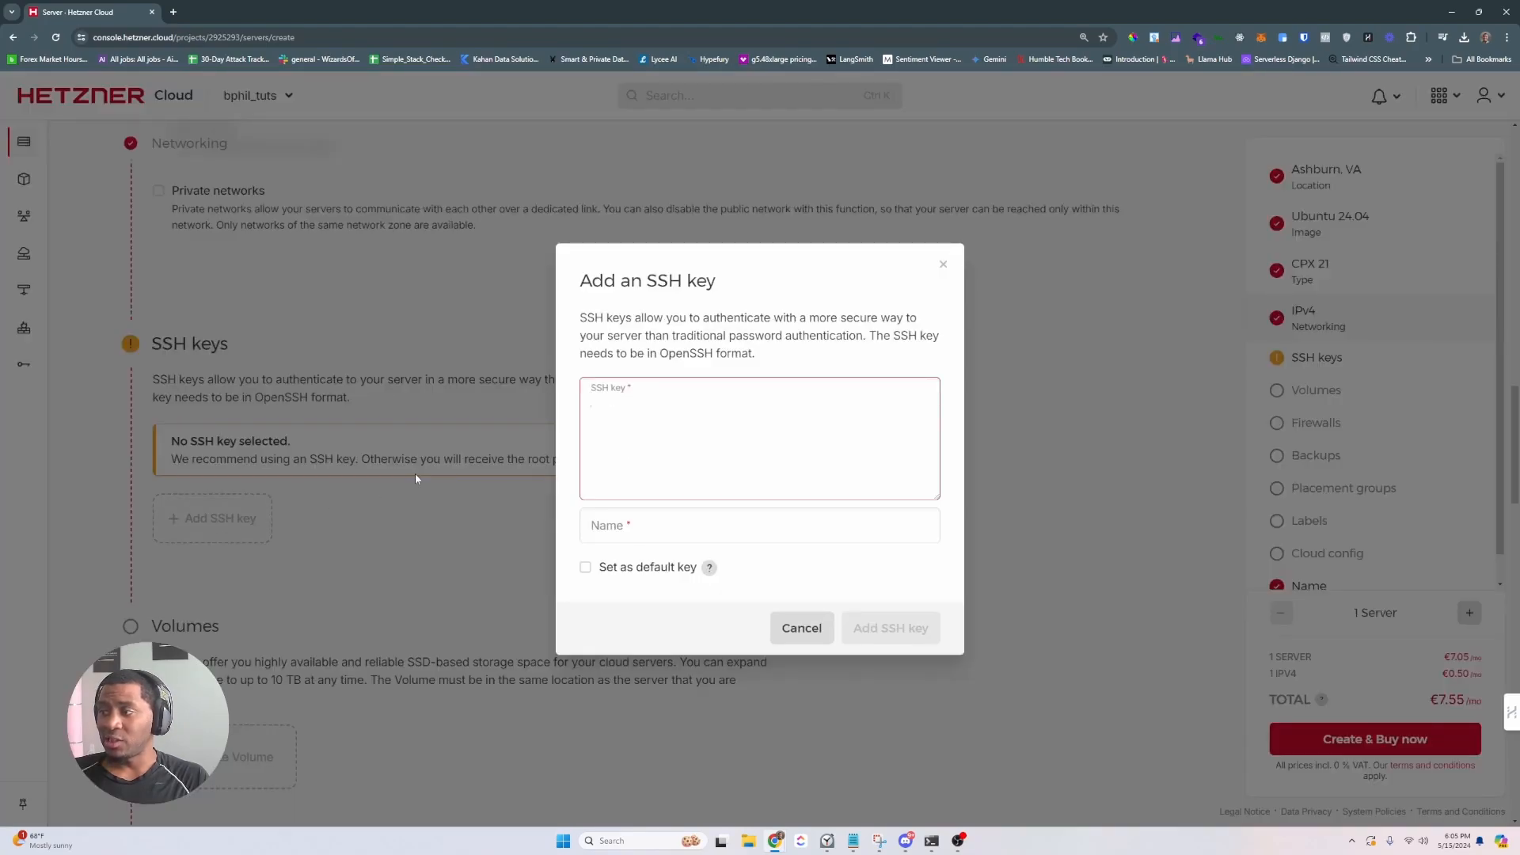
- Generate an RSA key pair with ssh-keygen saved as bphil_learn with no passphrase
left_click(931, 841)
type("clear")
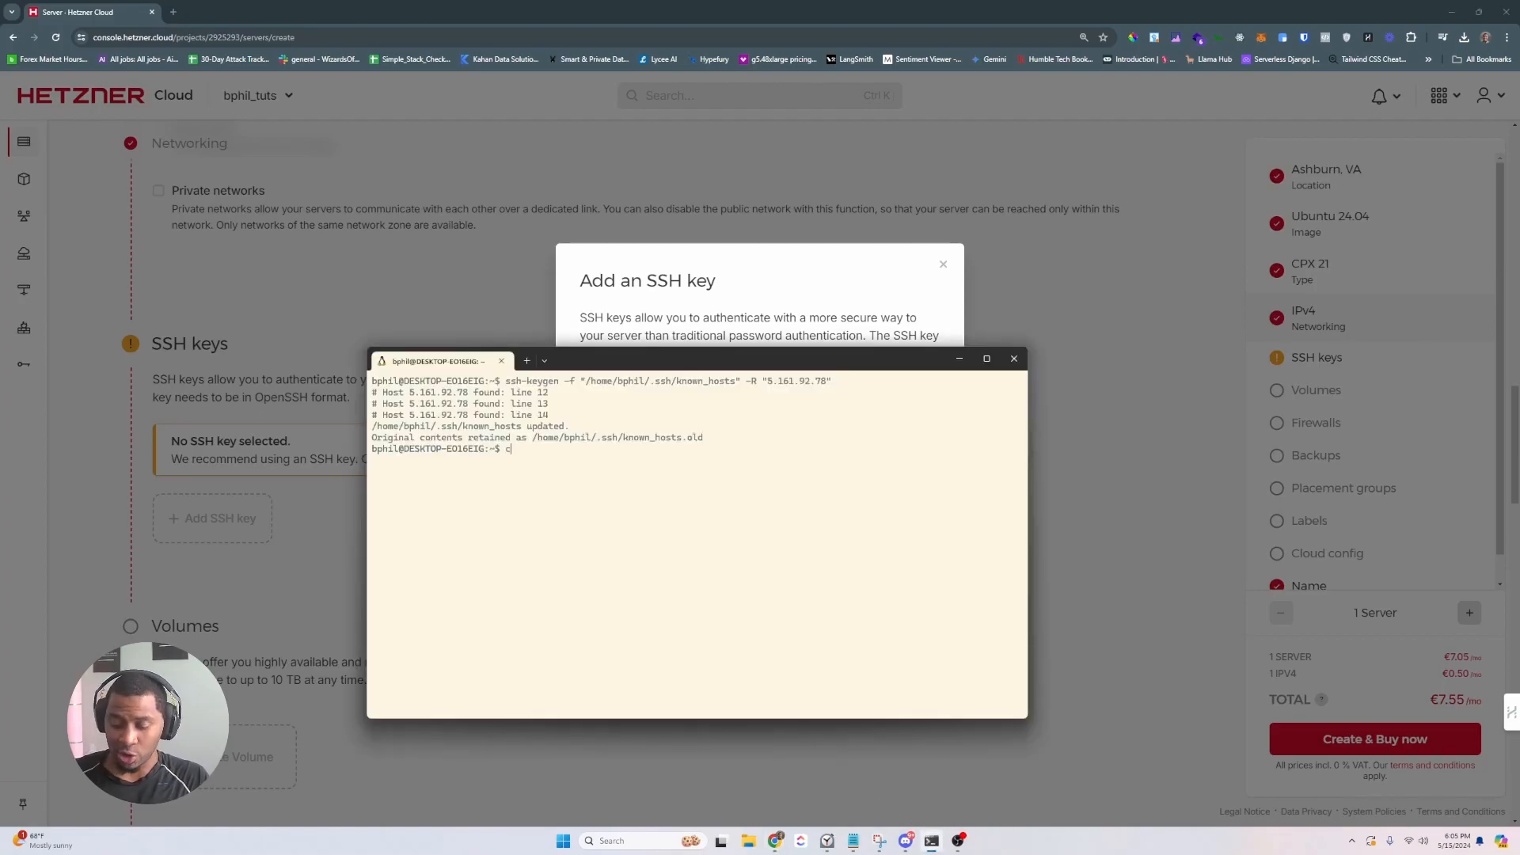
key("Return")
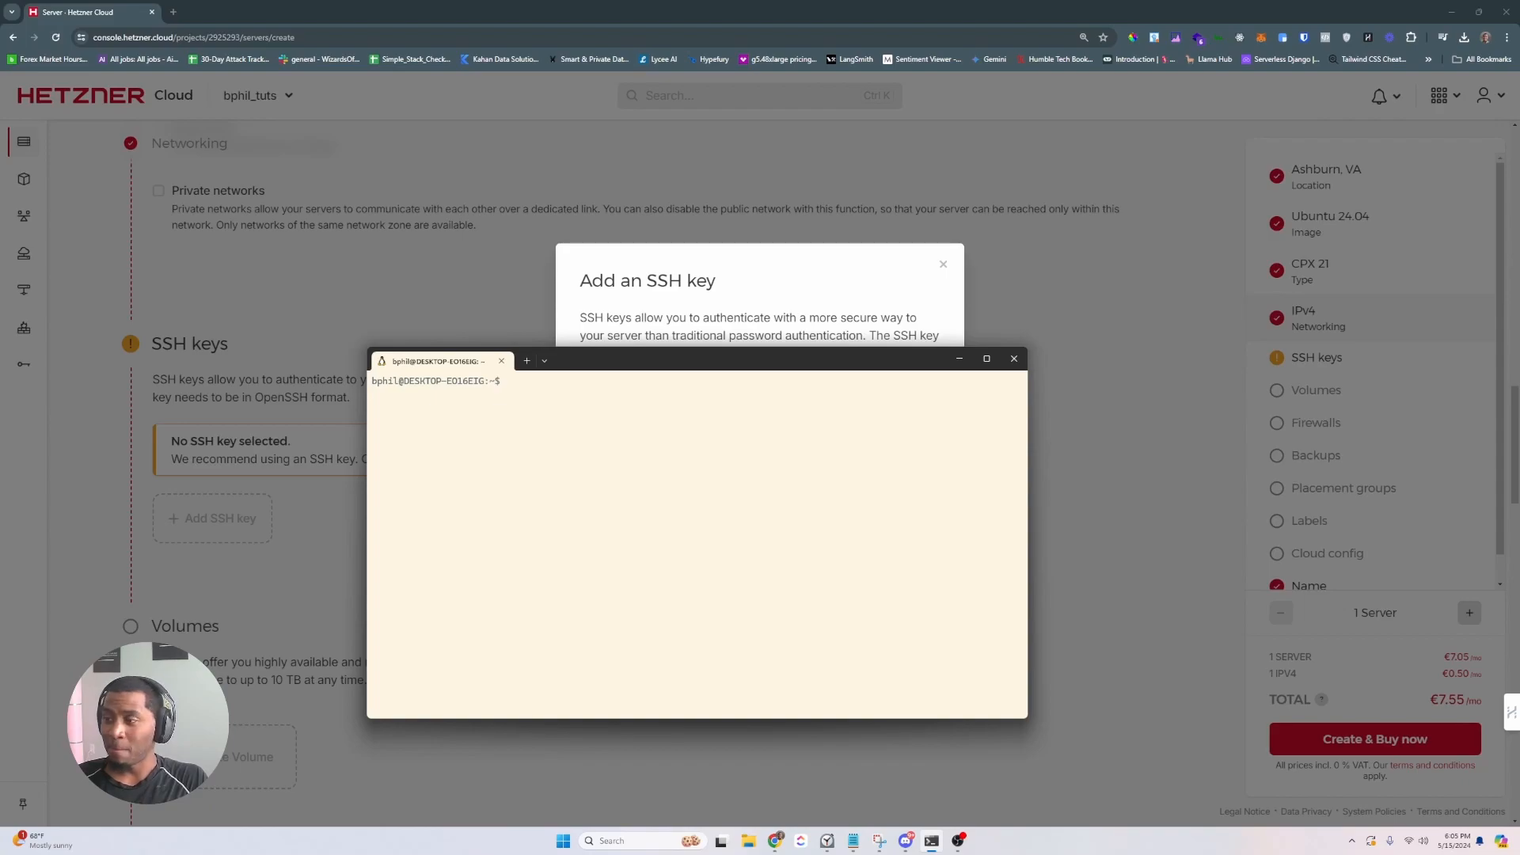
type("ssh-keygen")
key("Return")
type("bphil_tu")
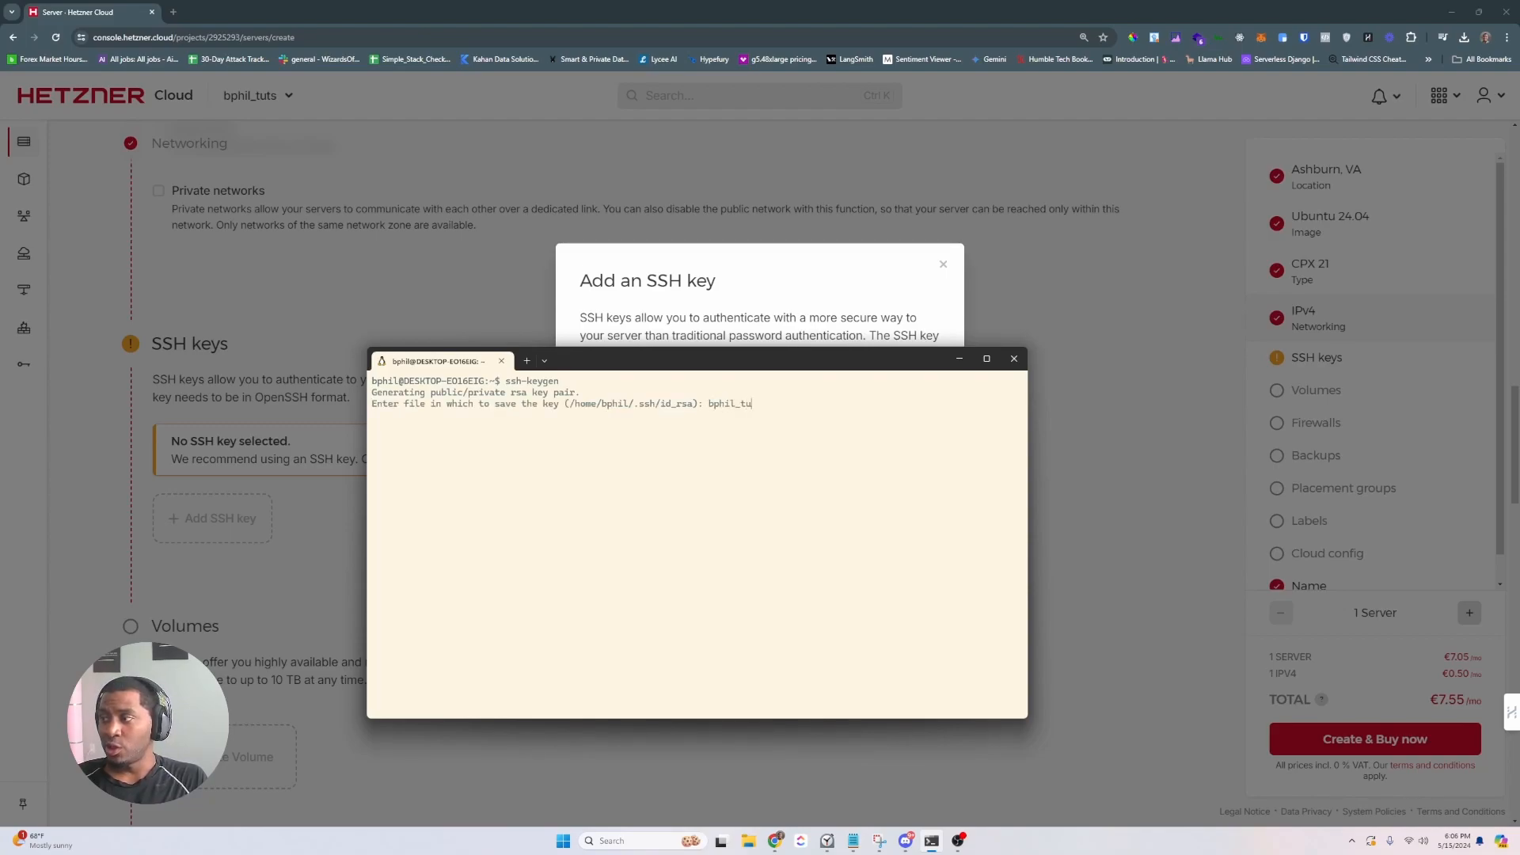
key("BackSpace")
key("BackSpace")
key("BackSpace")
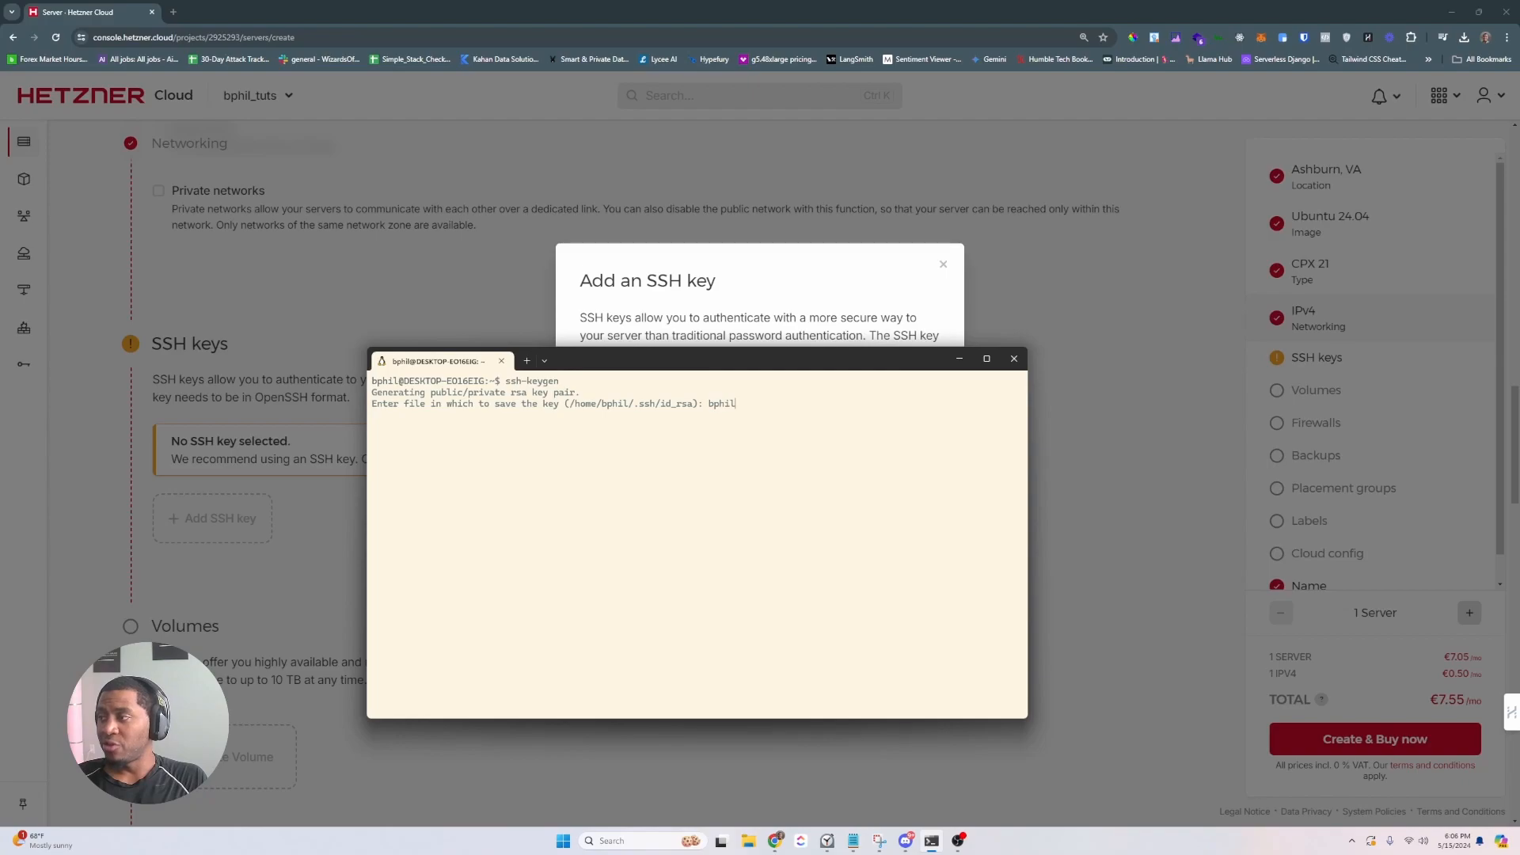
type("learn")
key("Return")
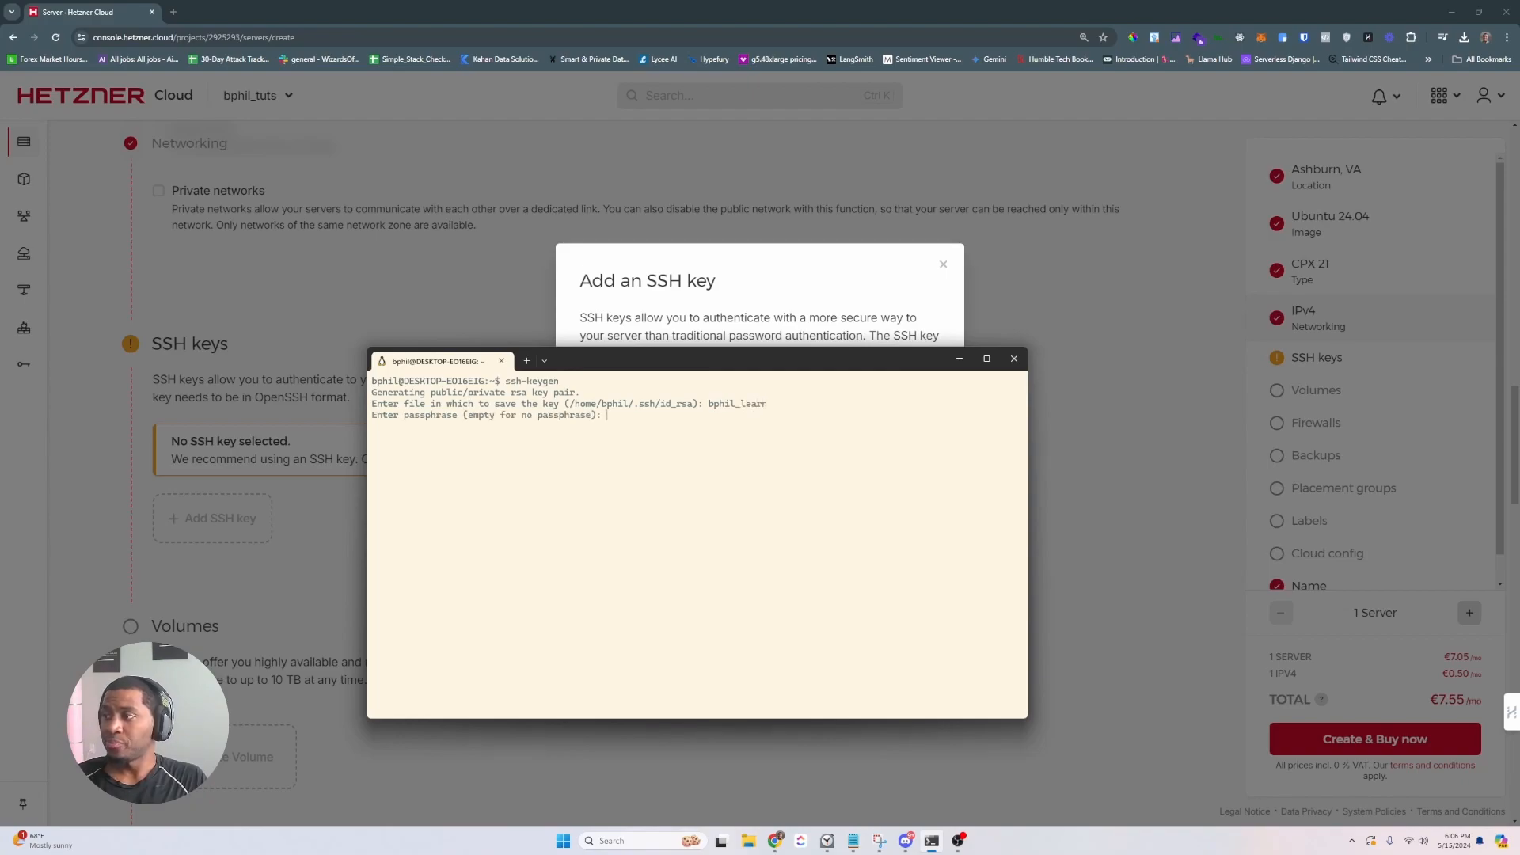
key("Return")
key("Return")
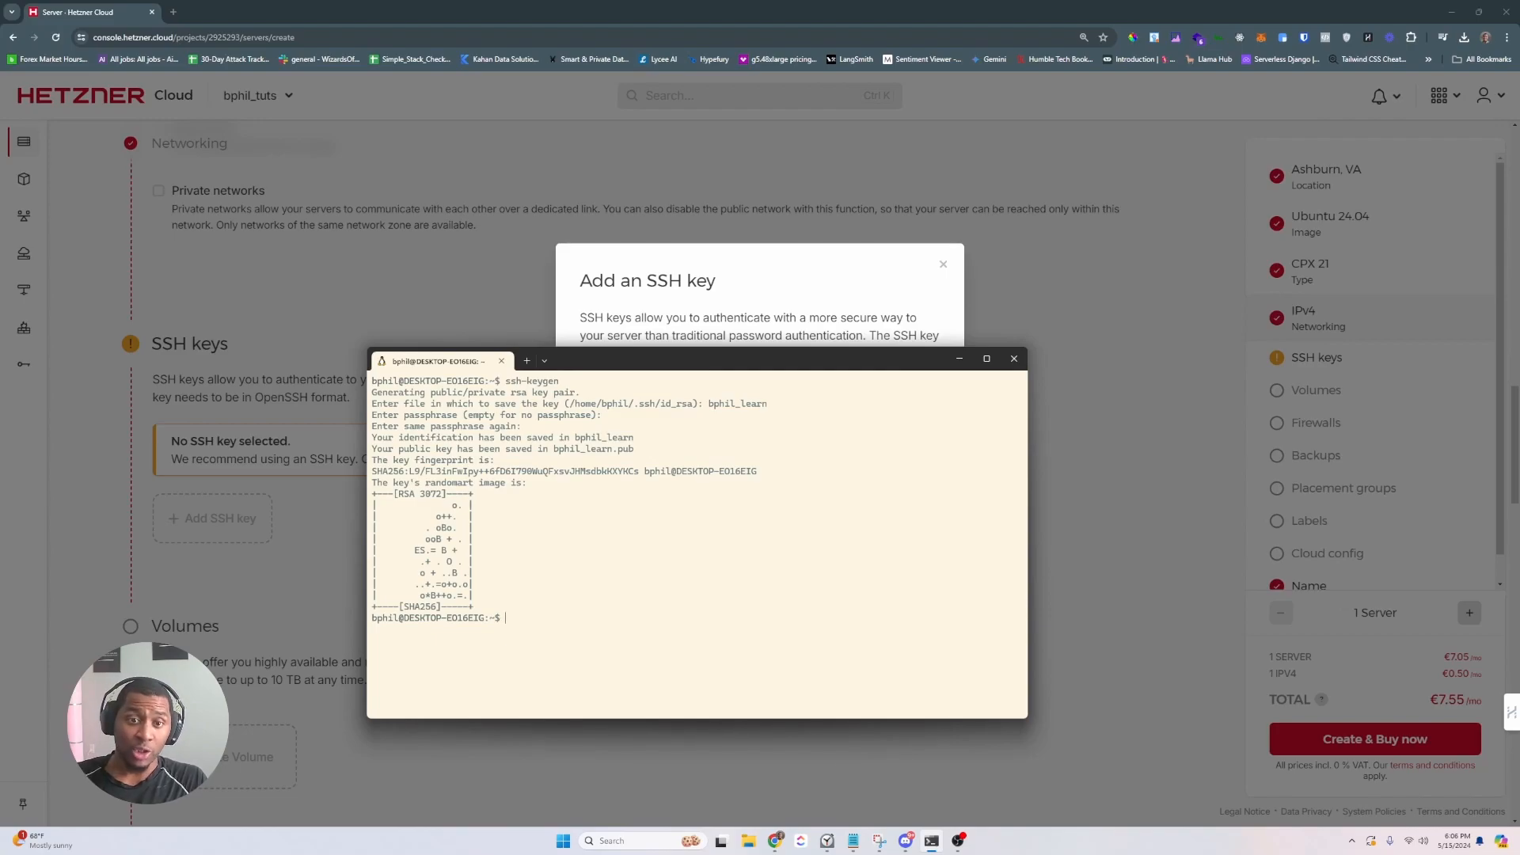
- List the home directory files to locate bphil_learn.pub
type("clear")
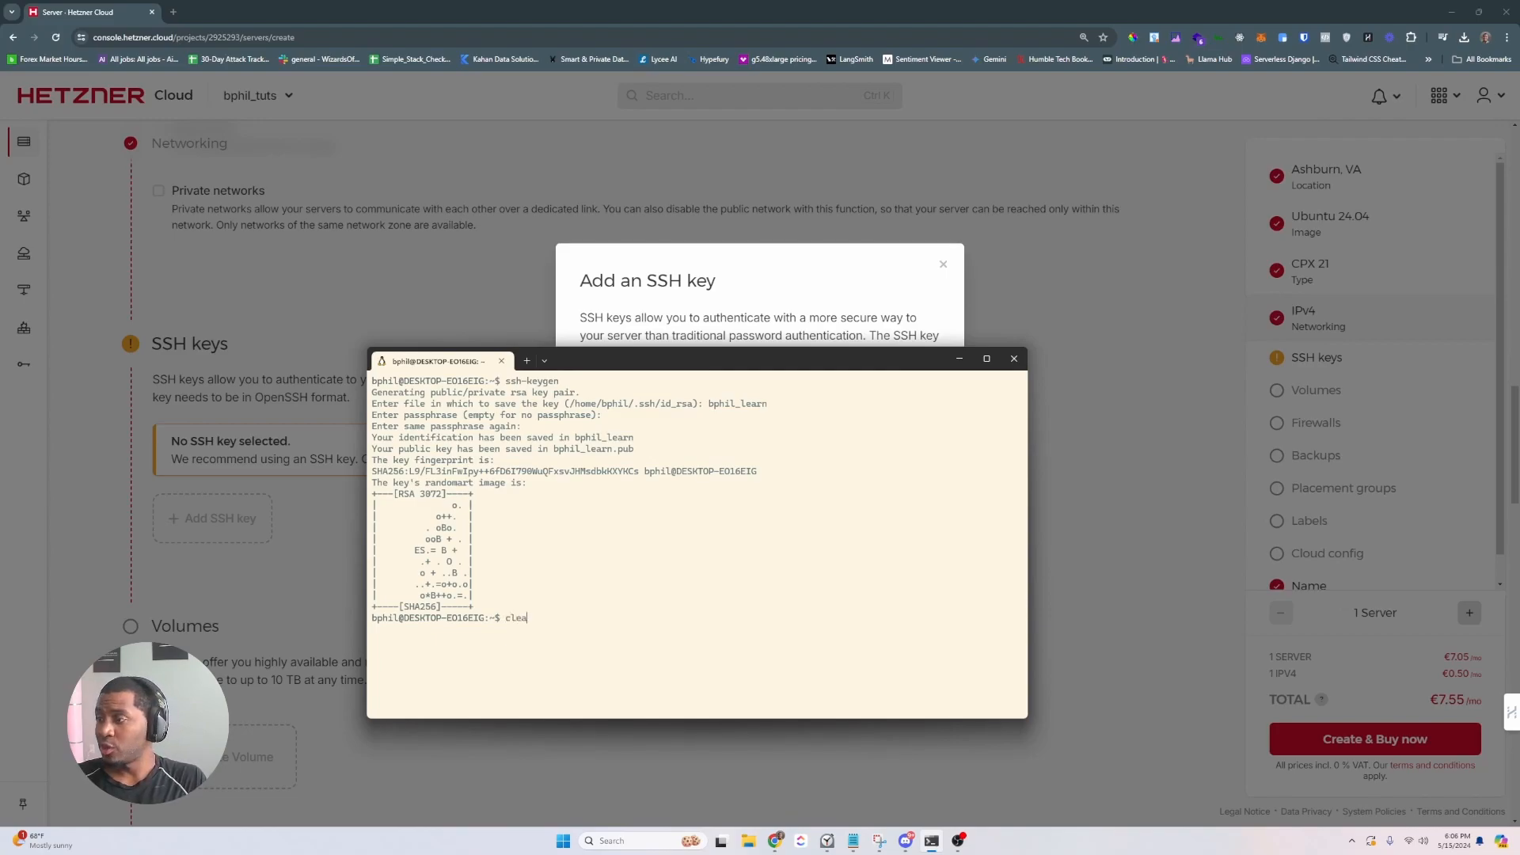
key("Return")
type("ls")
key("Return")
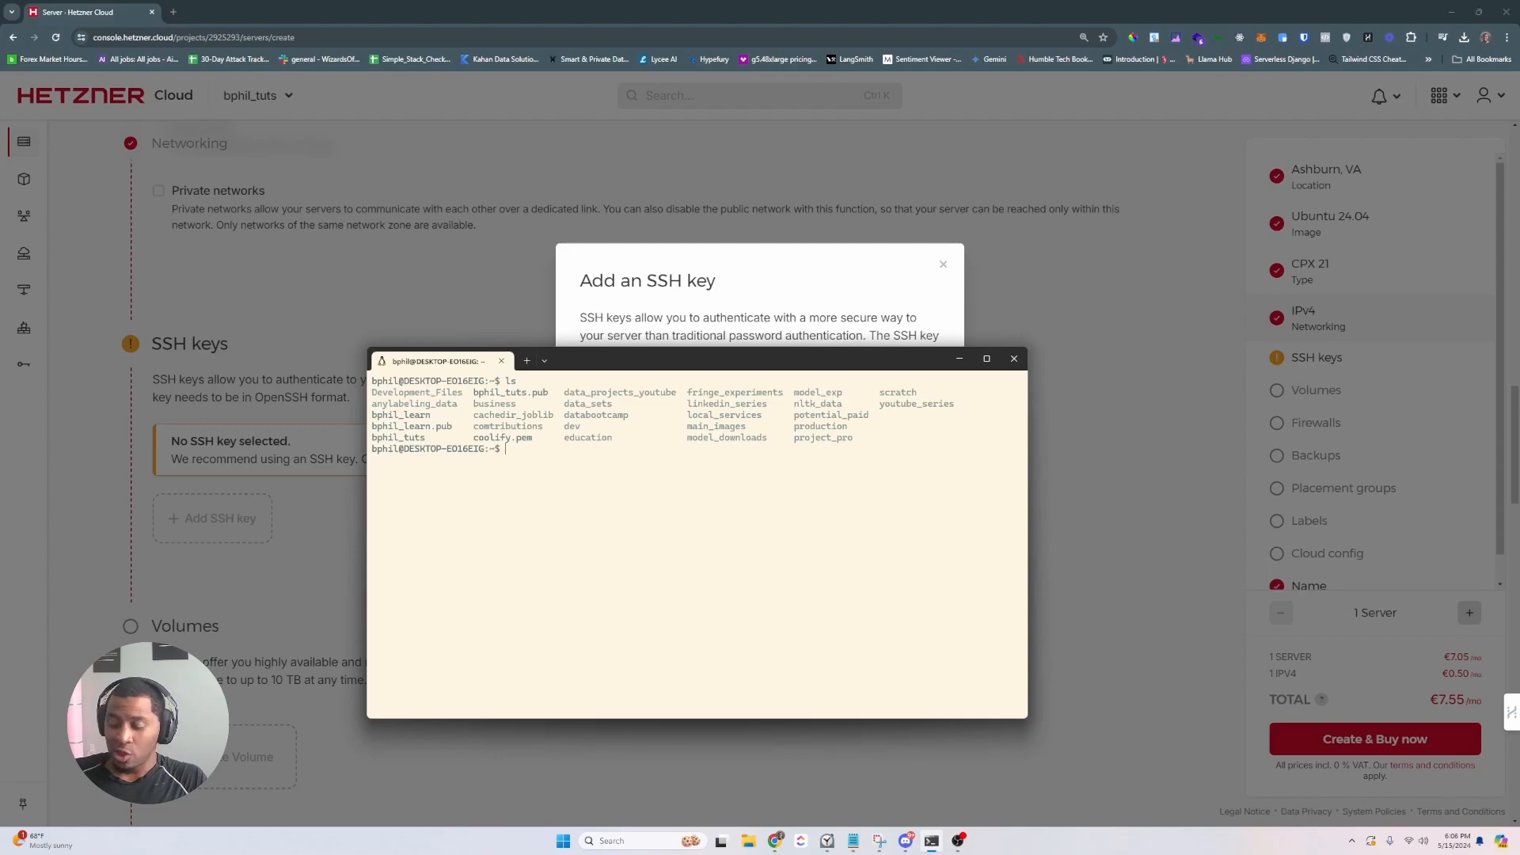
type("l")
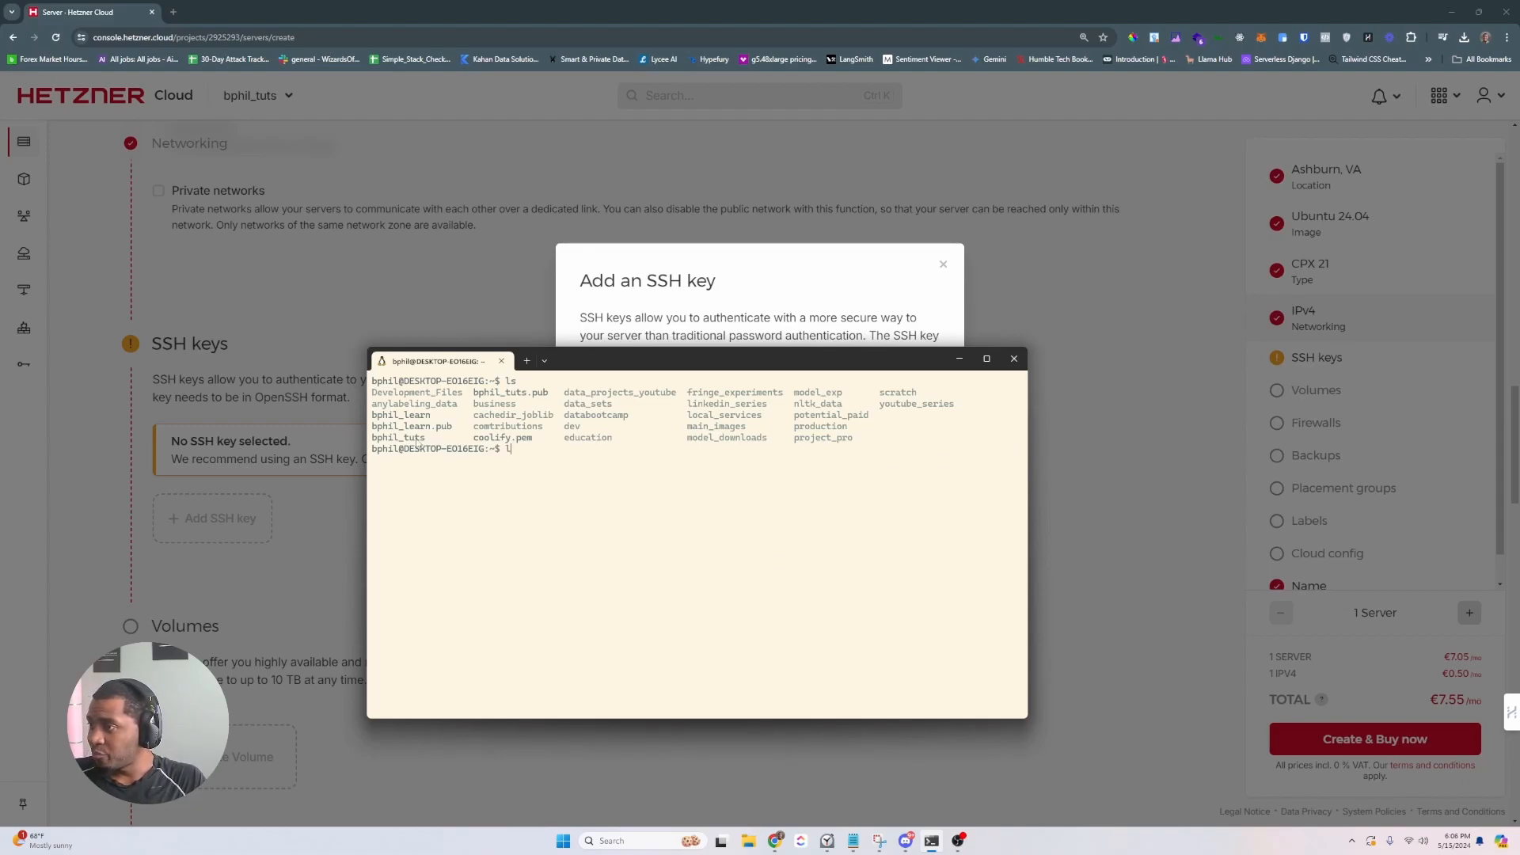
double_click(429, 416)
left_click_drag(466, 428, 376, 431)
left_click(448, 428)
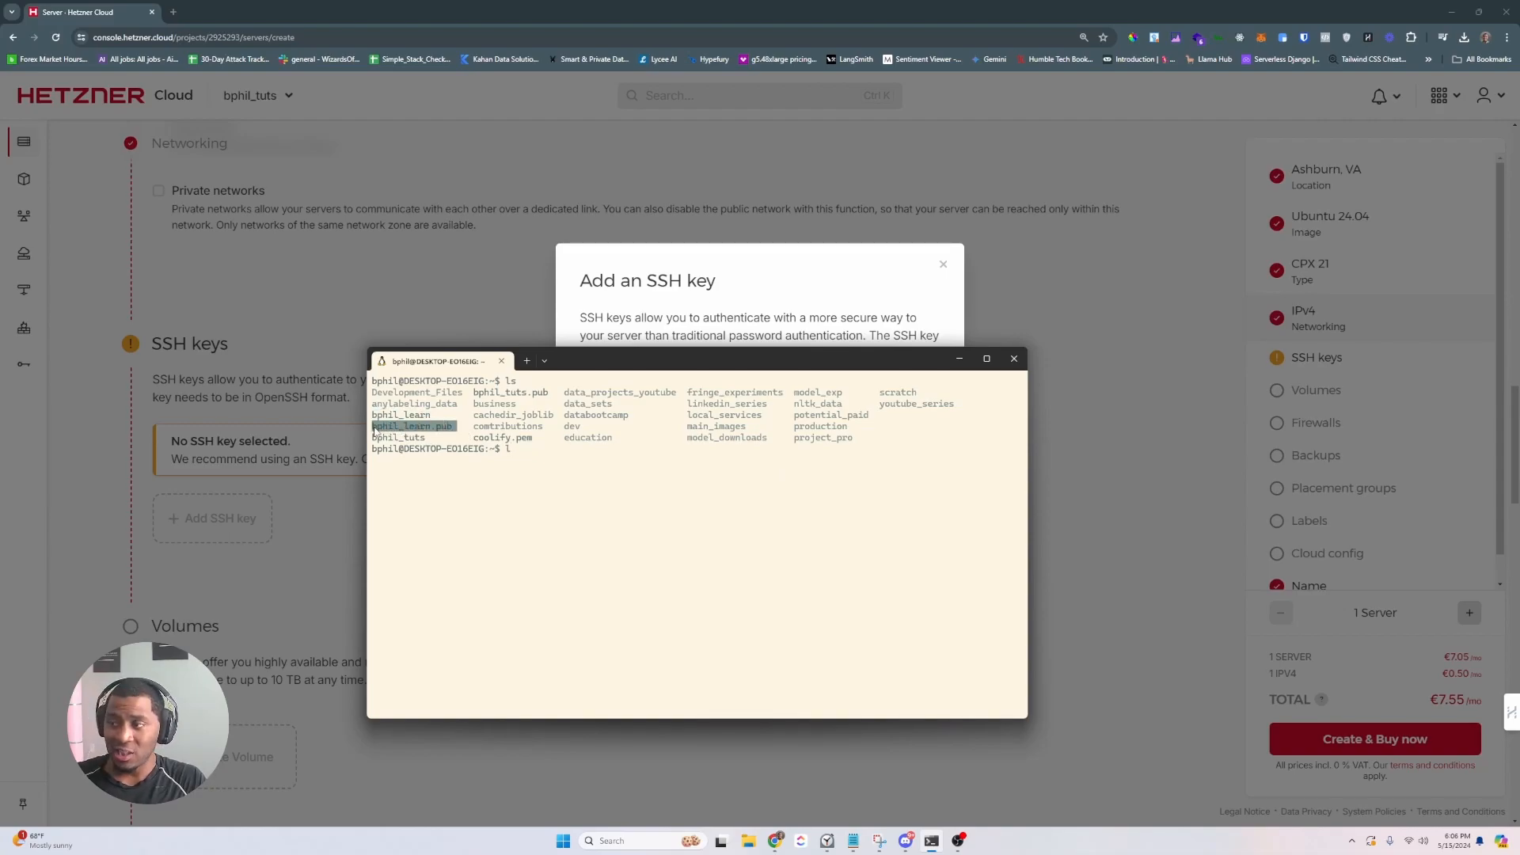
key("ctrl+c")
- Print bphil_learn.pub with cat and copy the public key
type("cat")
key("BackSpace")
key("BackSpace")
key("BackSpace")
type("cat bphil_learn.pub")
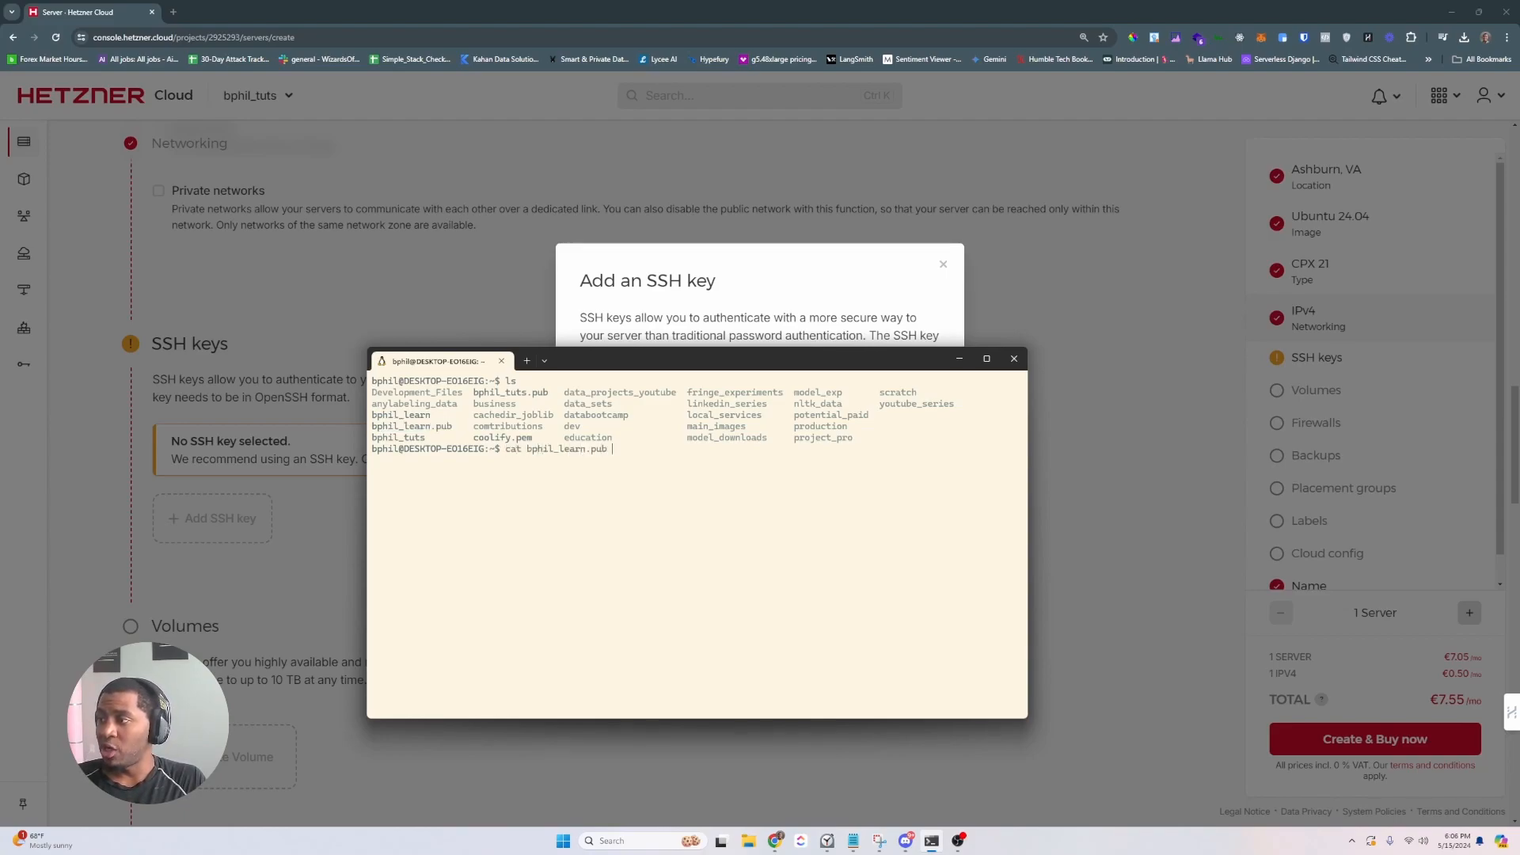
key("Return")
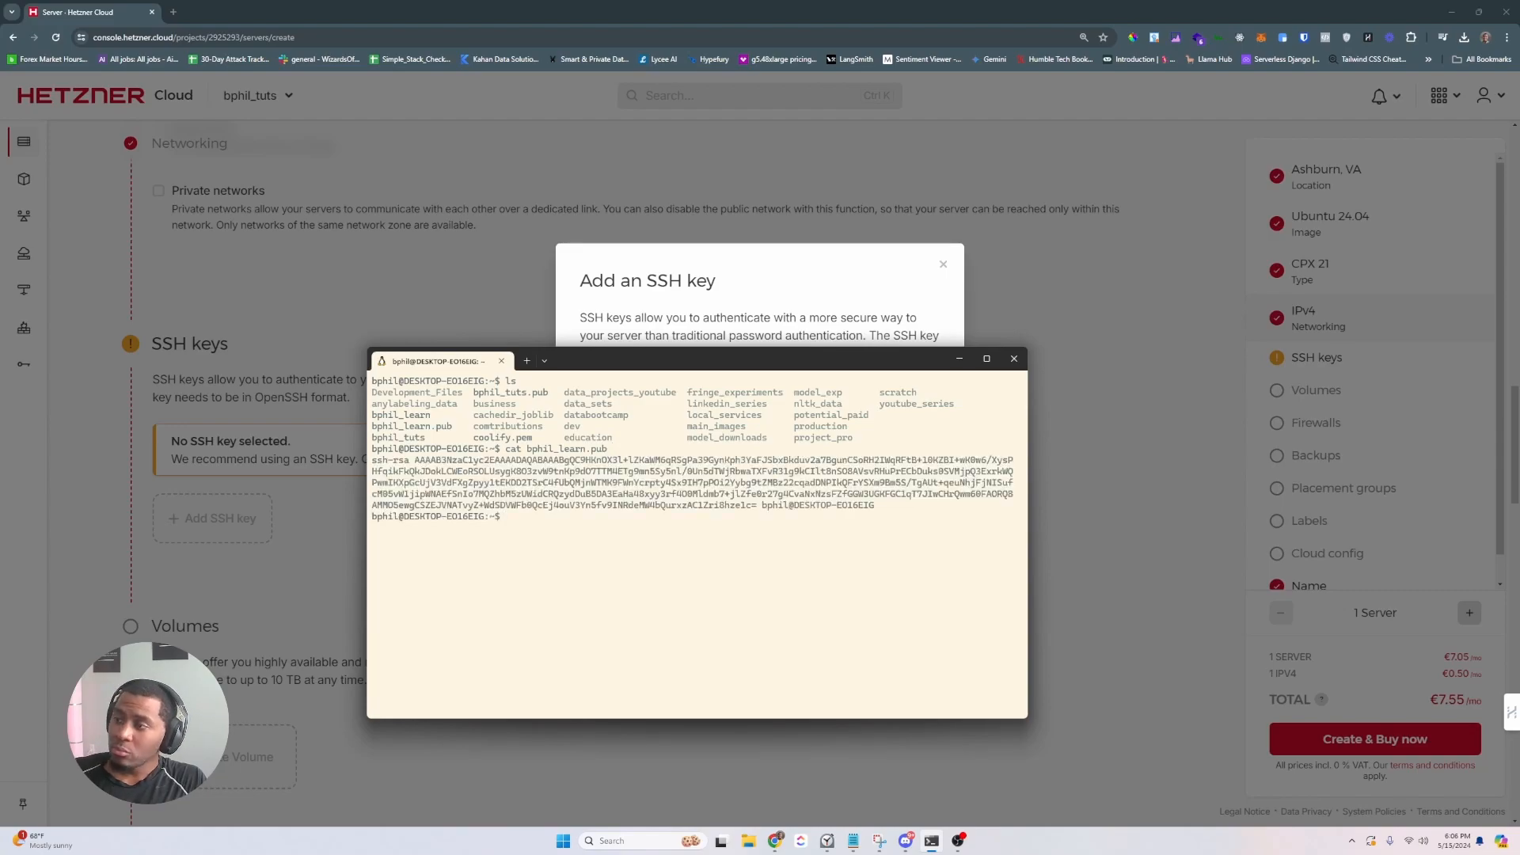
left_click_drag(372, 461, 872, 513)
key("ctrl+c")
- Paste the copied public key into the SSH key dialog and add it
left_click(763, 282)
left_click(735, 447)
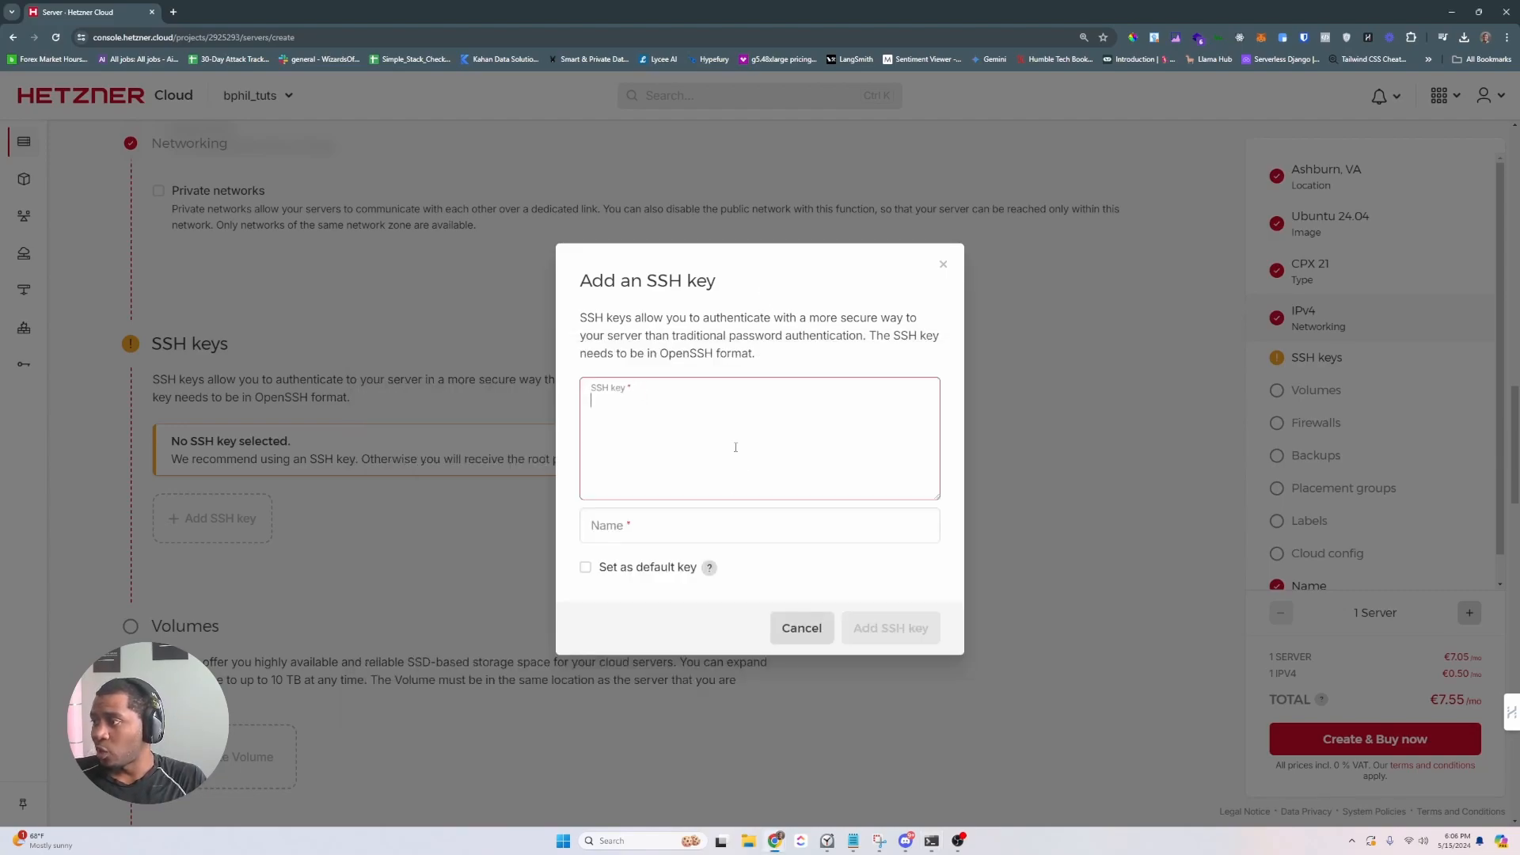
key("ctrl+v")
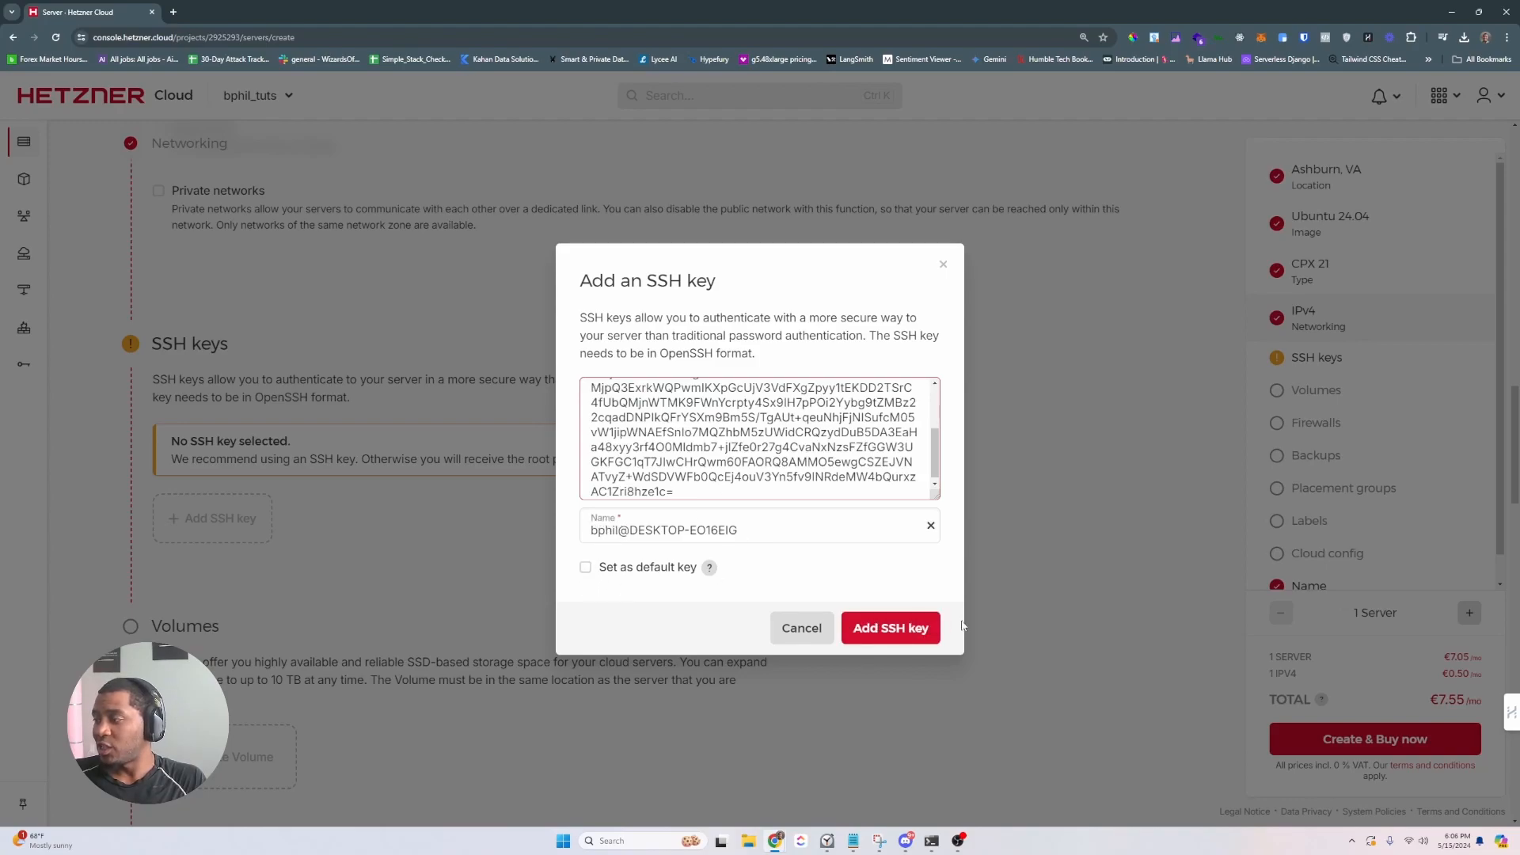
left_click(899, 629)
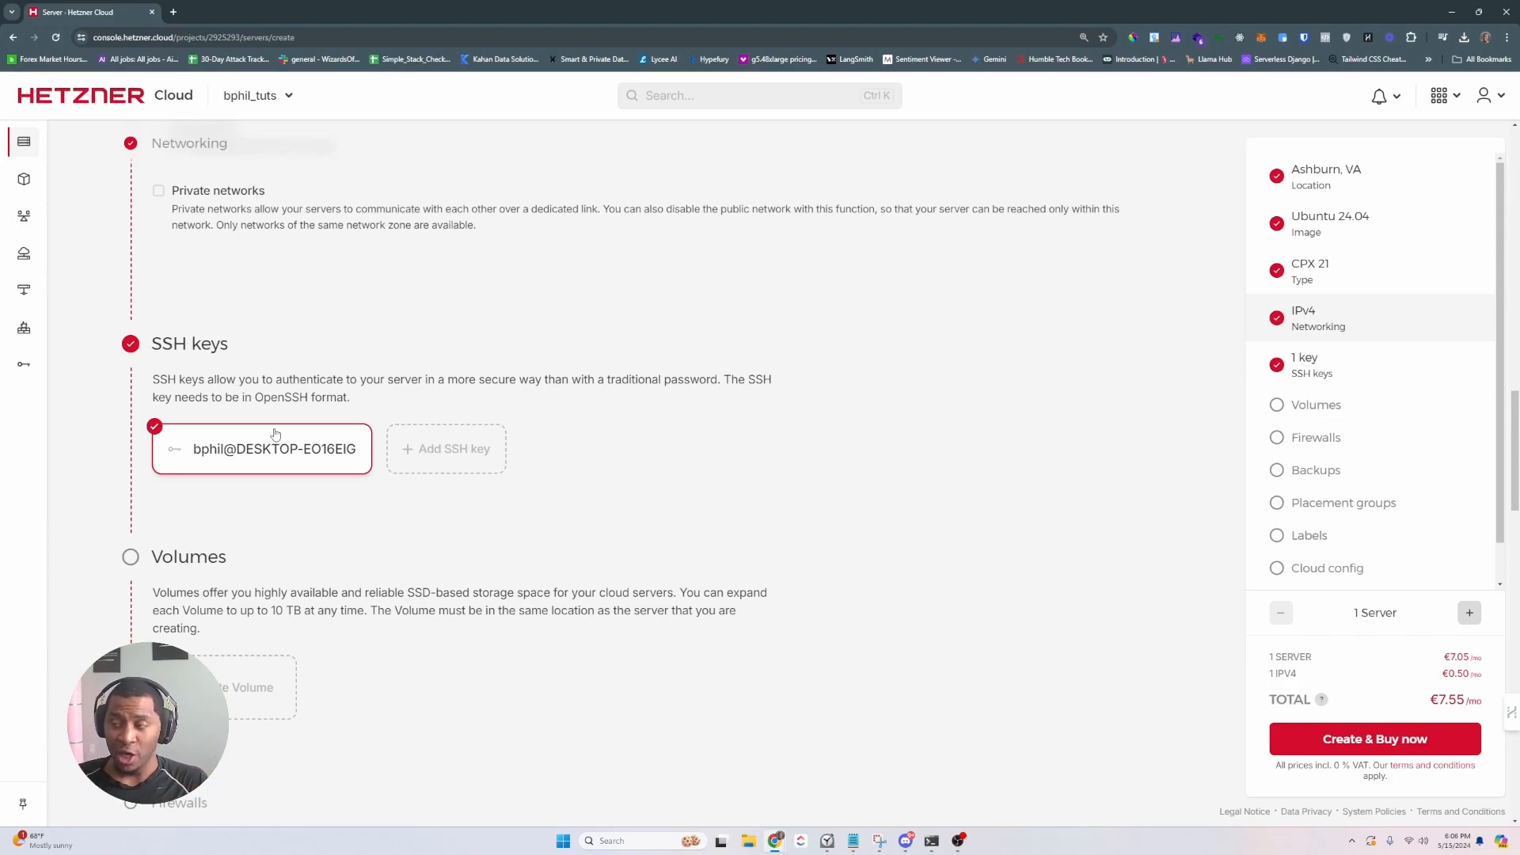
- Name the server bphil-tut and create and buy it
scroll(269, 439, "down", 3)
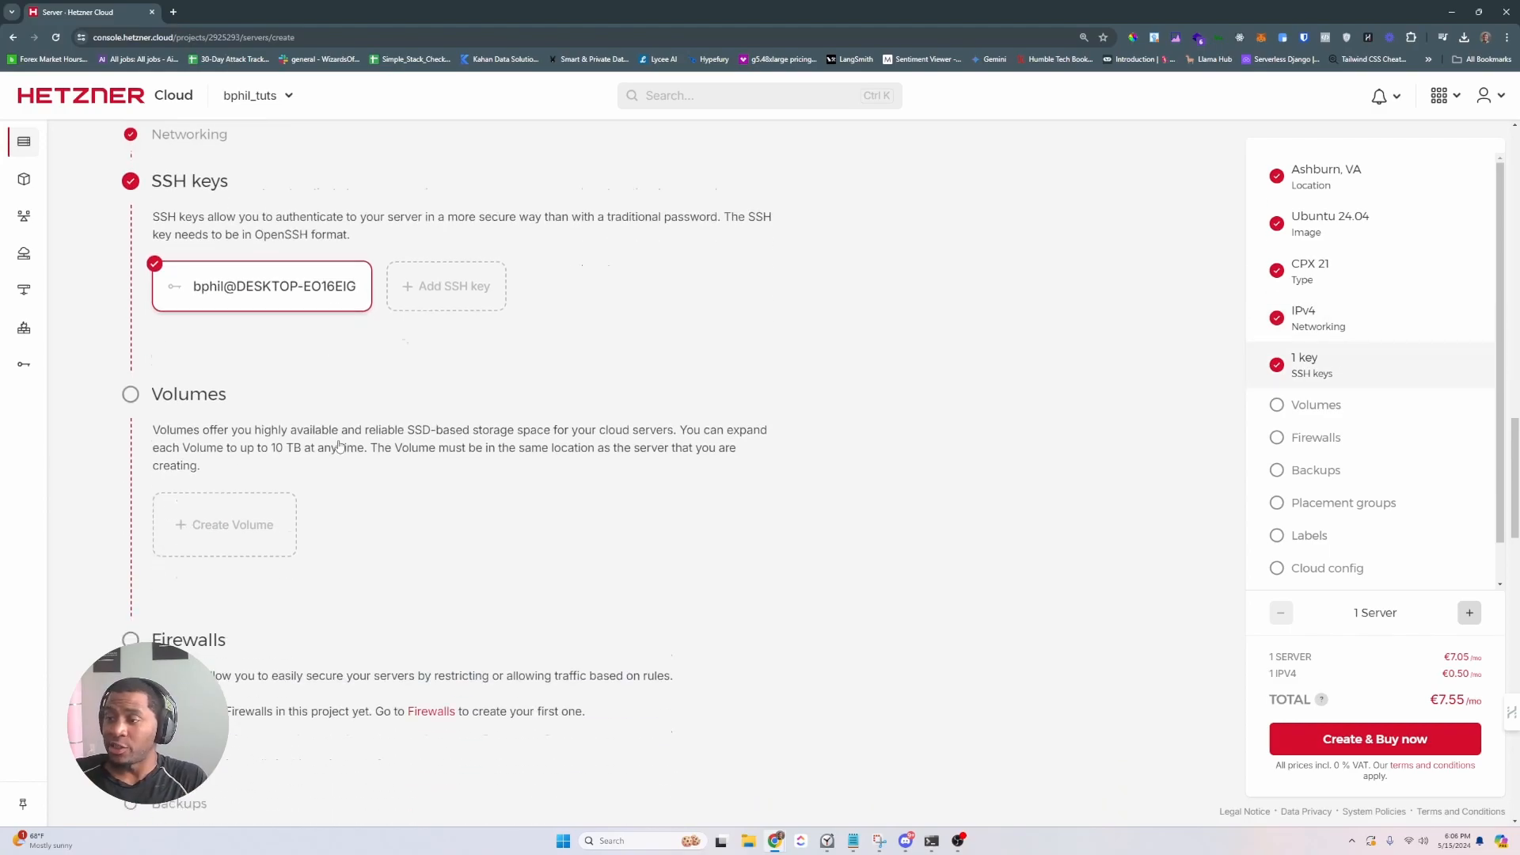
scroll(265, 396, "down", 3)
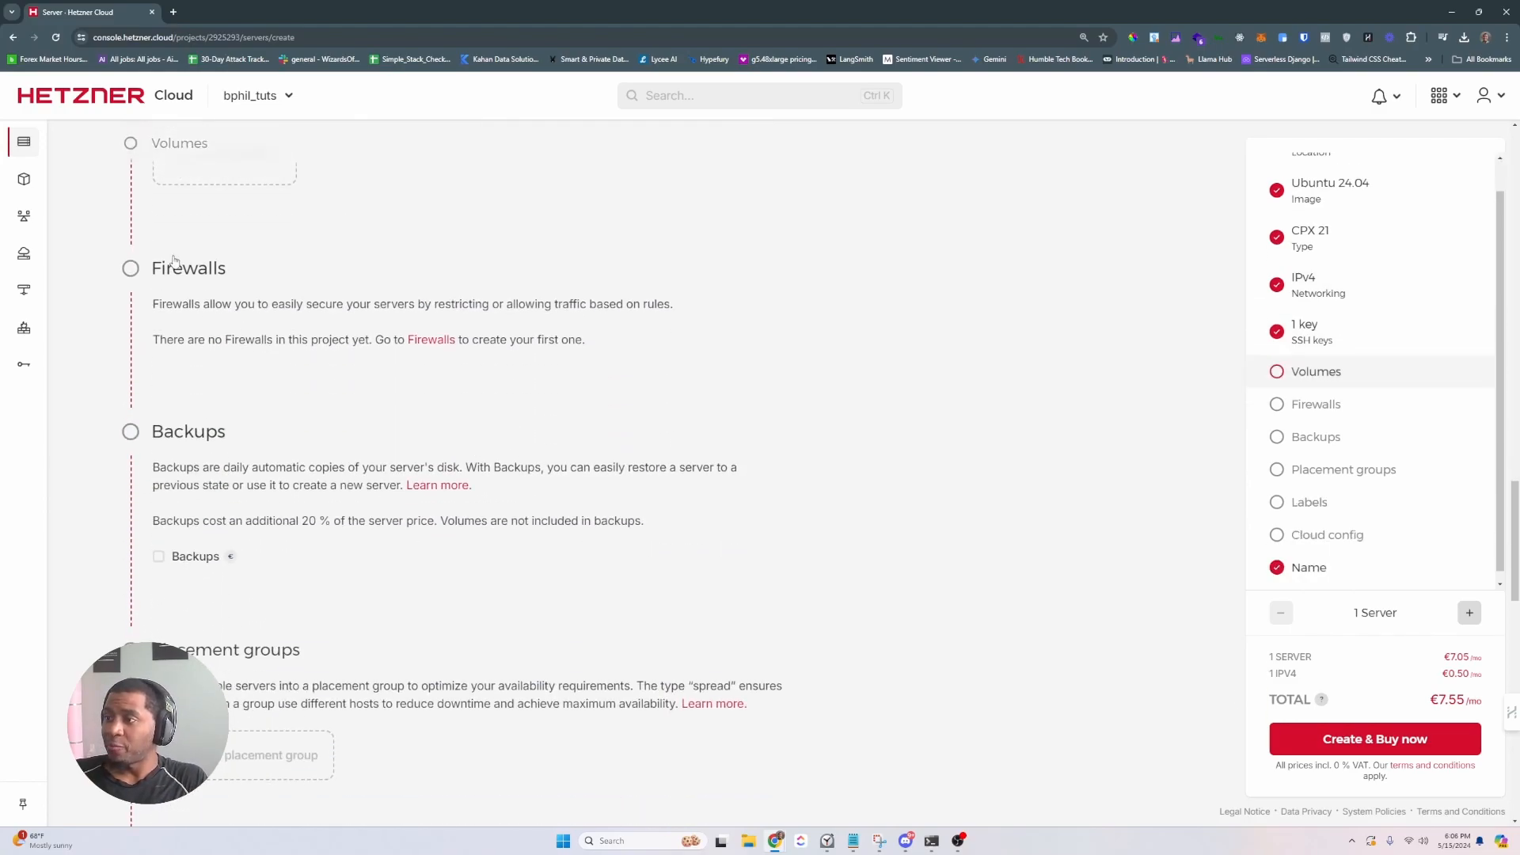
scroll(190, 341, "down", 10)
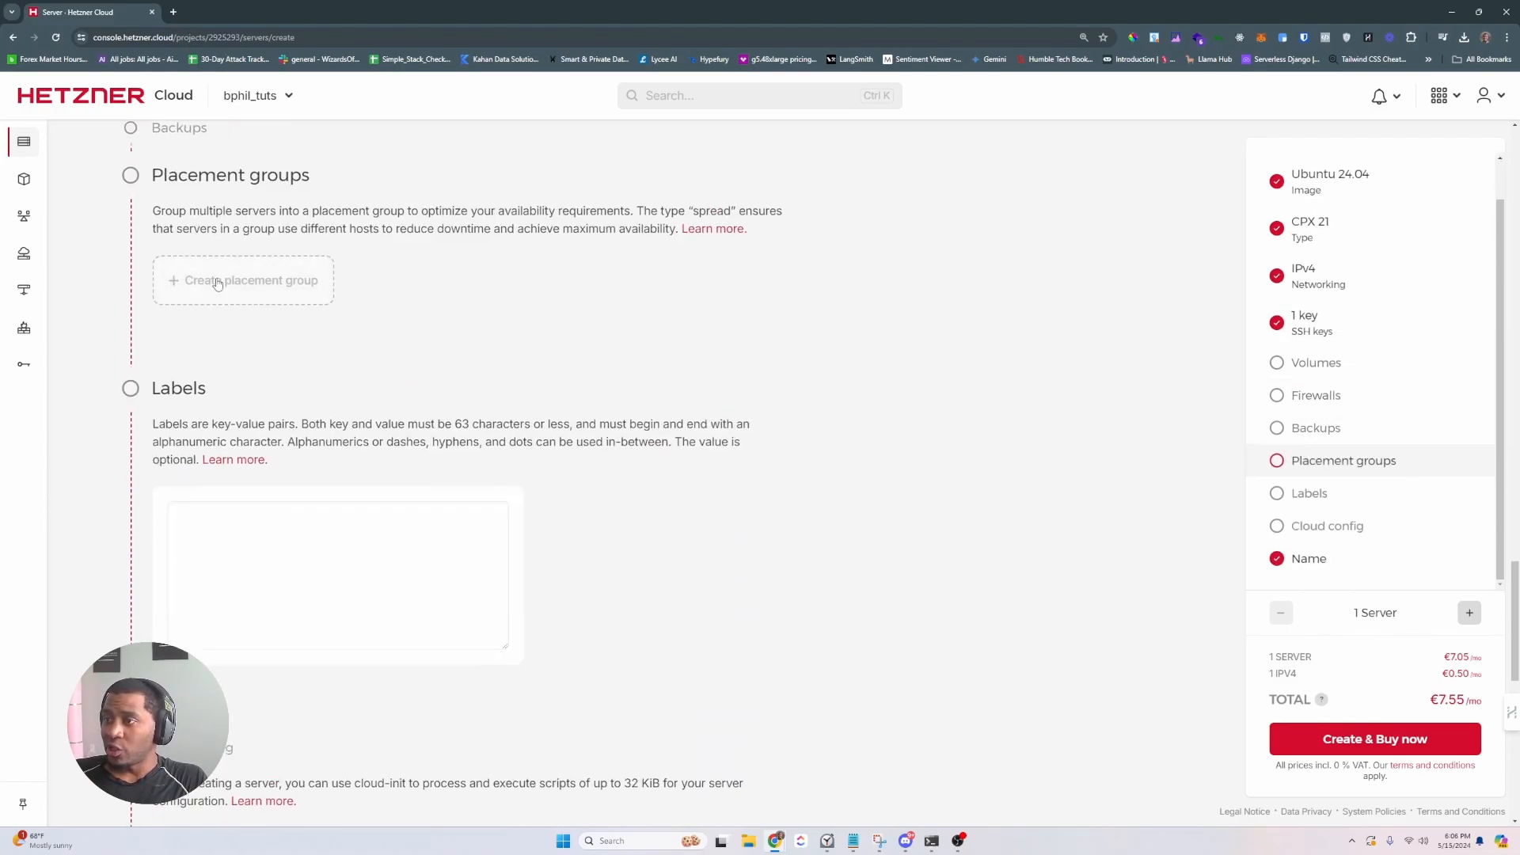
scroll(235, 400, "down", 5)
left_click(306, 390)
key("ctrl+a")
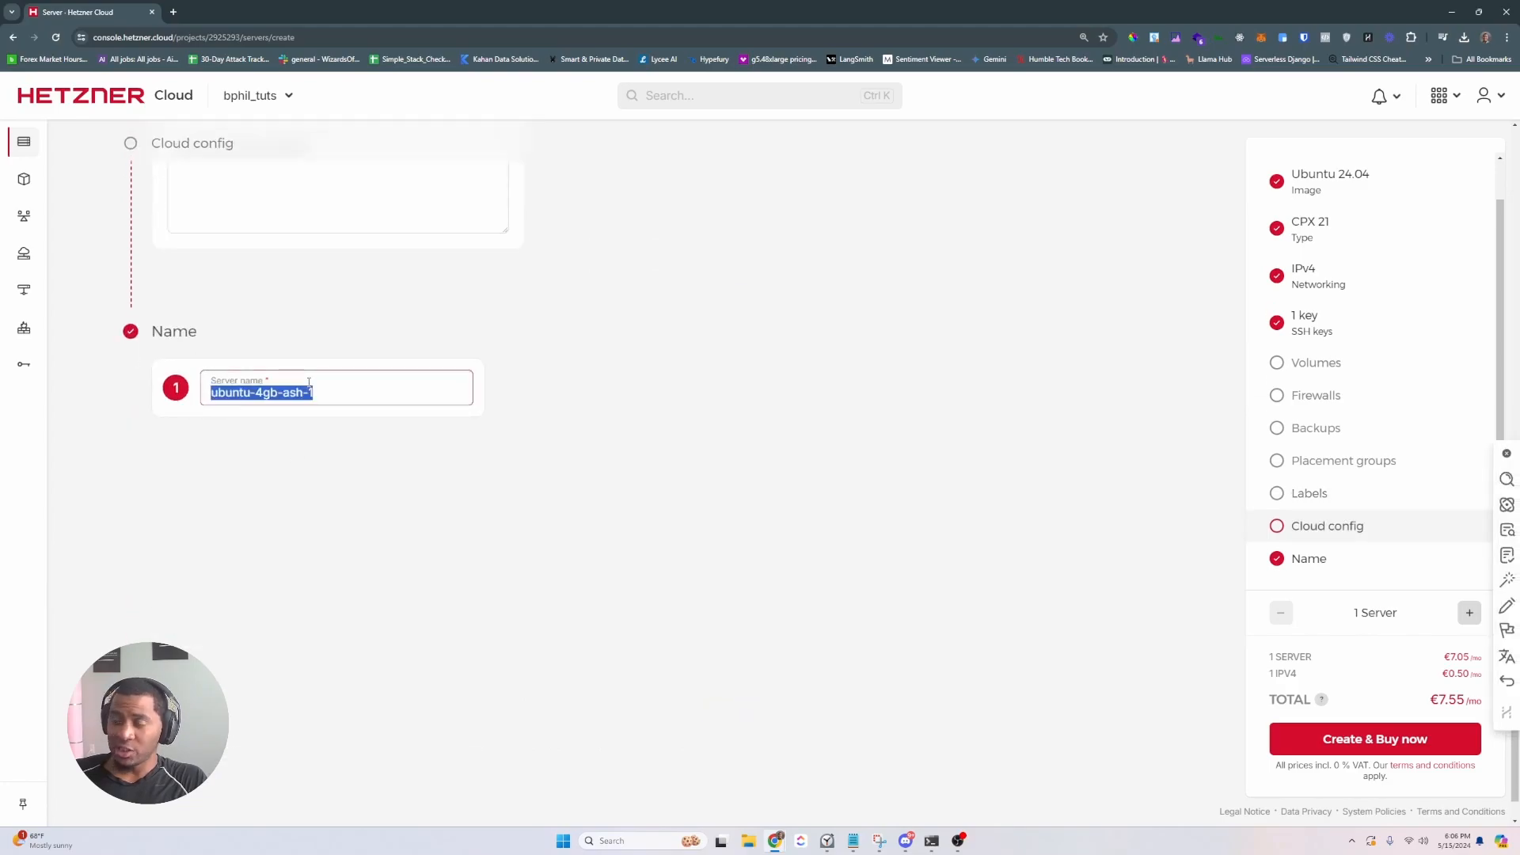
type("bphil-tut")
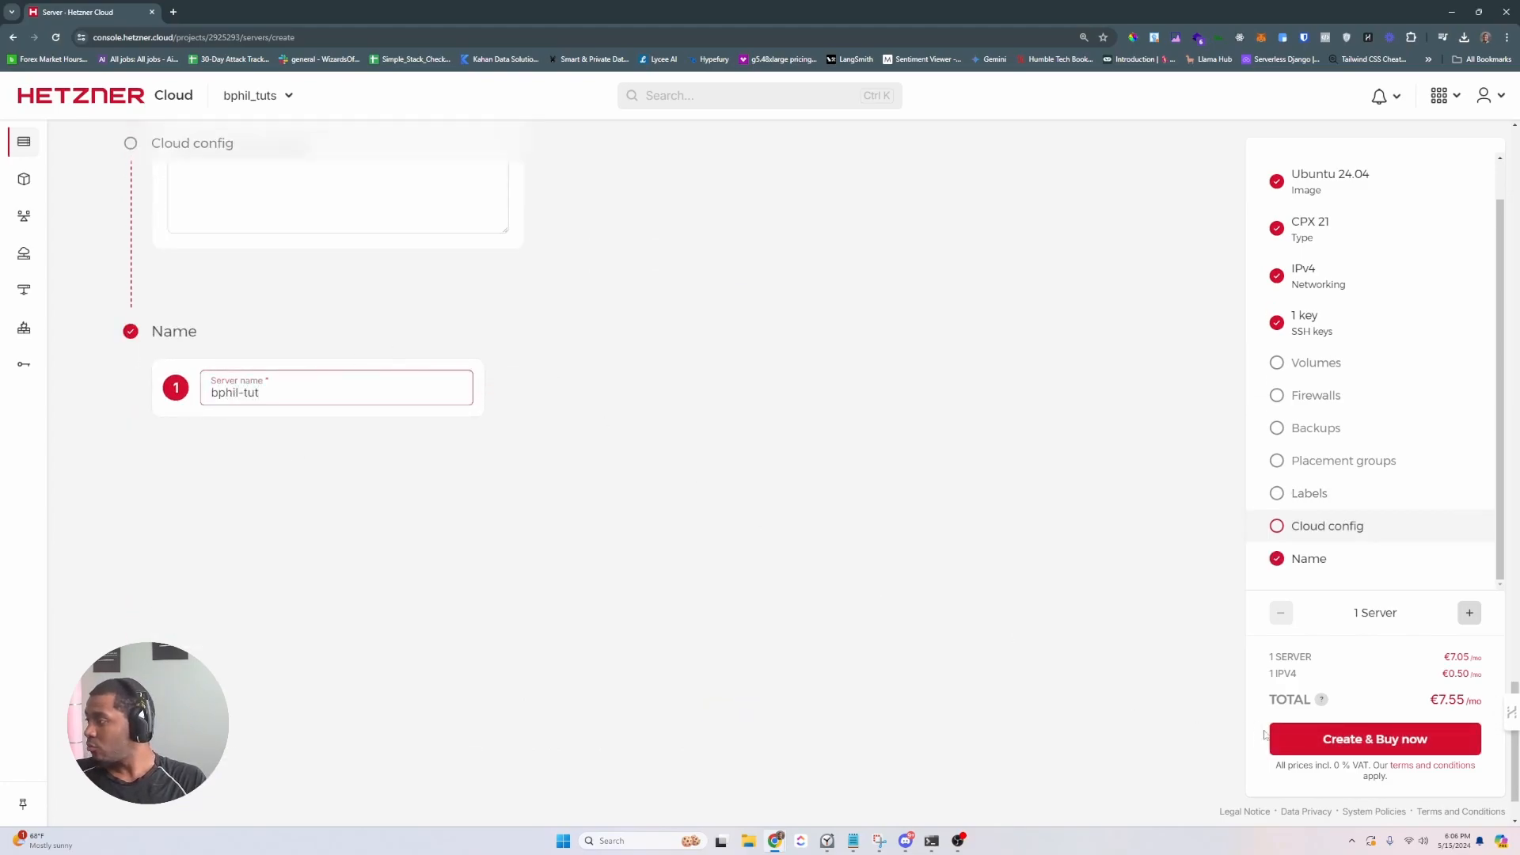
left_click(1323, 736)
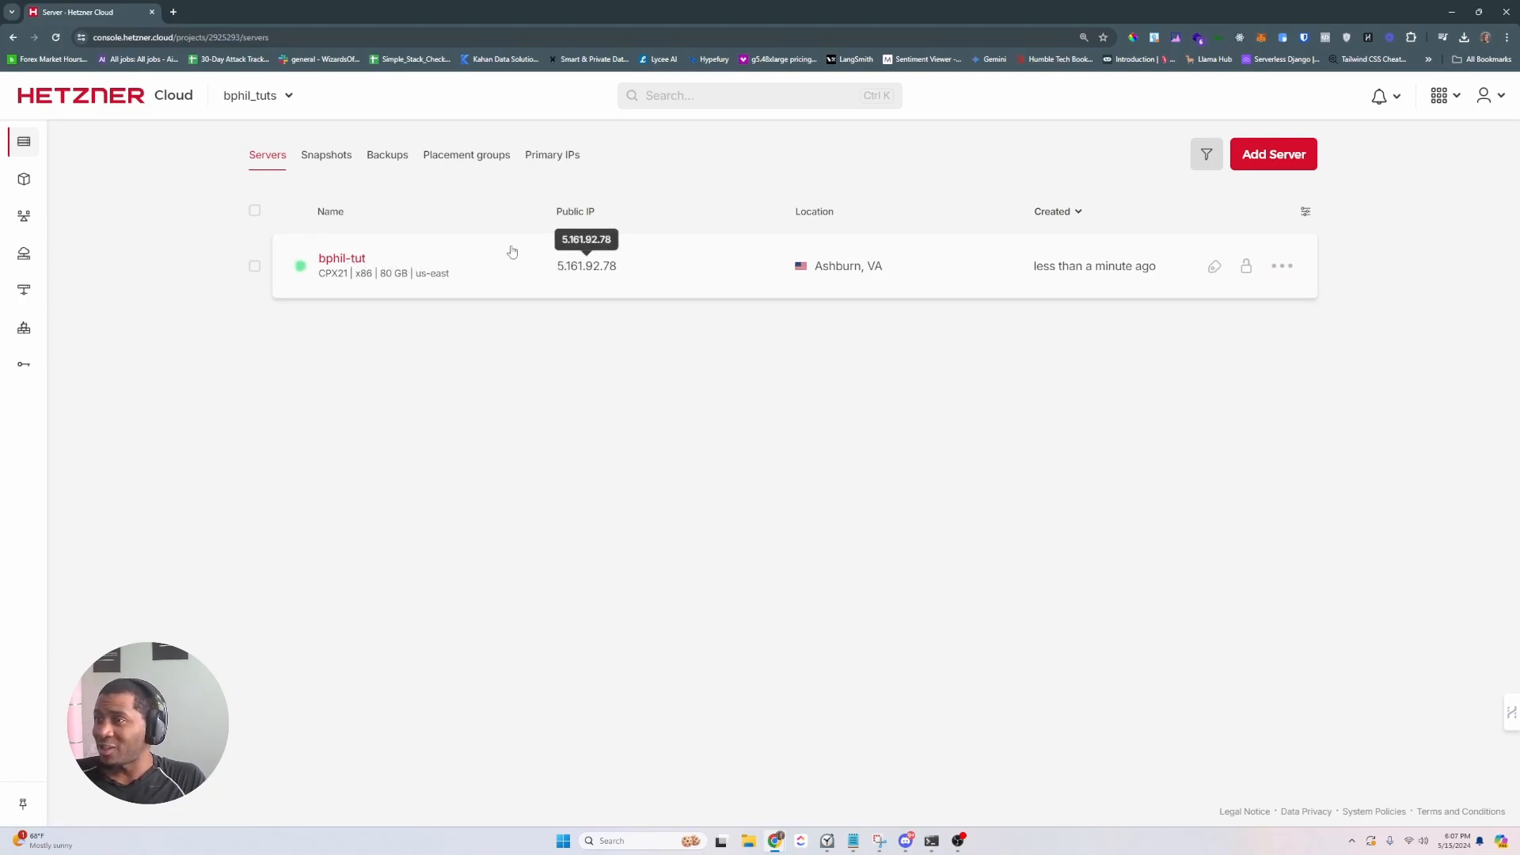
- Open coolify.io's self-hosted installation docs in a new tab, then return to Hetzner
left_click(173, 10)
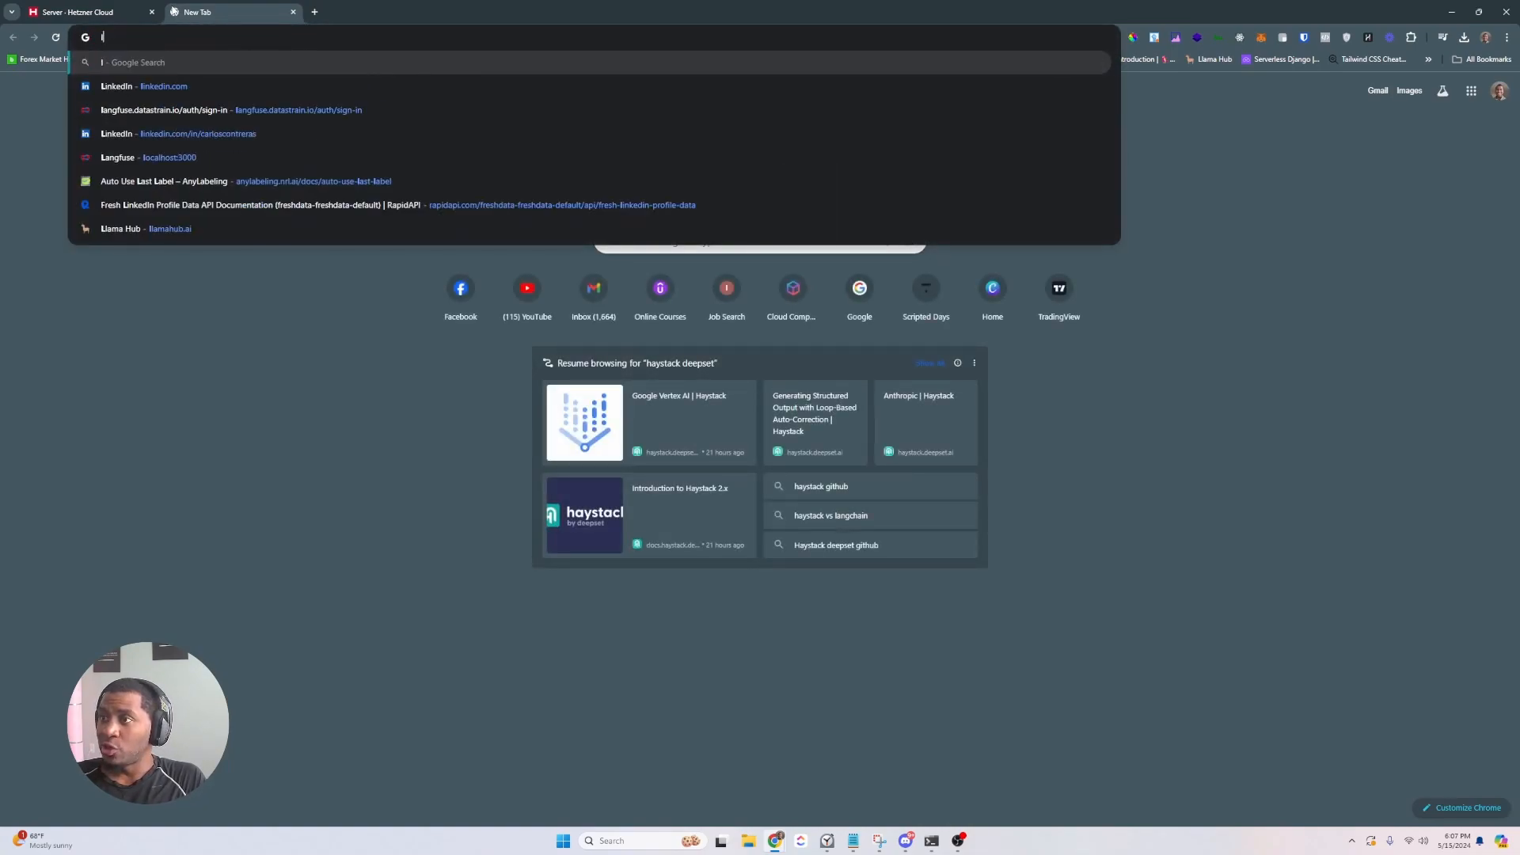
type("coolify.i")
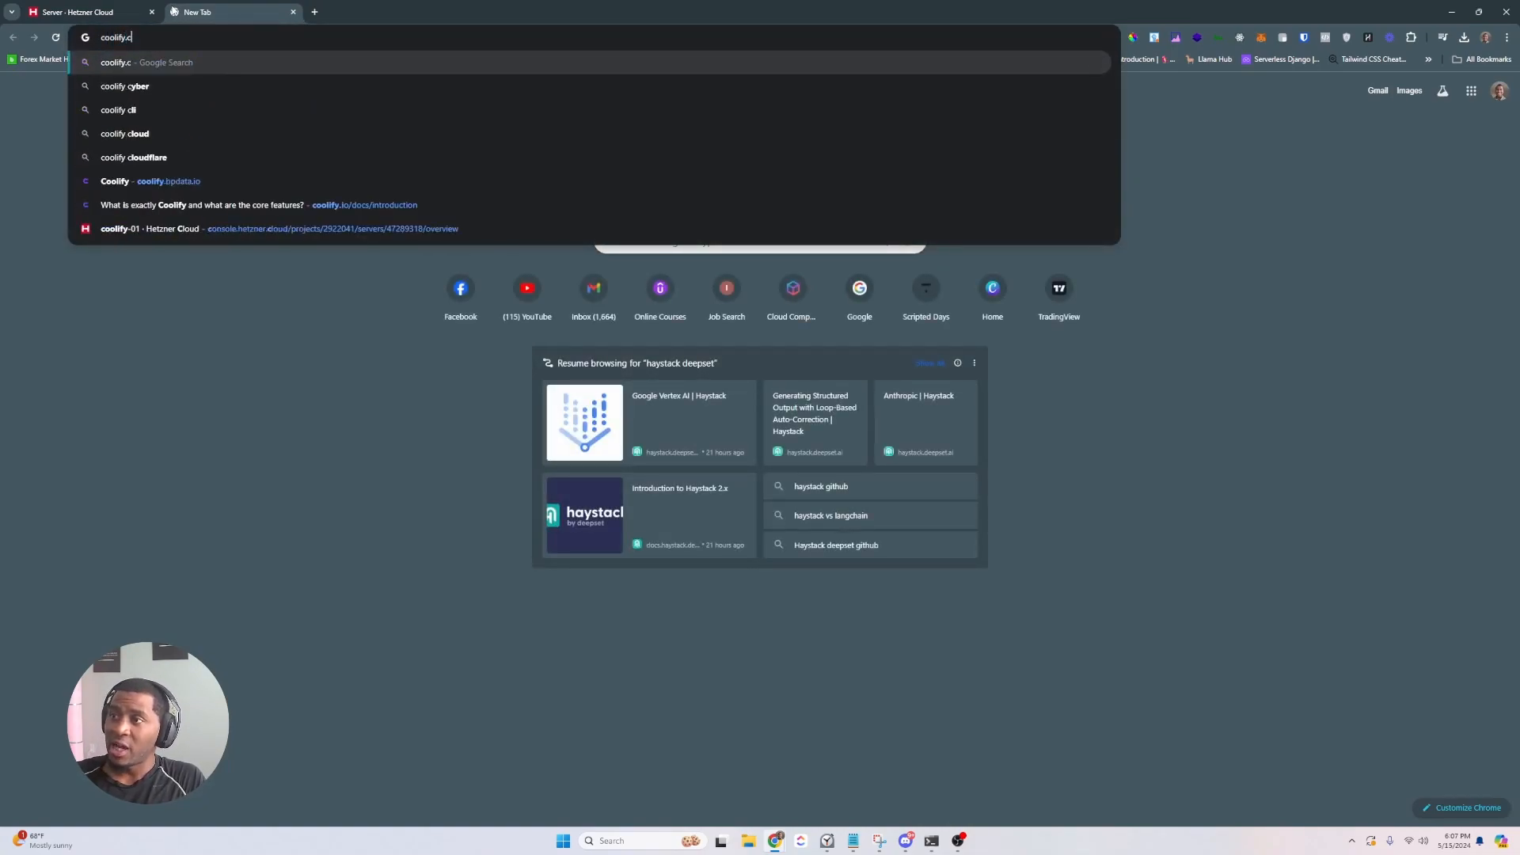
key("Return")
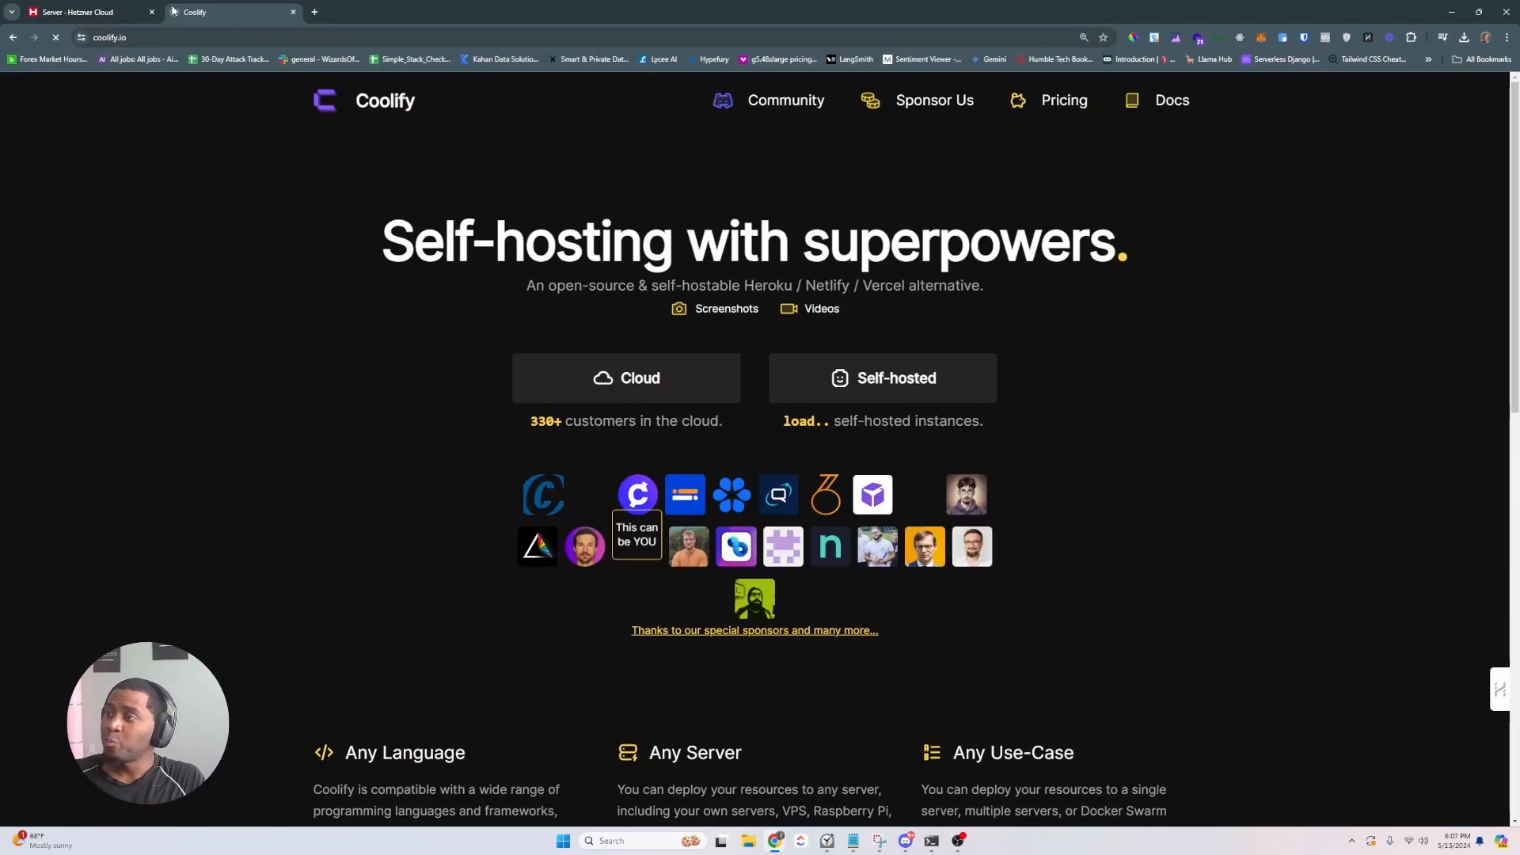
left_click(1150, 112)
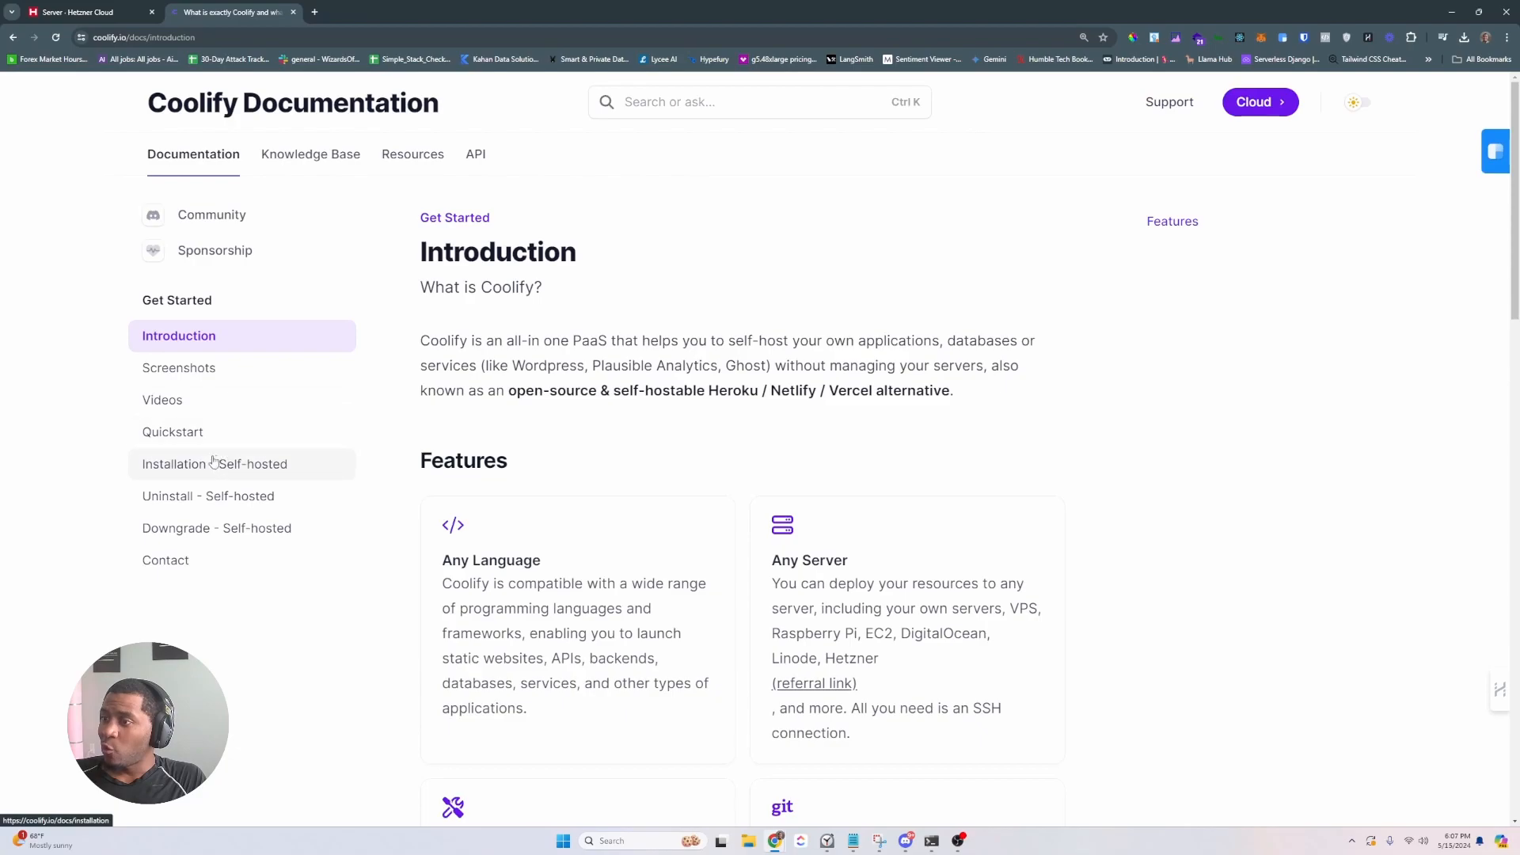
left_click(225, 470)
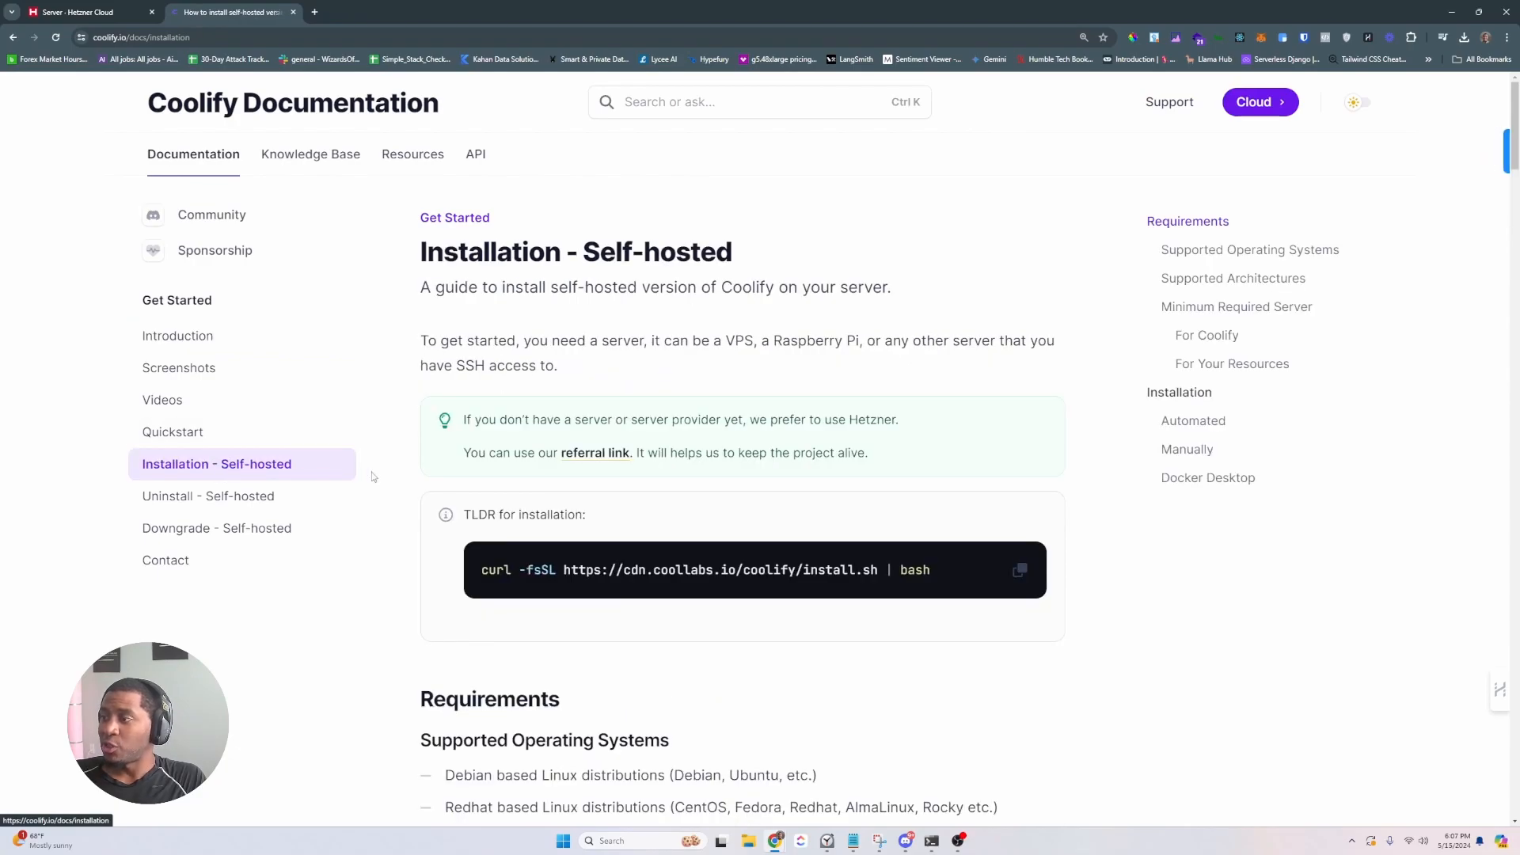
left_click(142, 11)
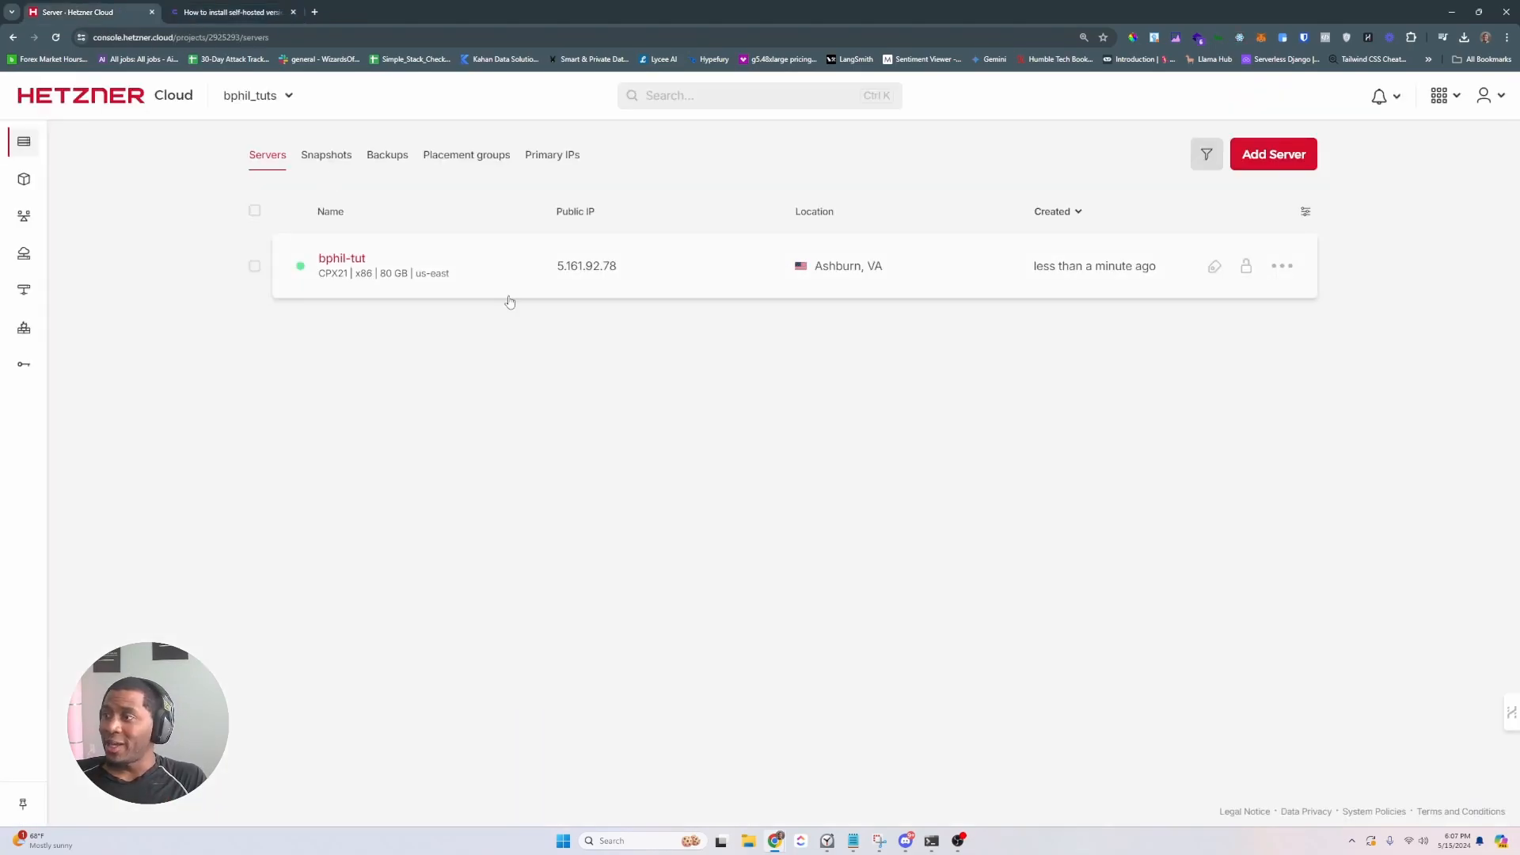
- Copy the server IP and SSH in as root using bphil_learn, accepting the host key
left_click(472, 269)
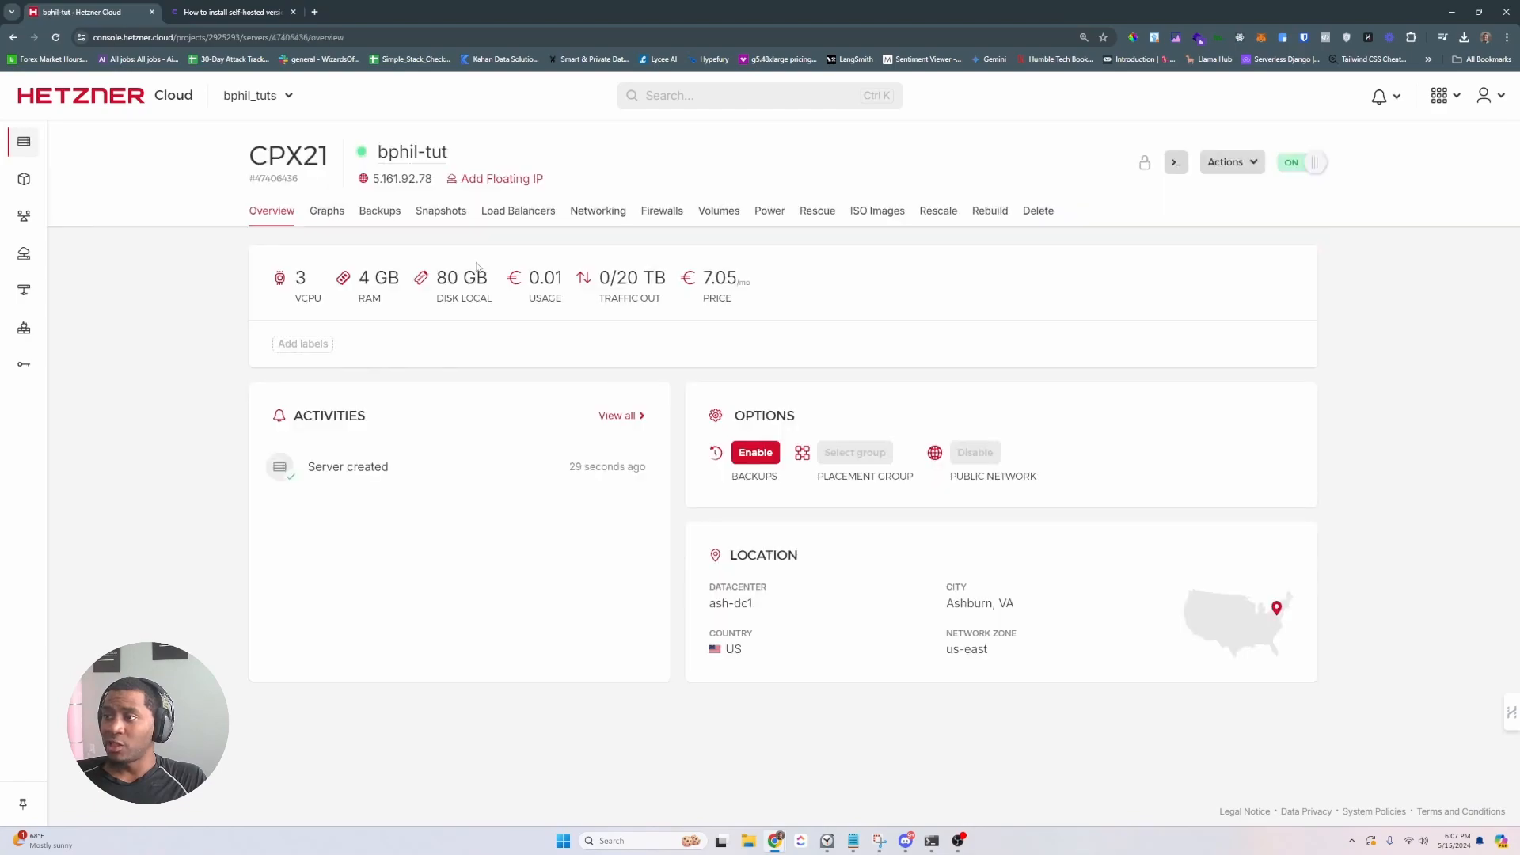
left_click(402, 186)
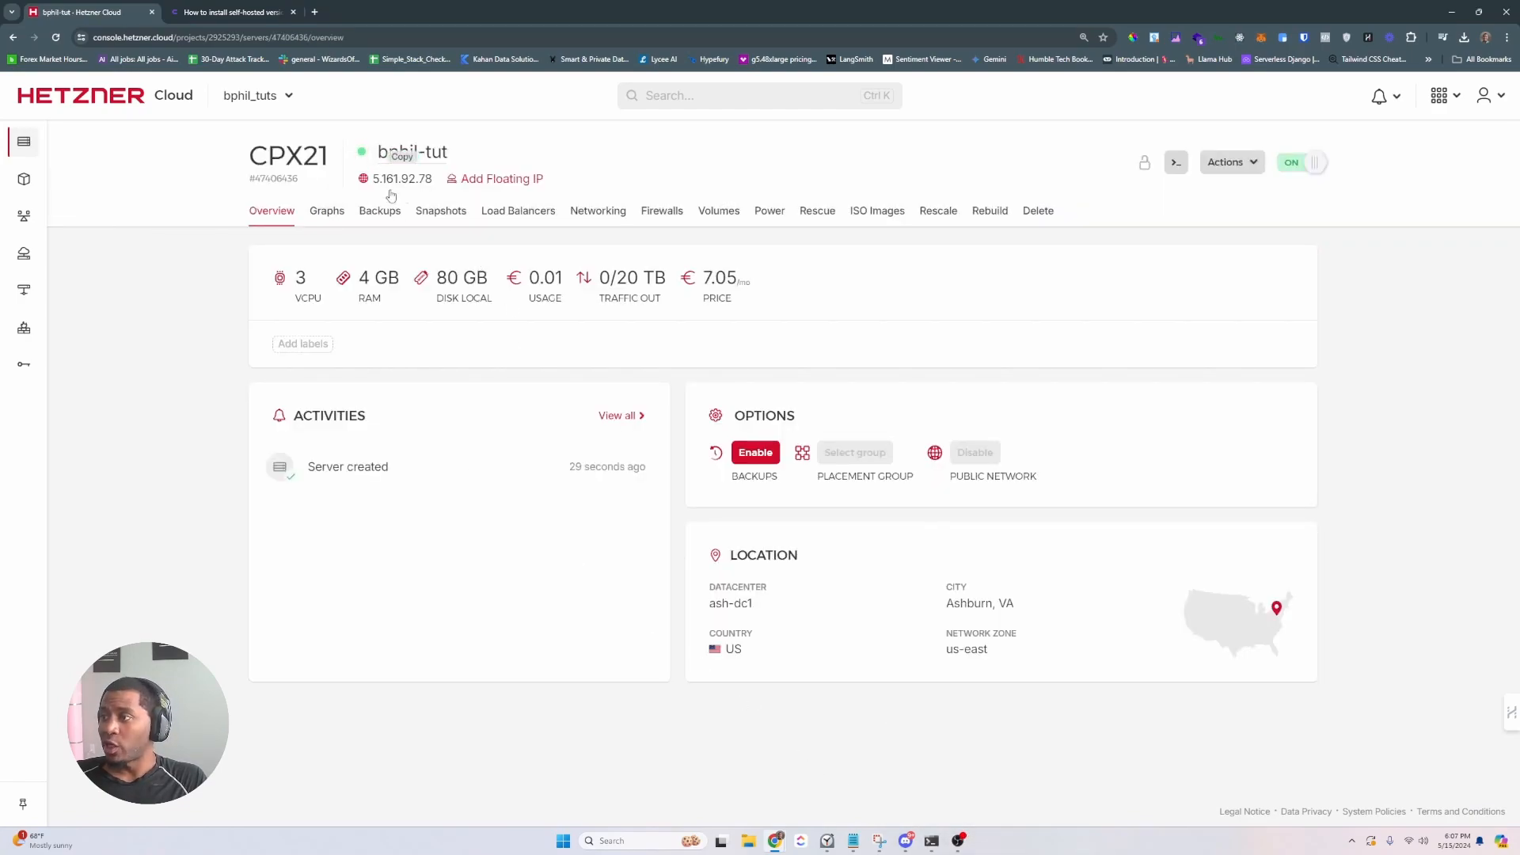
left_click(931, 841)
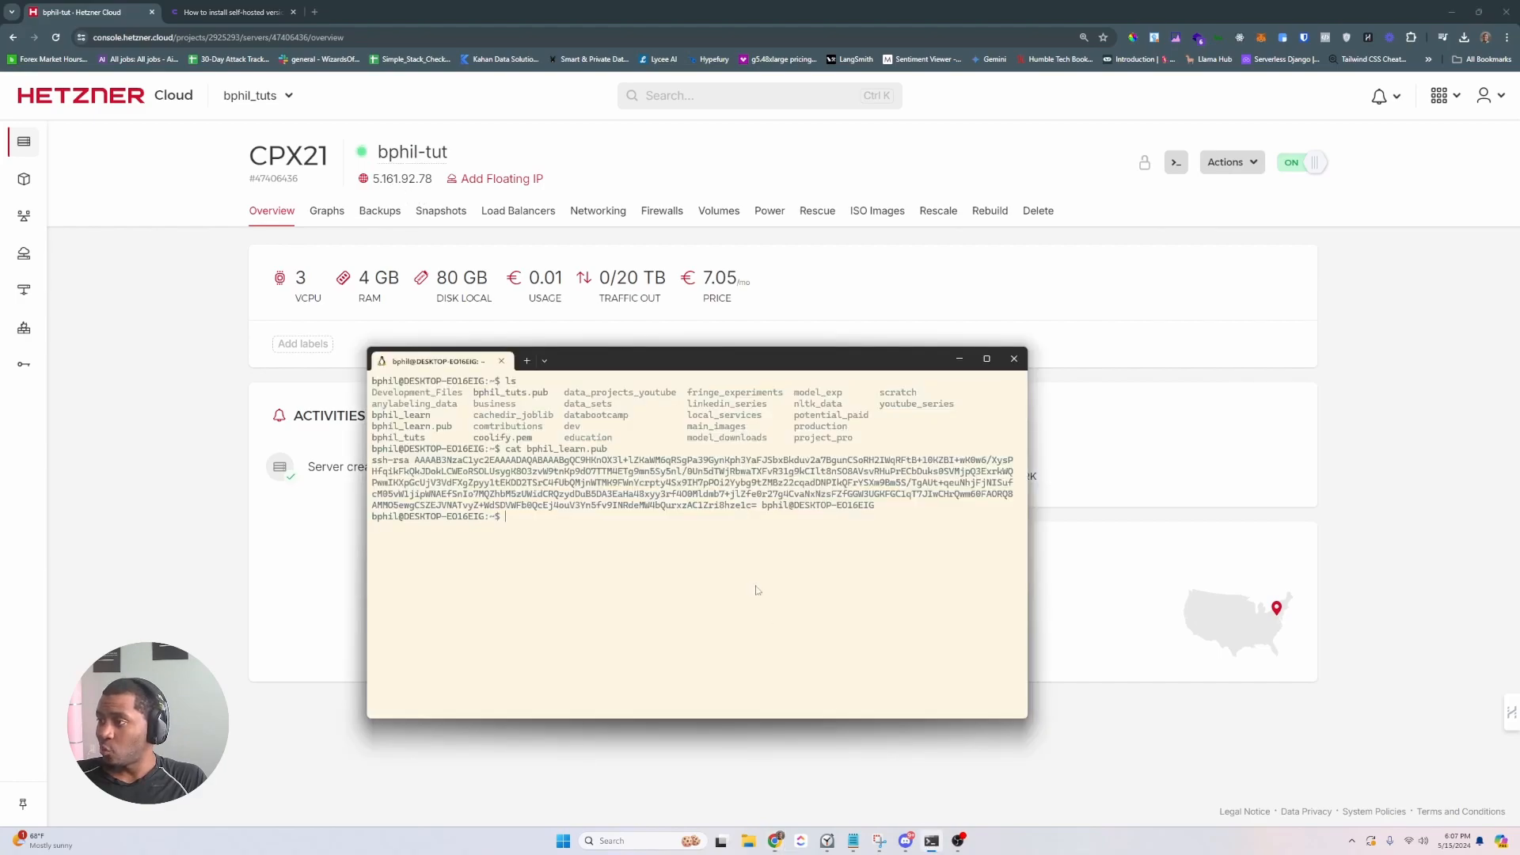
type("clear")
key("Return")
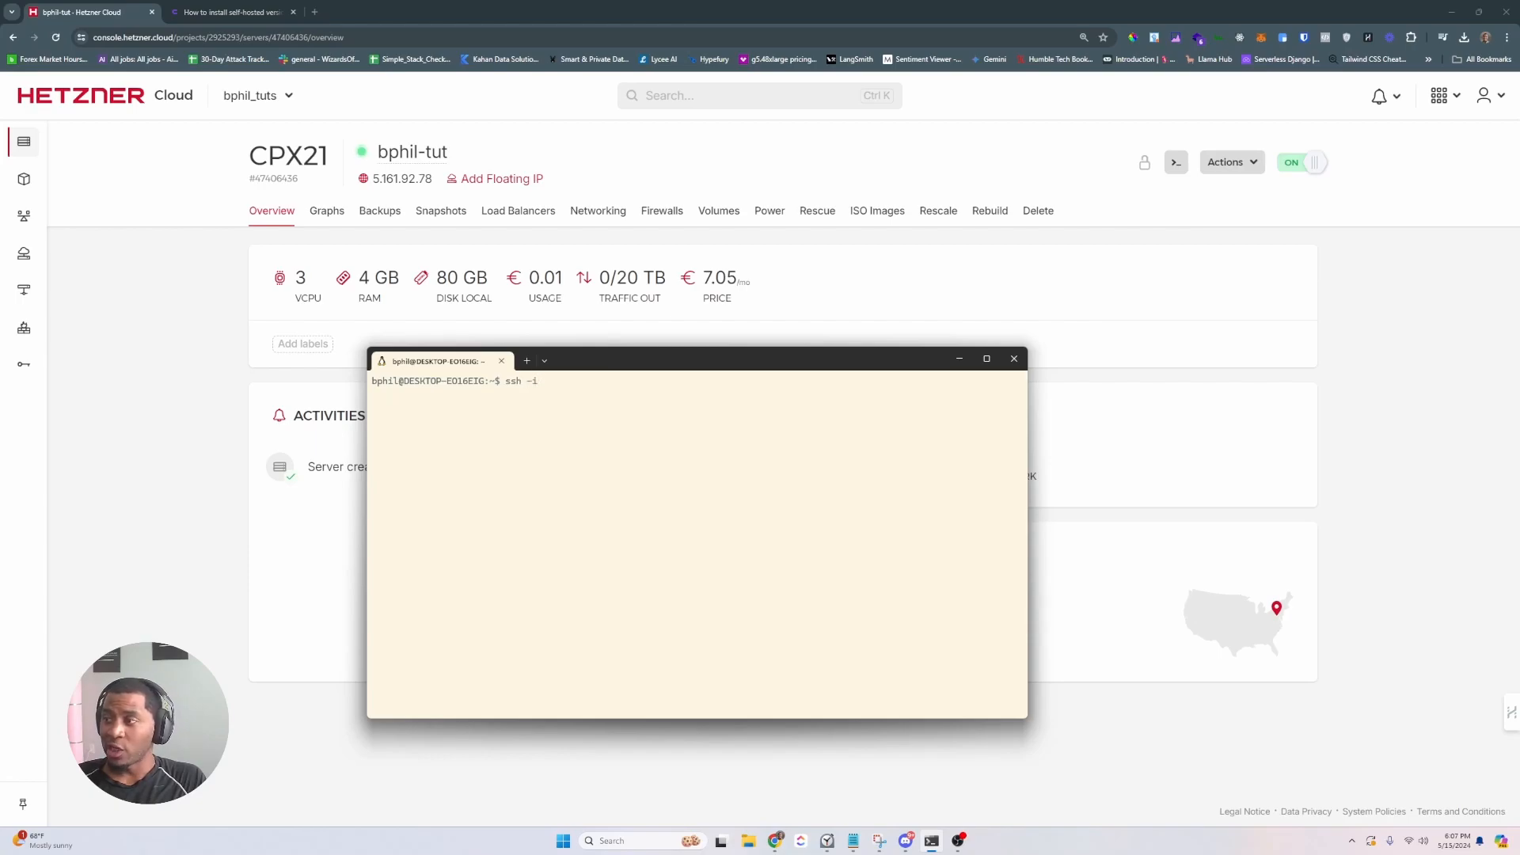
type("phil_learn ")
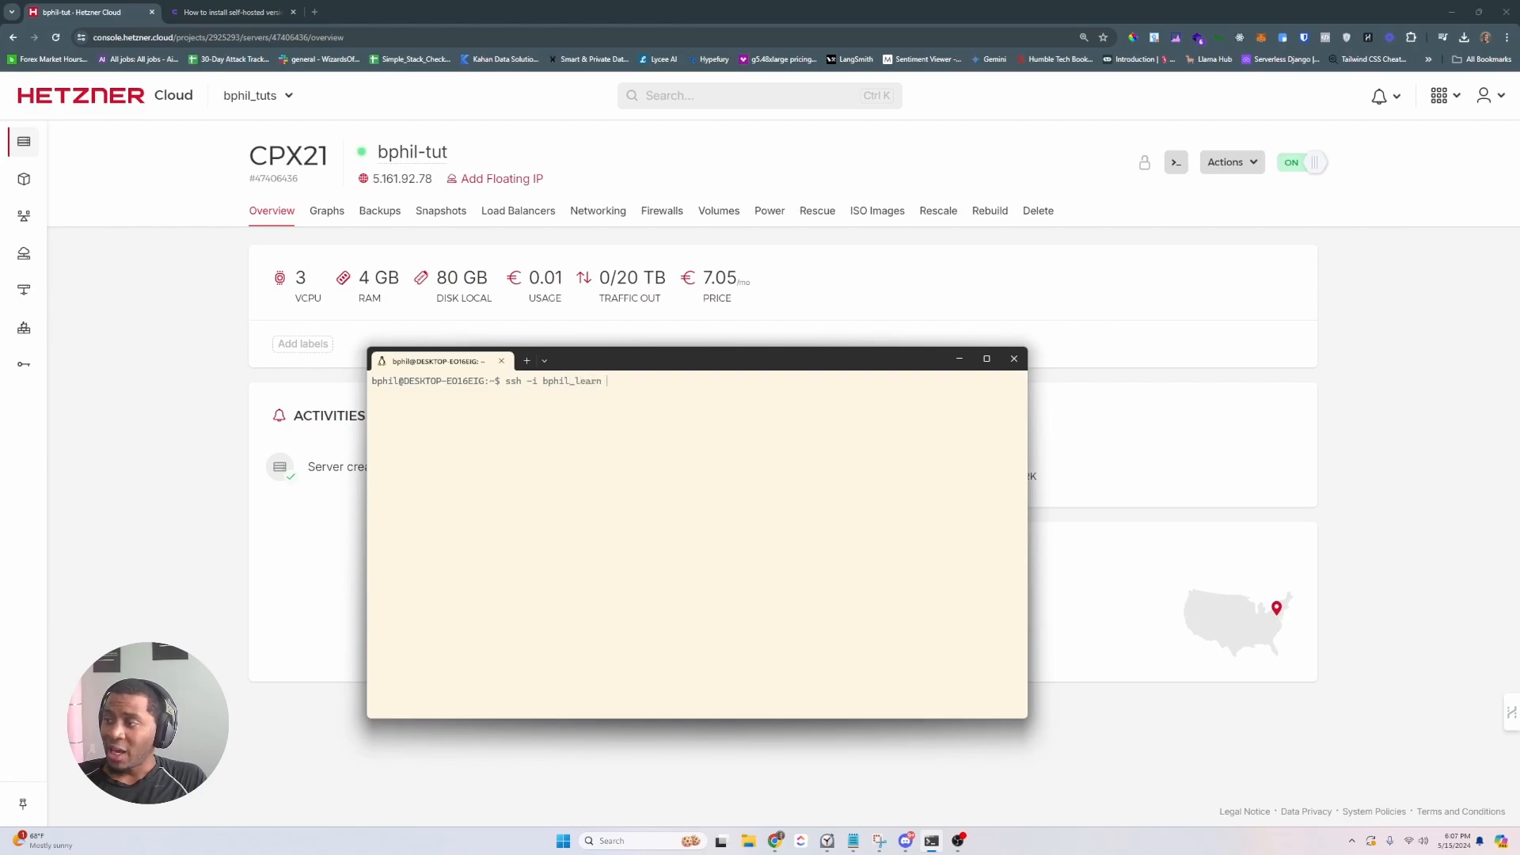
type("root@")
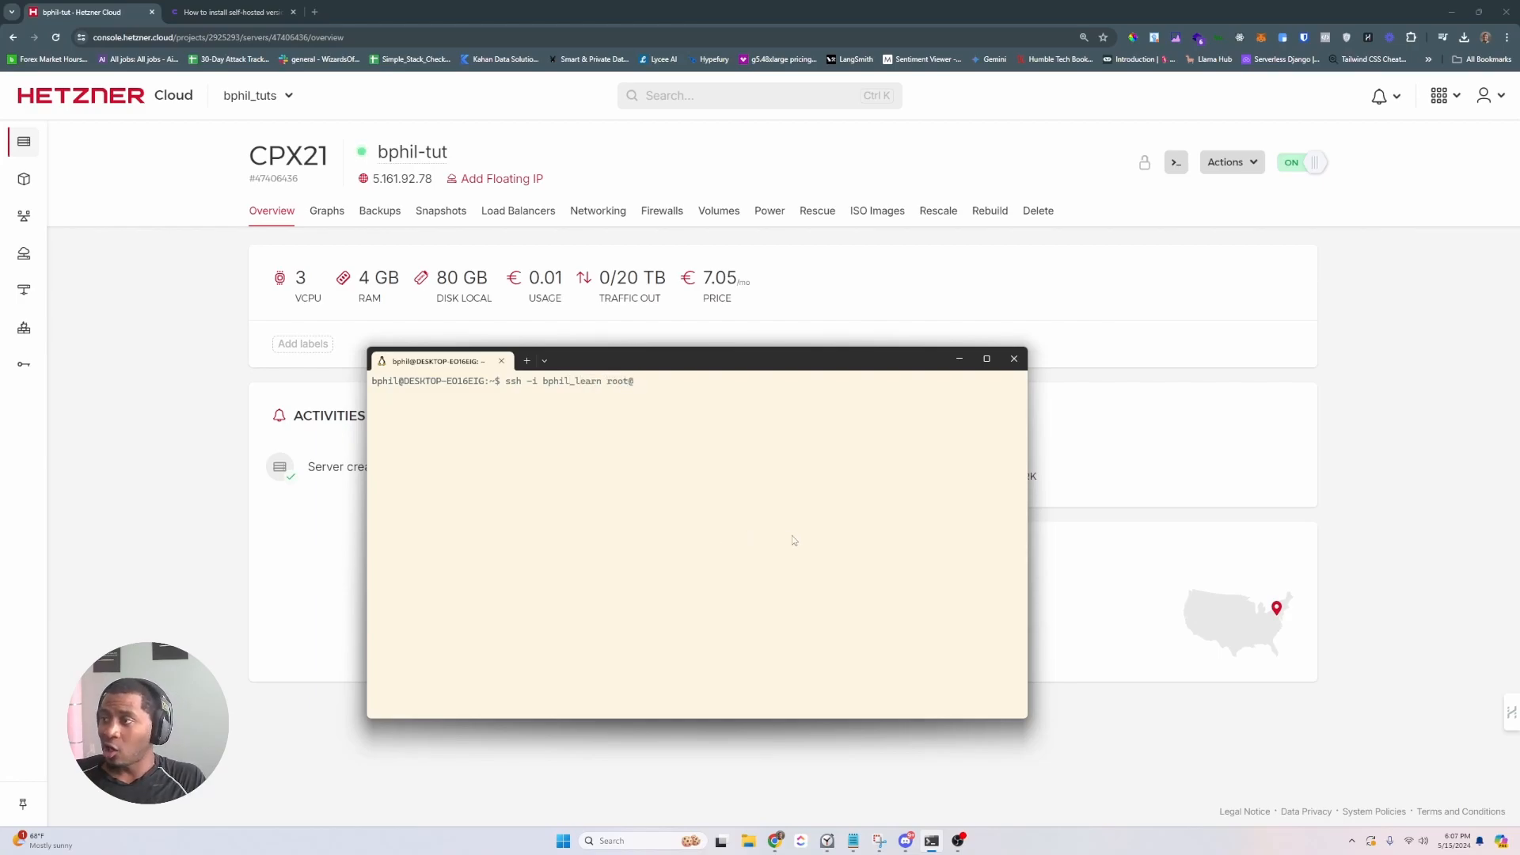
key("ctrl+v")
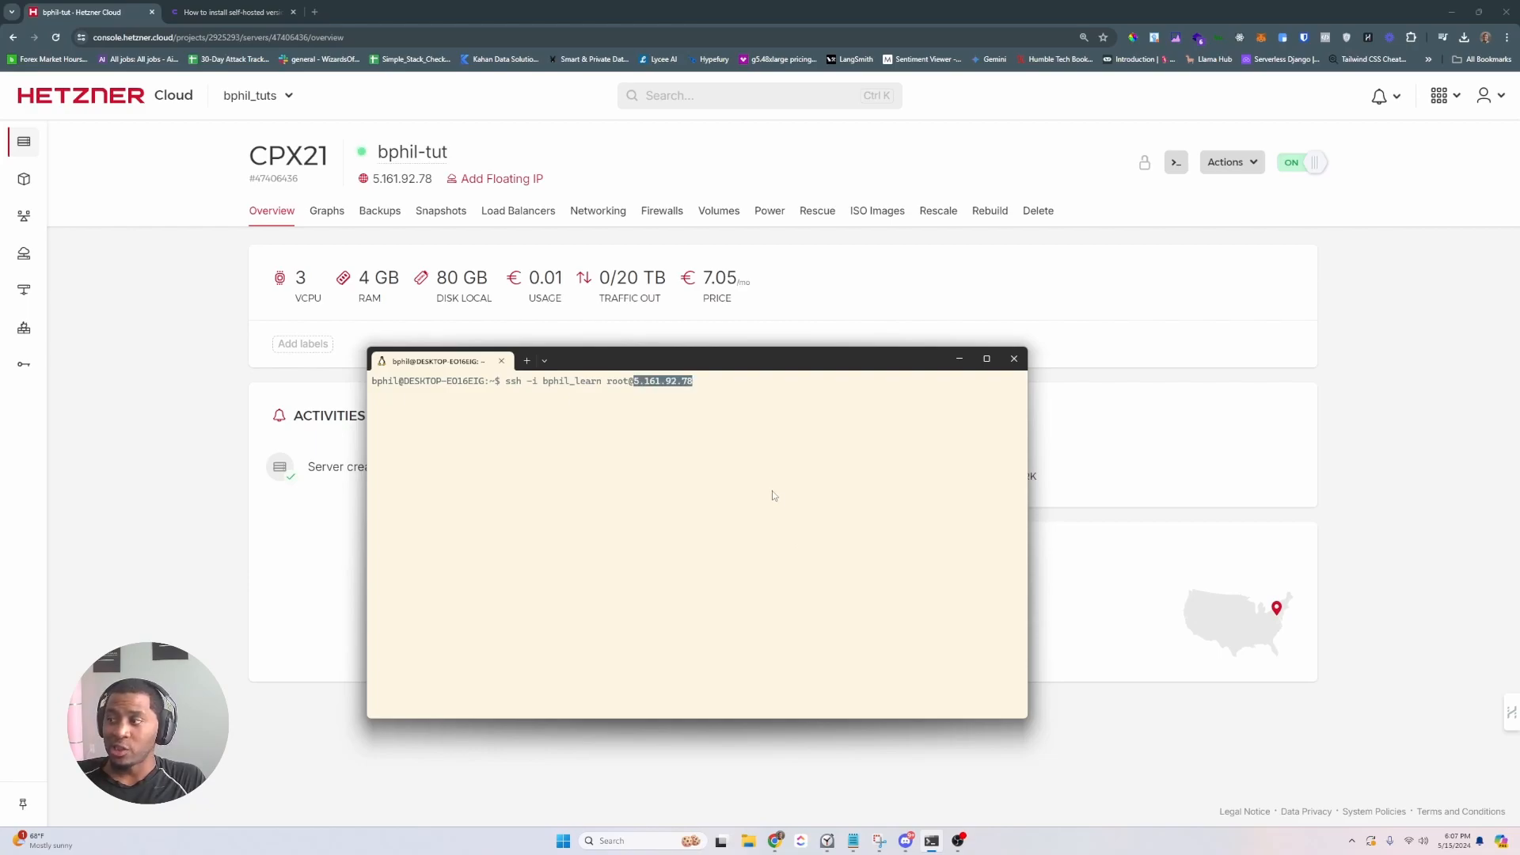
key("Return")
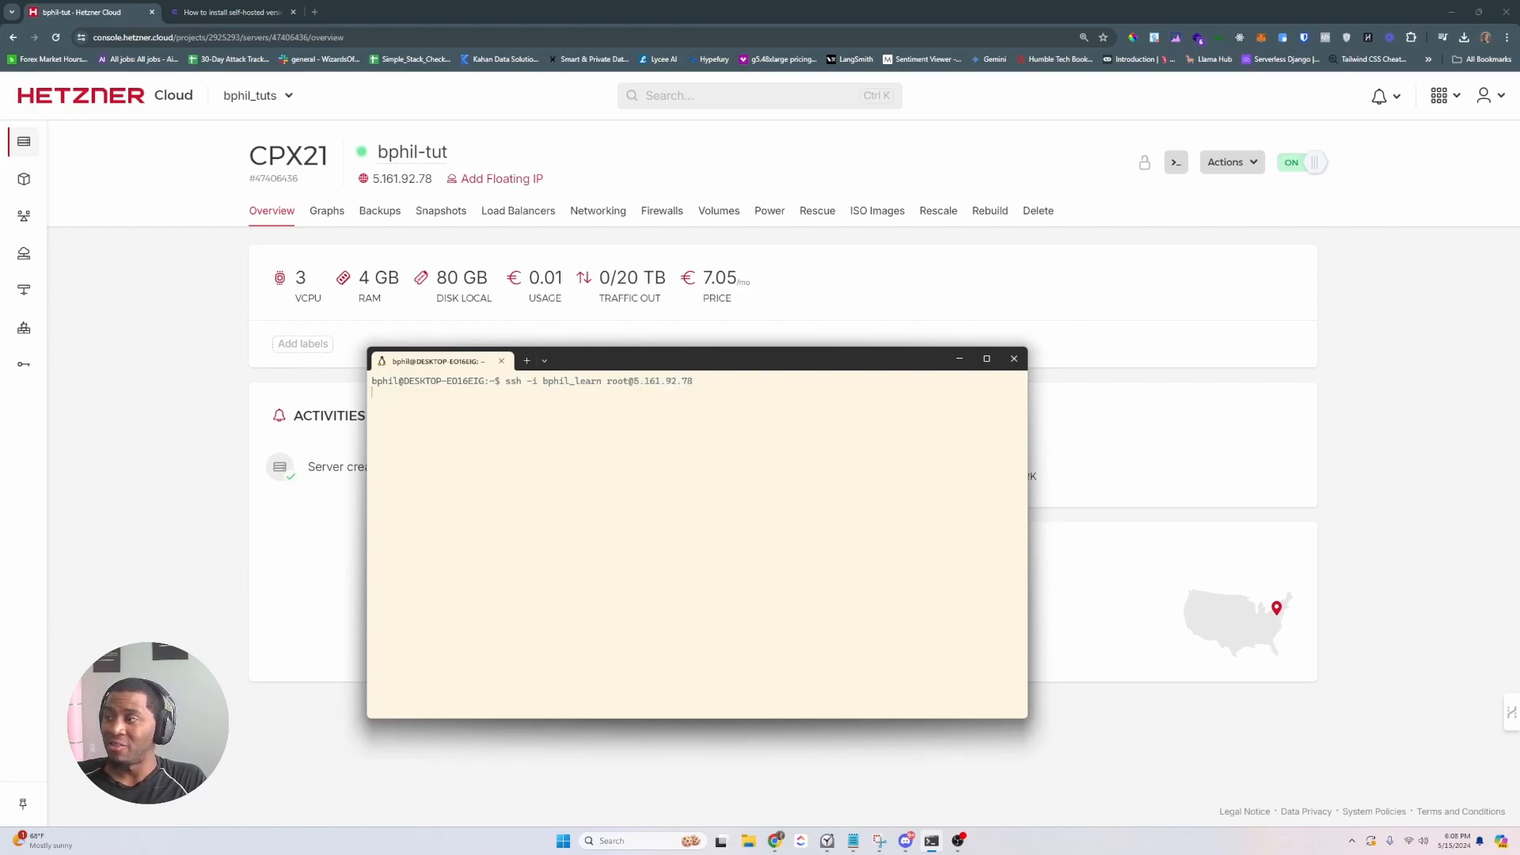
type("yes")
key("Return")
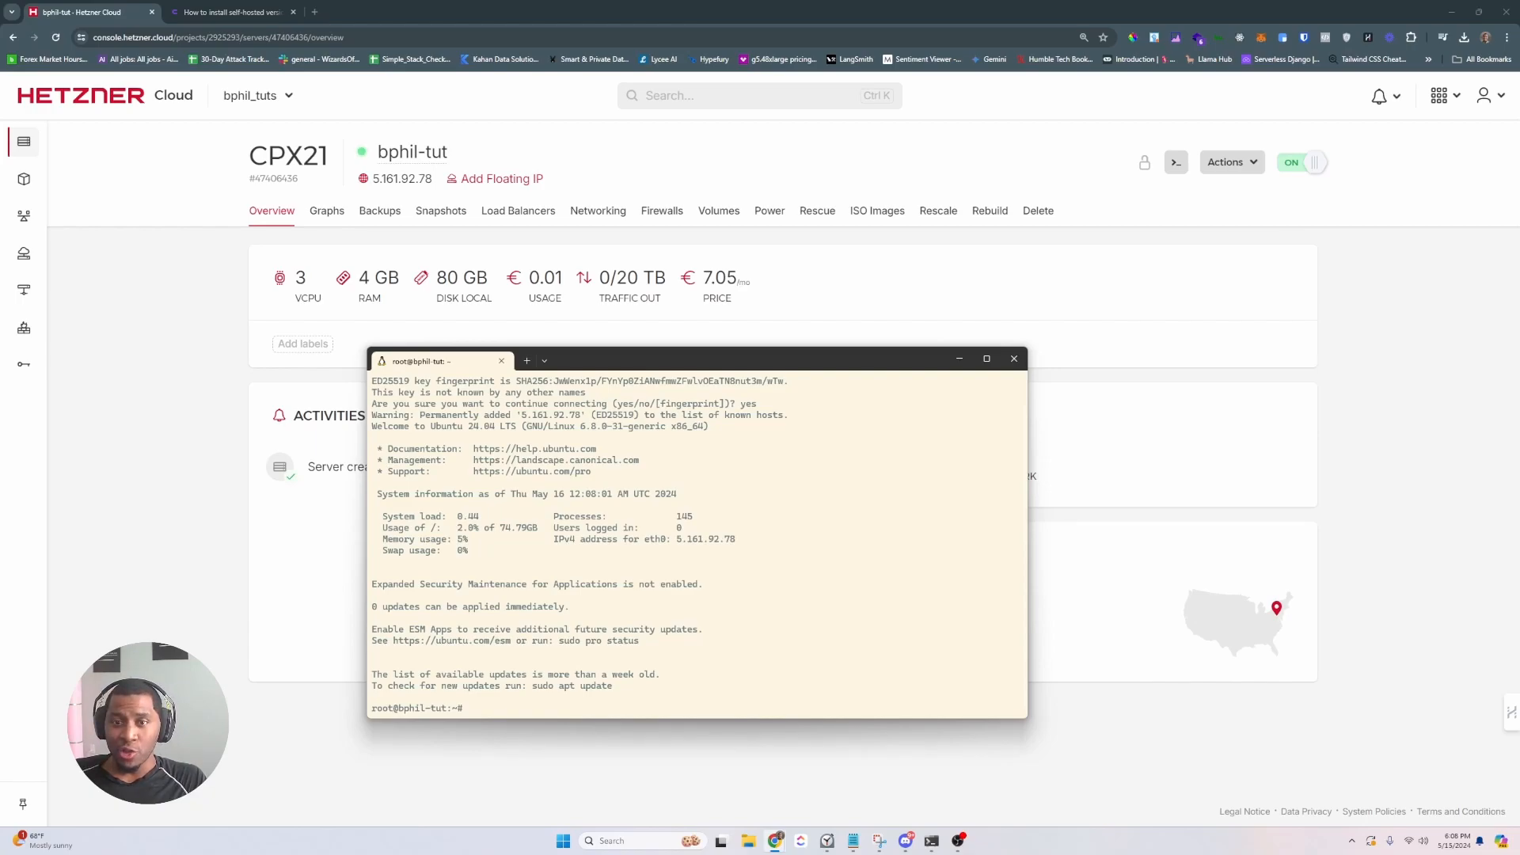
- Add a sudo user with home directory and /bin/bash via useradd, then set its password
left_click(532, 711)
type("useradd -m")
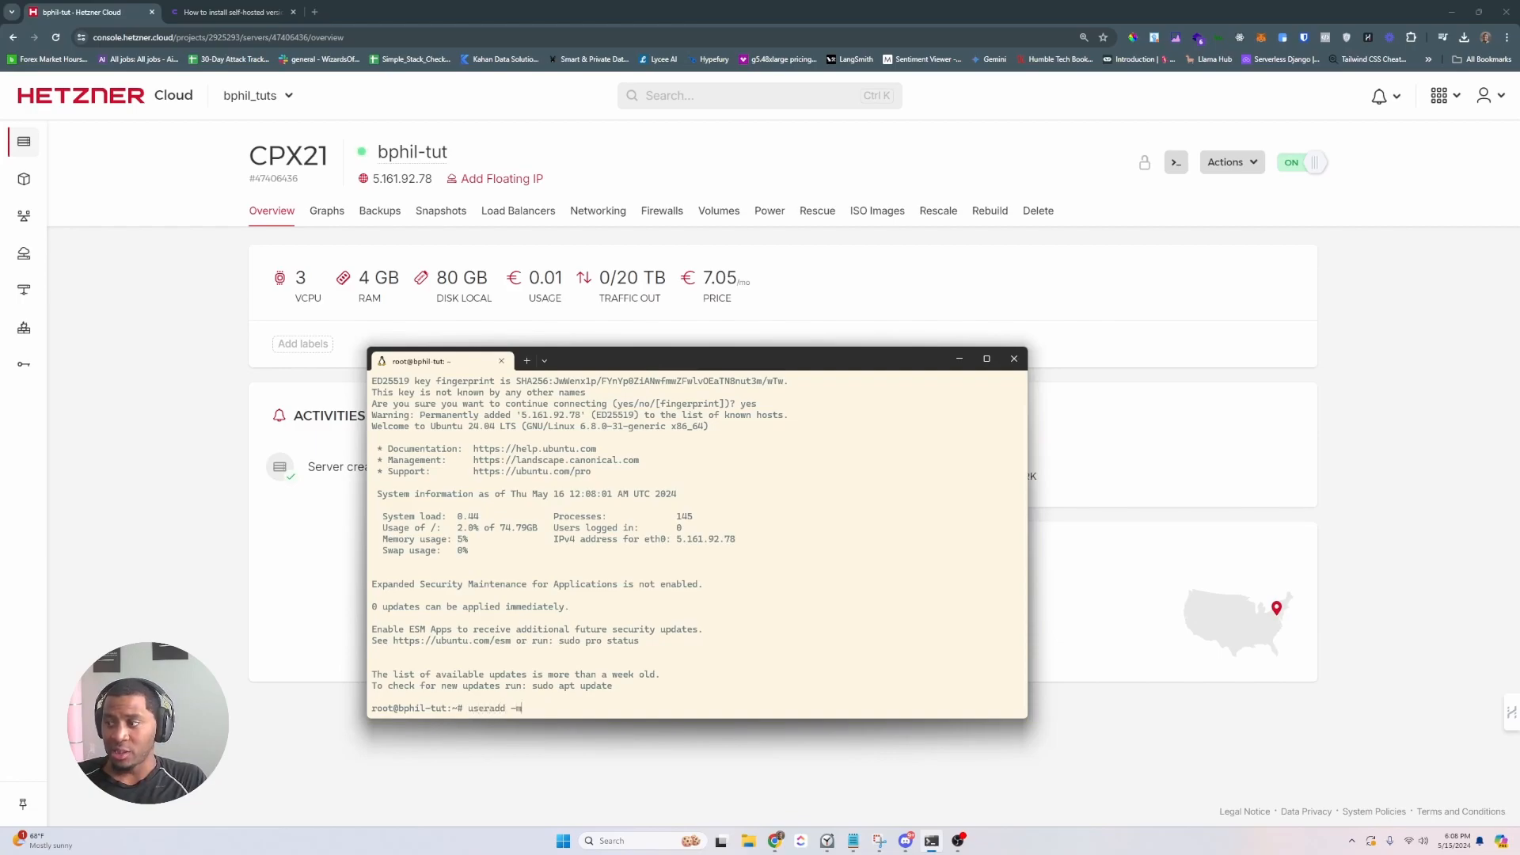
type(" -U -s ")
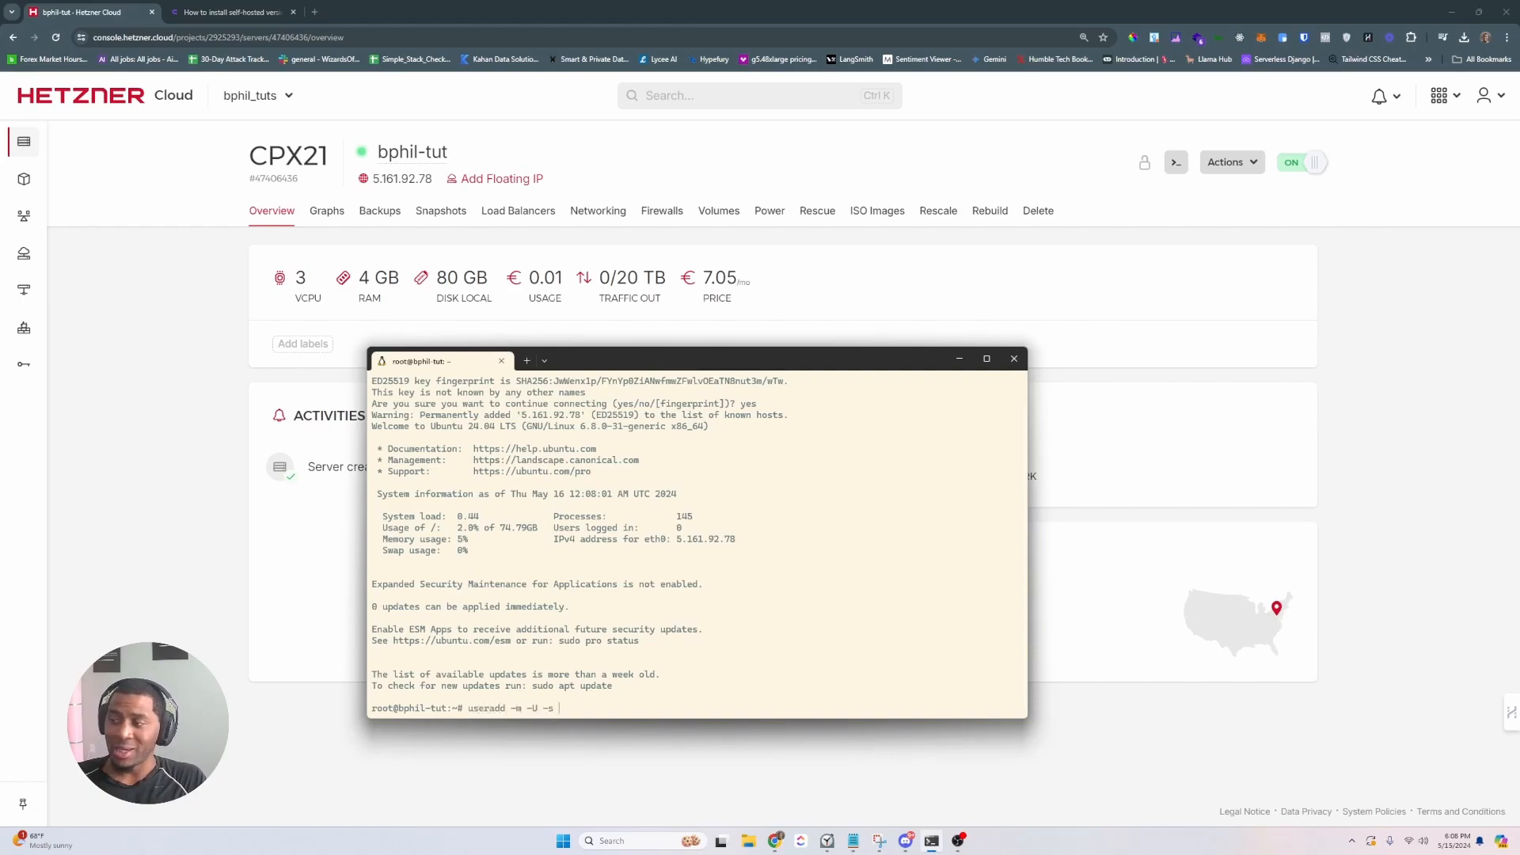
type("/bin/bash")
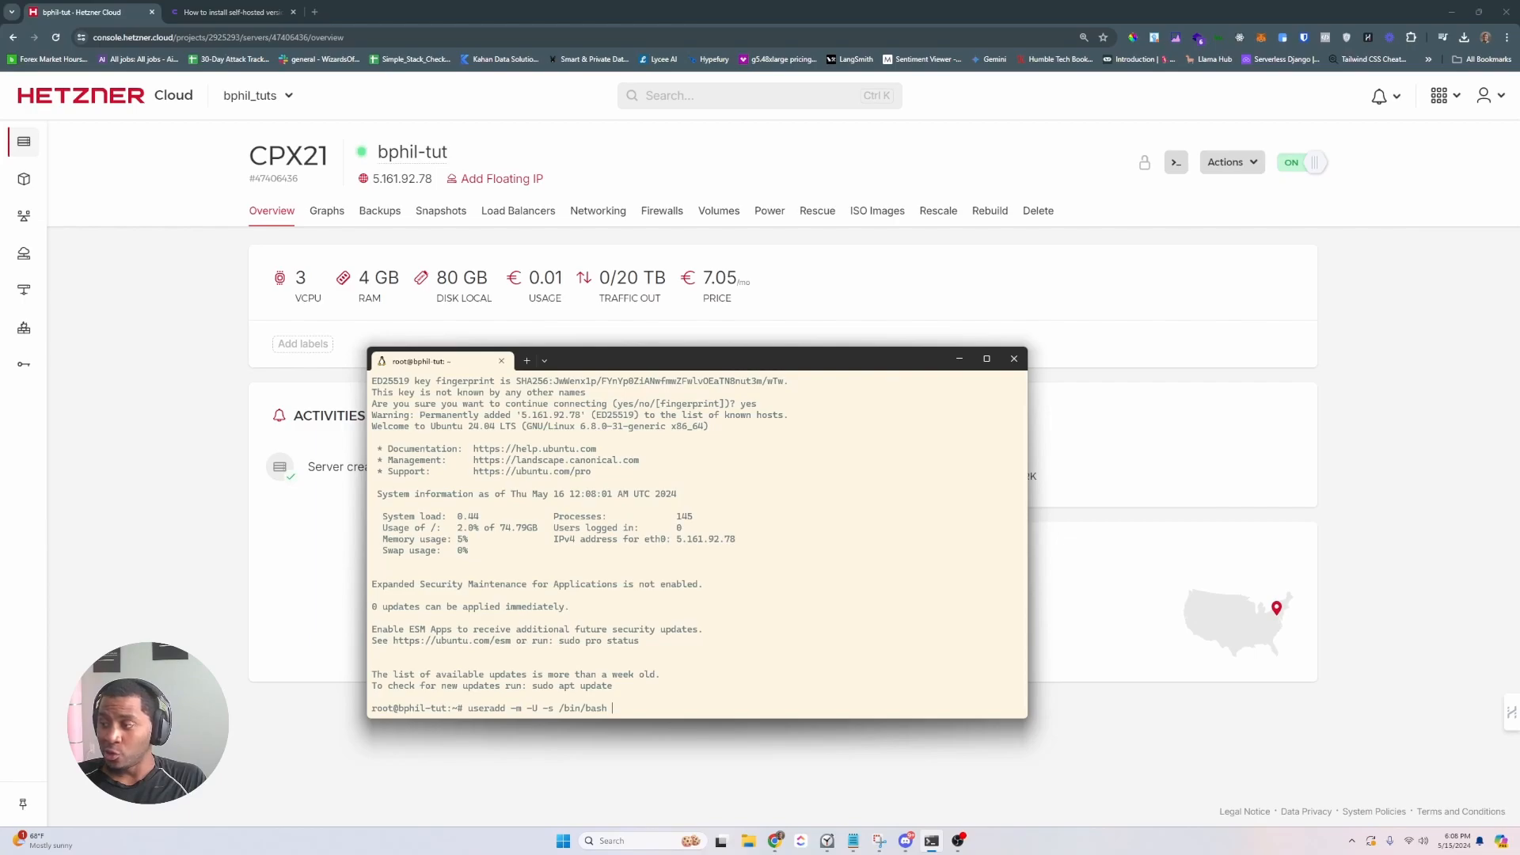
type(" -G ")
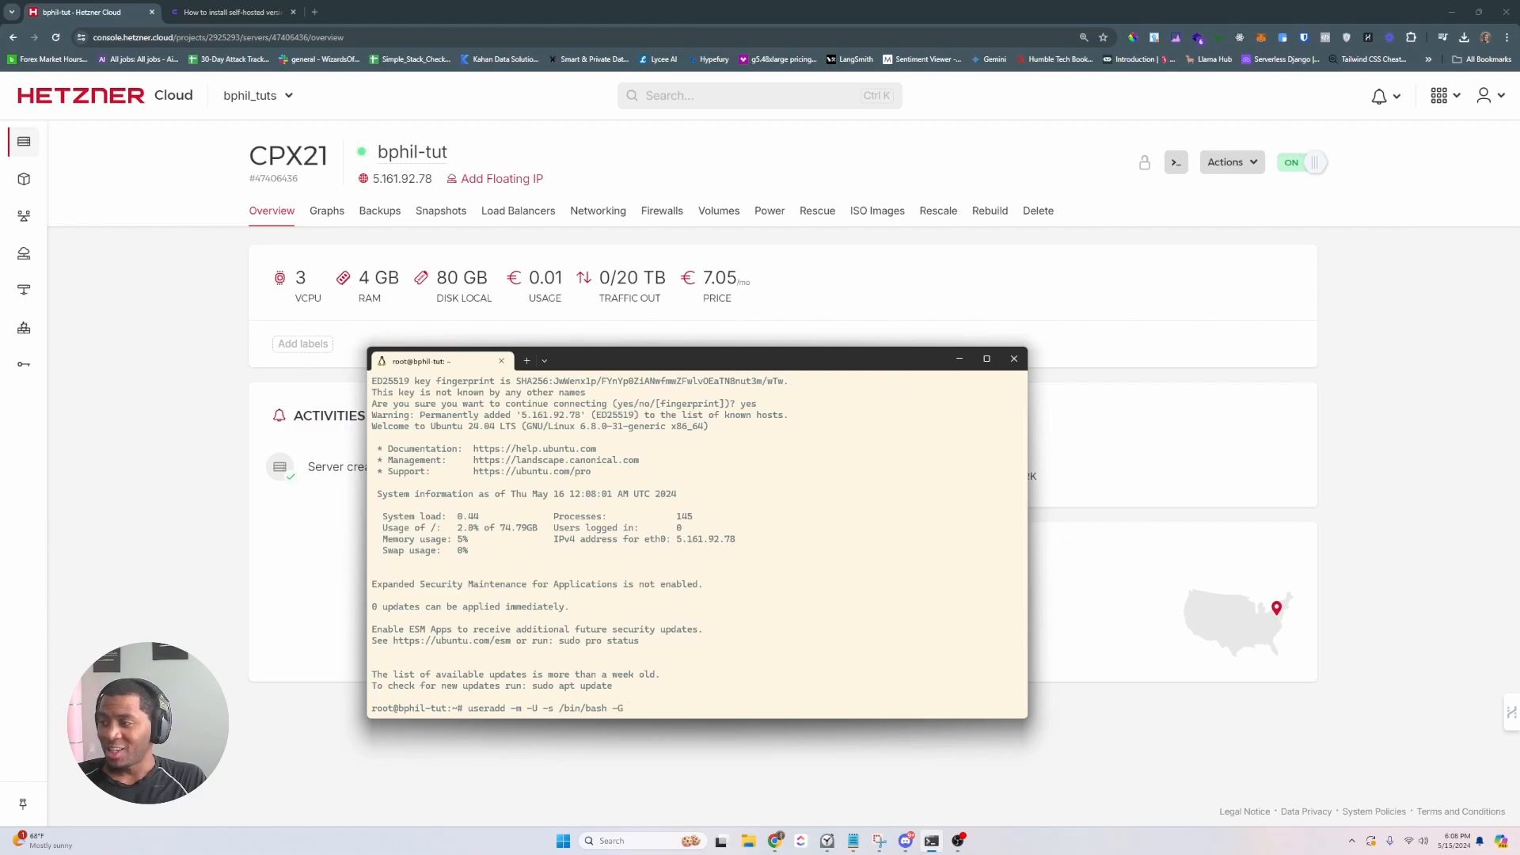
type("sudo")
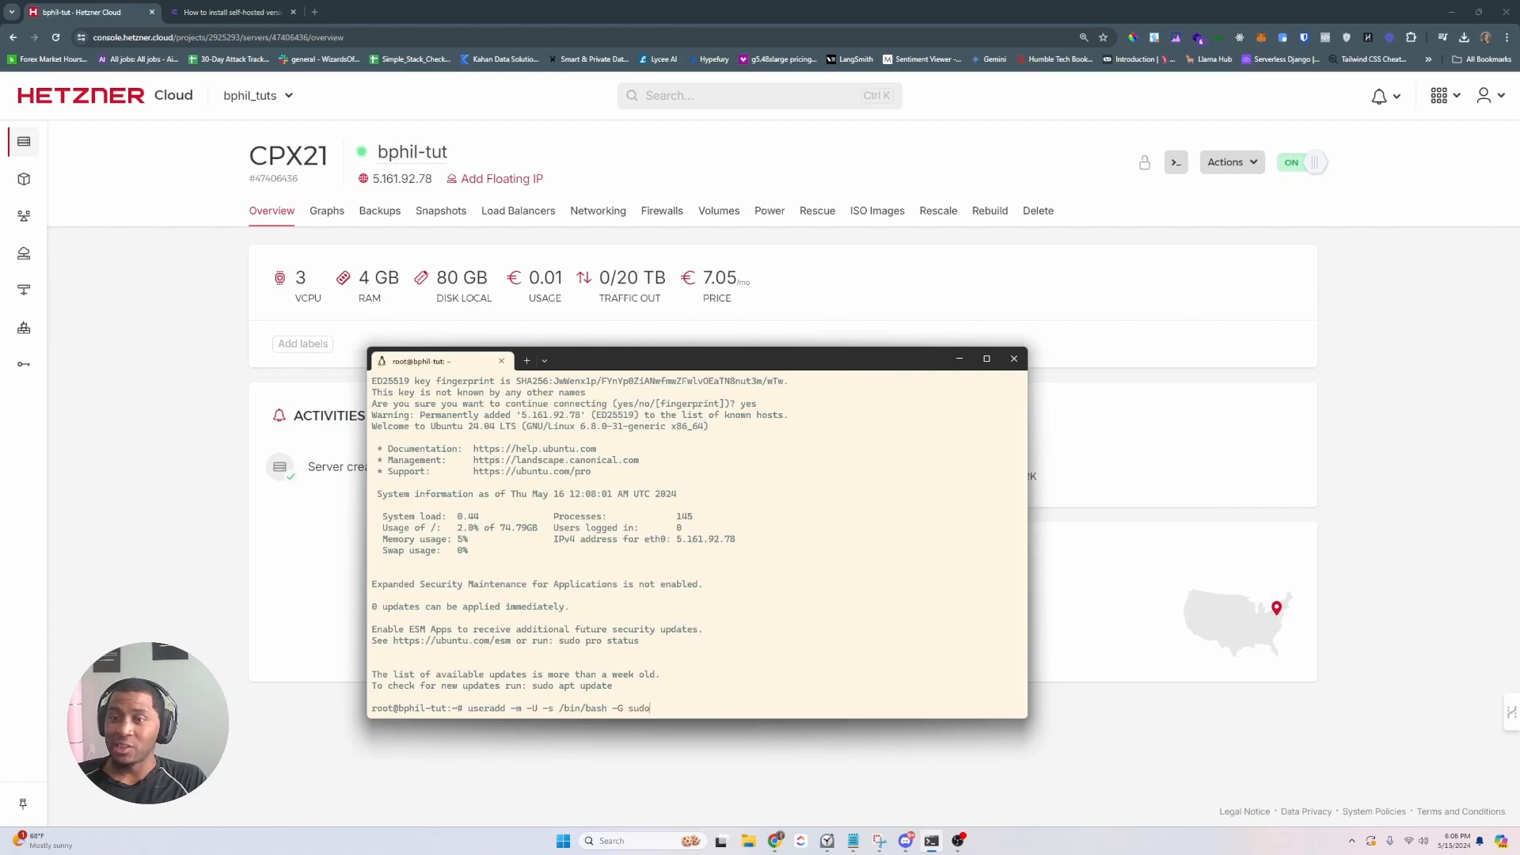
type(" bphil")
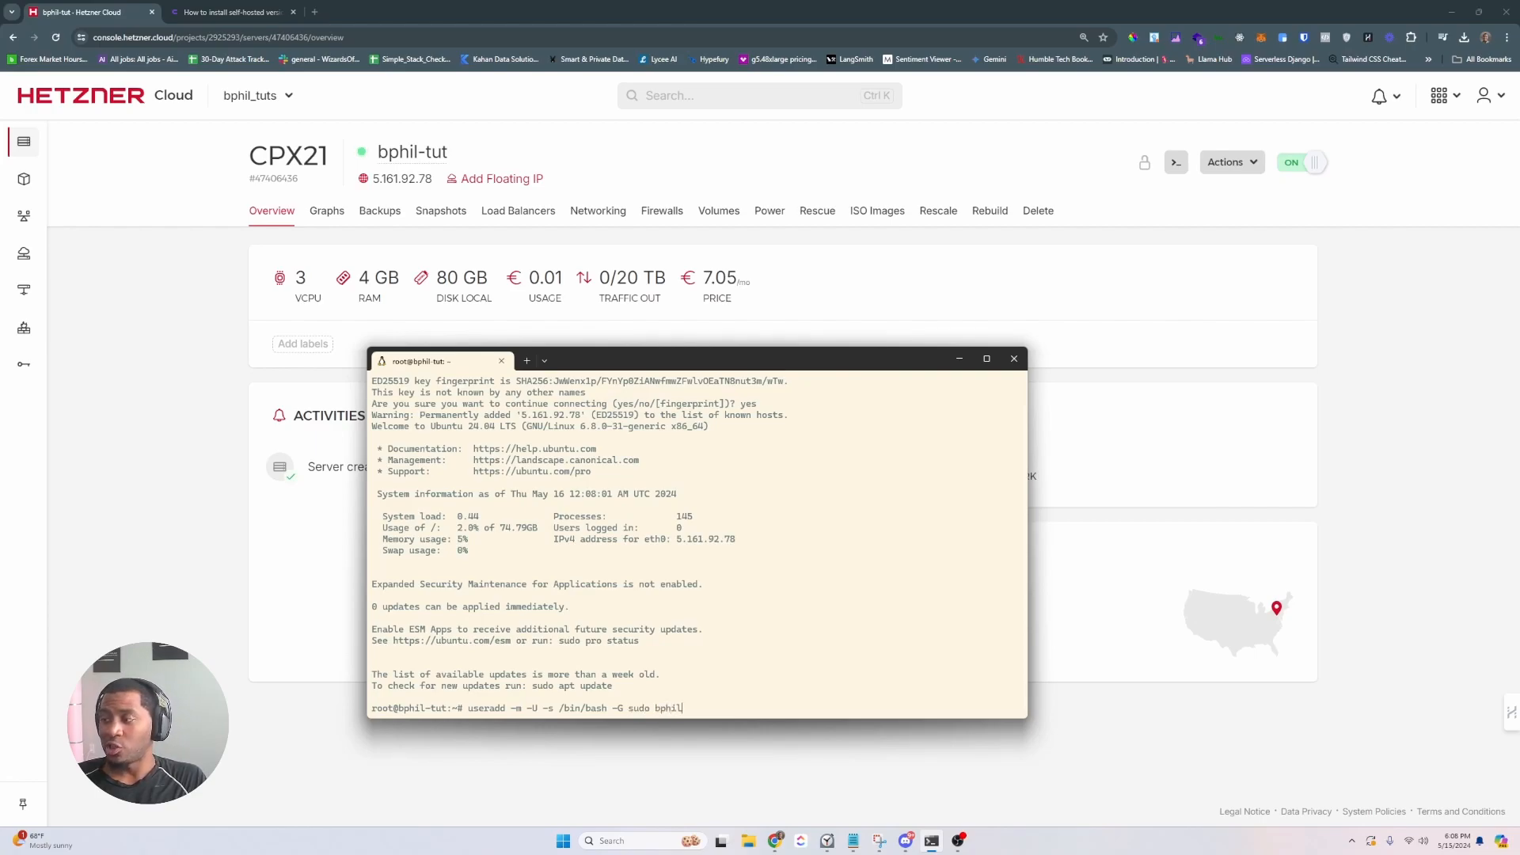
key("Return")
type("passwd bp")
type("hil")
key("Return")
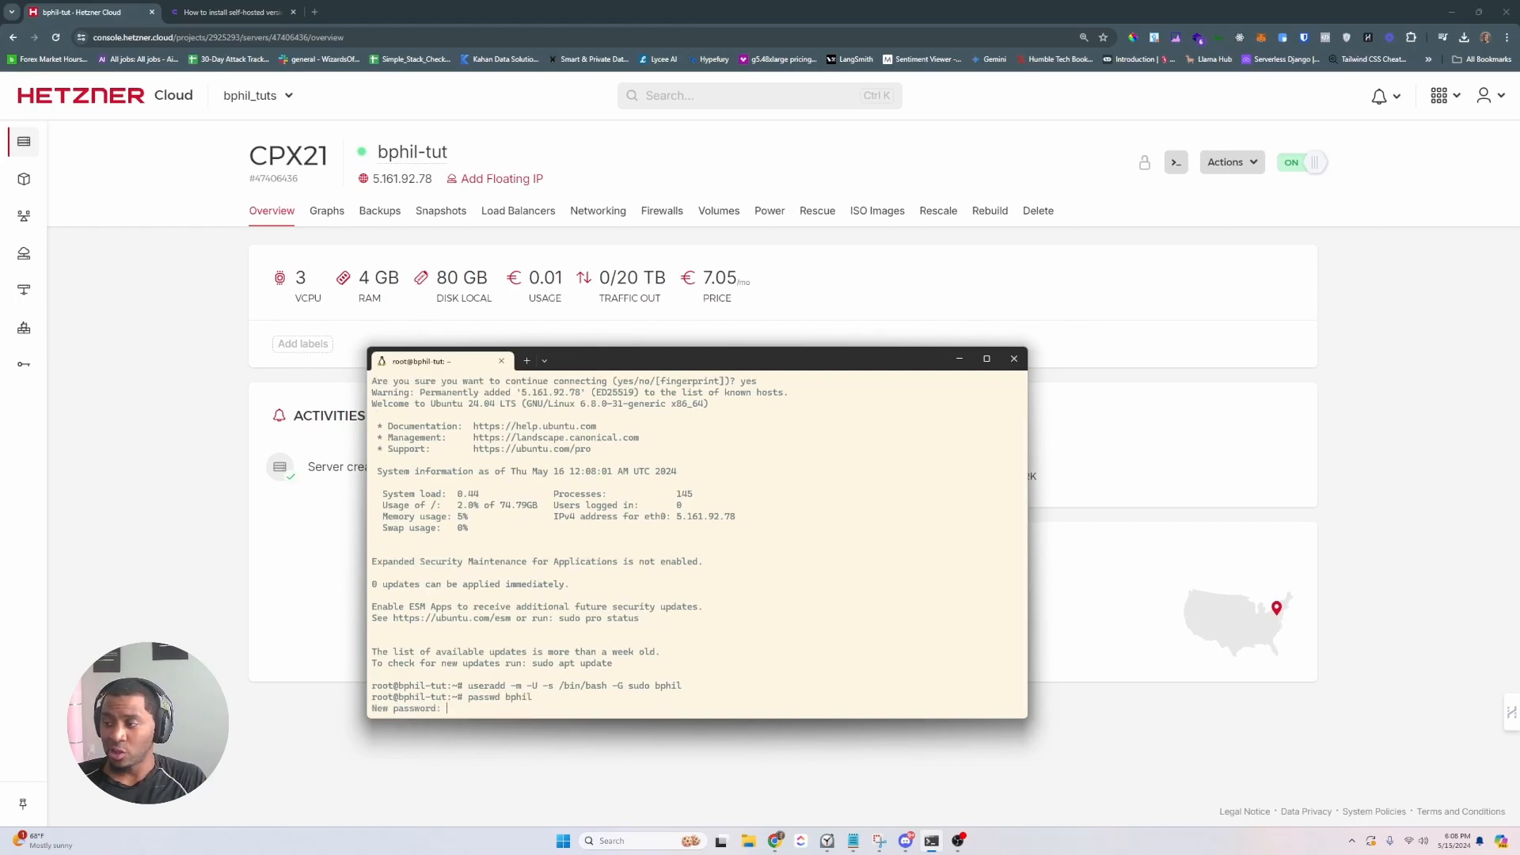
key("Return")
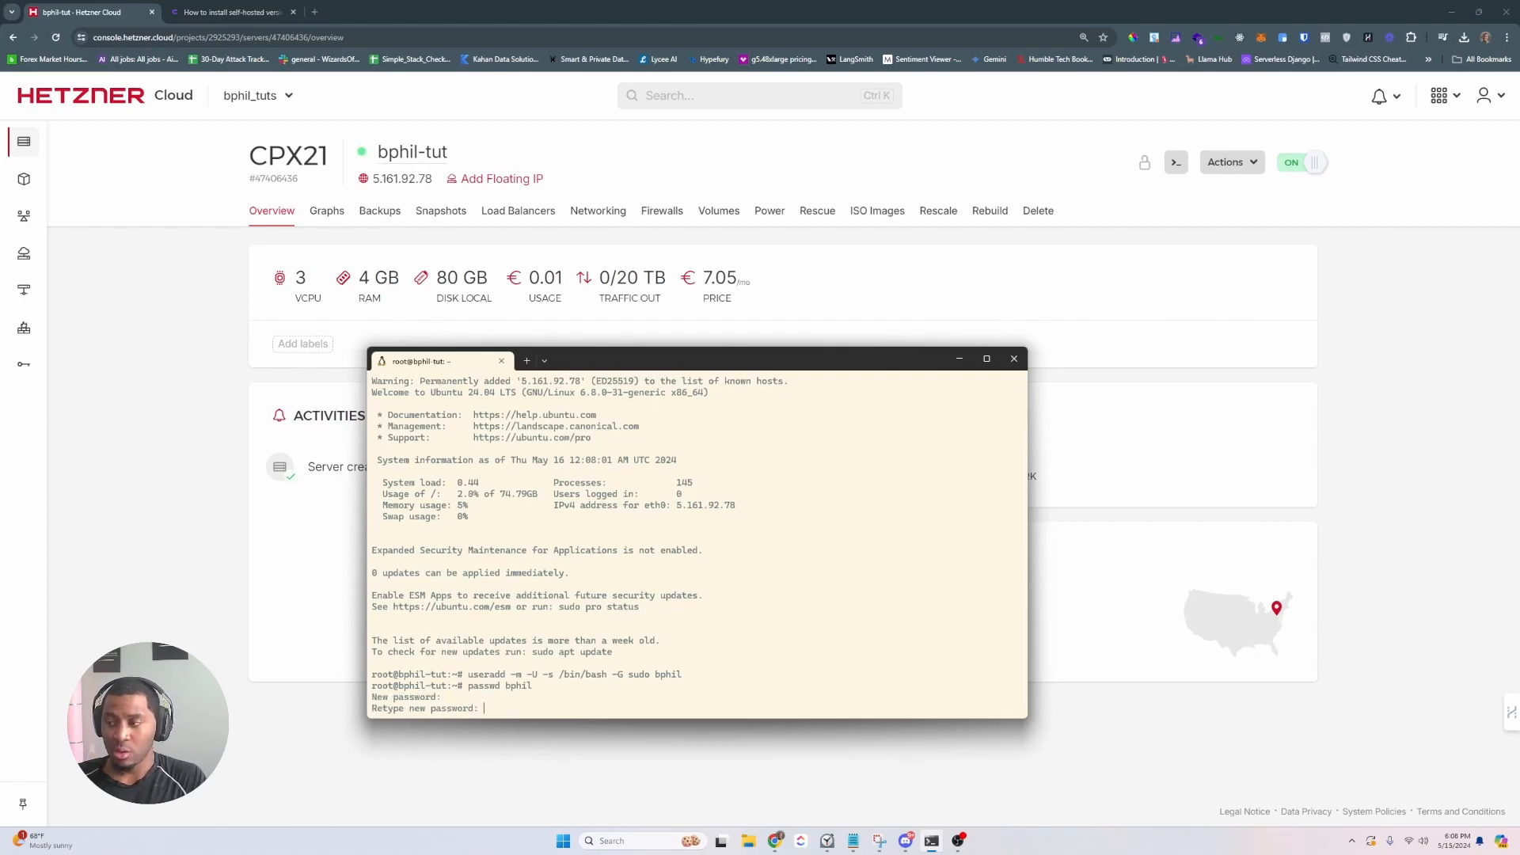
key("Return")
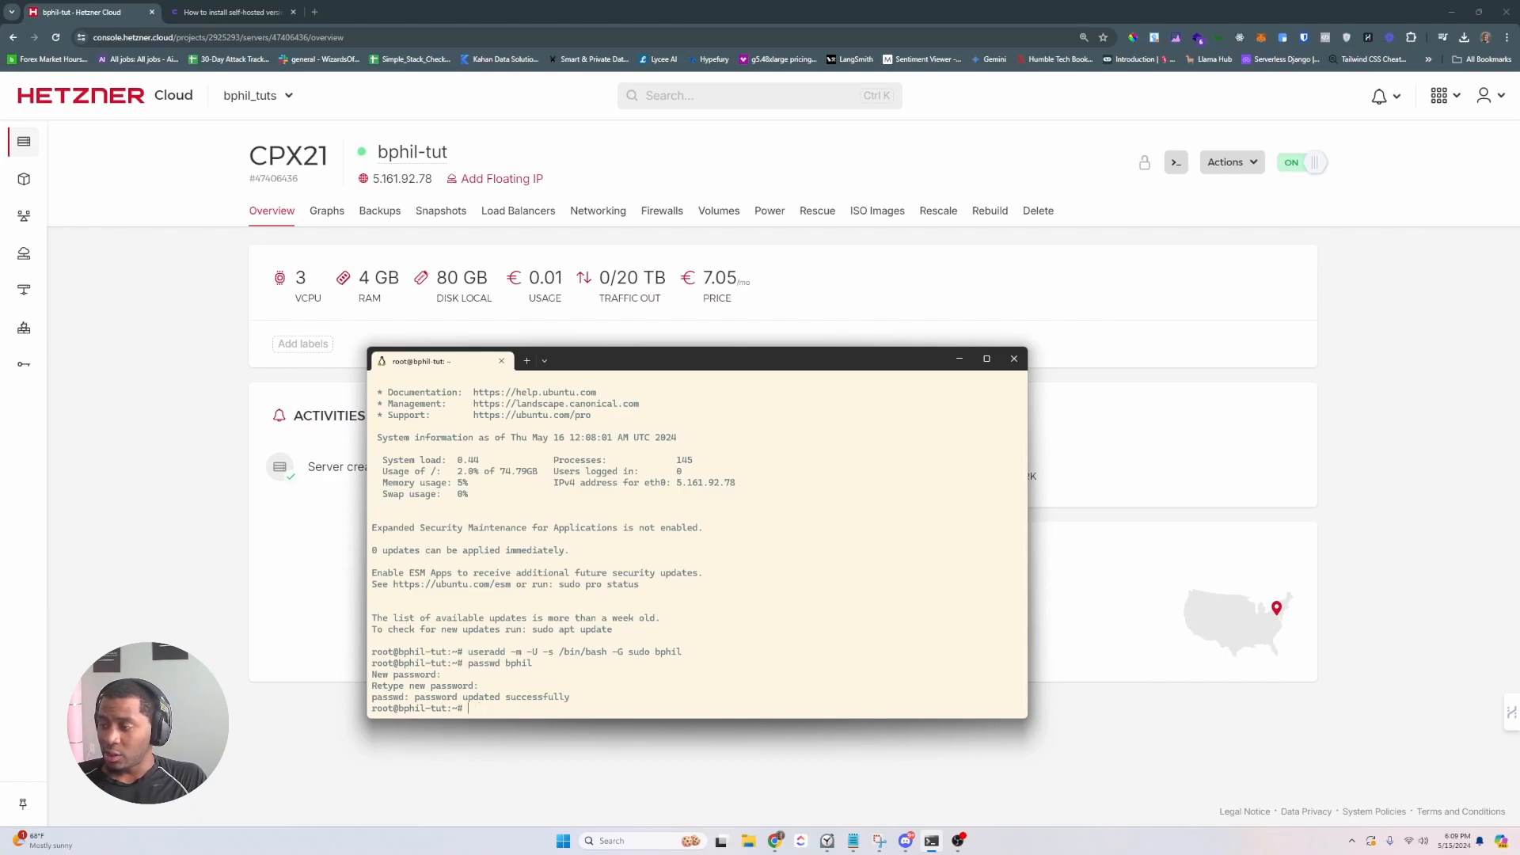
- Open /etc/ssh/sshd_config in nano and change PermitRootLogin to no
type("nano /et")
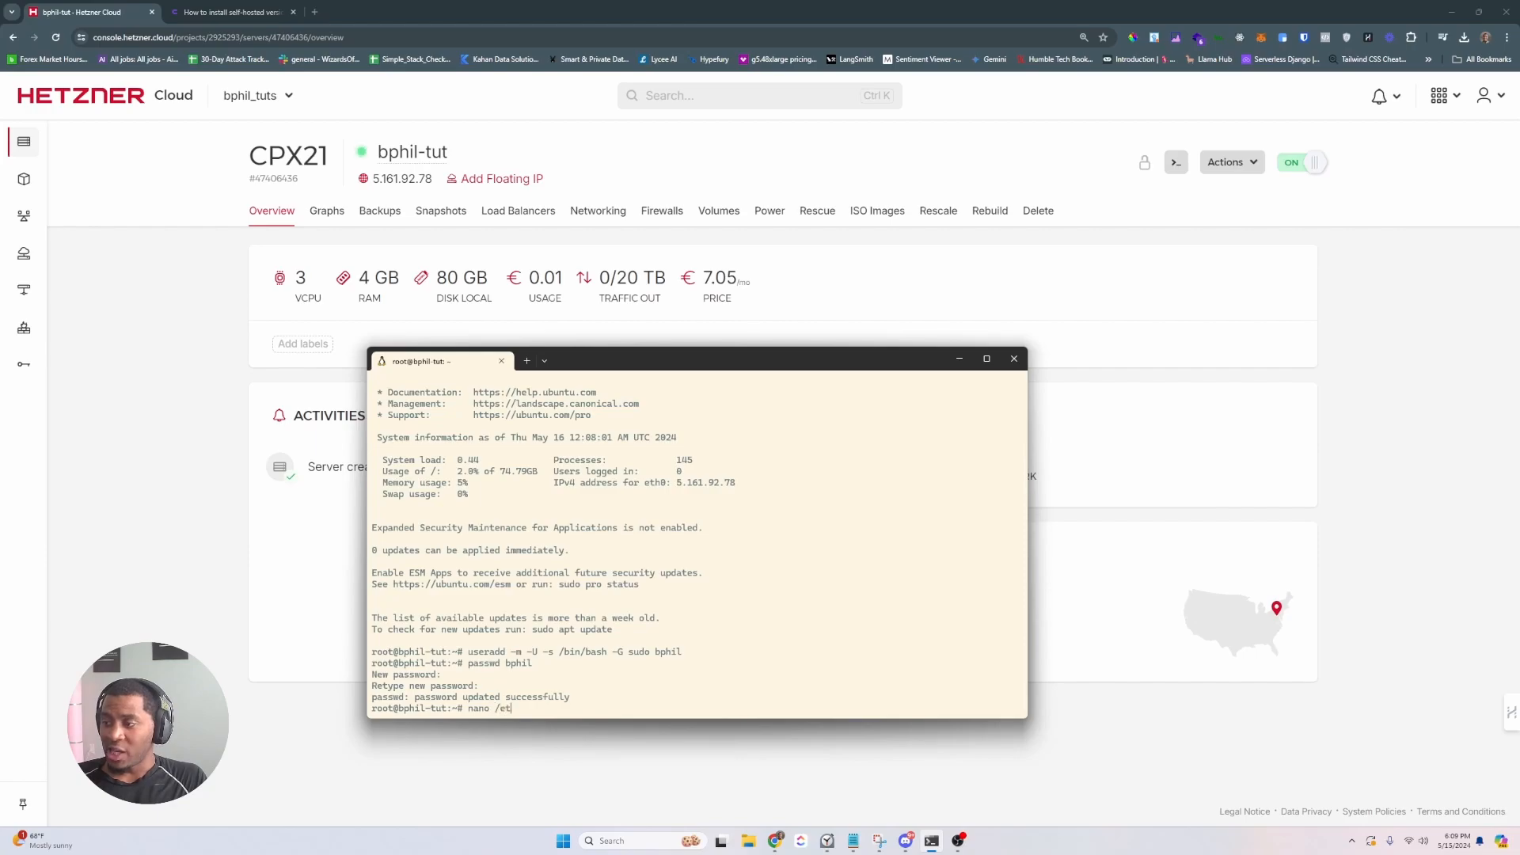
type("c/ssh/sshd_")
key("Tab")
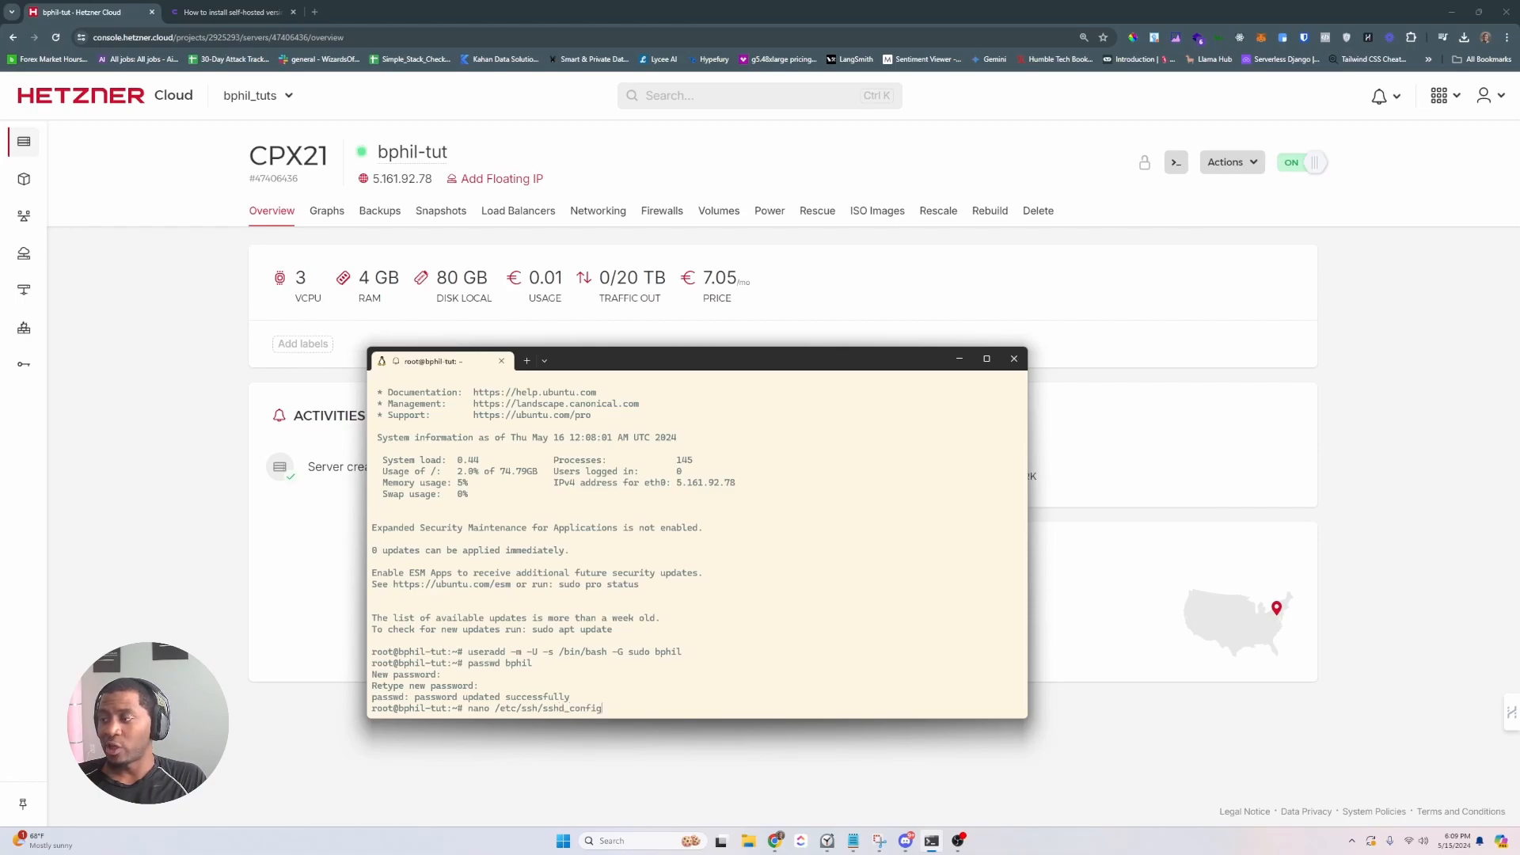
key("Return")
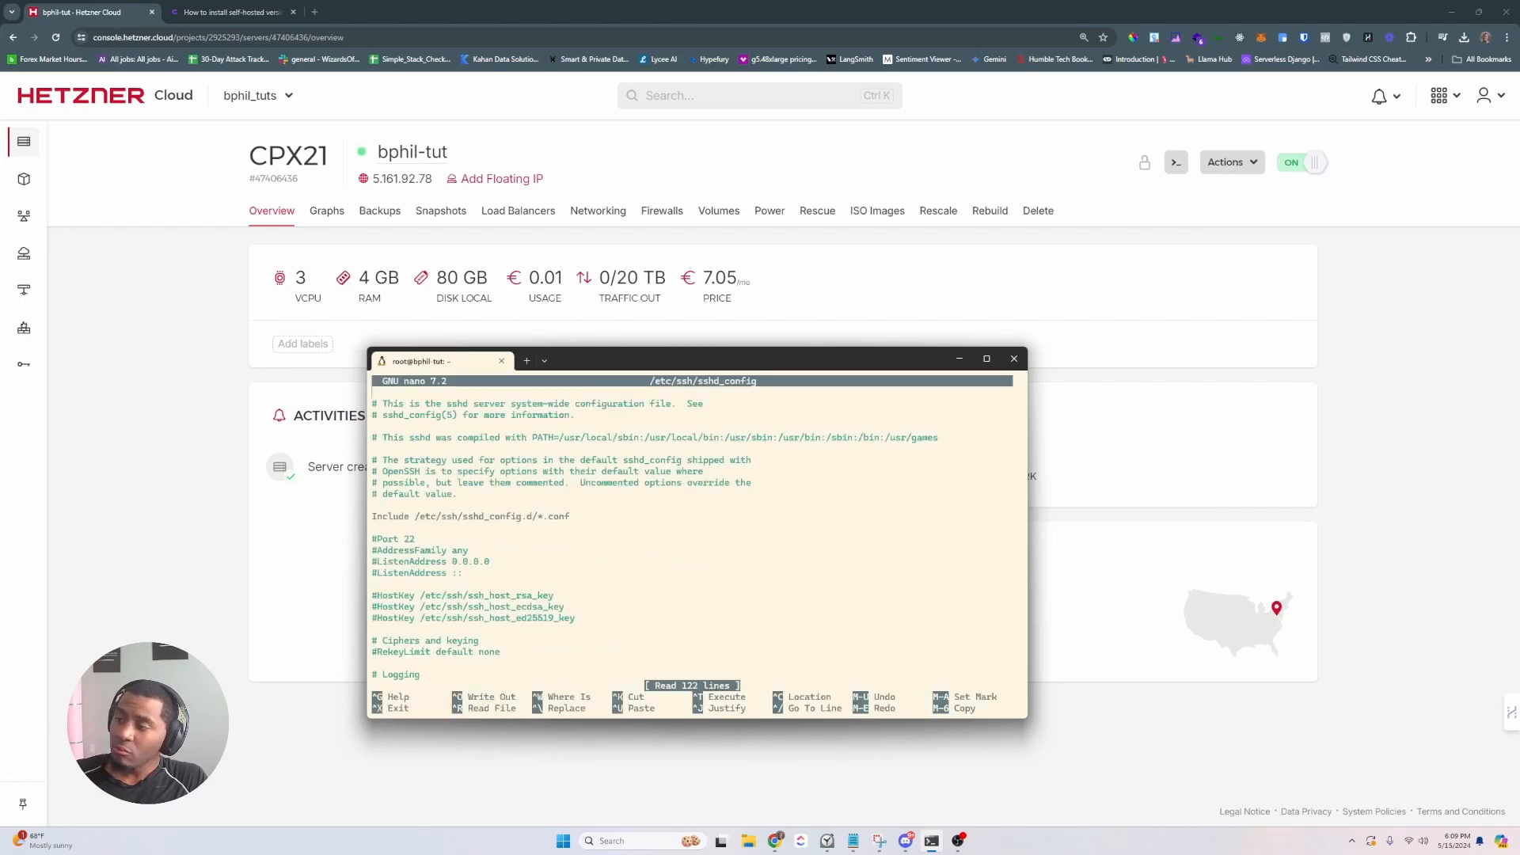
key("Down")
key("Down")
key("Down")
key("Down")
key("Down")
key("Down")
key("Down")
key("Down")
key("Down")
key("Down")
key("Down")
key("Down")
key("Down")
key("Down")
key("Down")
key("Down")
key("Down")
key("Down")
key("Down")
key("Down")
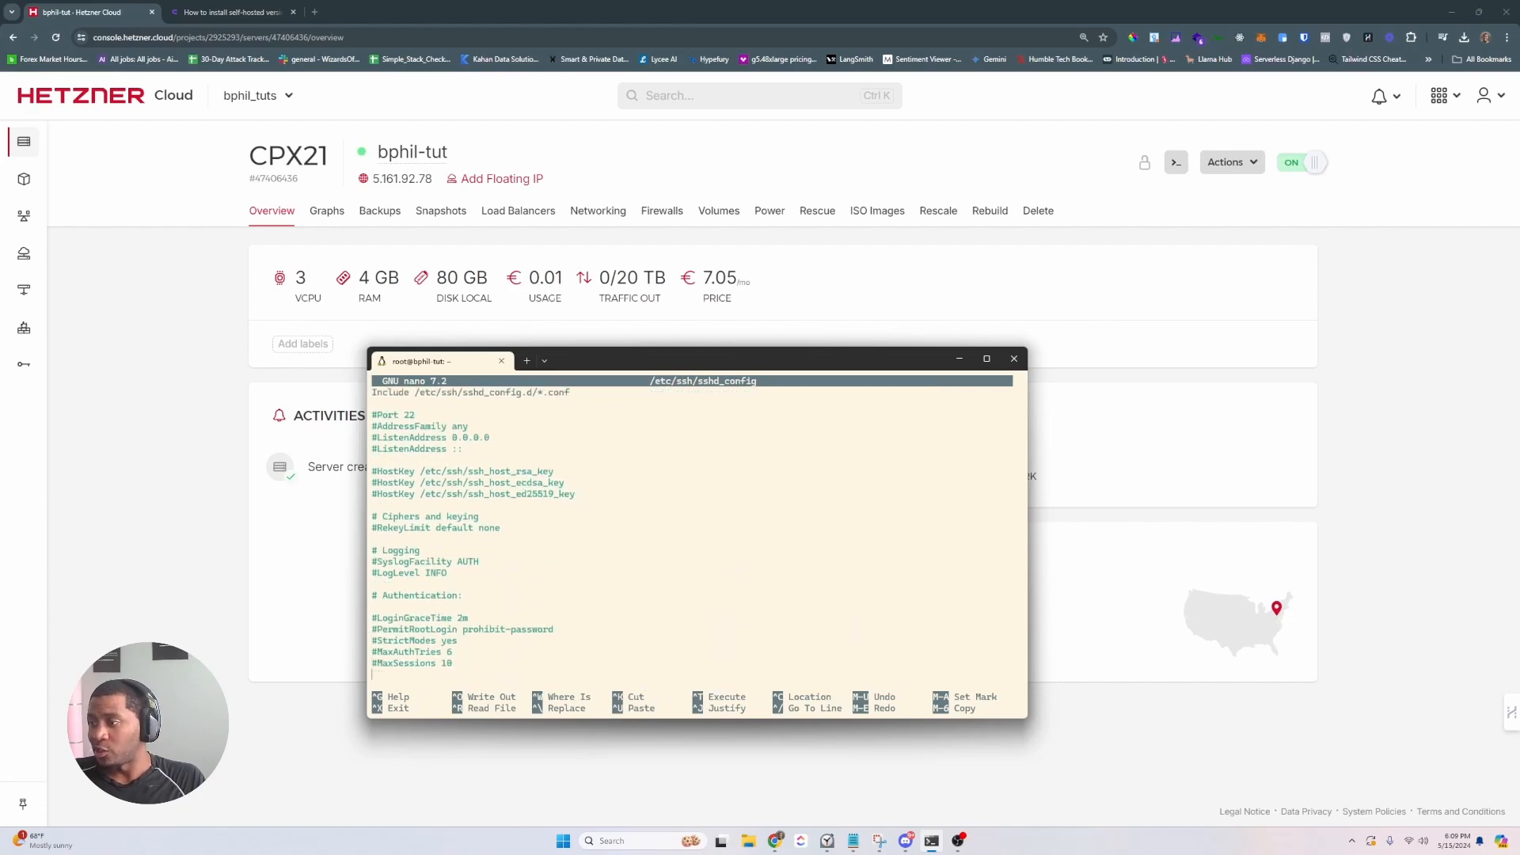
key("Delete")
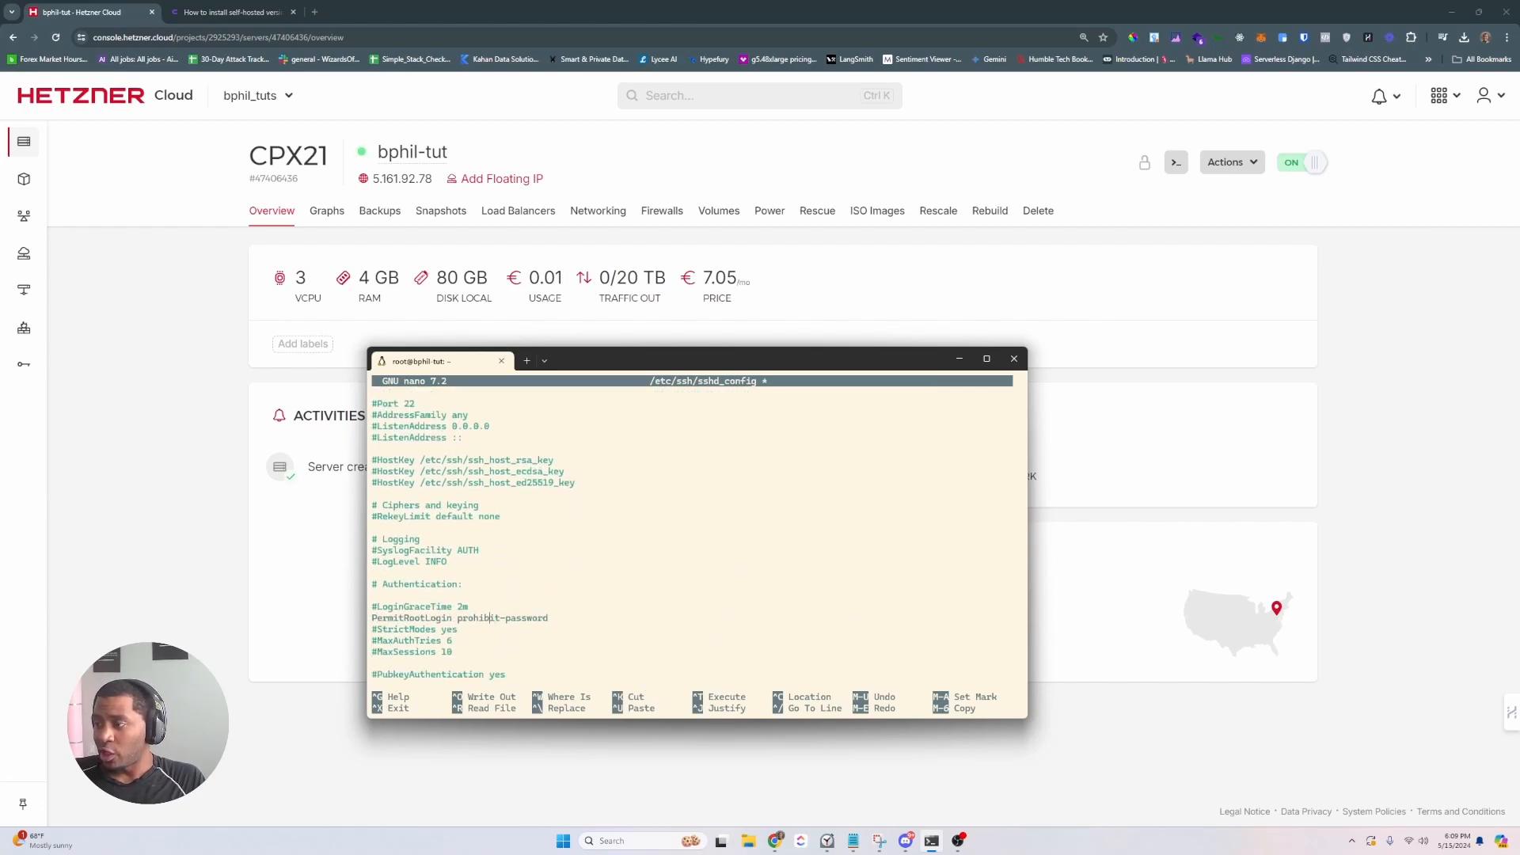
key("BackSpace")
key("BackSpace")
key("BackSpace")
key("BackSpace")
key("BackSpace")
key("BackSpace")
key("BackSpace")
key("BackSpace")
key("BackSpace")
key("BackSpace")
key("BackSpace")
key("BackSpace")
key("BackSpace")
key("BackSpace")
key("BackSpace")
key("BackSpace")
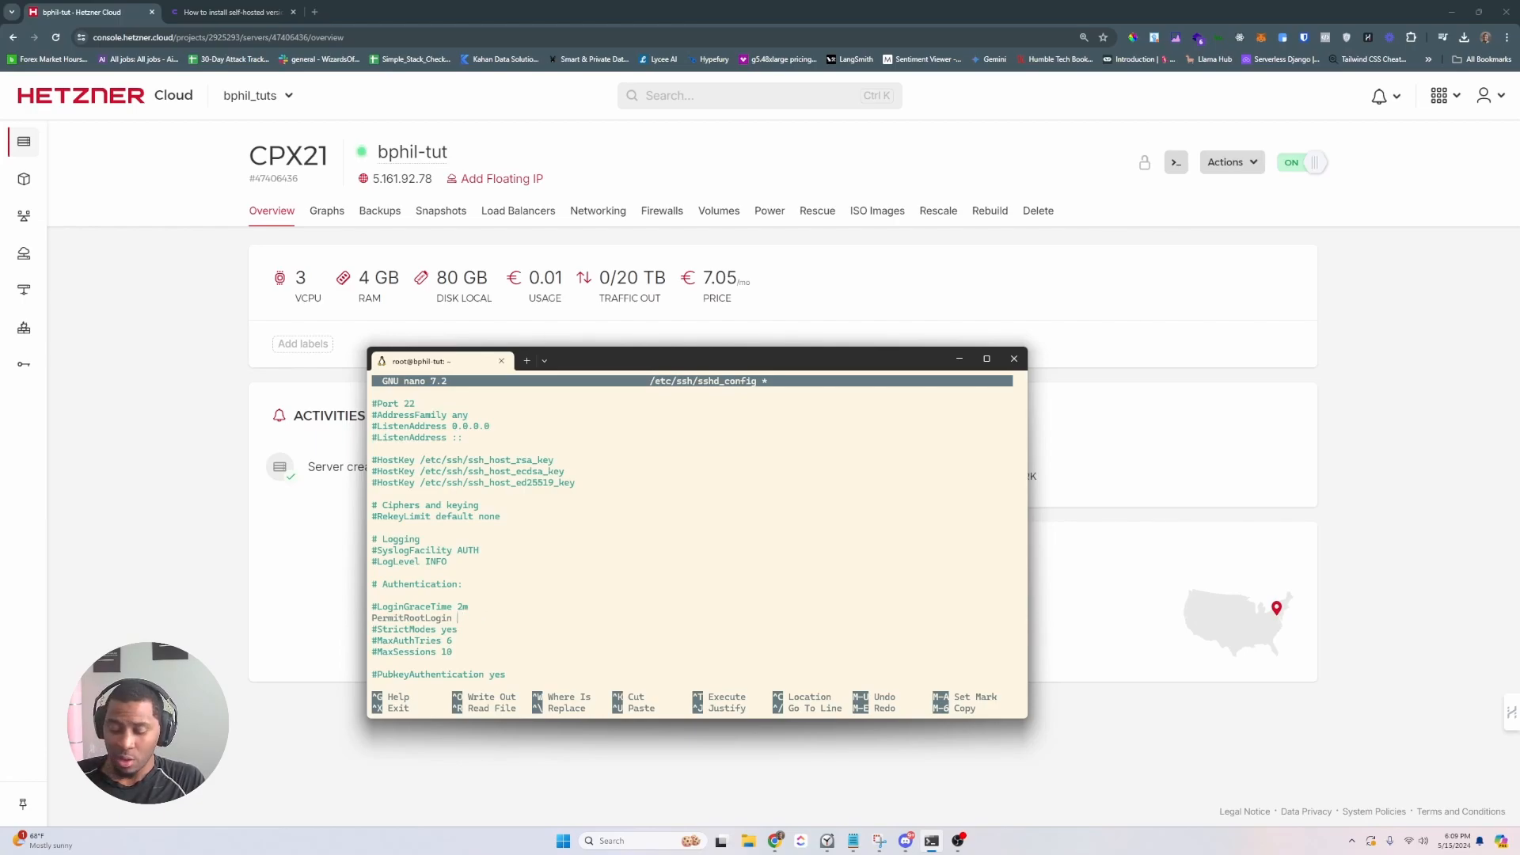
type("no")
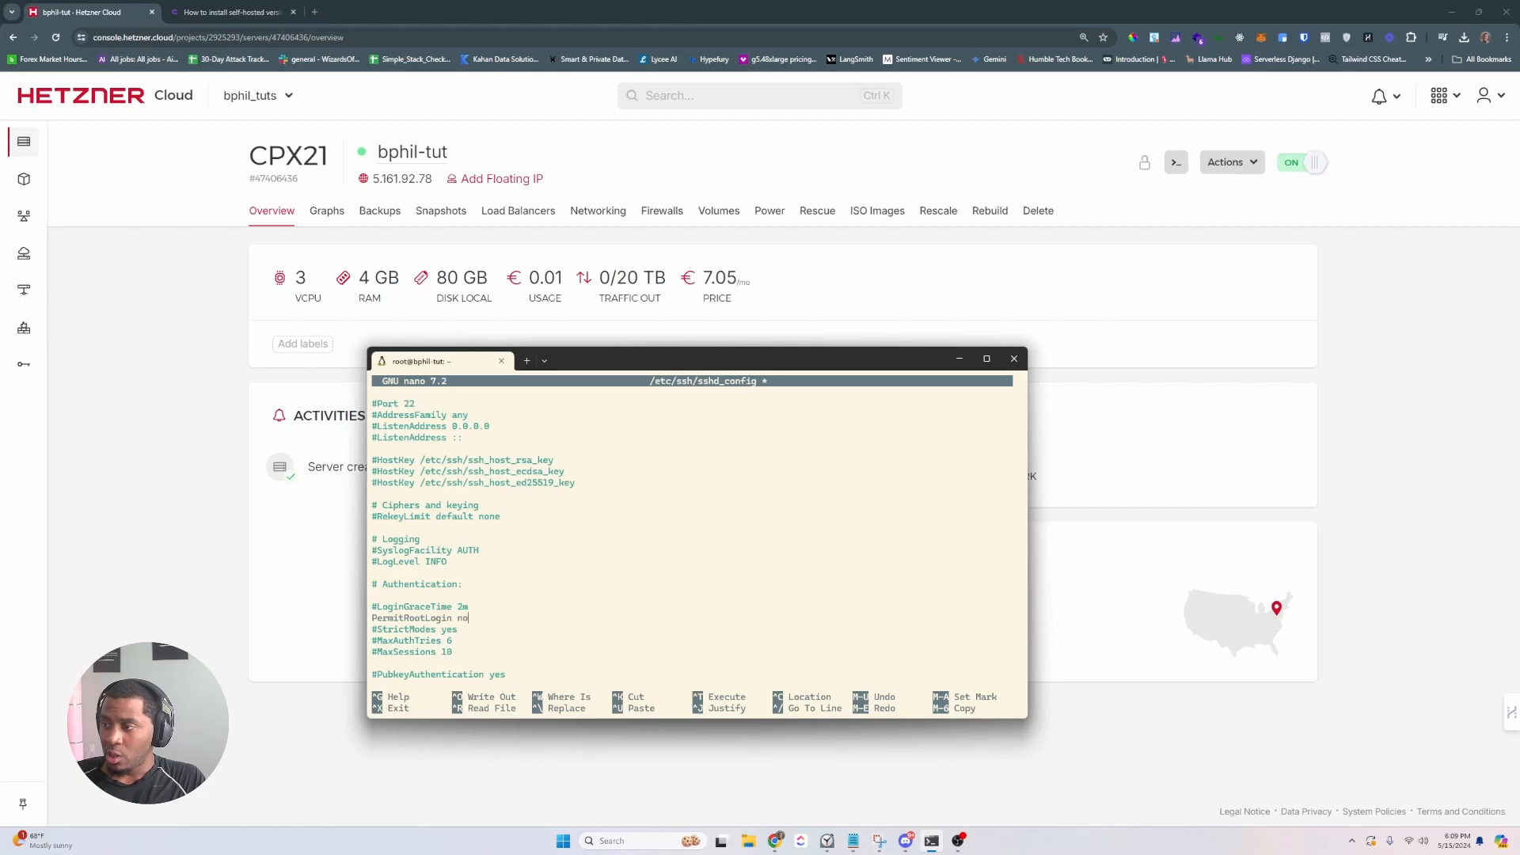
key("BackSpace")
key("BackSpace")
key("ctrl+z")
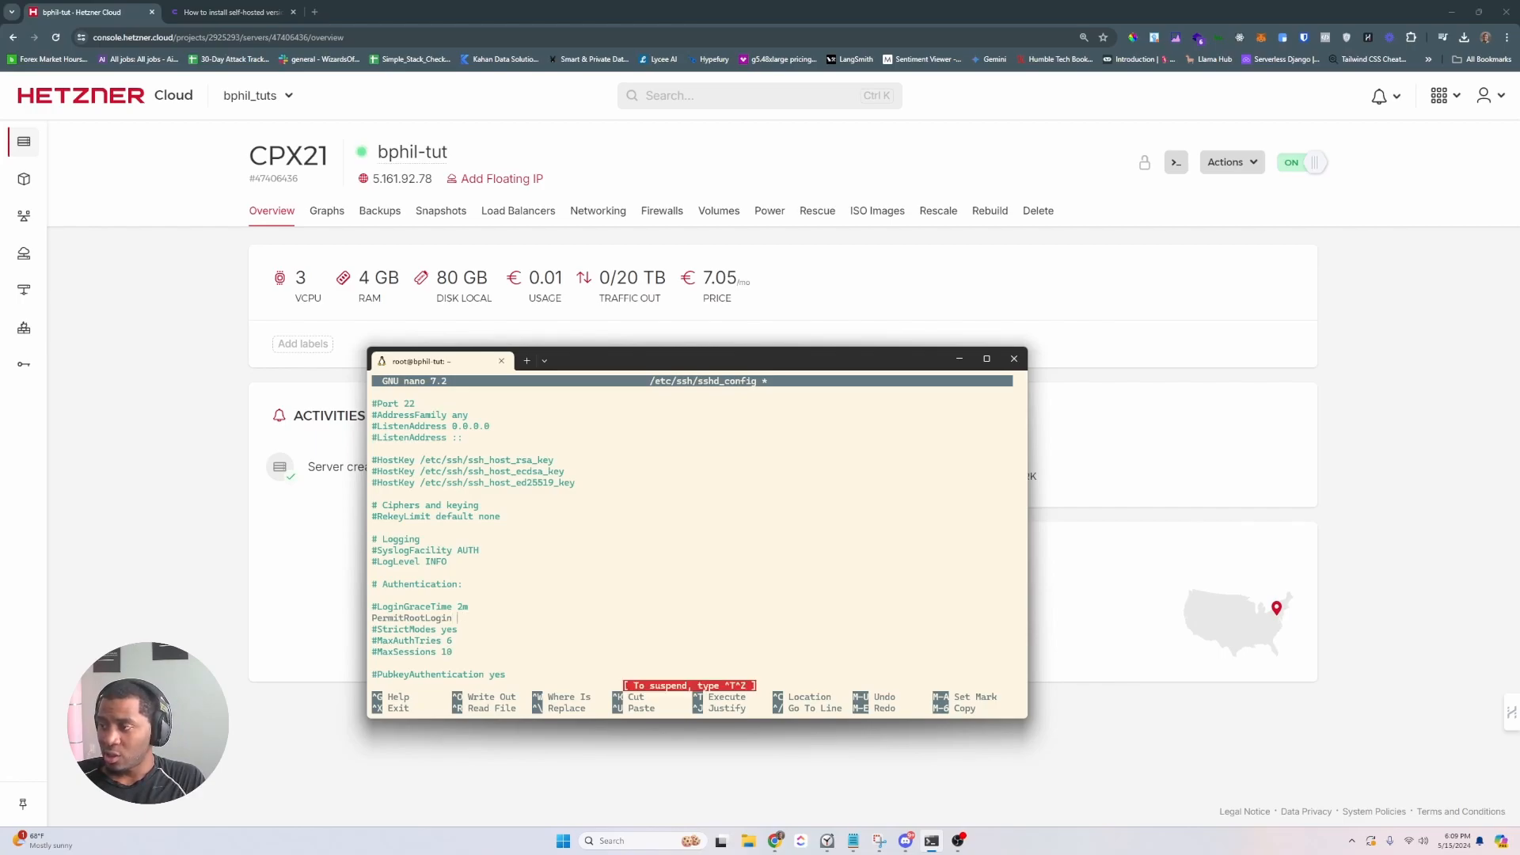
type("no")
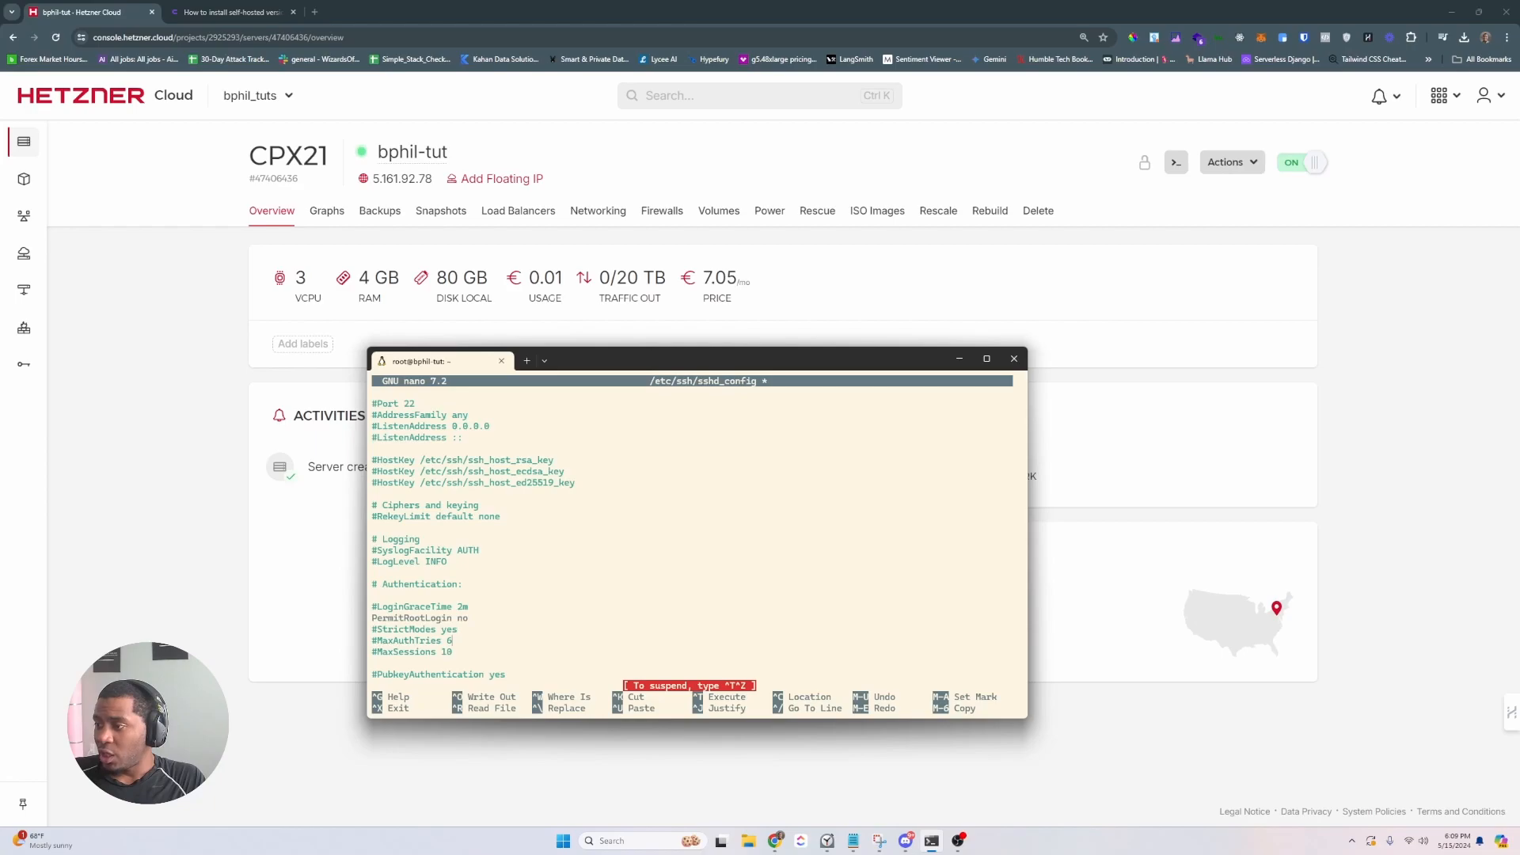
- Comment out the PermitRootLogin no line and save the file
key("Down")
key("Down")
key("Down")
key("Down")
key("Down")
key("Down")
key("Down")
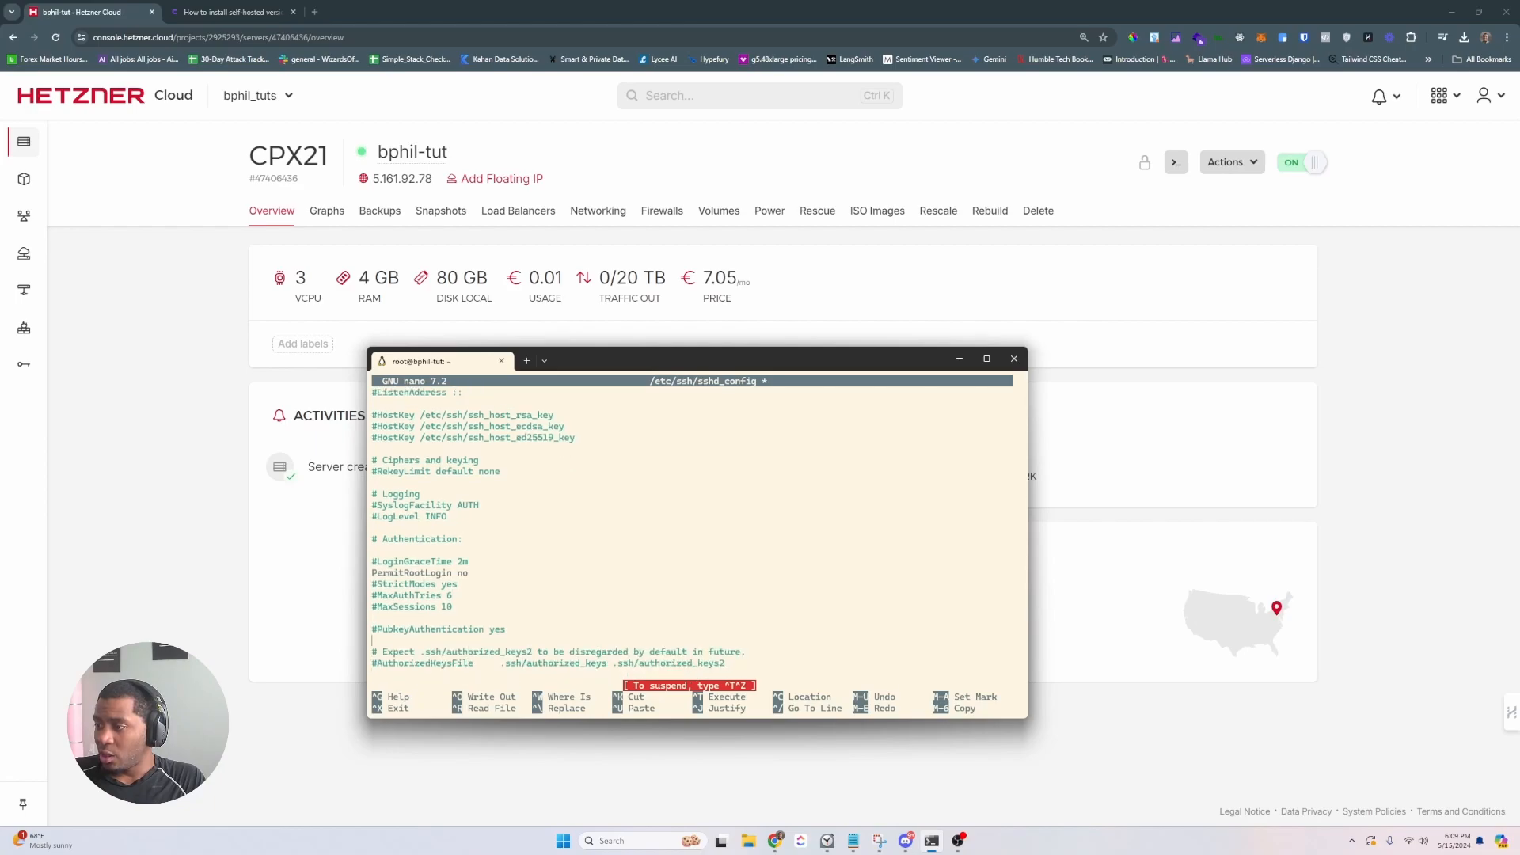
key("Up")
key("Up")
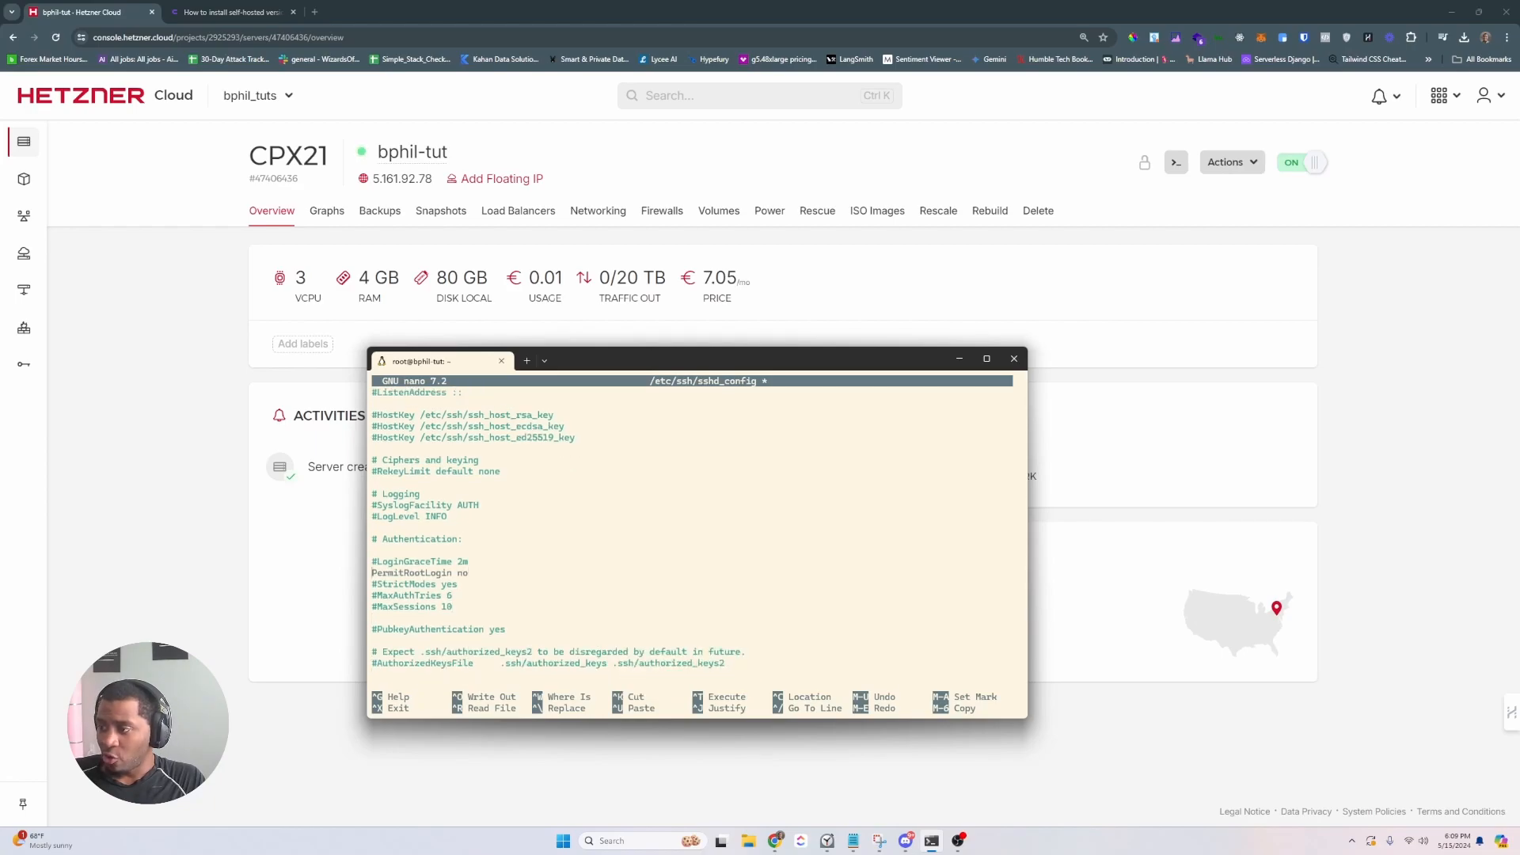
type("#")
key("Down")
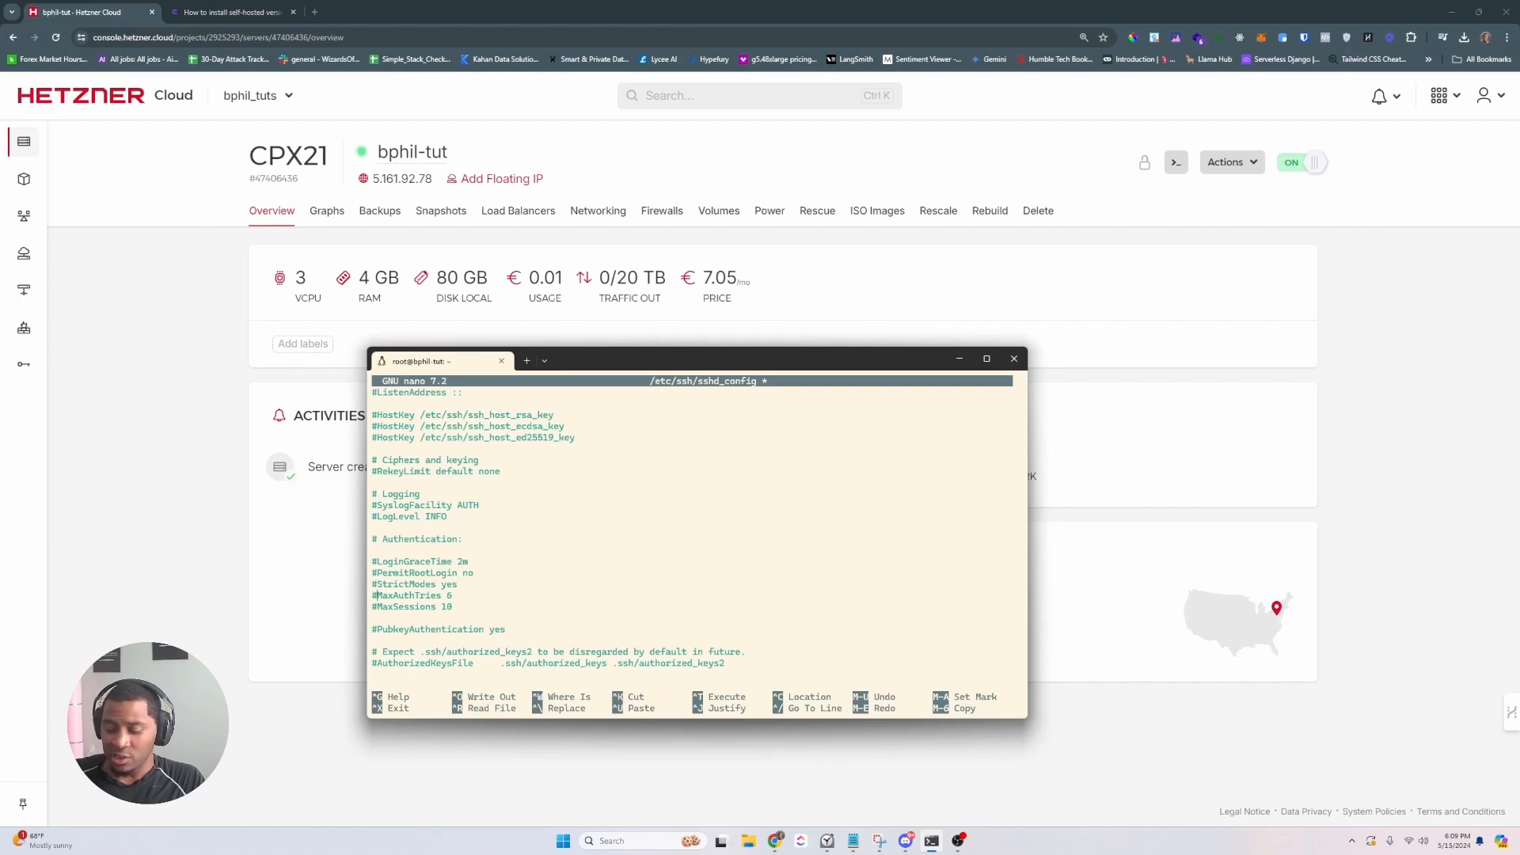
key("alt+colon")
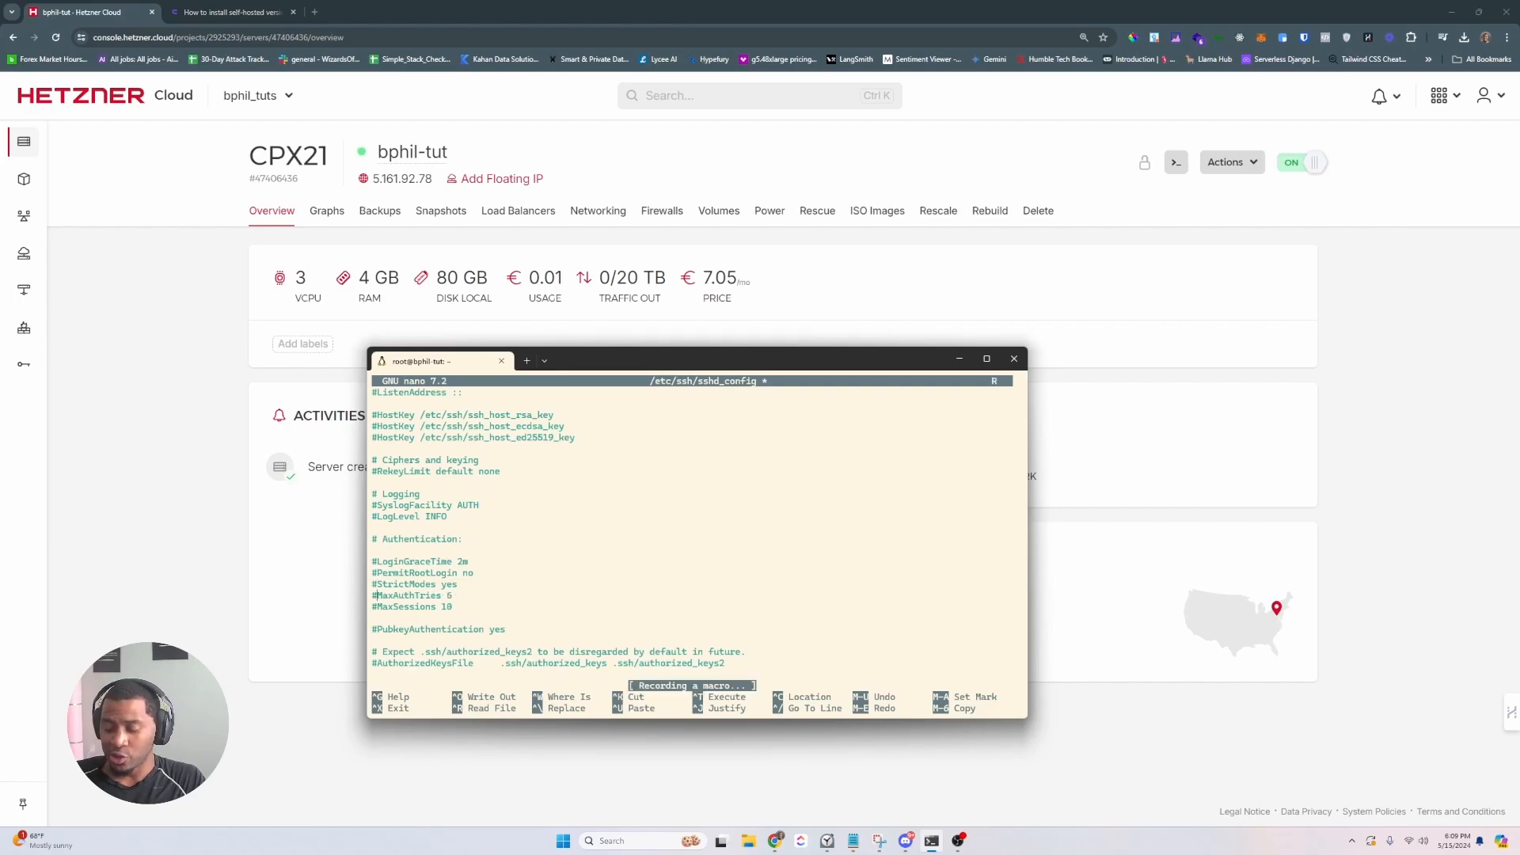
key("ctrl+x")
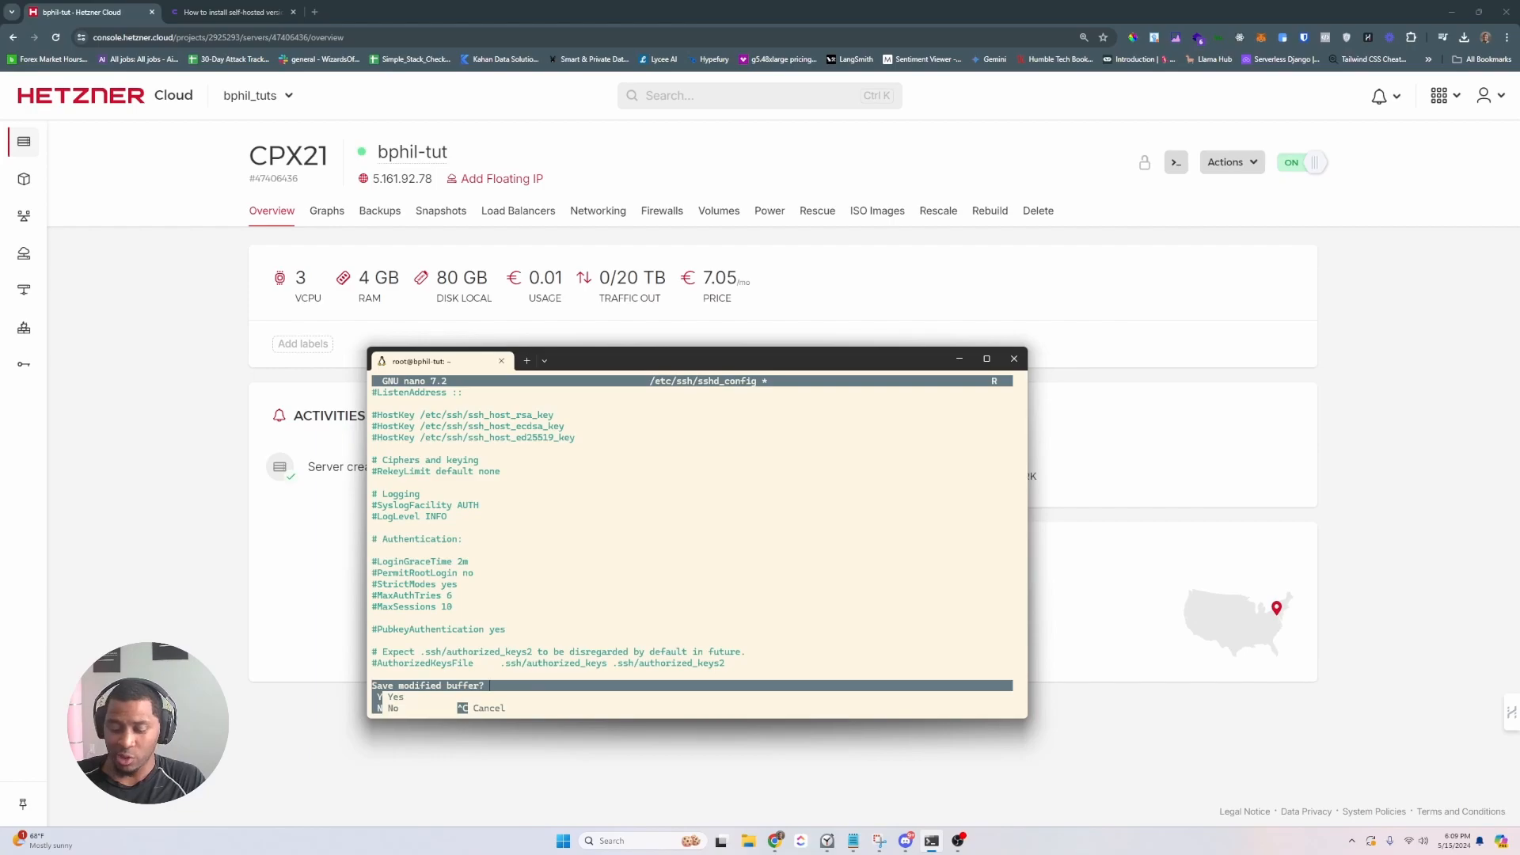
key("y")
key("Return")
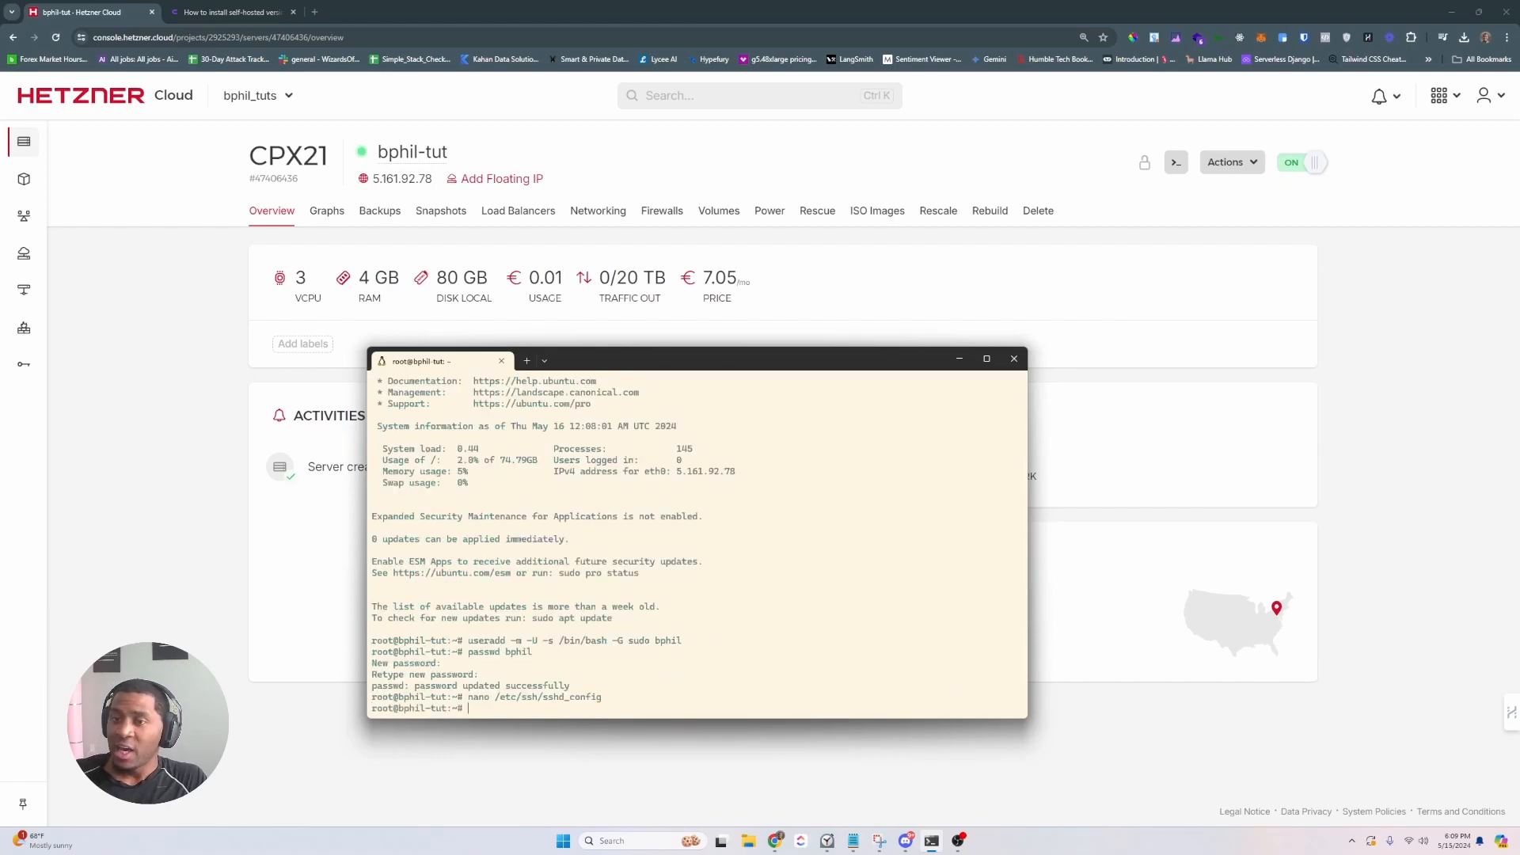
- Log out of the server and type ssh-copy-id -i bphil_learn.pub for the new user
type("exit")
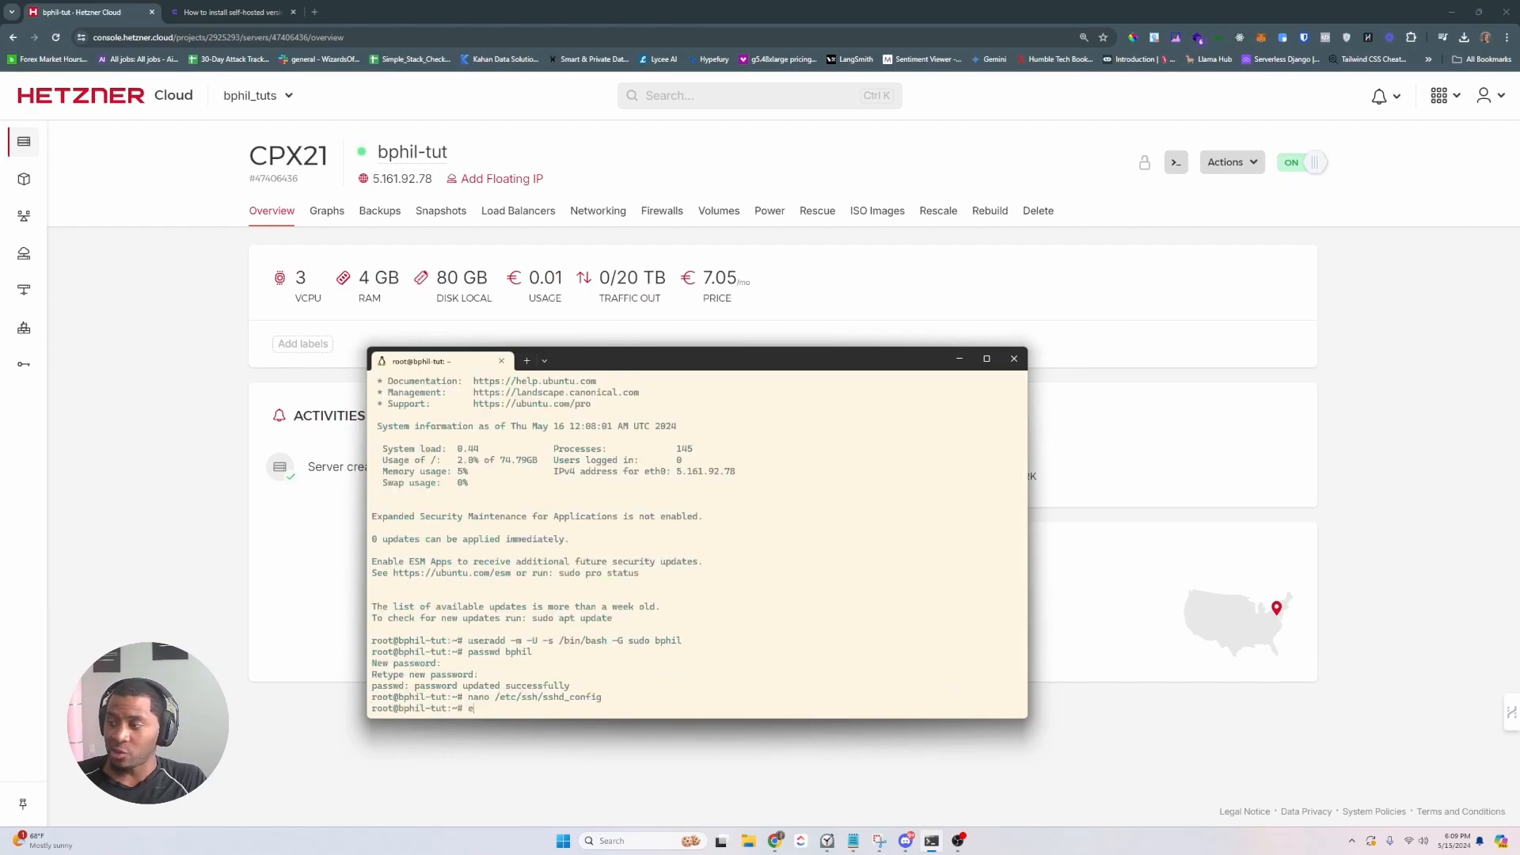
key("Return")
type("ssh")
key("BackSpace")
key("BackSpace")
key("BackSpace")
key("BackSpace")
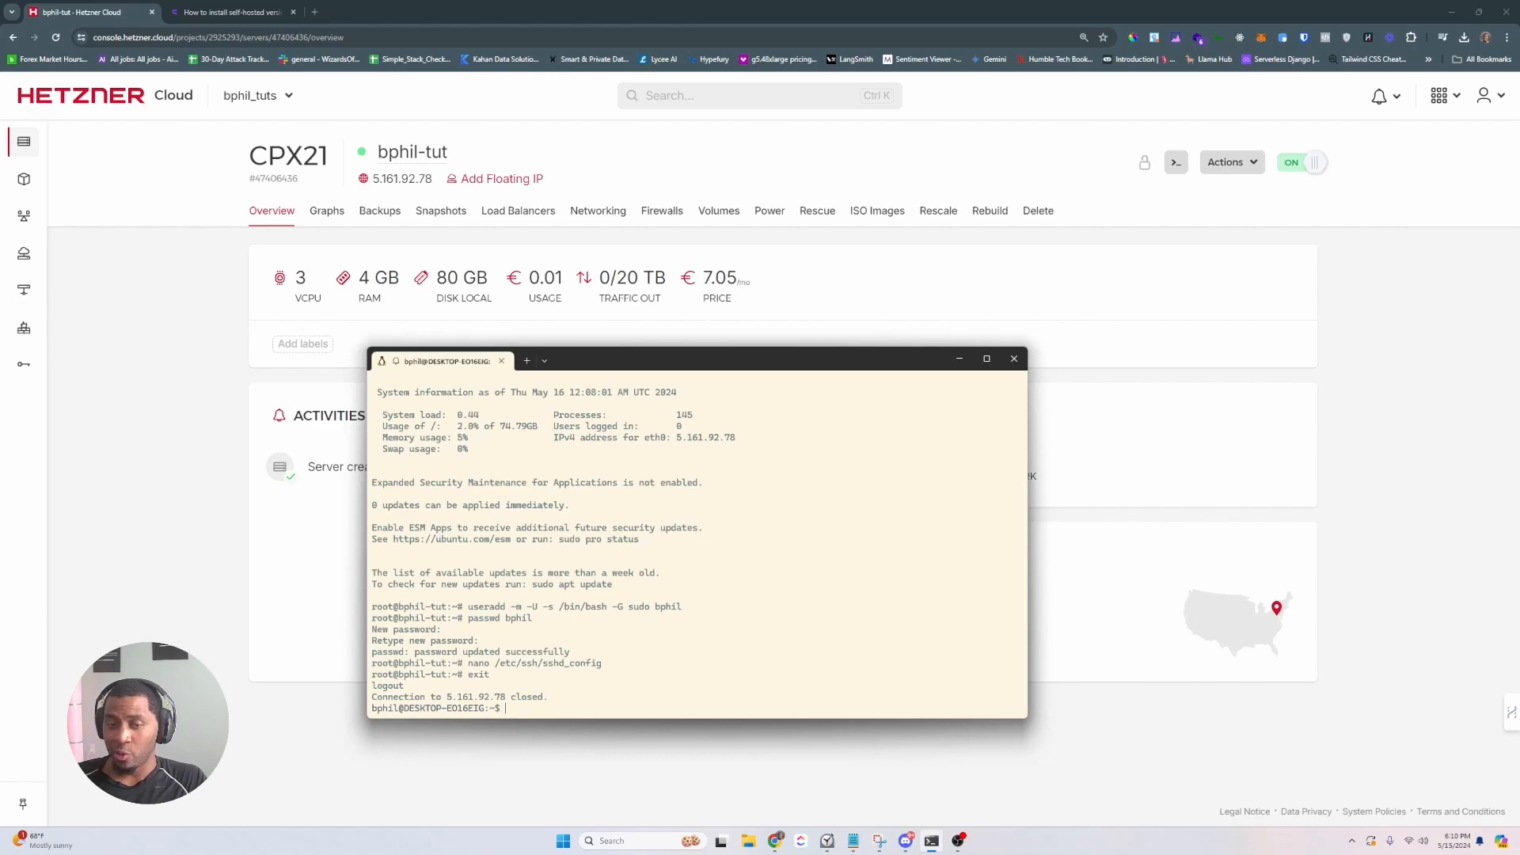
type("ssh-copy-id -i bphil")
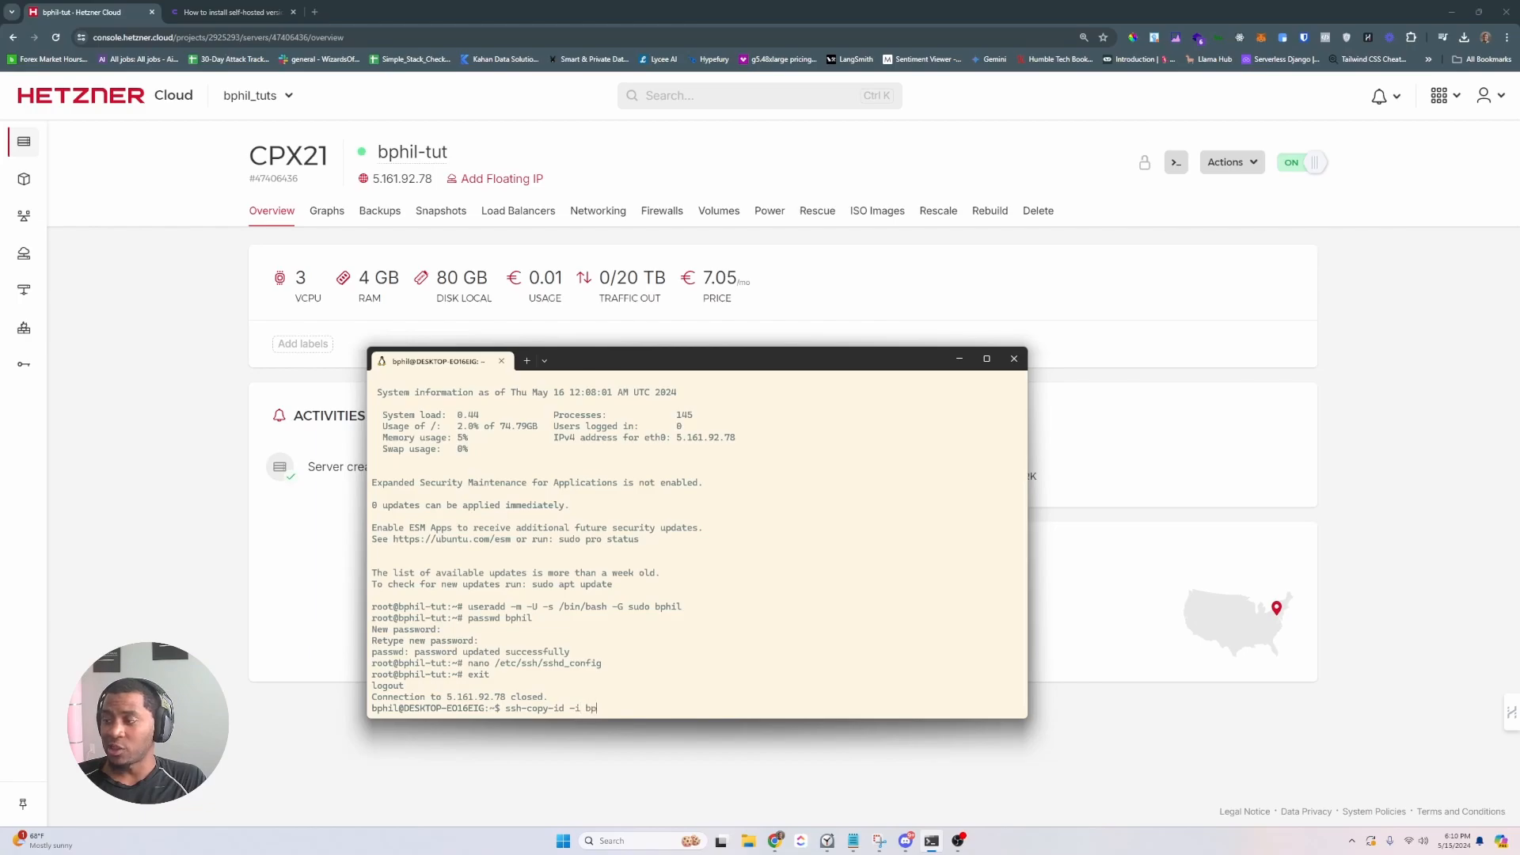
type("_learn.pub bphil@")
- Target 5.161.92.78 and install the key using the user's password
left_click(393, 179)
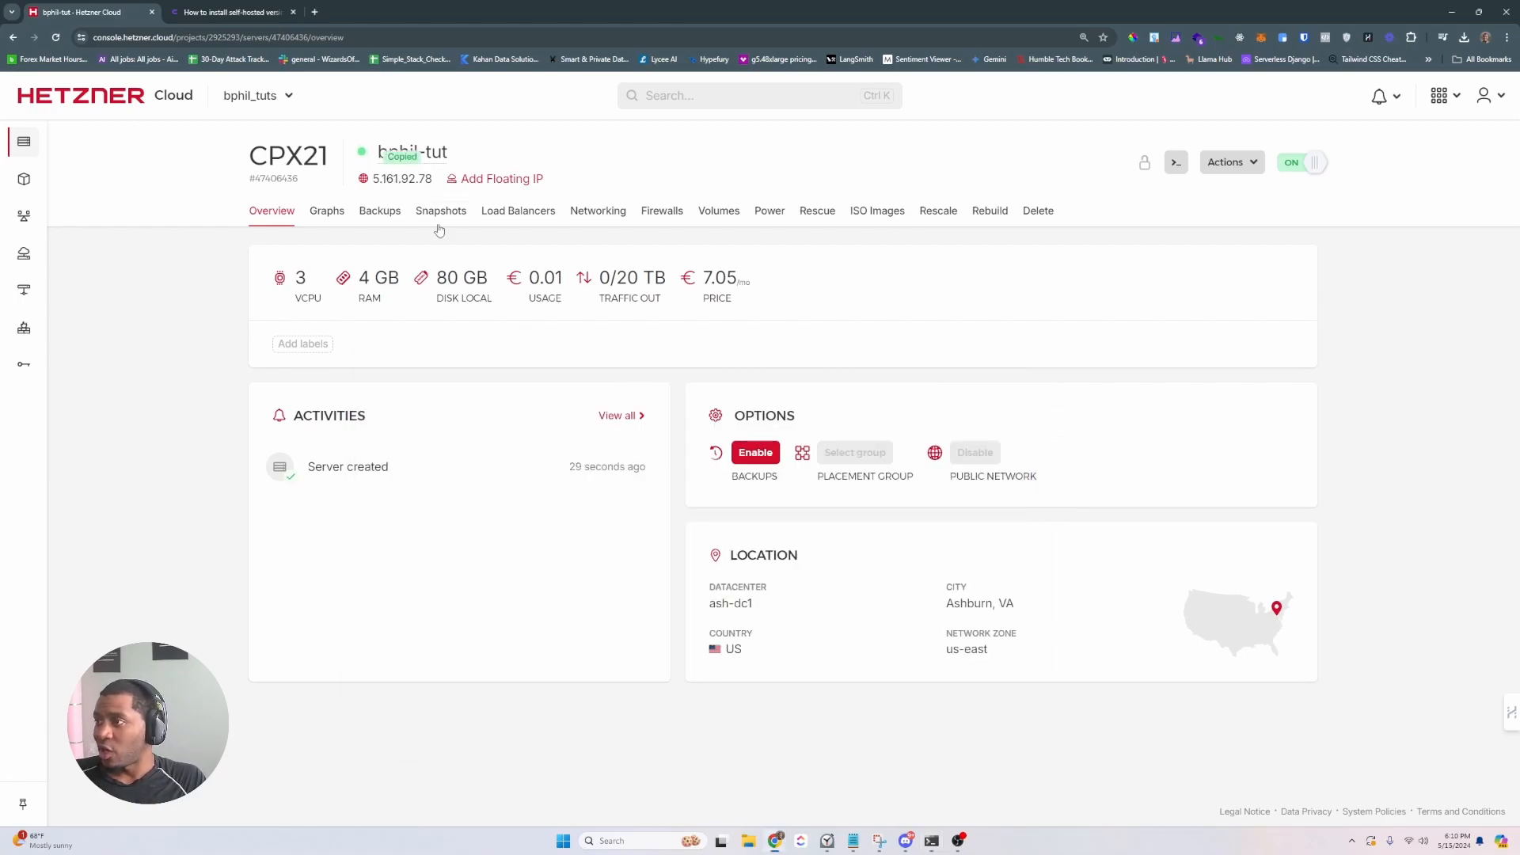
key("alt+Tab")
key("ctrl+v")
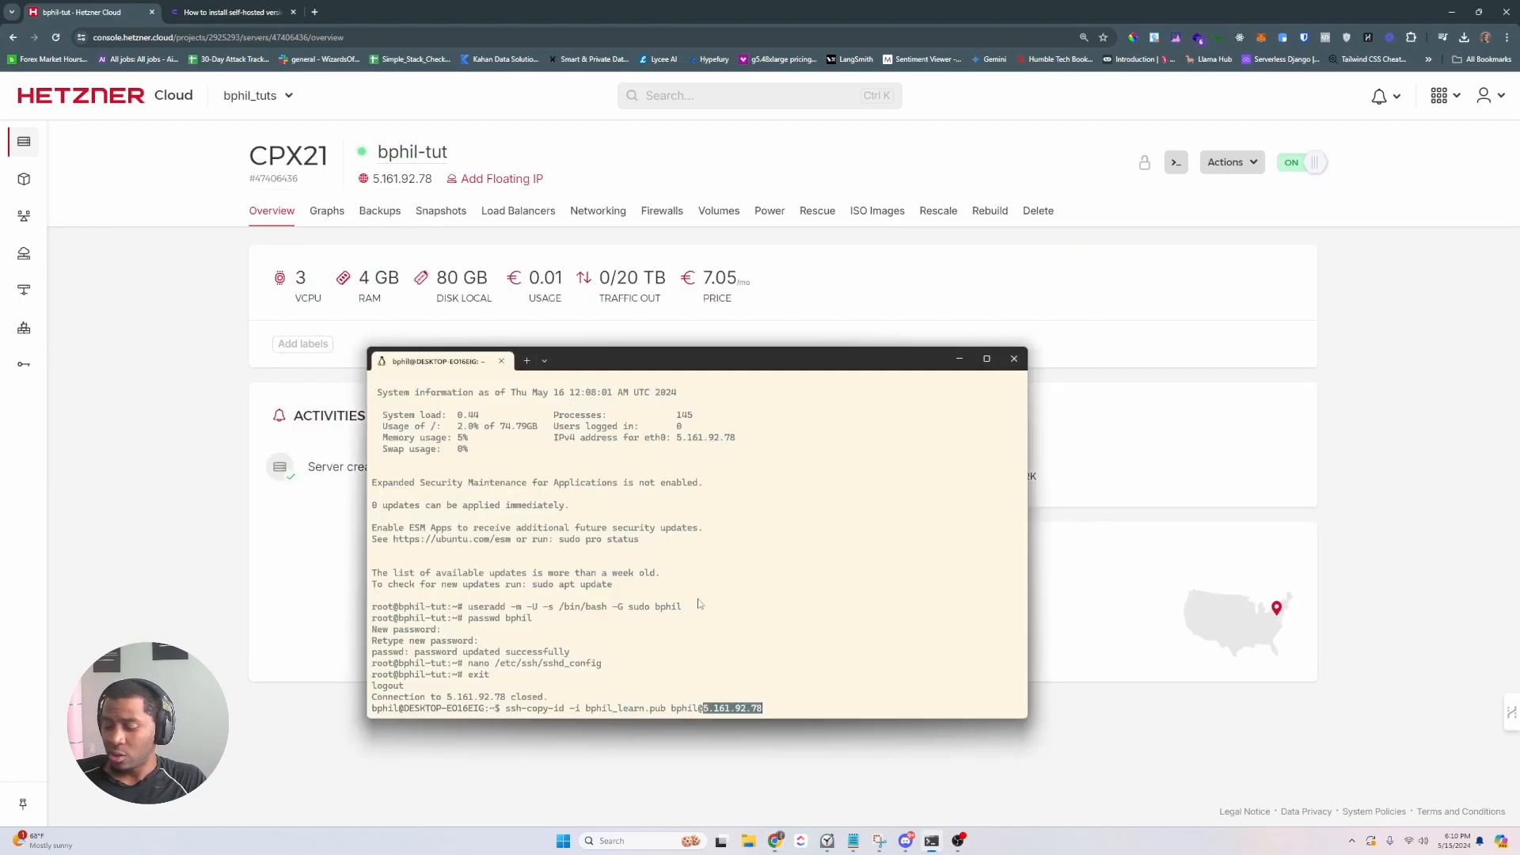
key("Return")
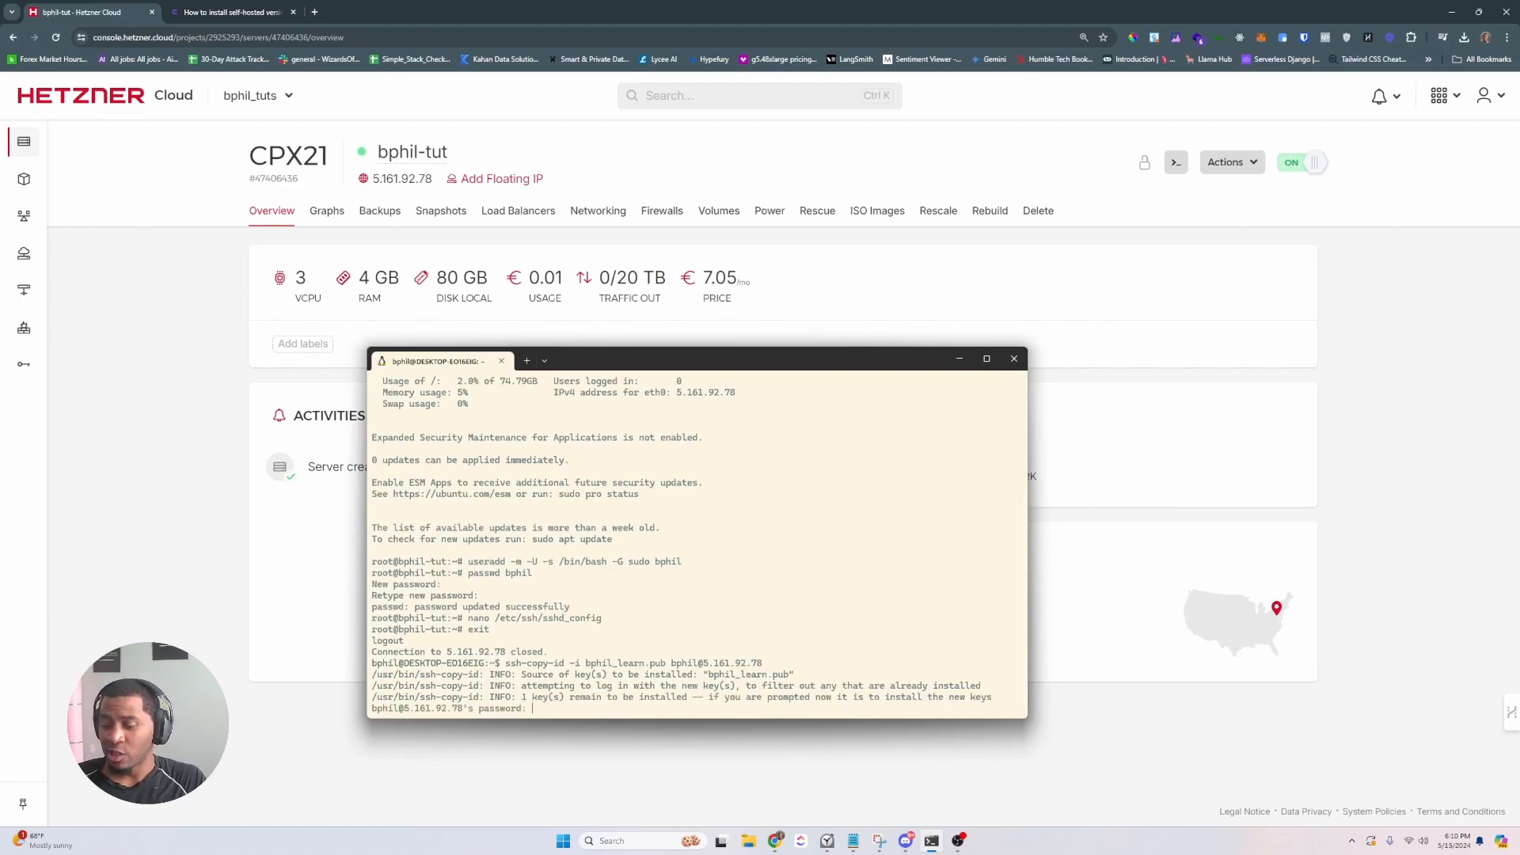
key("Return")
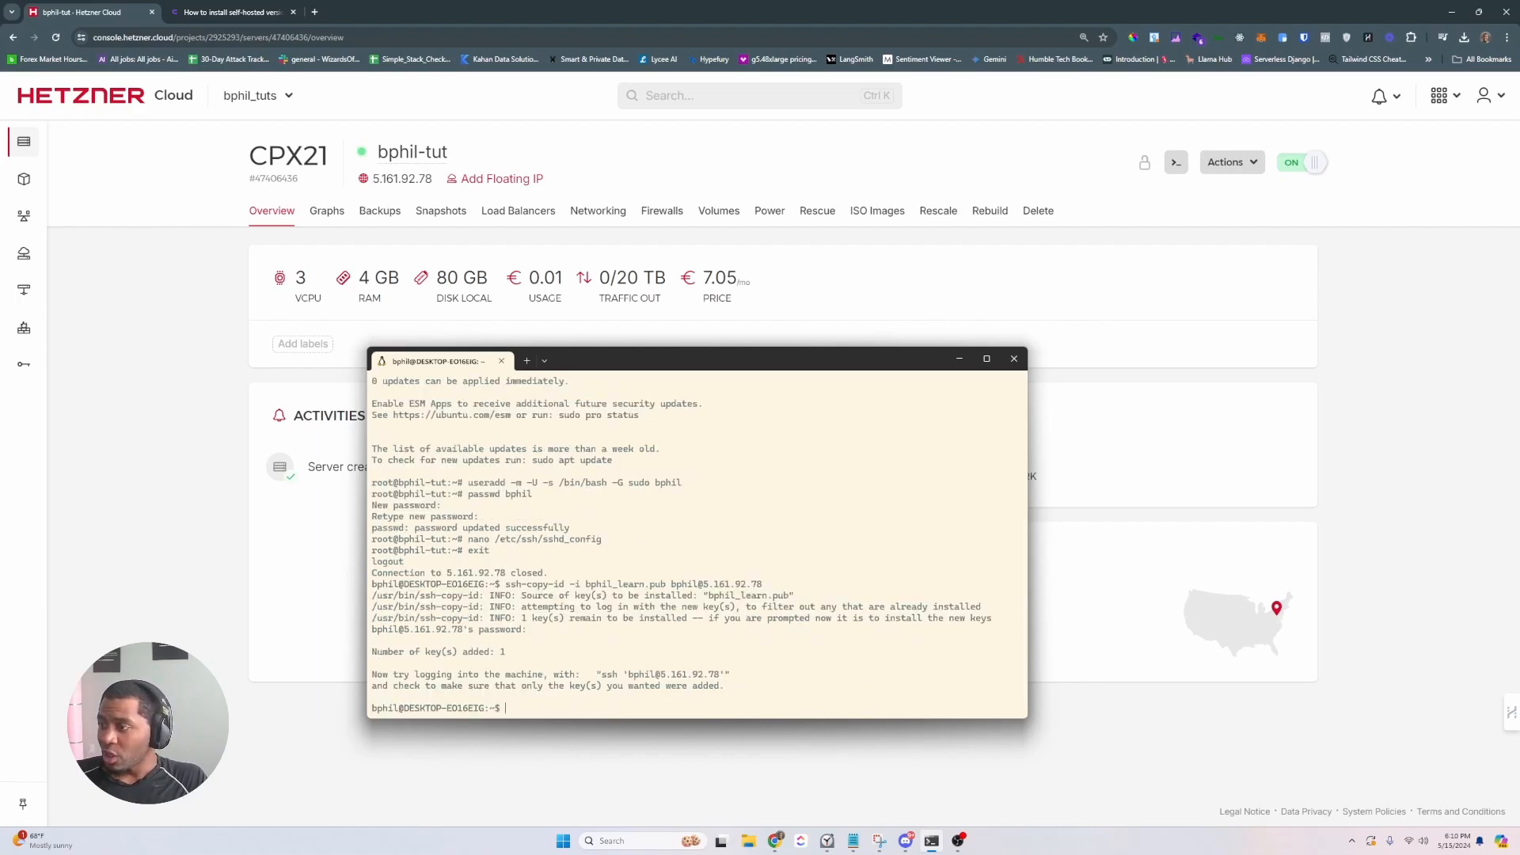
key("Up")
key("Up")
key("Up")
key("Up")
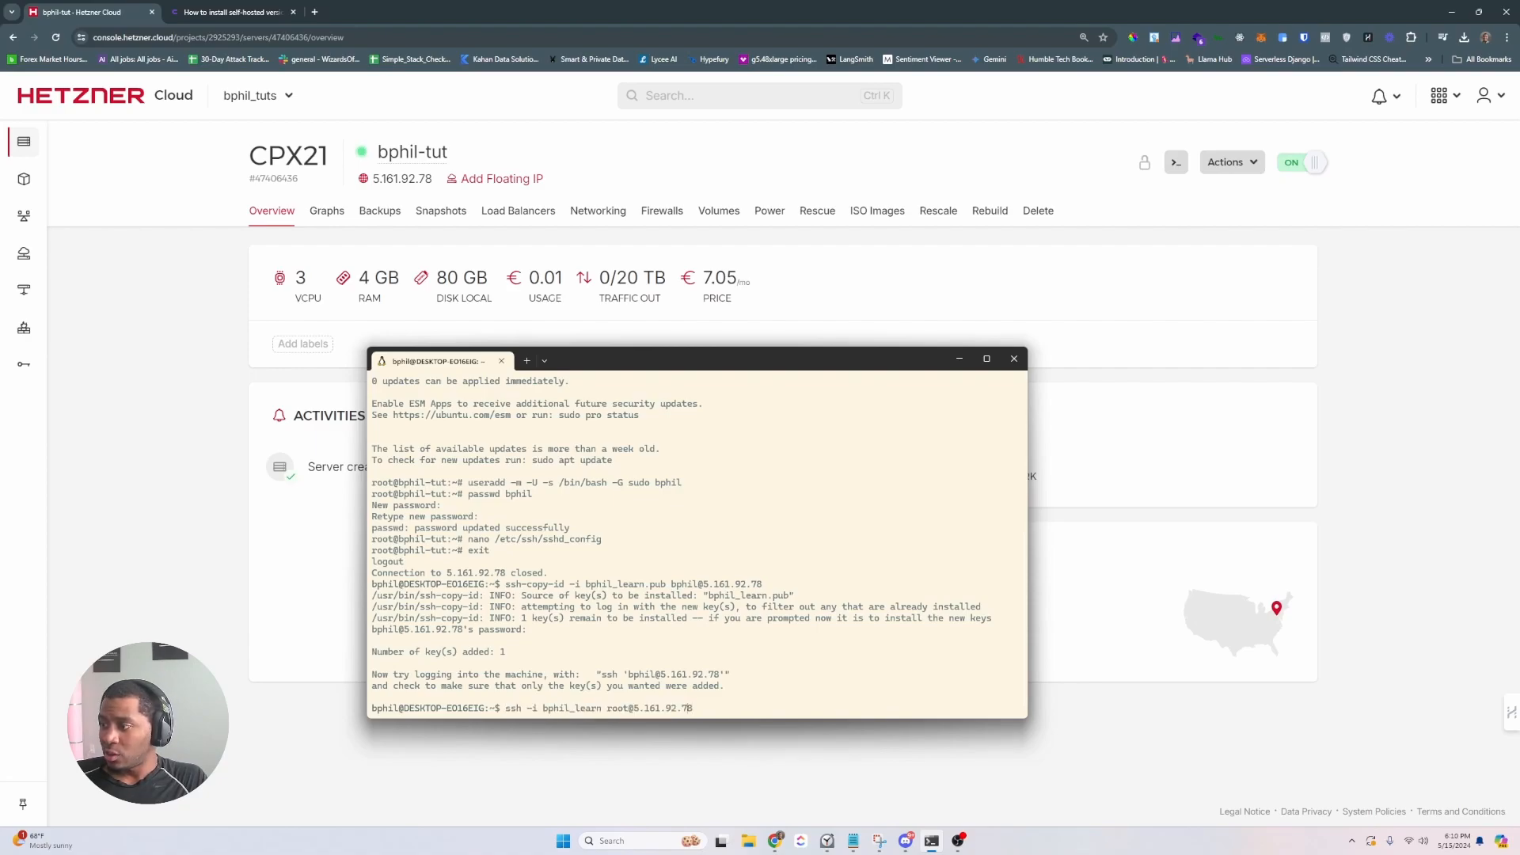
- SSH into 5.161.92.78 as the new user and log in with their password
key("Down")
key("Down")
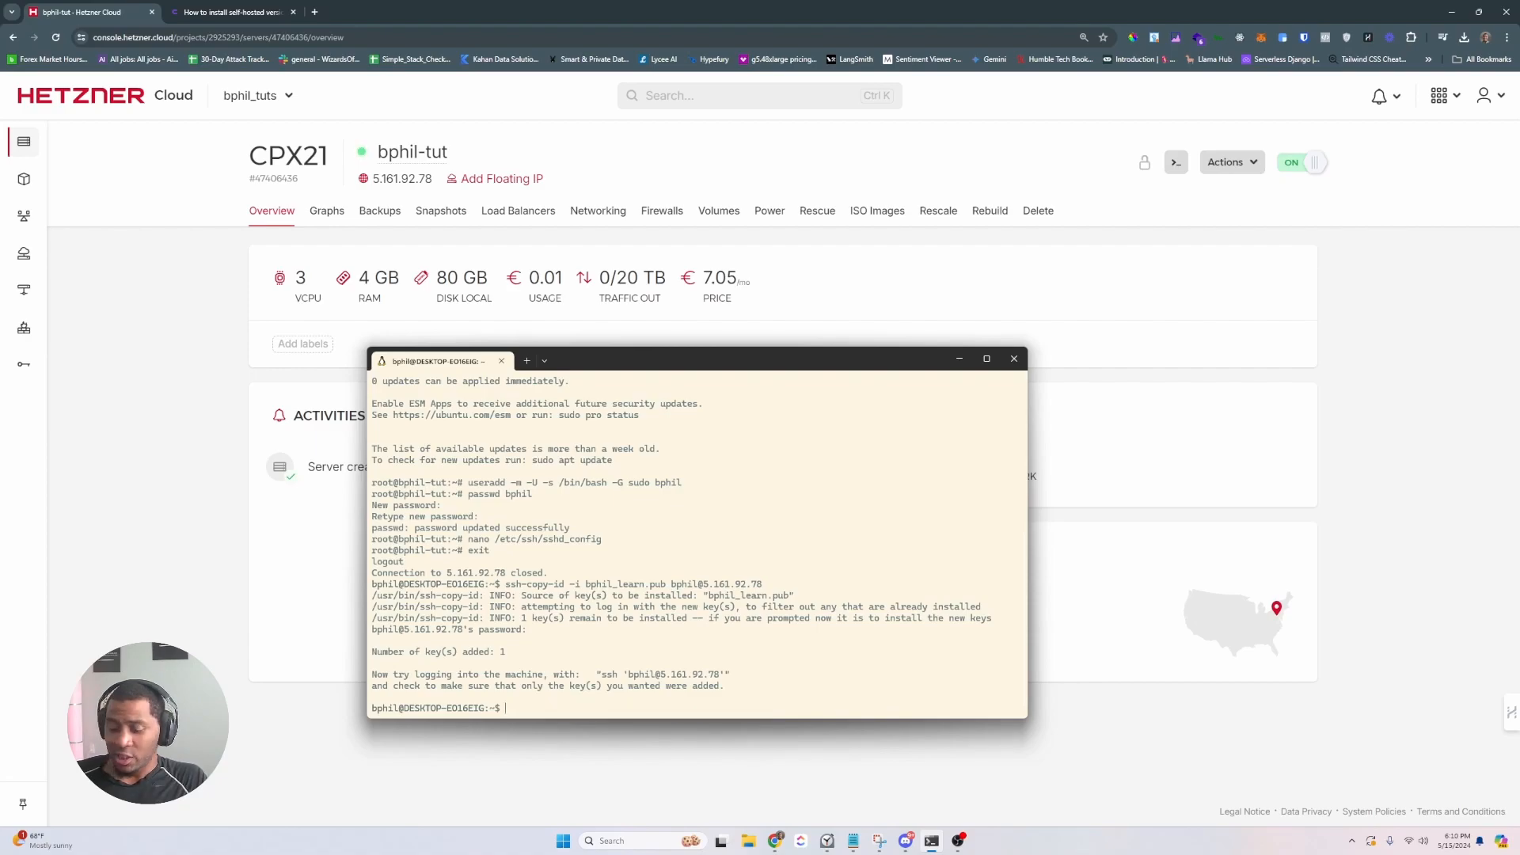
type("ssh bphil@")
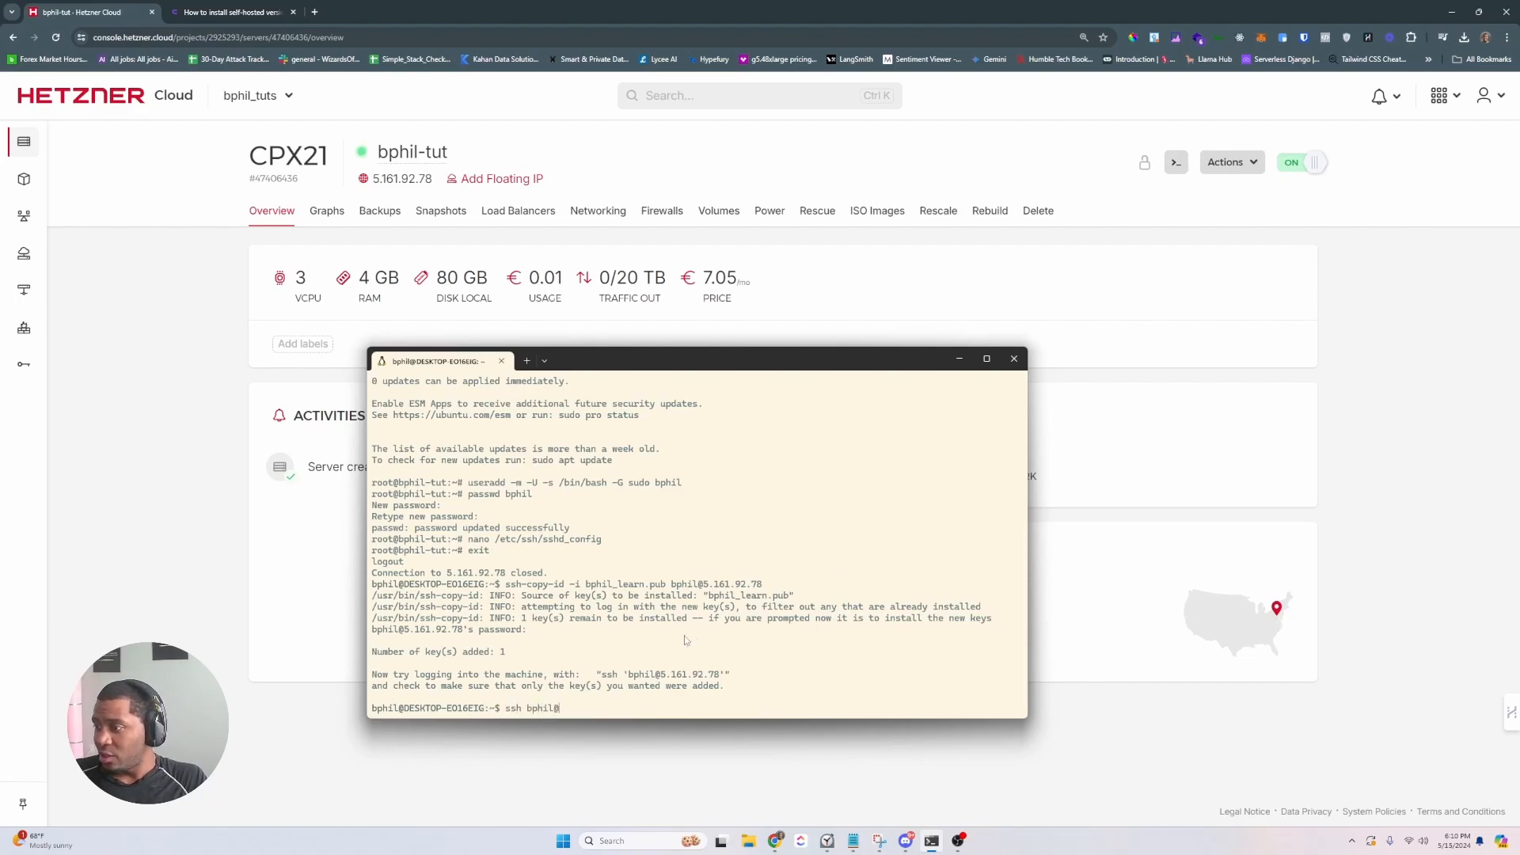
left_click_drag(661, 674, 718, 679)
right_click(717, 680)
right_click(621, 711)
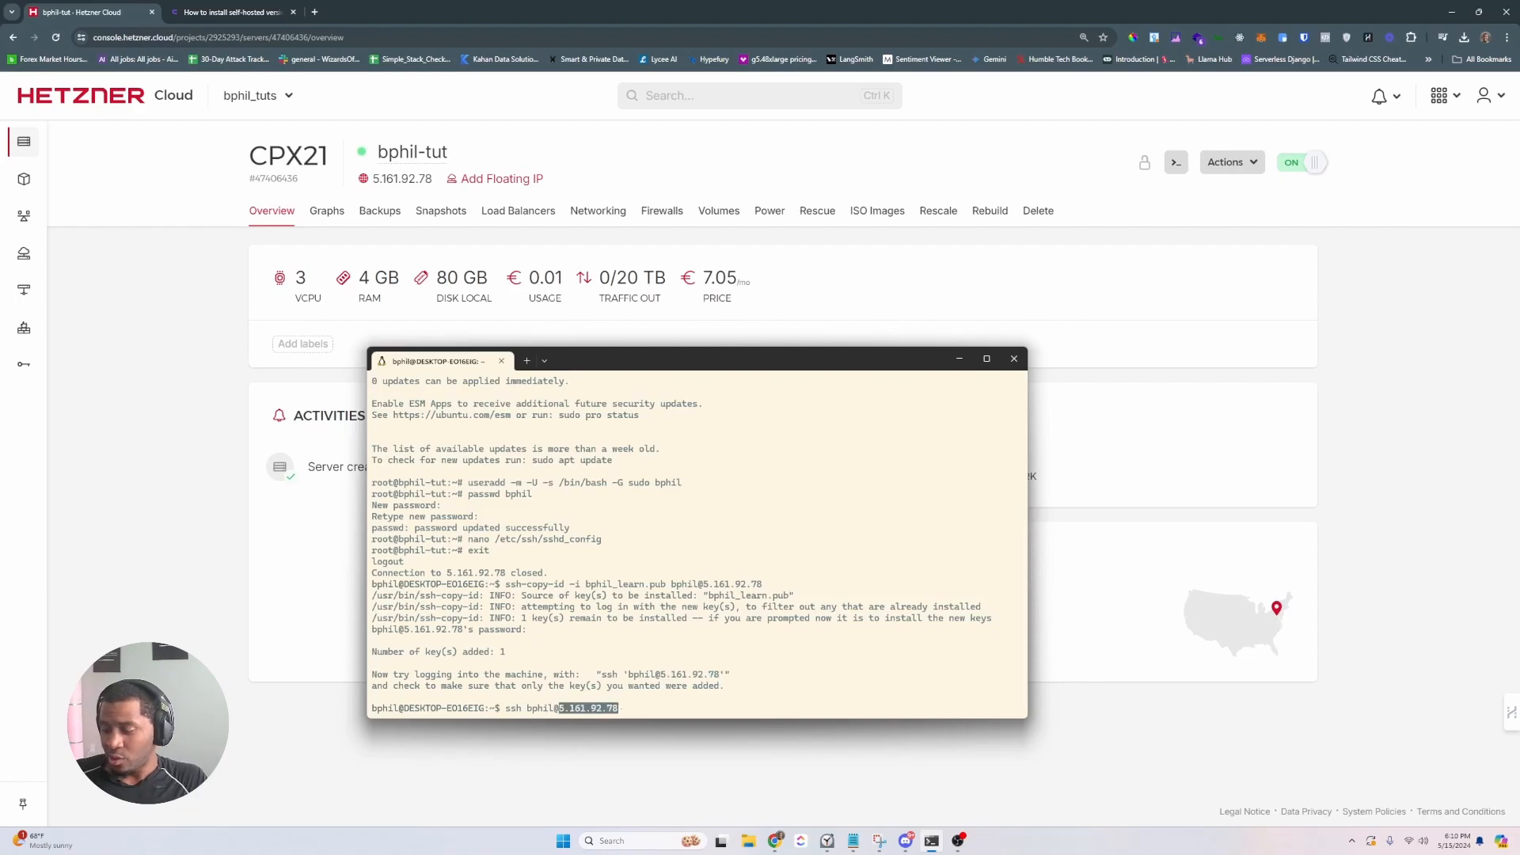
key("Return")
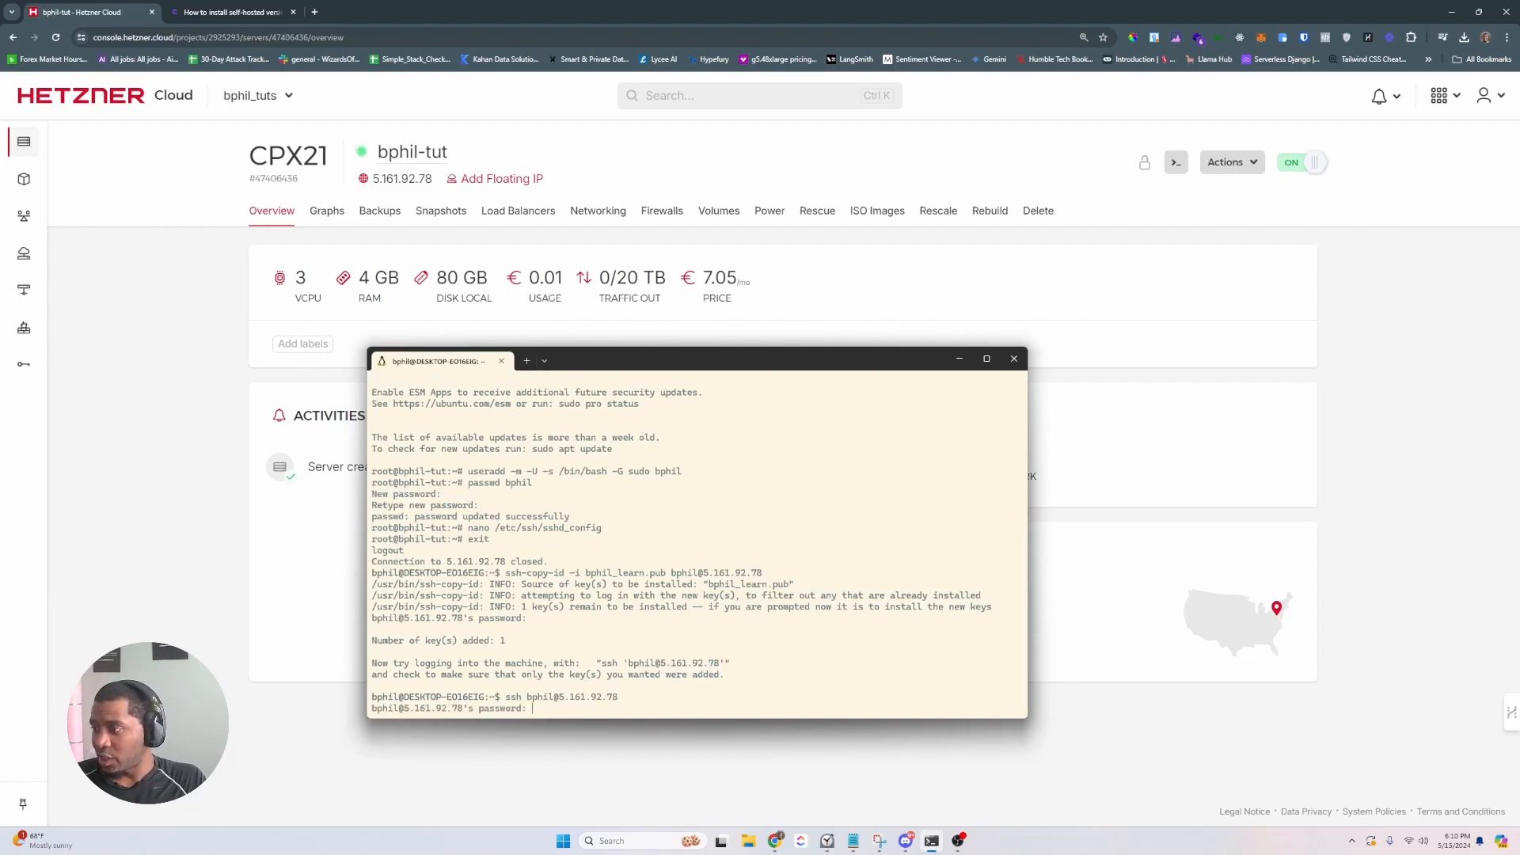
key("Return")
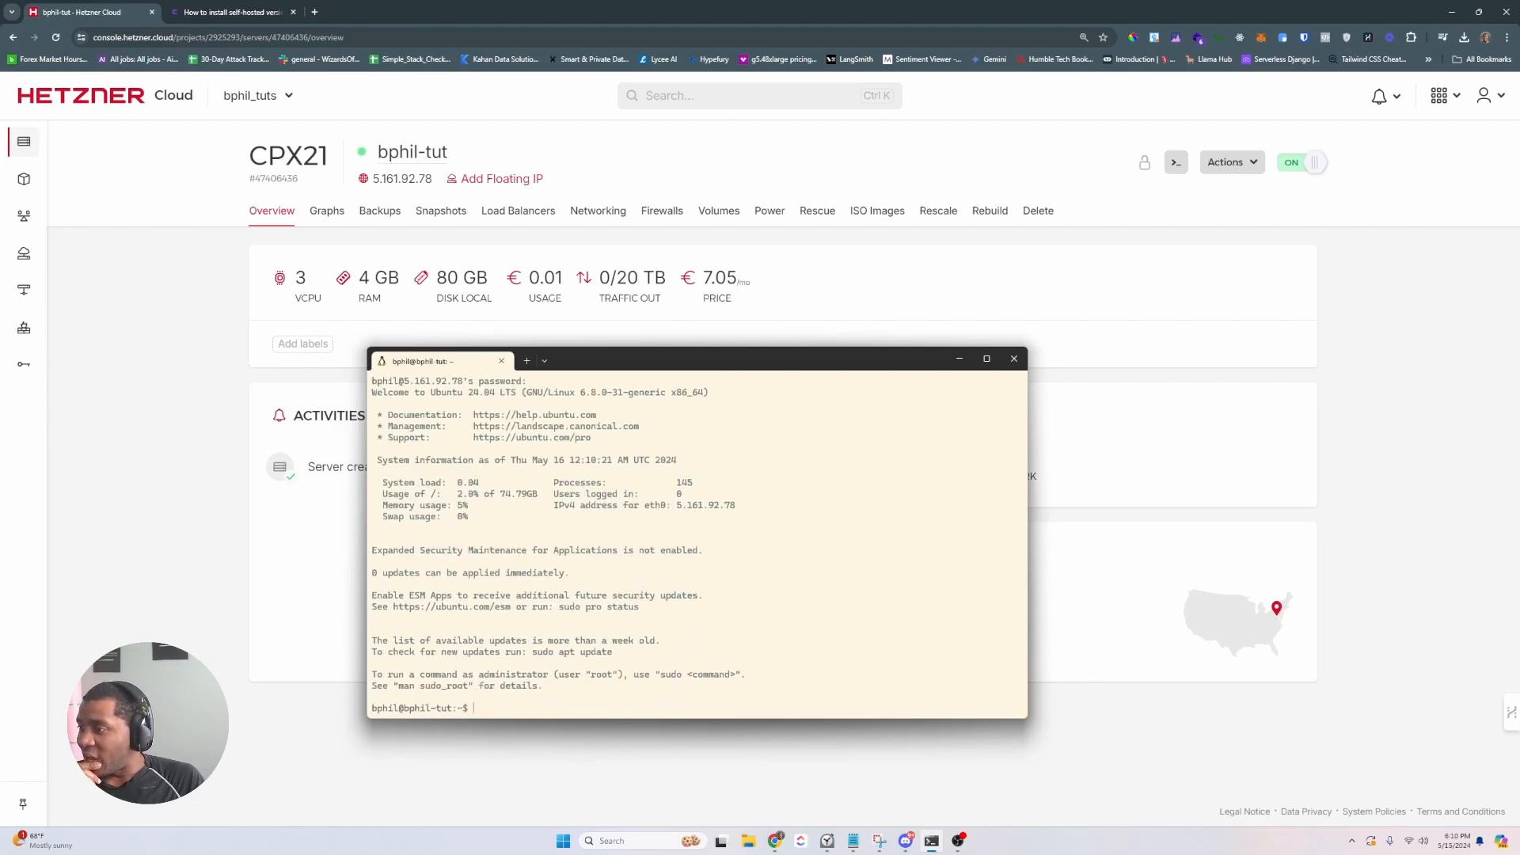
scroll(658, 648, "up", 5)
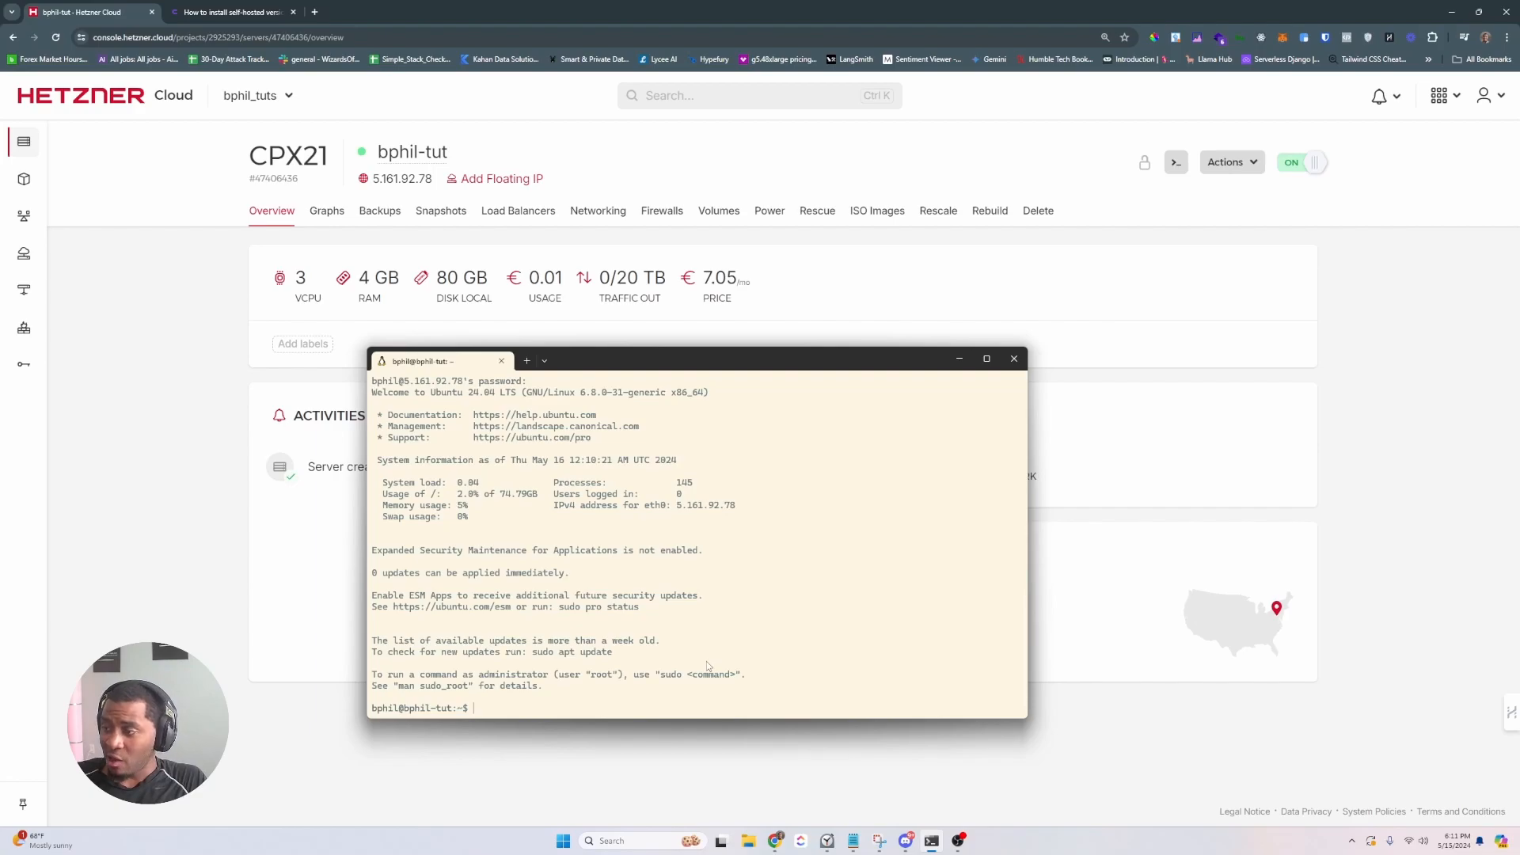
- Become root with sudo su and open /etc/ssh/sshd_config in nano
type("sudo su")
key("Return")
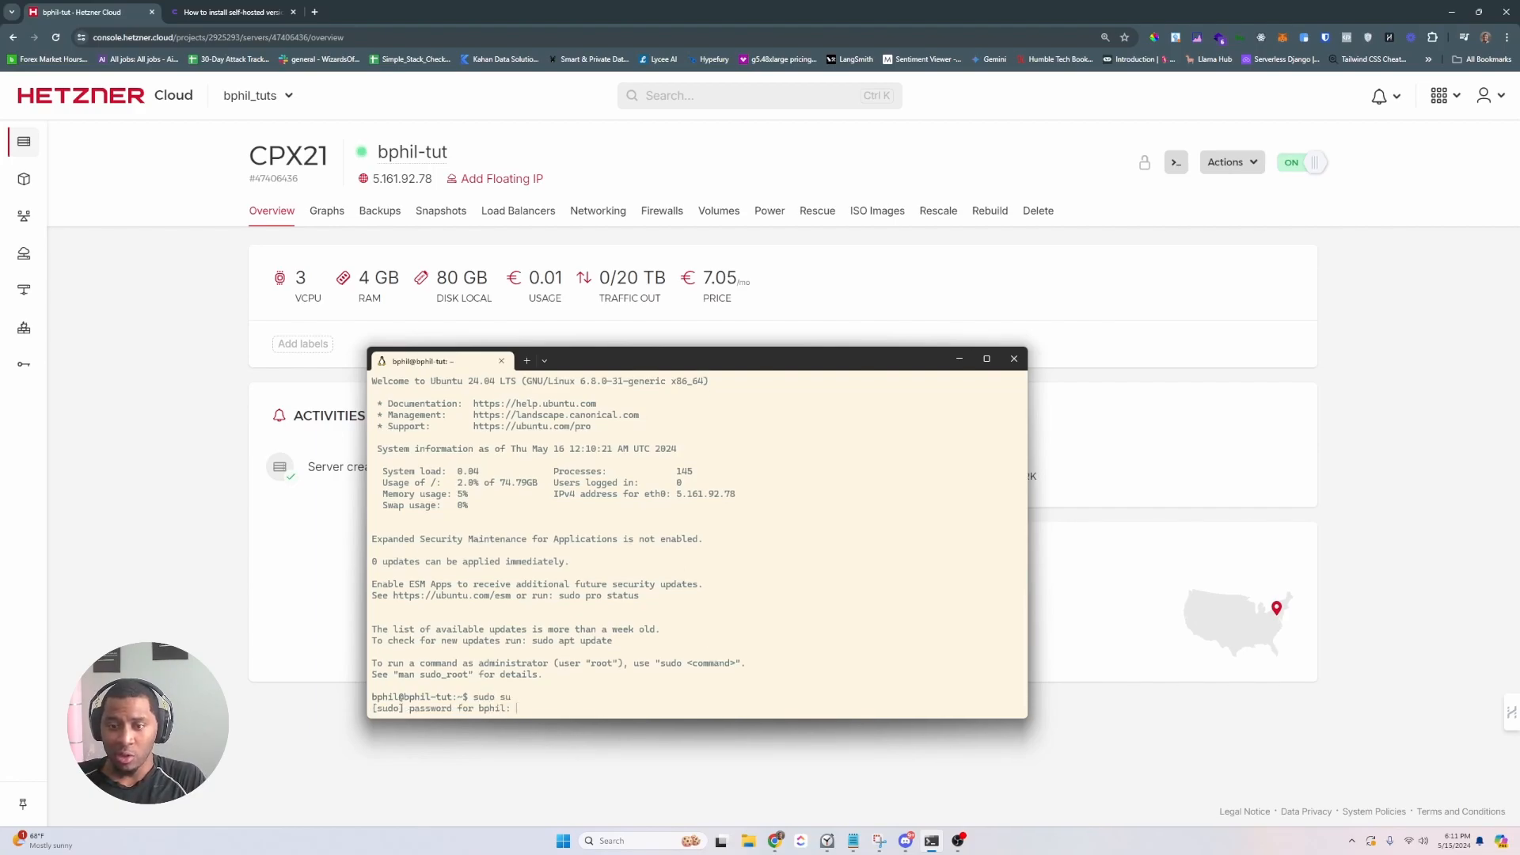
key("Return")
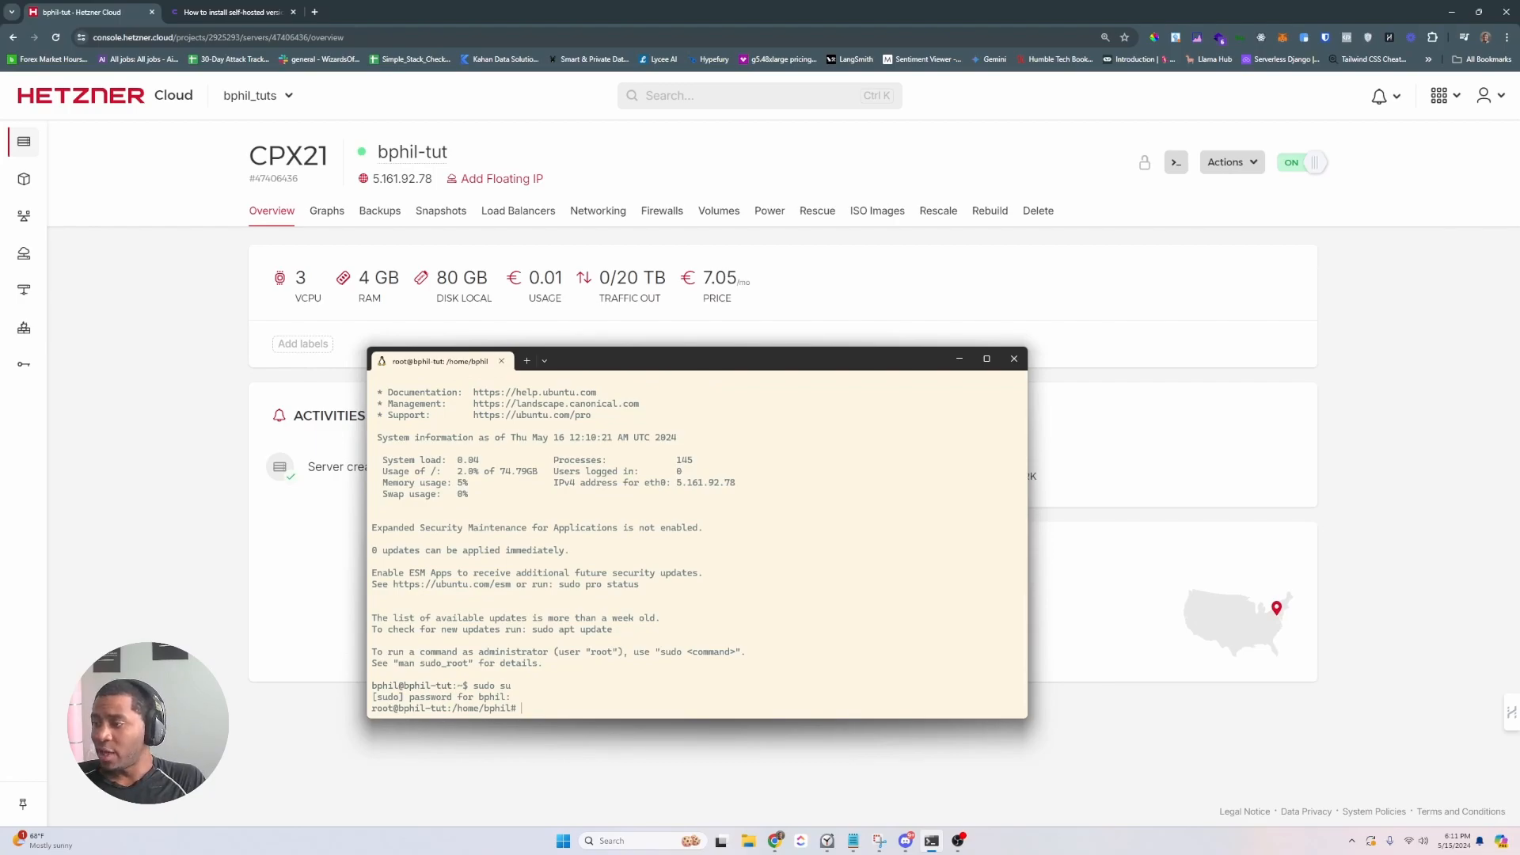
type("exit")
key("Up")
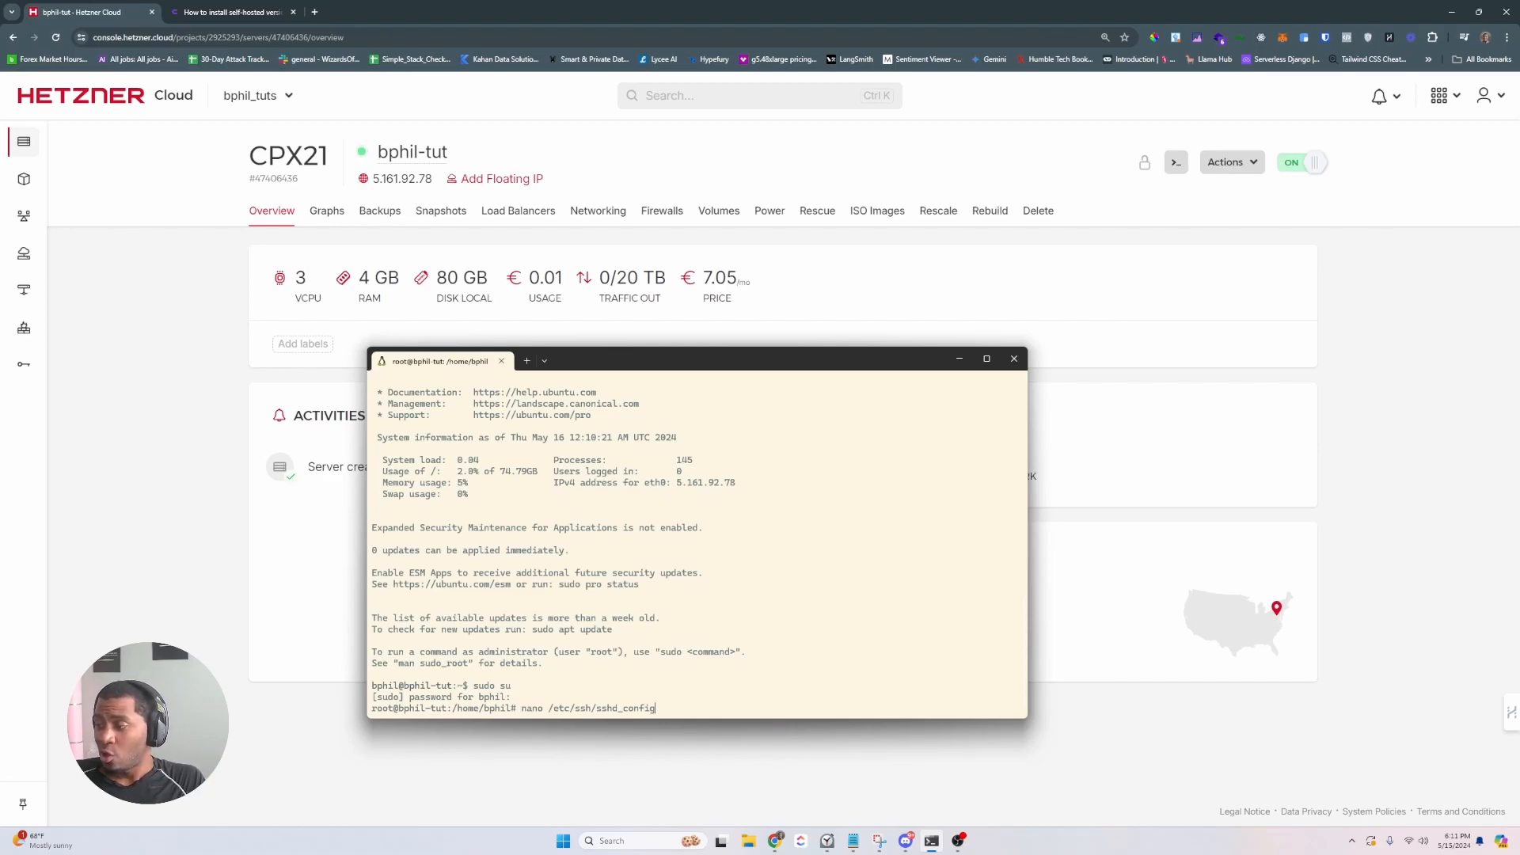
key("Return")
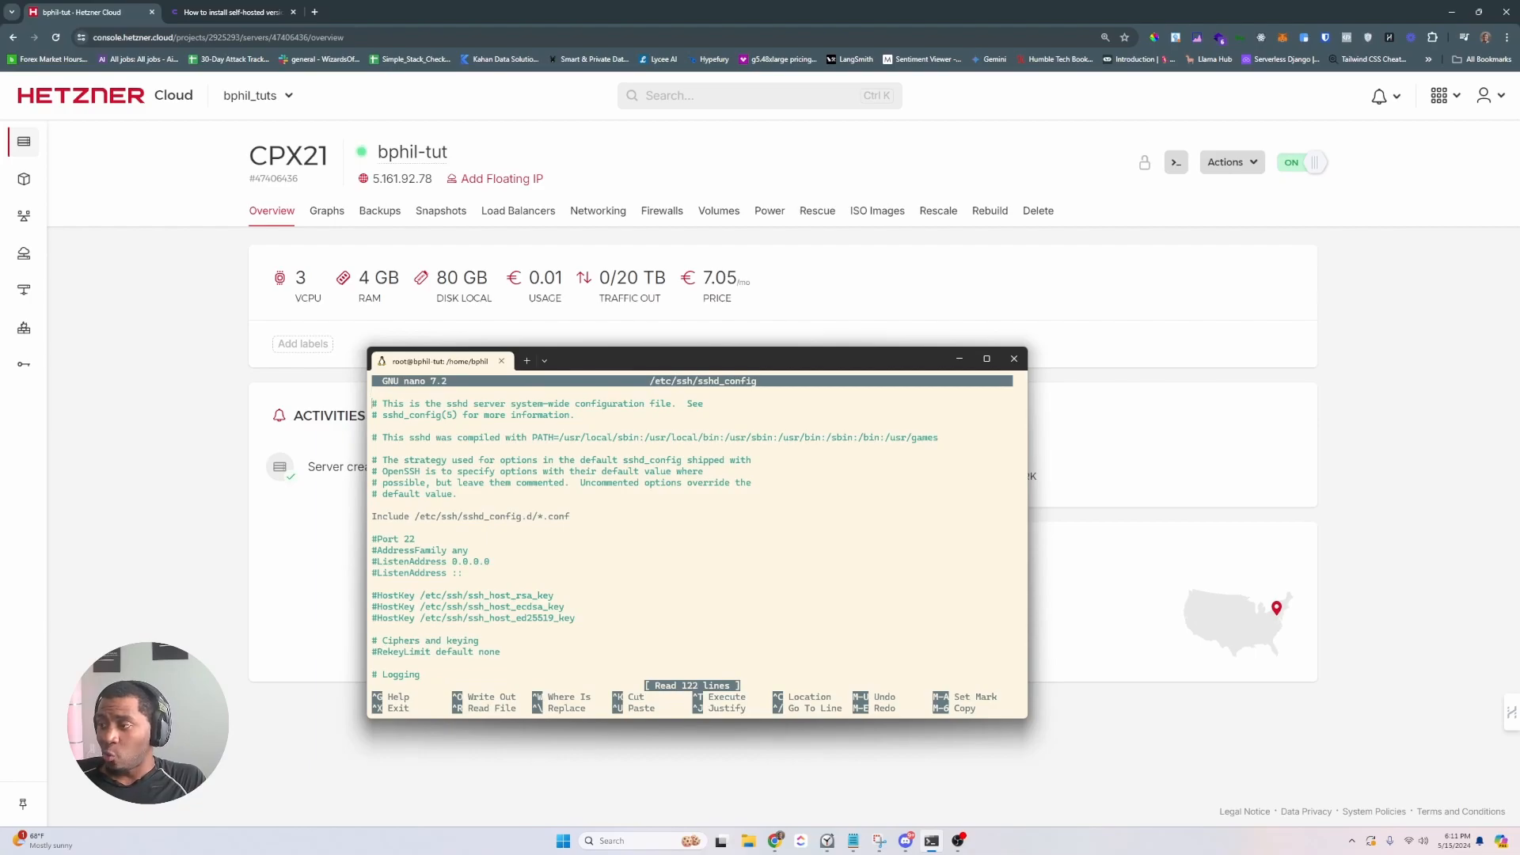
- Set PermitRootLogin no and uncomment PubkeyAuthentication yes
key("Down")
key("Down")
key("Down")
key("Down")
key("Down")
key("Down")
key("Down")
key("Down")
key("Down")
key("Down")
key("Down")
key("Down")
key("Down")
key("Down")
key("Down")
key("Down")
key("Down")
key("Down")
key("Down")
key("Down")
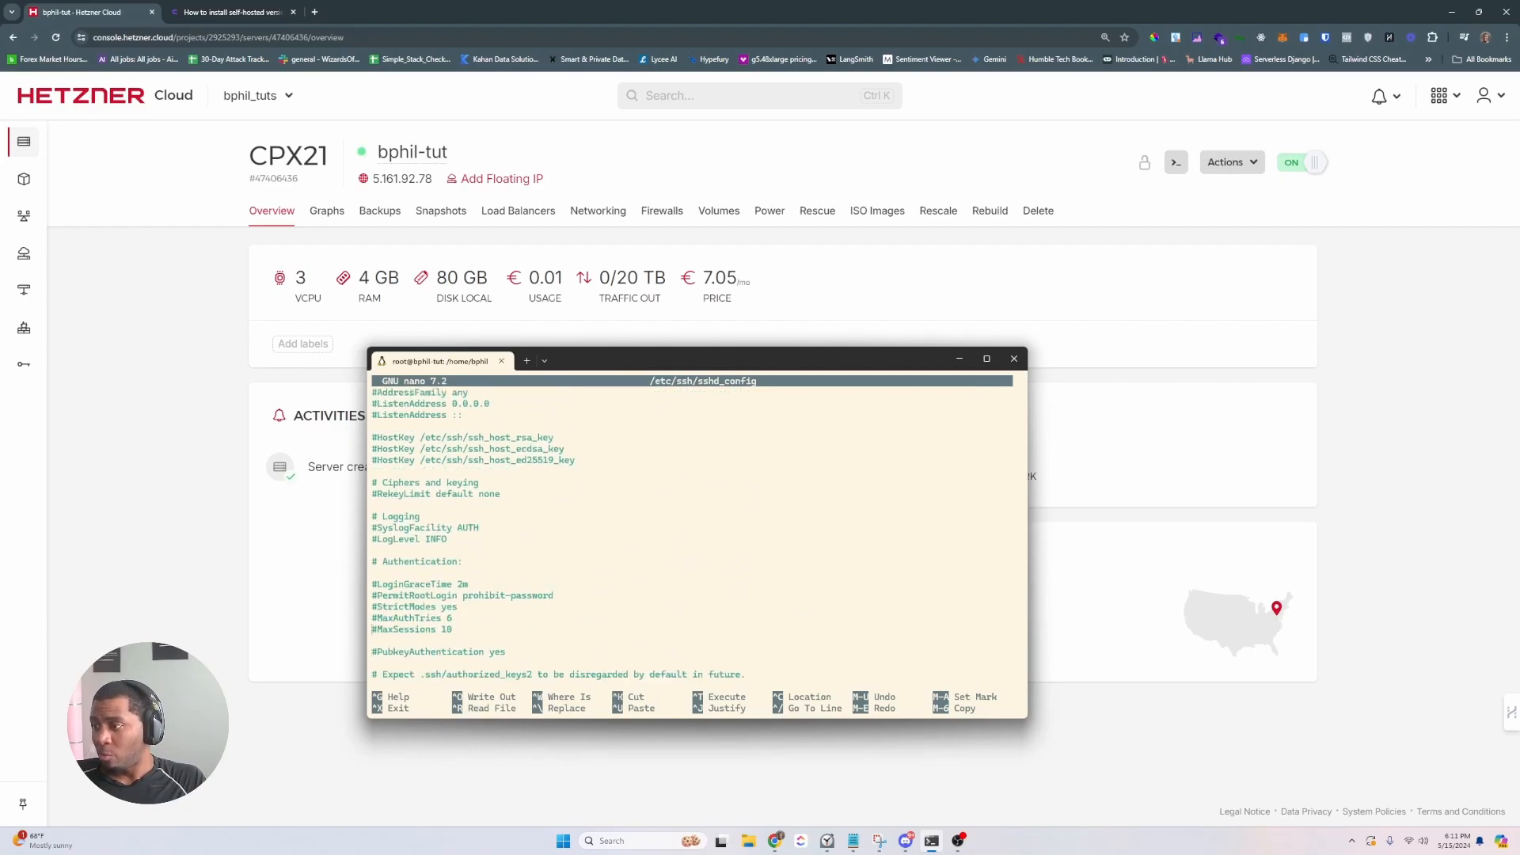
key("BackSpace")
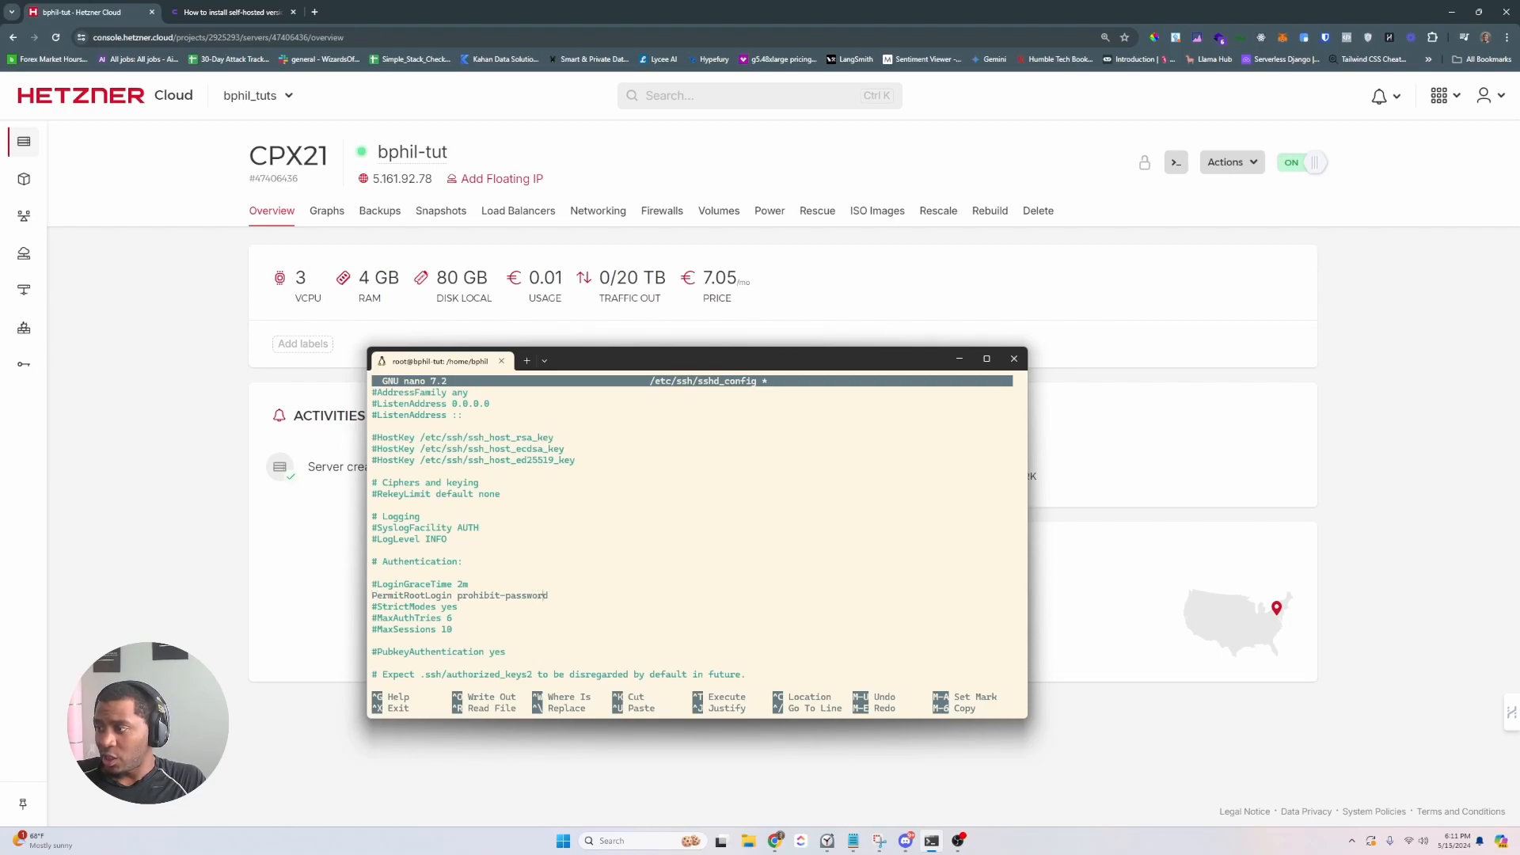
key("BackSpace")
key("BackSpace")
key("BackSpace")
key("BackSpace")
key("BackSpace")
key("BackSpace")
key("BackSpace")
key("BackSpace")
key("BackSpace")
key("BackSpace")
key("BackSpace")
key("BackSpace")
key("BackSpace")
key("BackSpace")
key("BackSpace")
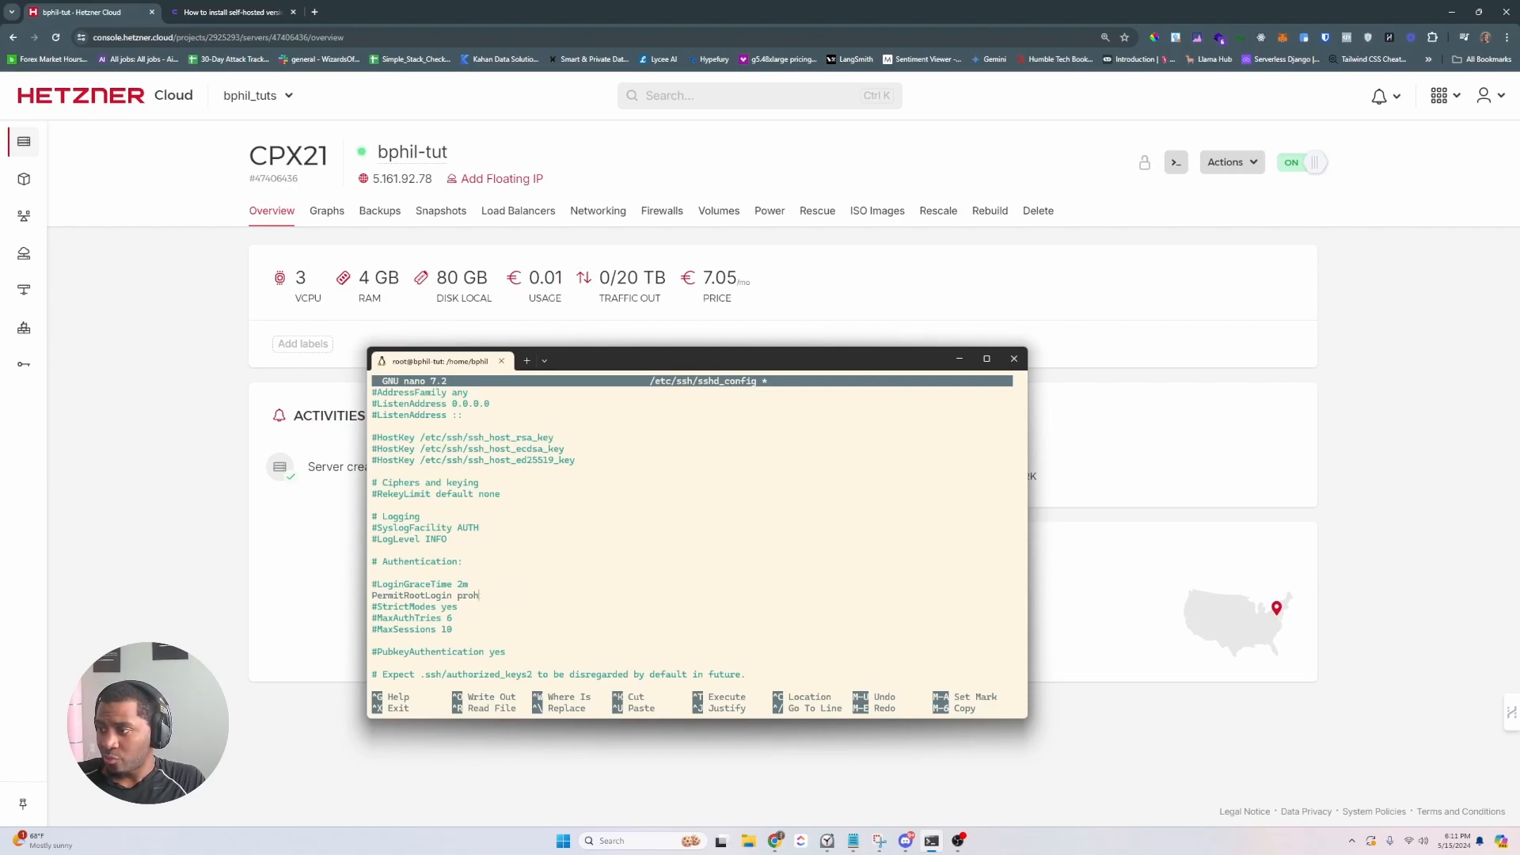
type("no")
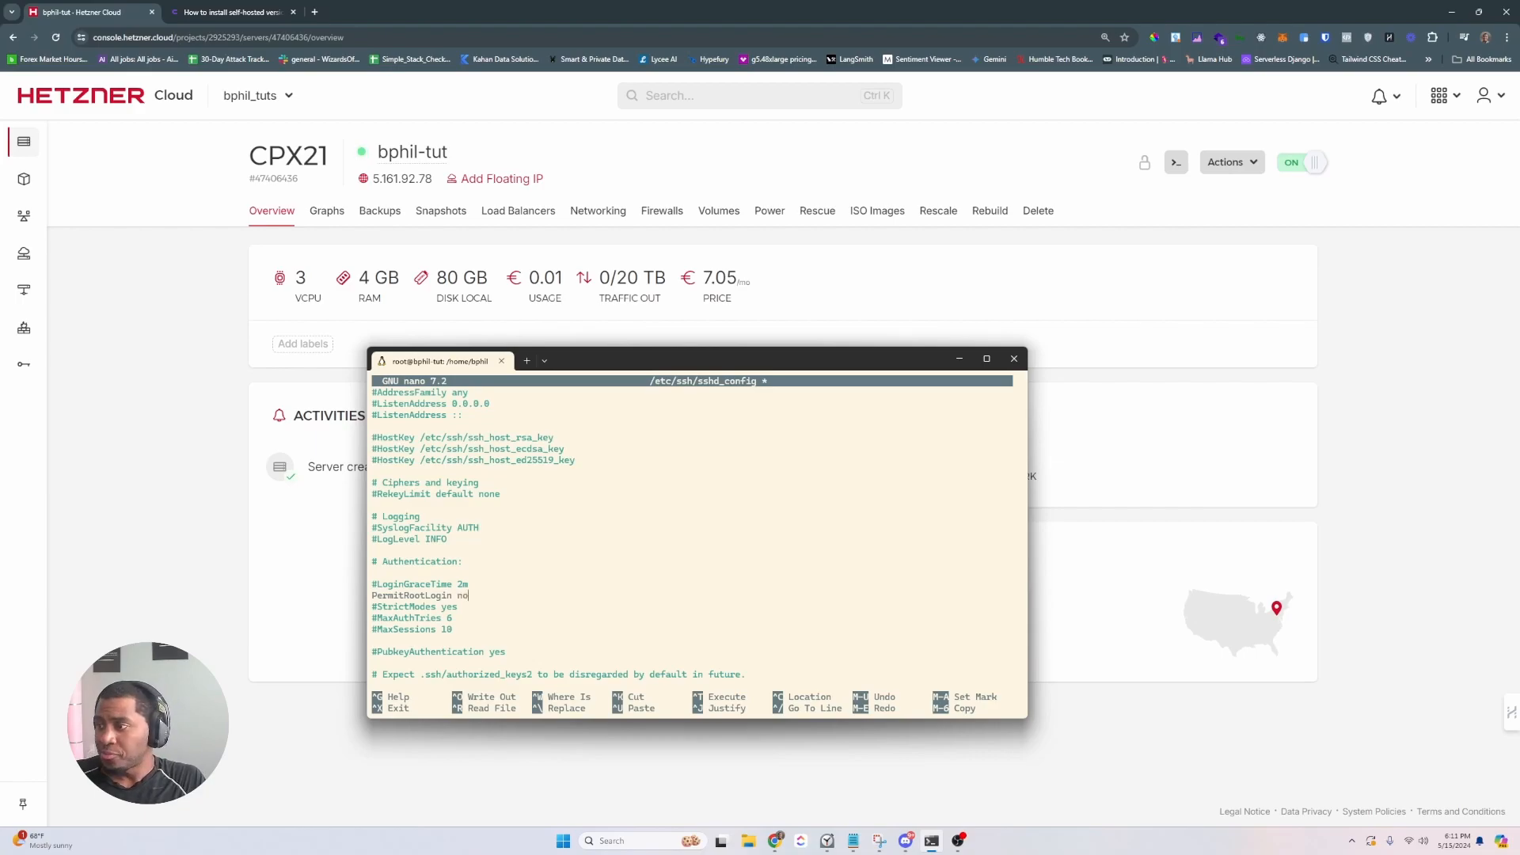
key("Down")
key("Down")
key("Down")
key("Down")
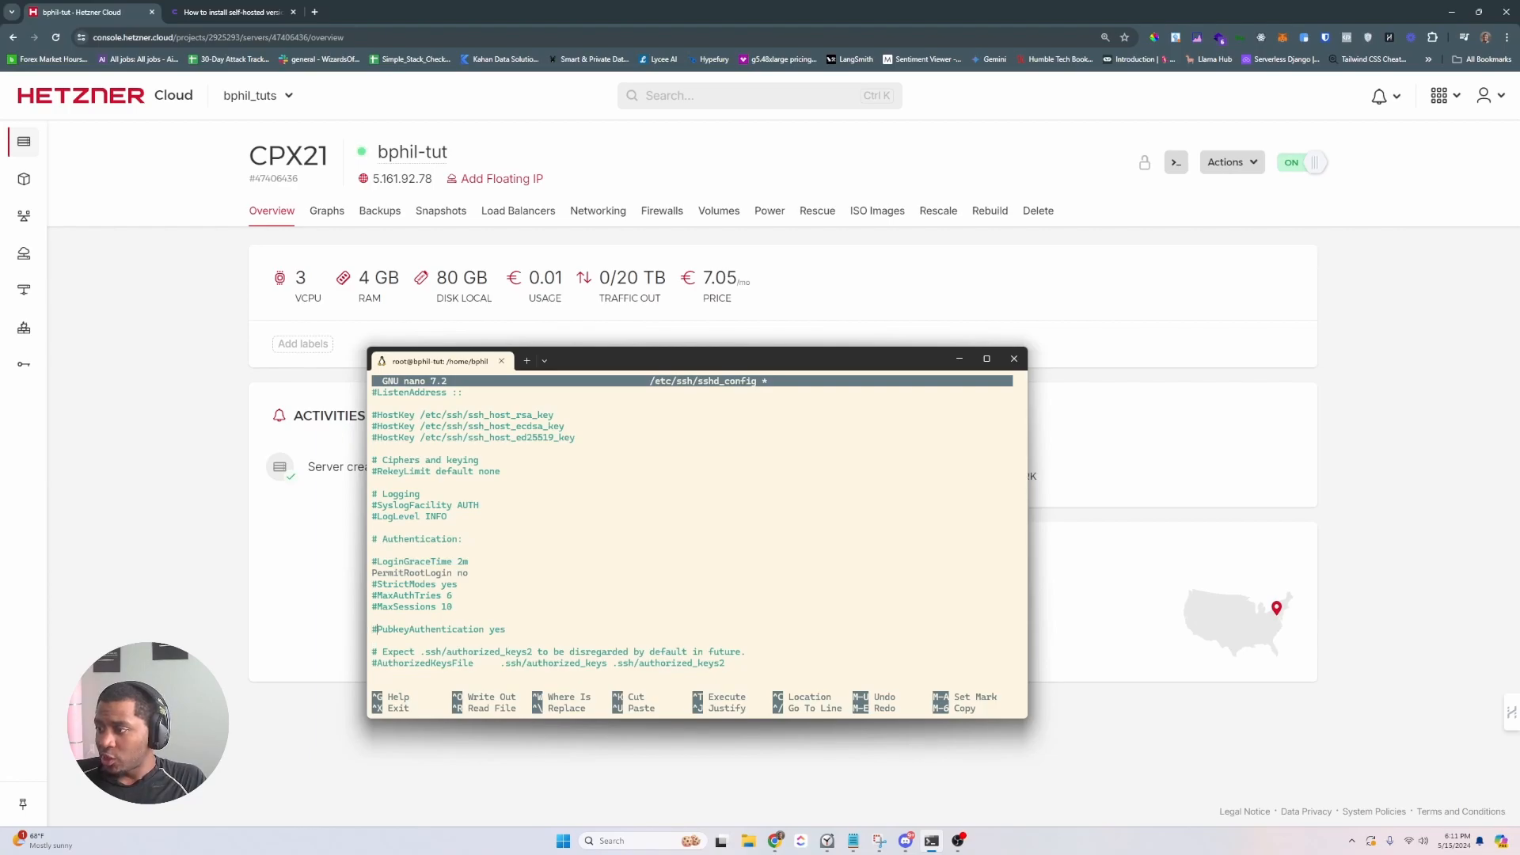
key("BackSpace")
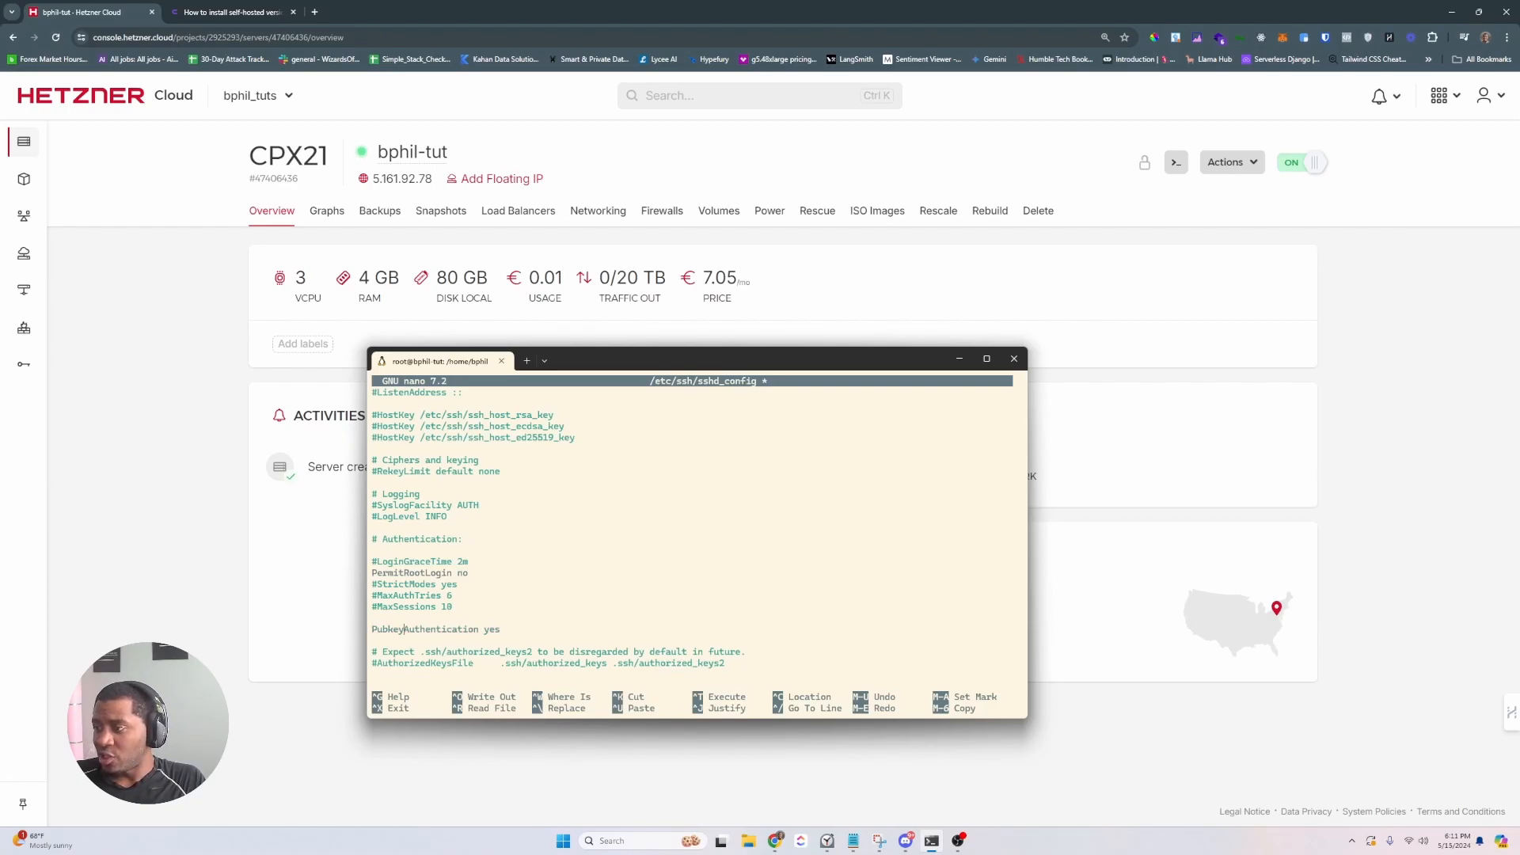
- Uncomment PasswordAuthentication and change its value to no
key("Down")
key("Down")
key("Down")
key("Down")
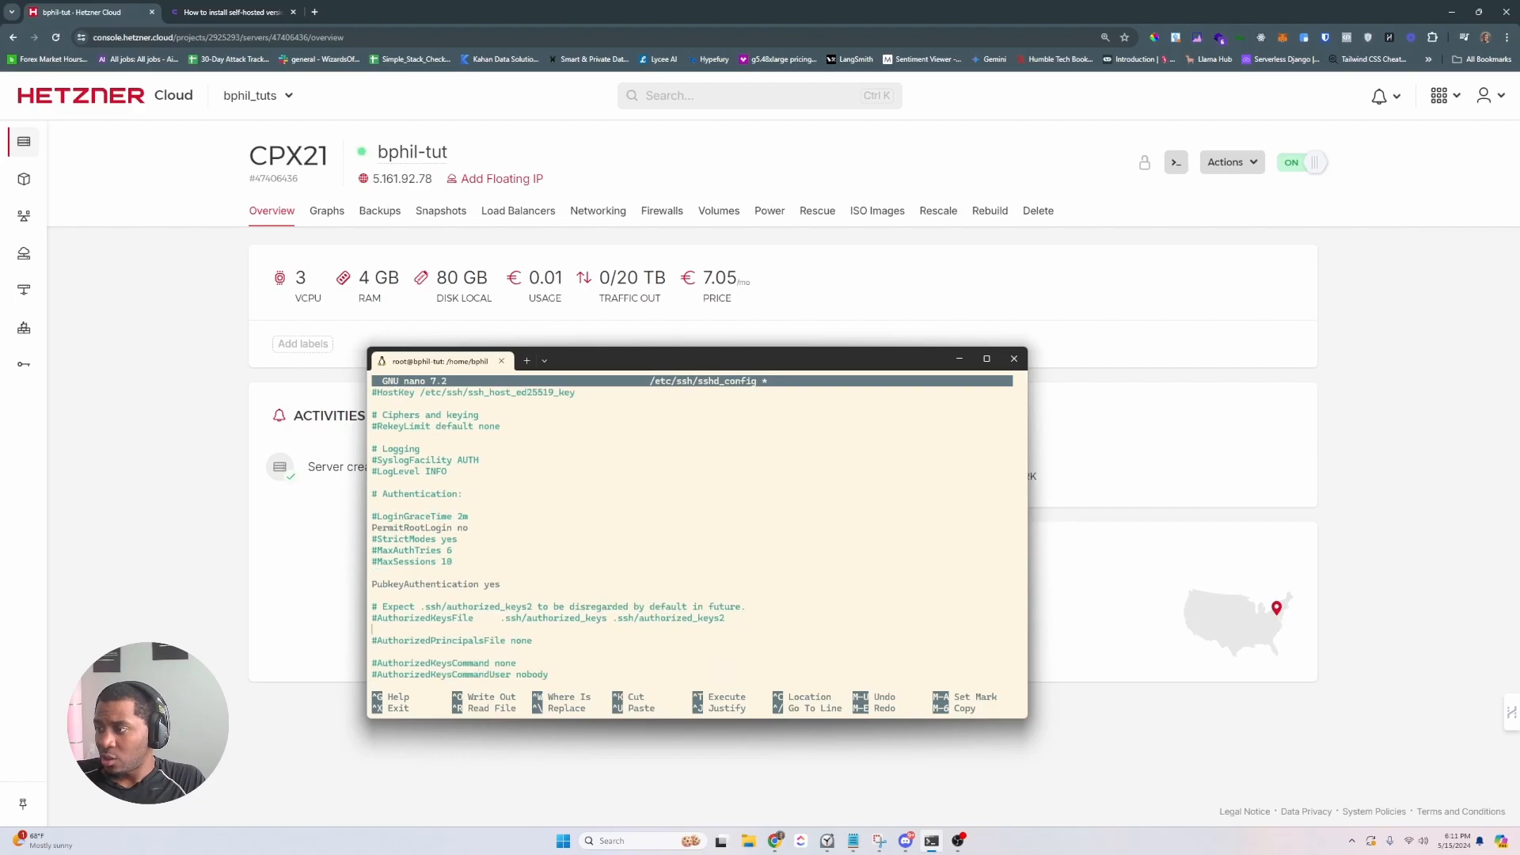
key("Down")
key("Down")
key("Down")
key("Down")
key("Down")
key("Down")
key("Down")
key("Down")
key("Down")
key("Down")
key("Down")
key("Down")
key("Down")
key("Down")
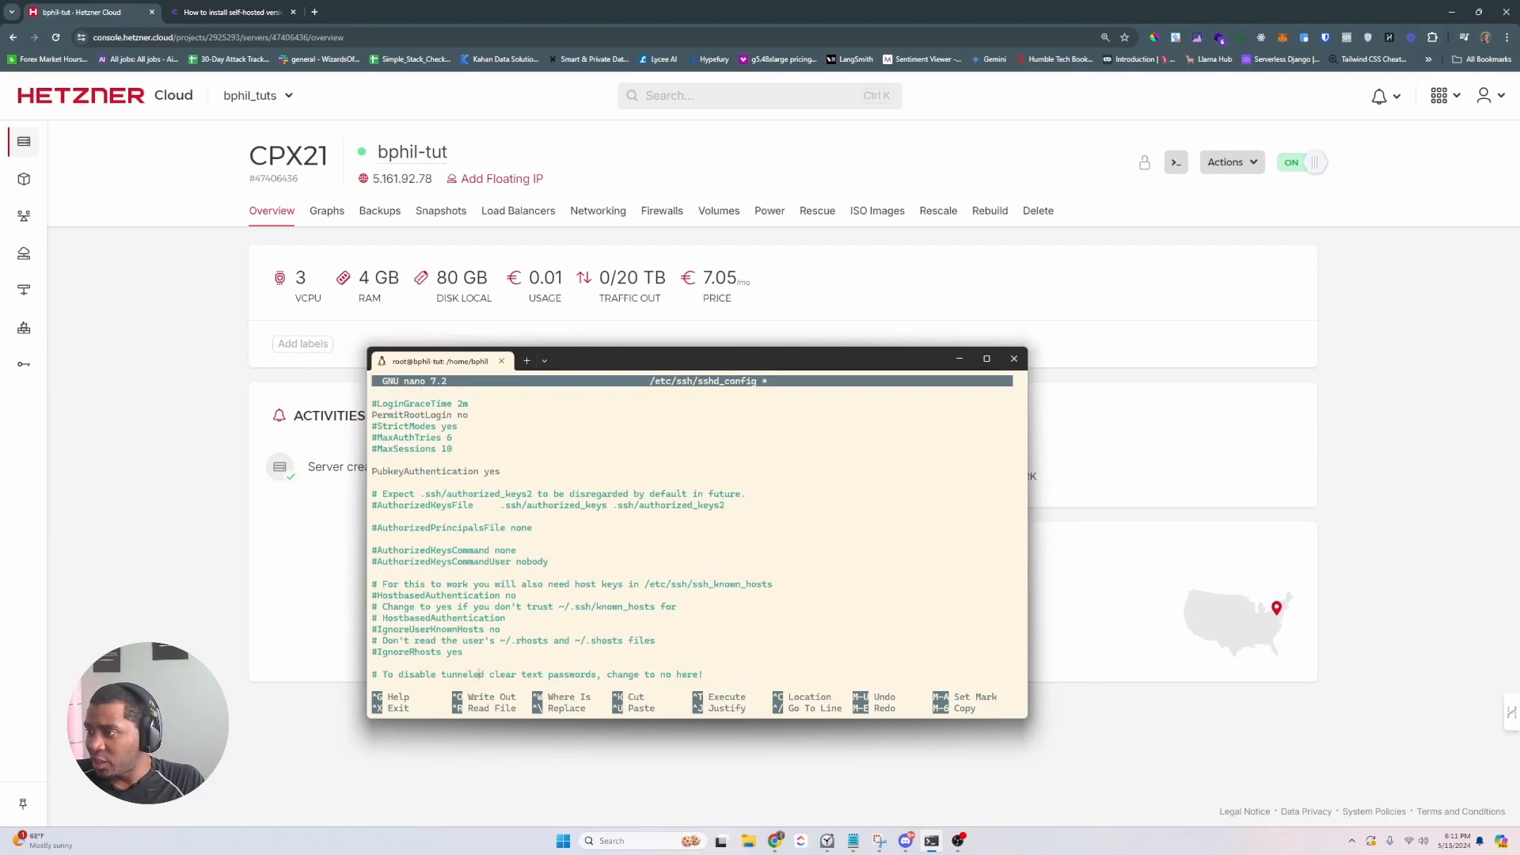
key("Down")
key("Down")
key("Down")
key("Down")
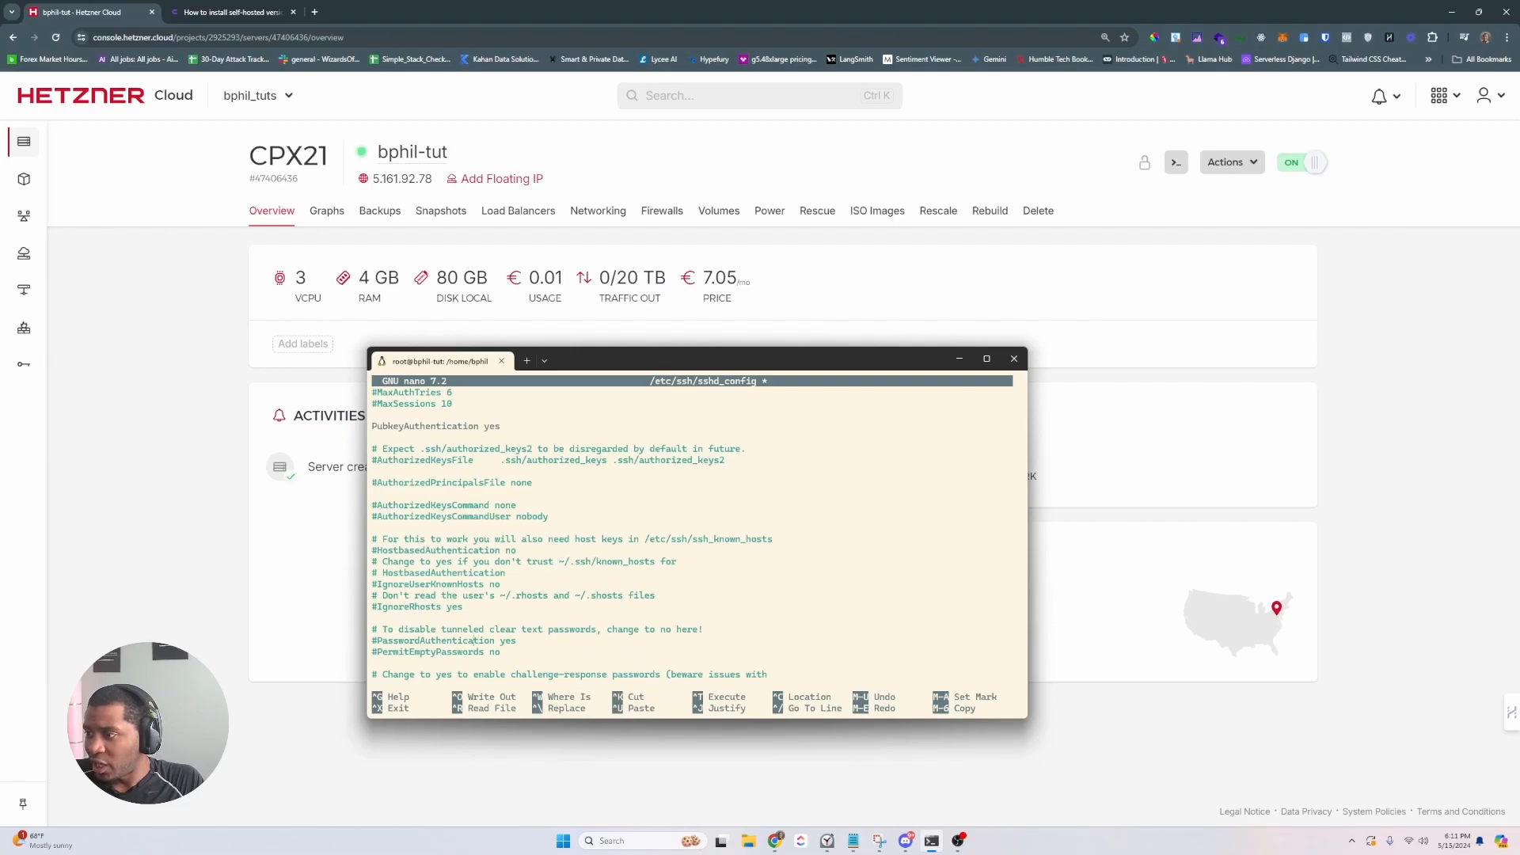
key("BackSpace")
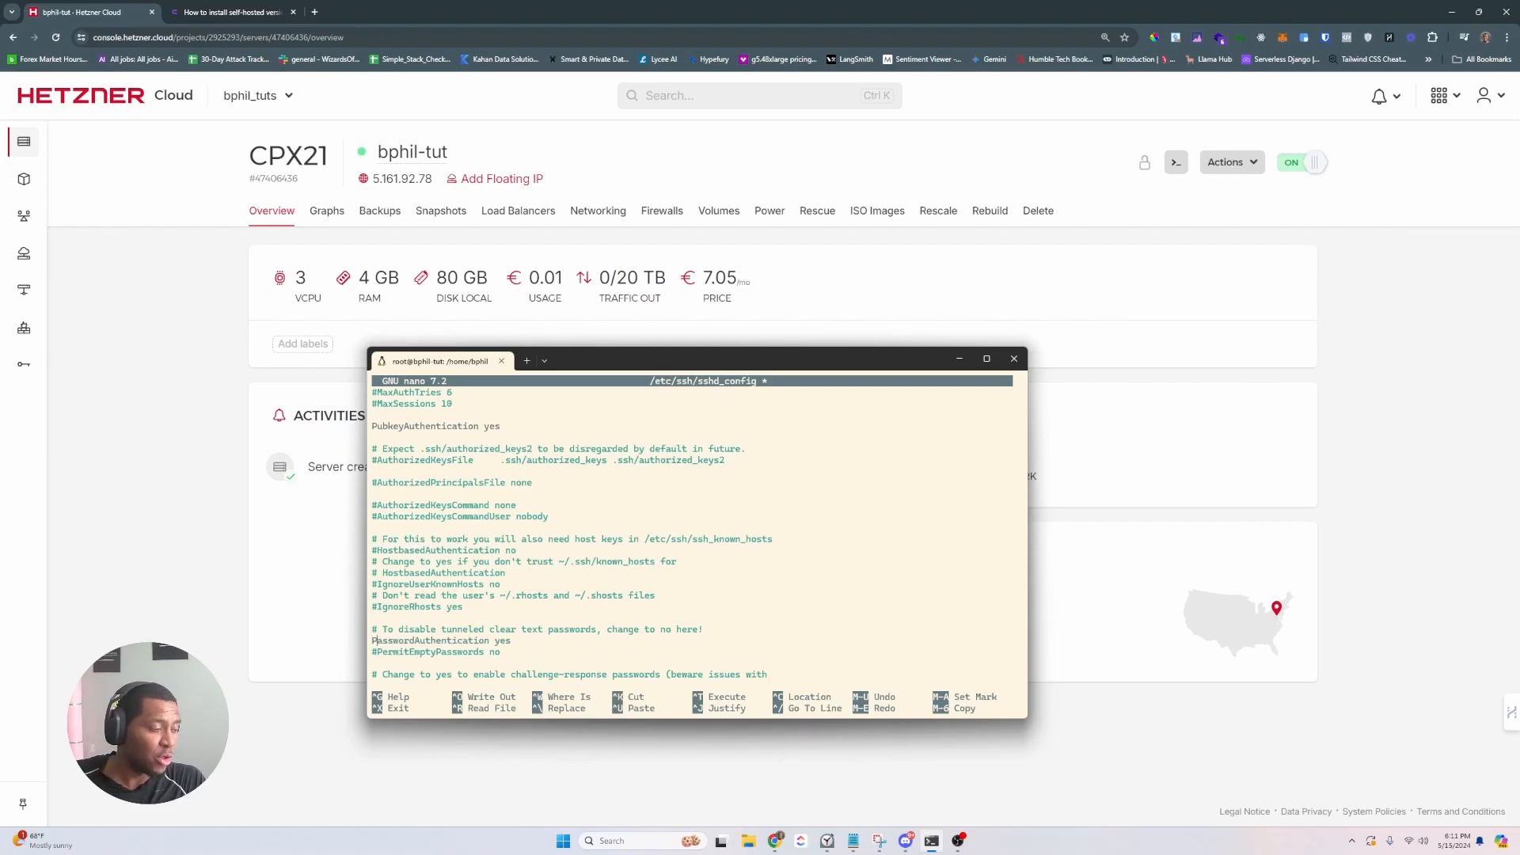
key("BackSpace")
key("BackSpace")
key("BackSpace")
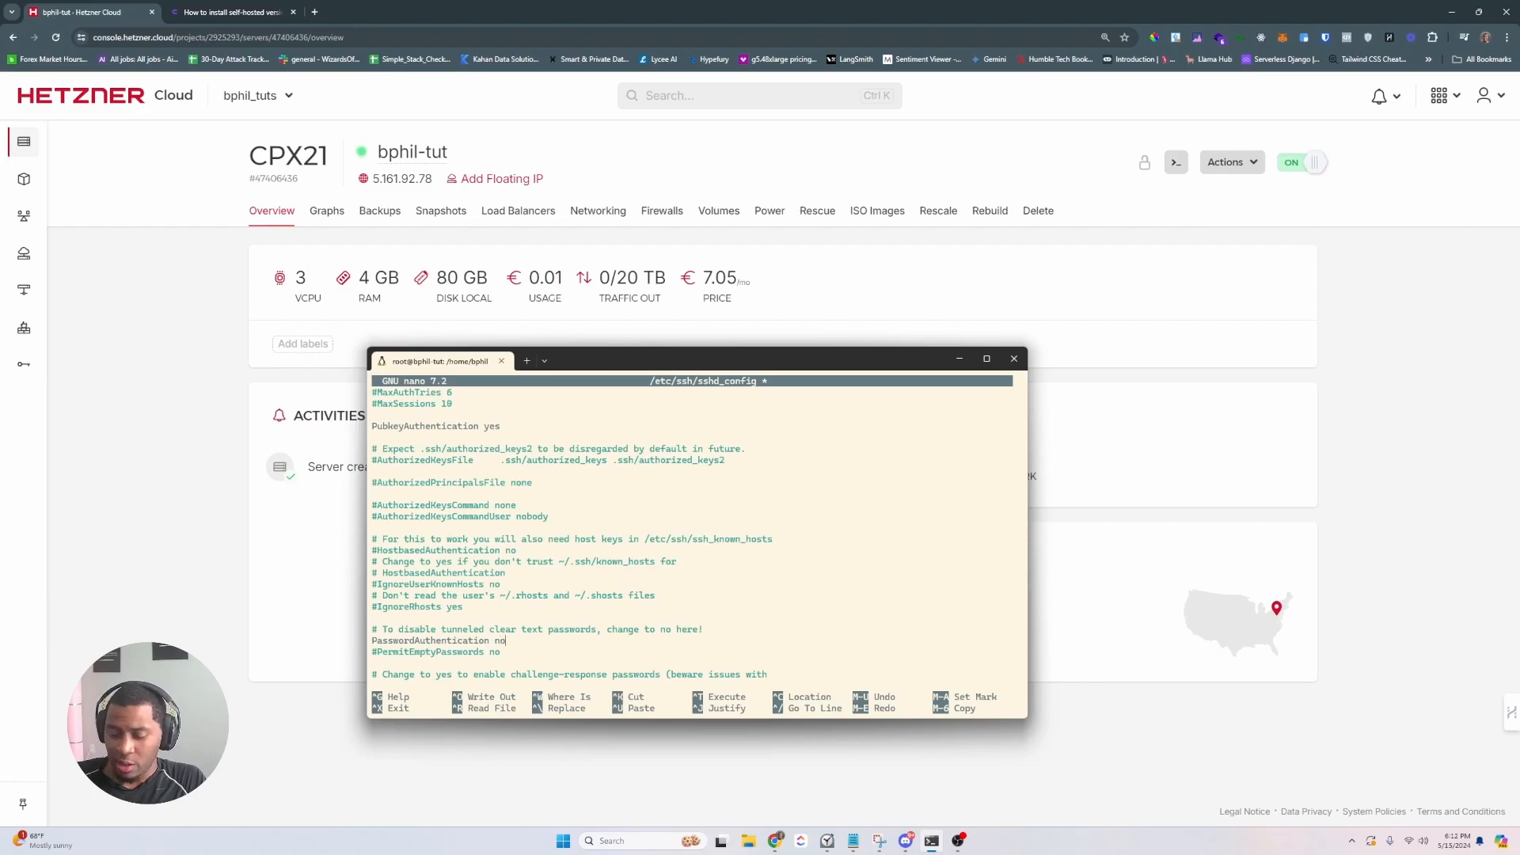
- Save sshd_config, exit nano, and leave the root shell
key("ctrl+x")
key("y")
key("Return")
type("exit")
key("Return")
- Close the session and log back into 5.161.92.78 over SSH with the account password
type("exit")
key("Return")
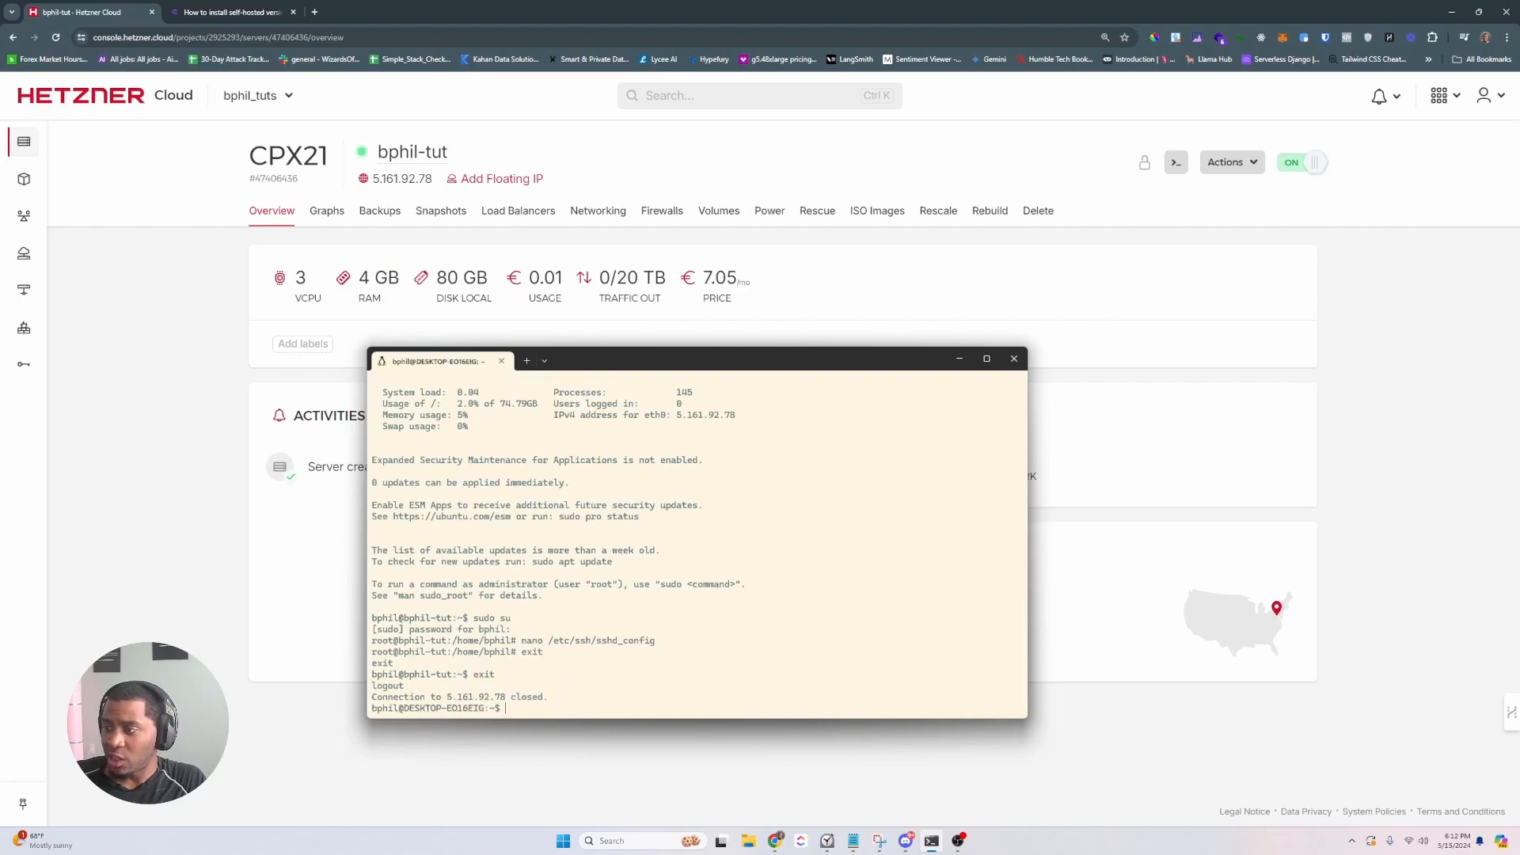
type("ssh-copy-id -i bphil_learn.pub bphil@5.161.92.78")
key("Up")
key("Return")
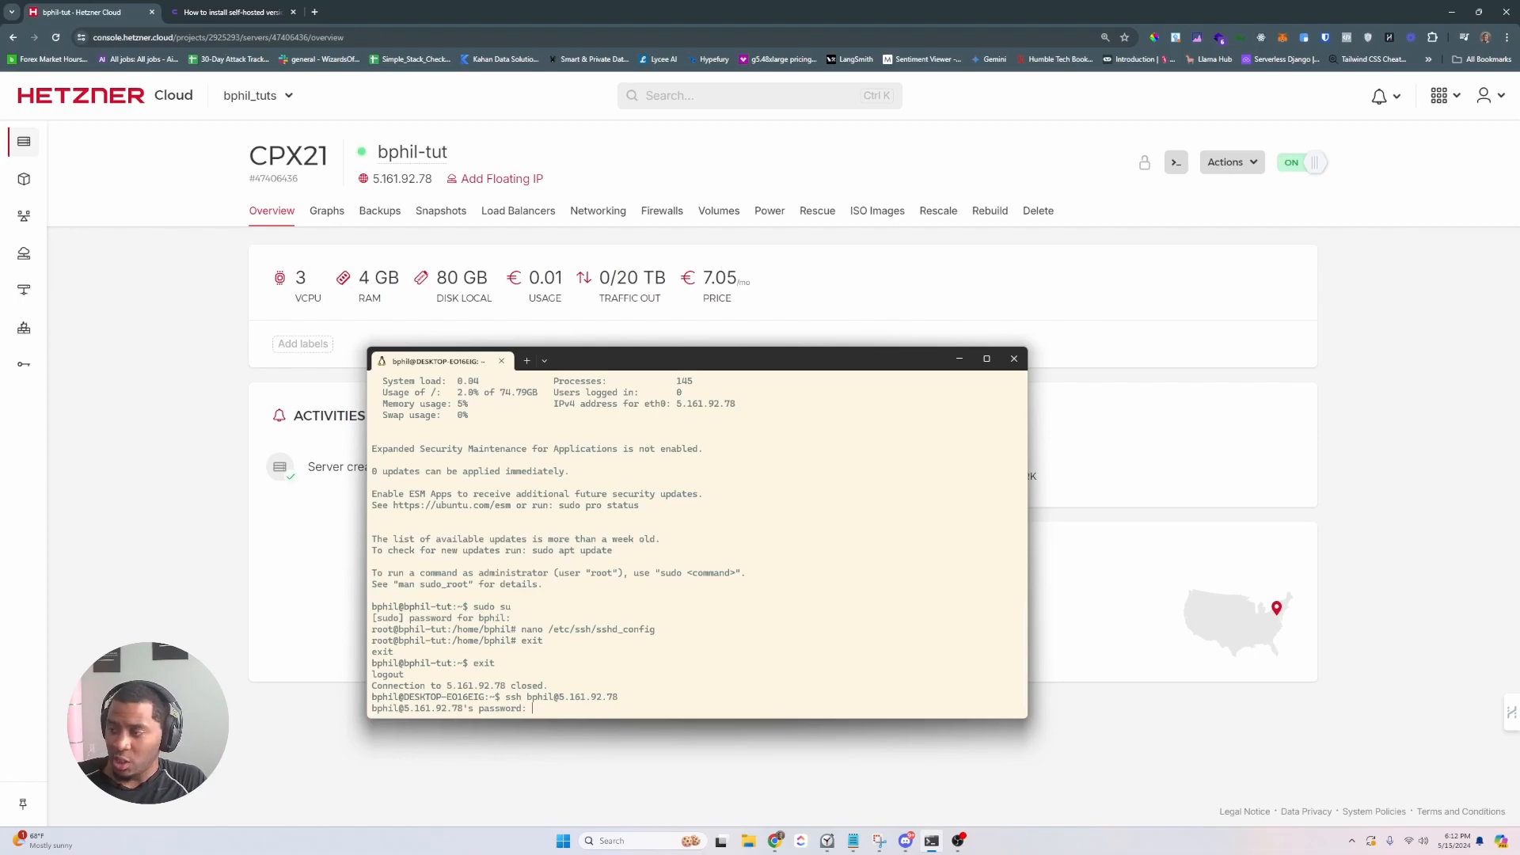
key("Return")
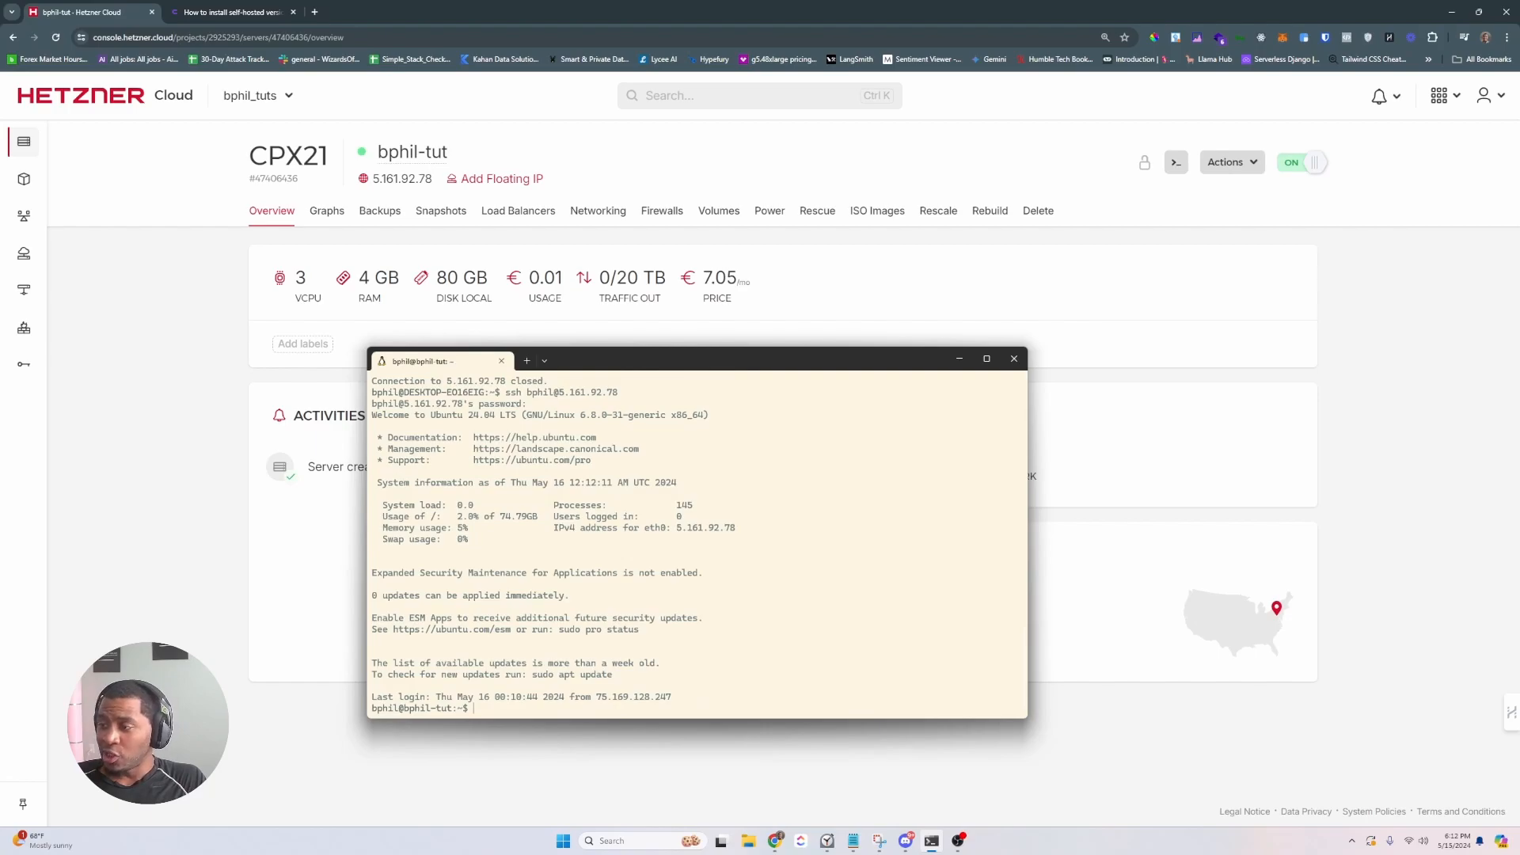
- Run sudo systemctl restart ssh, disconnect, and confirm password login now gets Permission denied (publickey)
type("sudo sys")
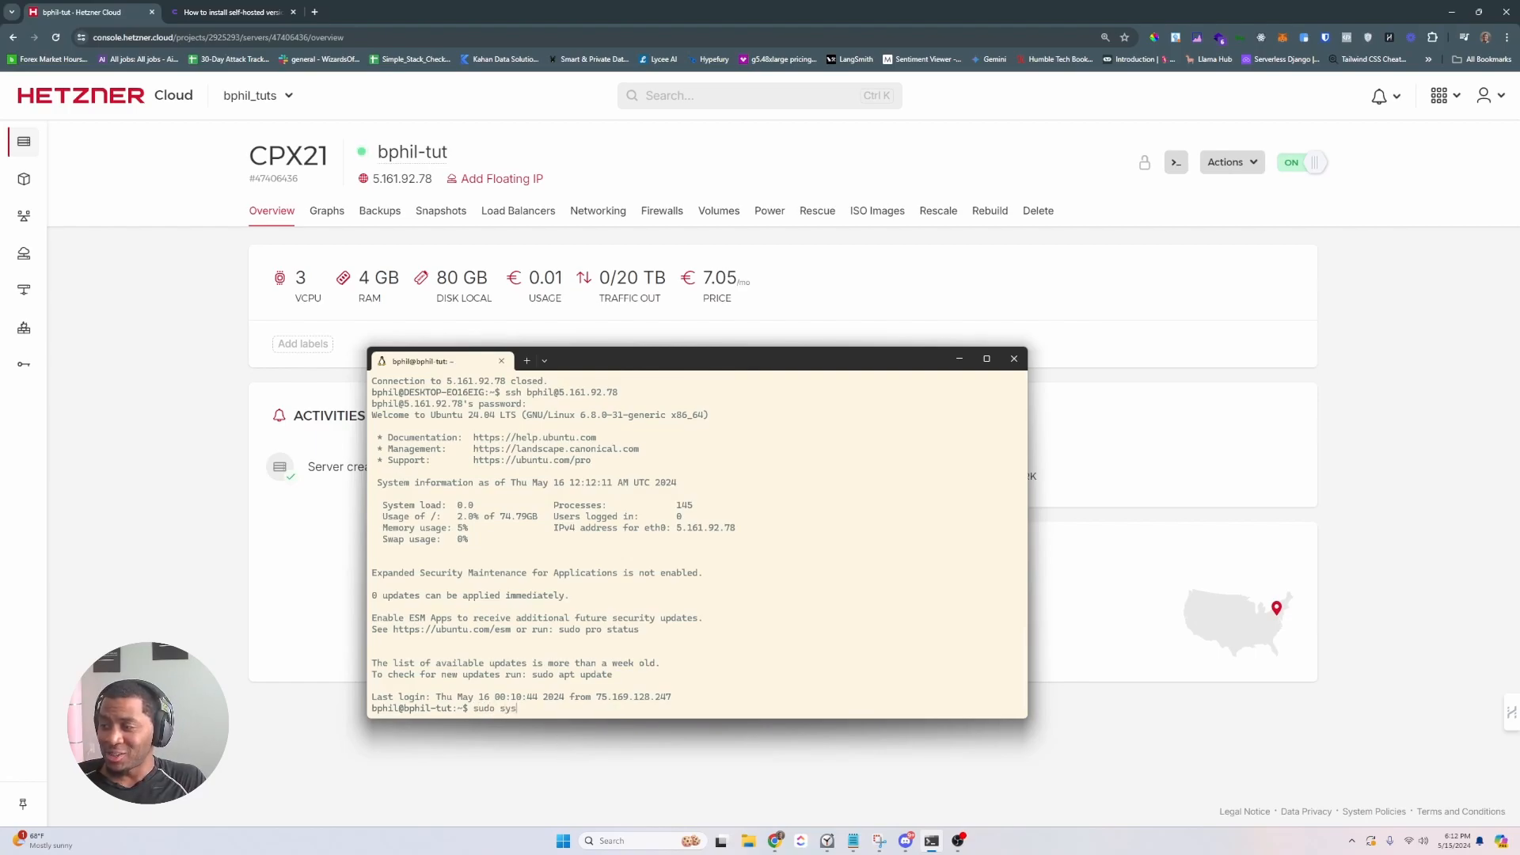
type("temctl restart ssh")
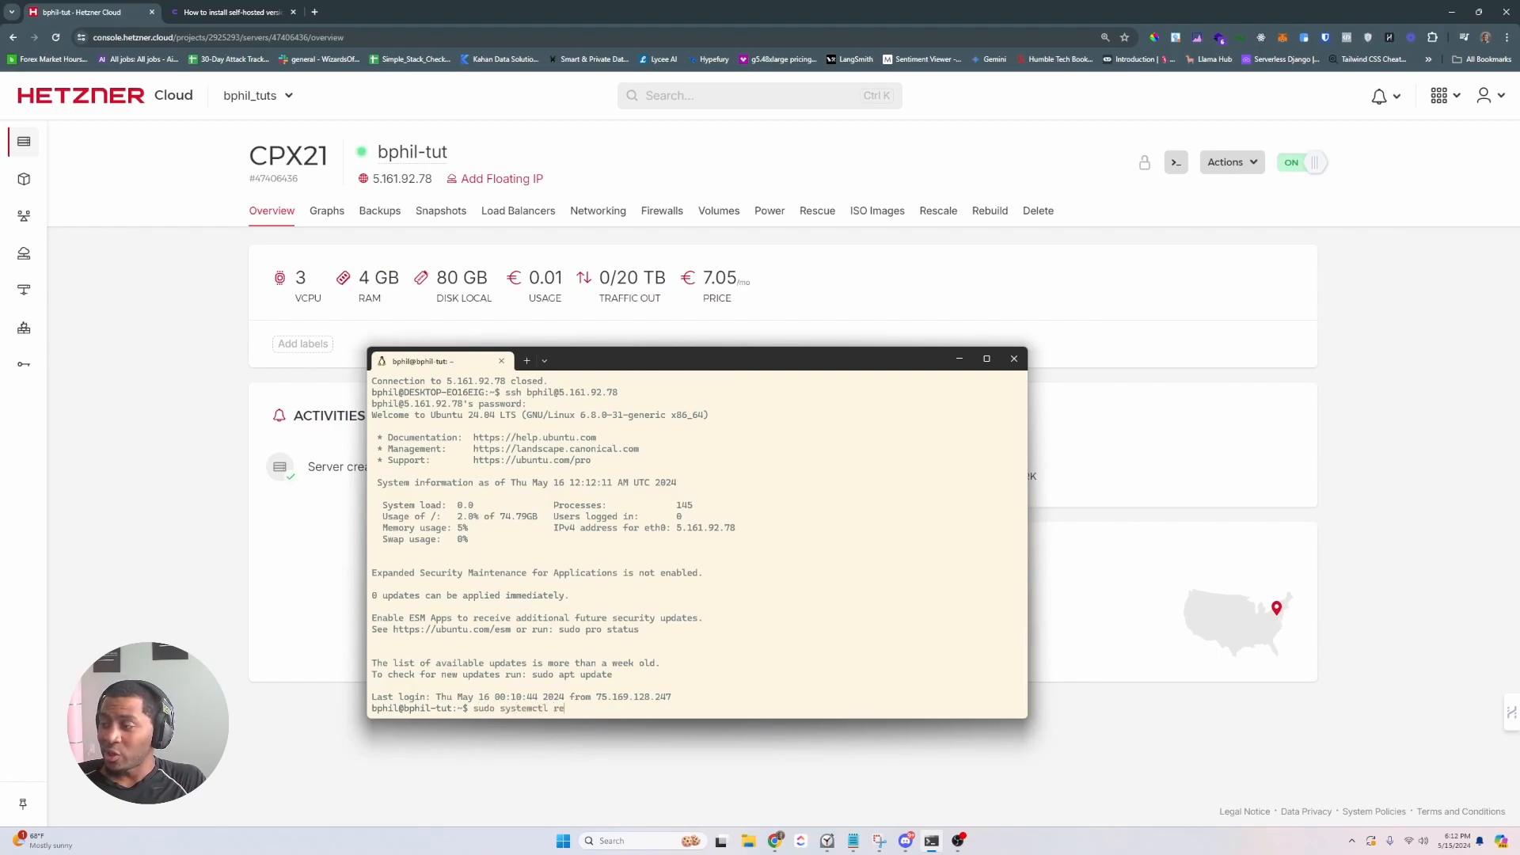
key("Return")
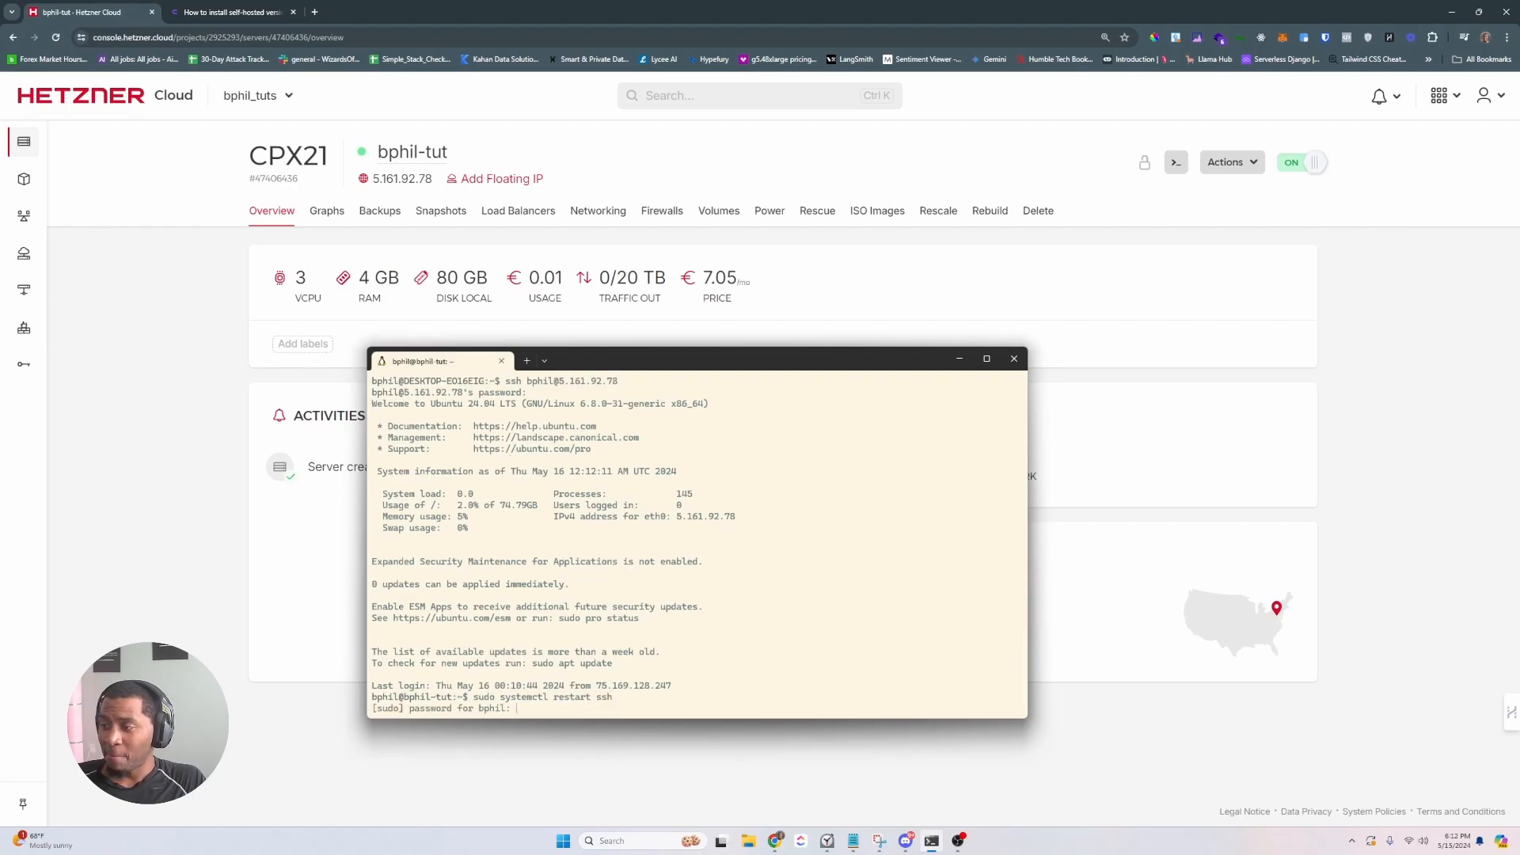
key("Return")
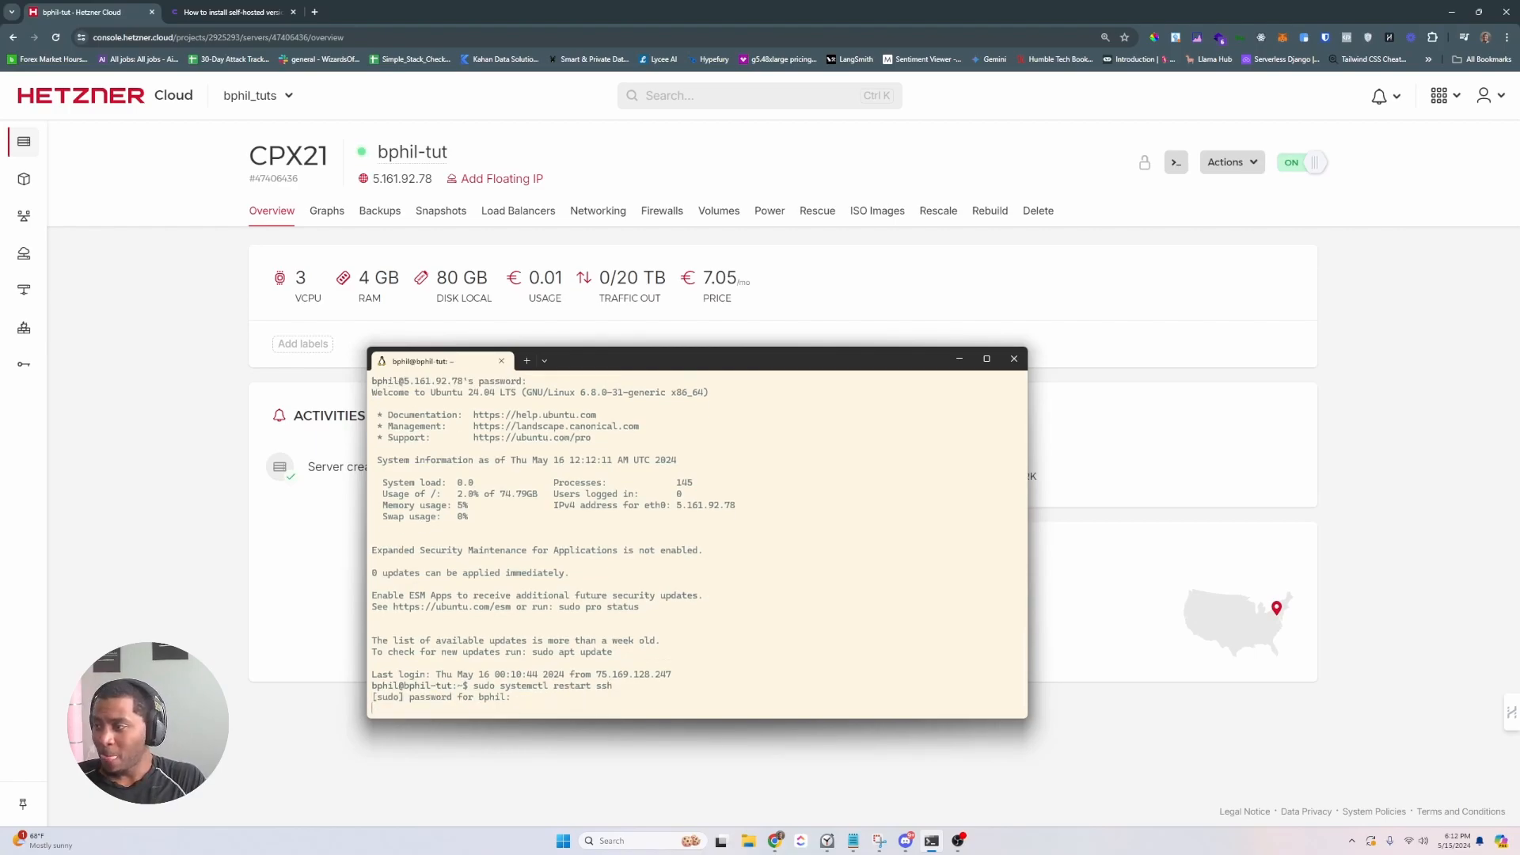
type("exit")
key("Return")
key("Up")
key("Up")
key("Return")
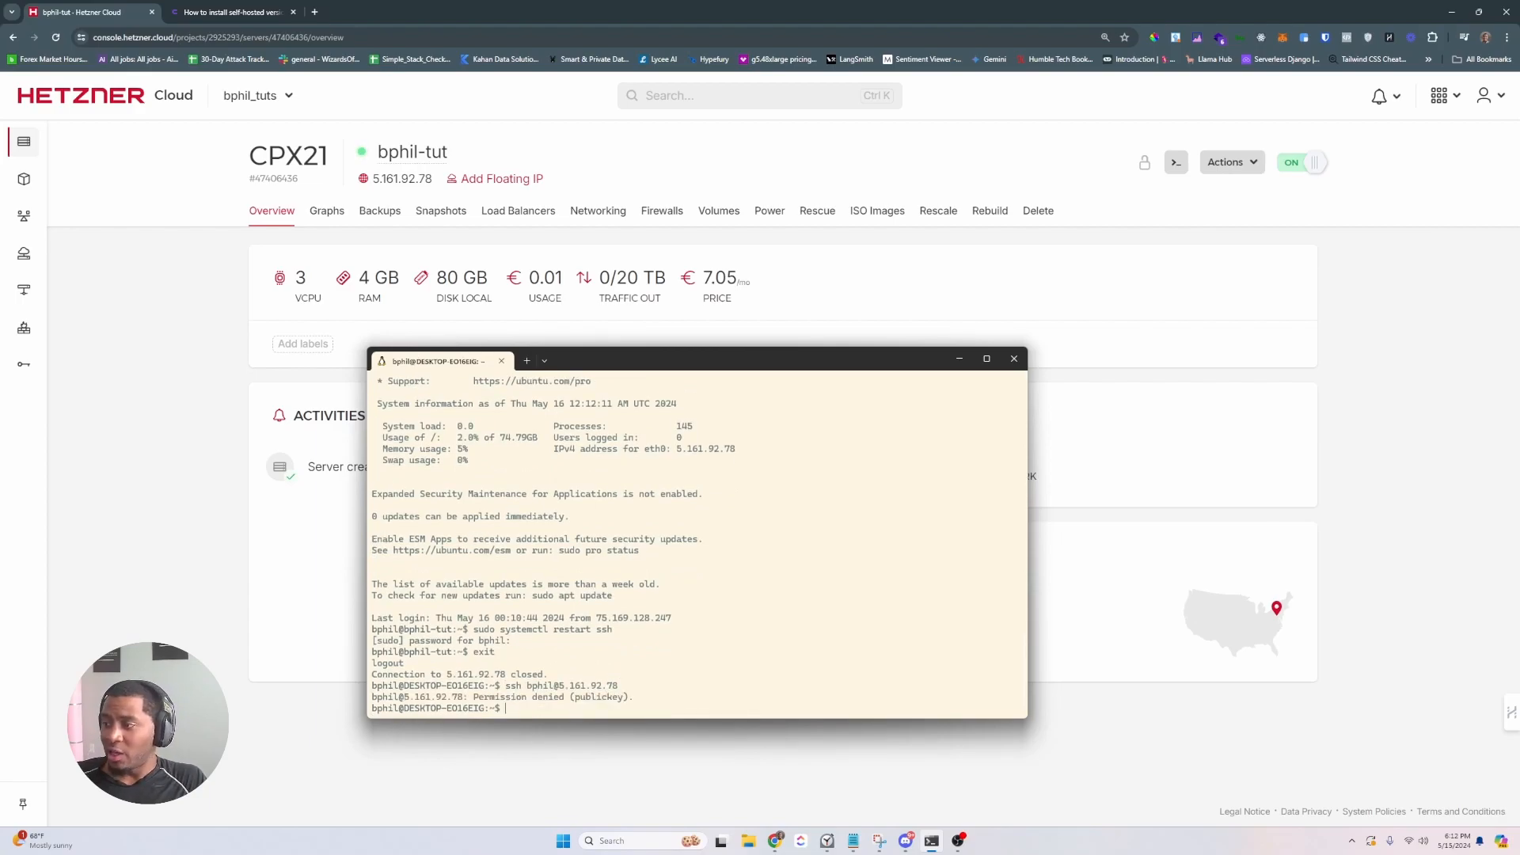
- Reconnect to the server with the bphil_learn private key and clear the screen
key("Up")
key("Left")
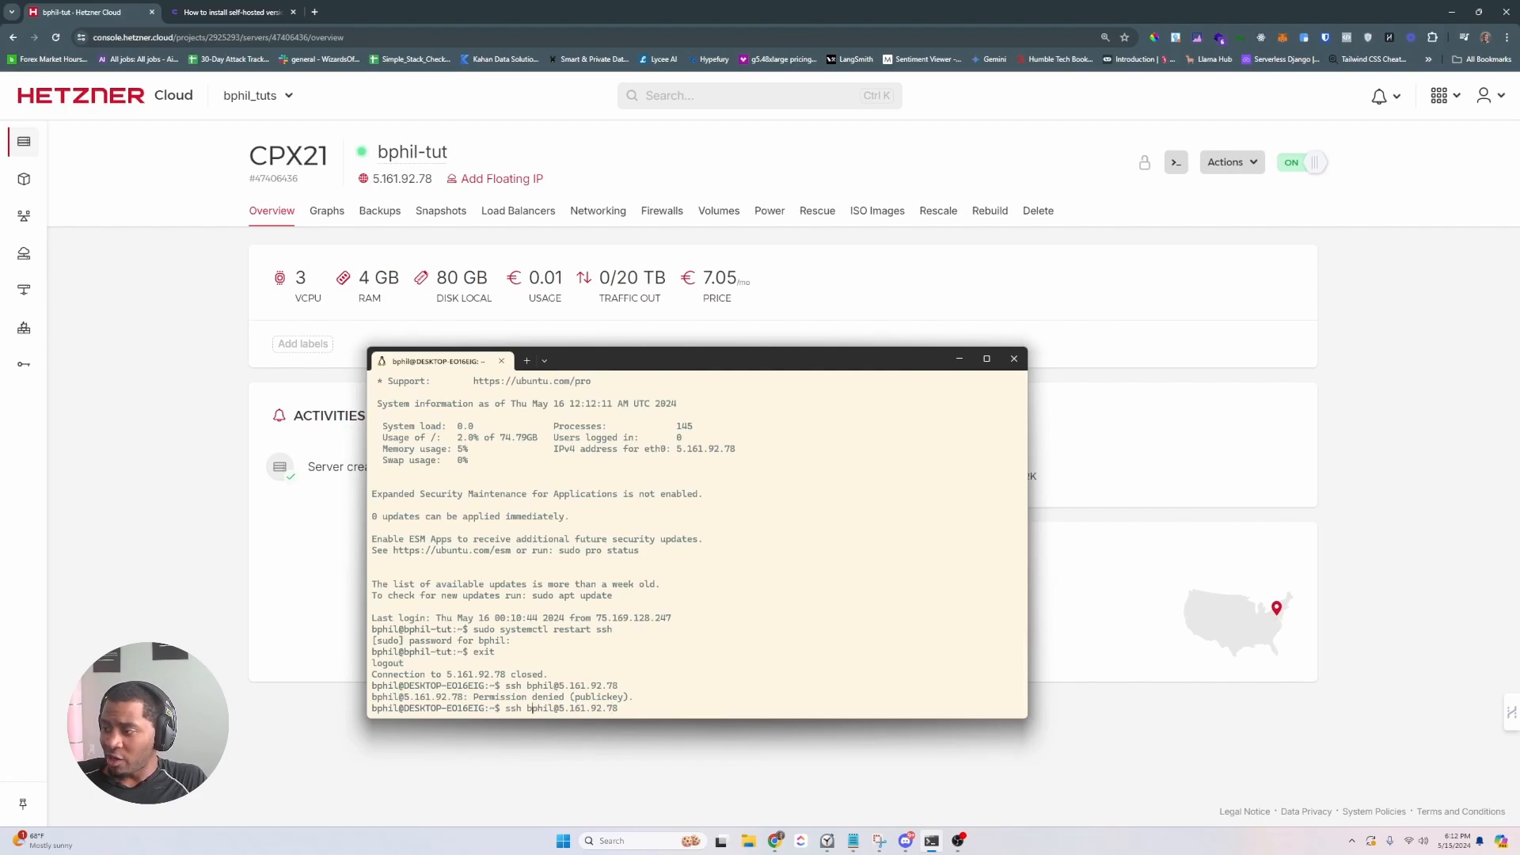
type("-i  ")
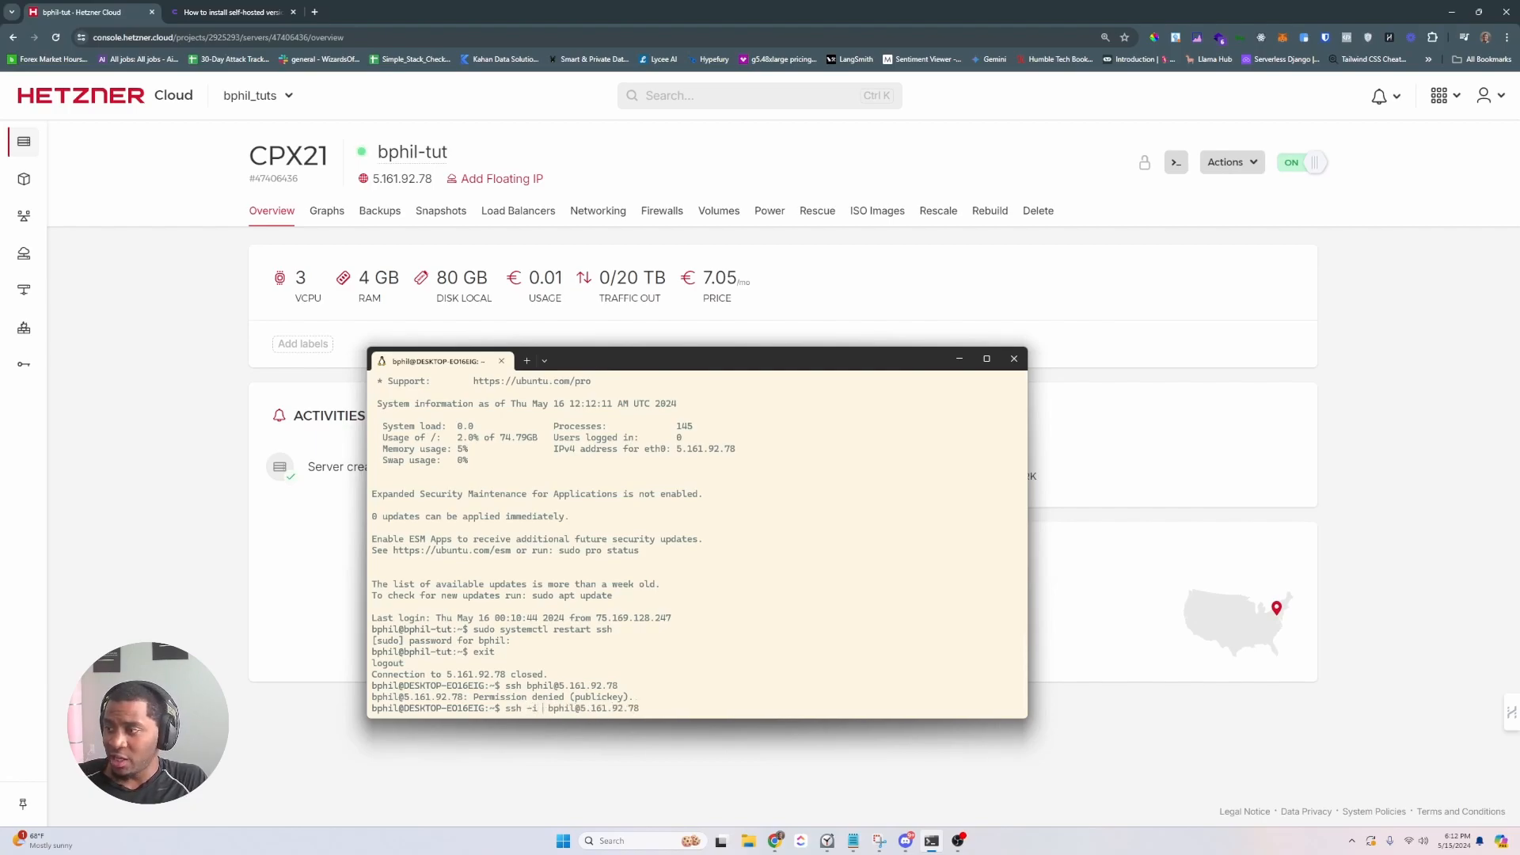
type("bphil_learn")
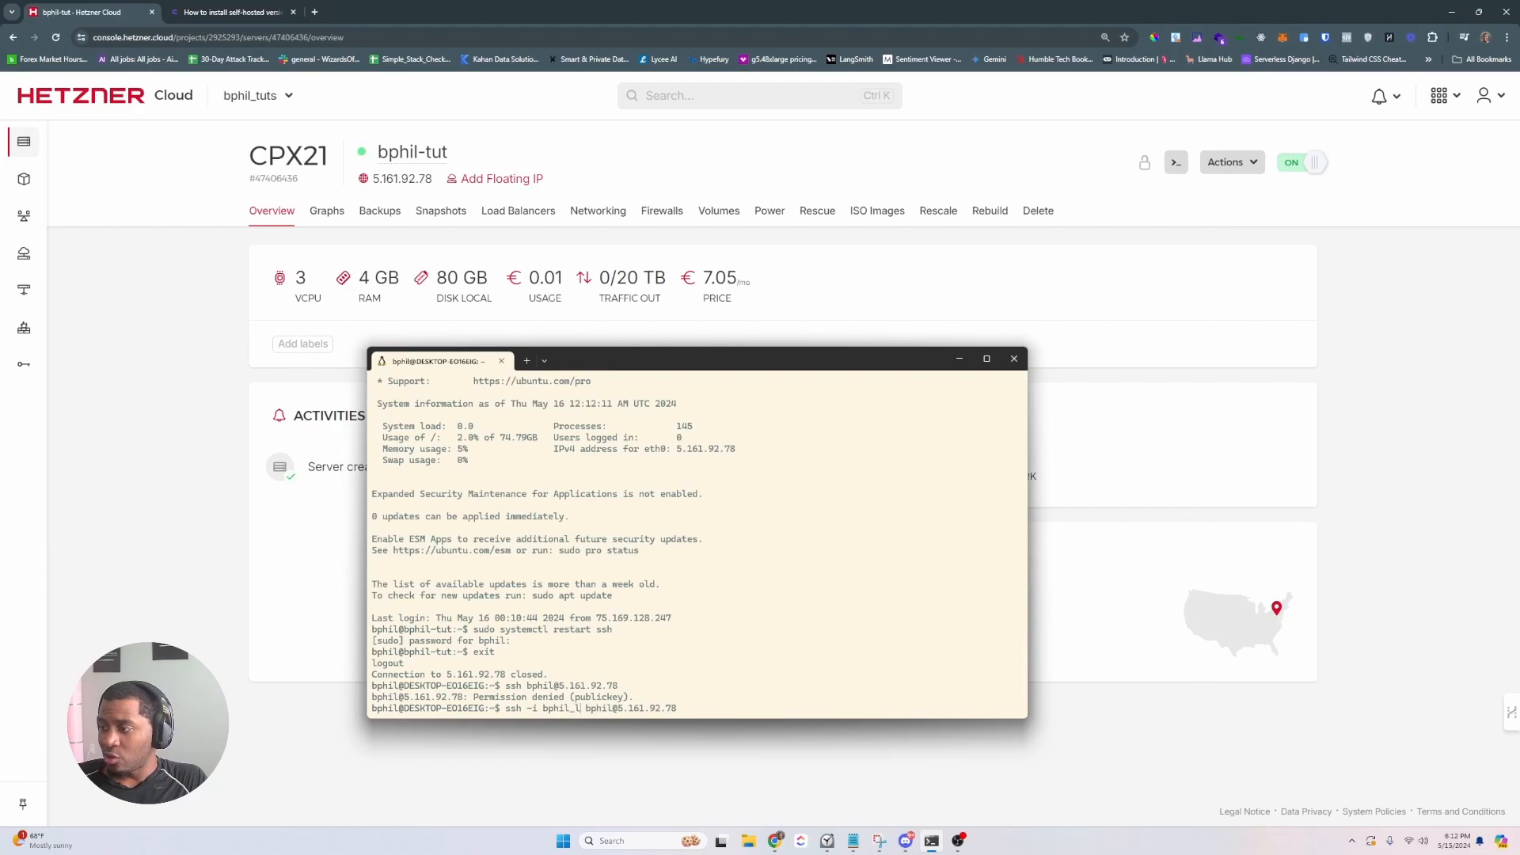
key("Return")
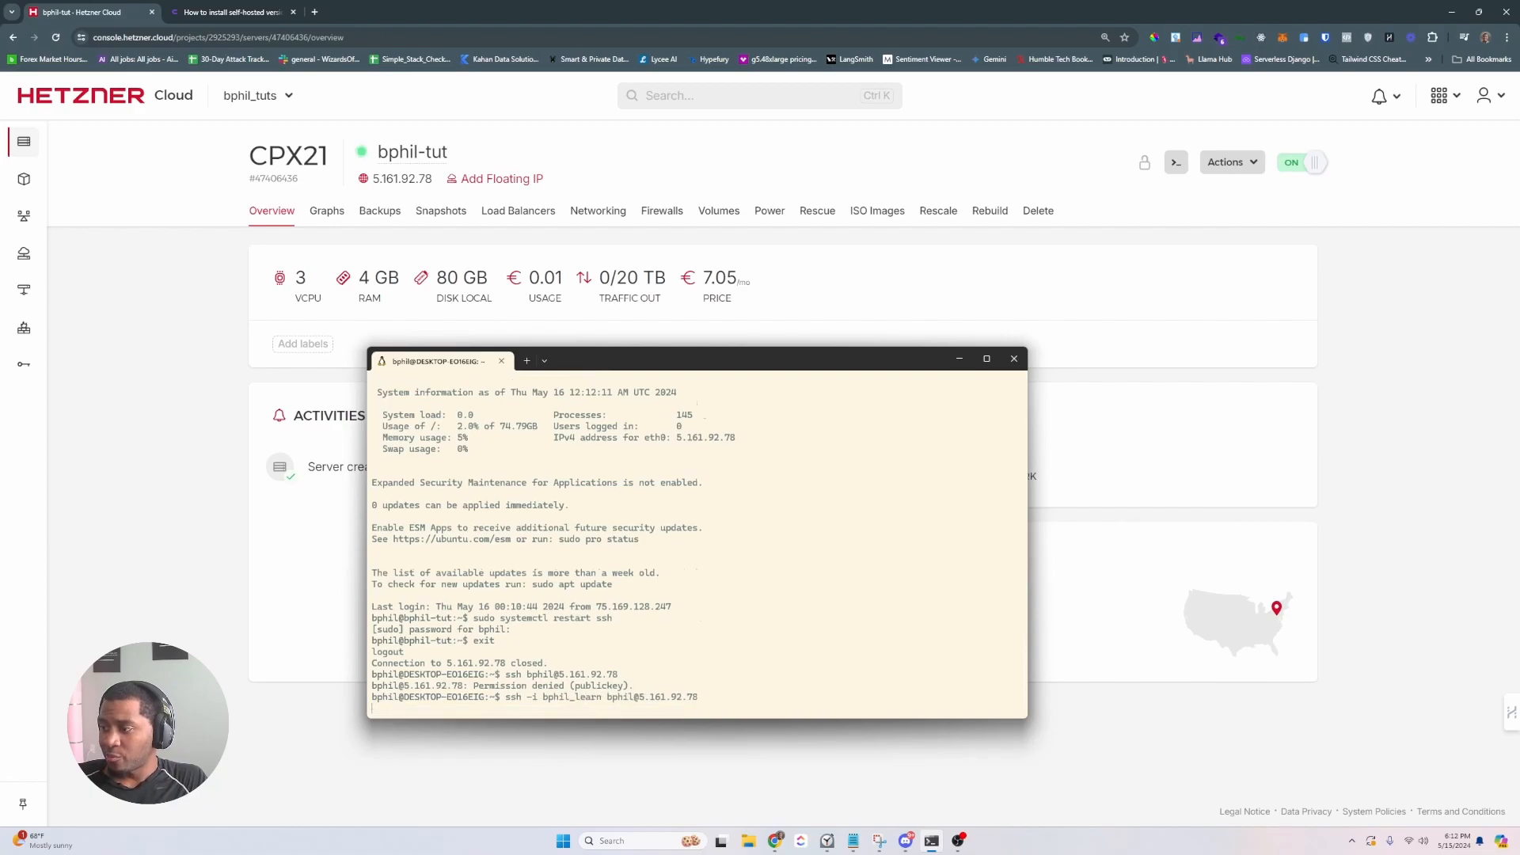
type("clear")
key("Return")
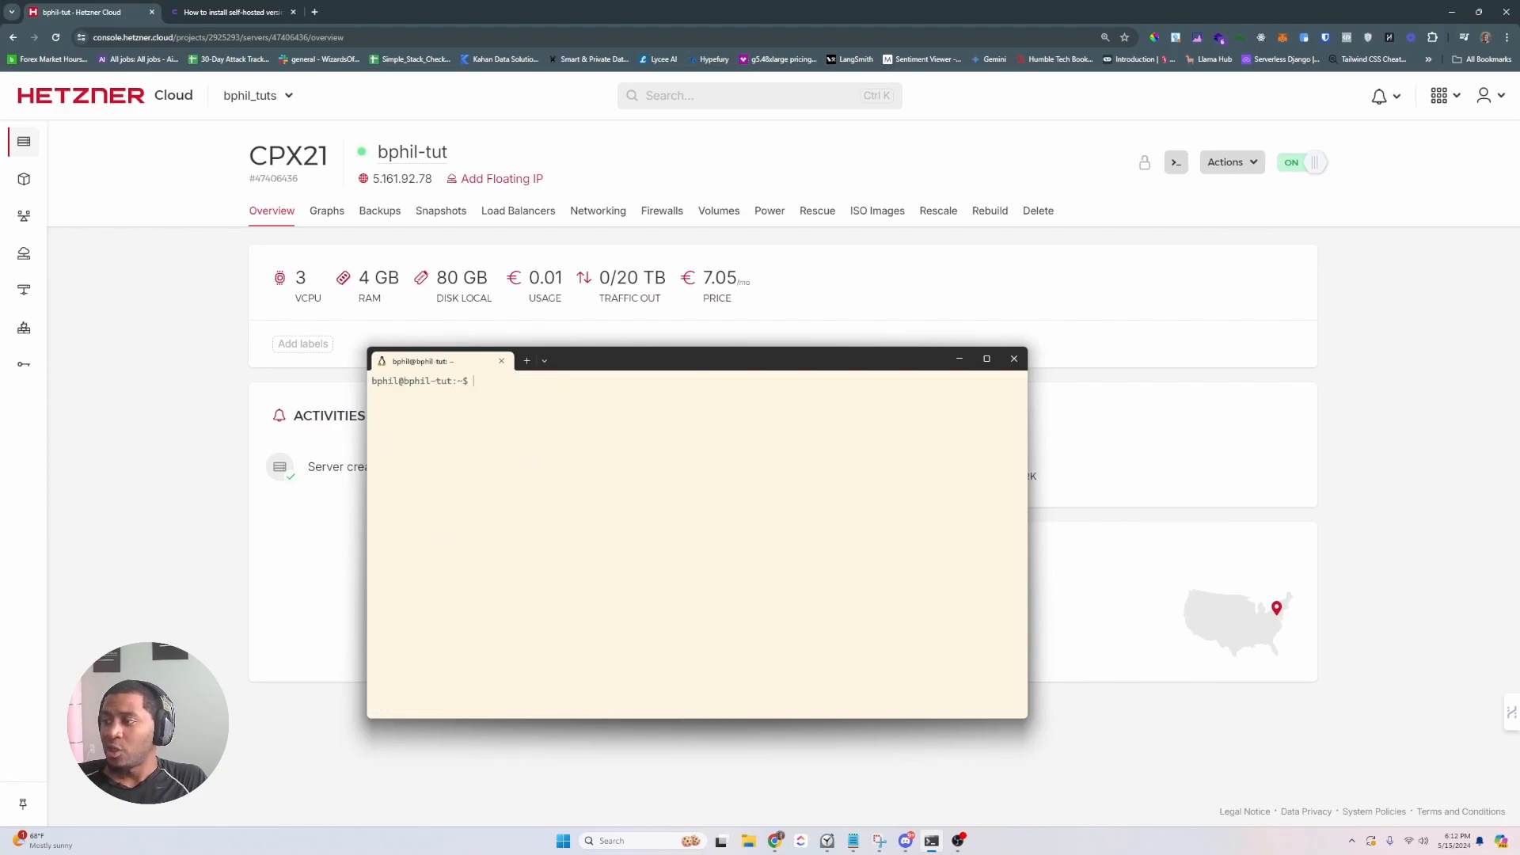
- Switch to a root shell with sudo su and the account password
type("sudo su")
key("Return")
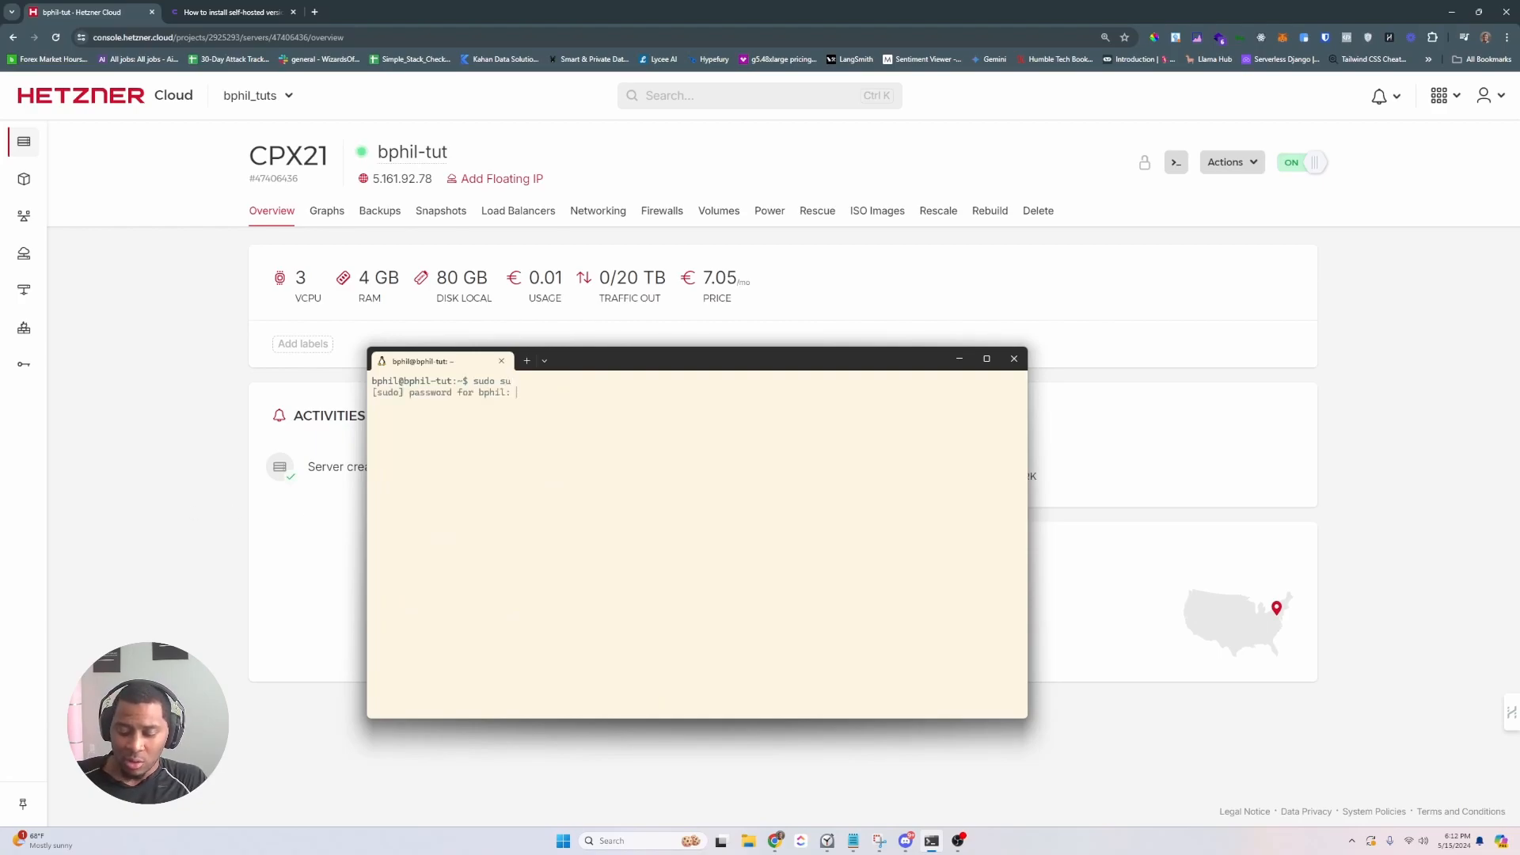
key("Return")
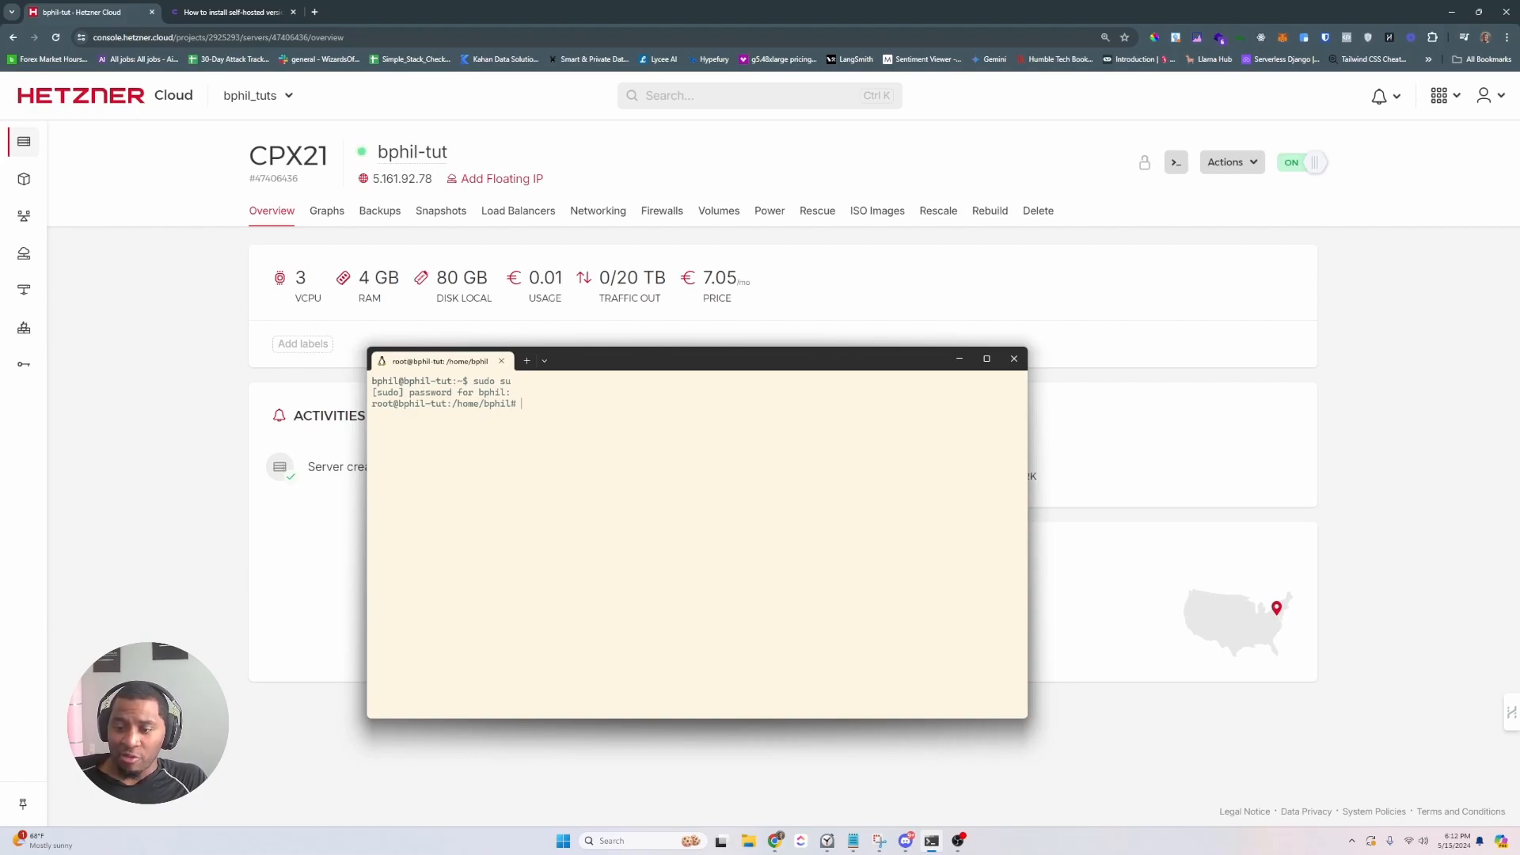
- Copy the Coolify curl install command from the docs and run it in the root terminal
left_click(217, 12)
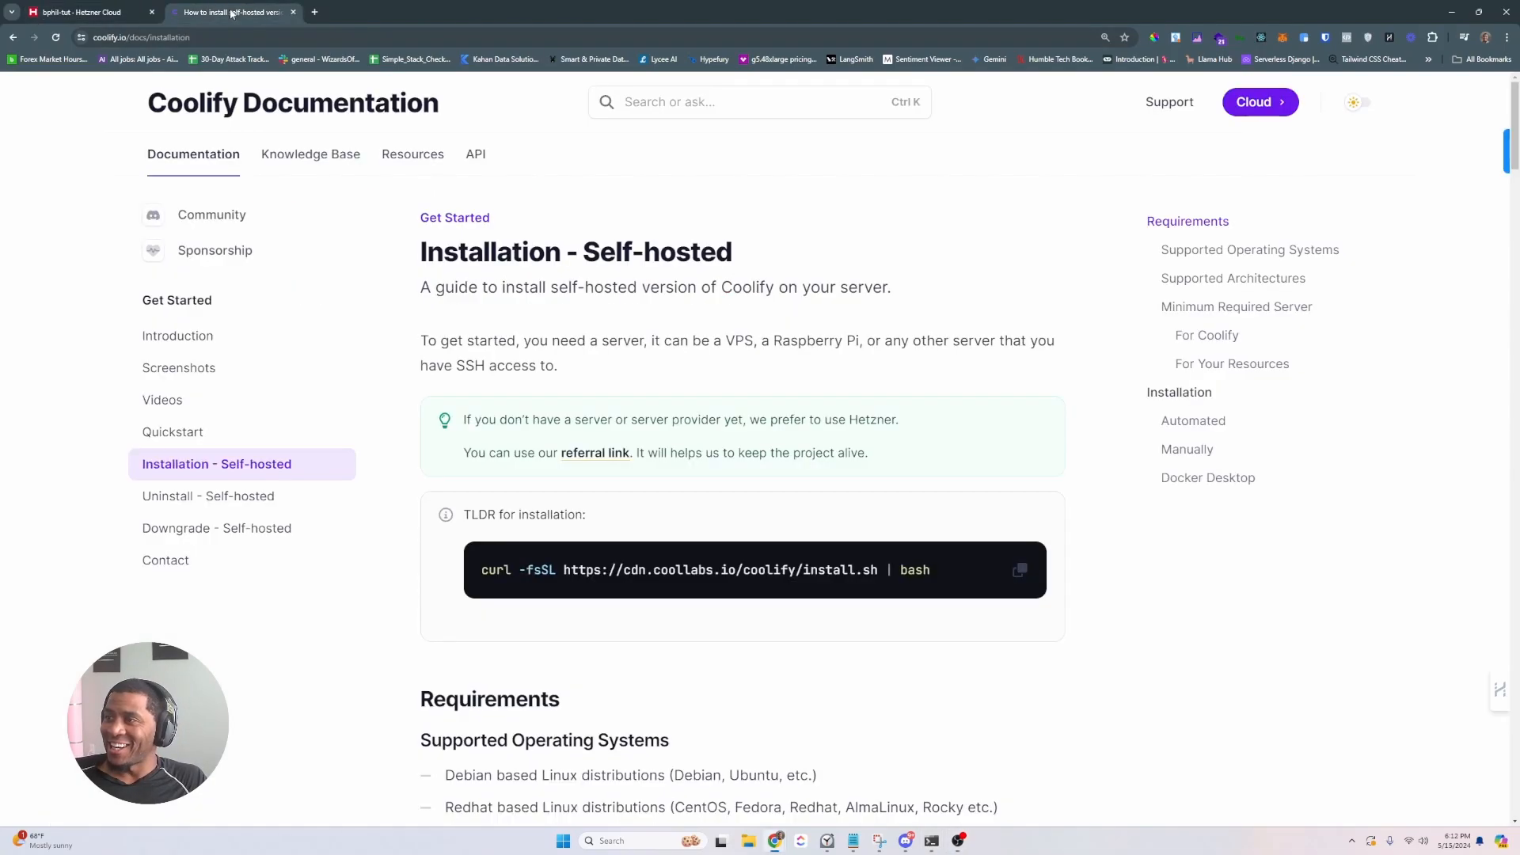
left_click(1020, 570)
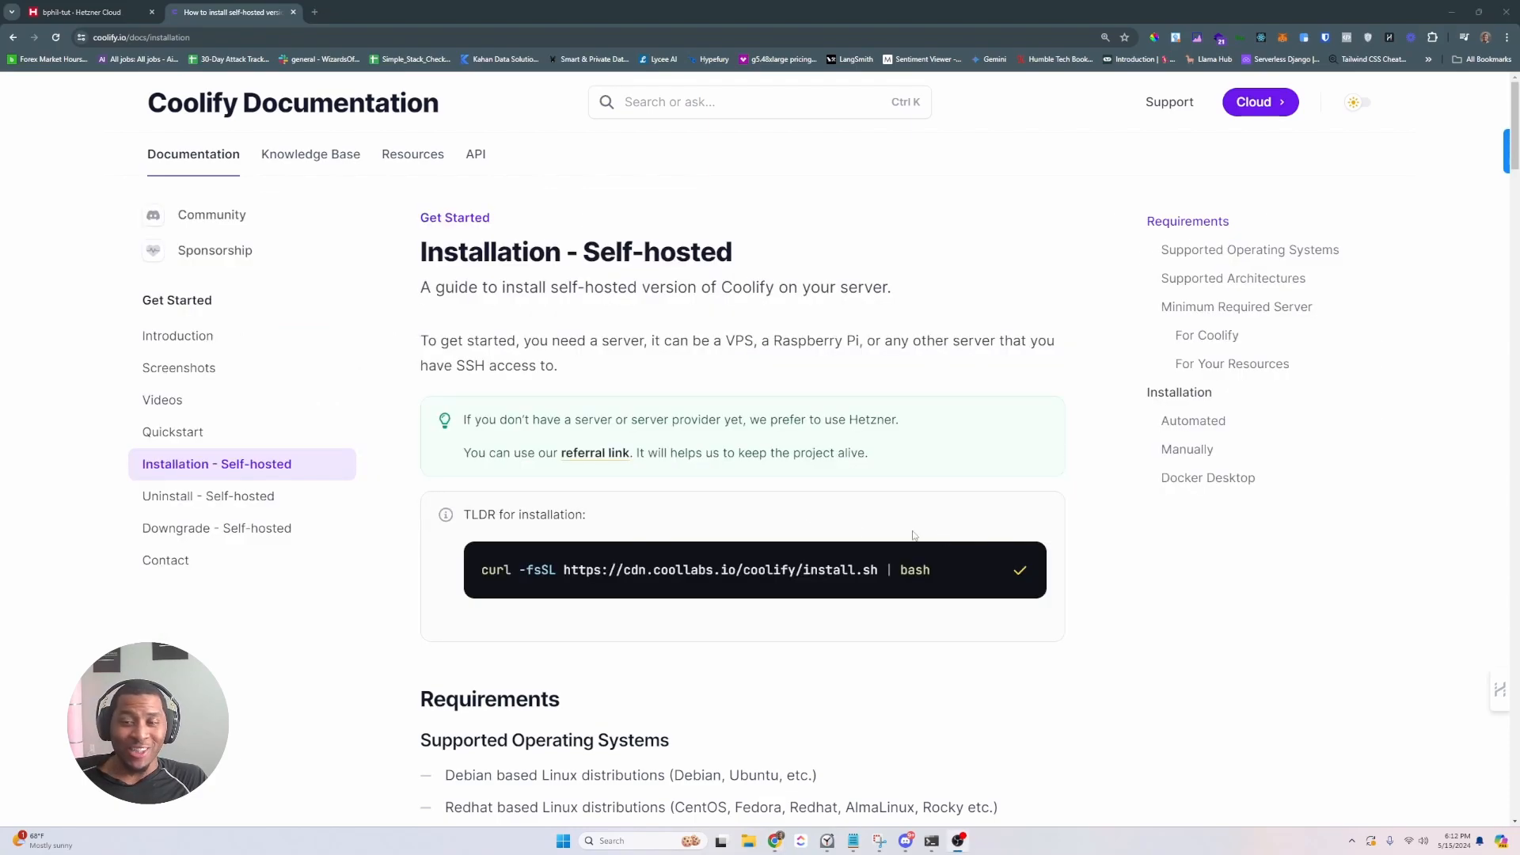
key("alt+Tab")
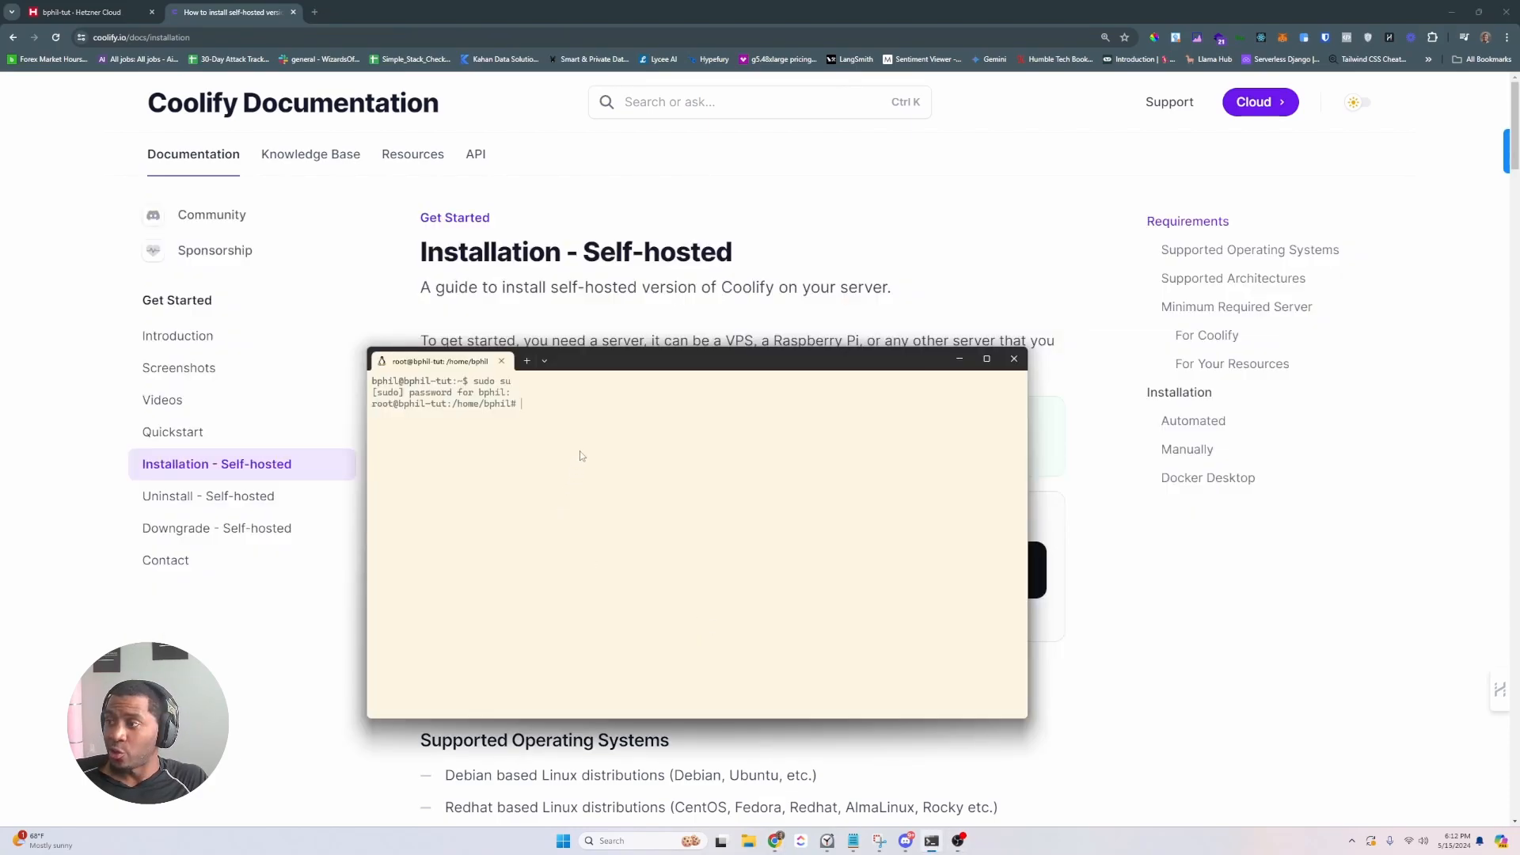
left_click(478, 29)
left_click(1025, 572)
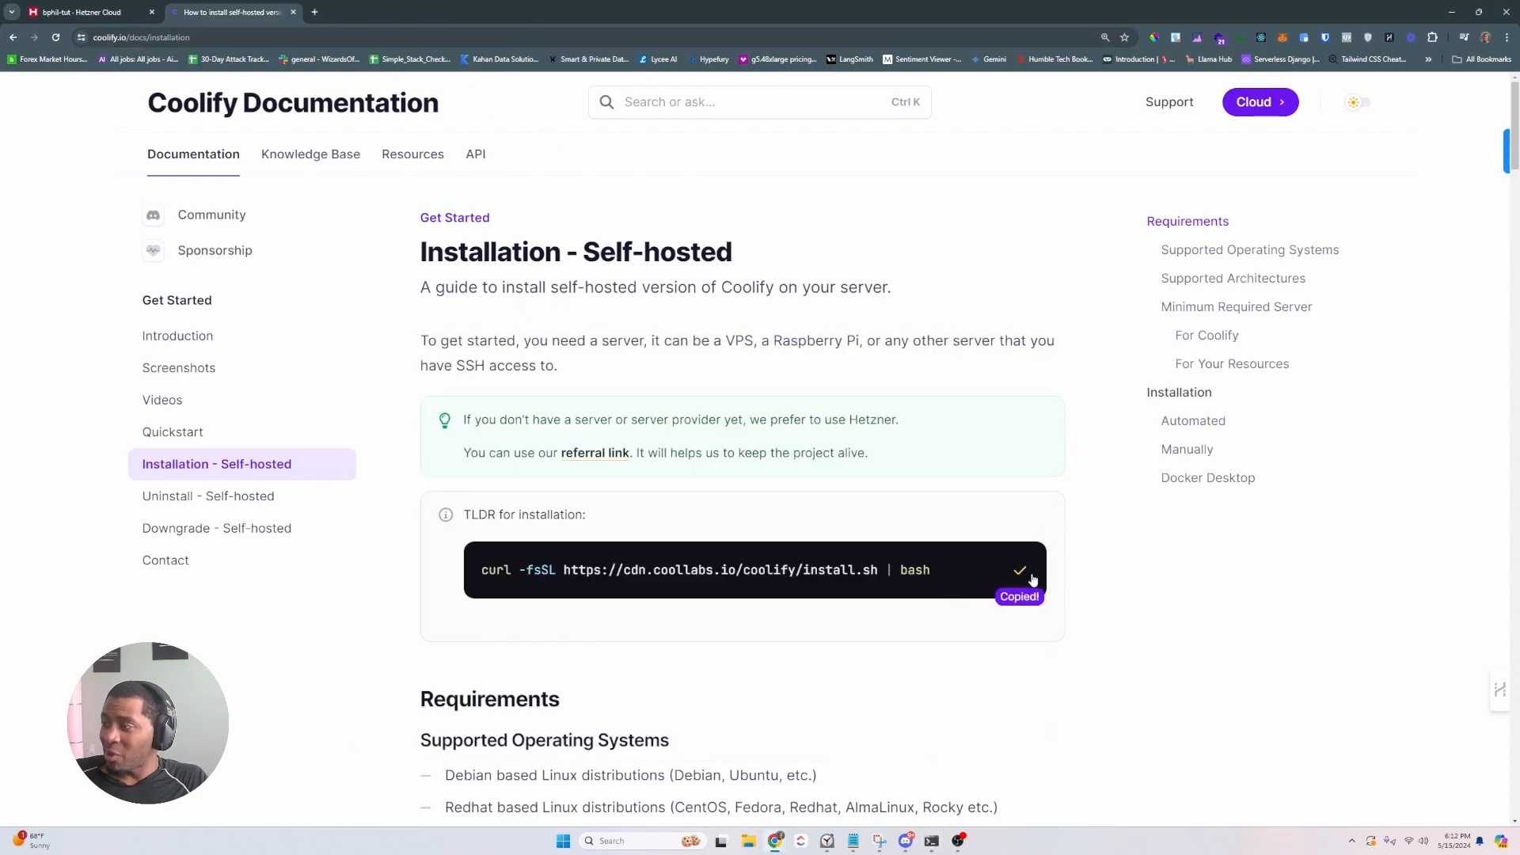
key("alt+Tab")
right_click(663, 447)
key("Return")
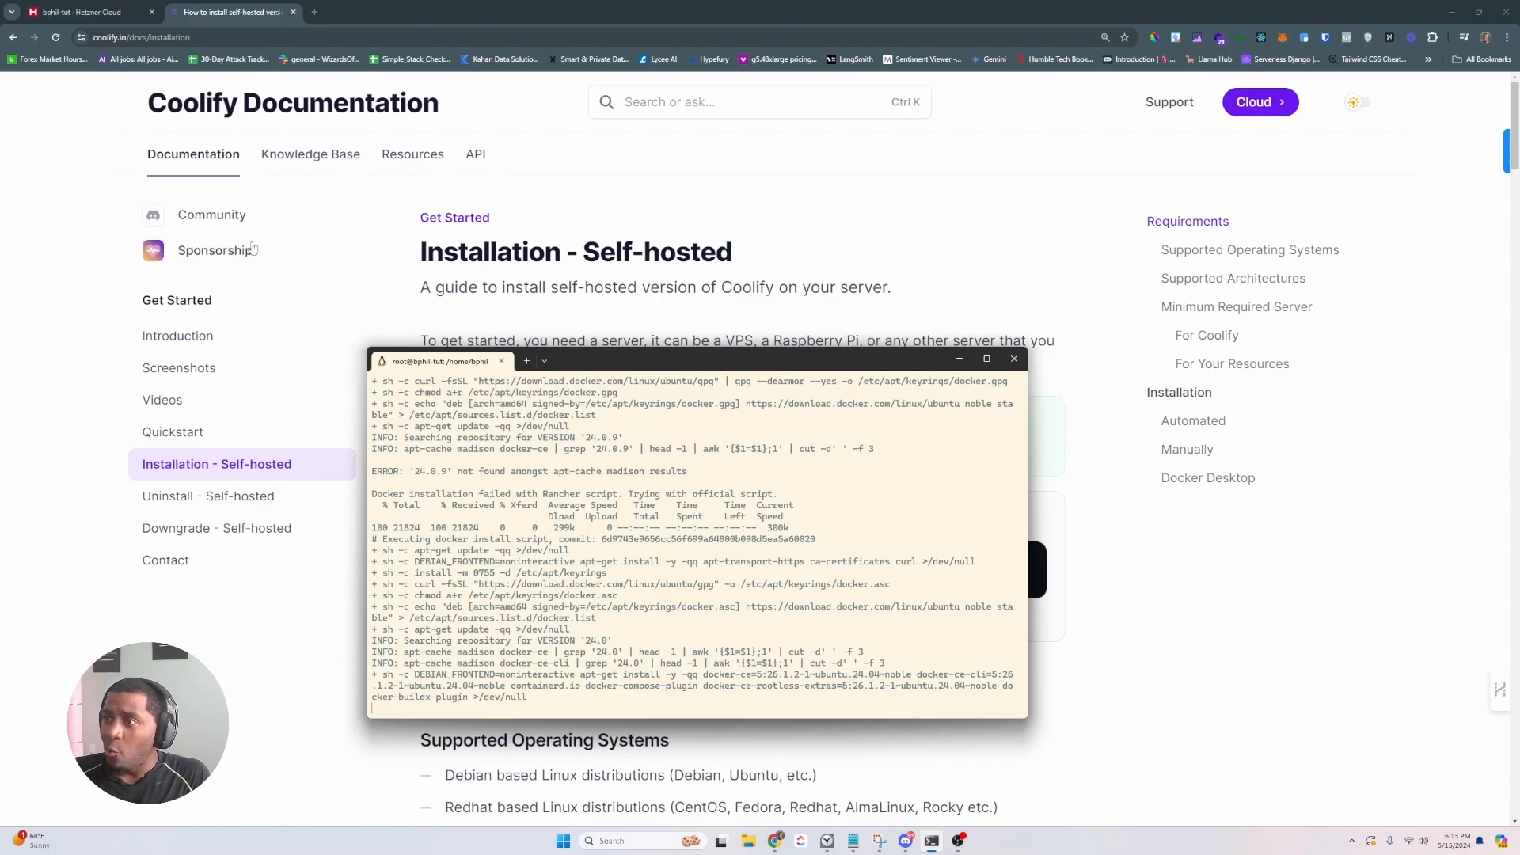
left_click(114, 8)
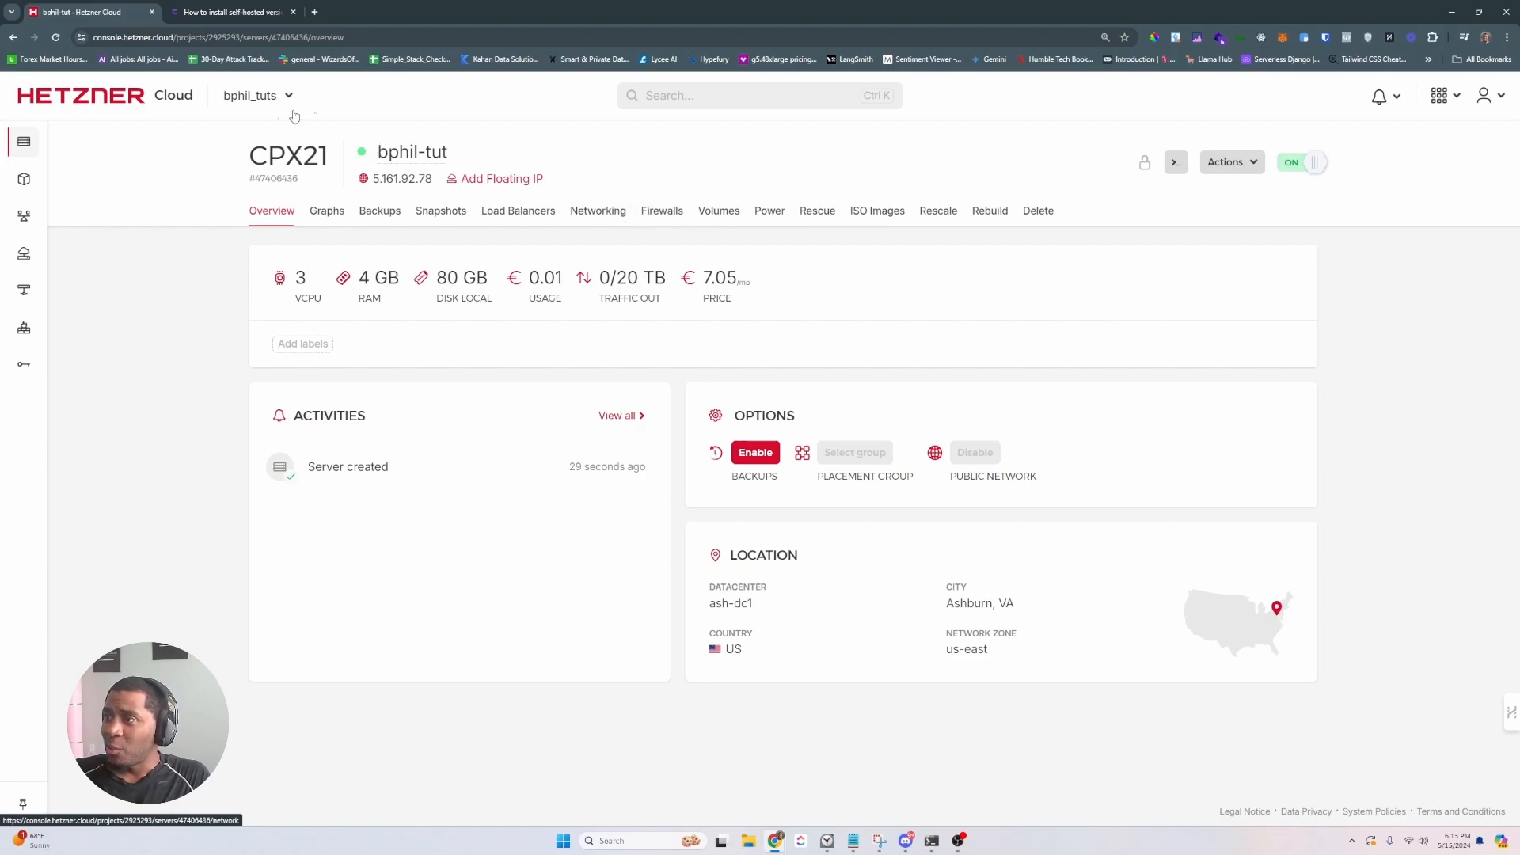
- Start a new Hetzner firewall and add a third inbound rule with its sources cleared
left_click(658, 213)
left_click(355, 417)
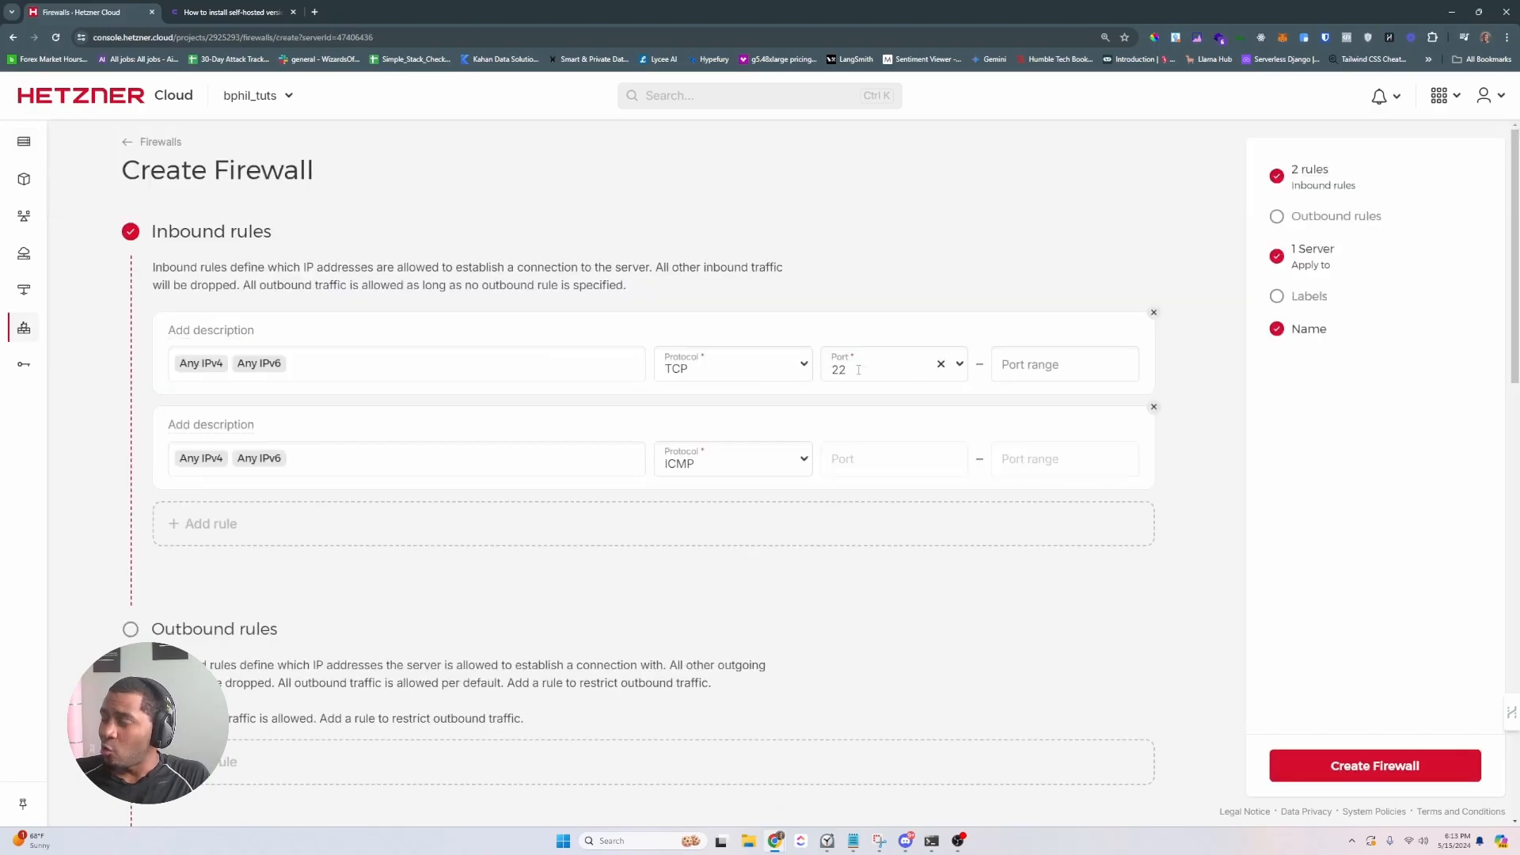
left_click(207, 530)
left_click(244, 544)
key("BackSpace")
key("BackSpace")
key("BackSpace")
key("BackSpace")
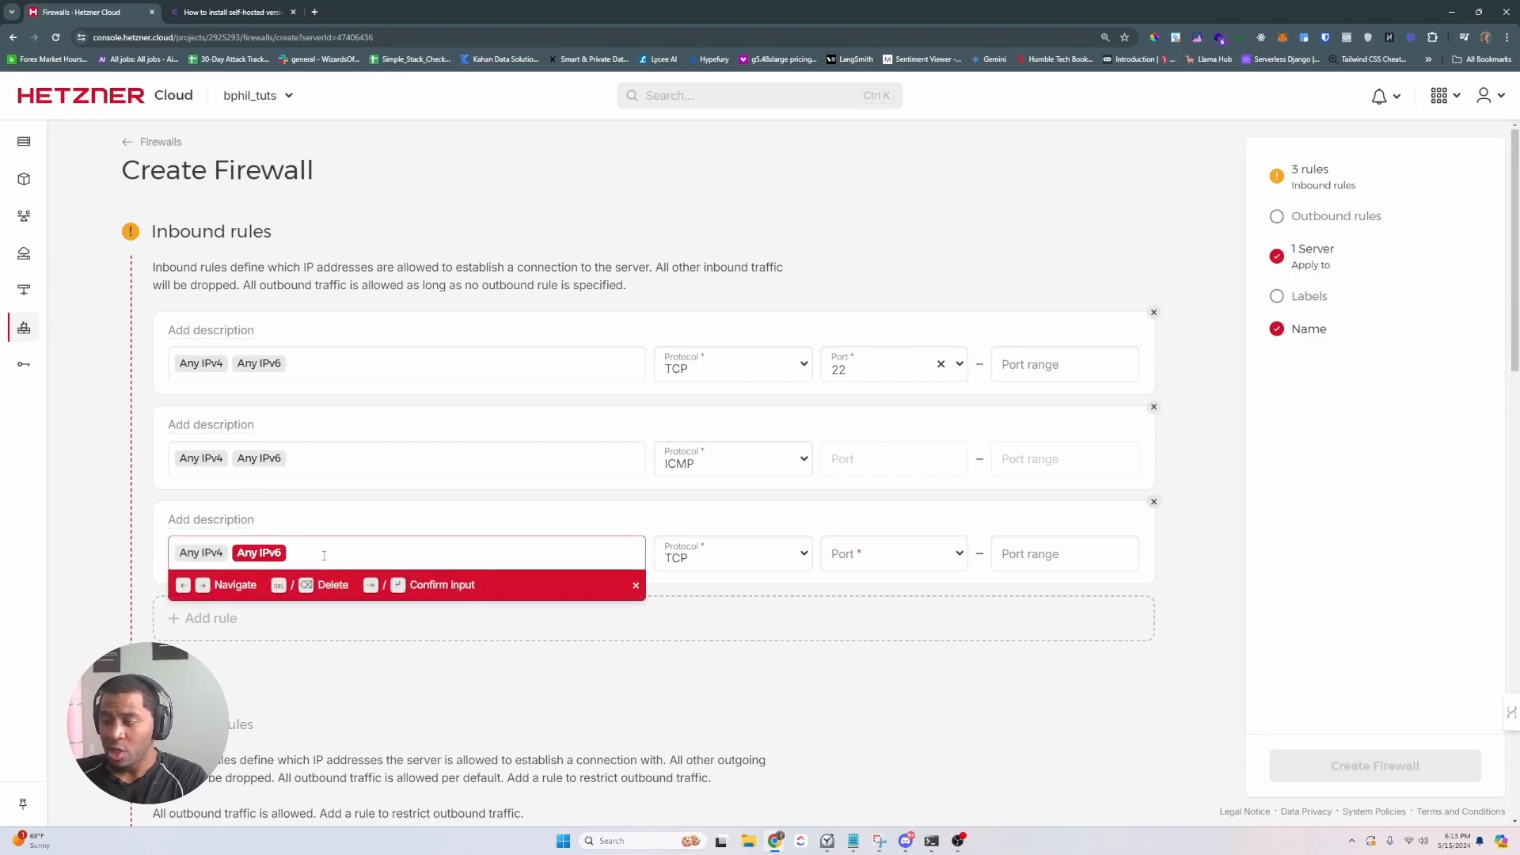
- Search 'what is my ip' in a new tab to find the public IP address
left_click(314, 12)
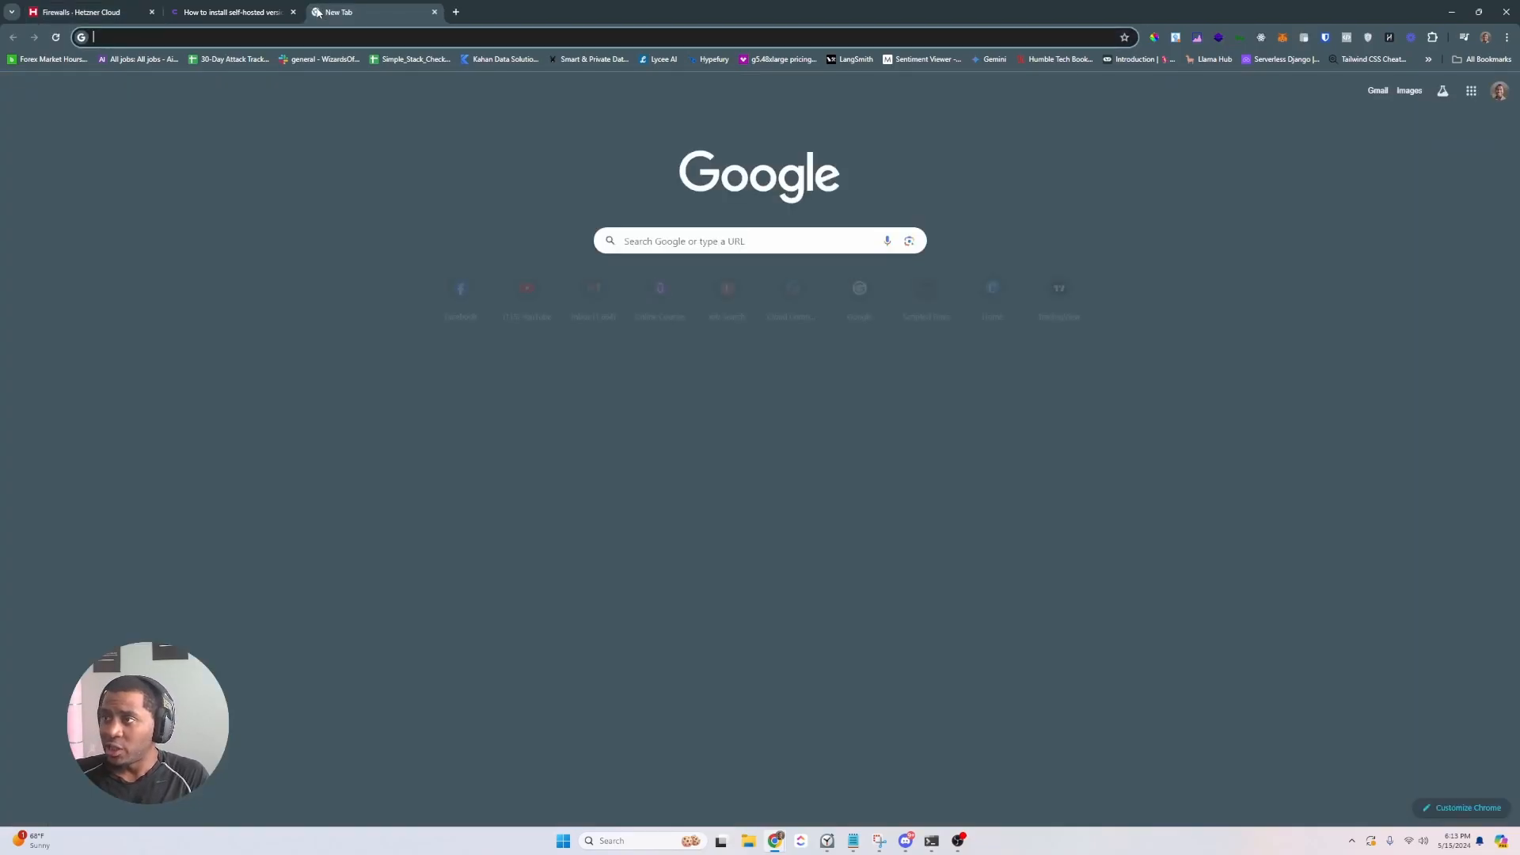
type("what is my ip")
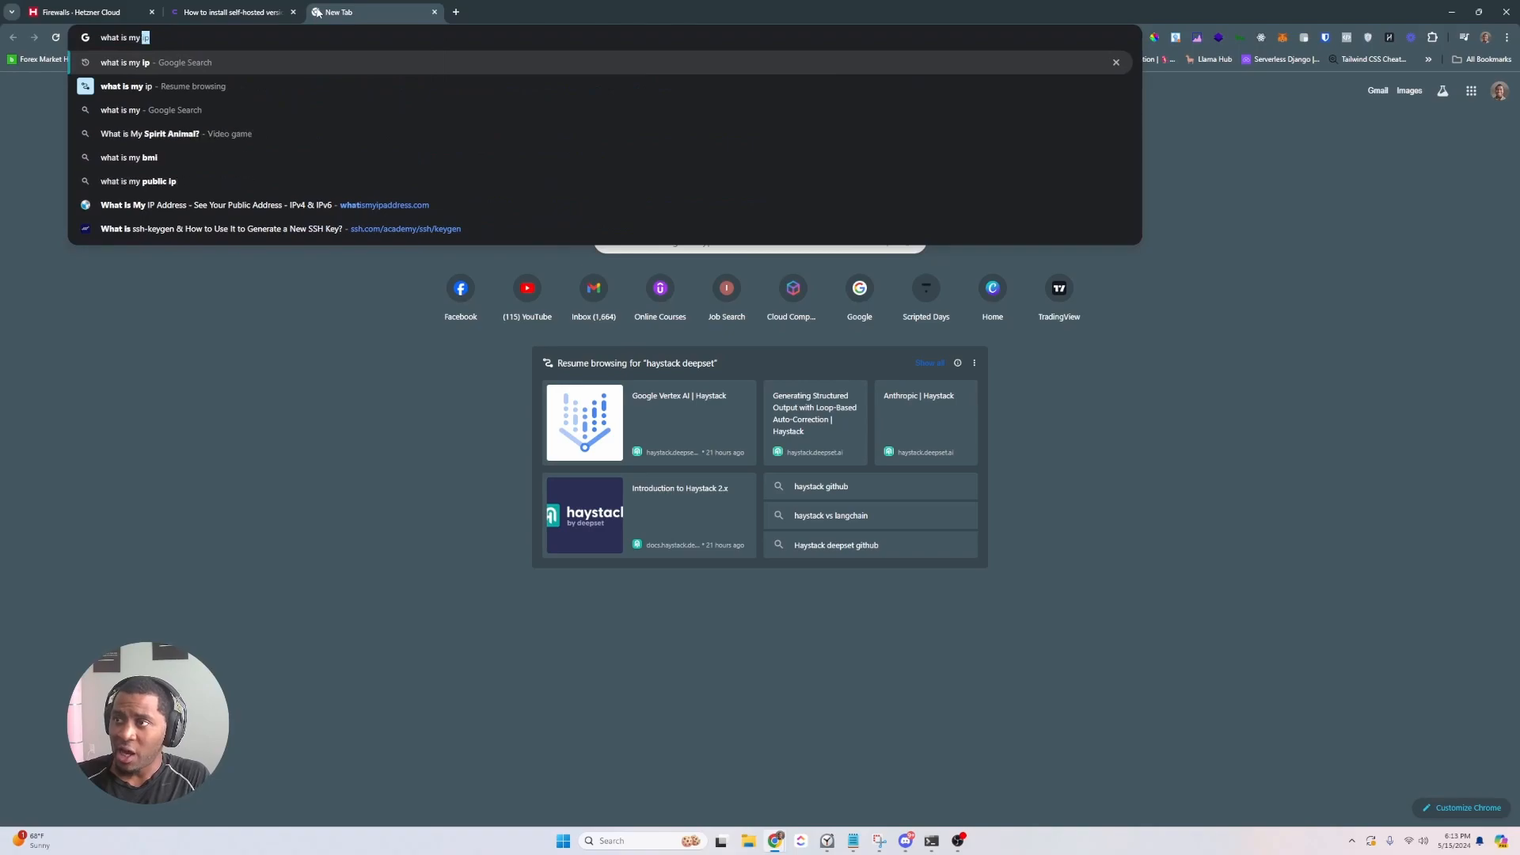
key("Return")
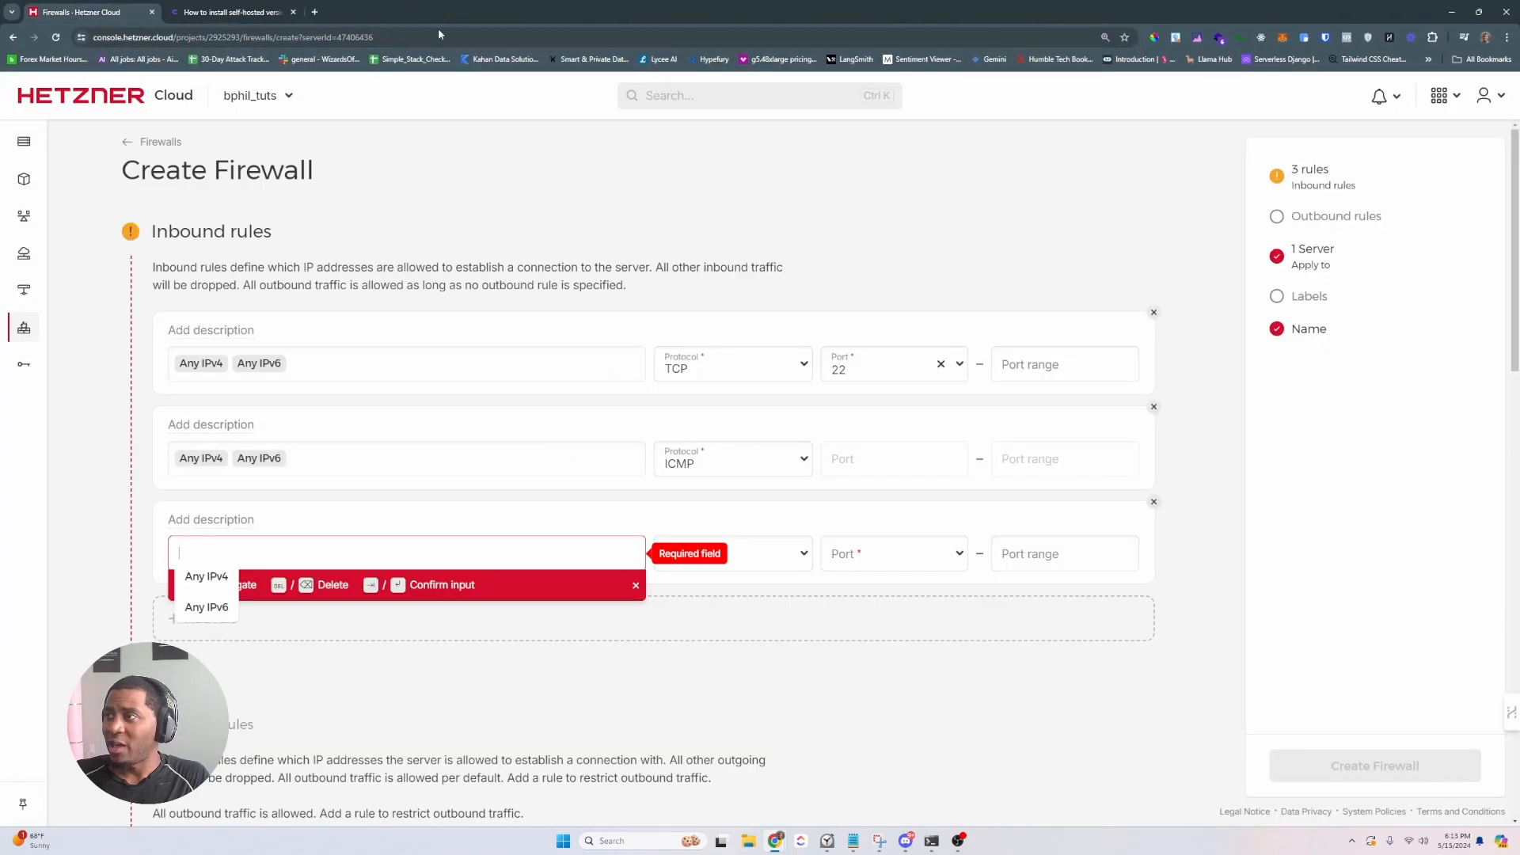
left_click(852, 840)
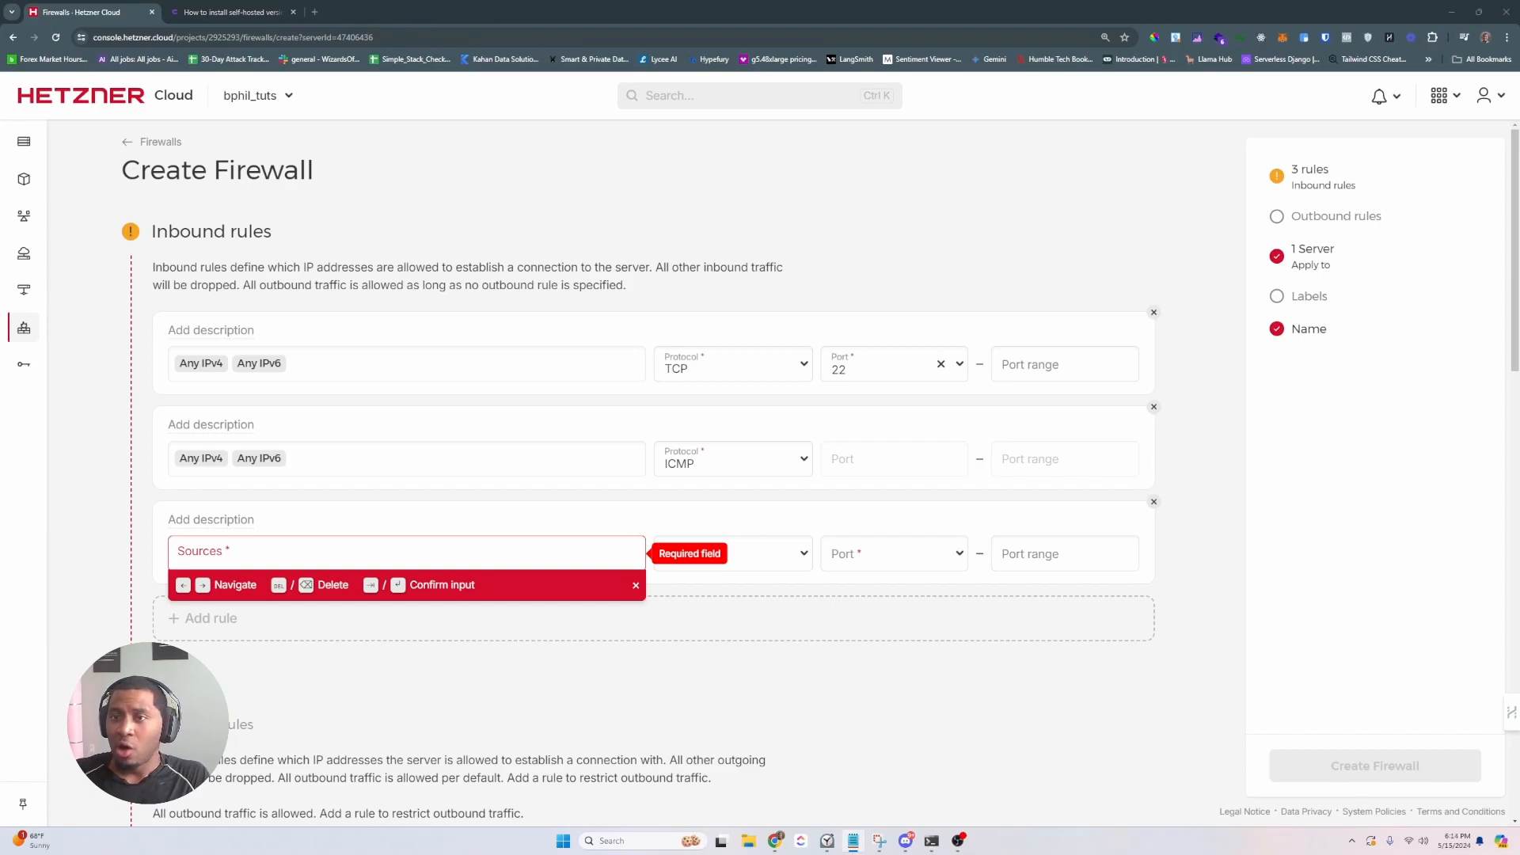
key("alt+Tab")
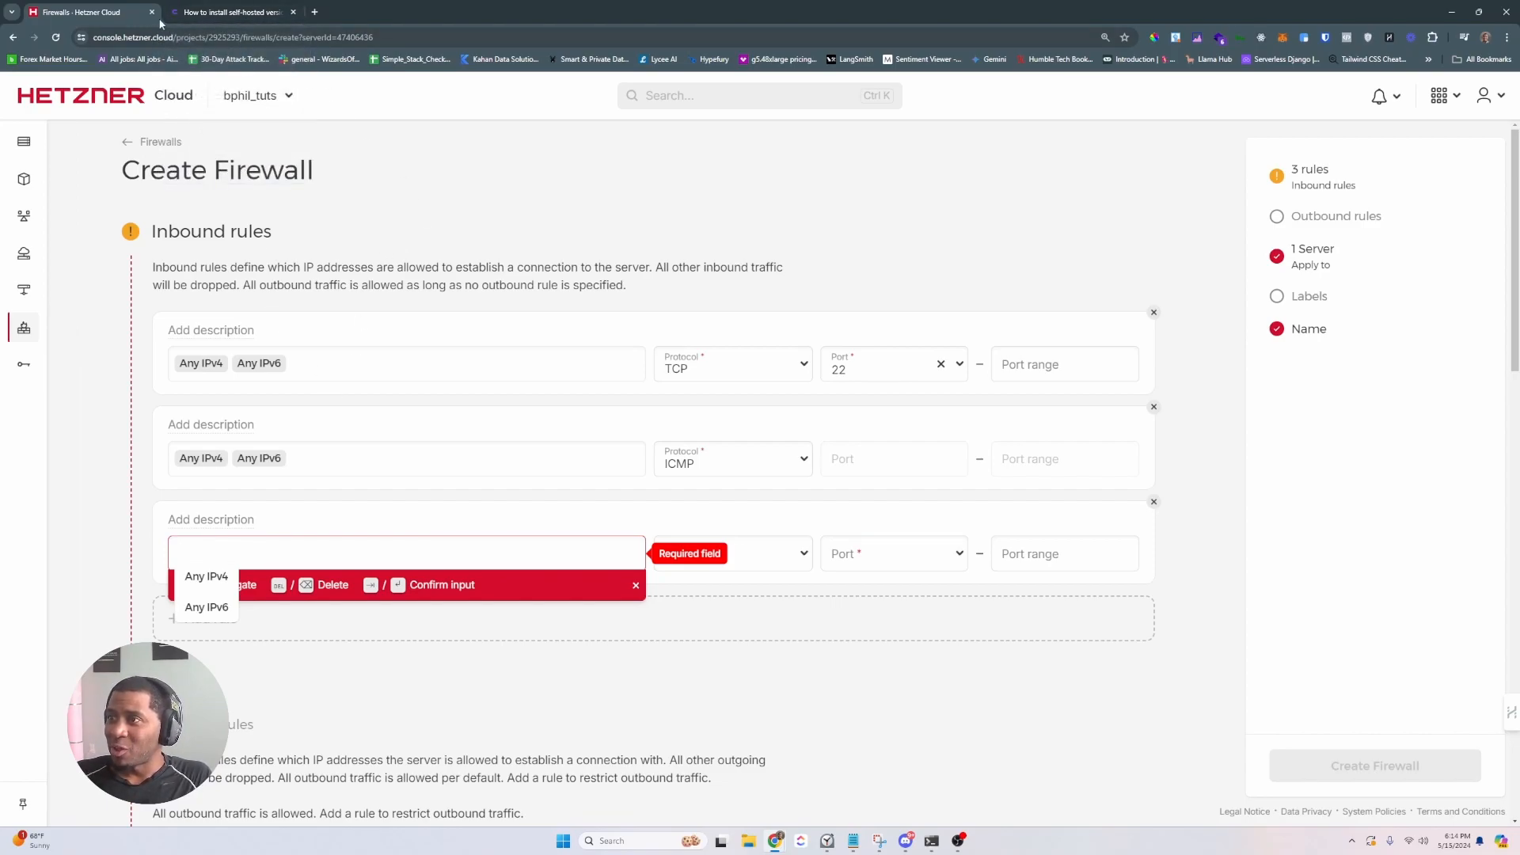
- Give the third rule TCP port 8000 and move the Hetzner console into its own window
left_click(394, 547)
left_click(771, 589)
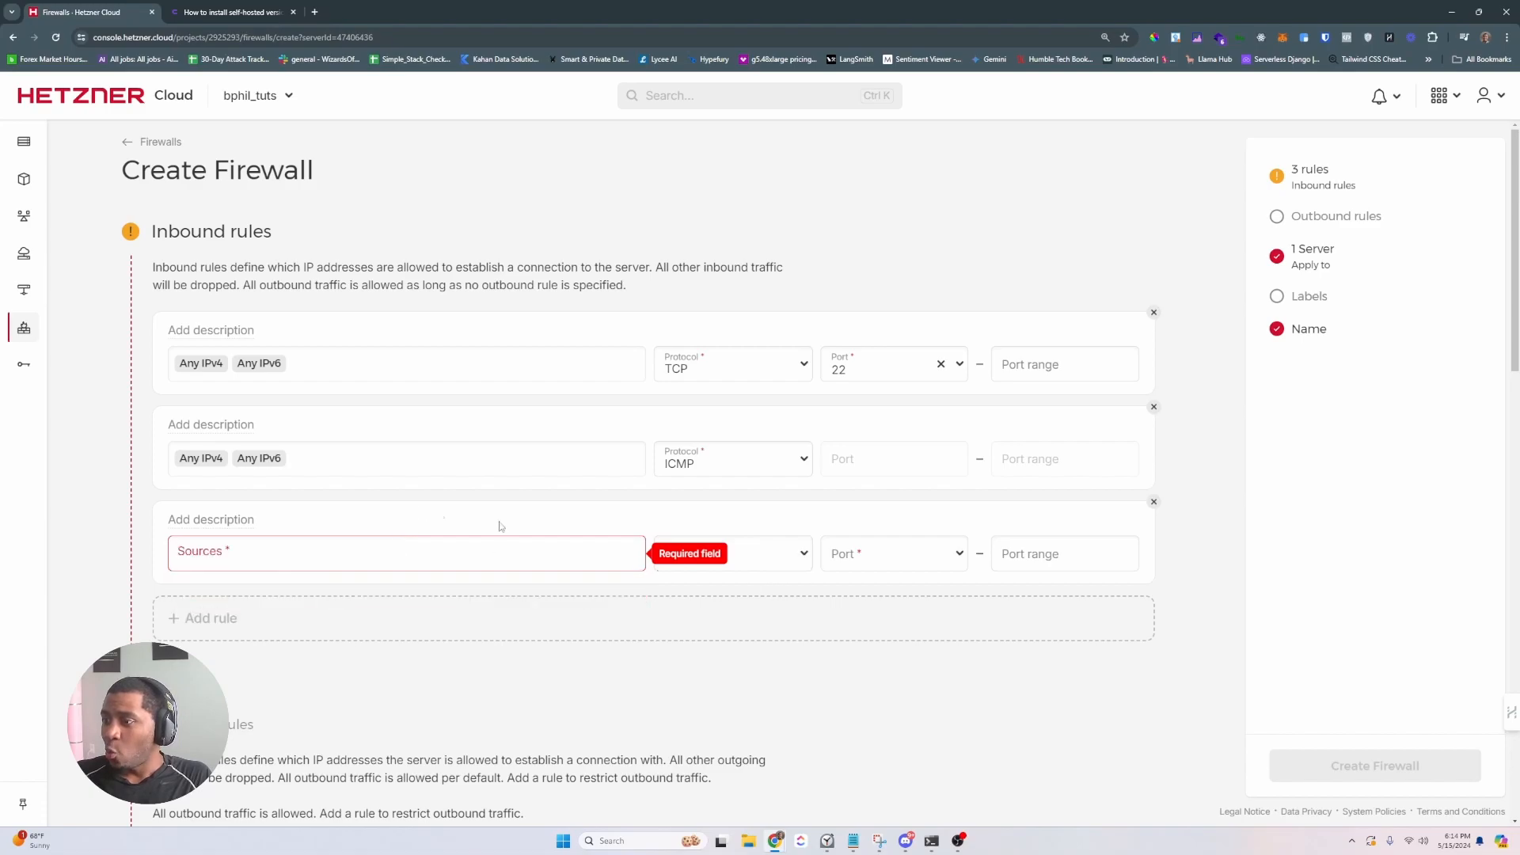
left_click(767, 556)
left_click(729, 586)
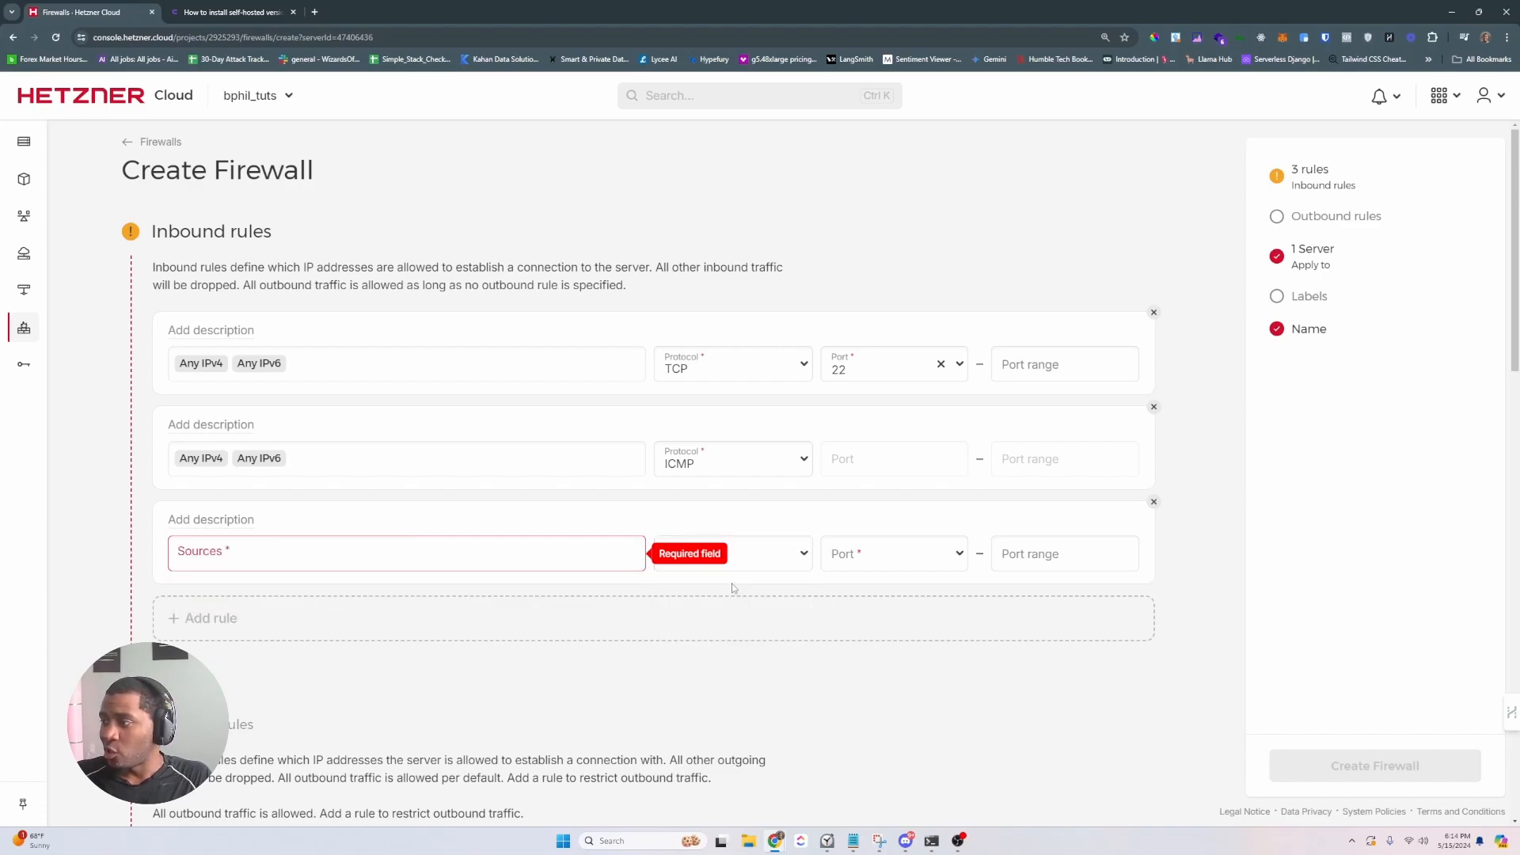
left_click(860, 559)
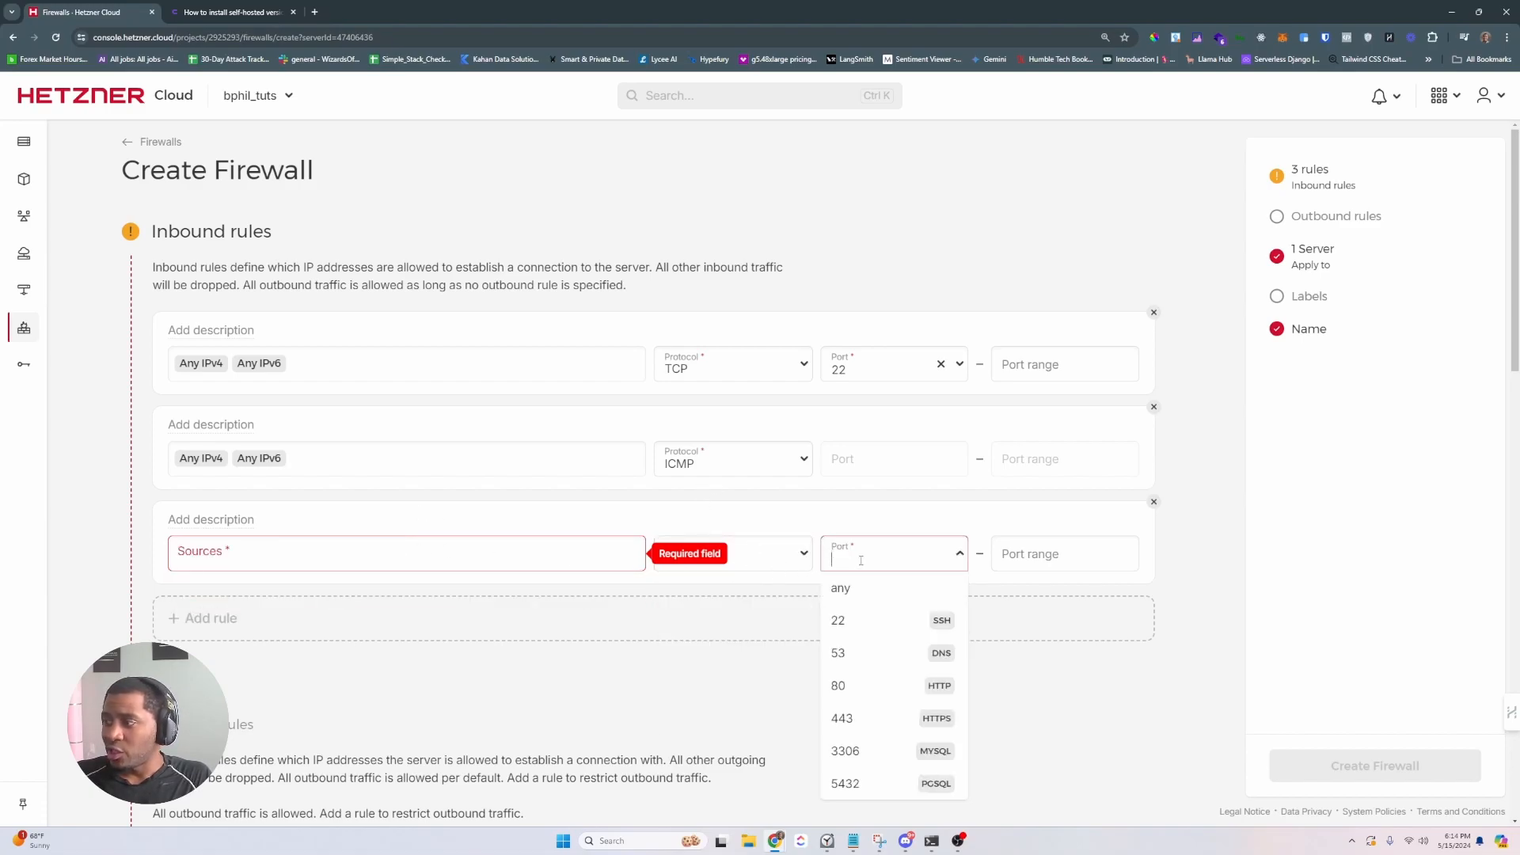
type("8000")
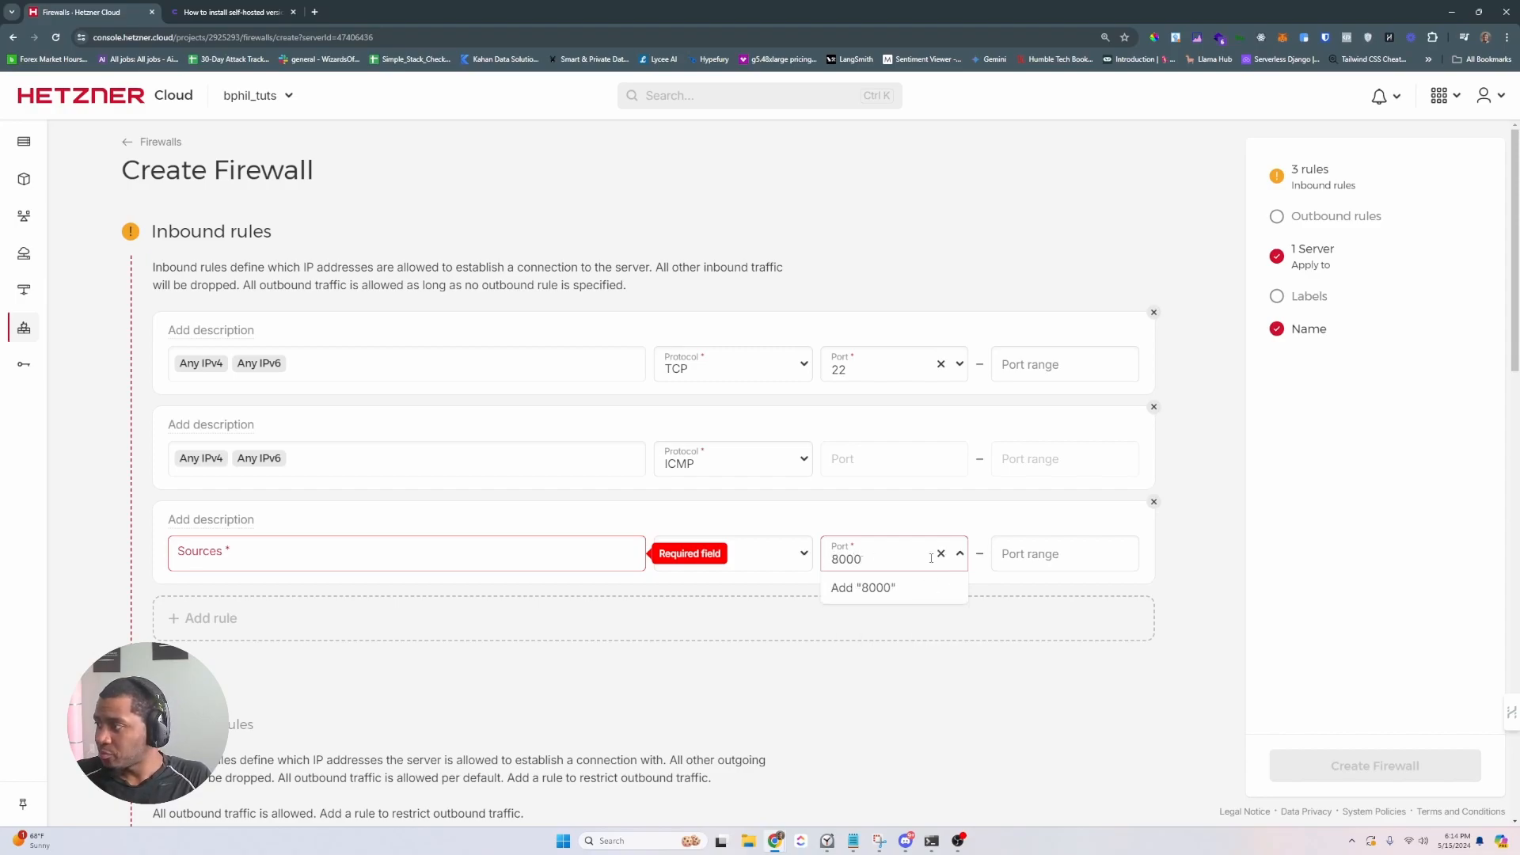
left_click(1073, 662)
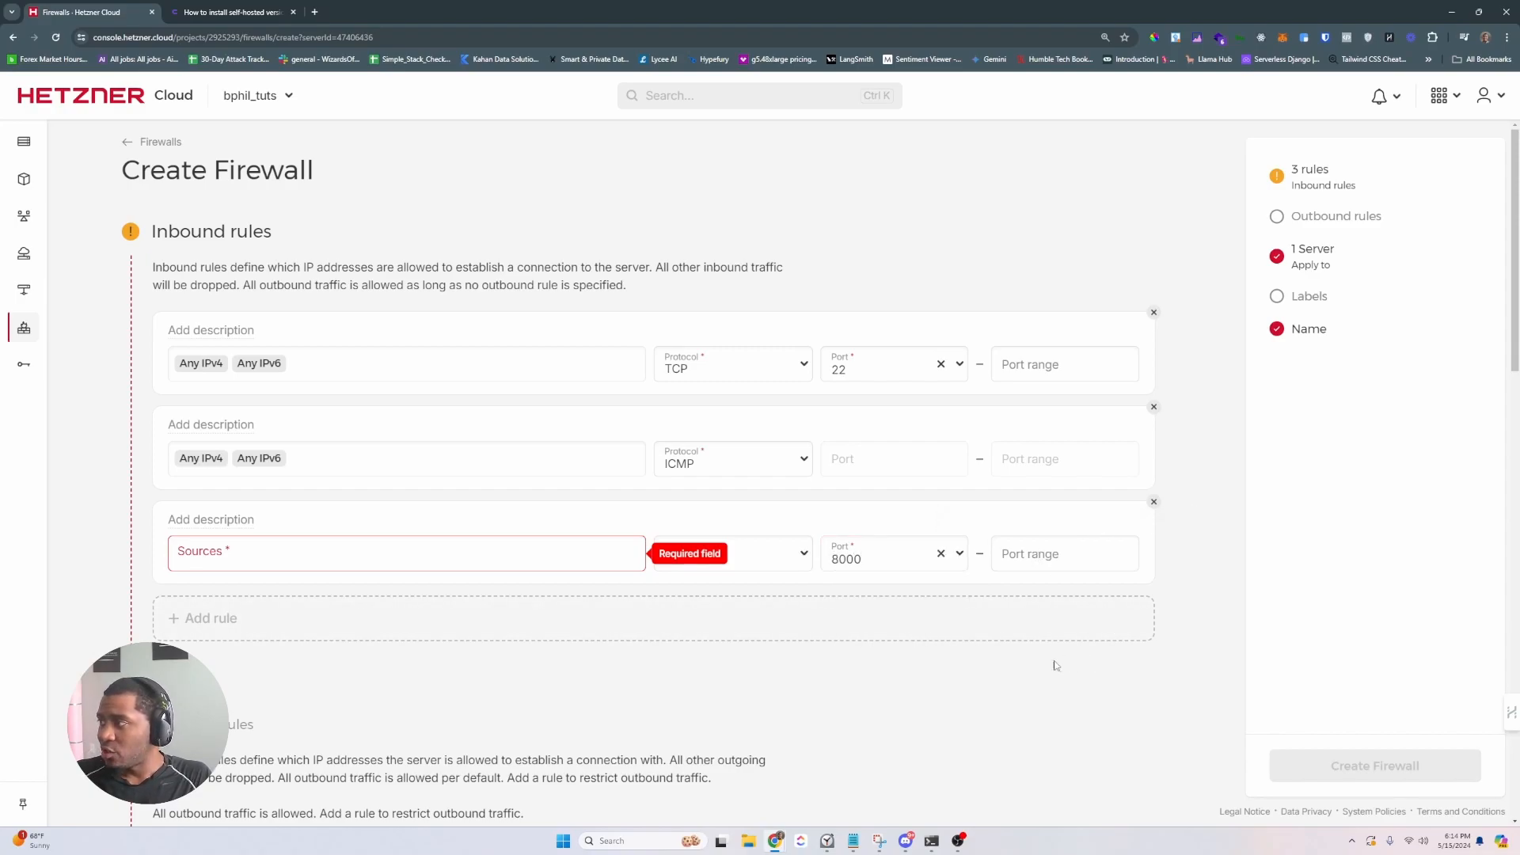
scroll(1057, 665, "down", 4)
scroll(274, 569, "down", 9)
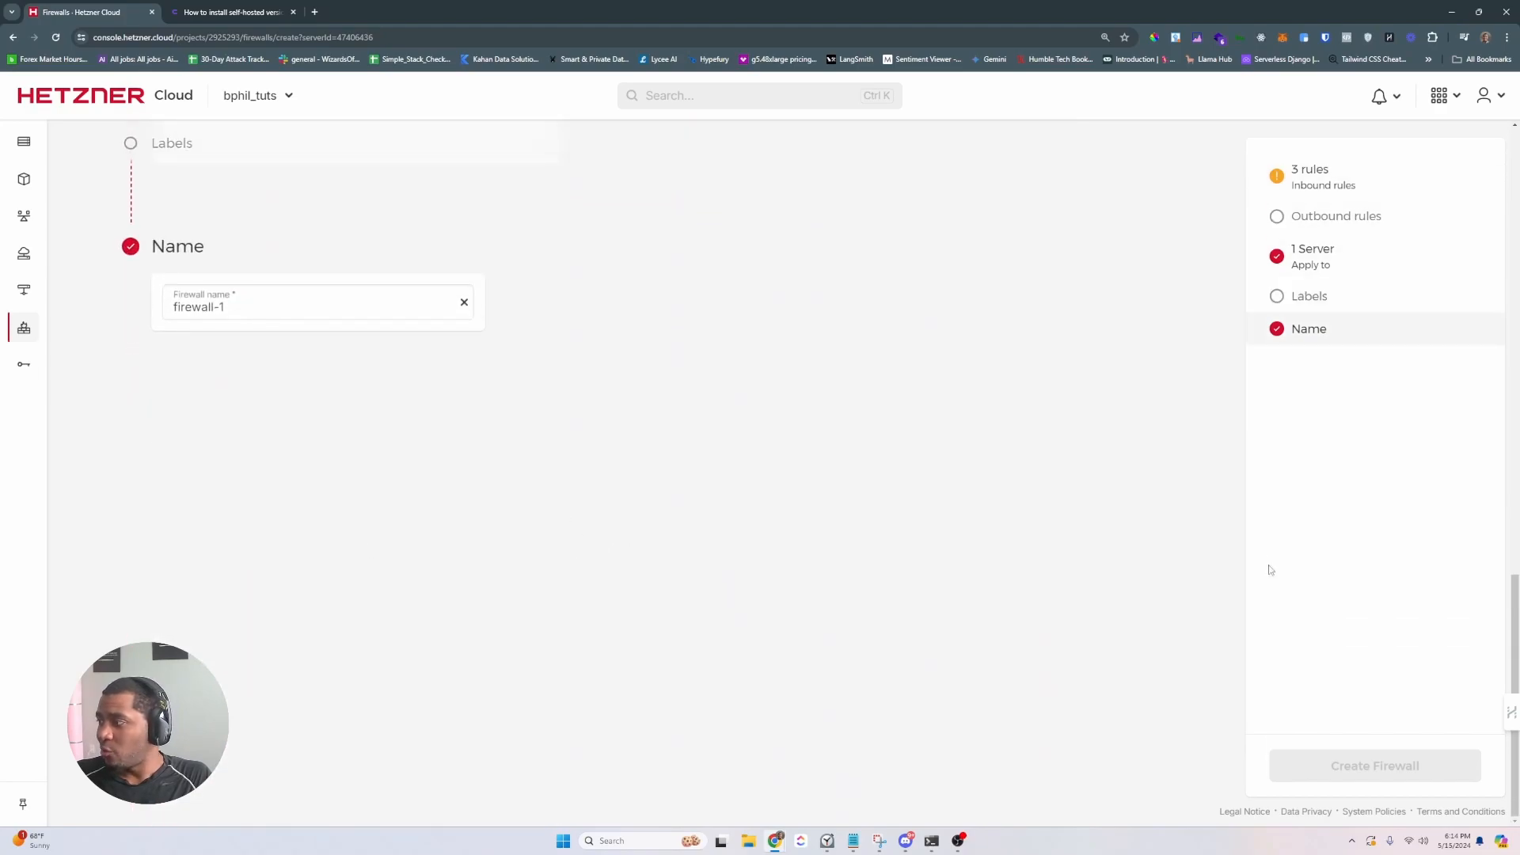
scroll(950, 514, "up", 8)
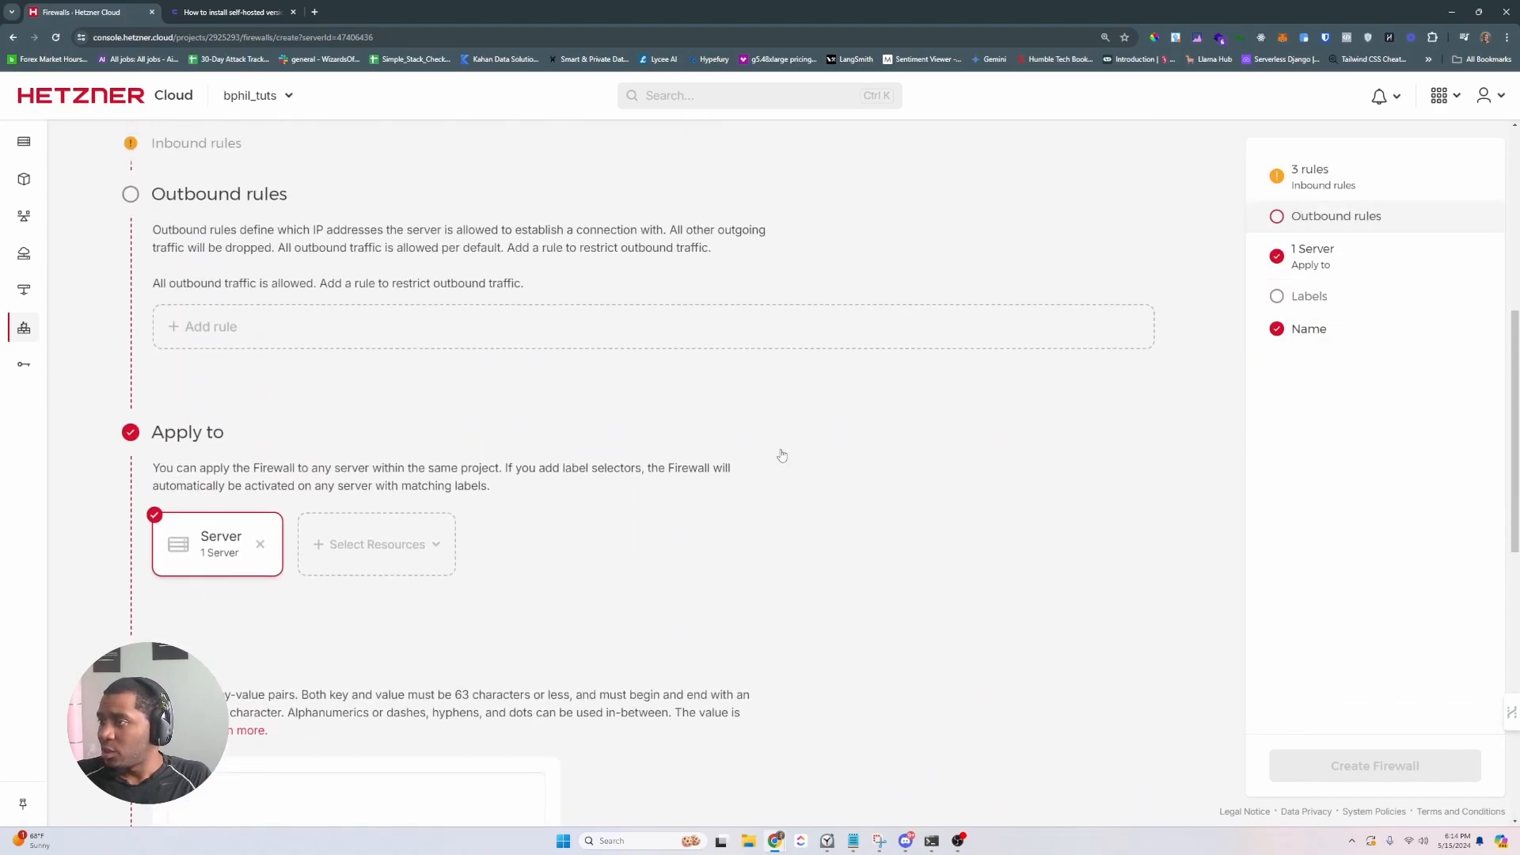
left_click_drag(105, 13, 2, 48)
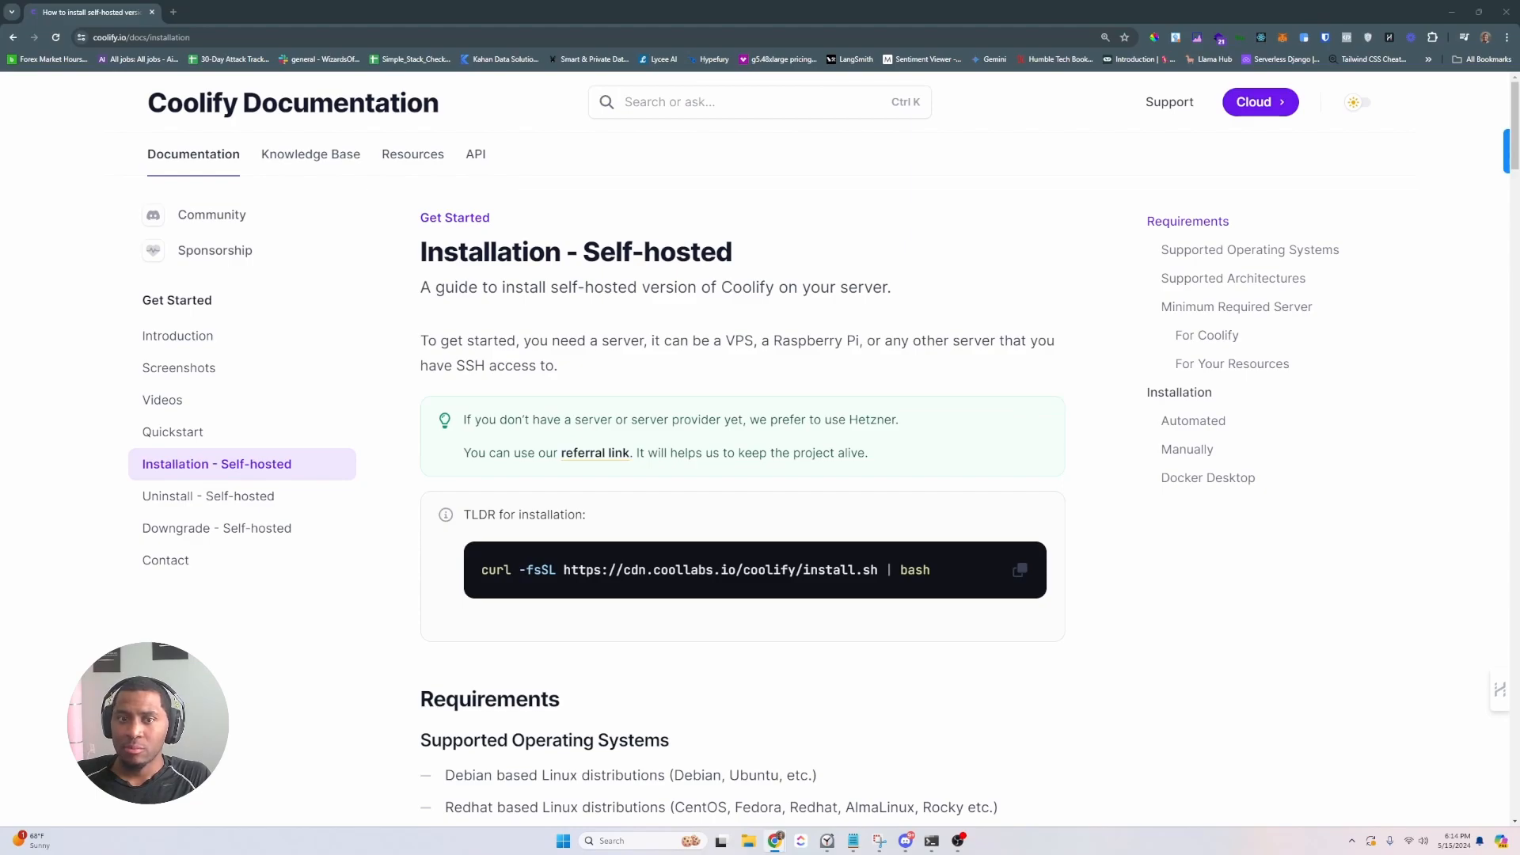
left_click_drag(1163, 853, 1101, 146)
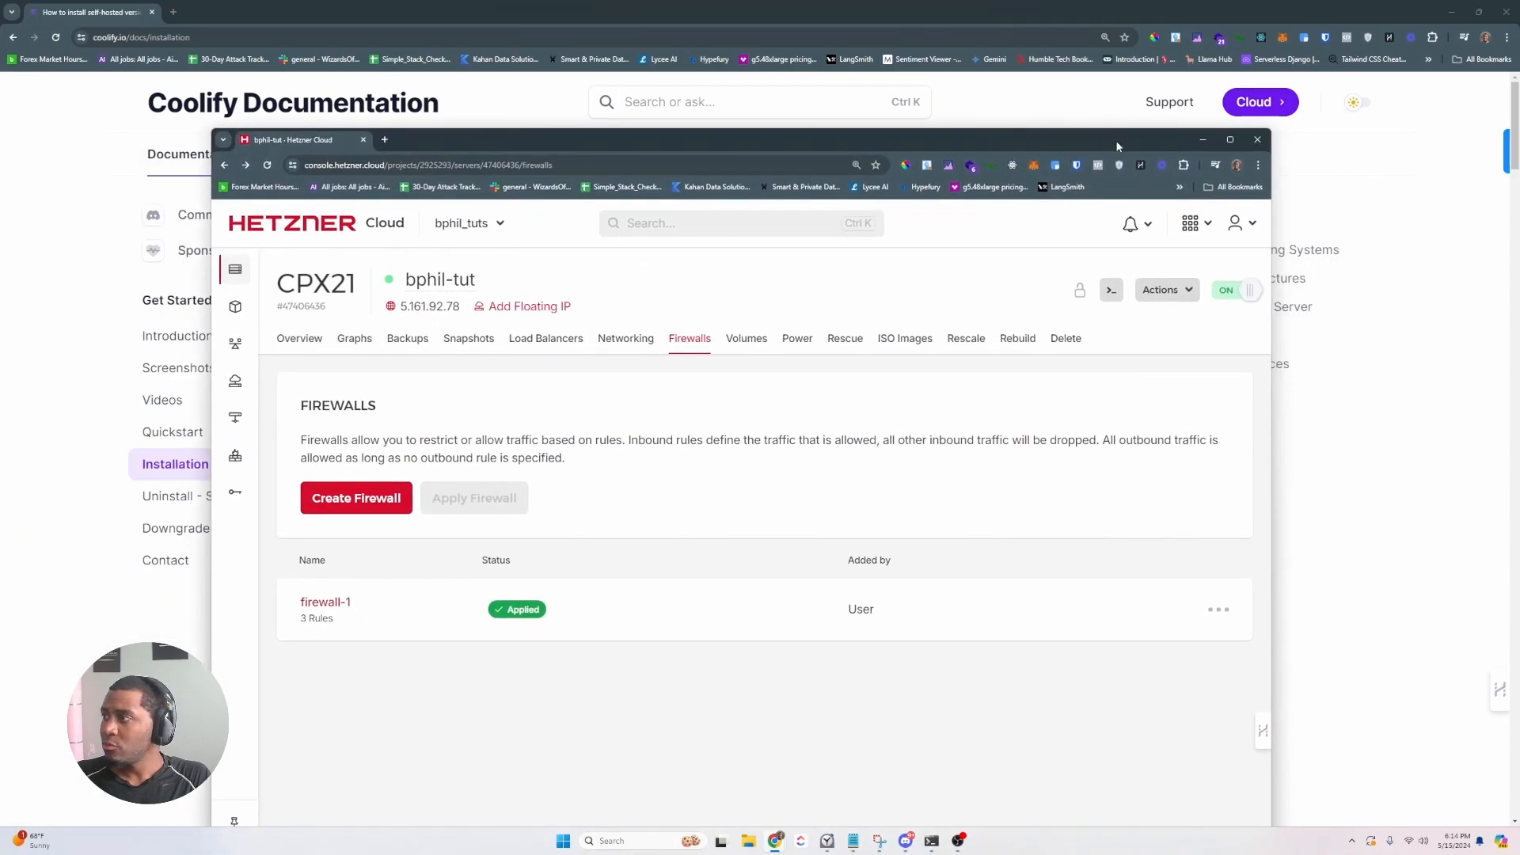
left_click(1219, 145)
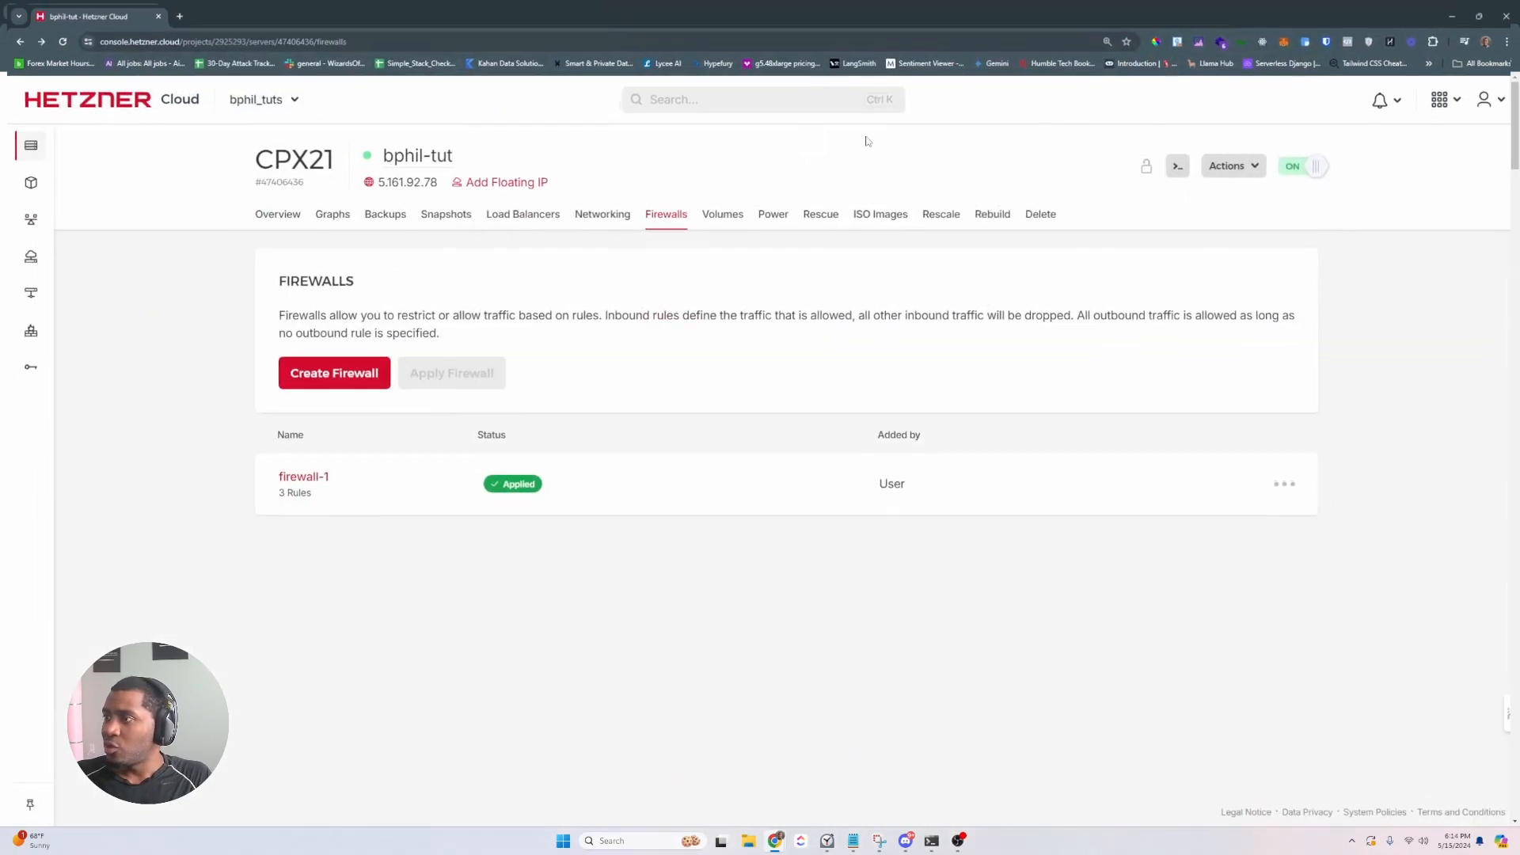
left_click(932, 841)
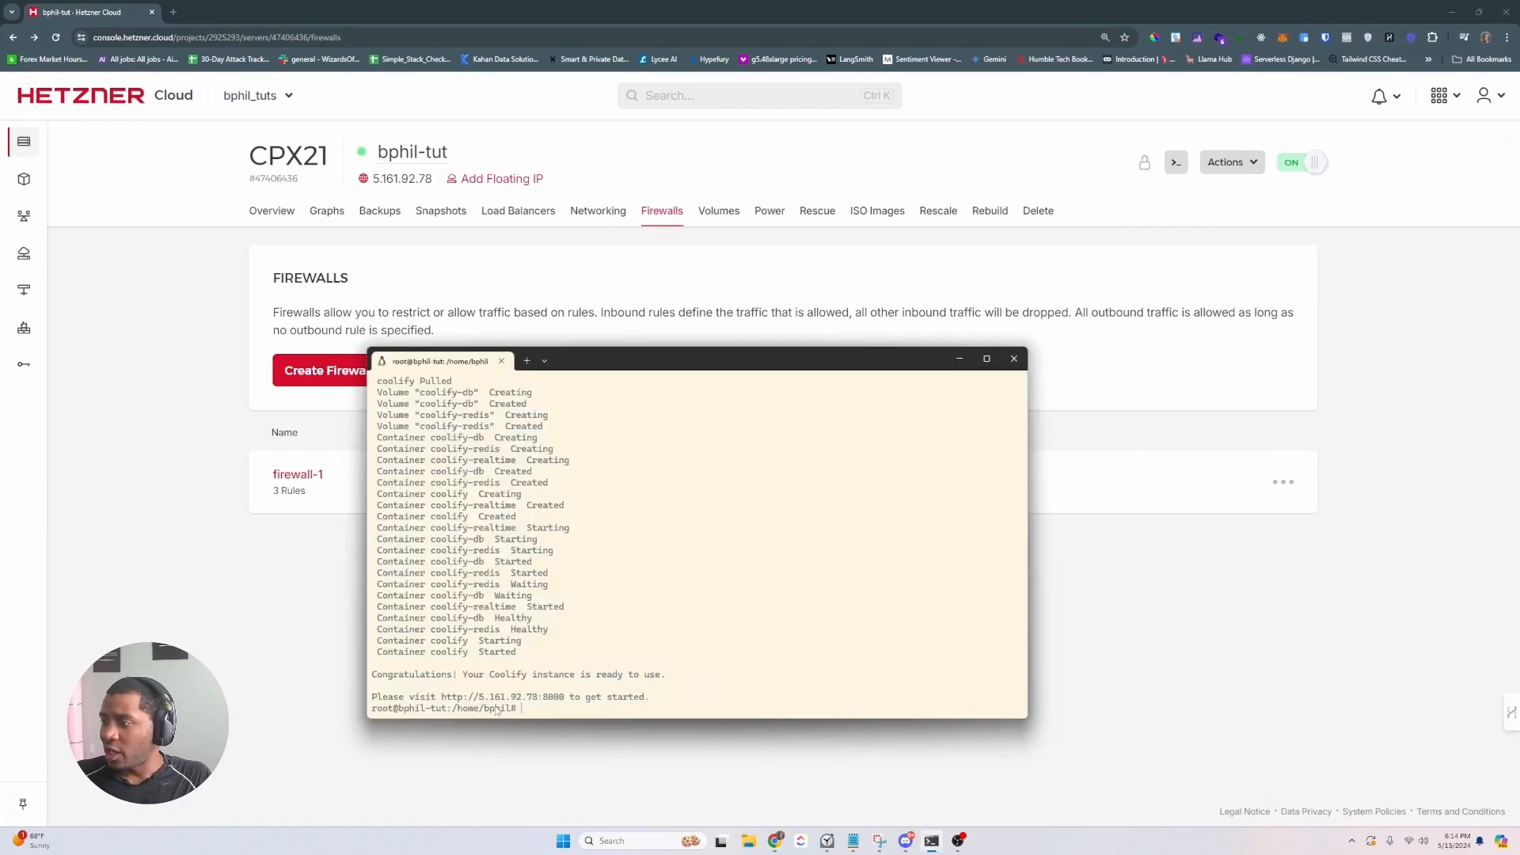
left_click_drag(442, 699, 563, 699)
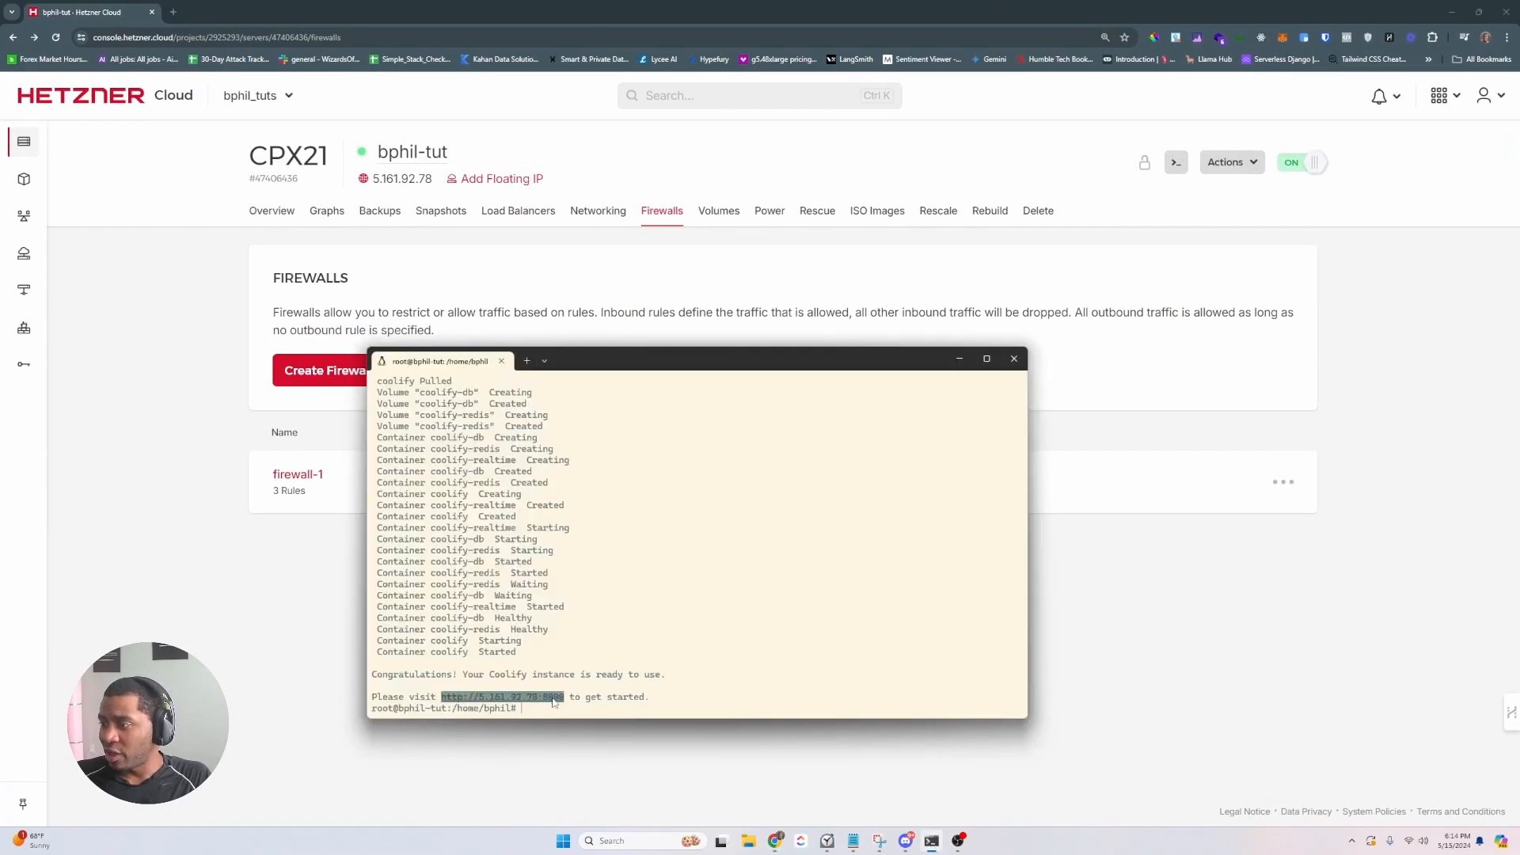
key("ctrl+c")
left_click(173, 12)
key("ctrl+v")
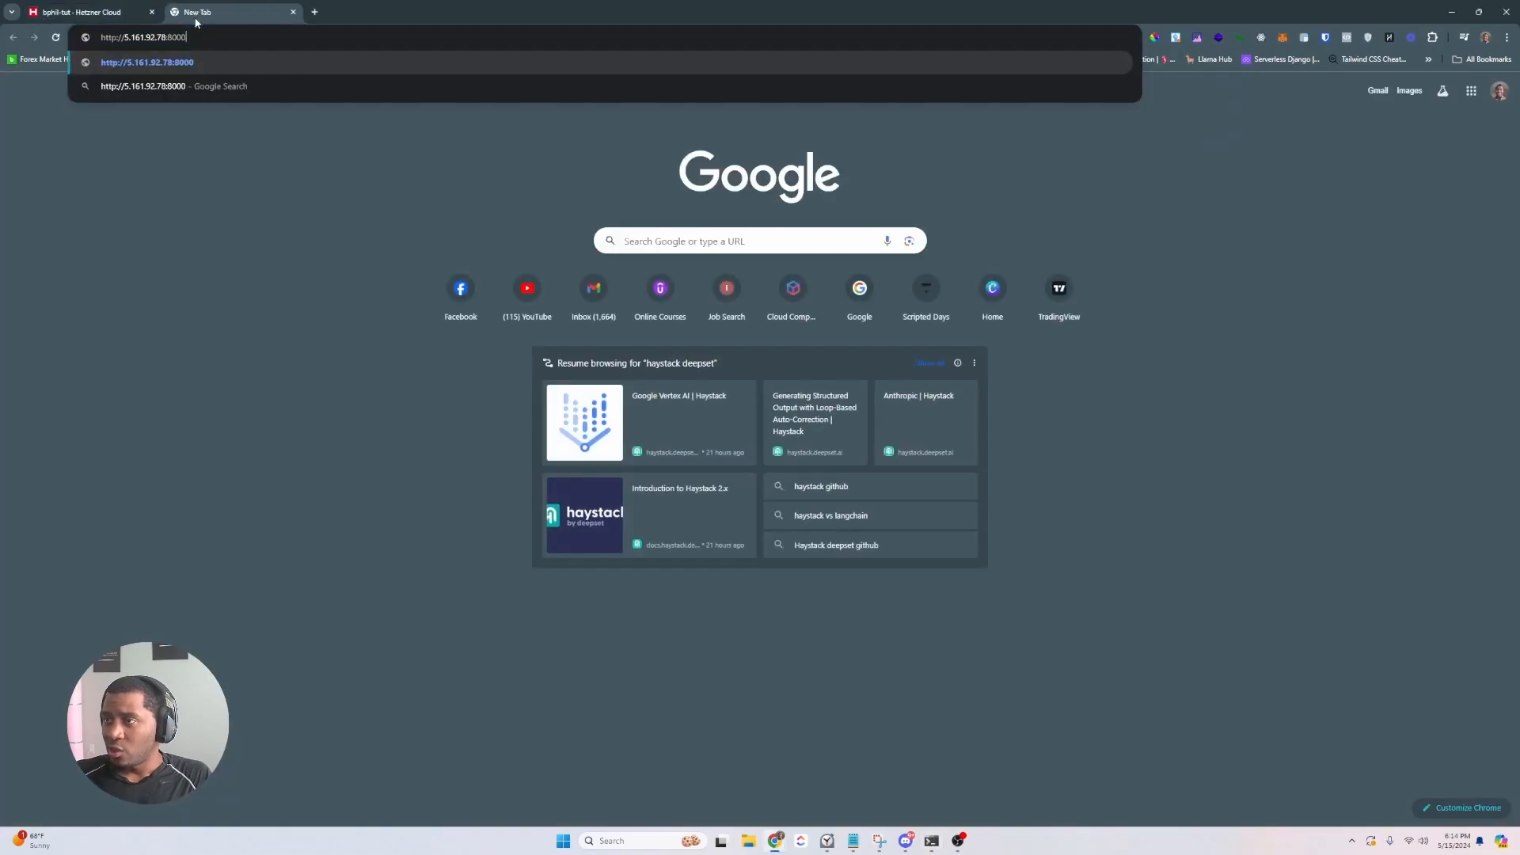
key("Return")
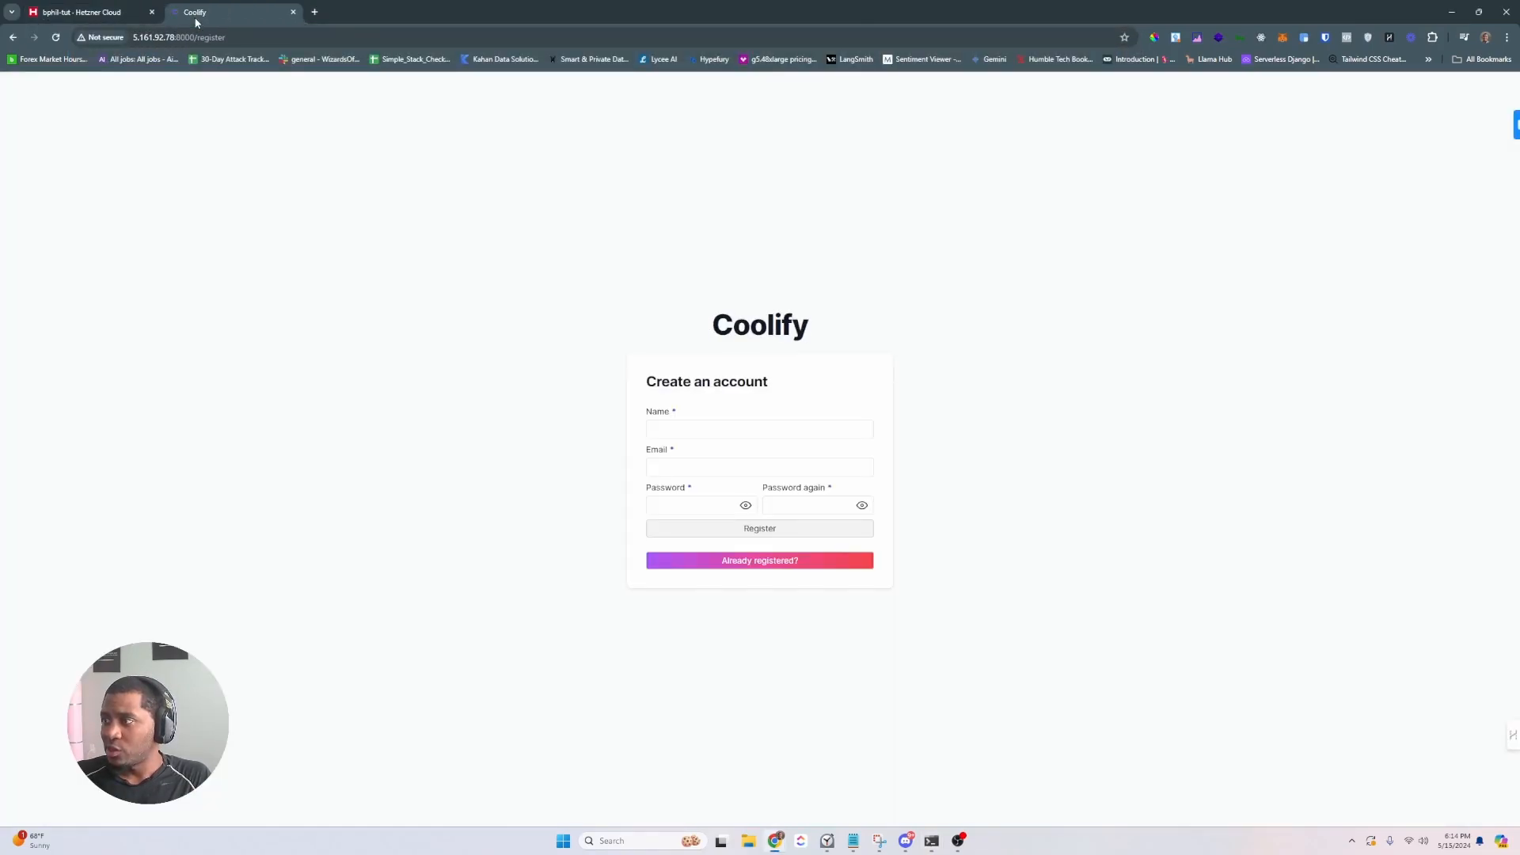
- Fill in the admin account's name, e-mail address and password on the registration form
left_click(669, 428)
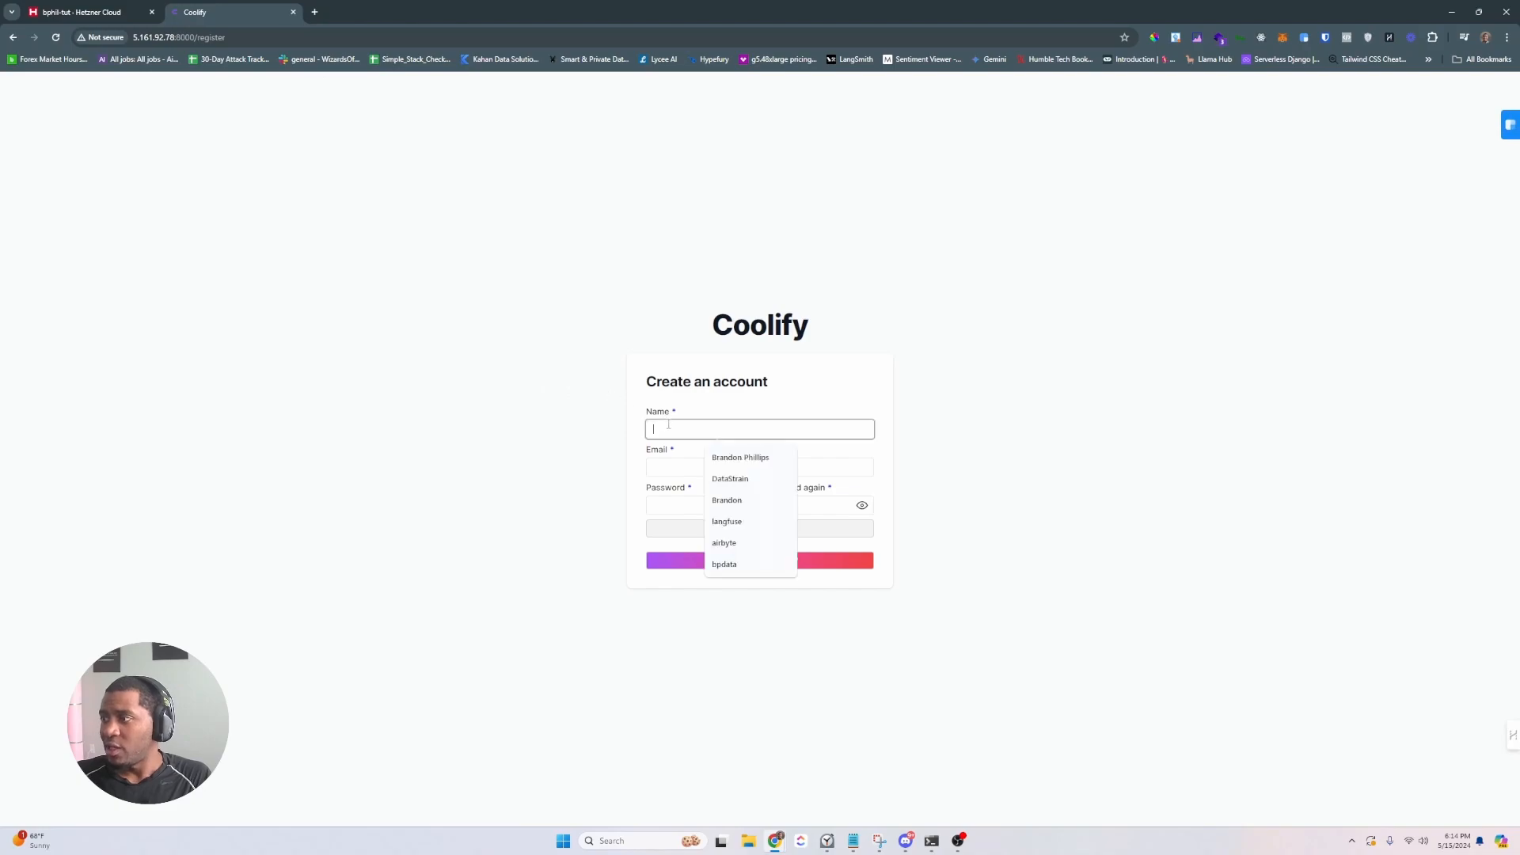
type("B")
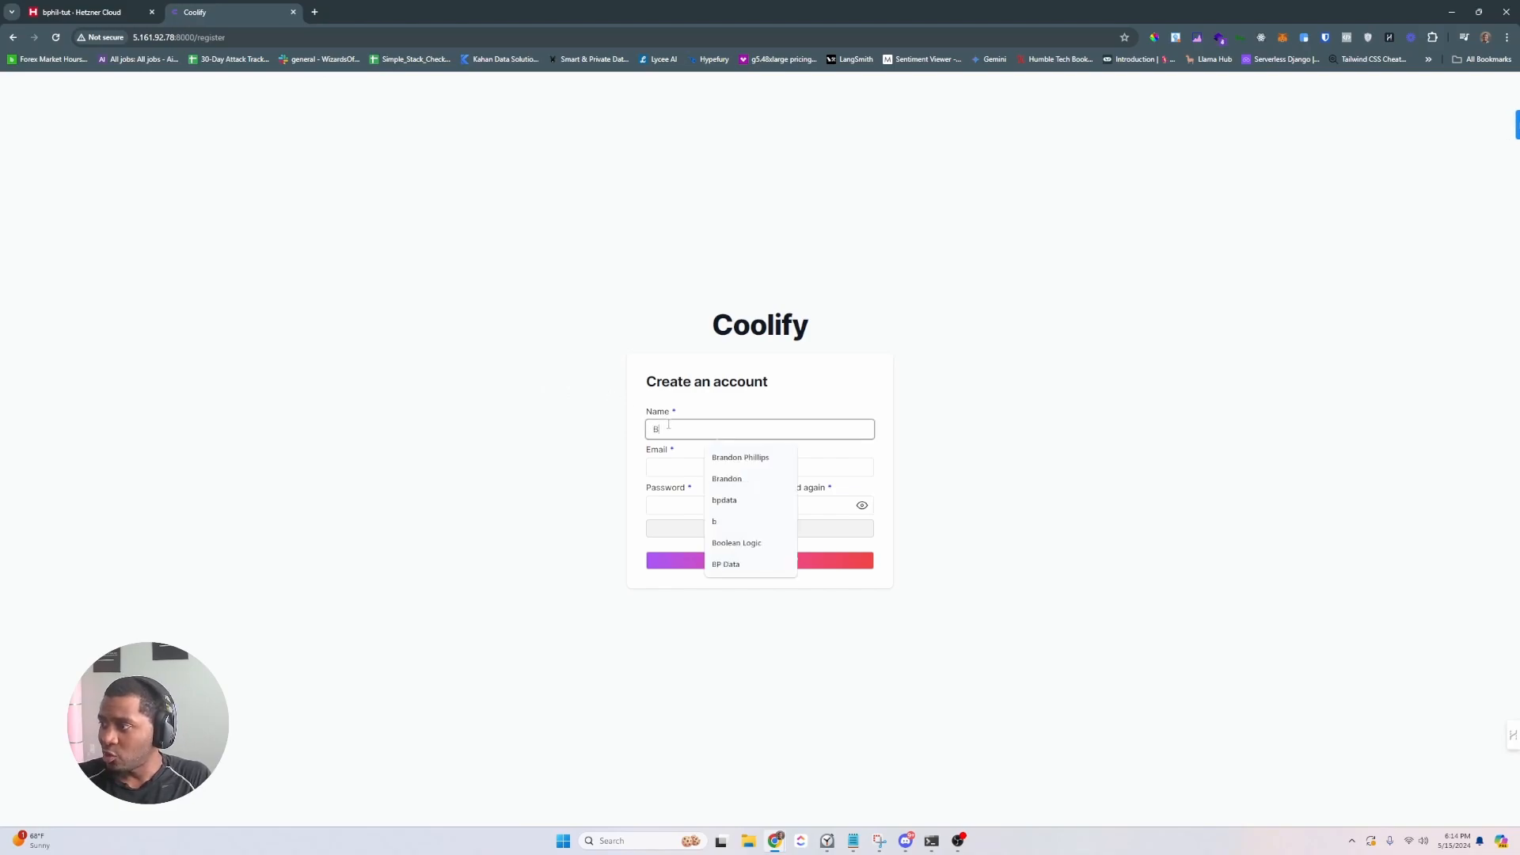
type("phil")
key("Tab")
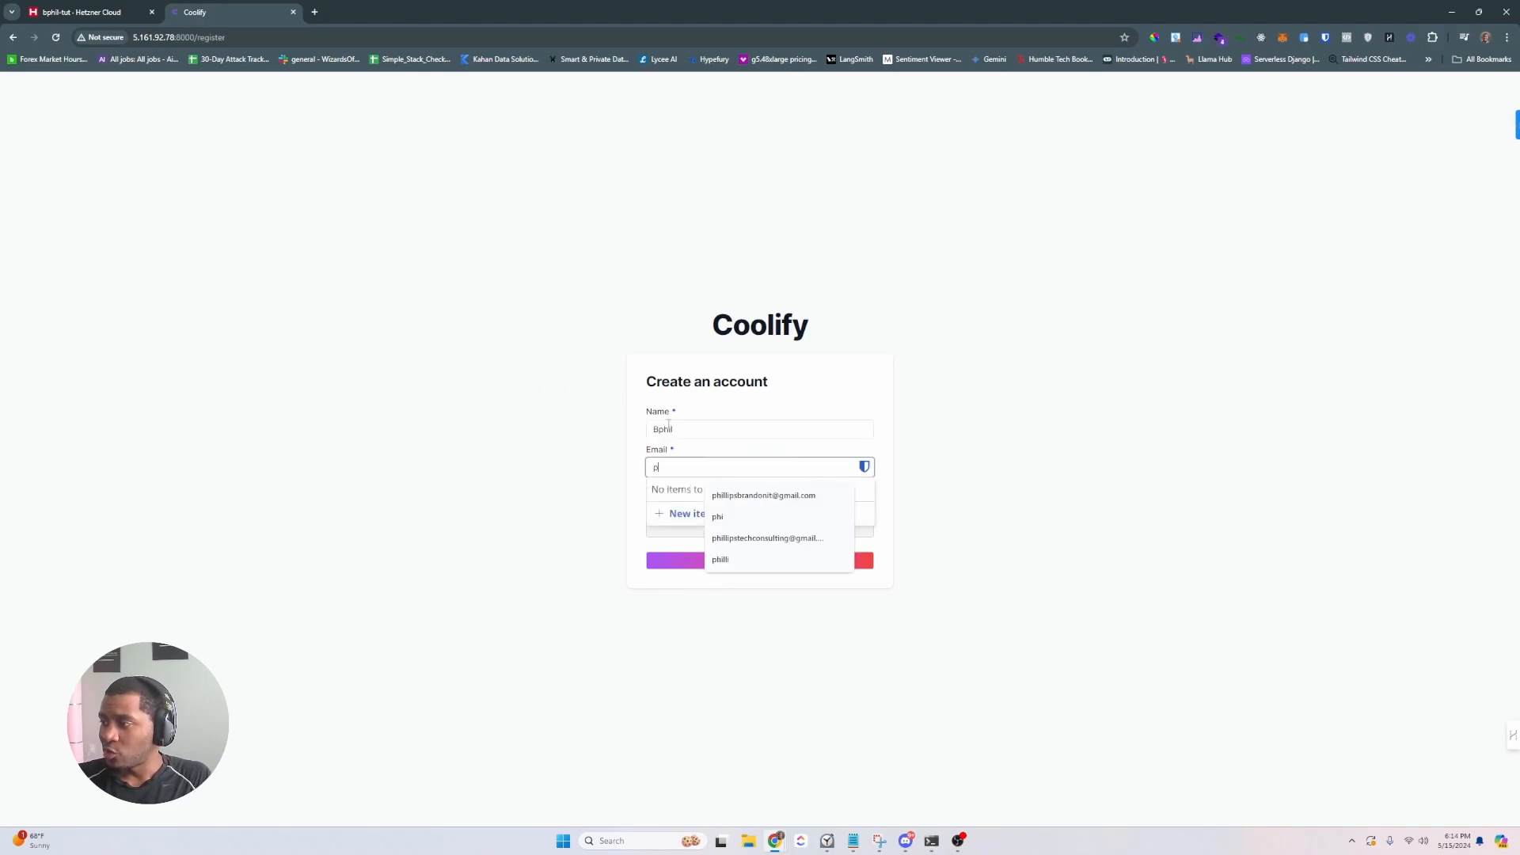
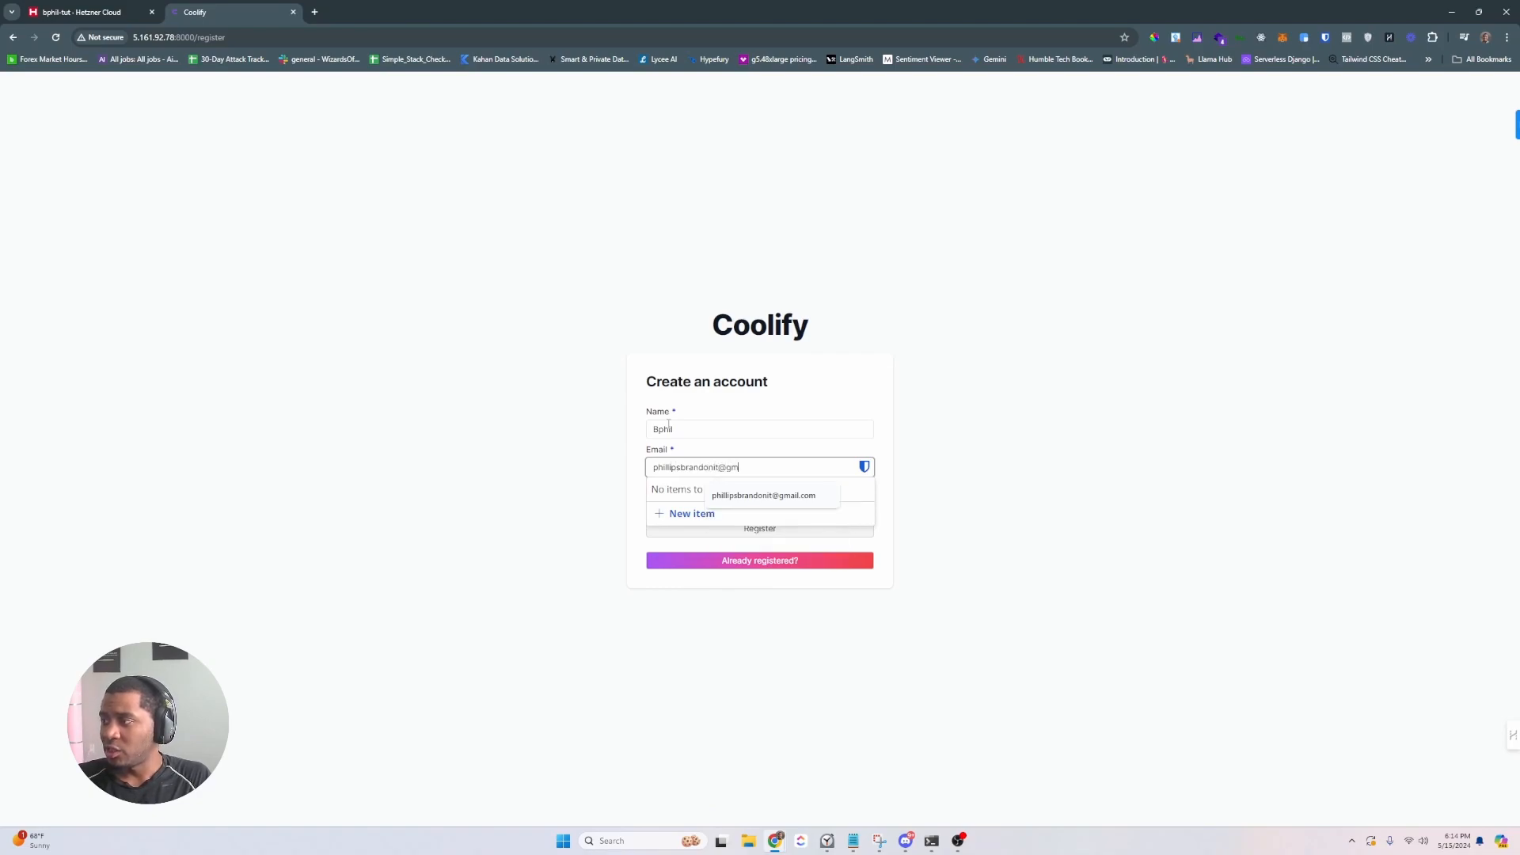
left_click(709, 505)
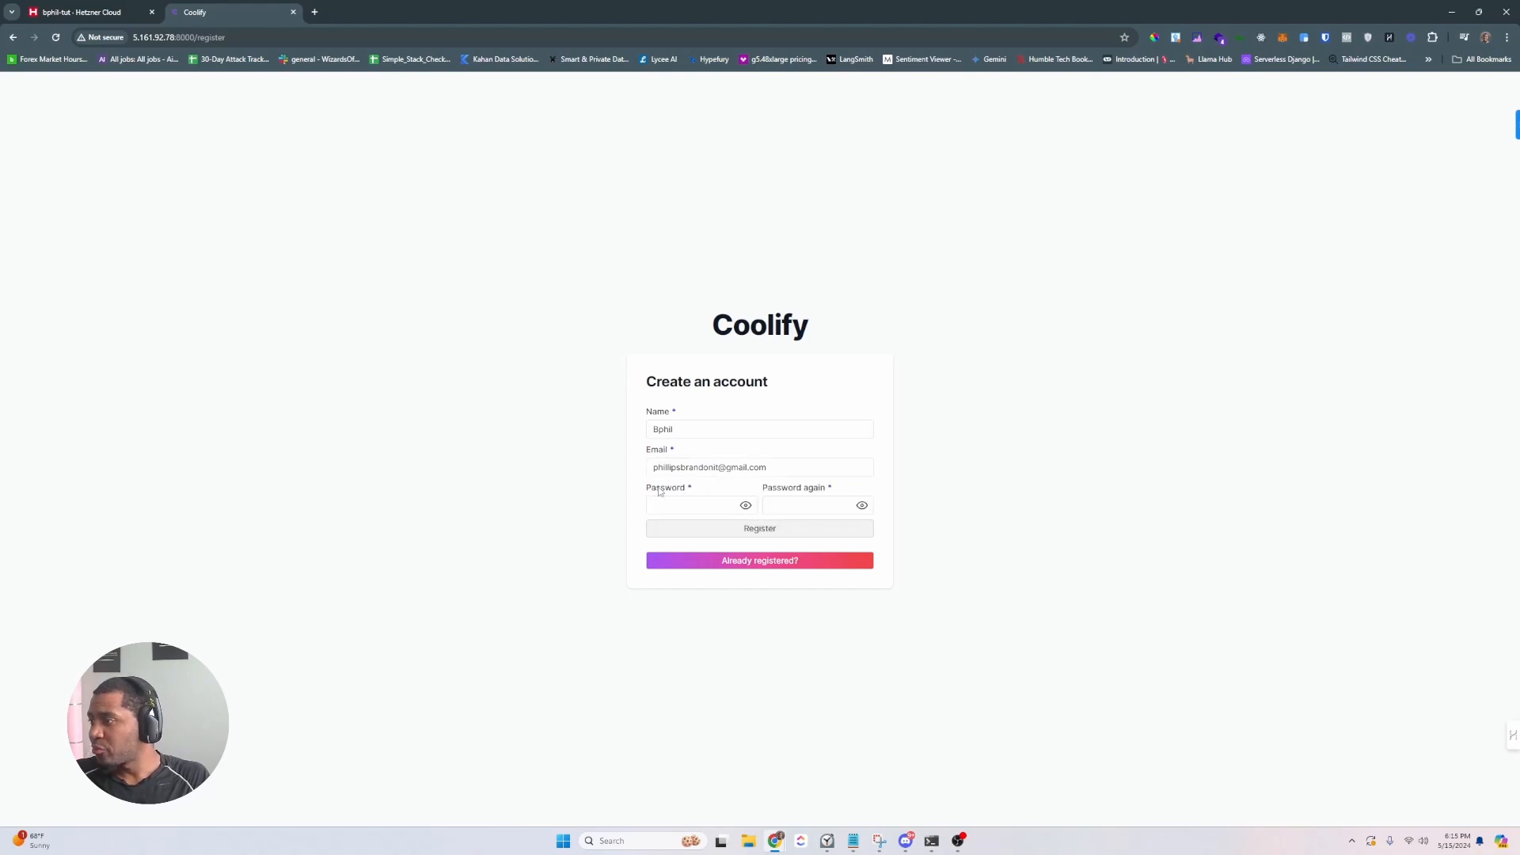
type("•••••")
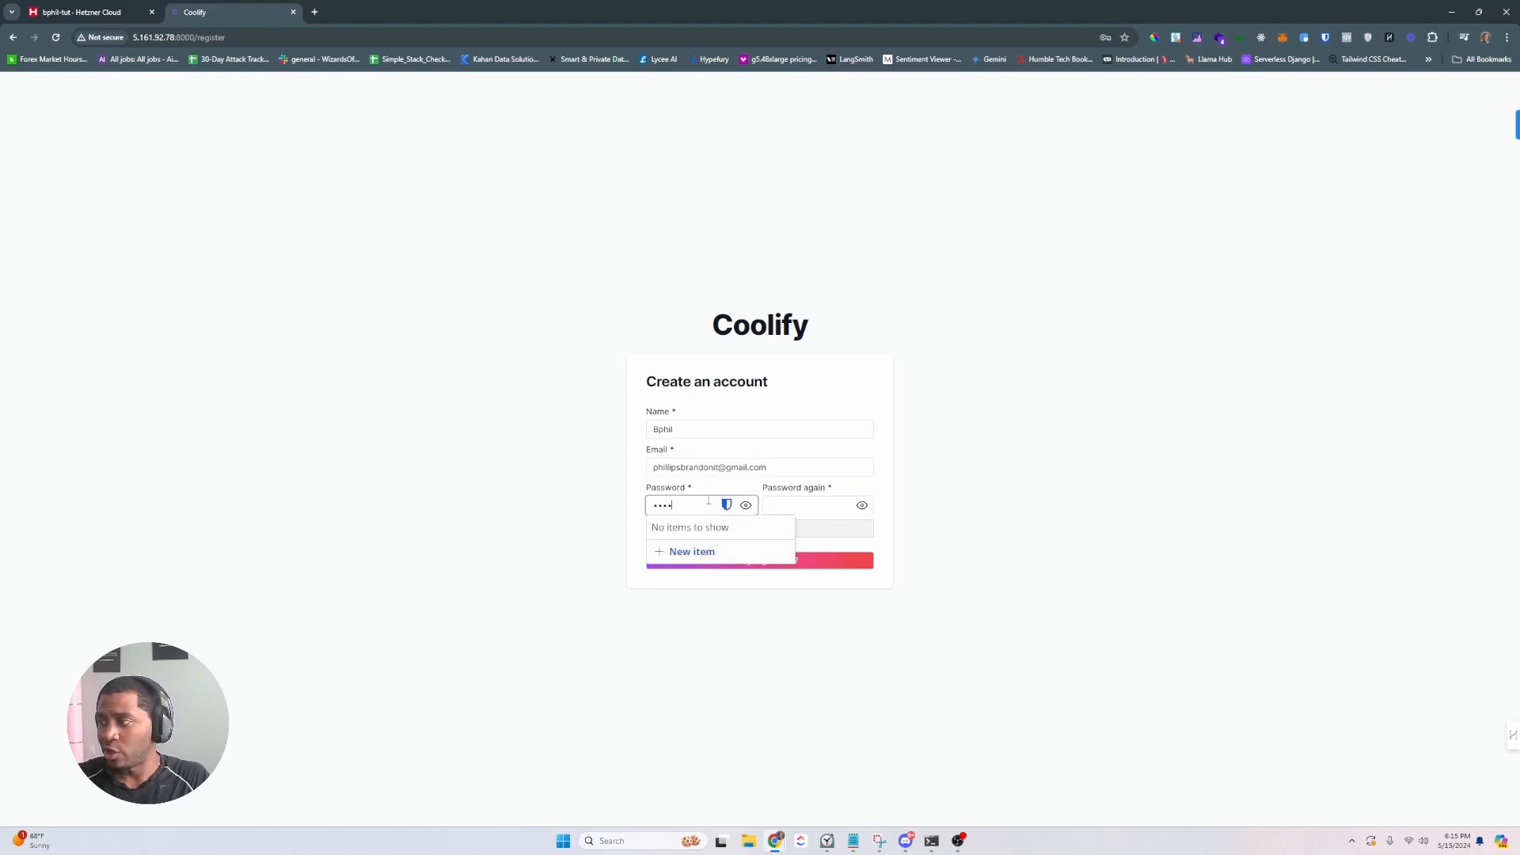
type("•••••••••••")
key("Tab")
type("••••••••••••••••")
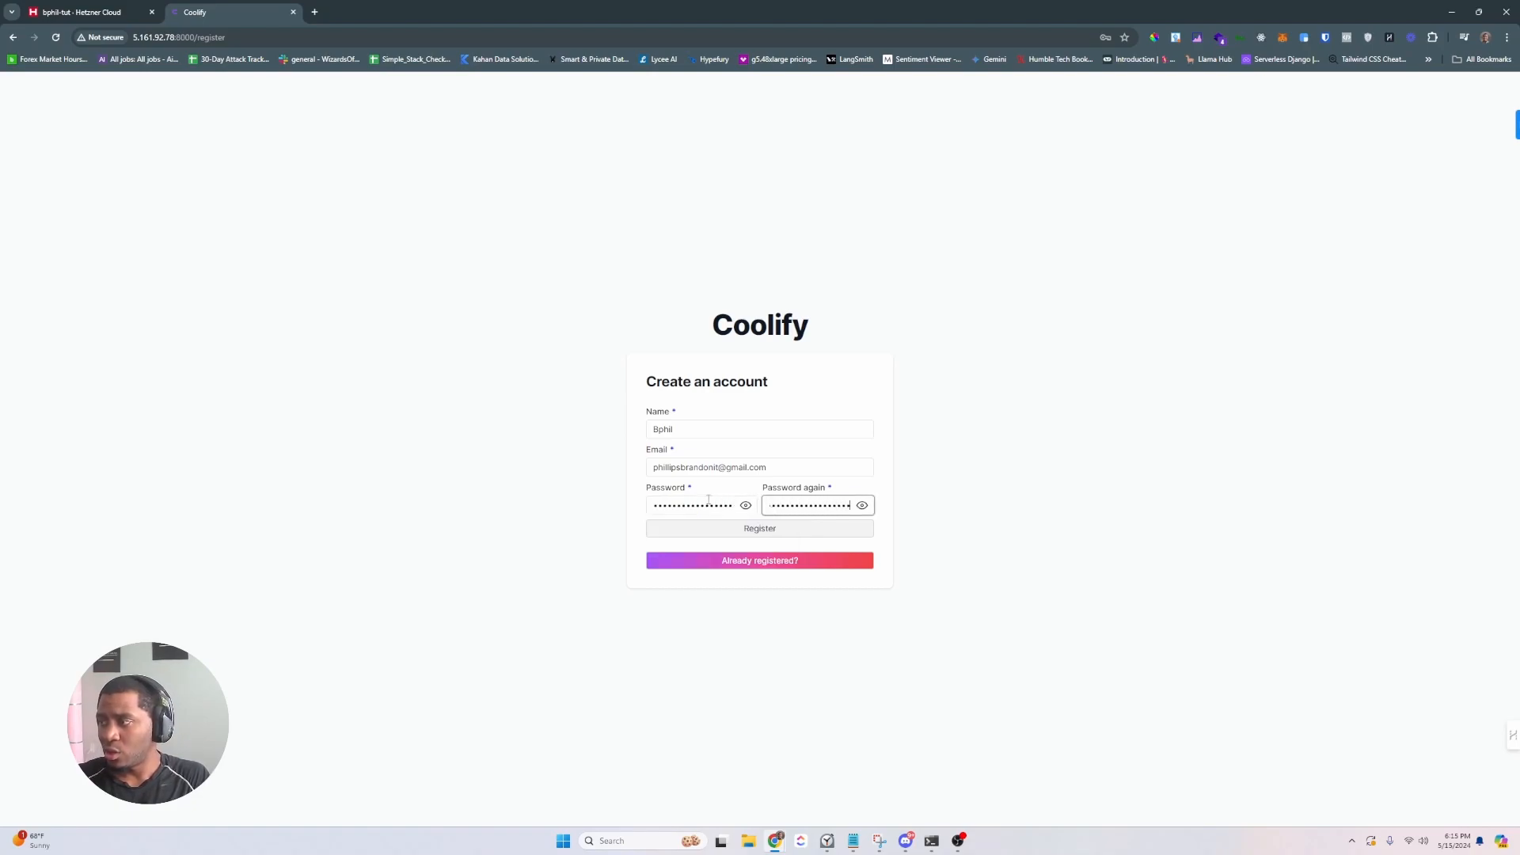
- Register the account, decline Chrome's password saving, and skip onboarding
left_click(778, 531)
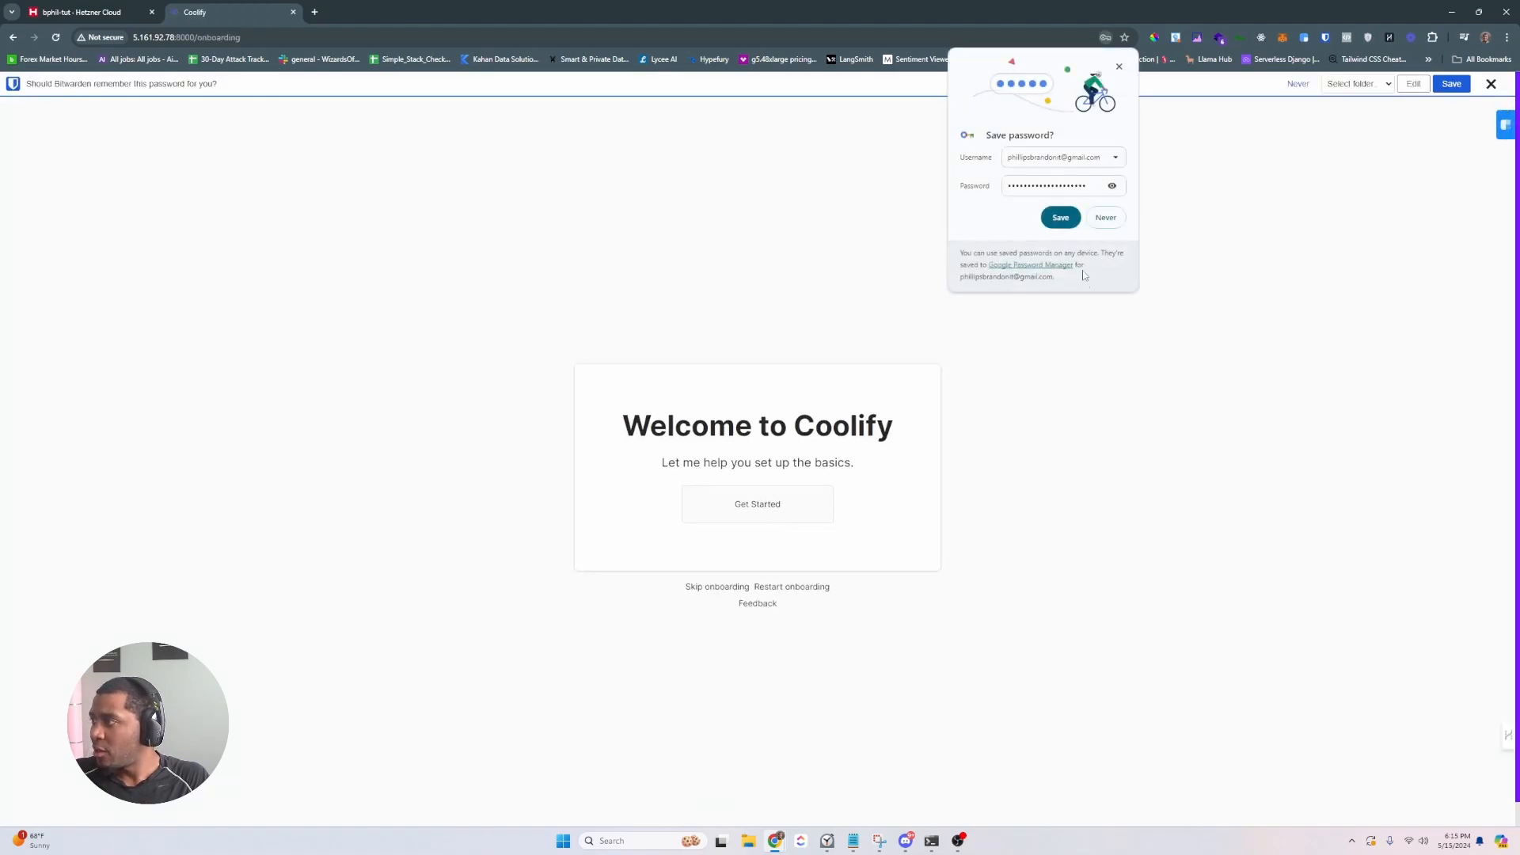
left_click(1105, 218)
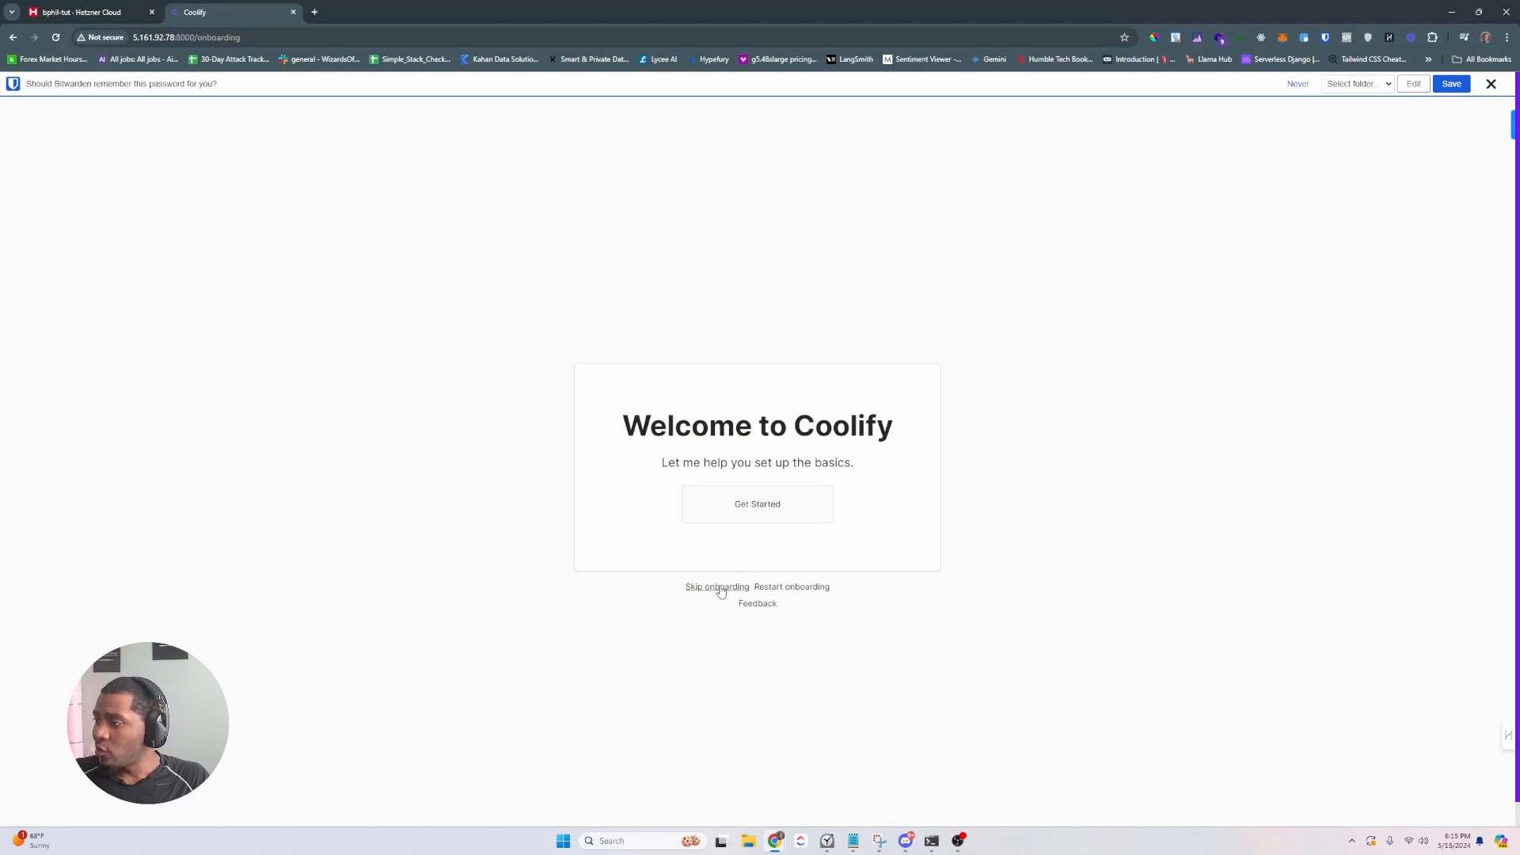
left_click(706, 588)
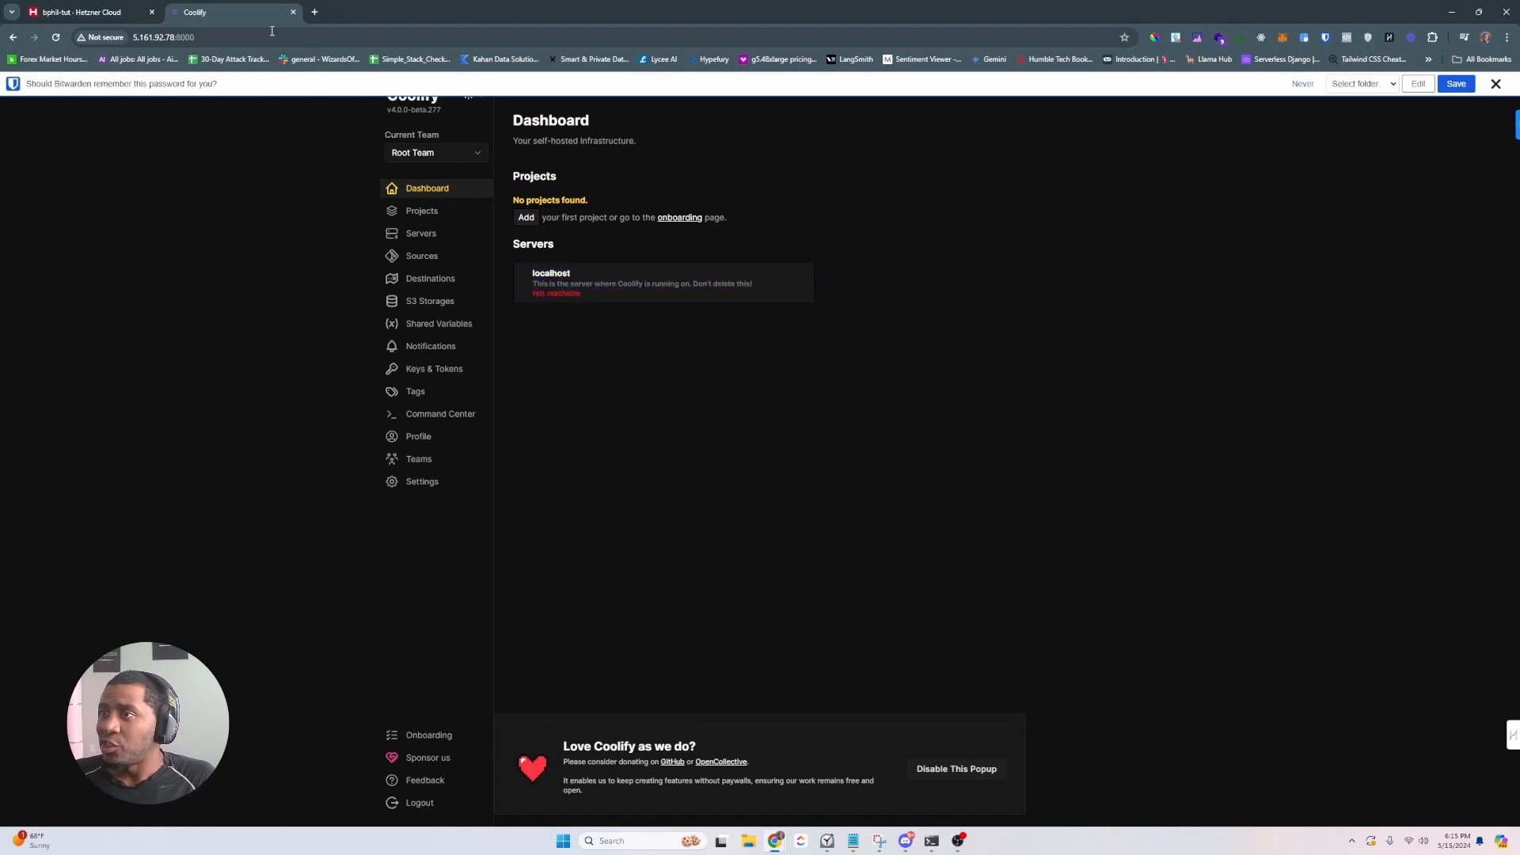
- Pull the Hetzner firewall page out into its own centred window
left_click(117, 11)
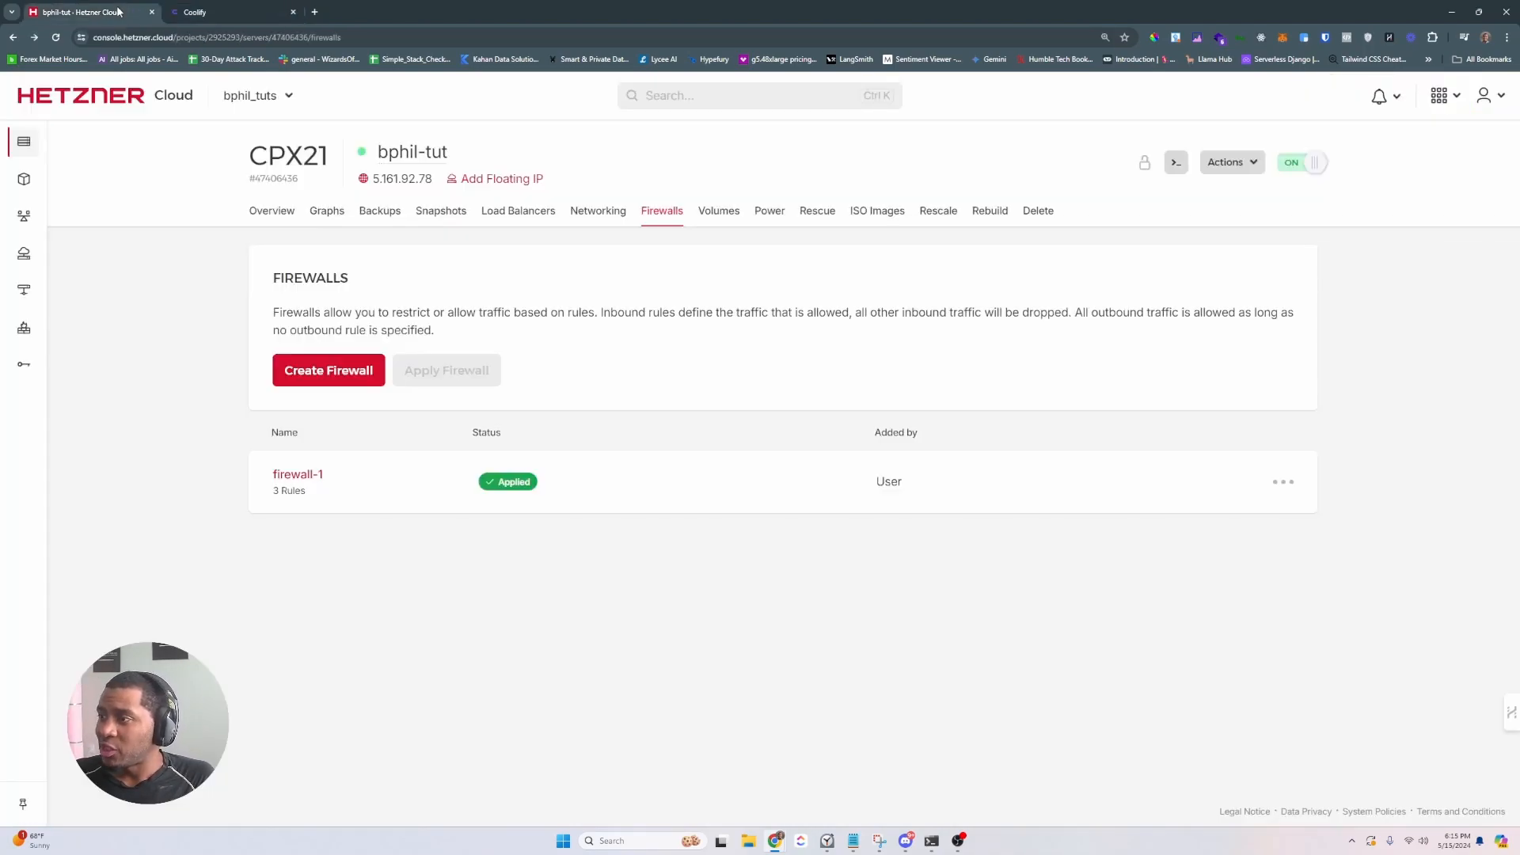
left_click_drag(118, 13, 0, 12)
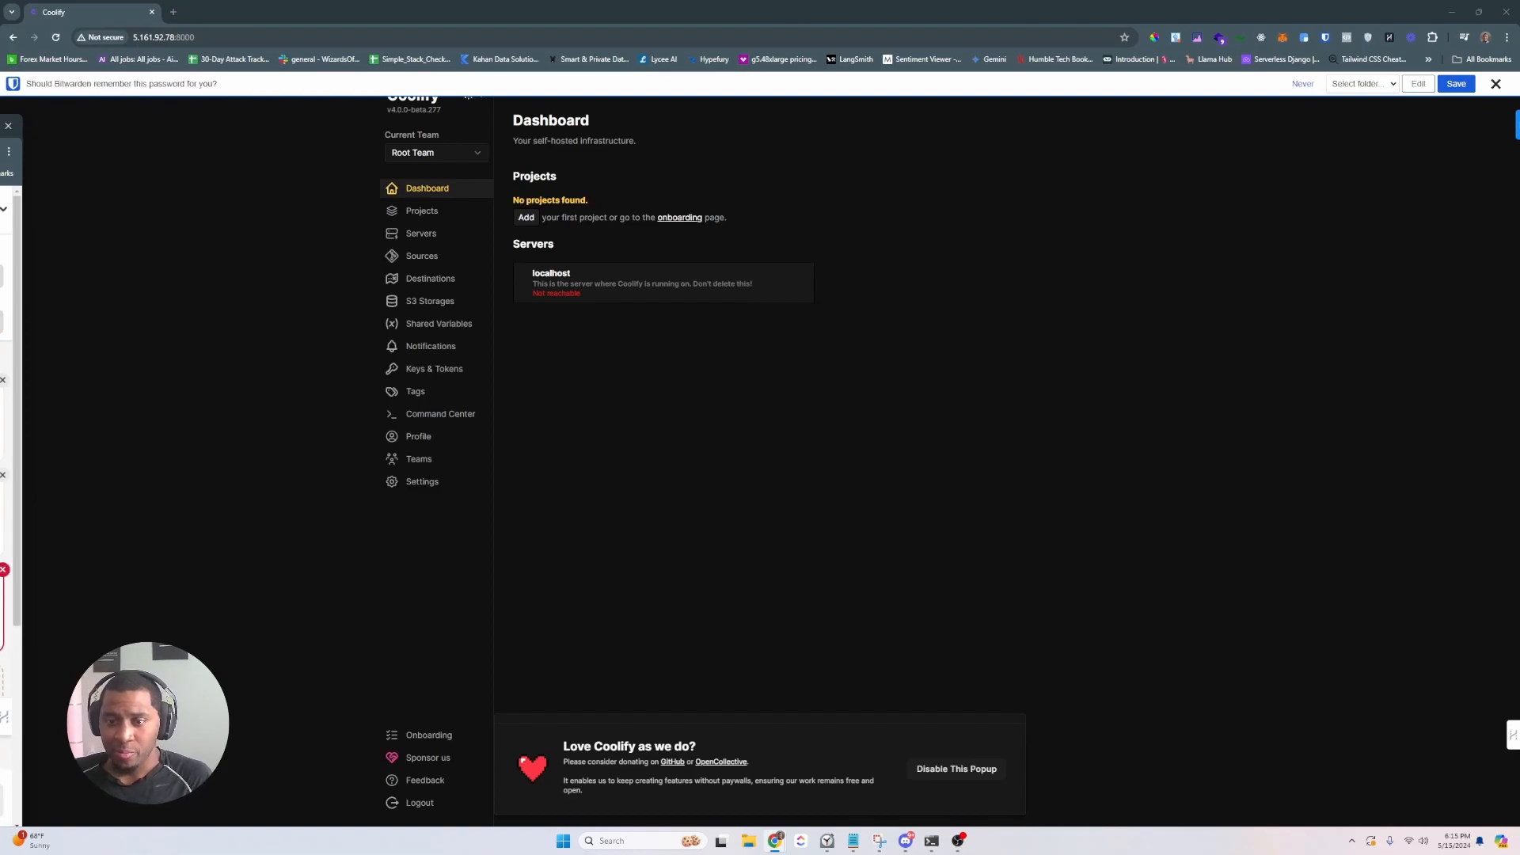
left_click_drag(11, 118, 627, 36)
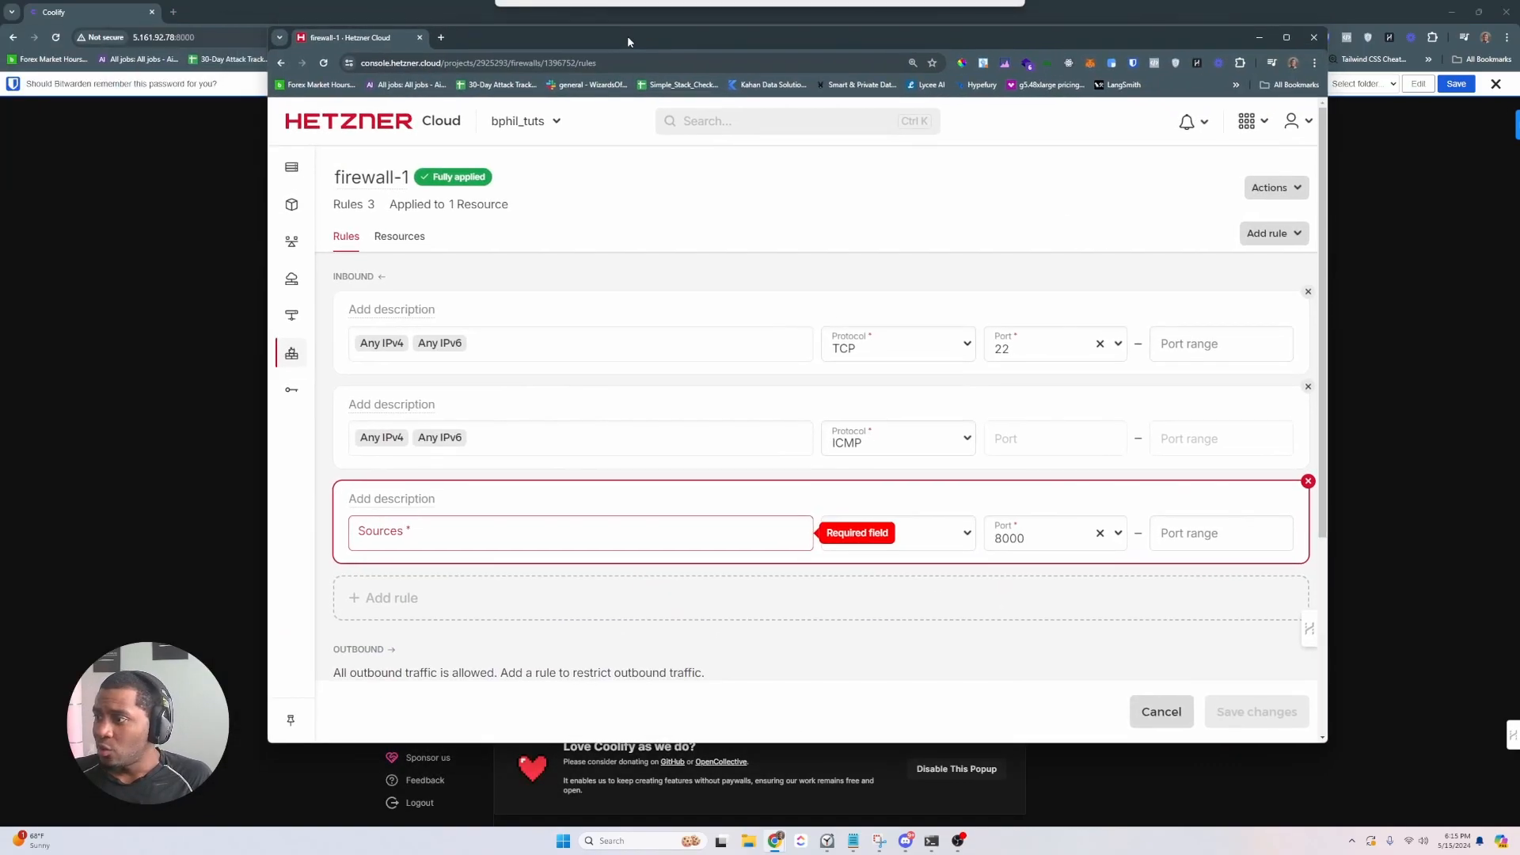
- Add two more inbound rules with ports 80 and 443
left_click(435, 612)
scroll(496, 582, "down", 1)
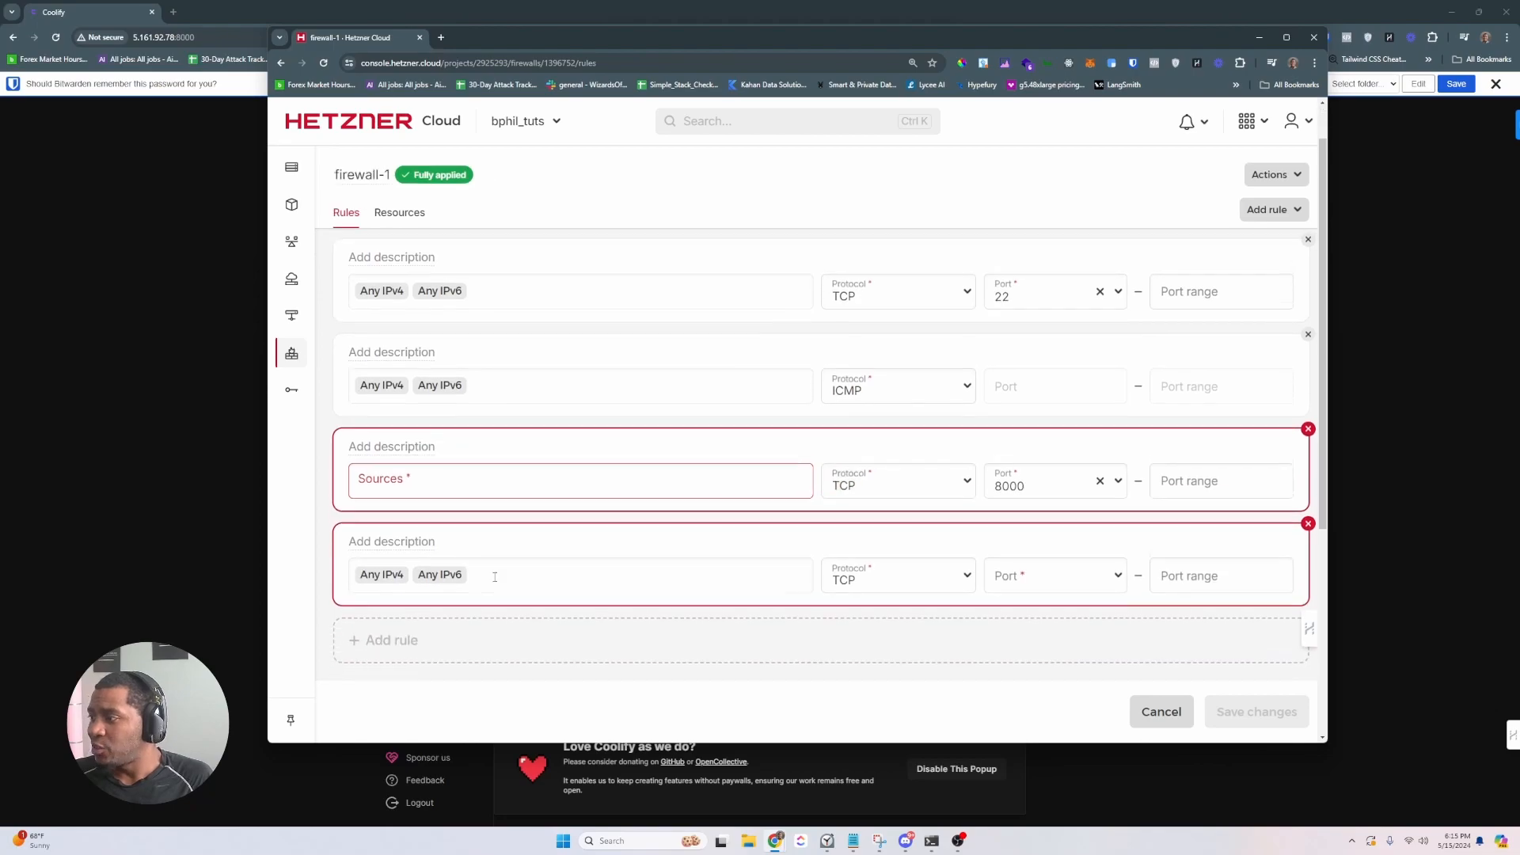
left_click(441, 637)
left_click(1025, 567)
type("80")
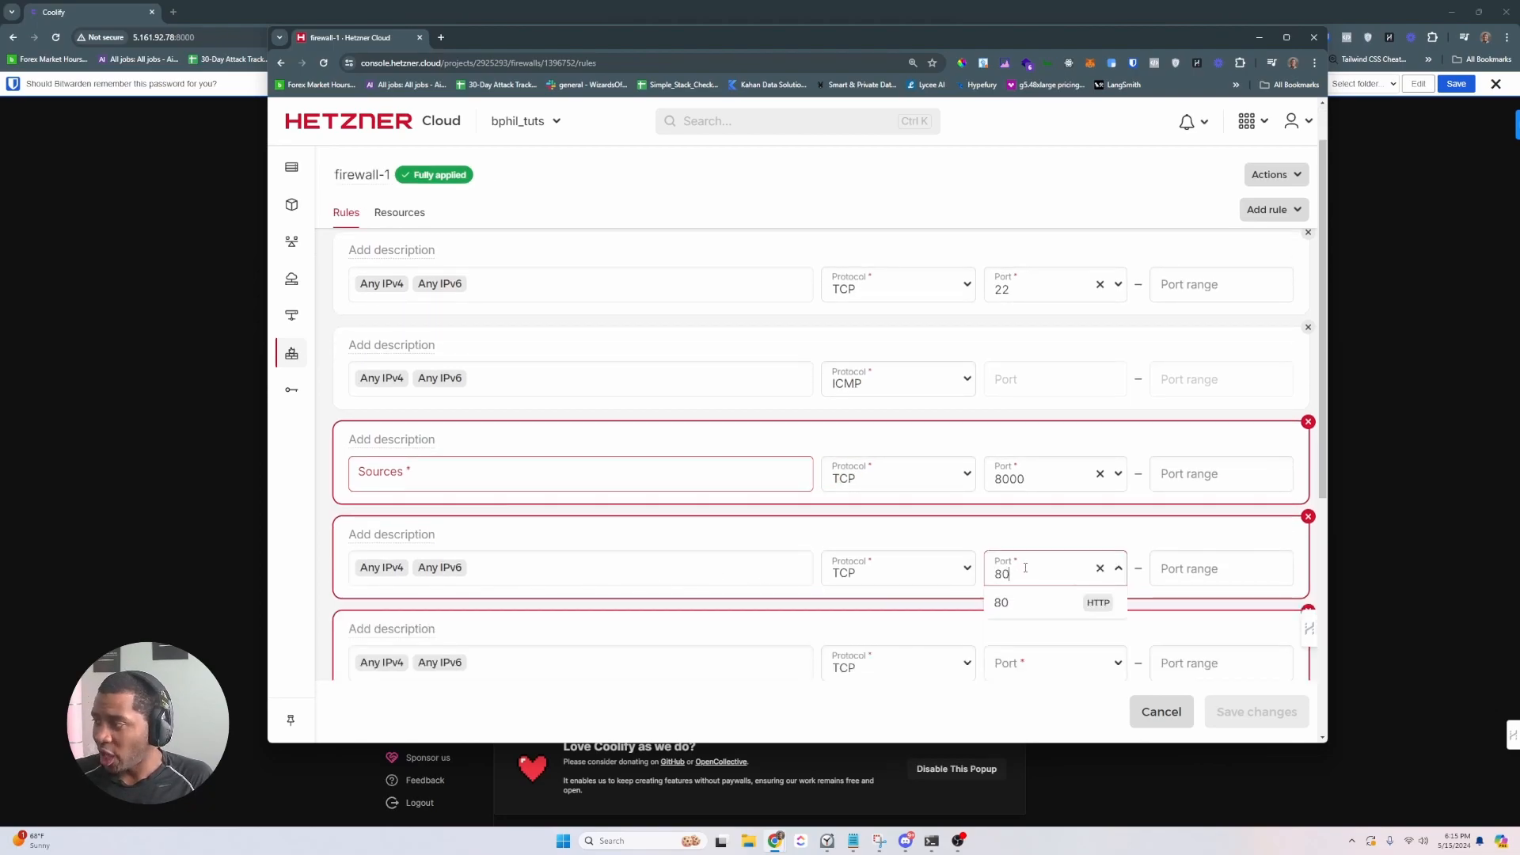
left_click(1033, 673)
type("443")
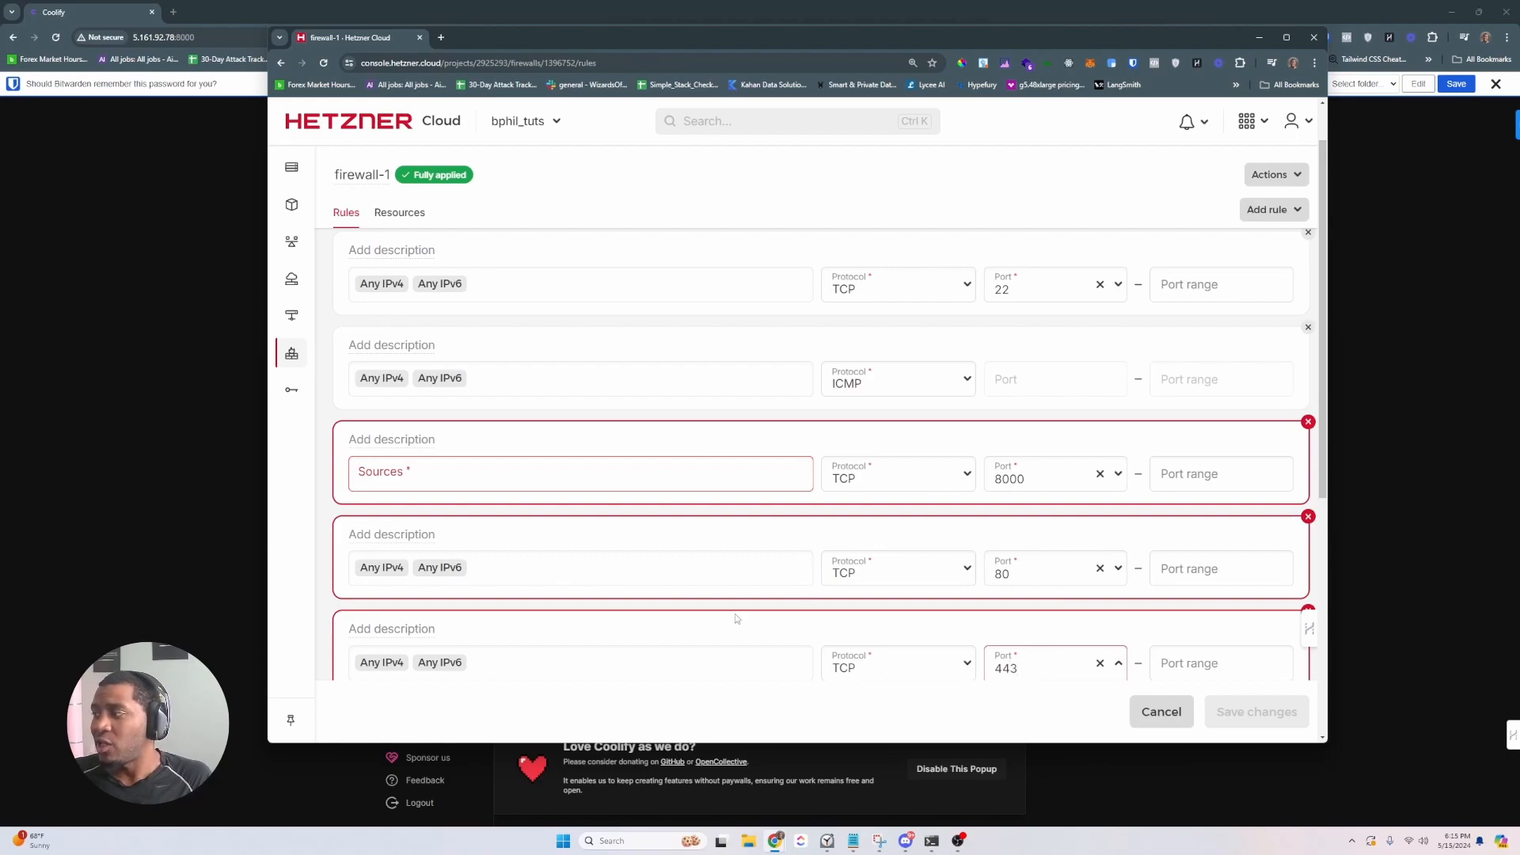
scroll(736, 619, "down", 1)
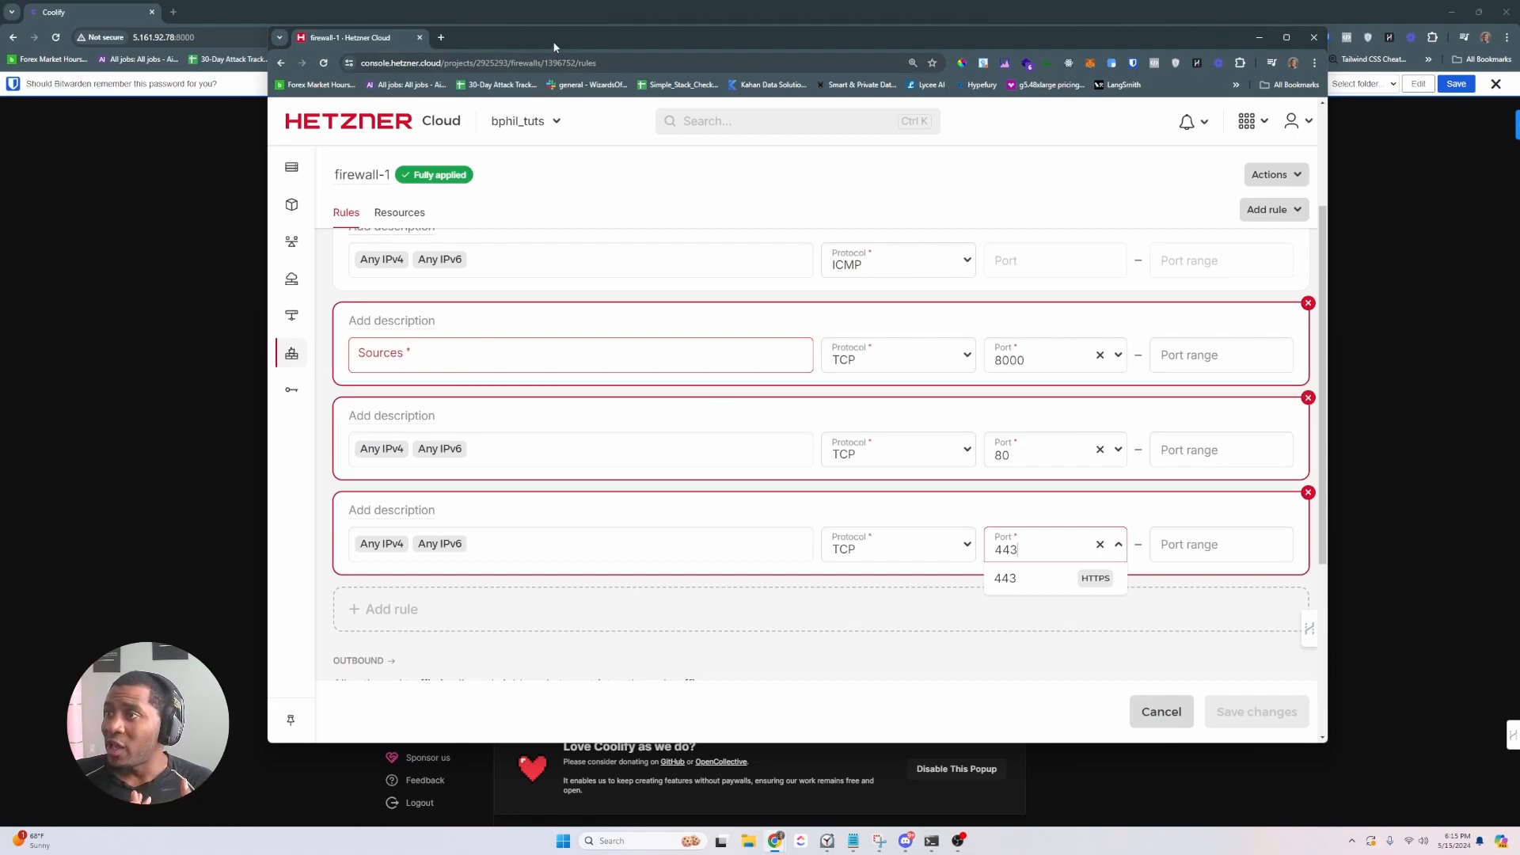
left_click_drag(554, 47, 0, 59)
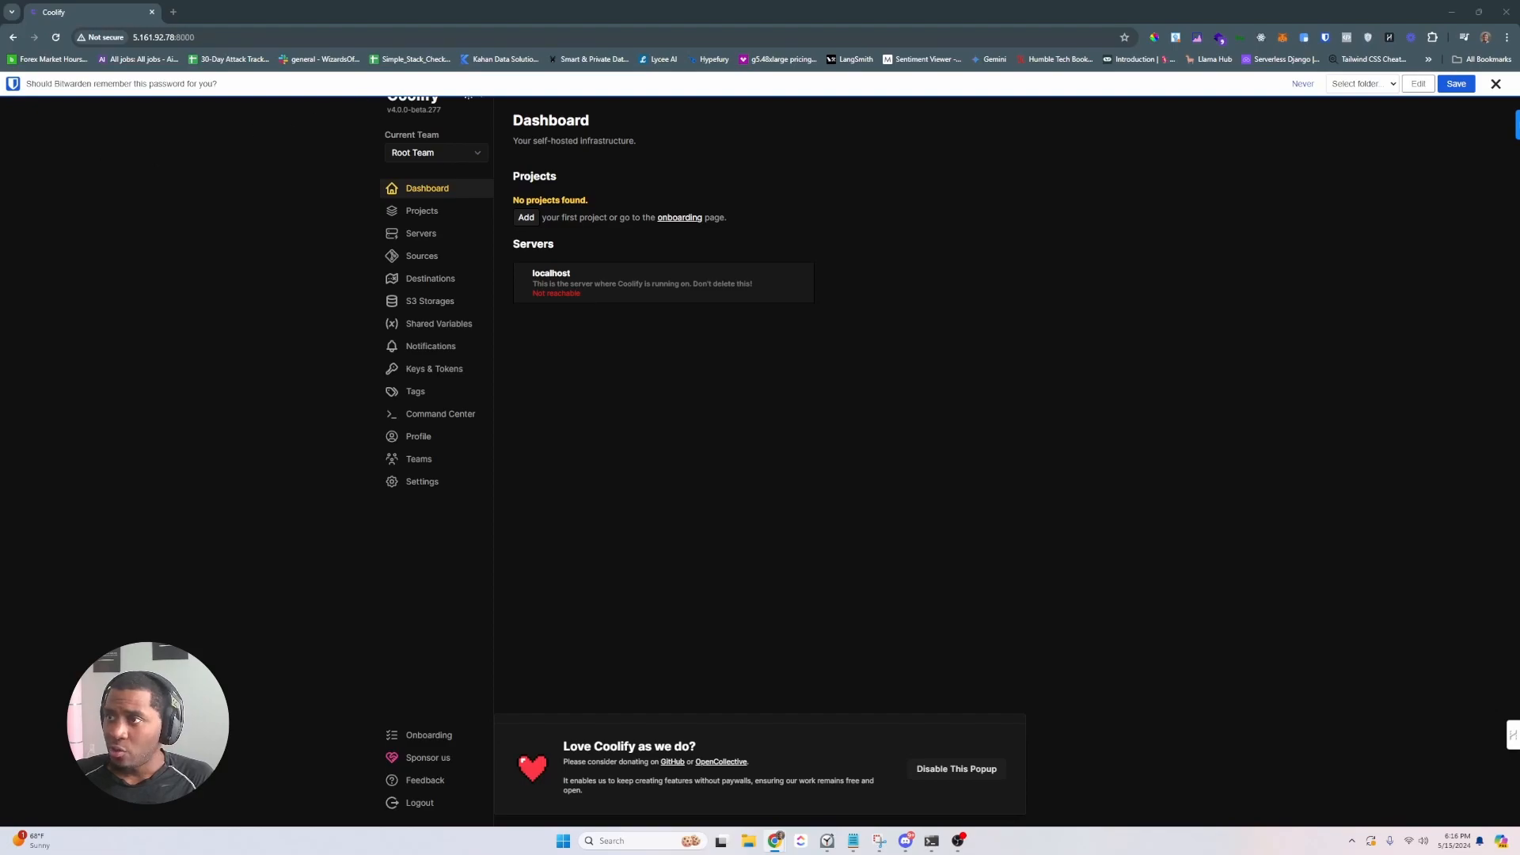
- Check the bphil-tut server overview in the bphil_tuts Hetzner project, then hide that window
left_click(173, 12)
key("ctrl+w")
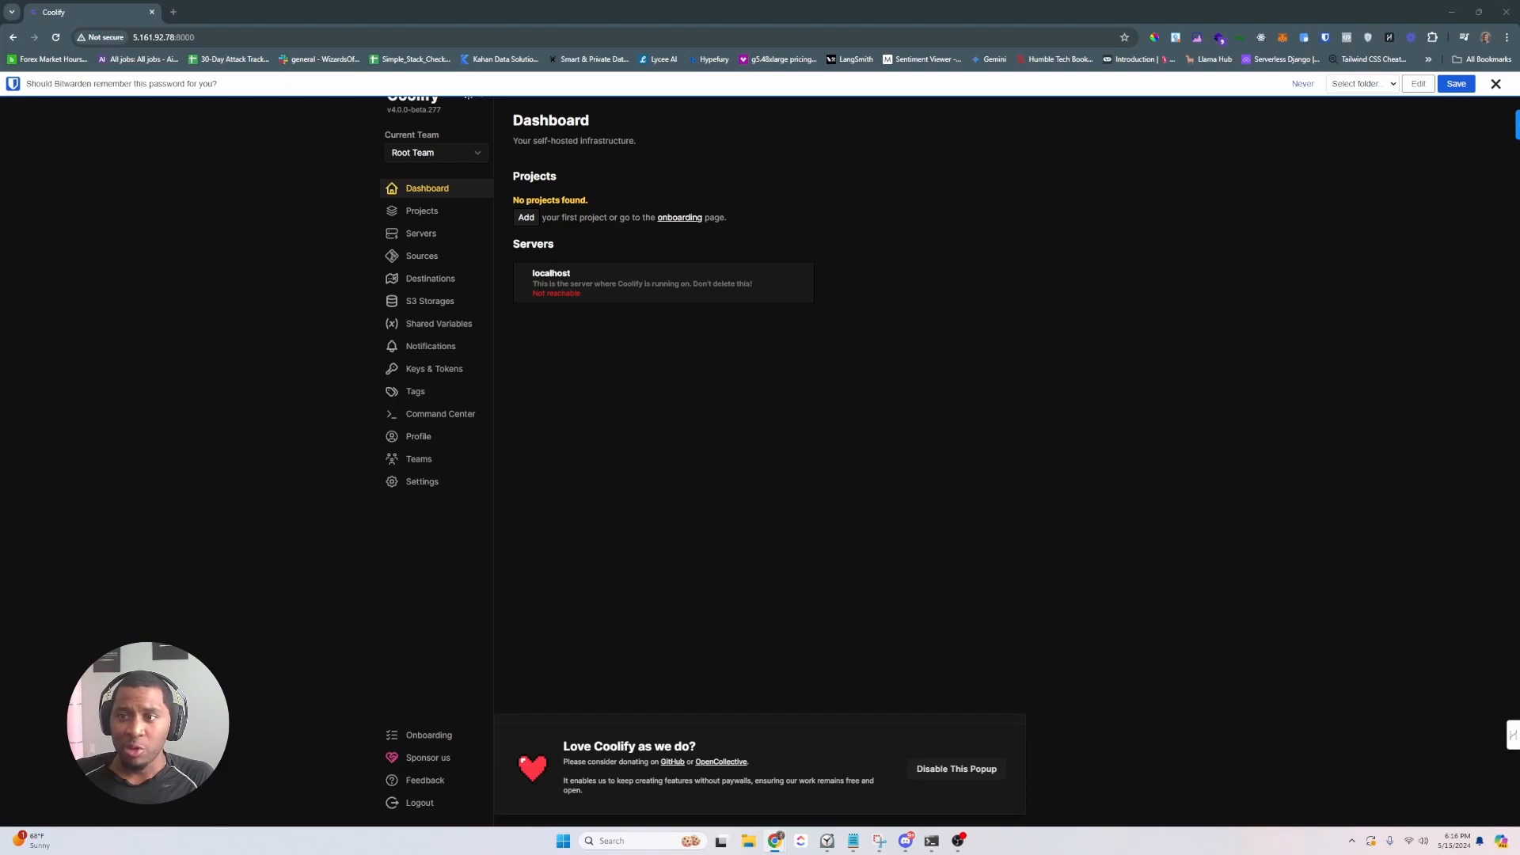
left_click_drag(2, 103, 1166, 89)
left_click(748, 302)
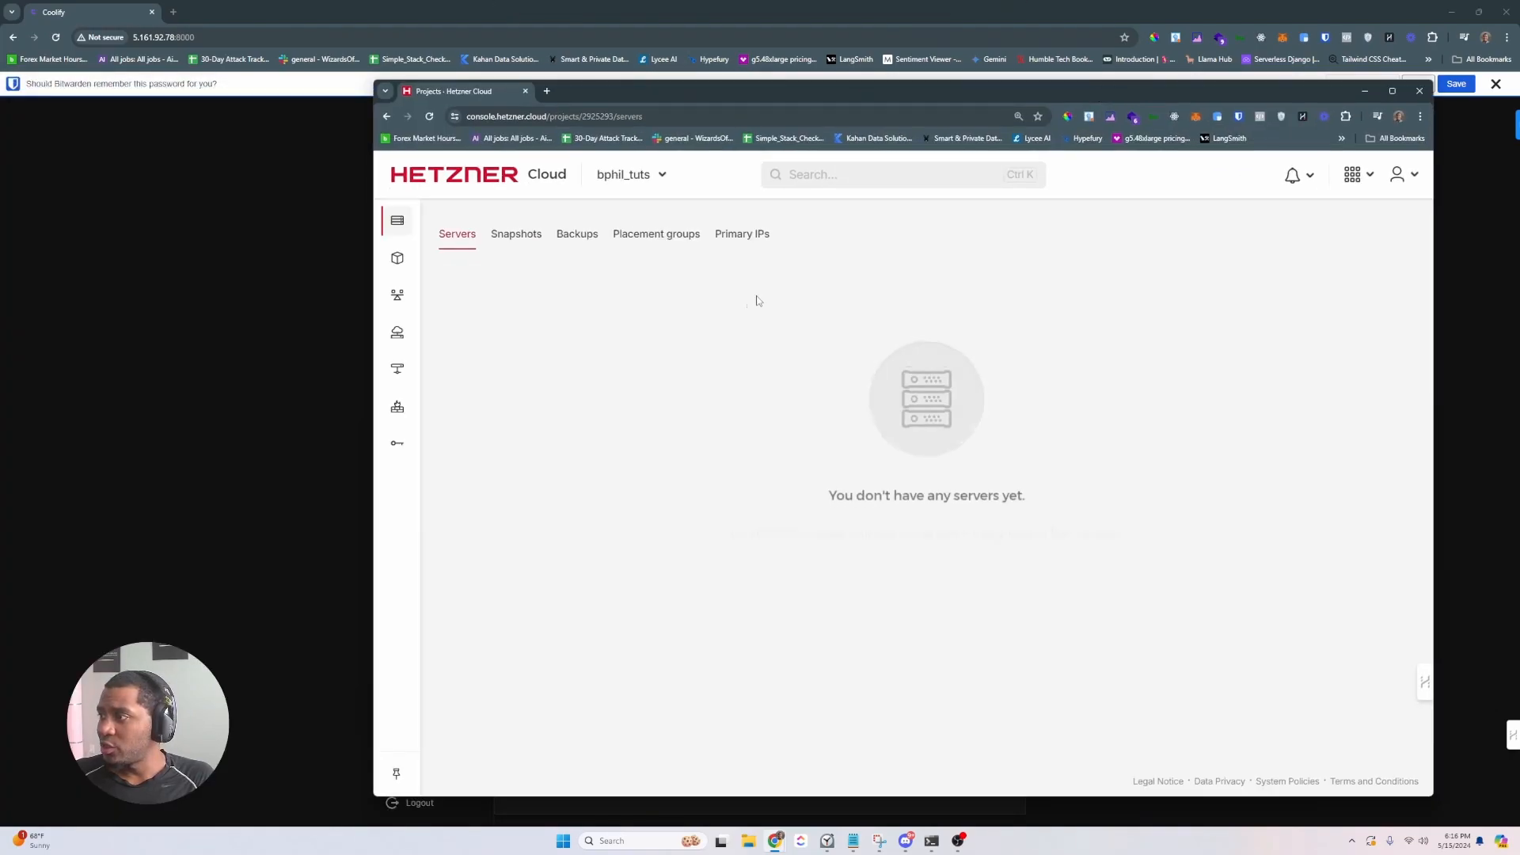
left_click(654, 360)
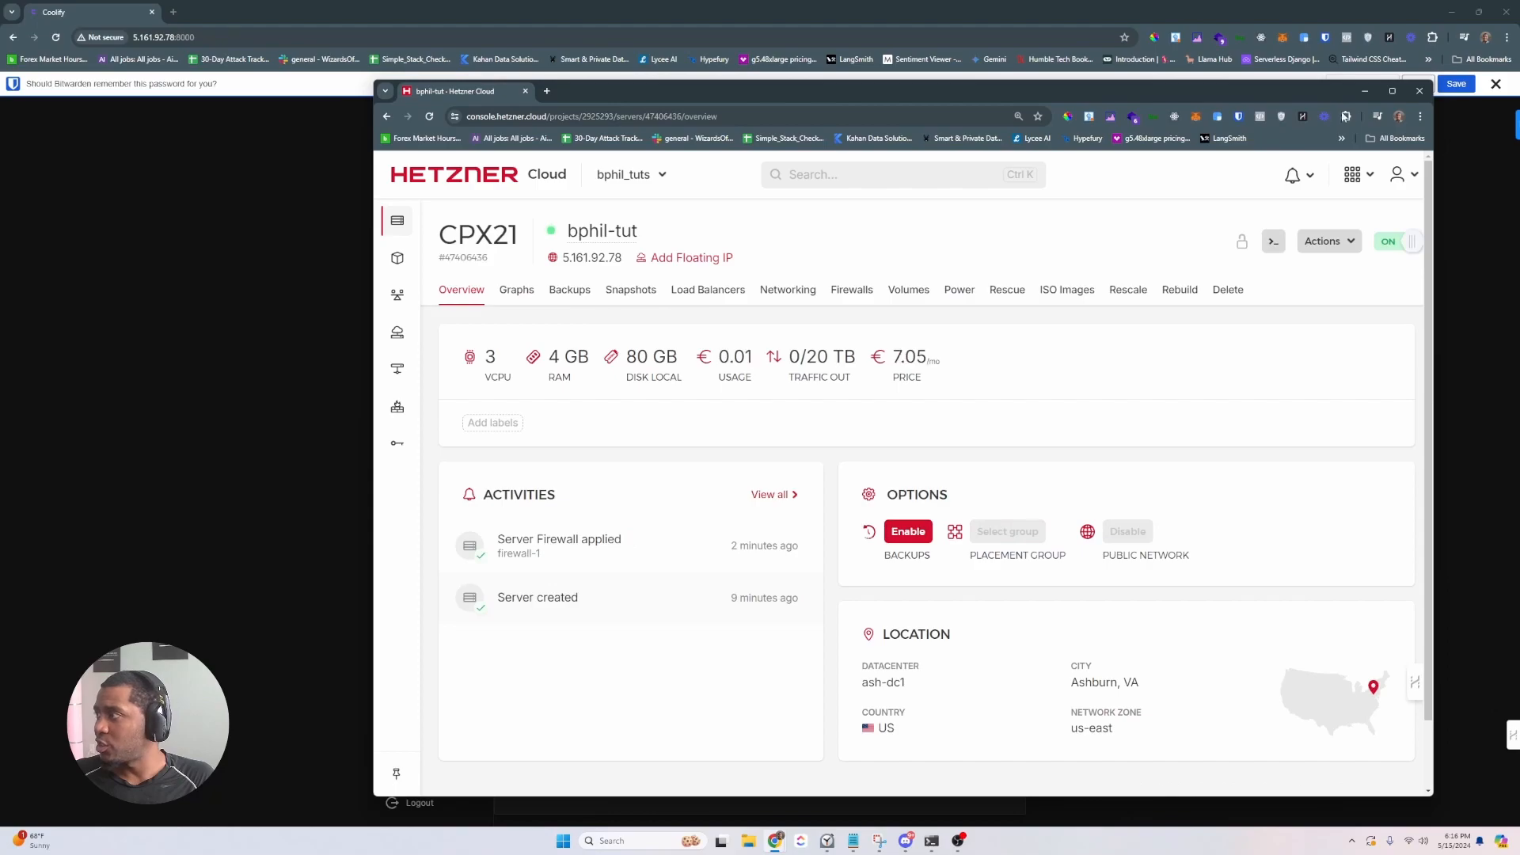
left_click(1361, 89)
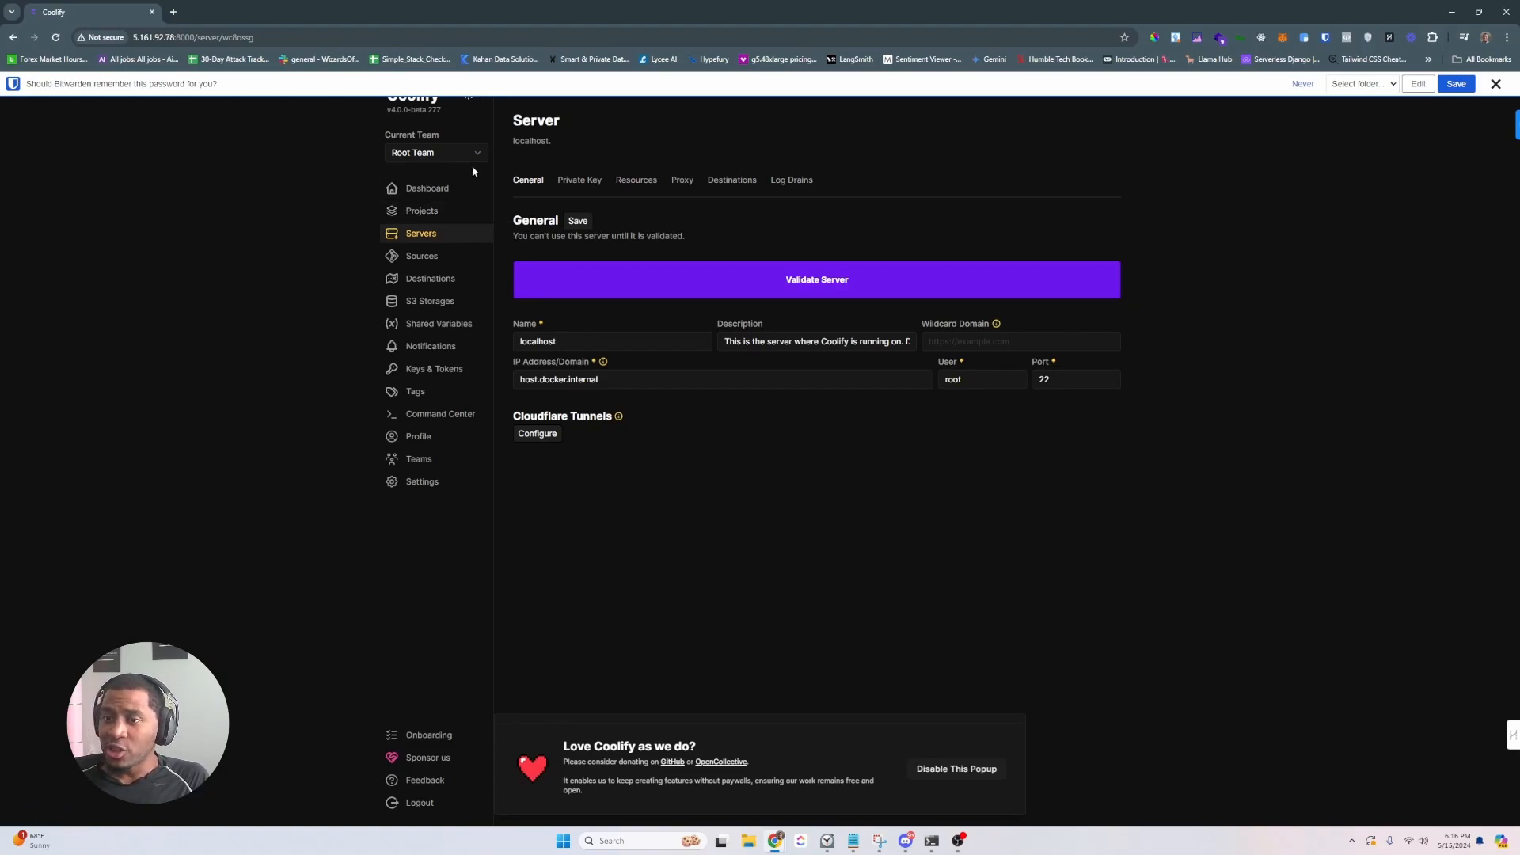
- Check whether the localhost server is reachable, then save and confirm its connection details
left_click_drag(174, 37, 121, 43)
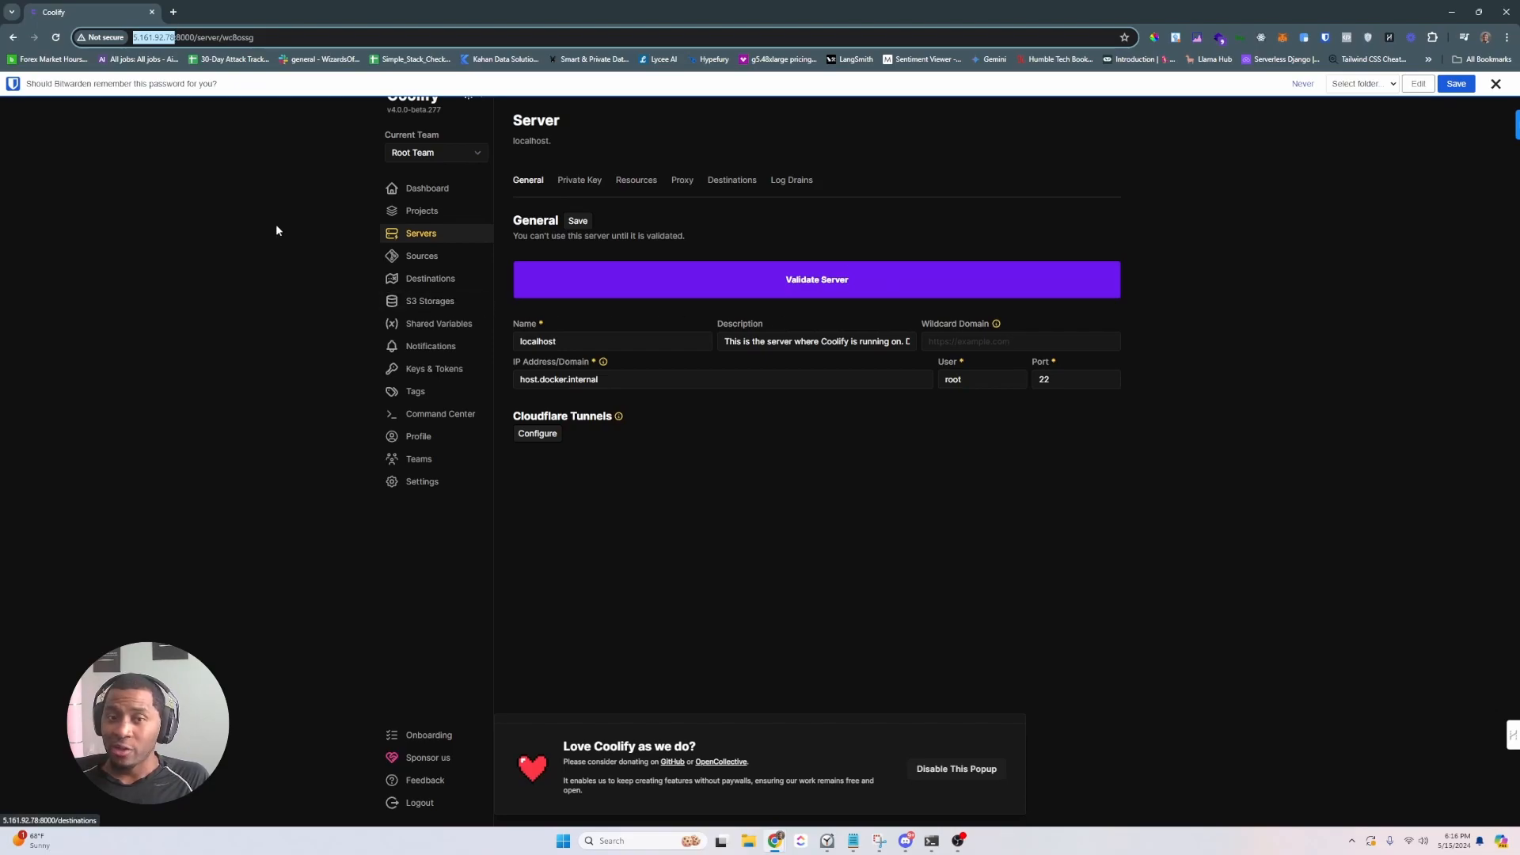
left_click(226, 150)
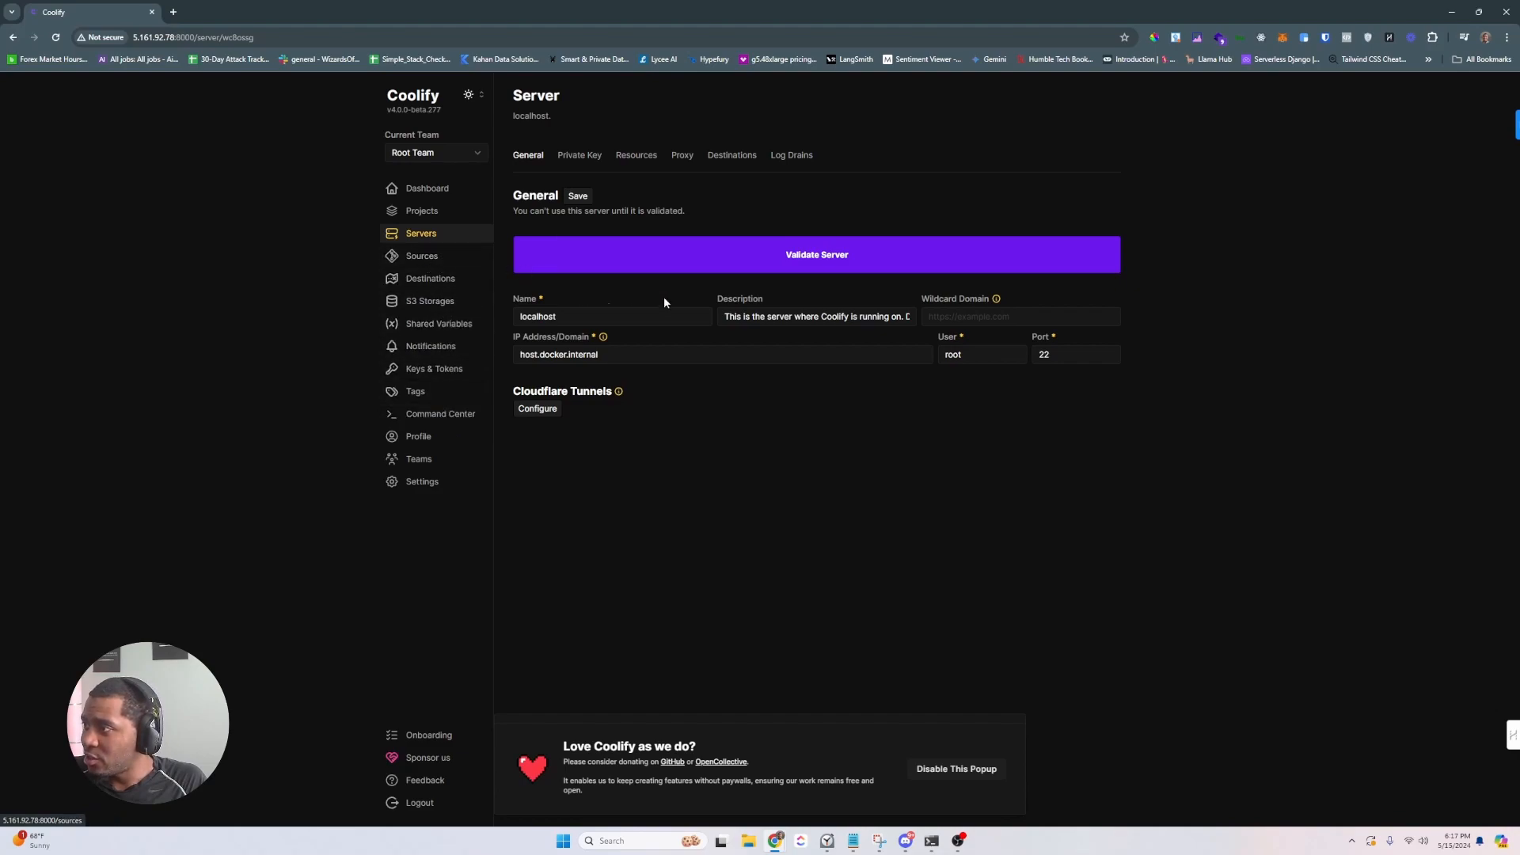
left_click(788, 261)
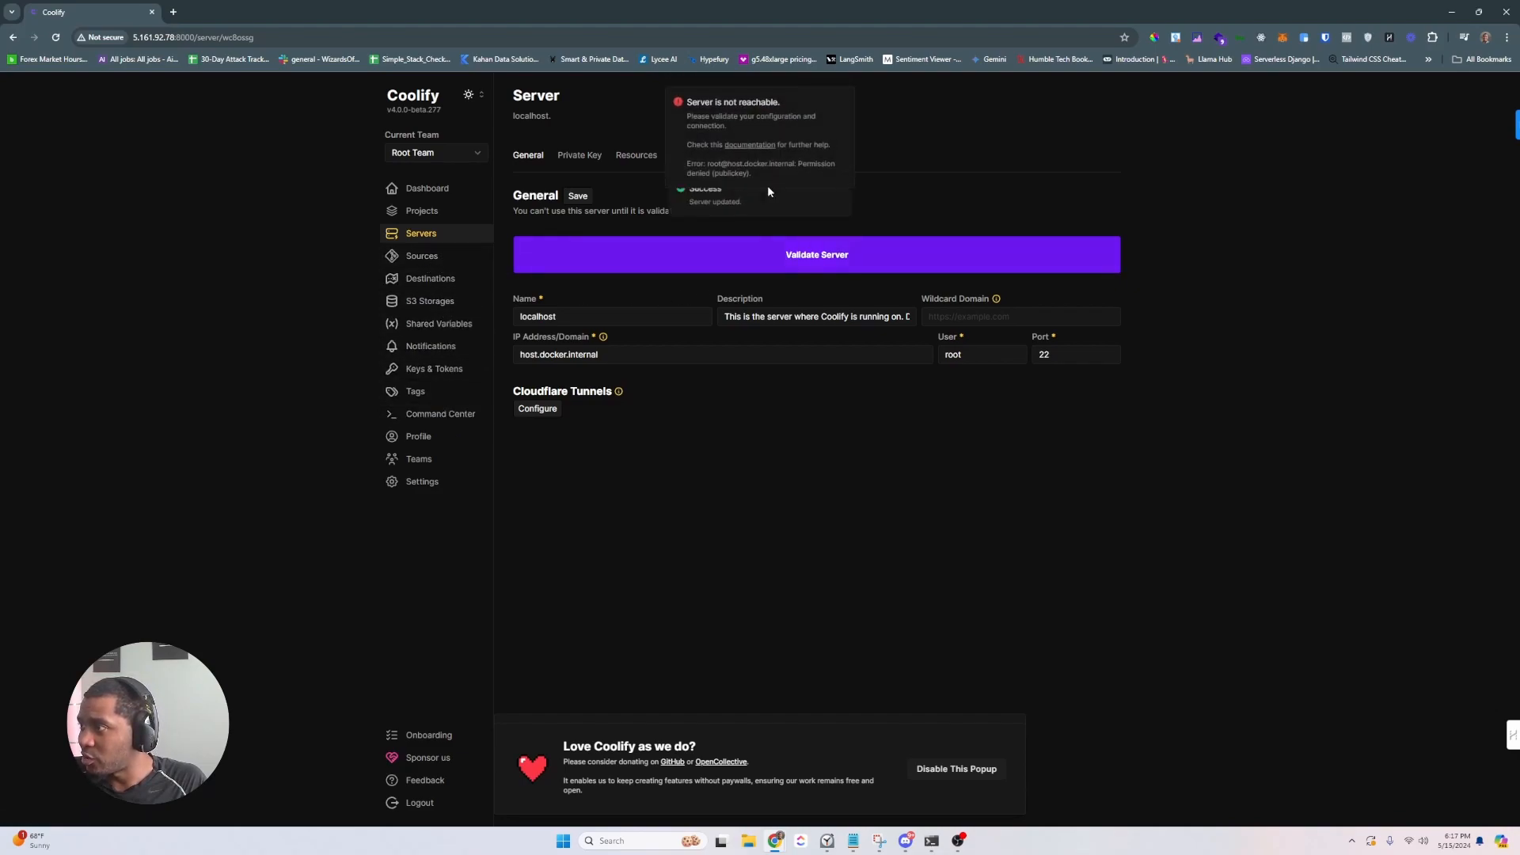
left_click(844, 105)
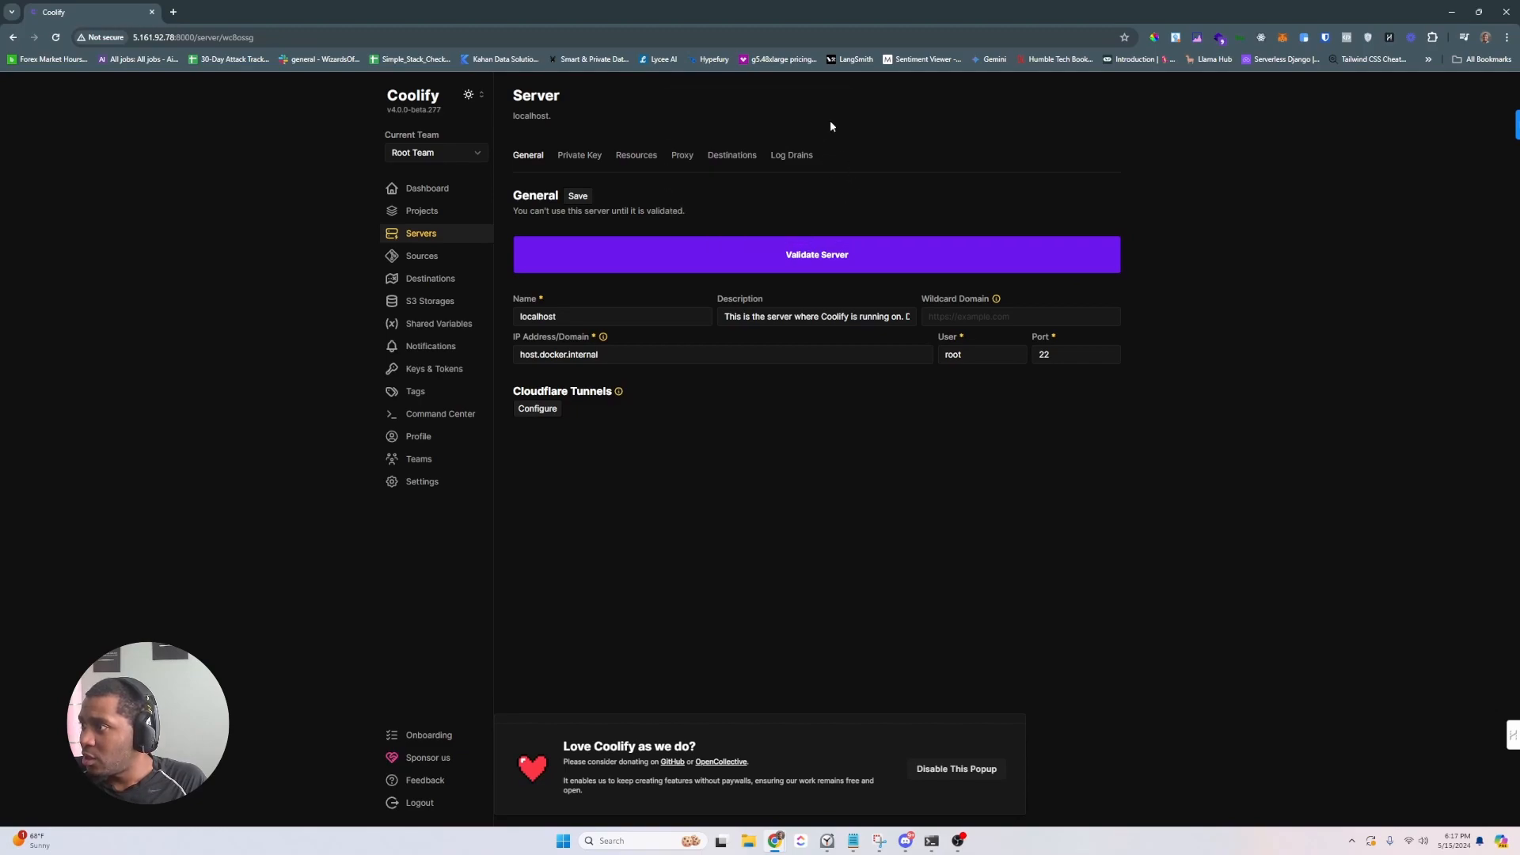
left_click(579, 196)
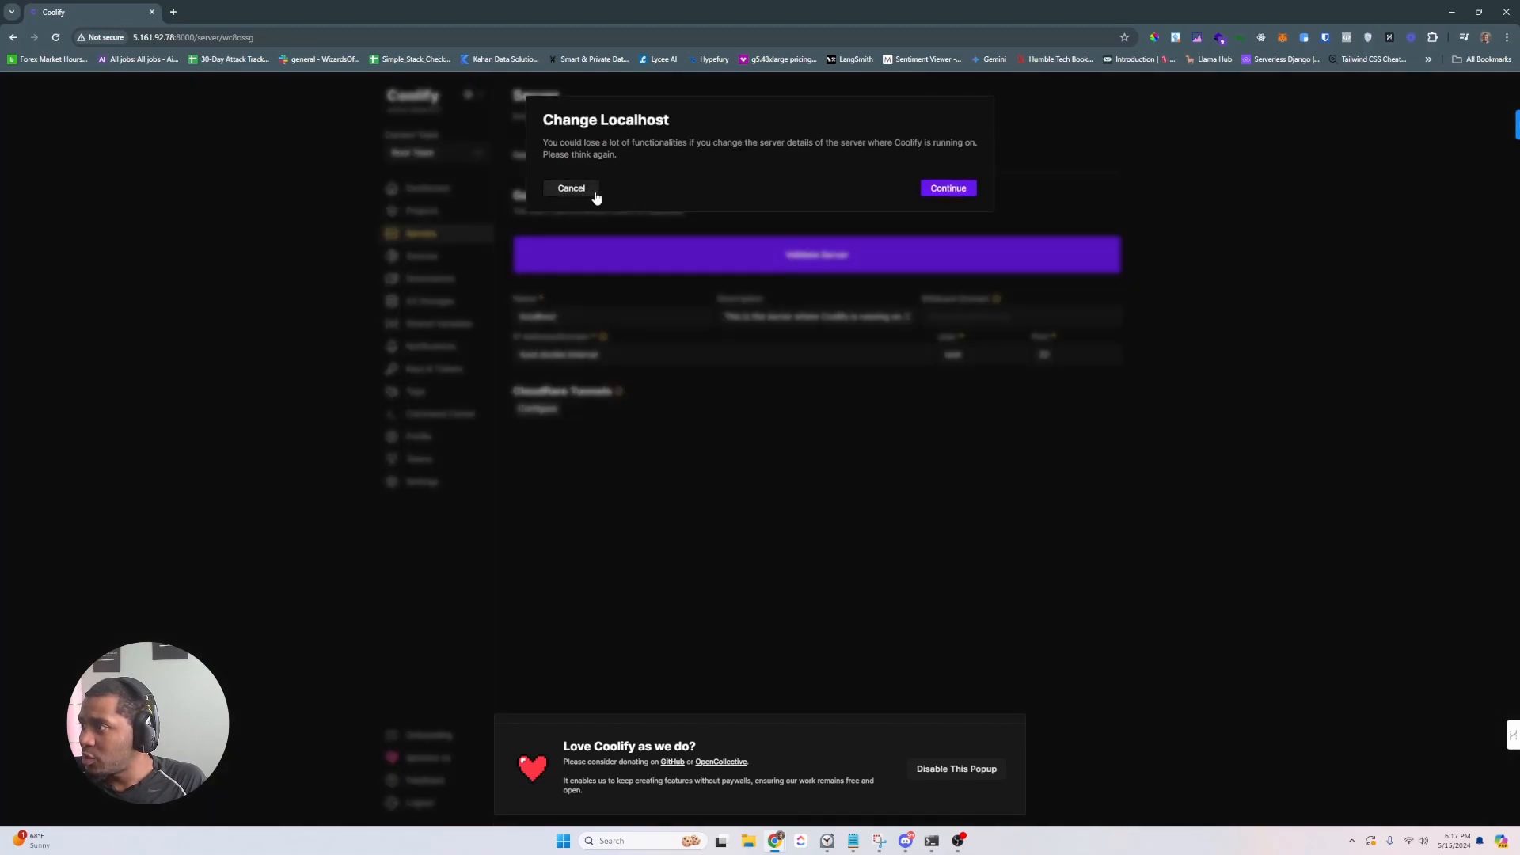
left_click(940, 190)
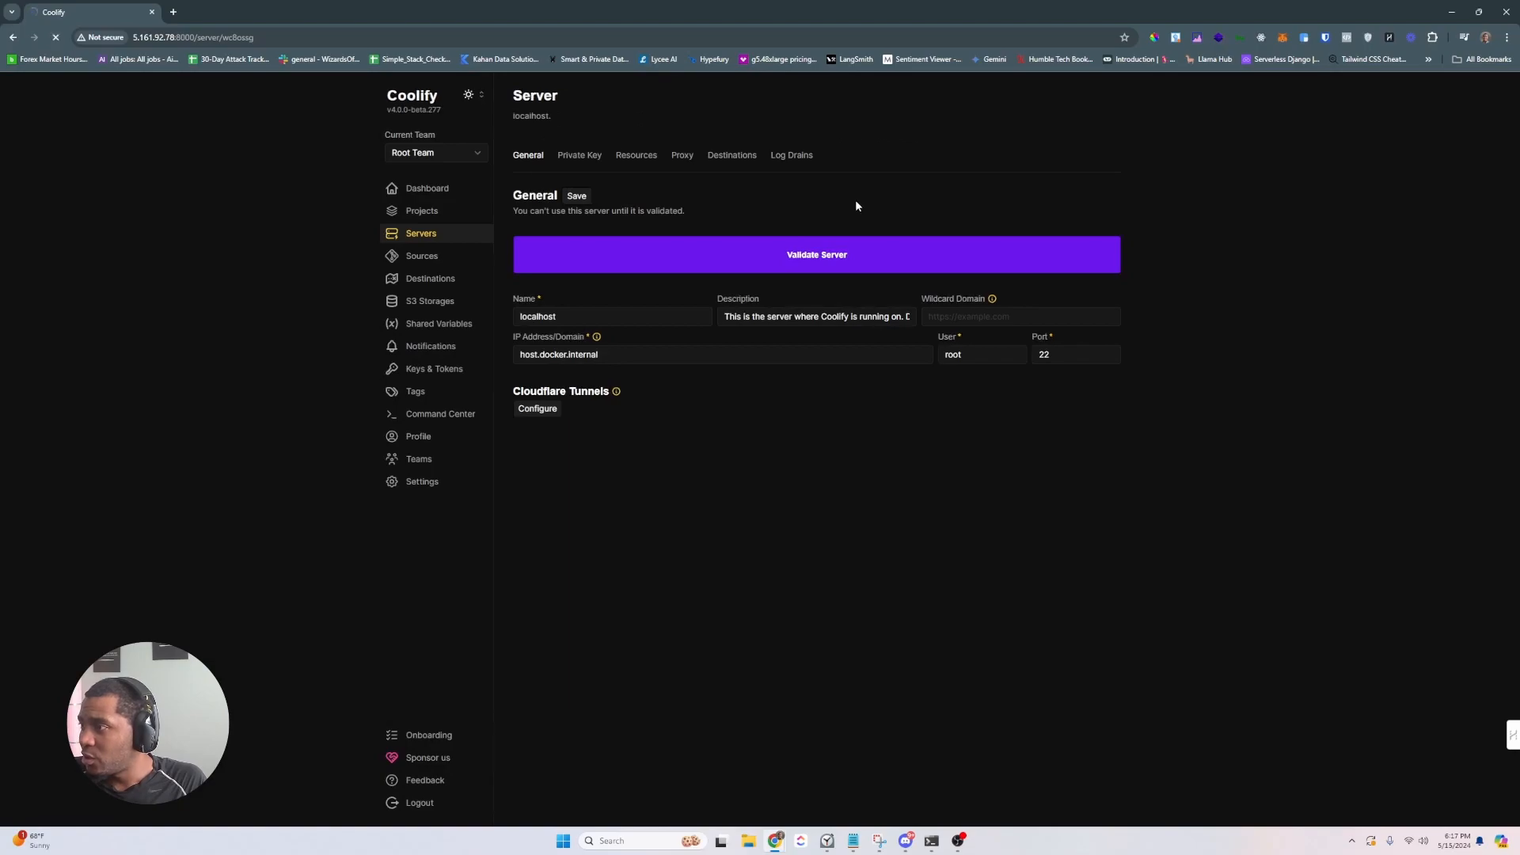
left_click(979, 357)
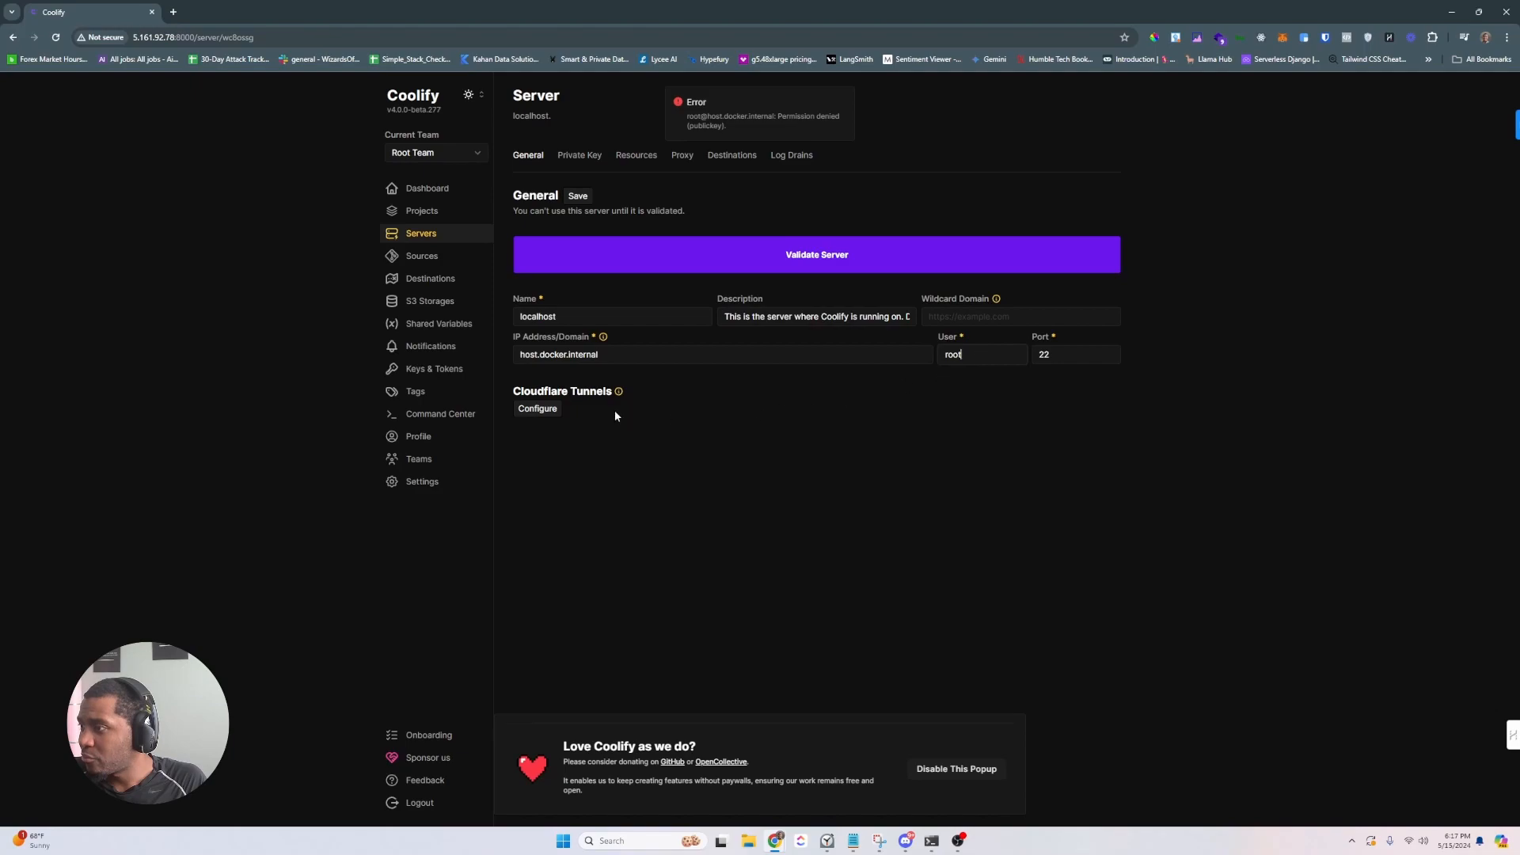
- Validate the server again and dismiss the donation and Realtime Error popups
left_click(849, 258)
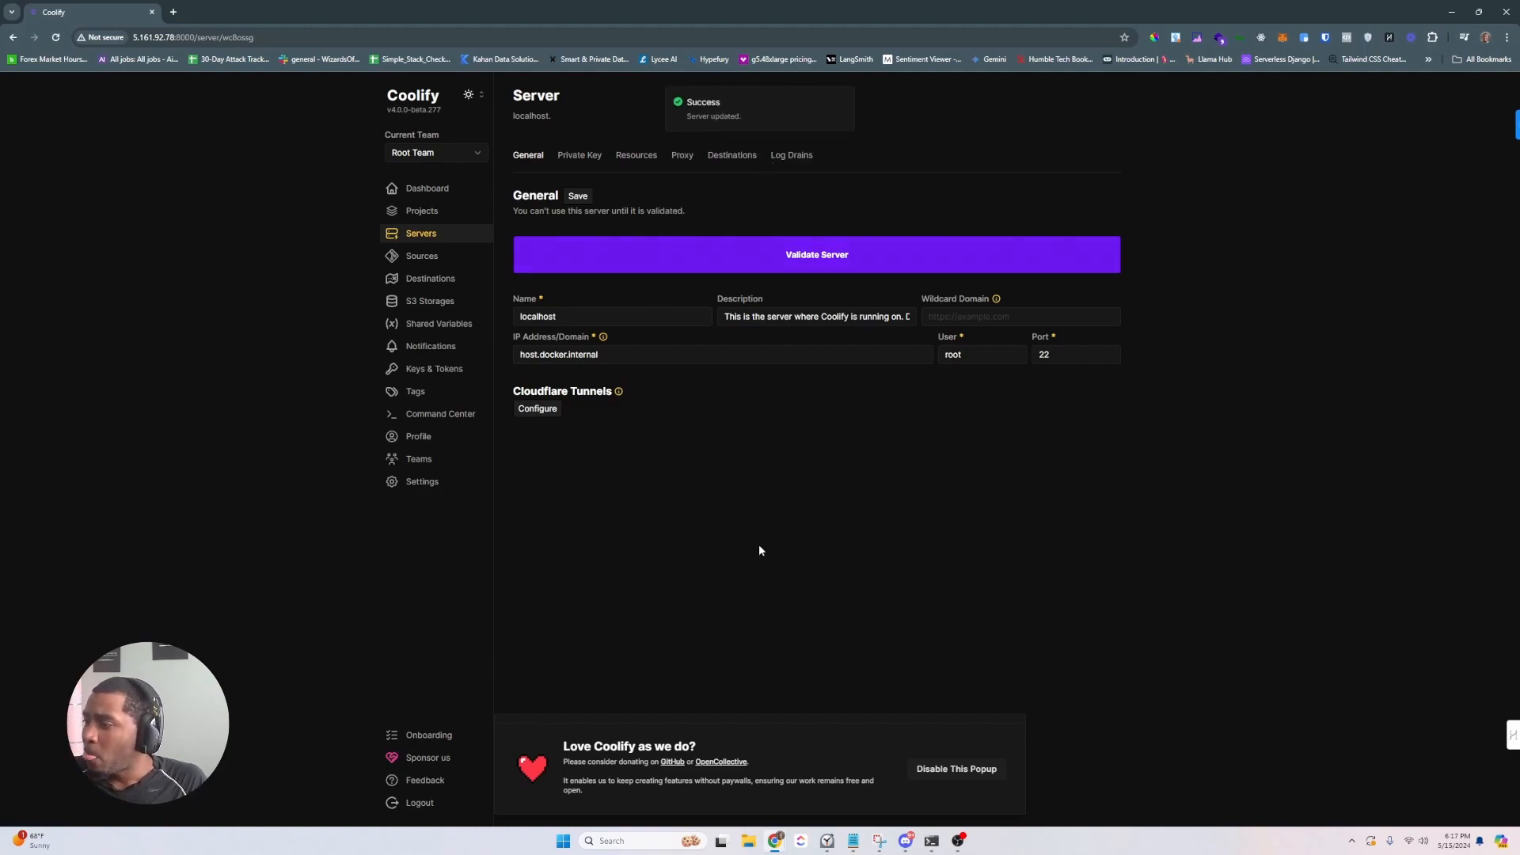
left_click(944, 779)
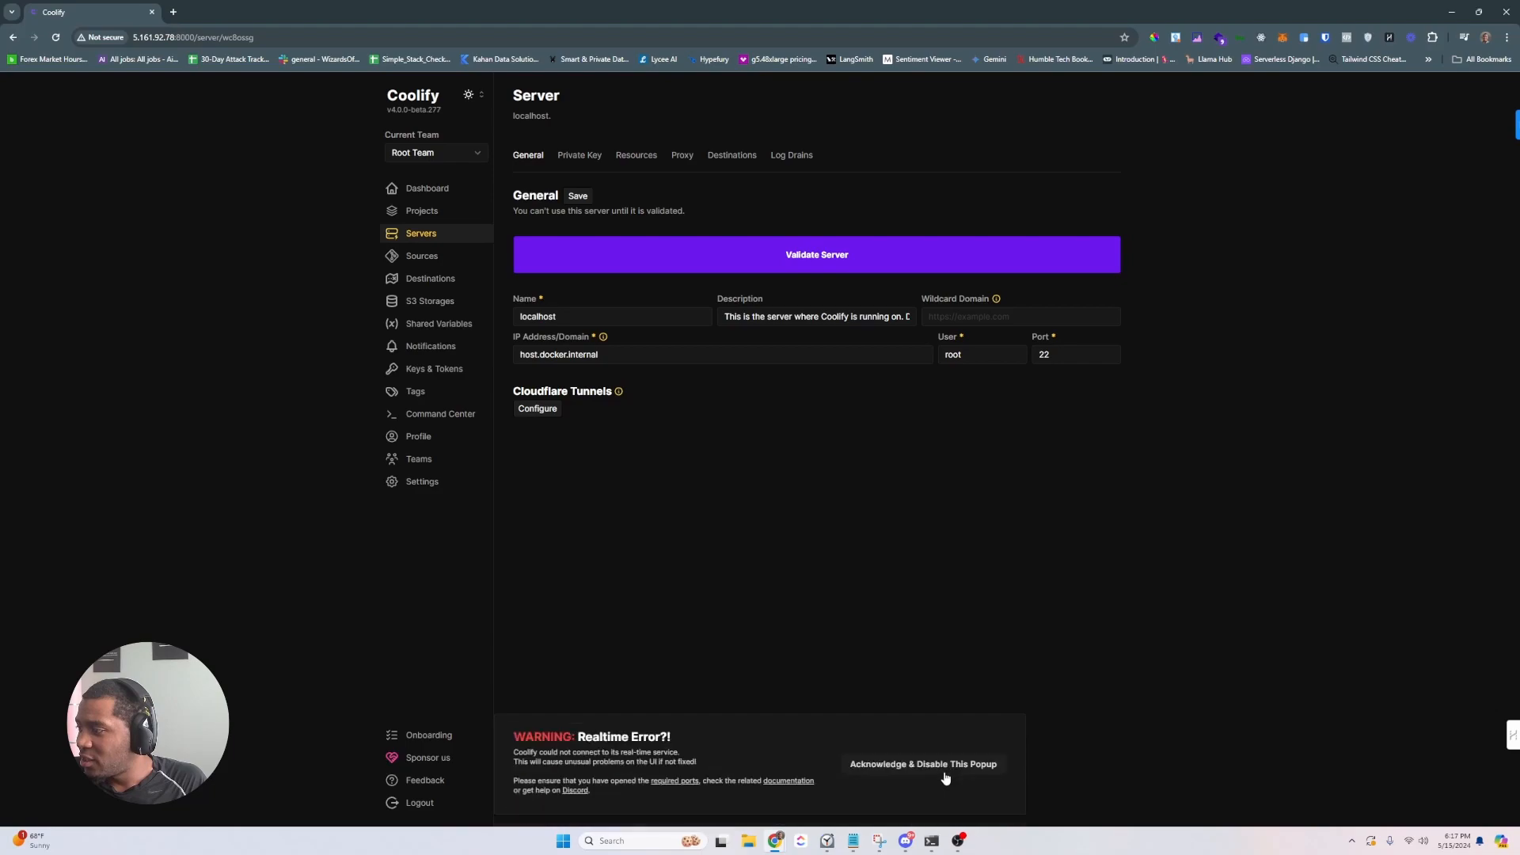
left_click(926, 774)
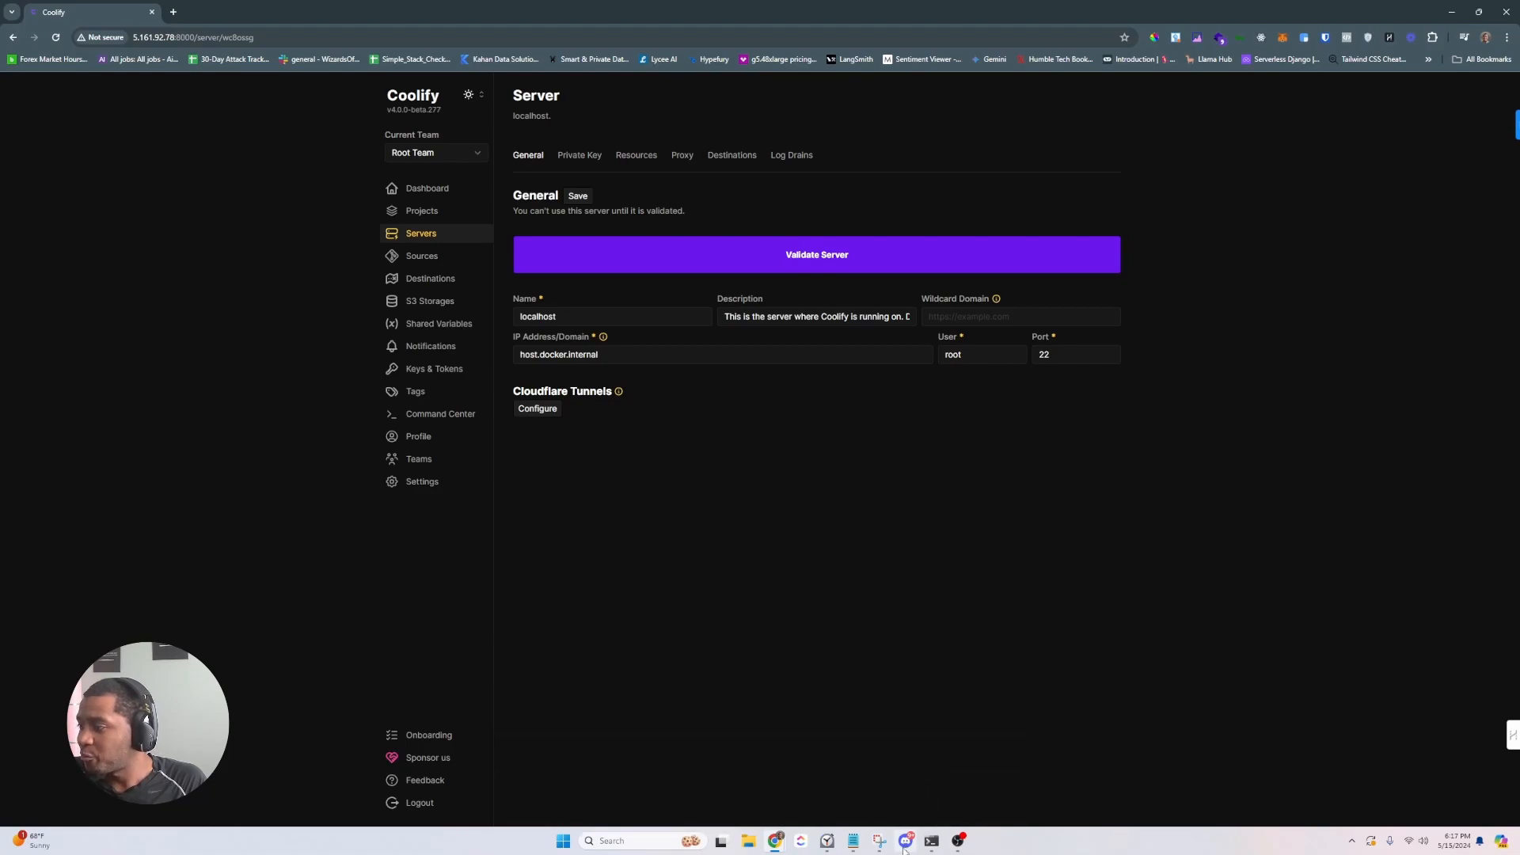
mouse_move(908, 843)
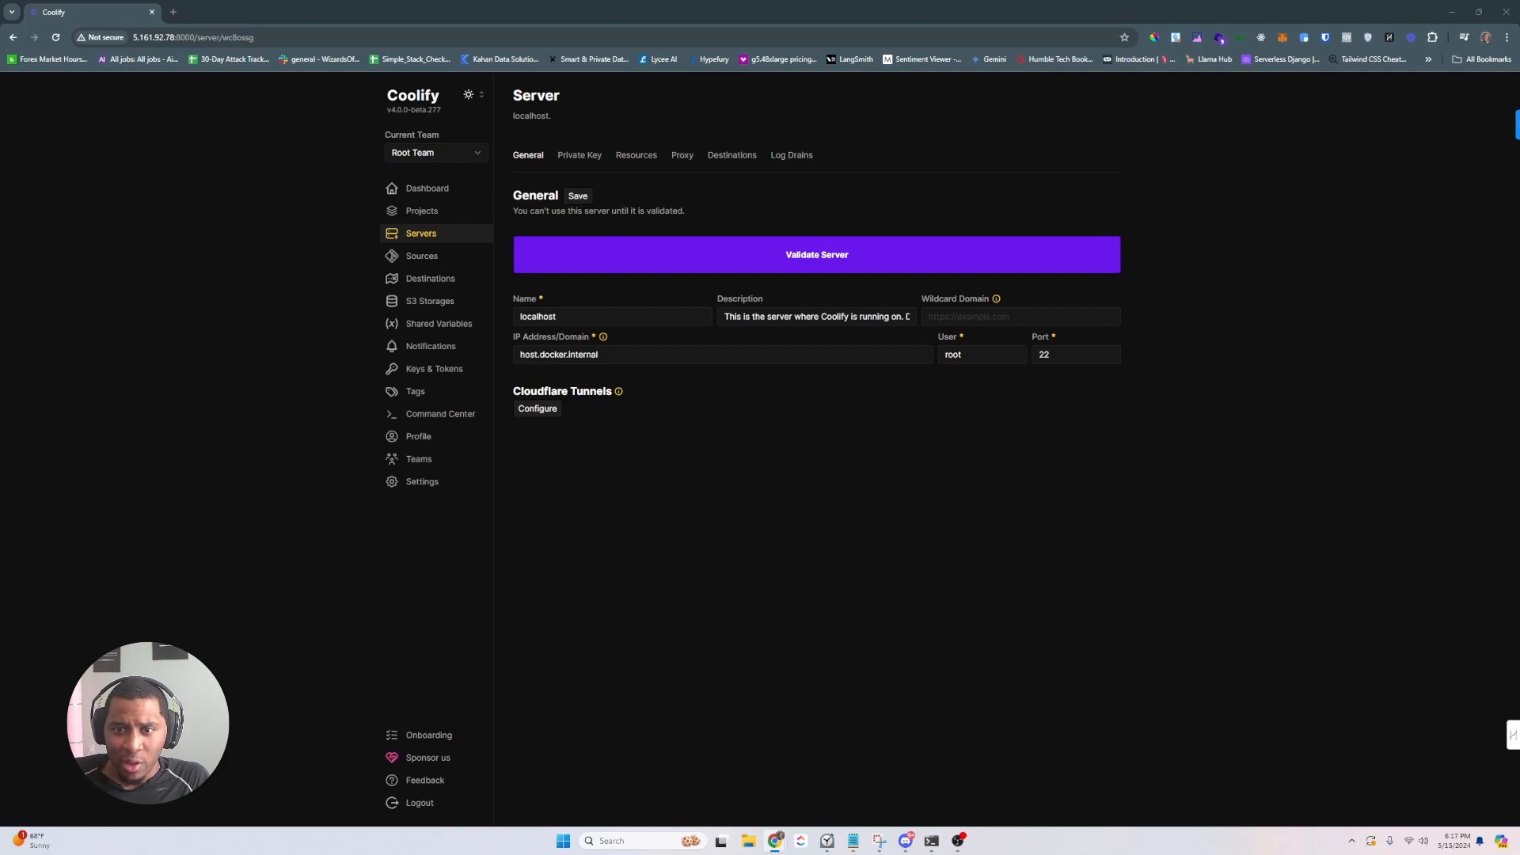
- Change PermitRootLogin to prohibit-password in /etc/ssh/sshd_config and save the file
left_click(931, 841)
key("Up")
key("Up")
key("Up")
key("Down")
key("Return")
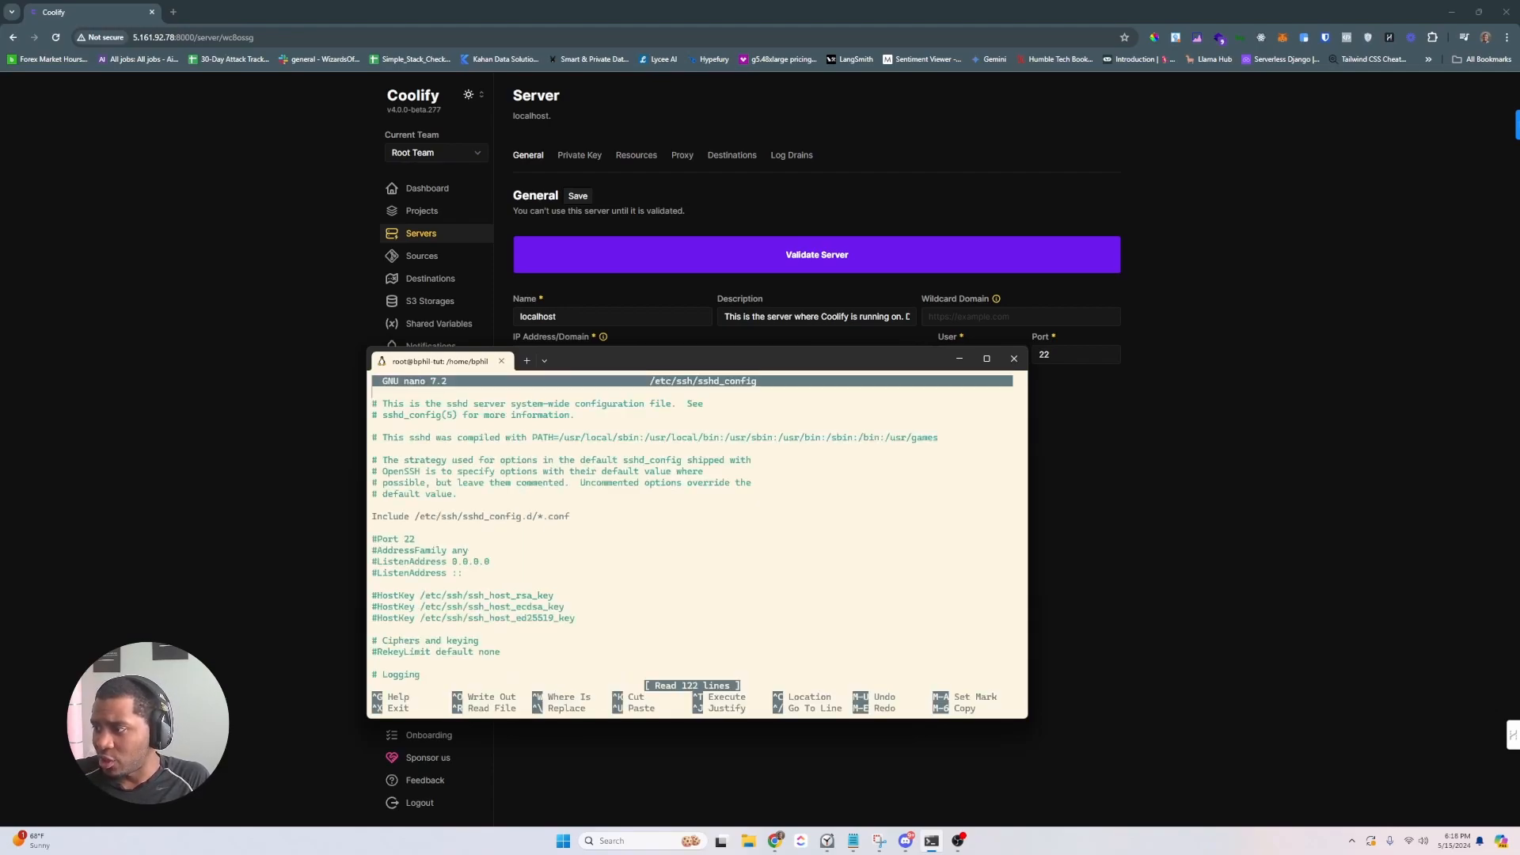
scroll(696, 534, "down", 5)
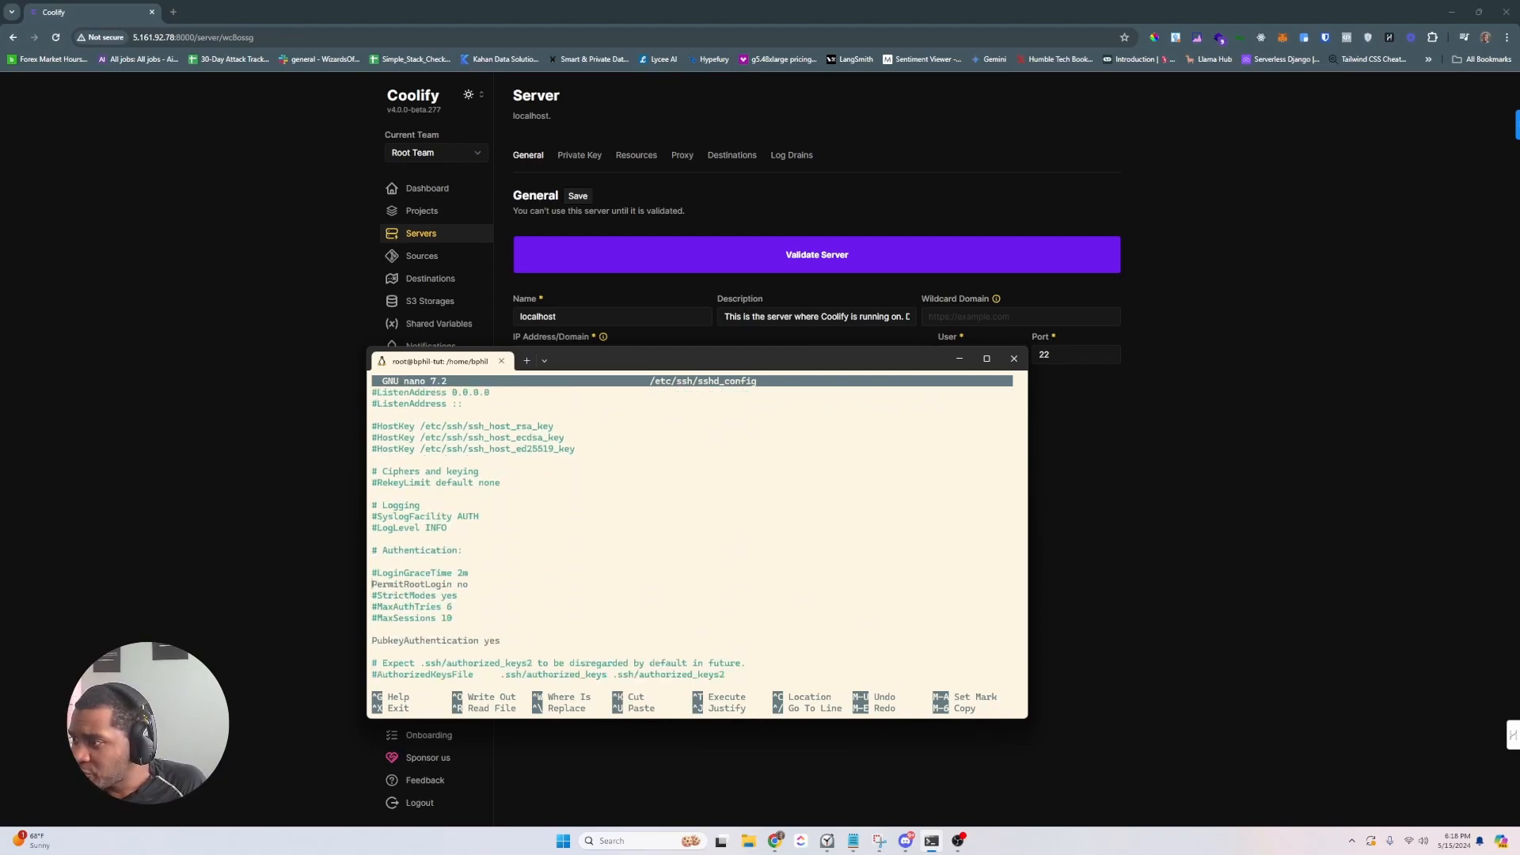
key("Delete")
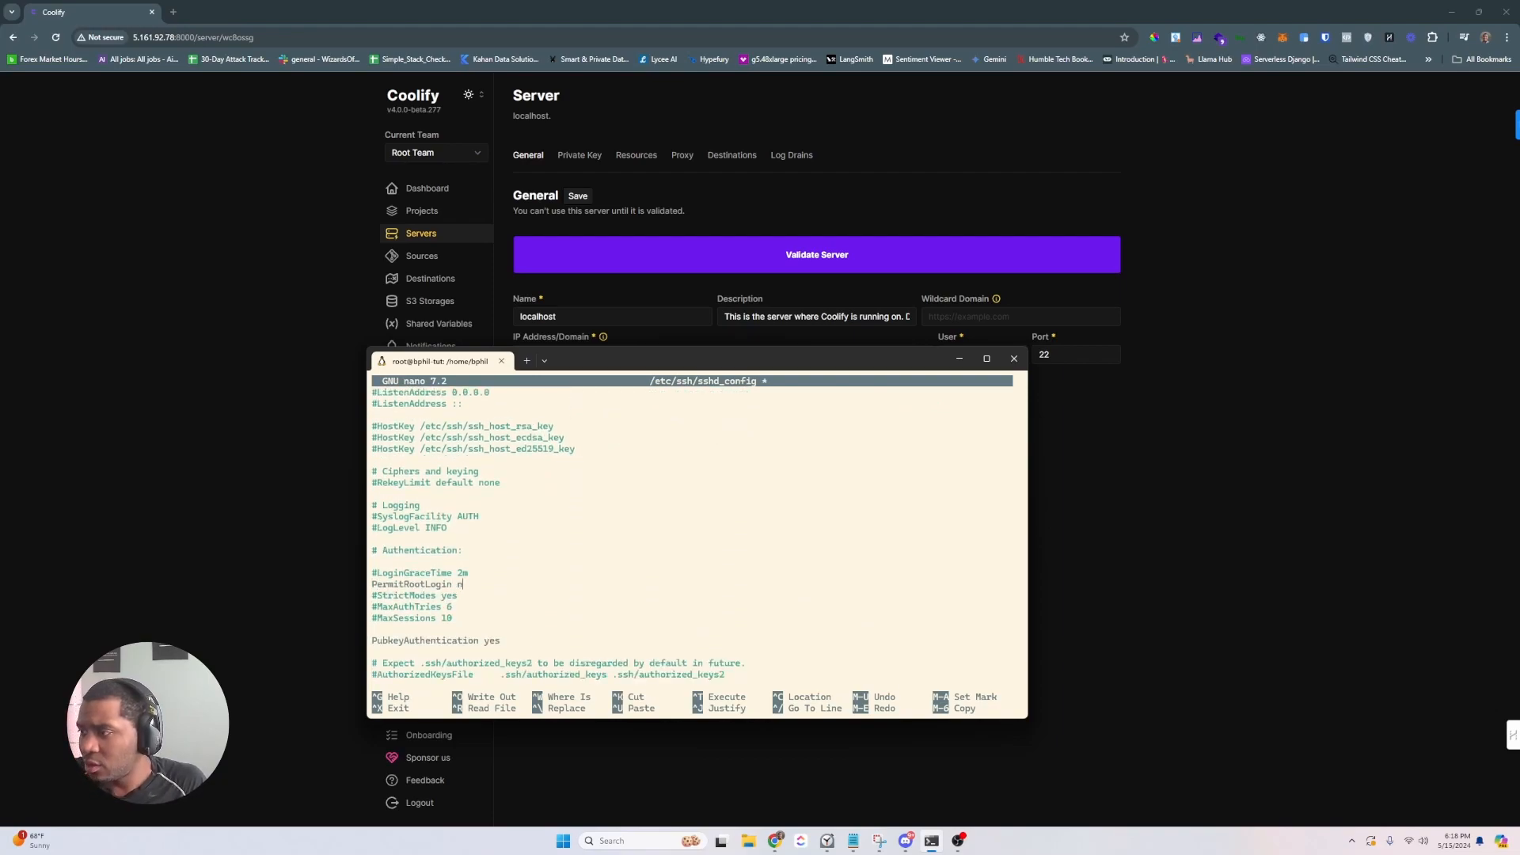
type("prohibit-password")
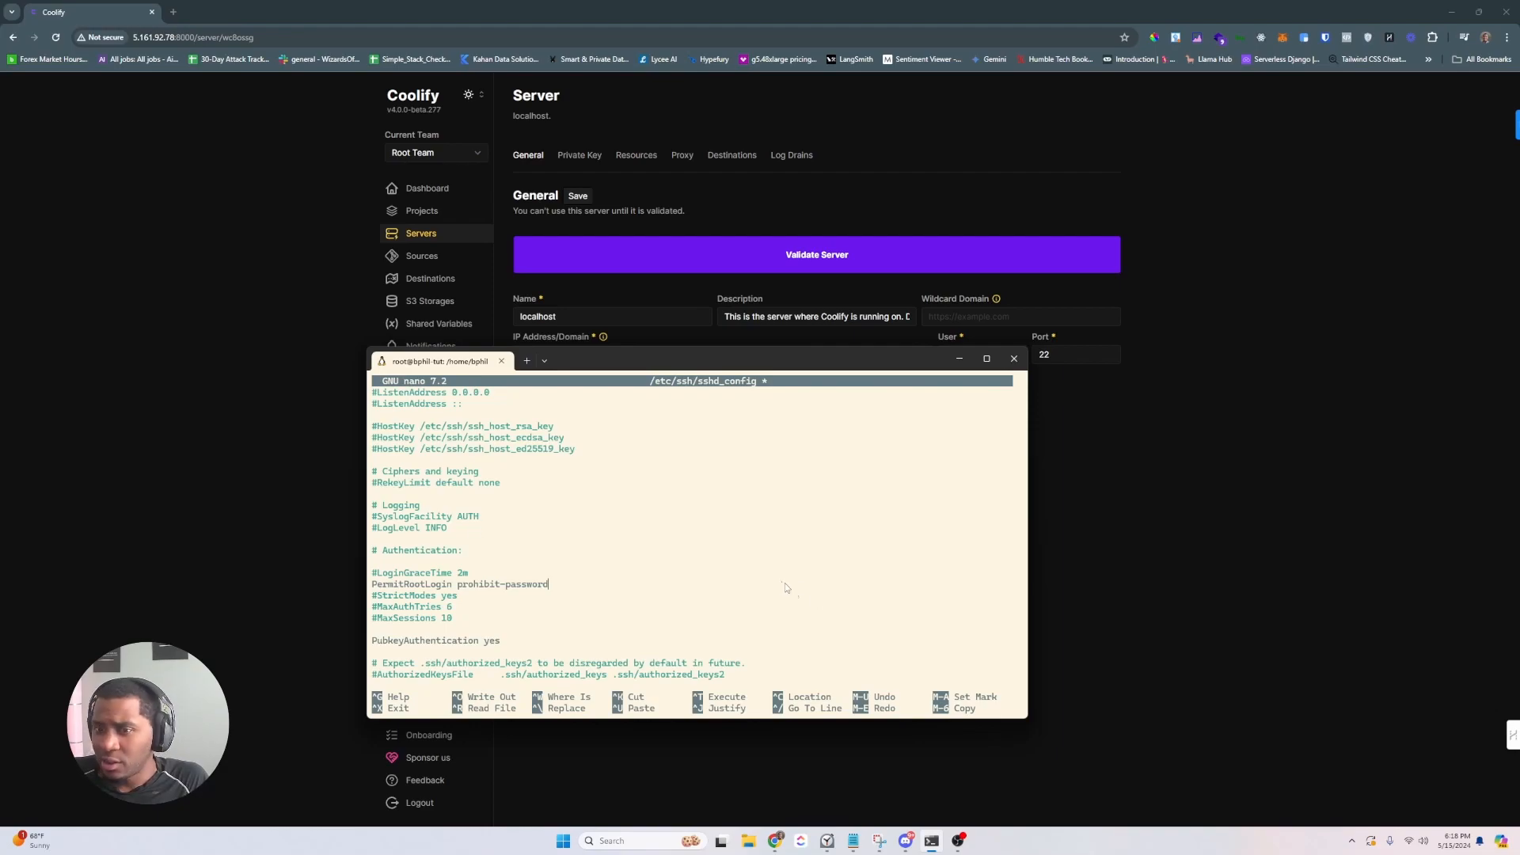
key("ctrl+x")
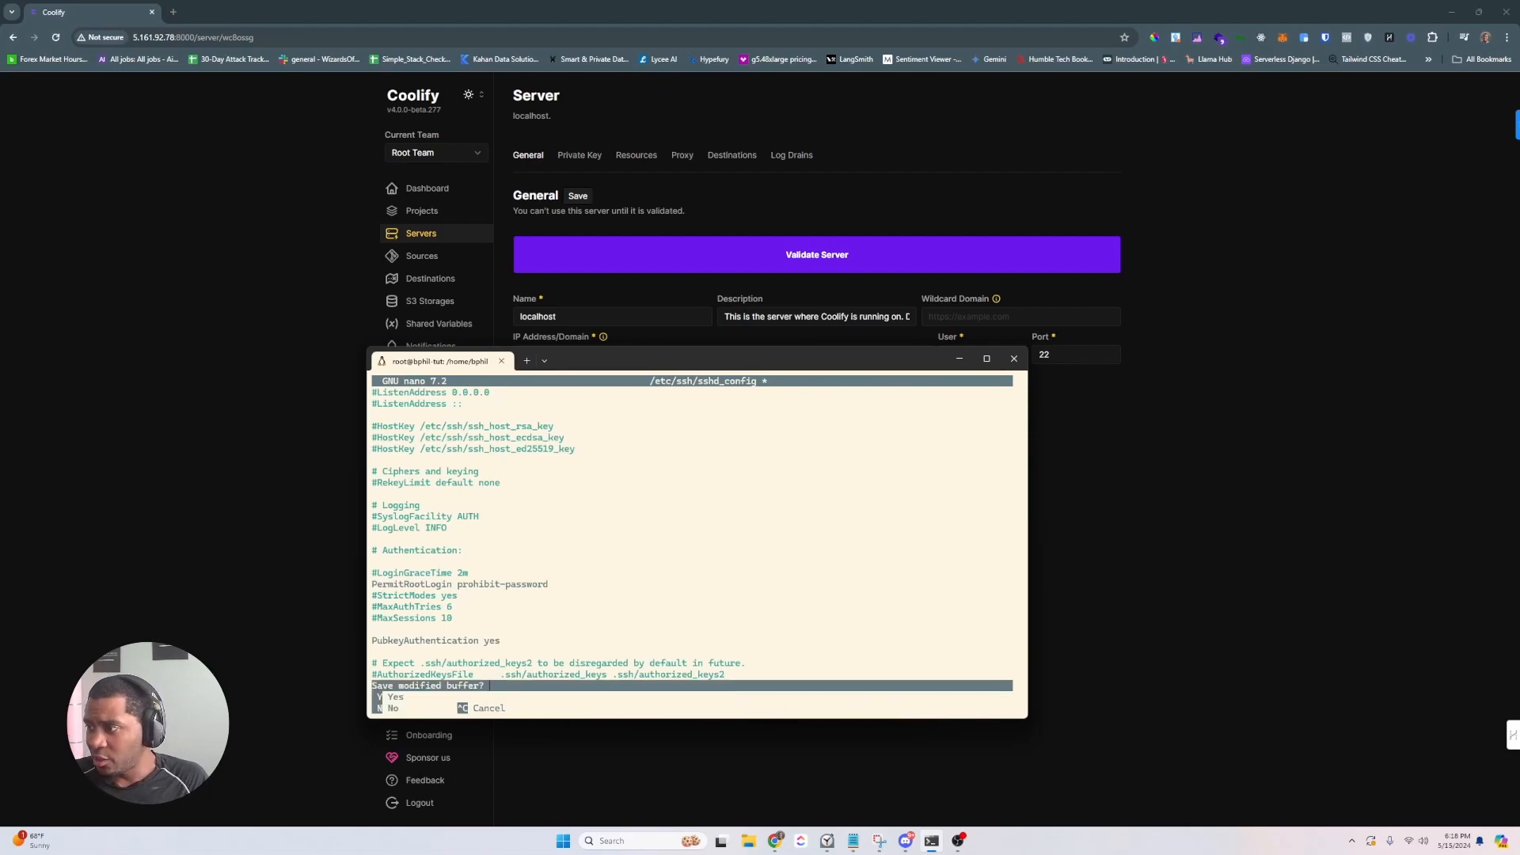
key("y")
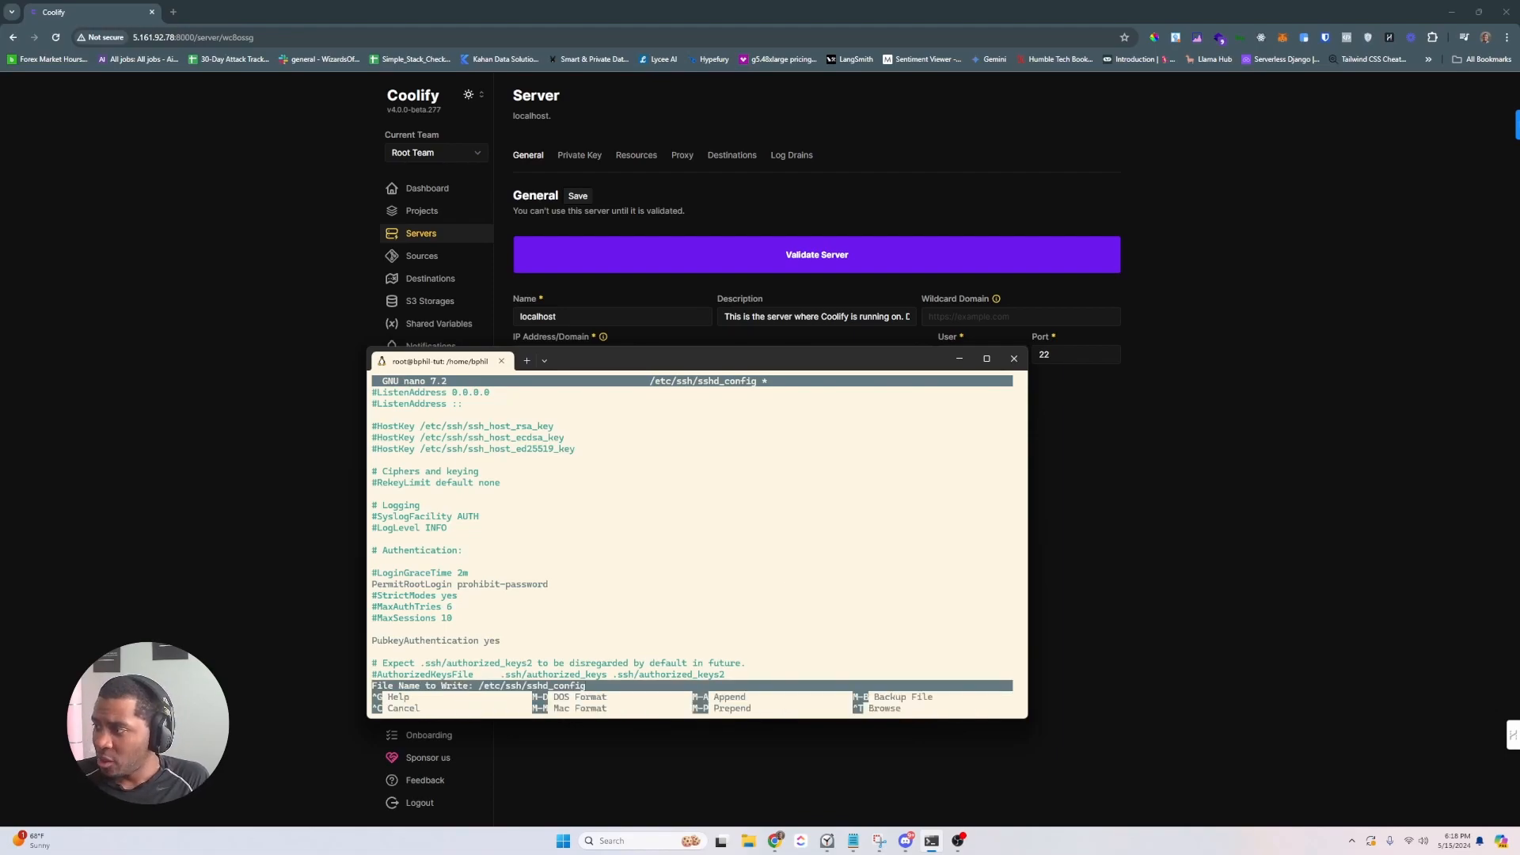
key("Return")
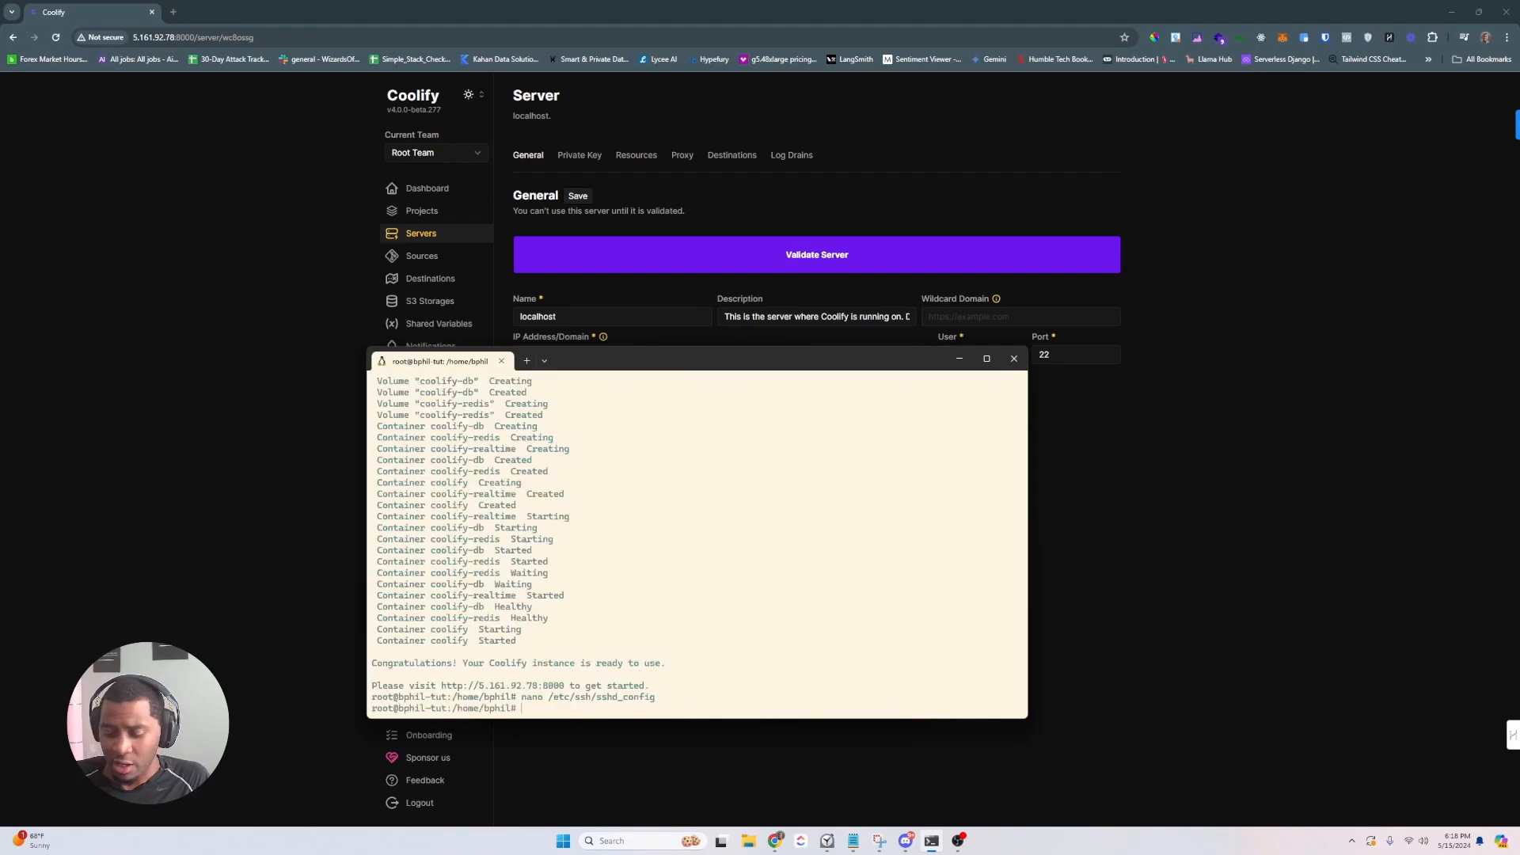
- Restart the SSH service with systemctl restart ssh and clear the terminal
key("Up")
key("Up")
key("Up")
key("Up")
key("Up")
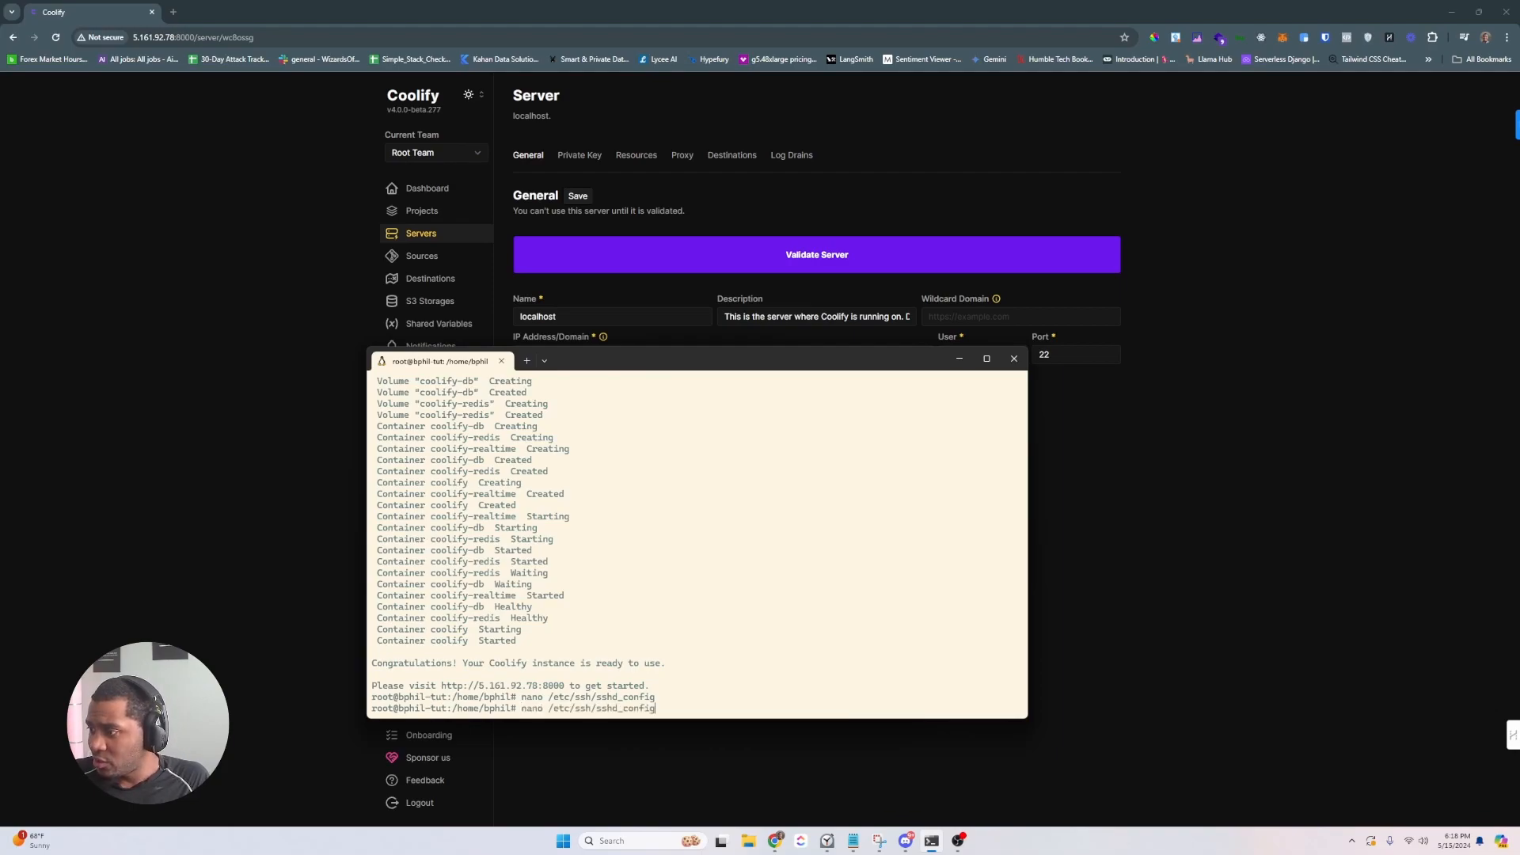
key("Up")
key("Up")
key("Down")
key("ctrl+u")
type("systemctl rest")
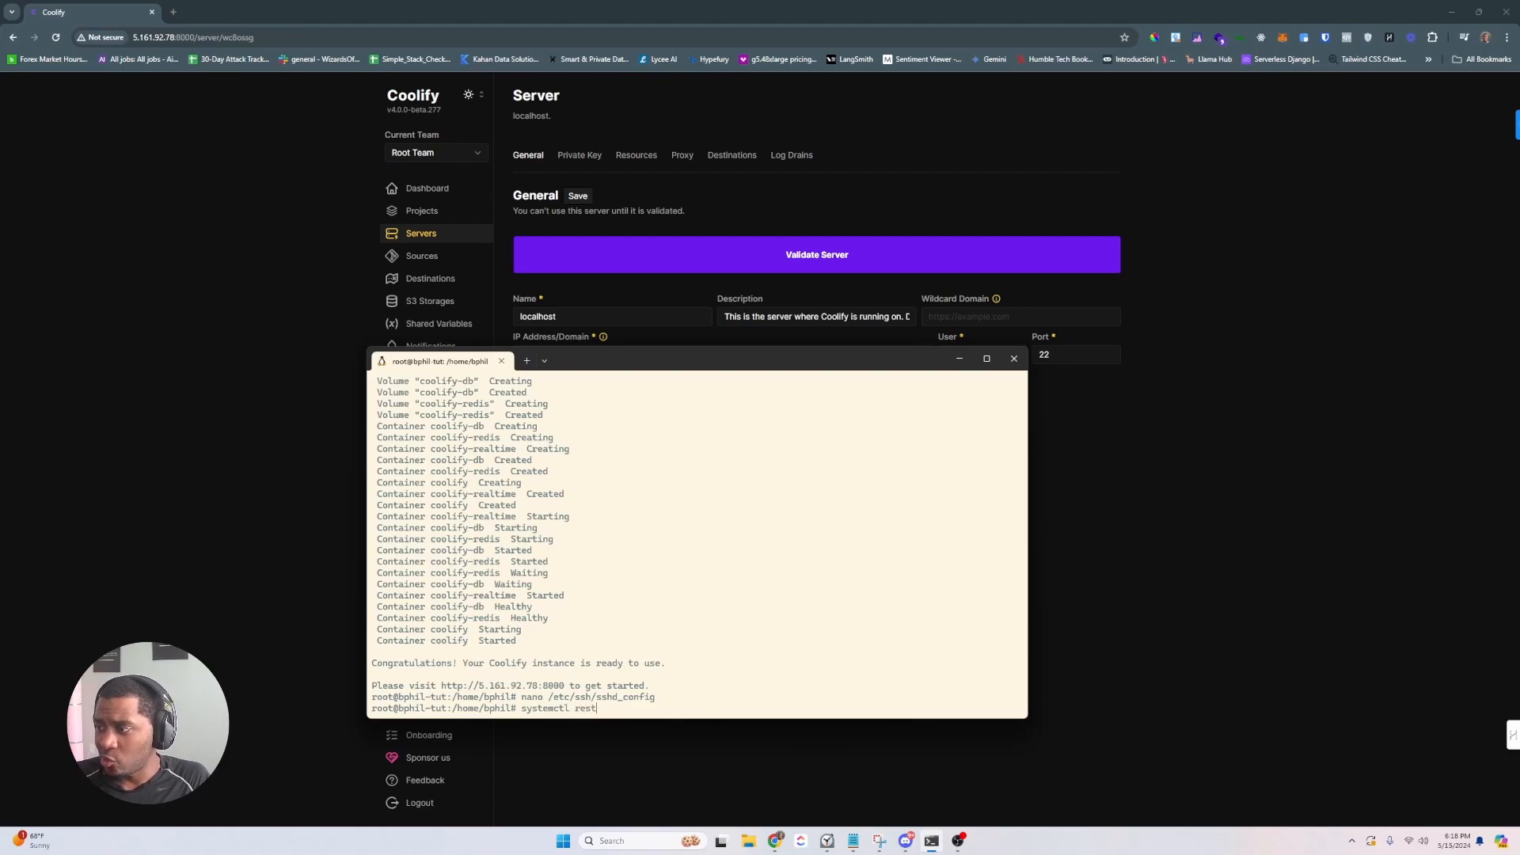
type("art ssh")
key("Return")
type("clear")
key("Return")
left_click(817, 259)
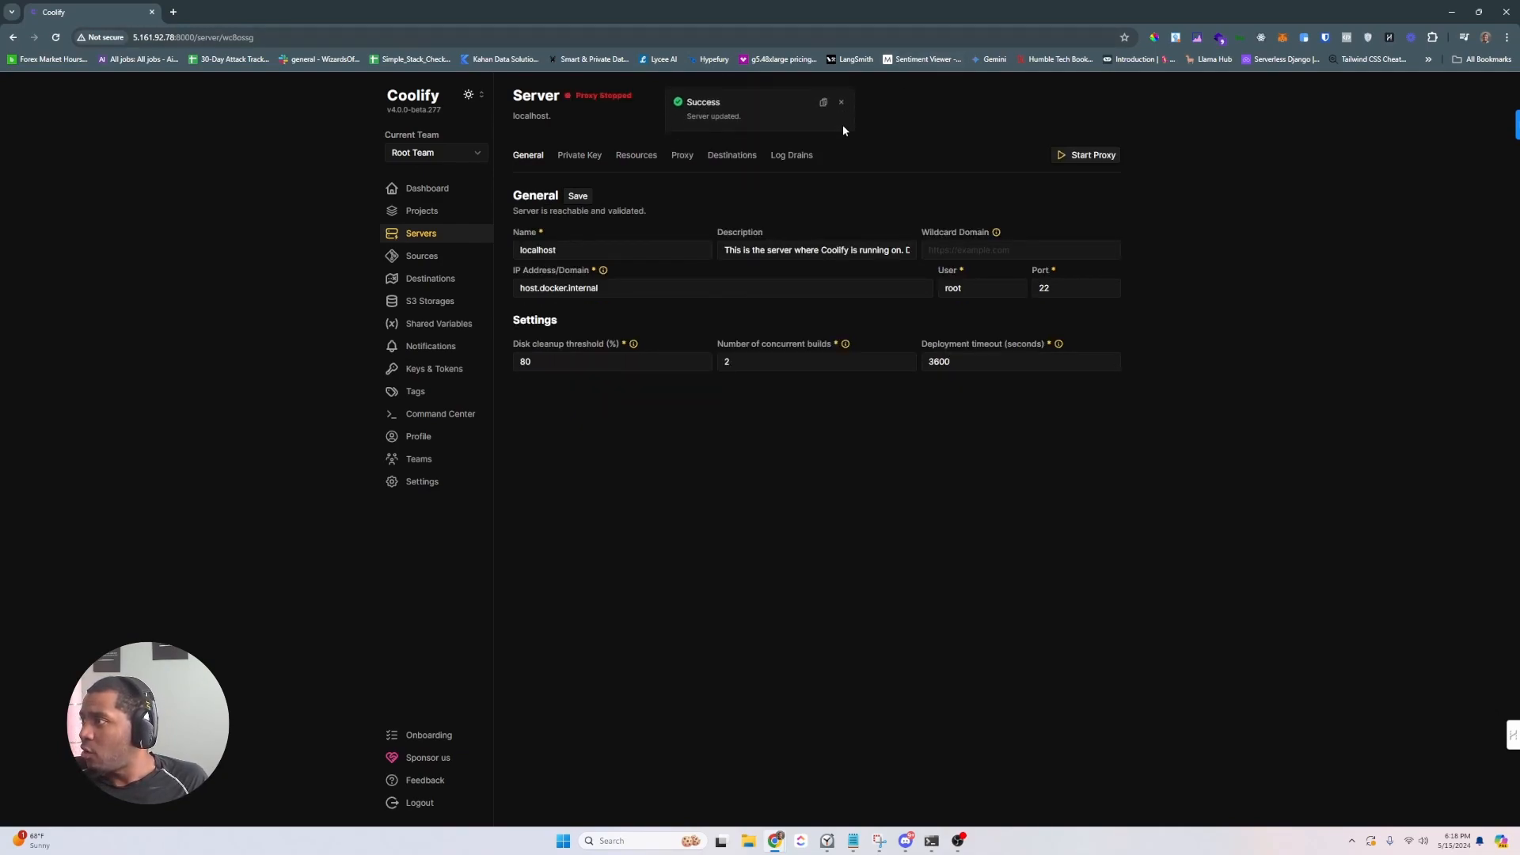
- Stop the localhost server's Traefik proxy and switch its proxy type to Caddy
left_click(840, 103)
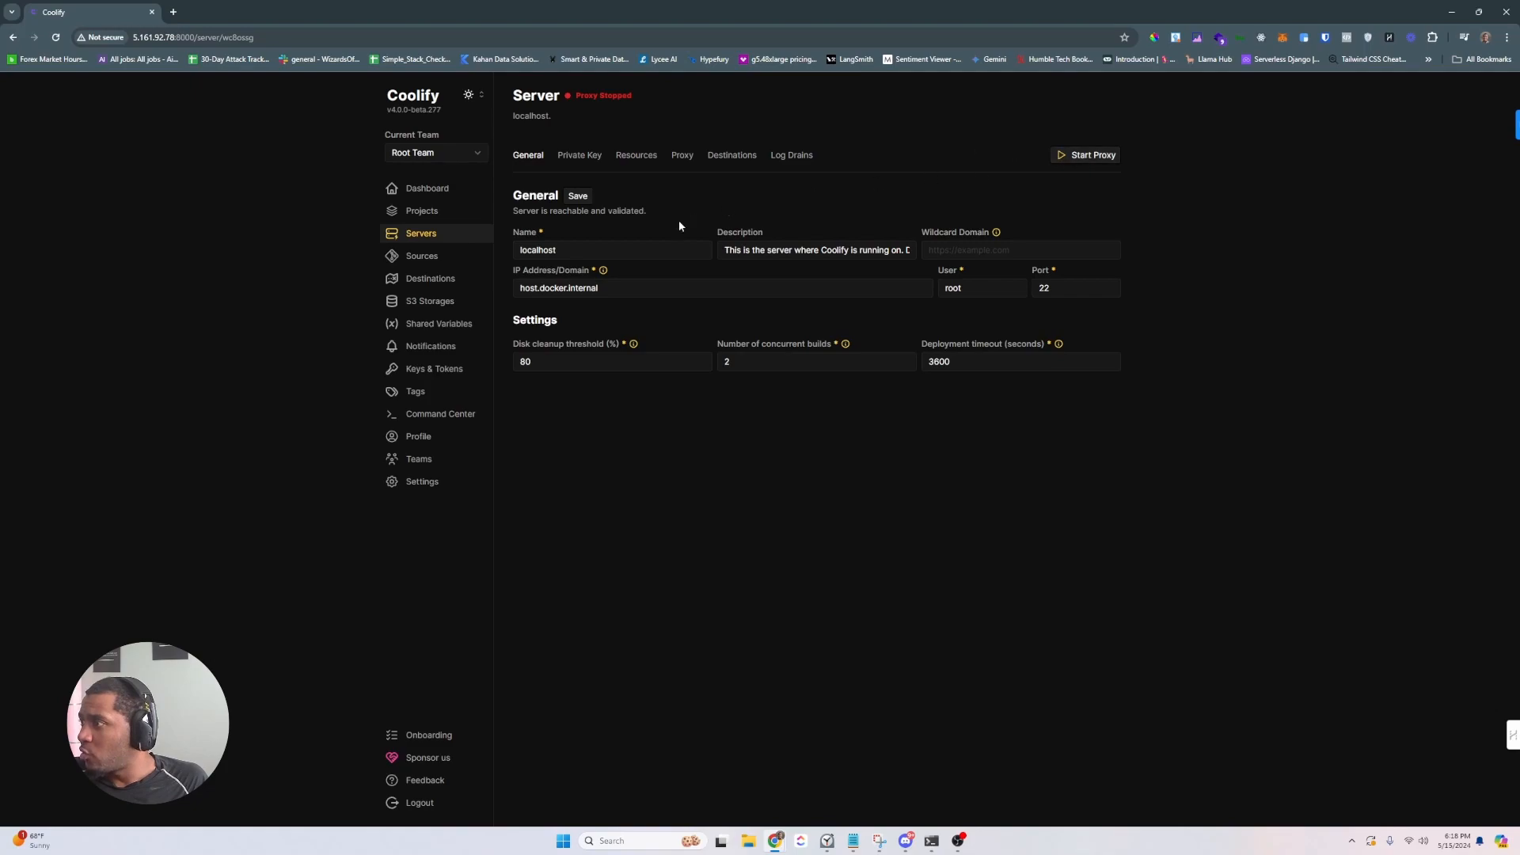
left_click(681, 156)
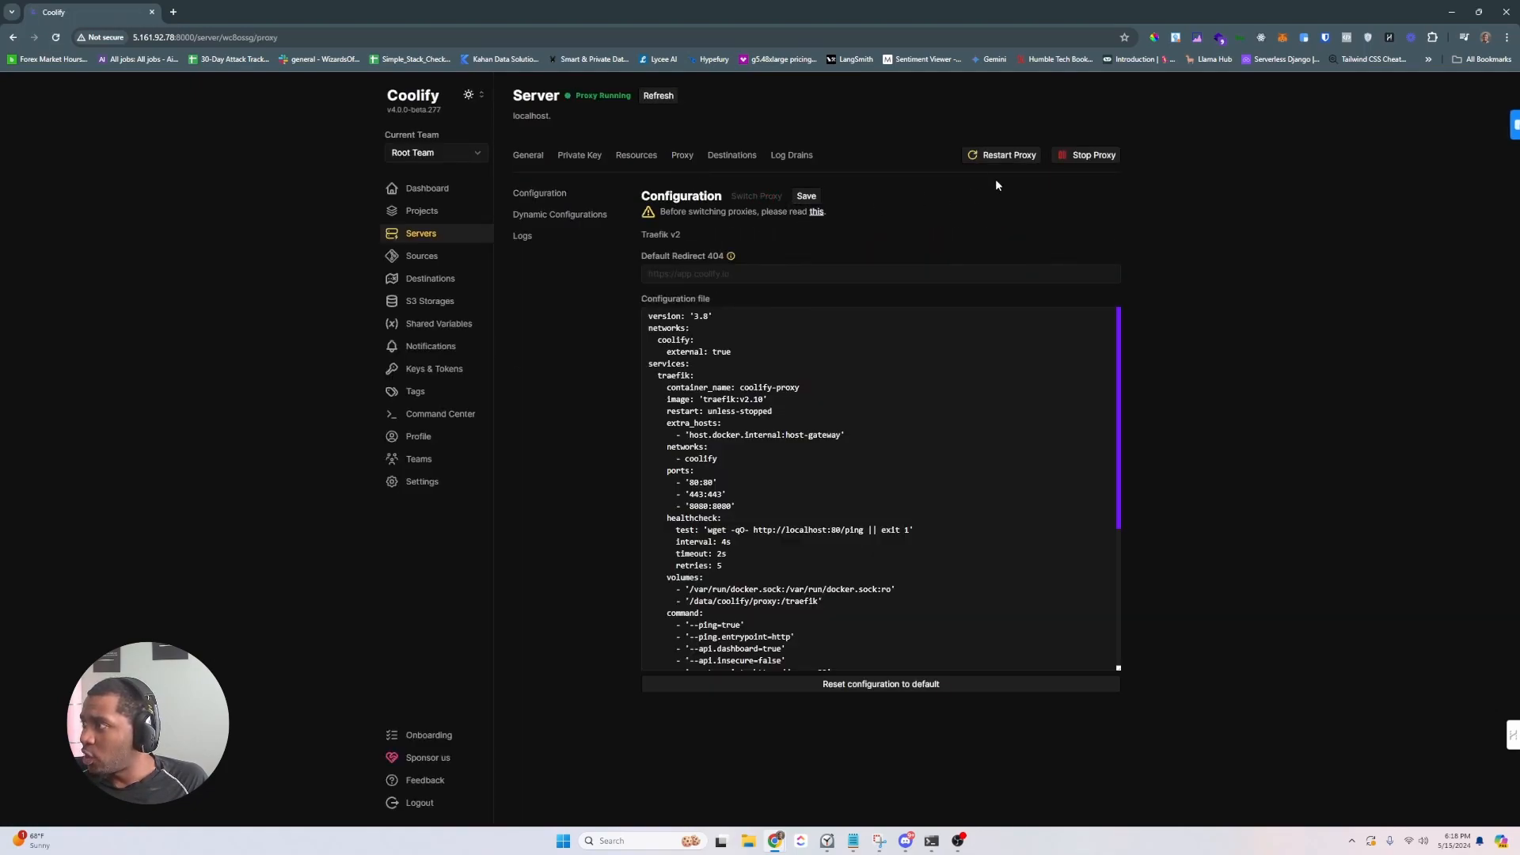
left_click(1077, 156)
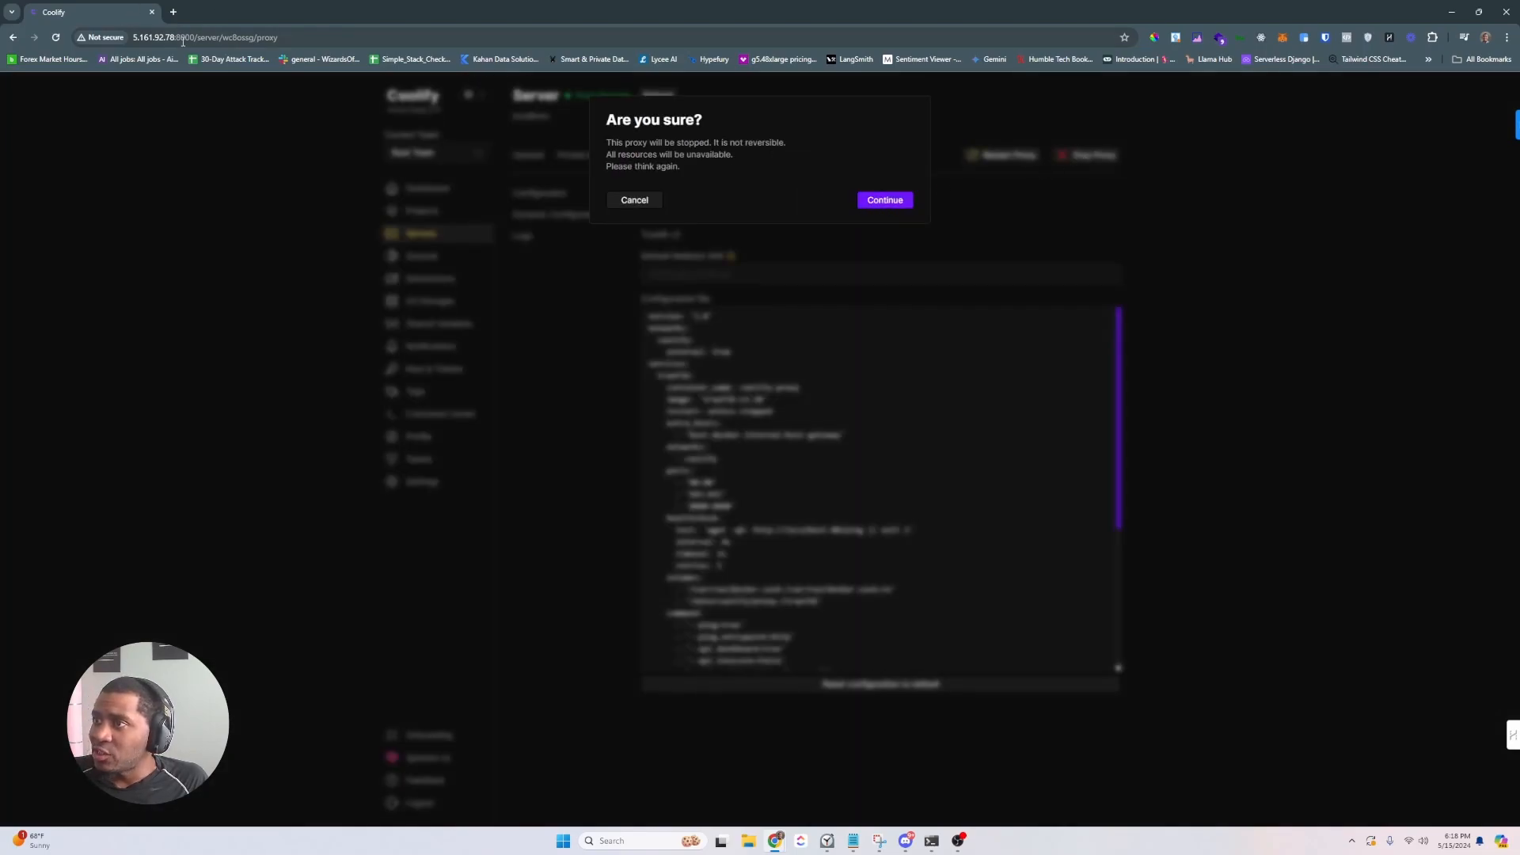
left_click(879, 201)
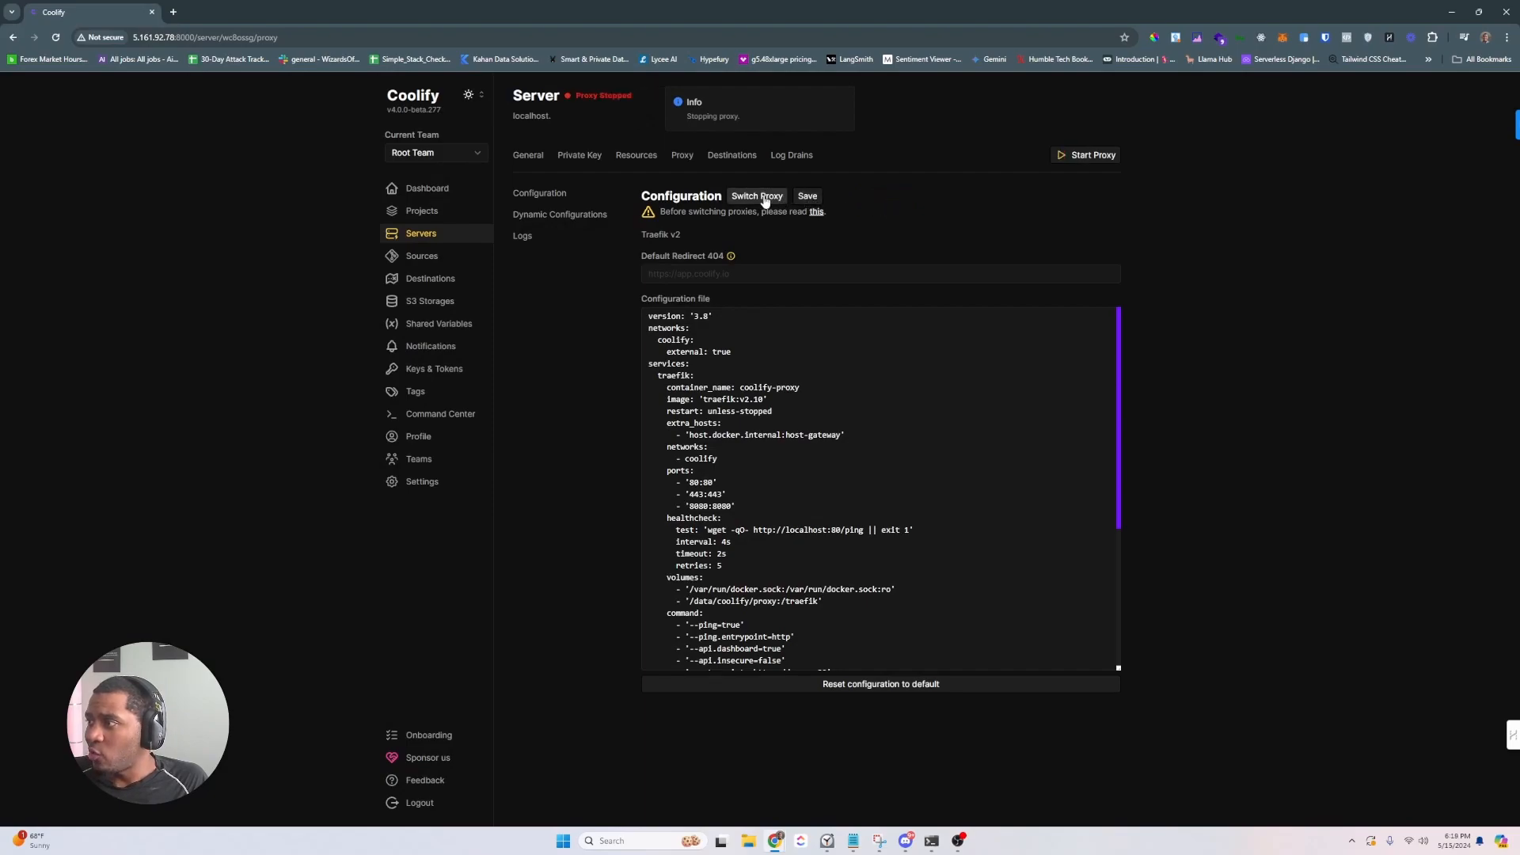
left_click(765, 198)
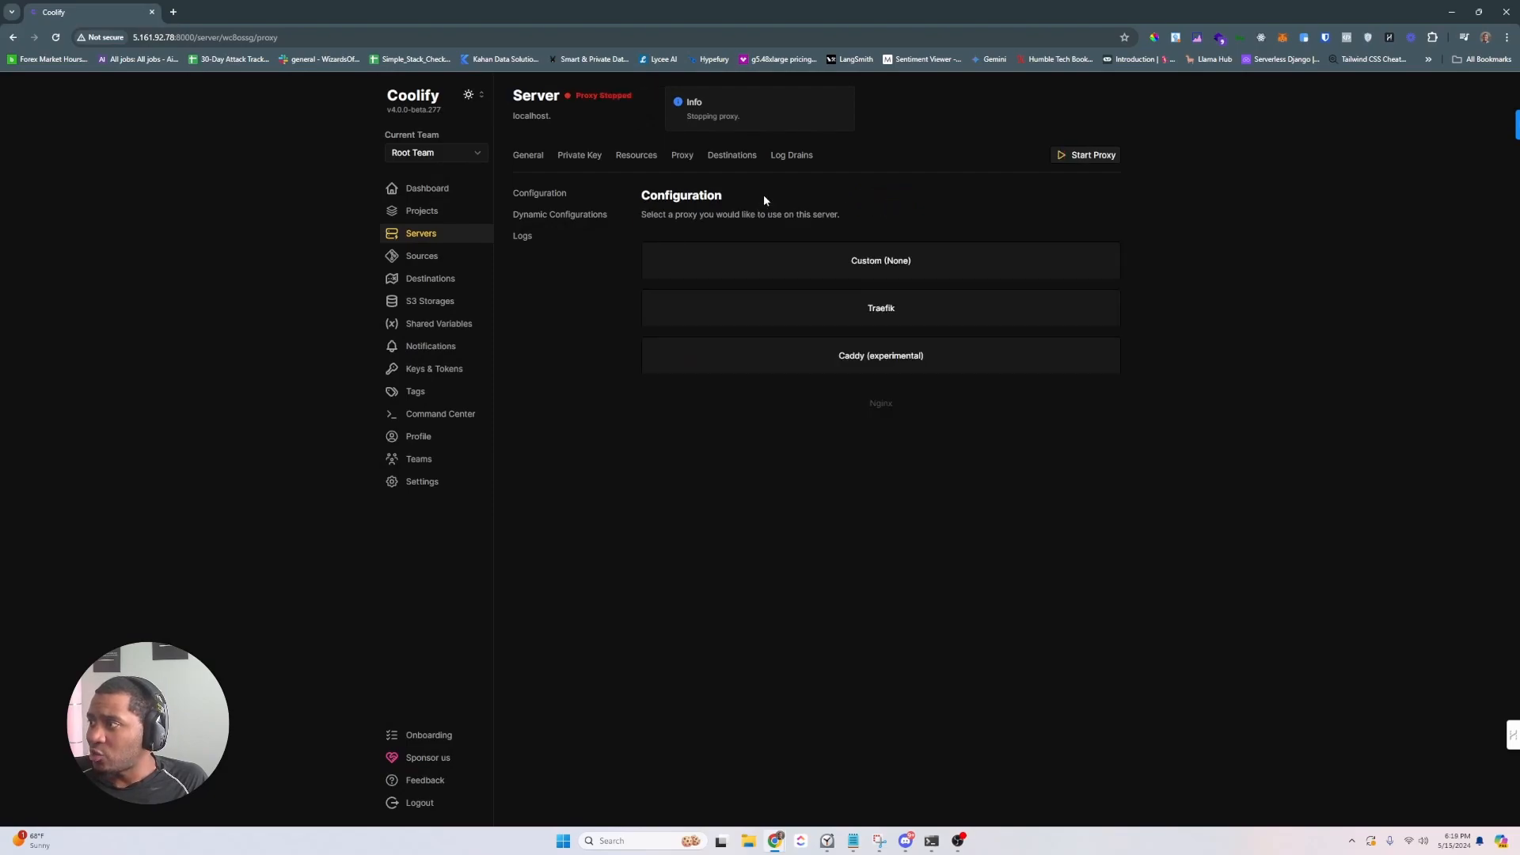
left_click(795, 364)
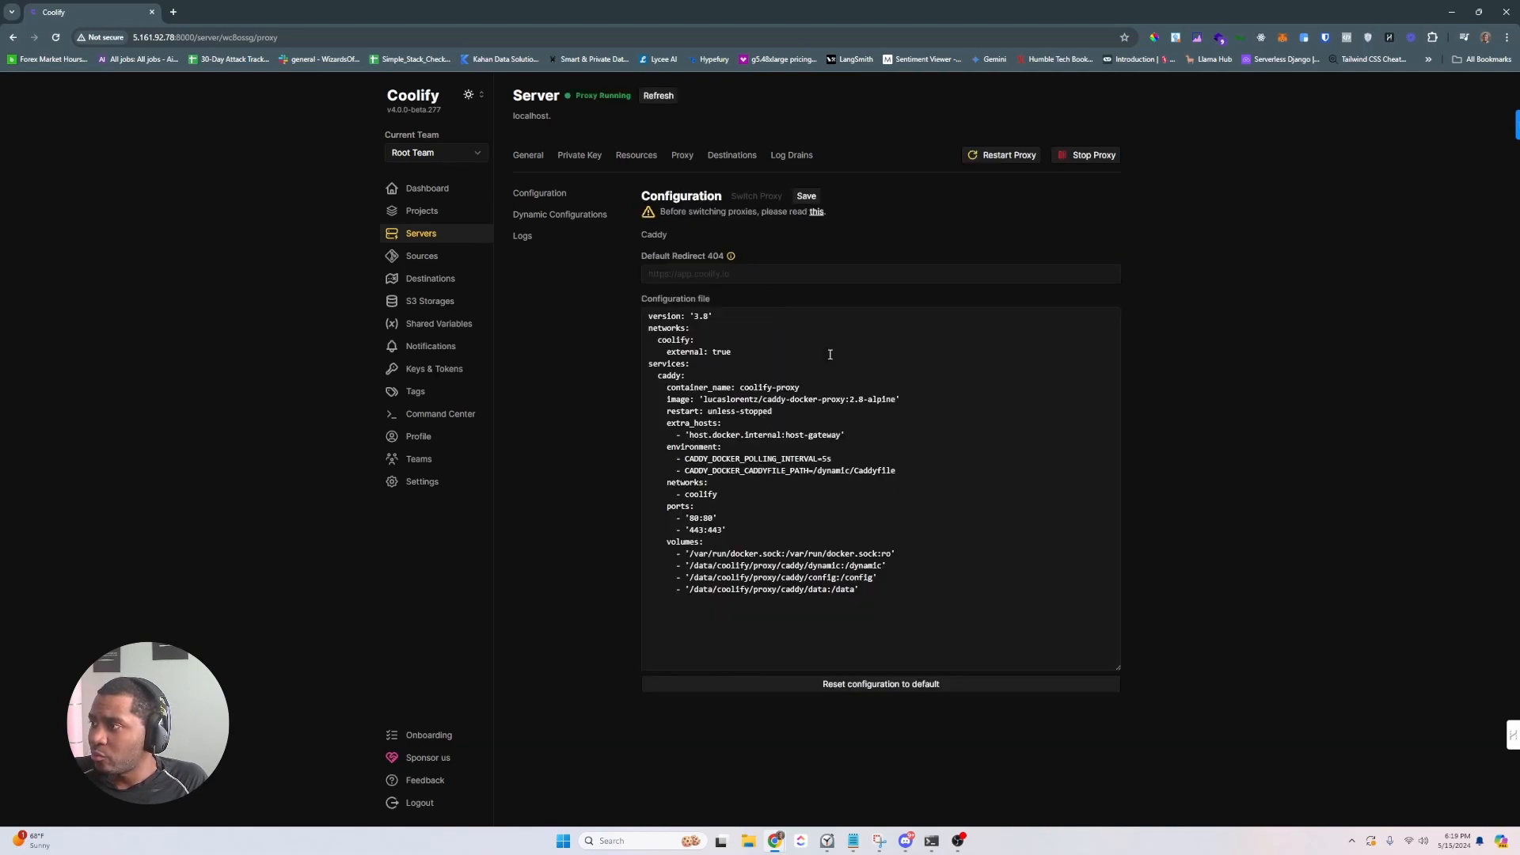
- Restart the proxy with the Caddy configuration, then start Caddy and check its status logs
left_click(1005, 156)
left_click(884, 200)
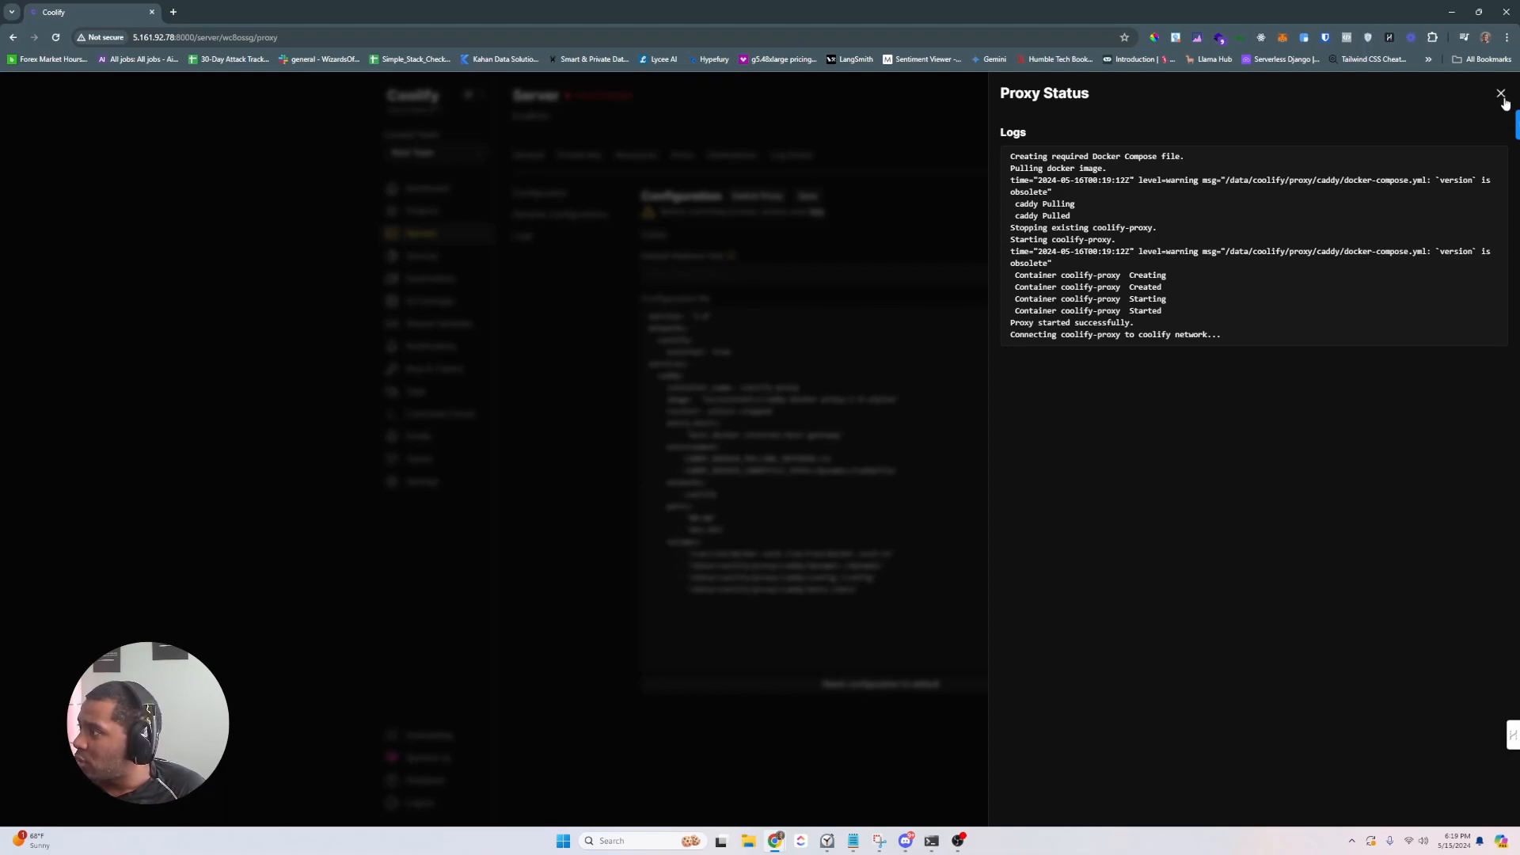
left_click(1501, 94)
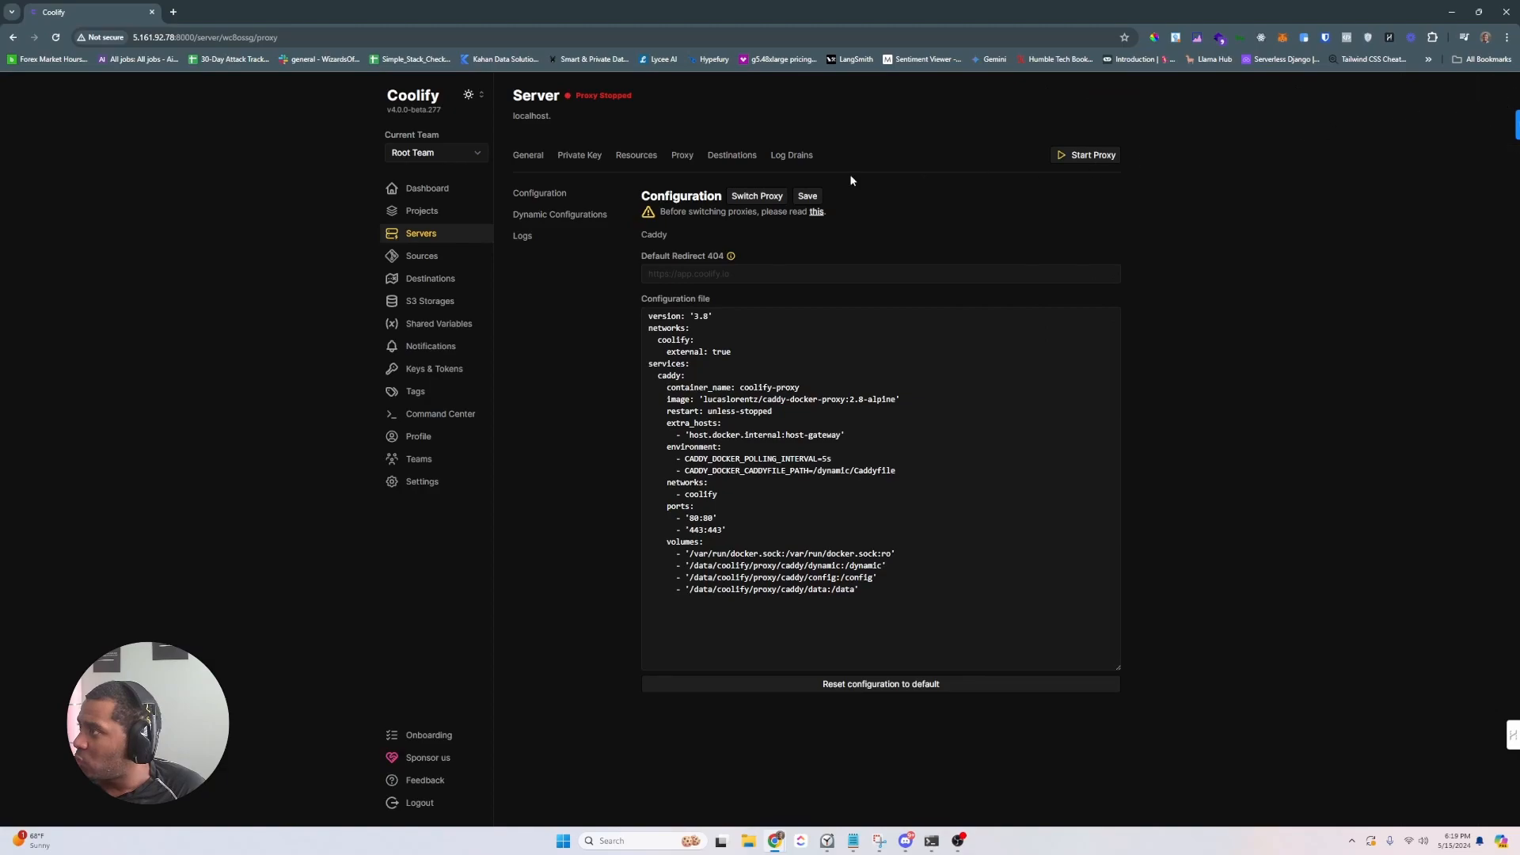
left_click(1076, 157)
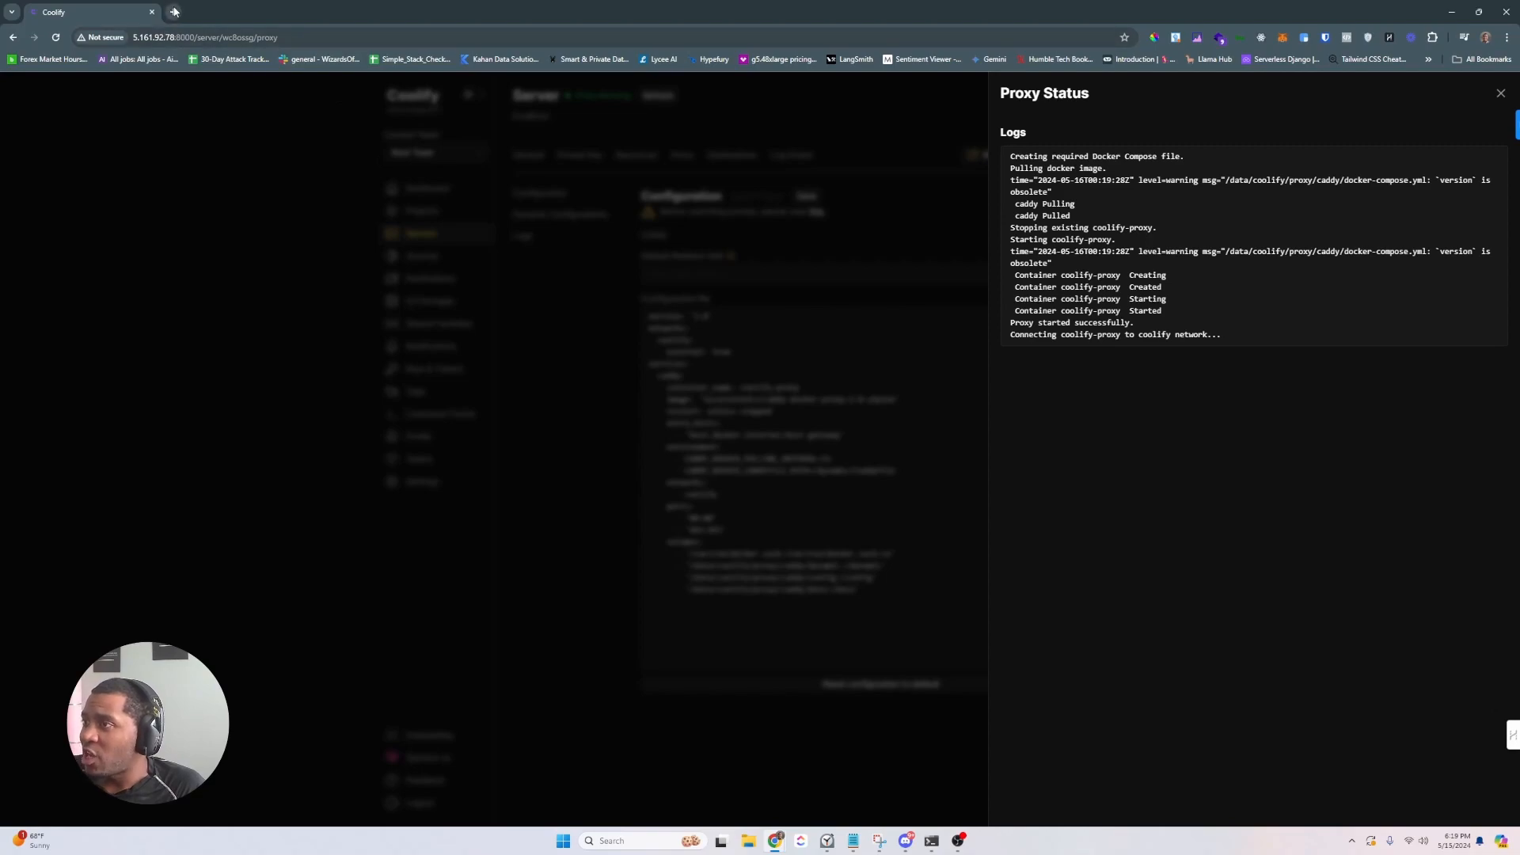
left_click(174, 11)
- Load langfuse.com and review the Docker self-hosting guide's docker run example and environment variables
type("lang")
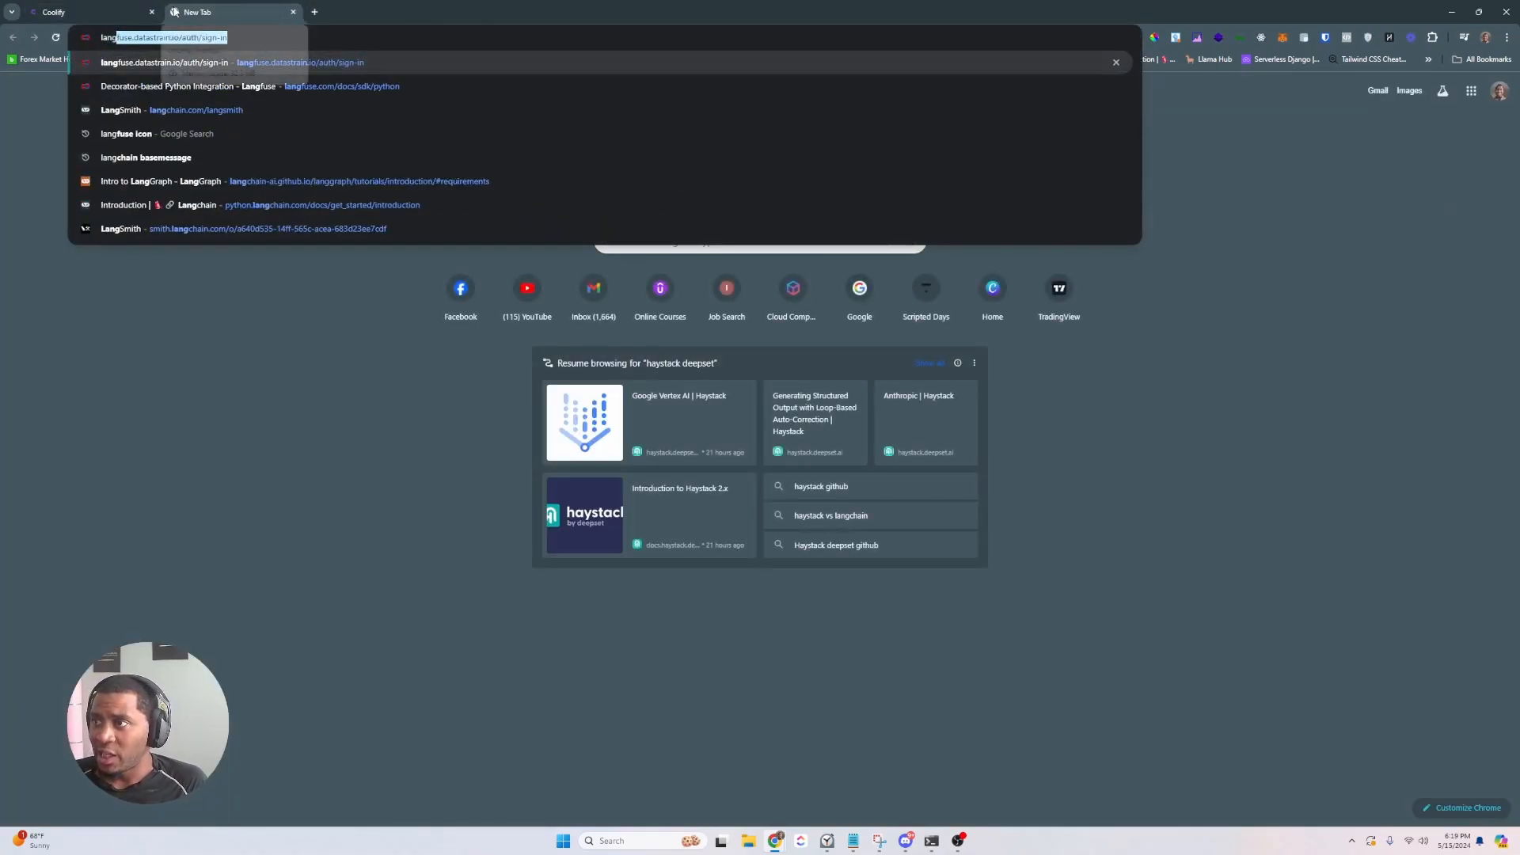
type("fuse.com")
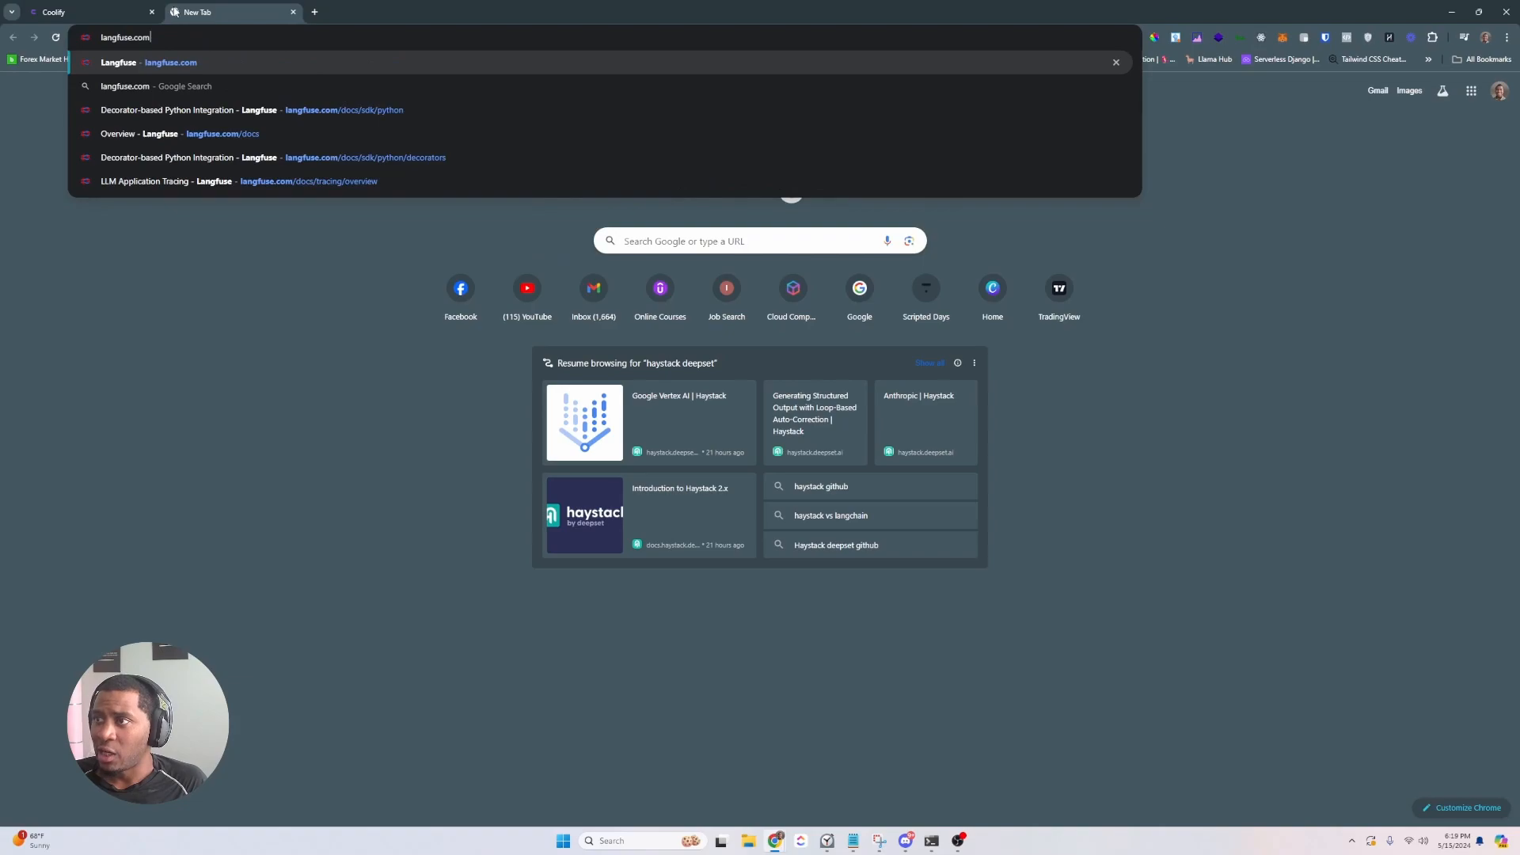
key("Return")
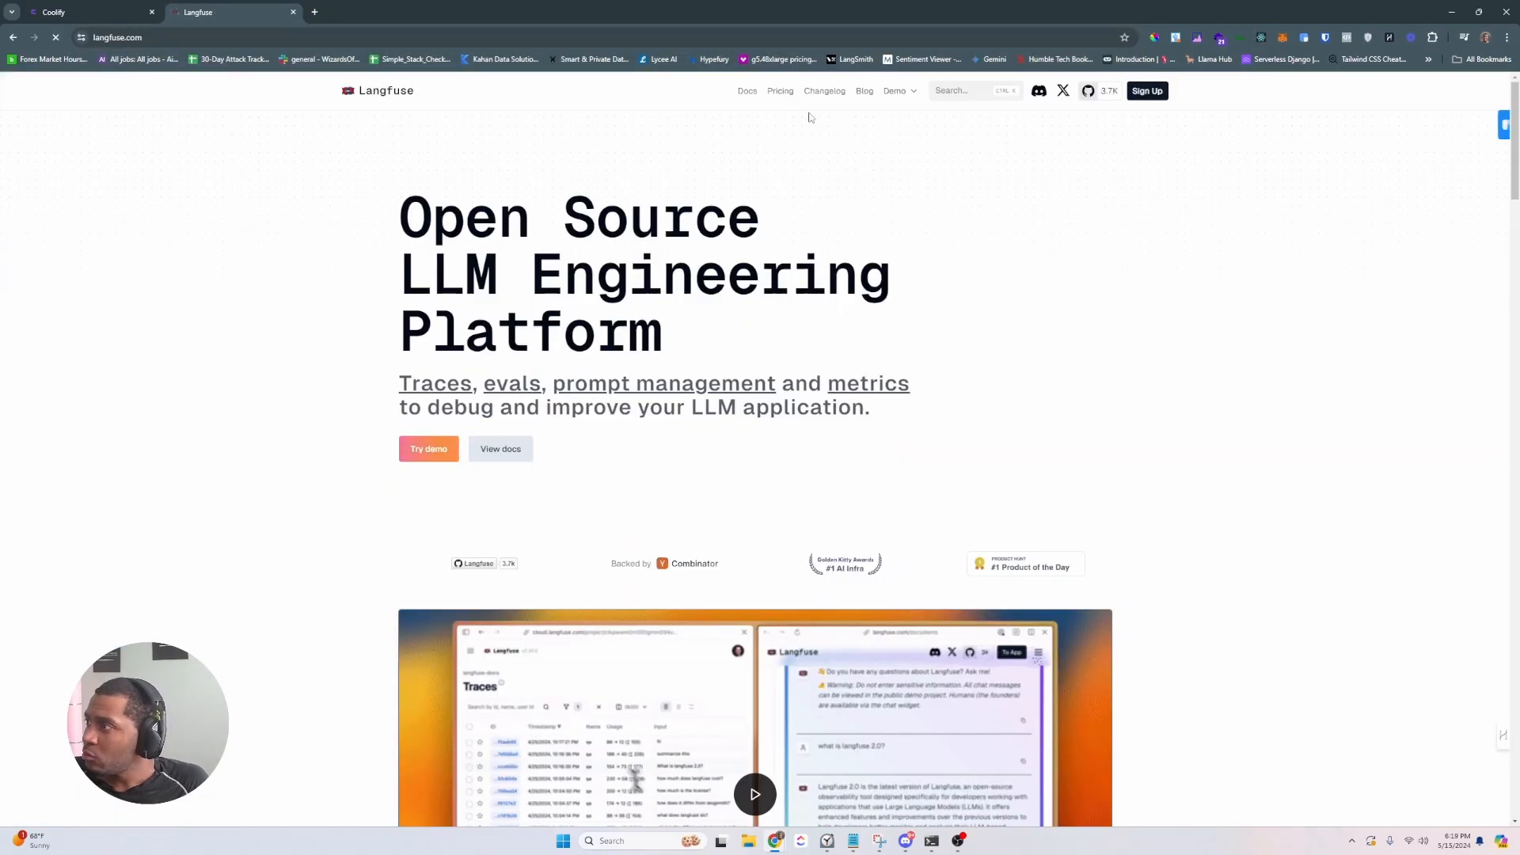
left_click(748, 91)
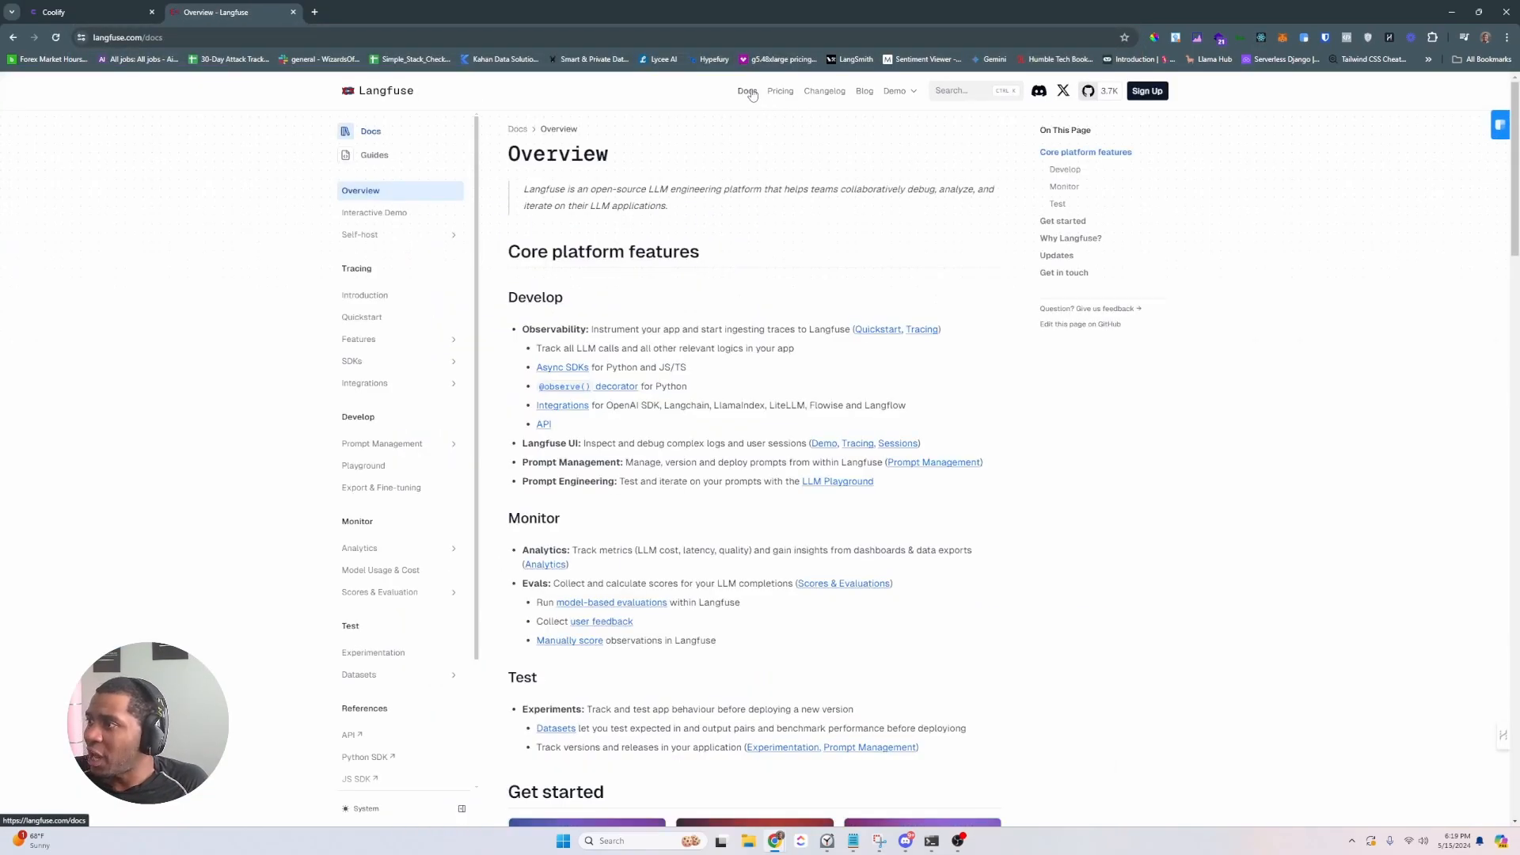
left_click(402, 239)
left_click(404, 280)
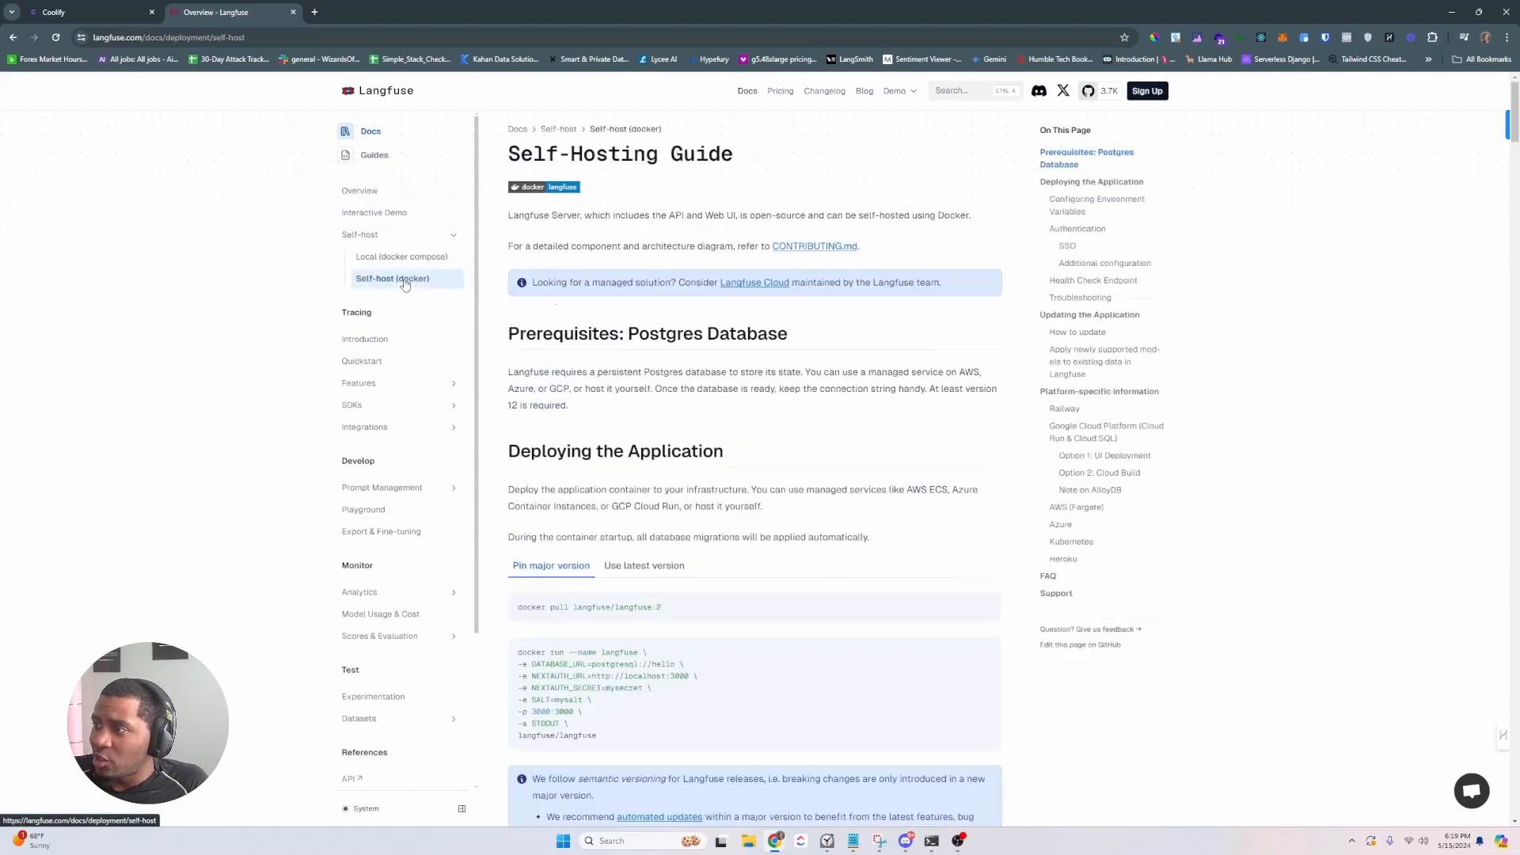
scroll(596, 410, "down", 2)
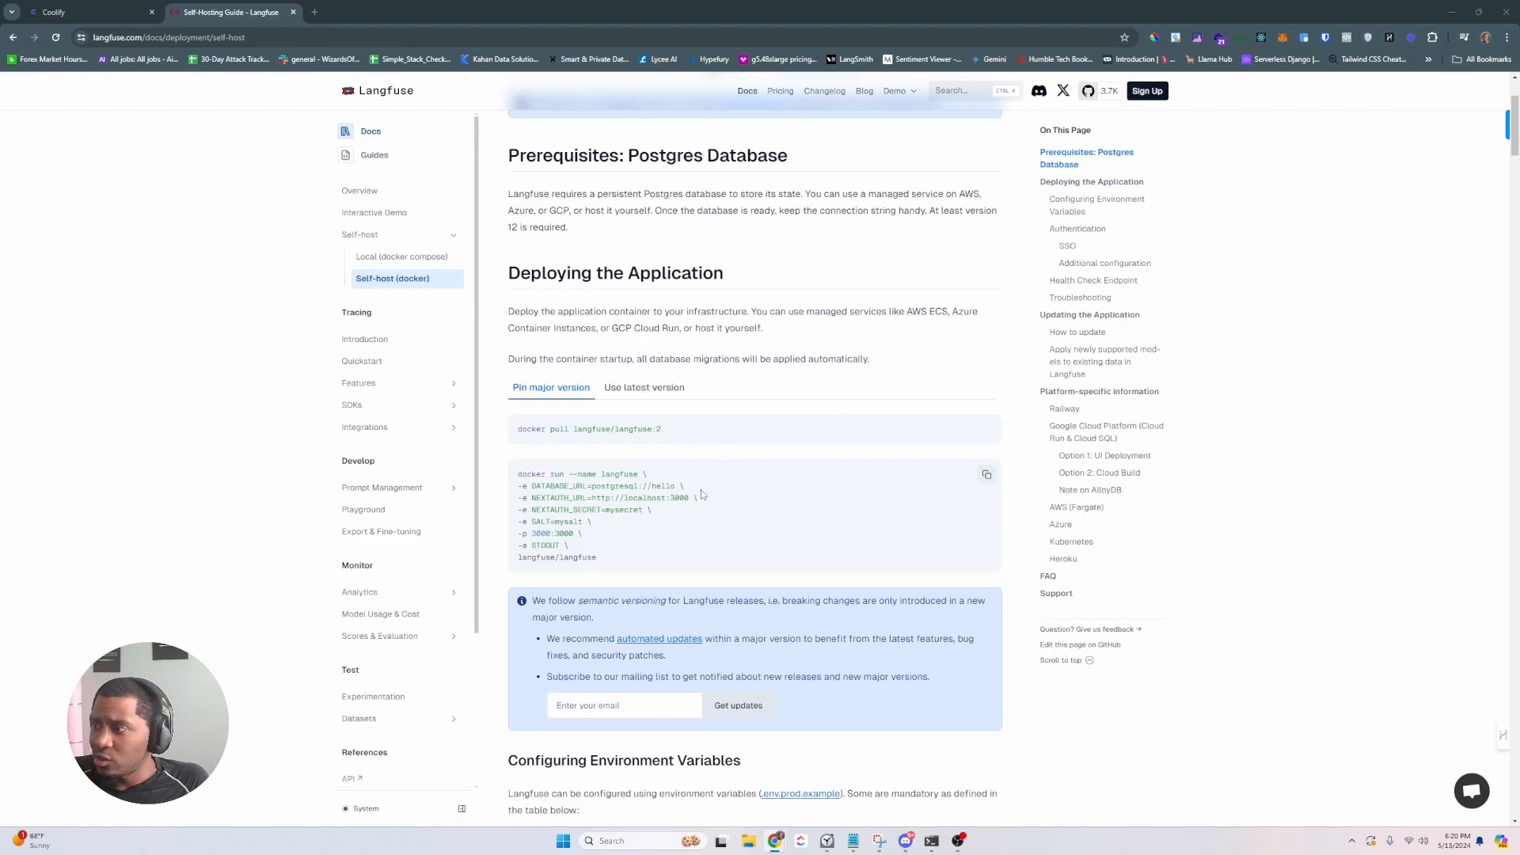
scroll(701, 489, "down", 1)
scroll(652, 488, "down", 10)
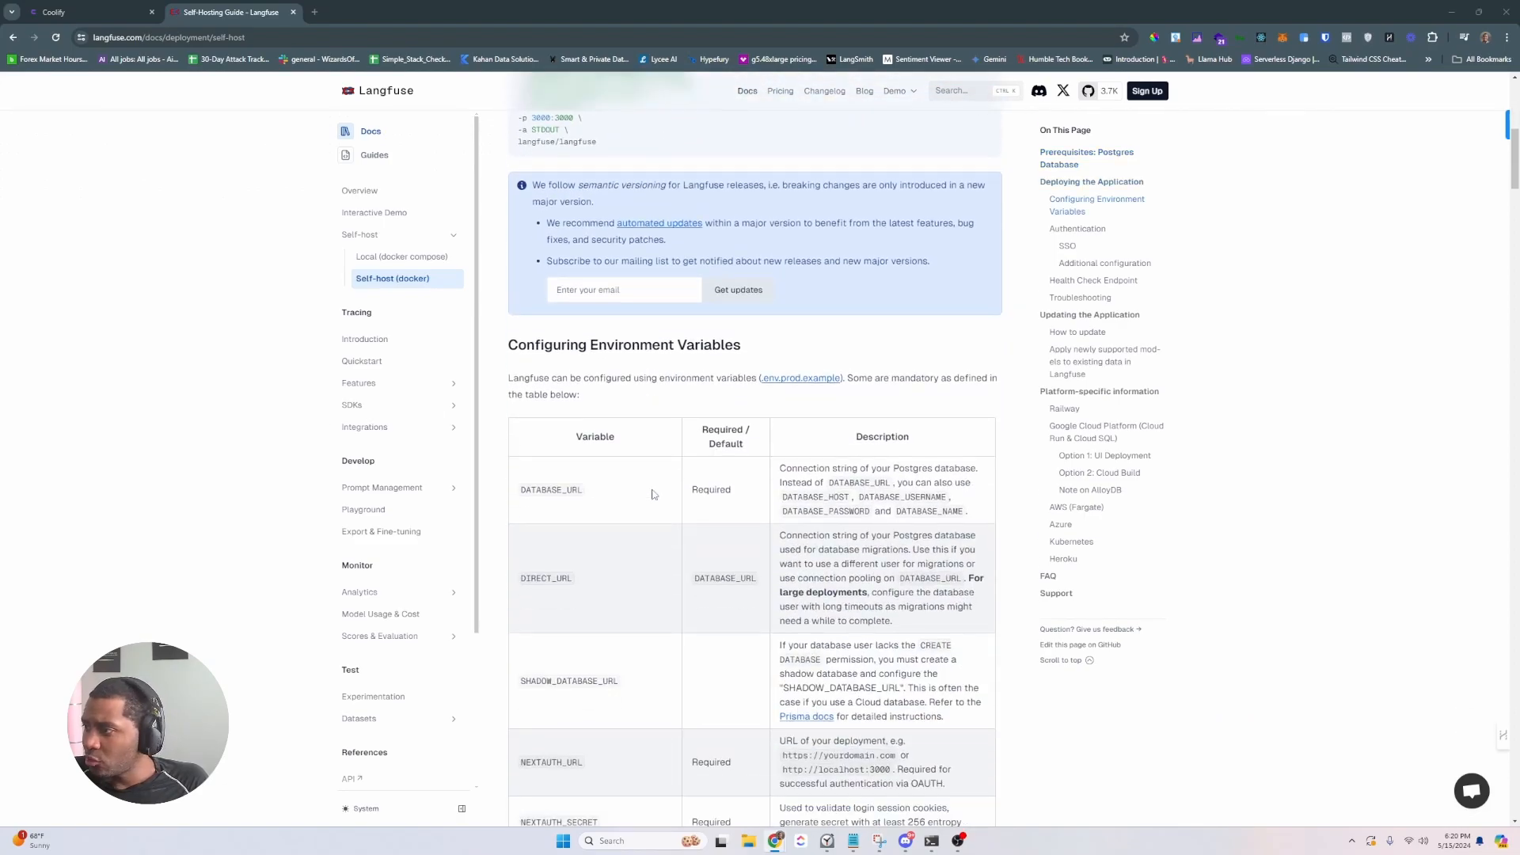
scroll(652, 493, "down", 6)
scroll(654, 484, "up", 13)
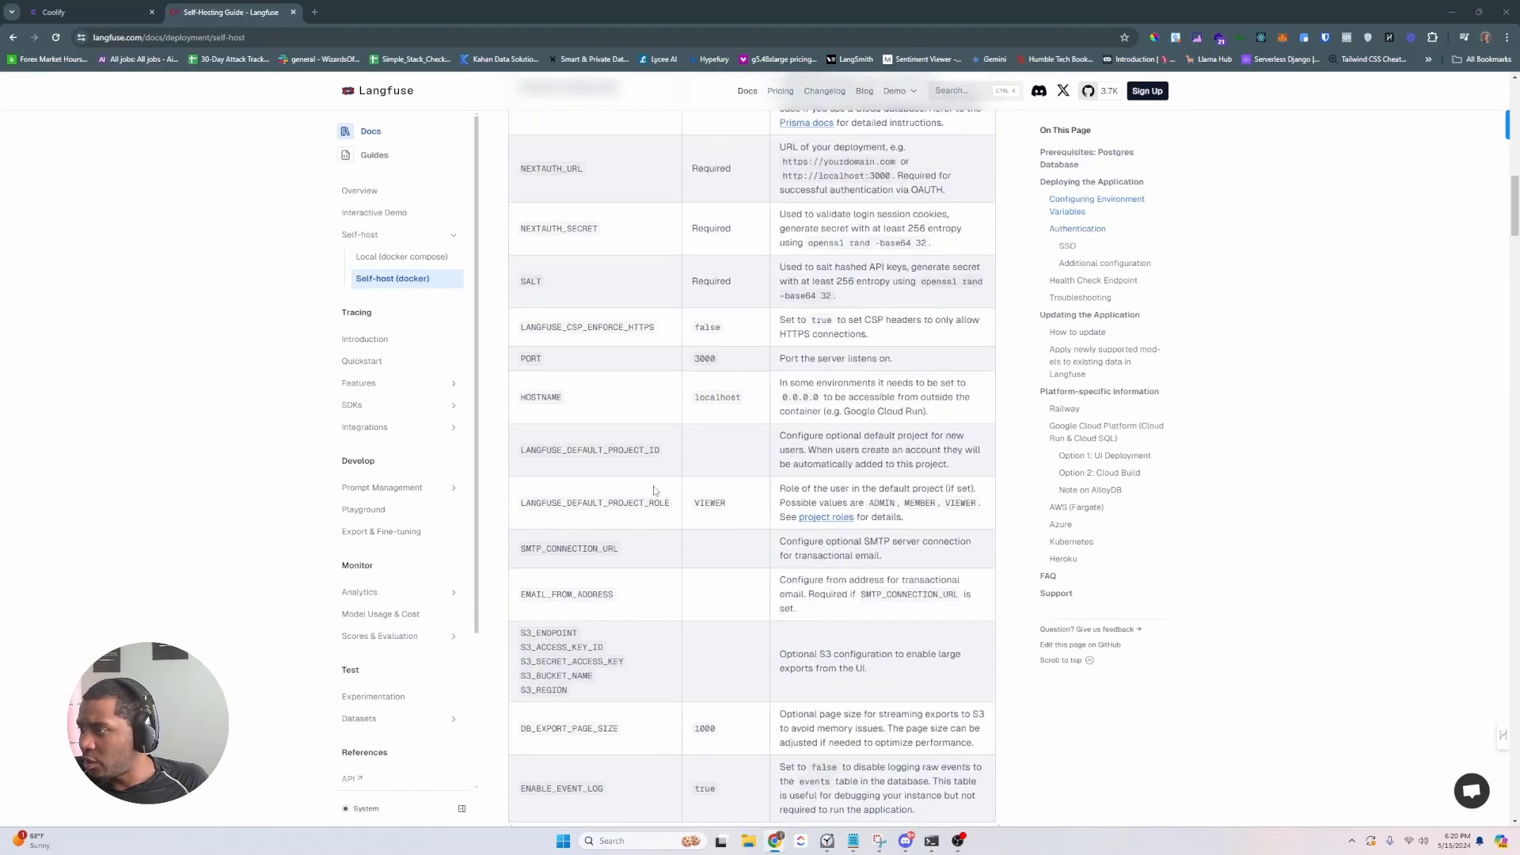
scroll(654, 483, "up", 3)
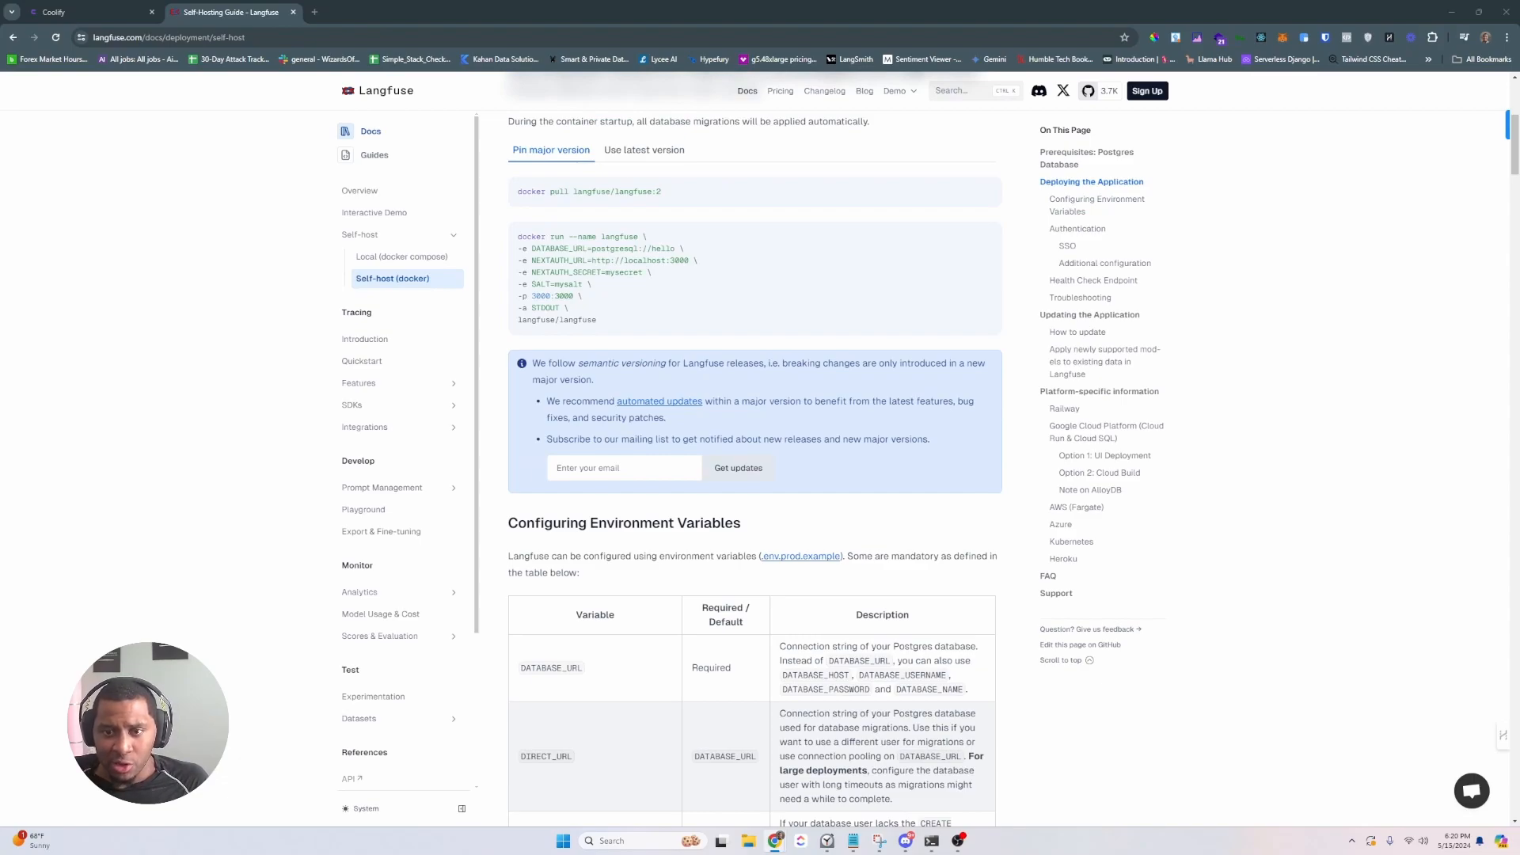
- Confirm the Caddy proxy is running, then create a new project named langfuse
left_click(54, 13)
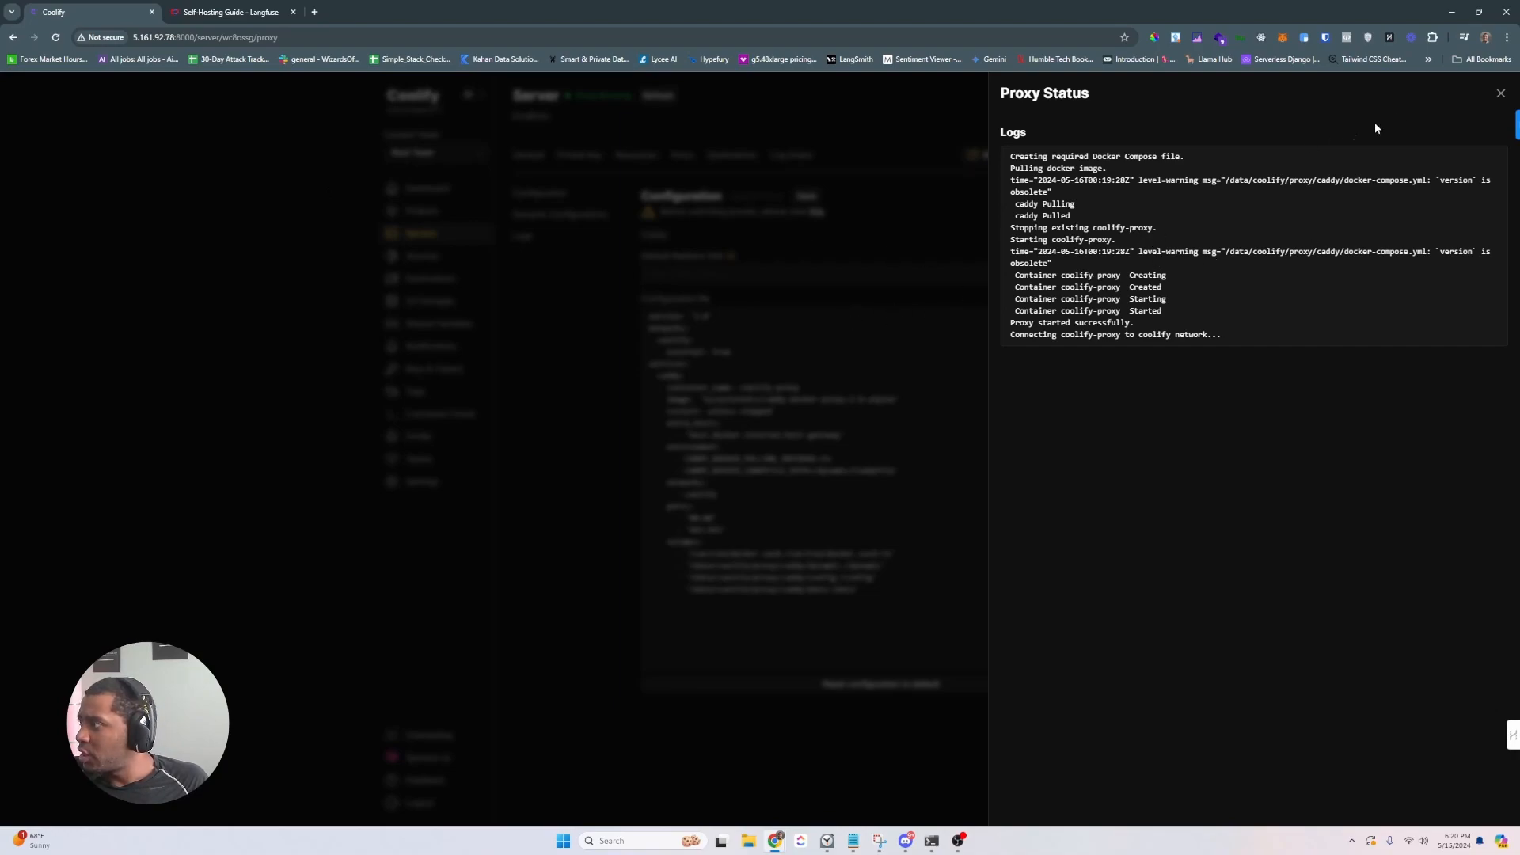
left_click(1499, 94)
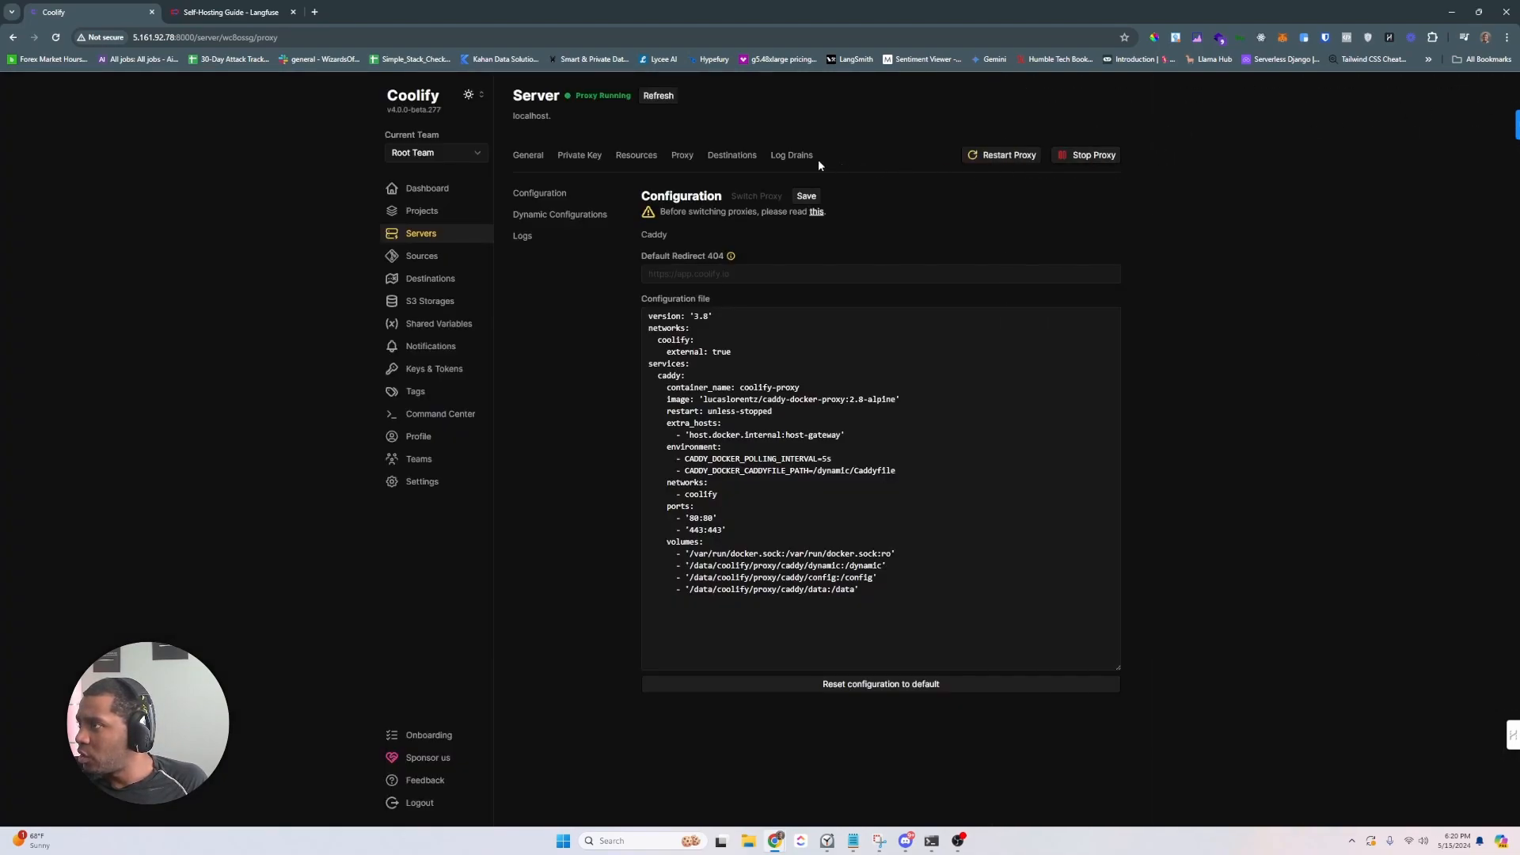
left_click(657, 96)
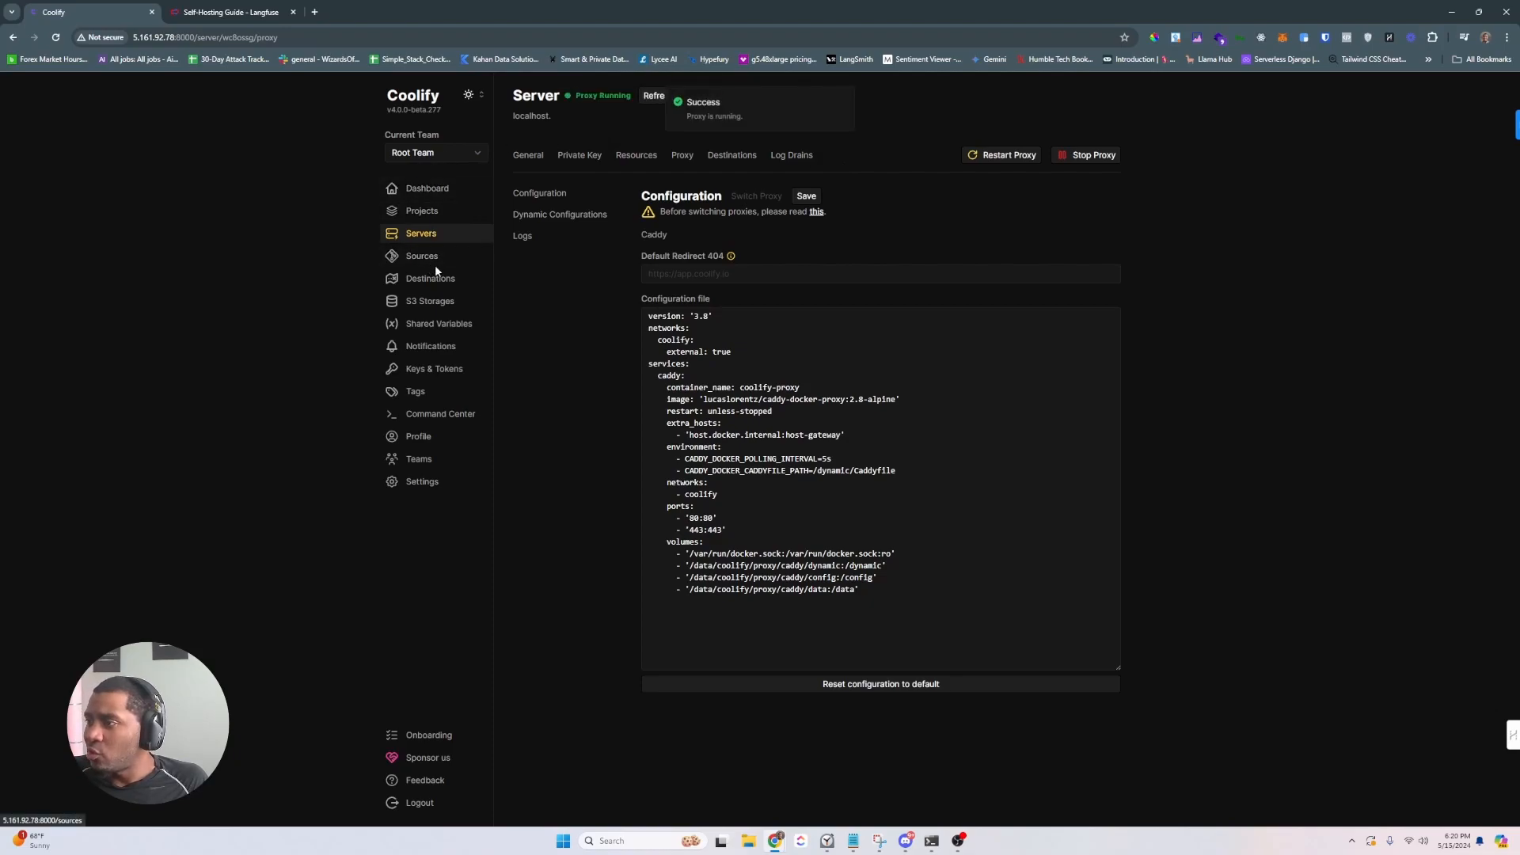
left_click(424, 212)
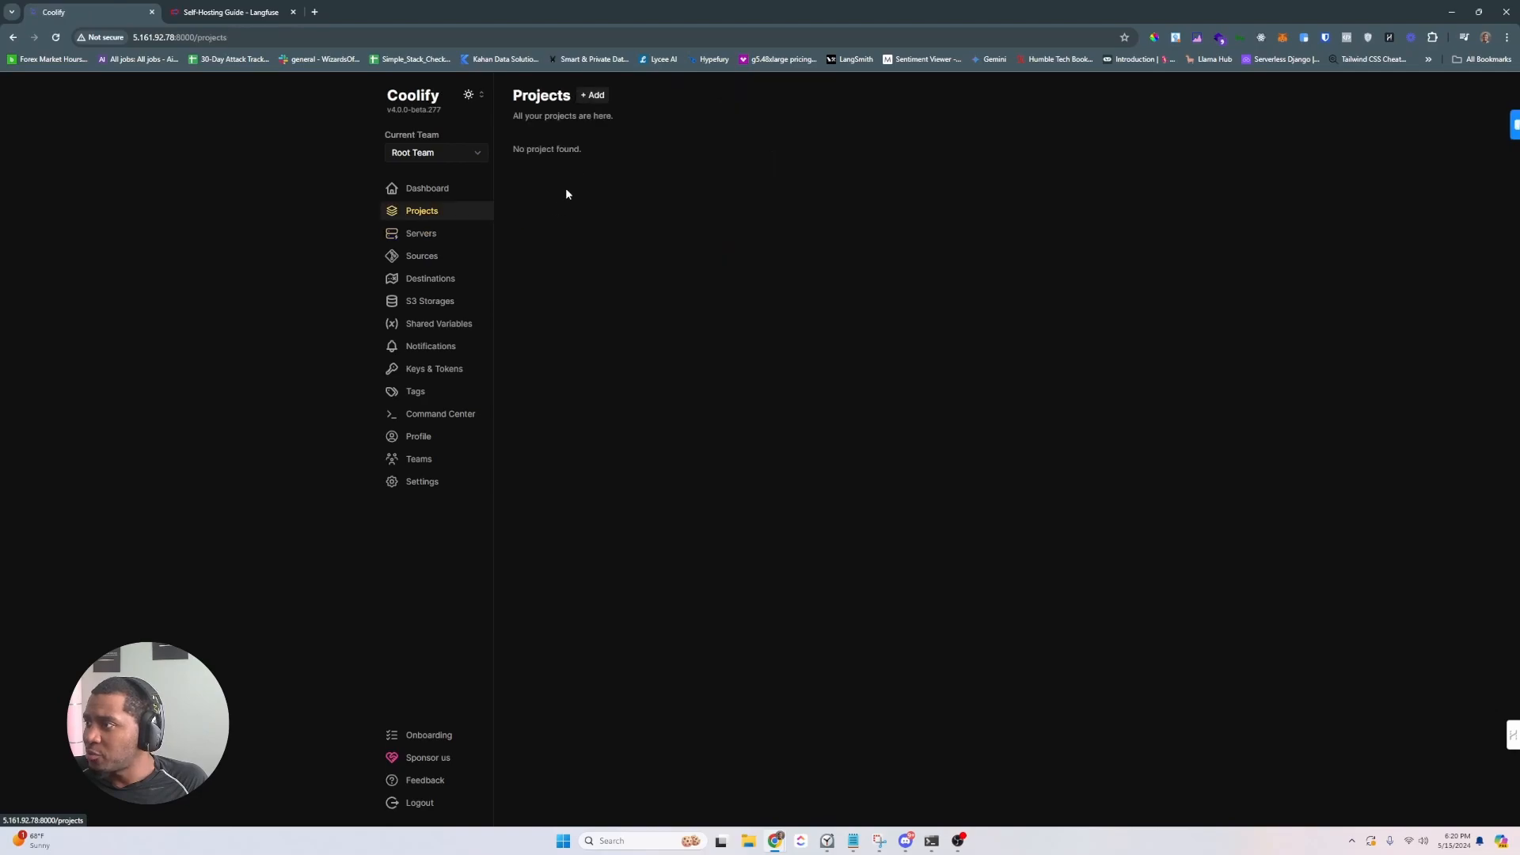
left_click(593, 95)
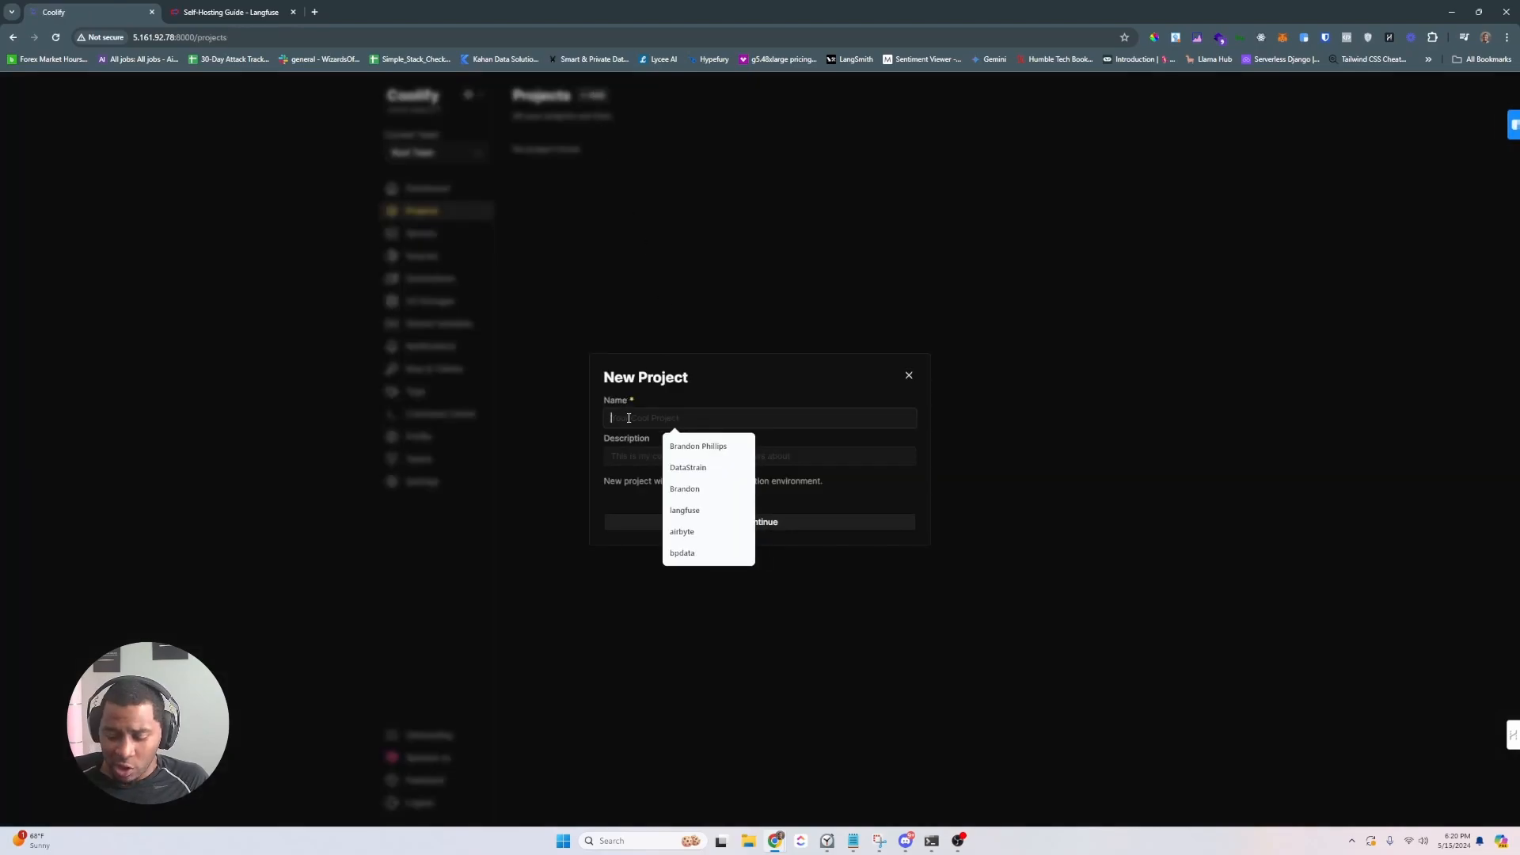
type("langfuse")
key("Return")
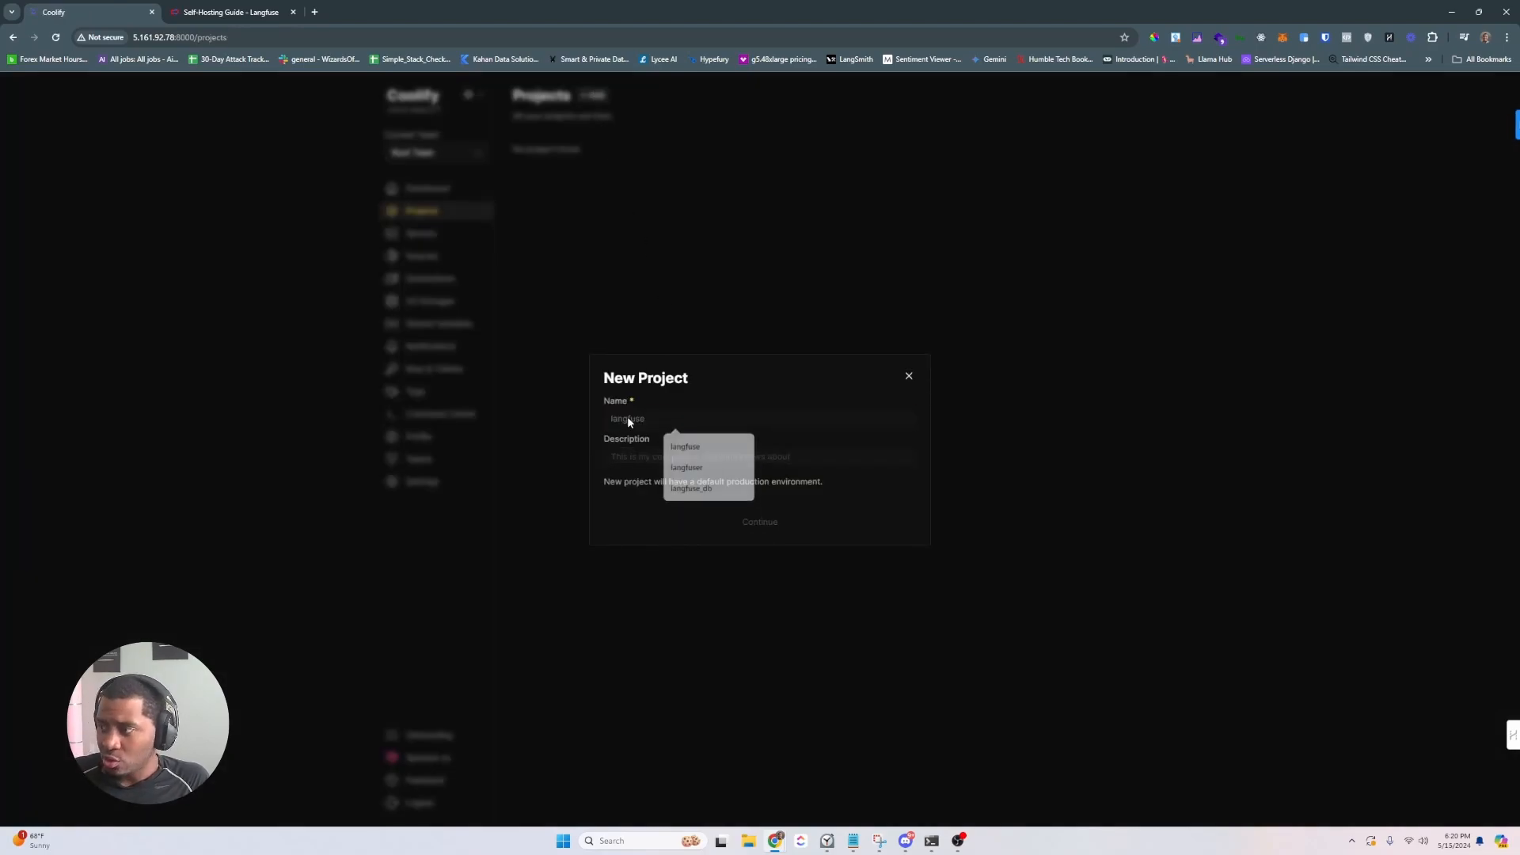
- Add a Docker Compose resource to the production environment on the localhost server
left_click(588, 165)
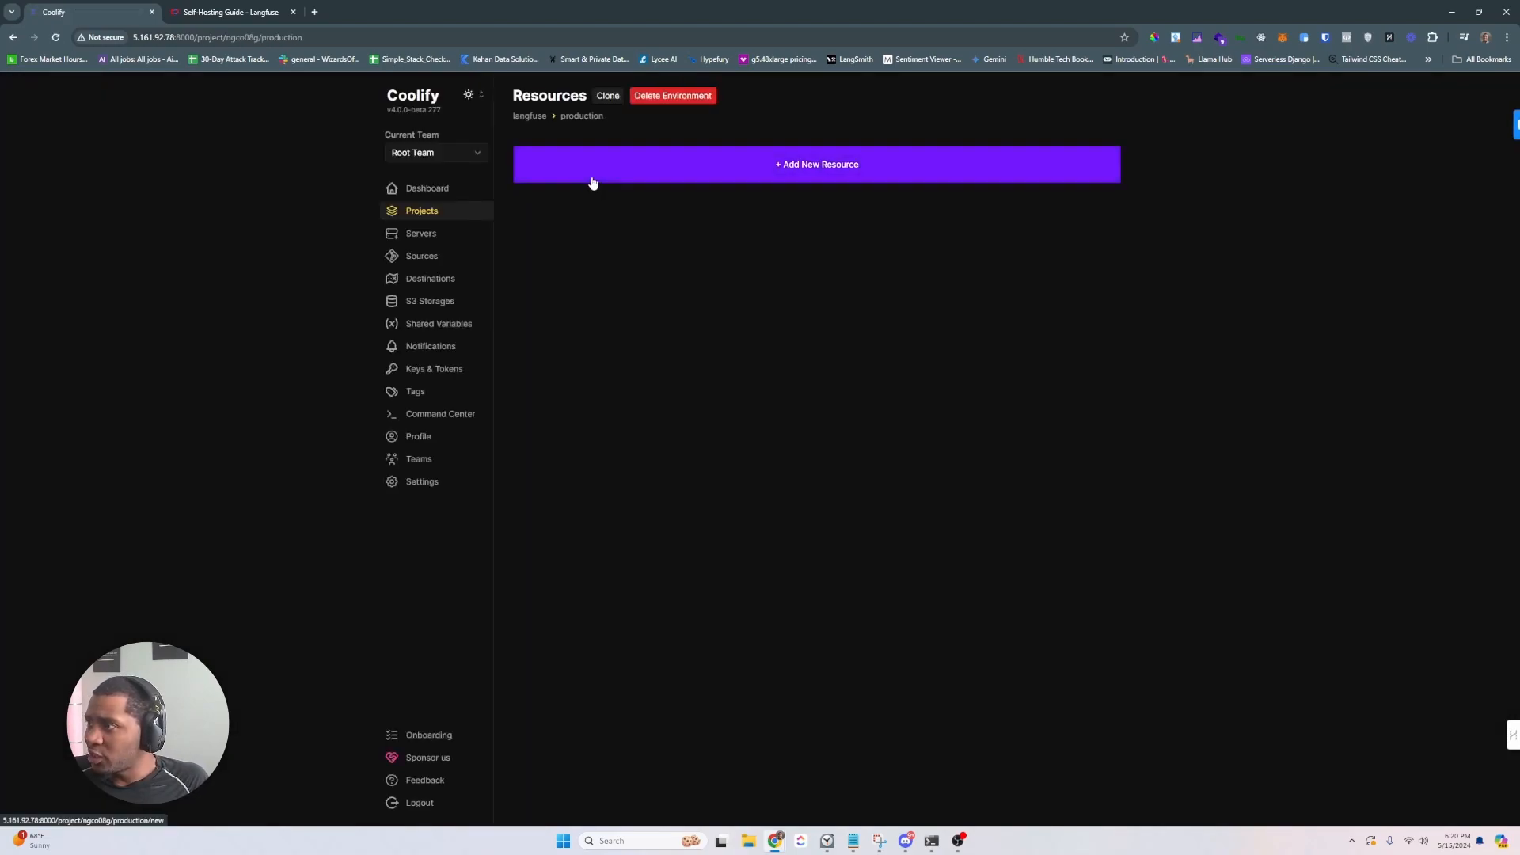
left_click(668, 174)
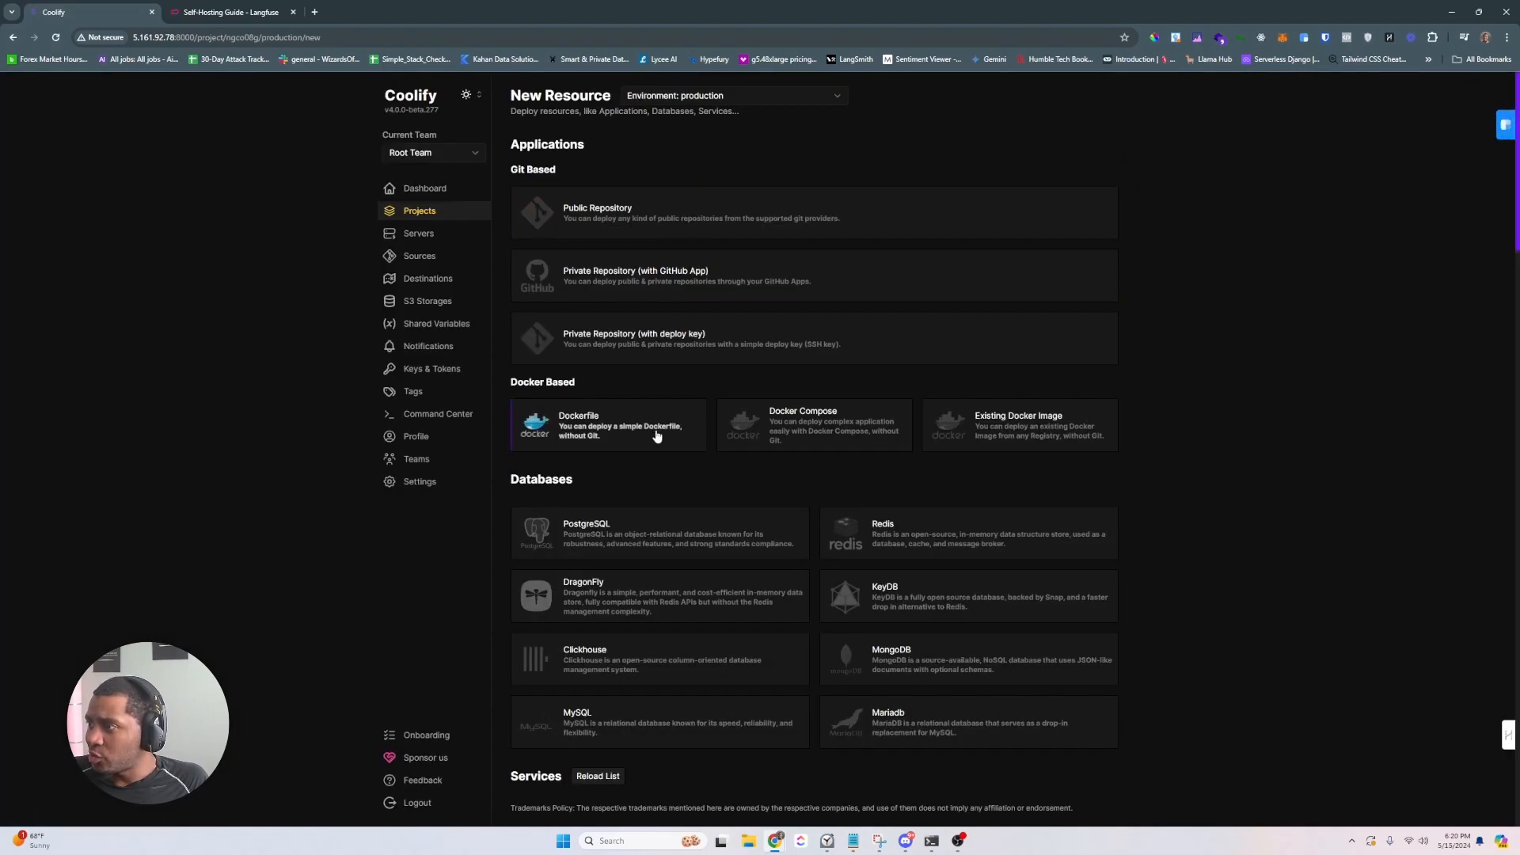
left_click(778, 445)
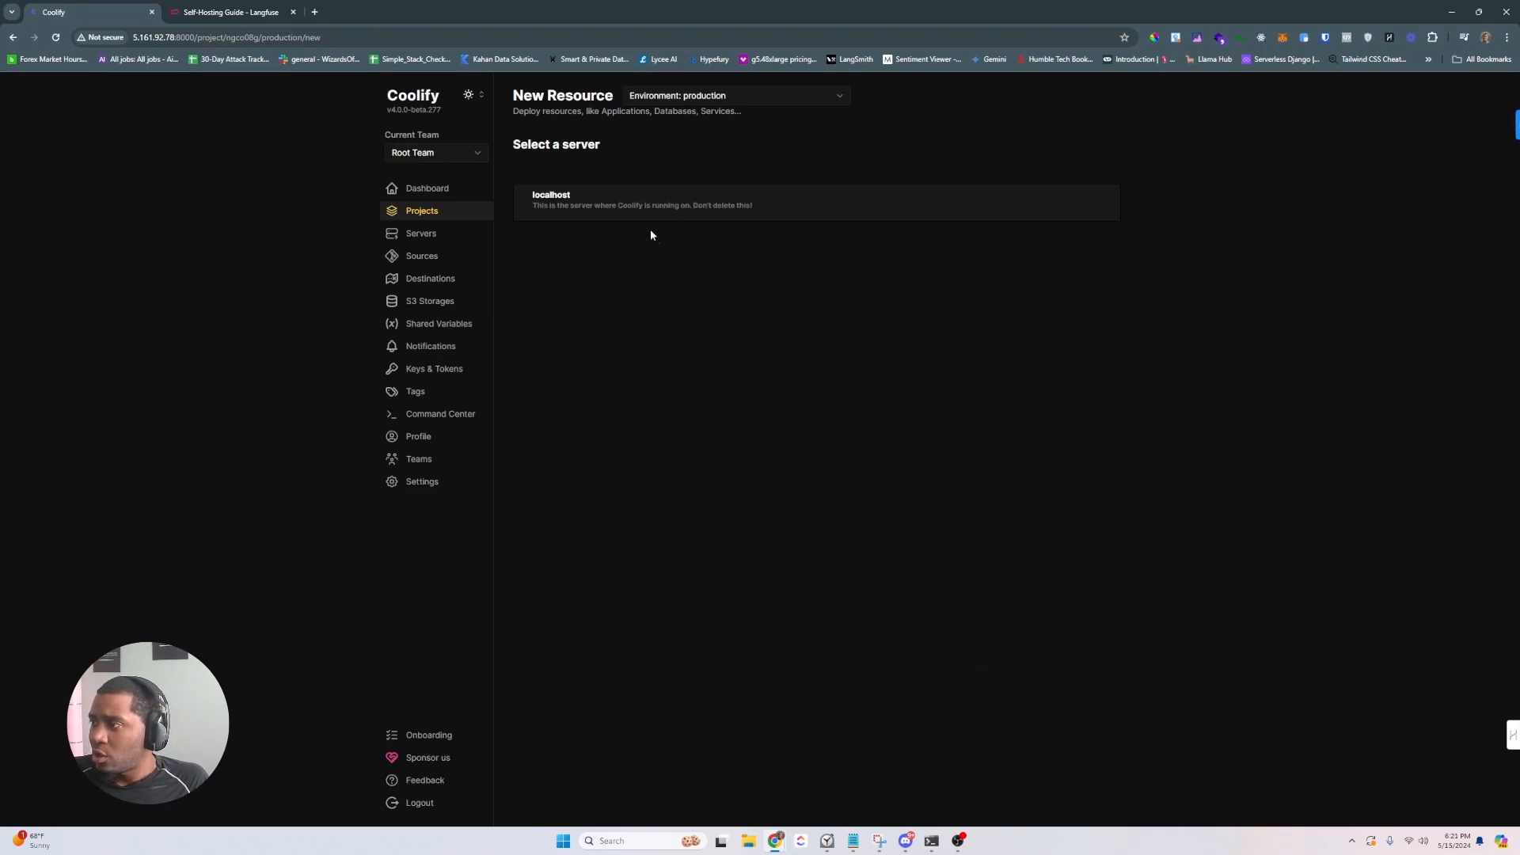
left_click(620, 207)
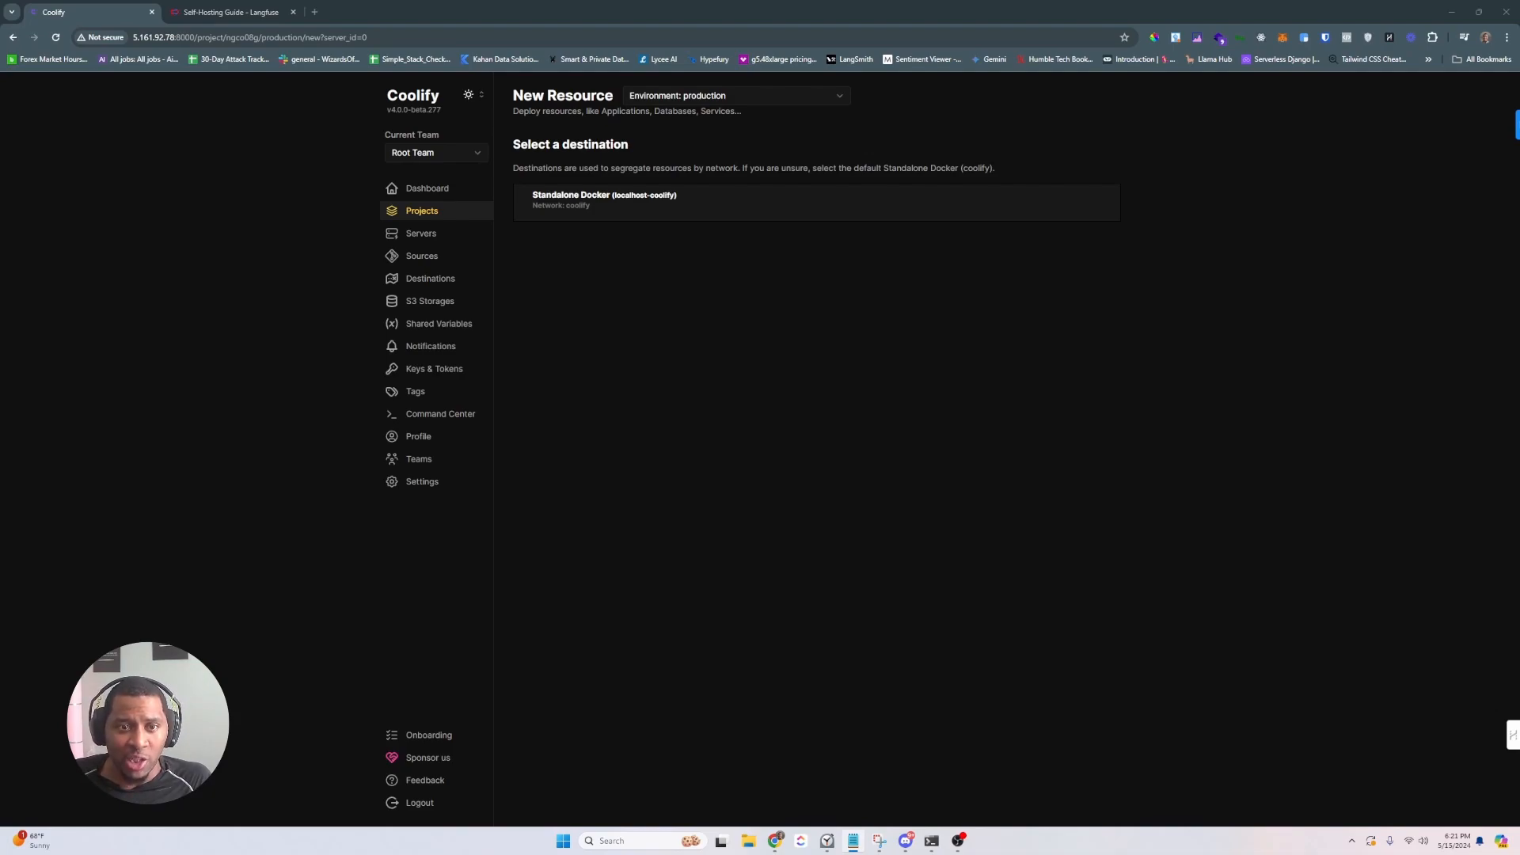
- Paste the Langfuse docker-compose file into the Standalone Docker service editor and review its settings
left_click(590, 212)
left_click(604, 211)
key("ctrl+v")
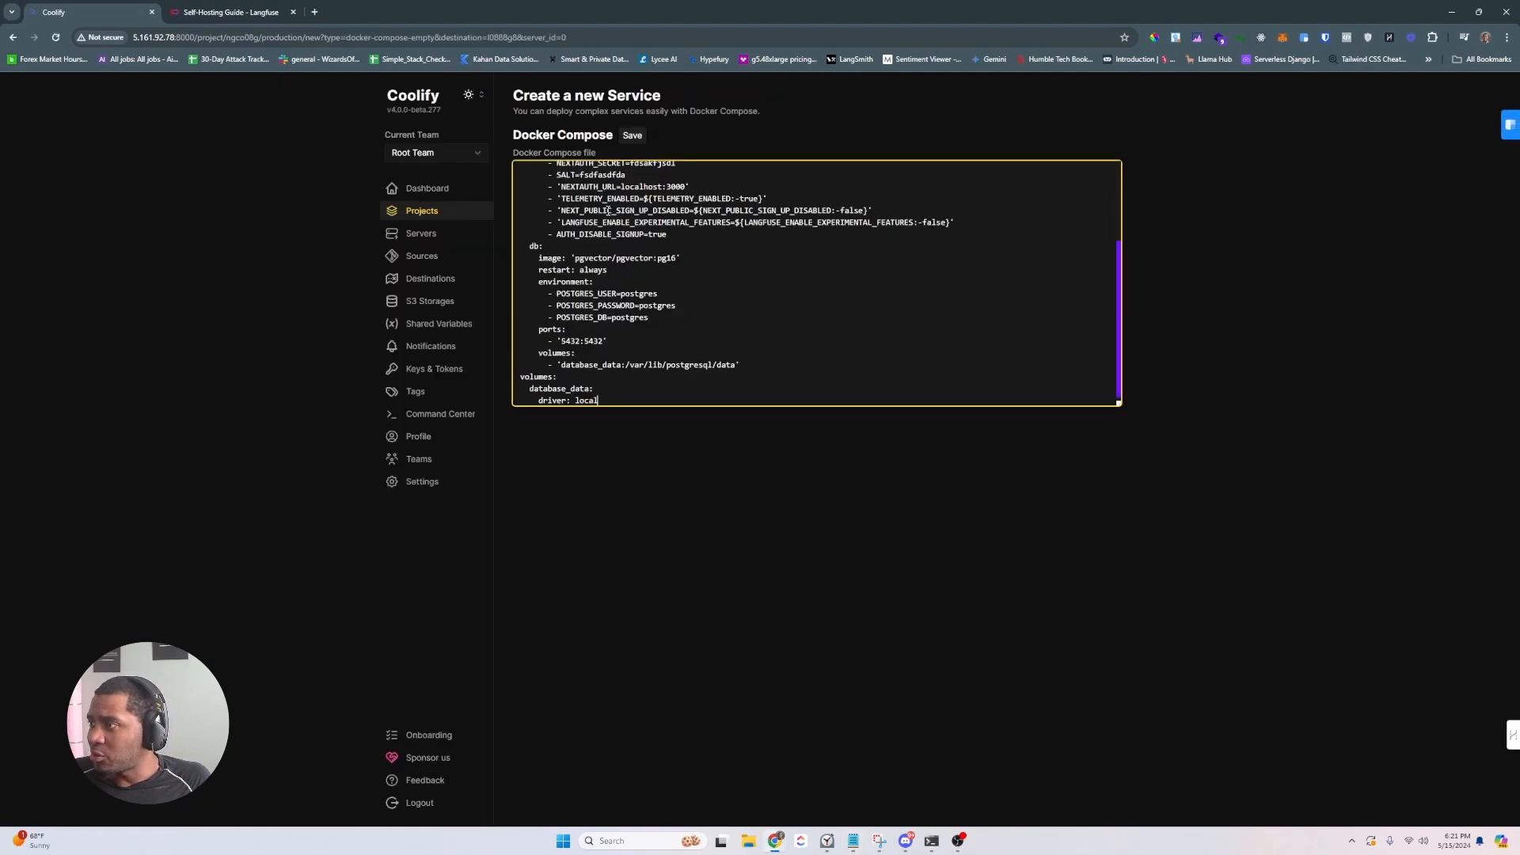
scroll(627, 252, "up", 3)
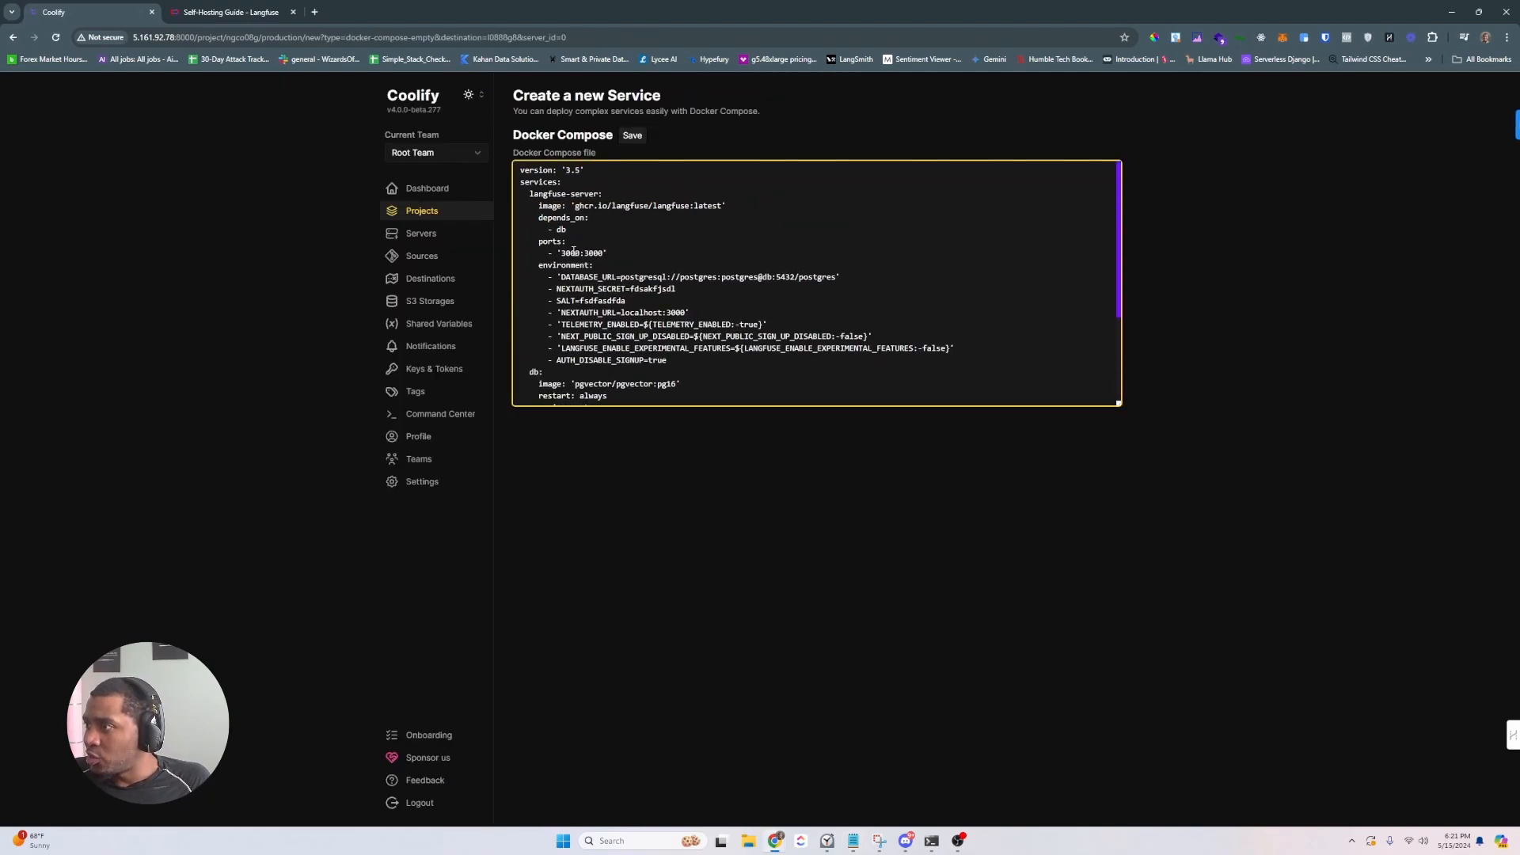
left_click_drag(562, 254, 835, 277)
left_click(655, 277)
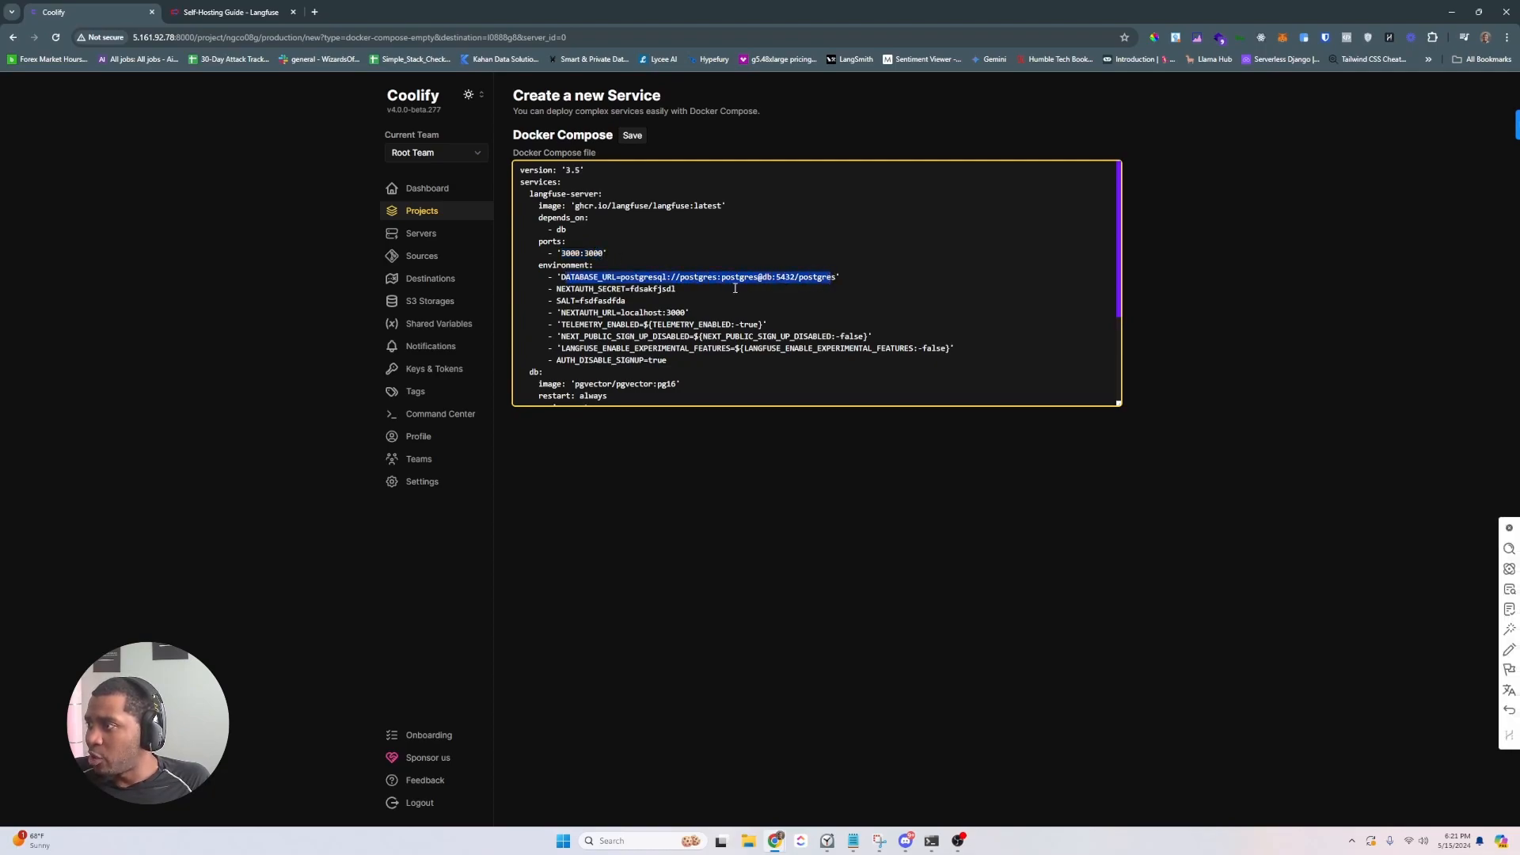
scroll(717, 273, "down", 3)
scroll(716, 272, "up", 1)
left_click_drag(677, 229, 555, 241)
left_click(608, 254)
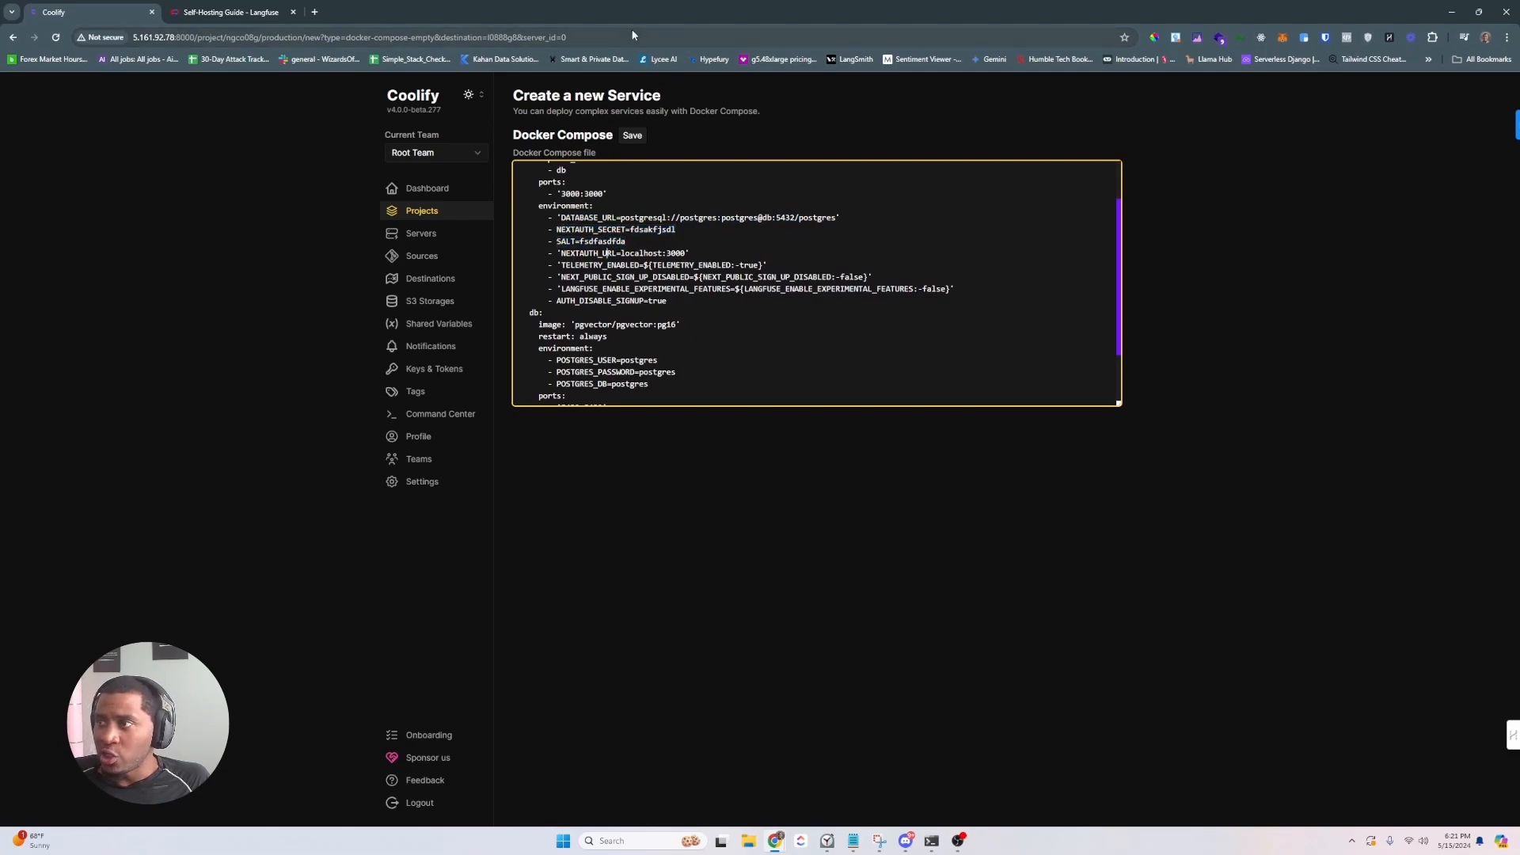
left_click(230, 12)
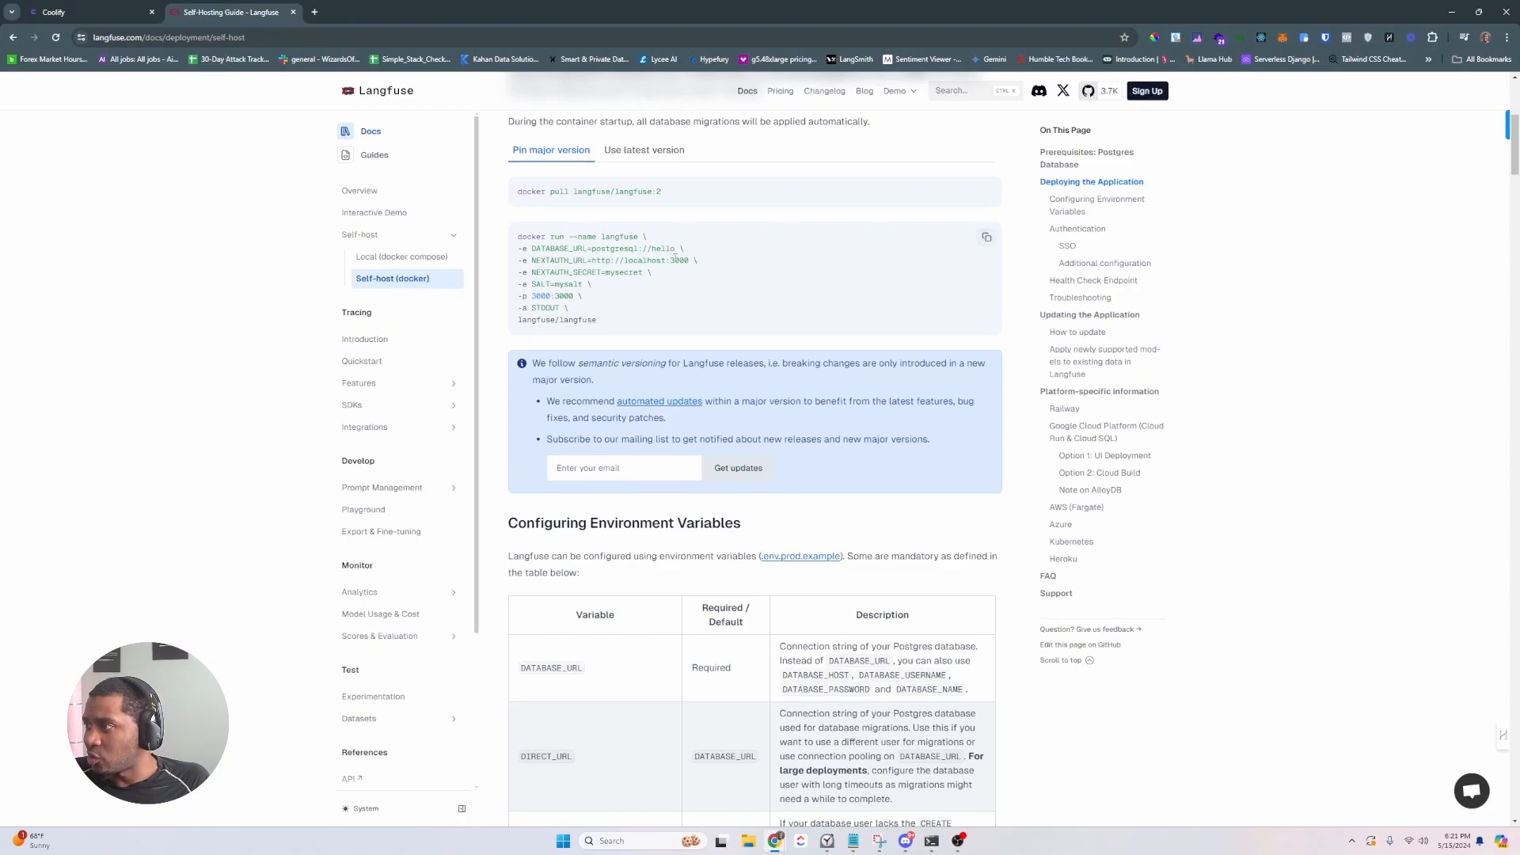
left_click_drag(593, 261, 625, 260)
key("ctrl+c")
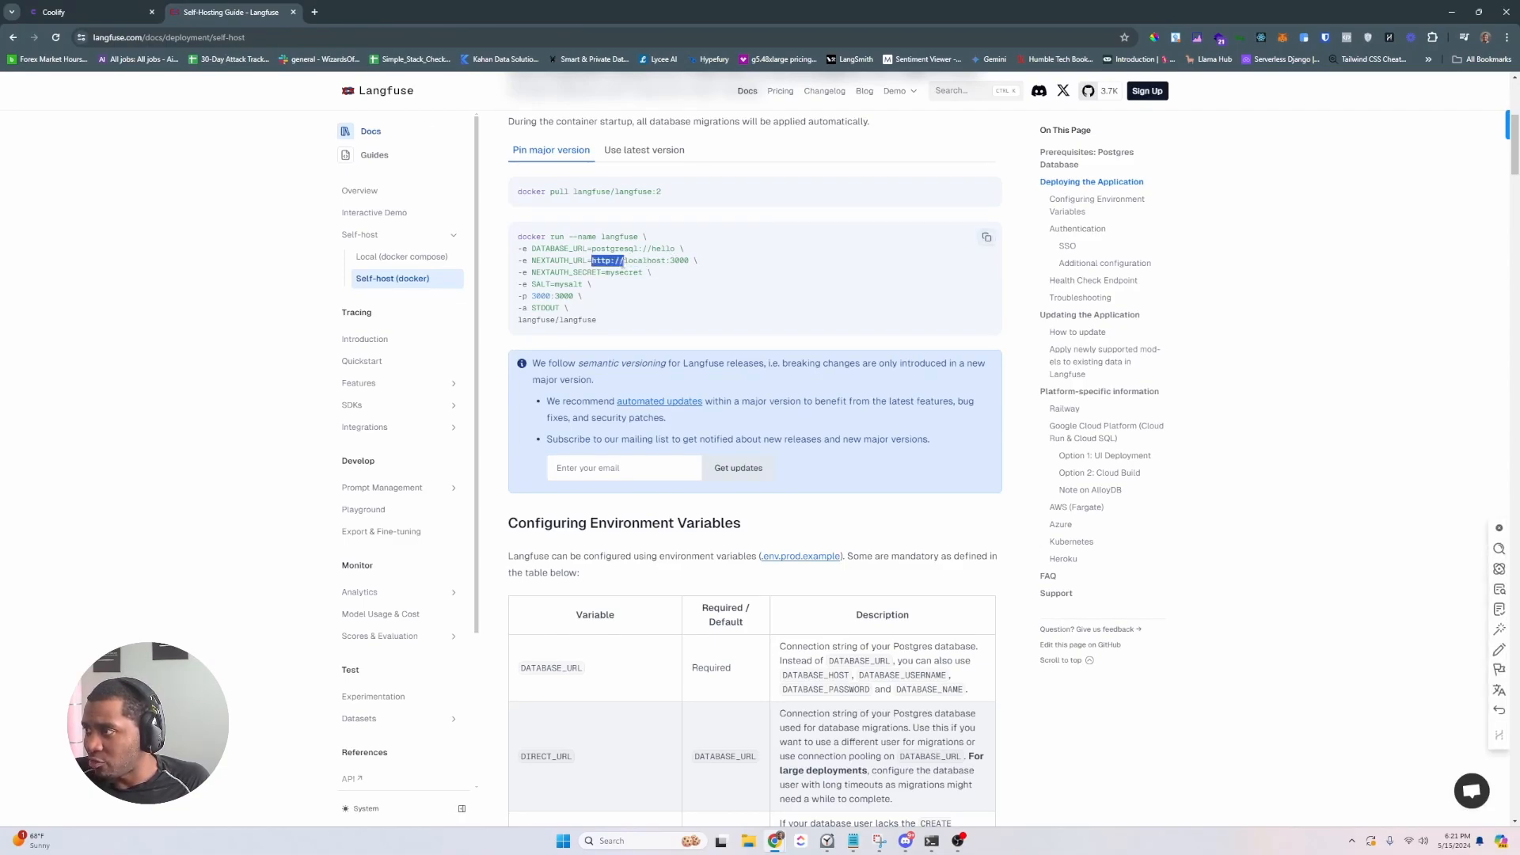
key("ctrl+shift+Tab")
left_click(621, 255)
key("ctrl+v")
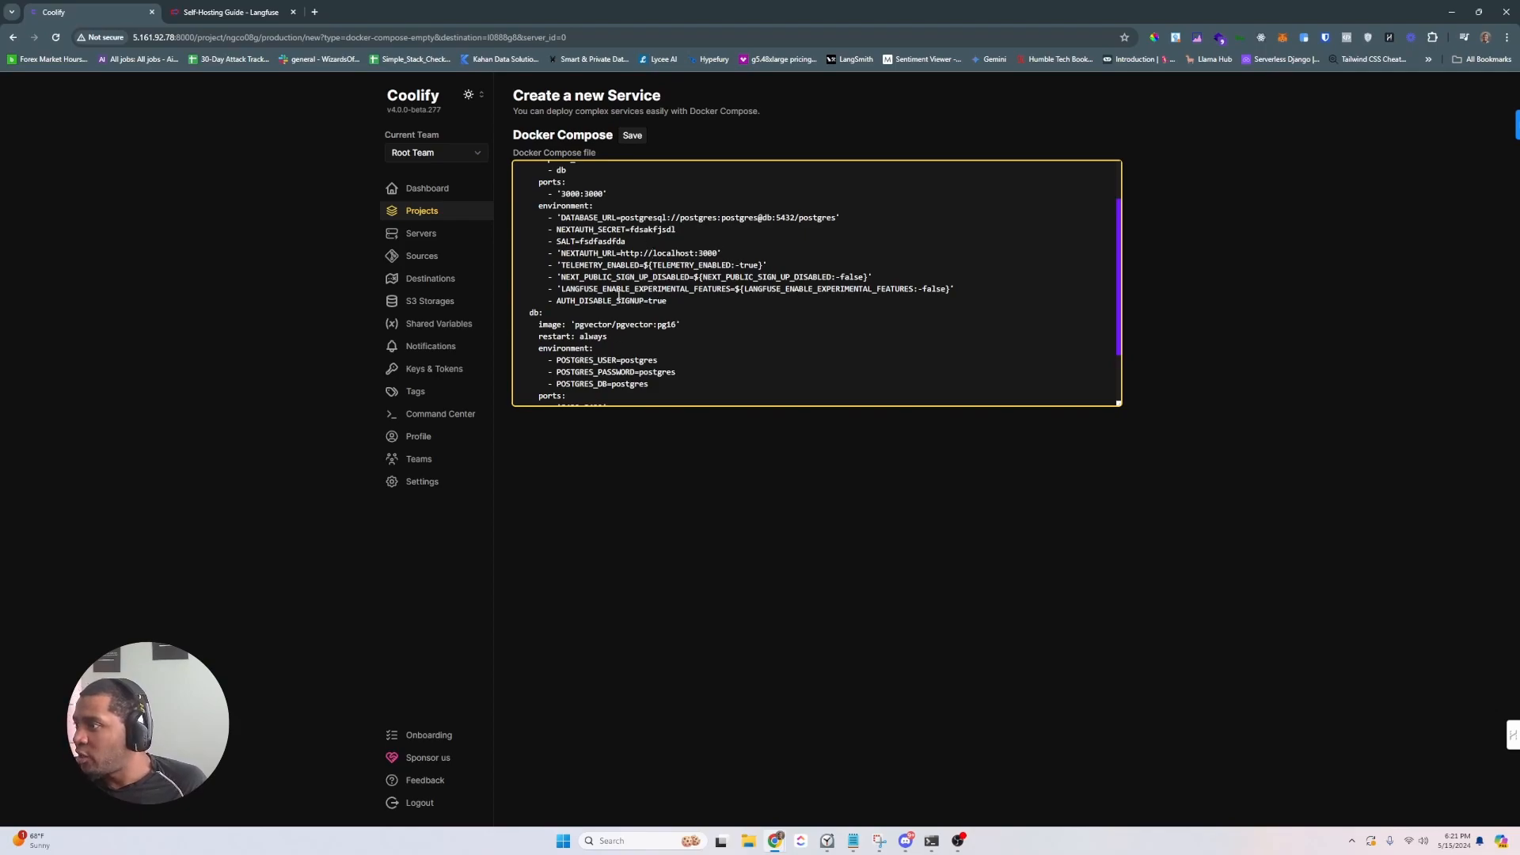
scroll(601, 305, "down", 1)
scroll(616, 328, "down", 1)
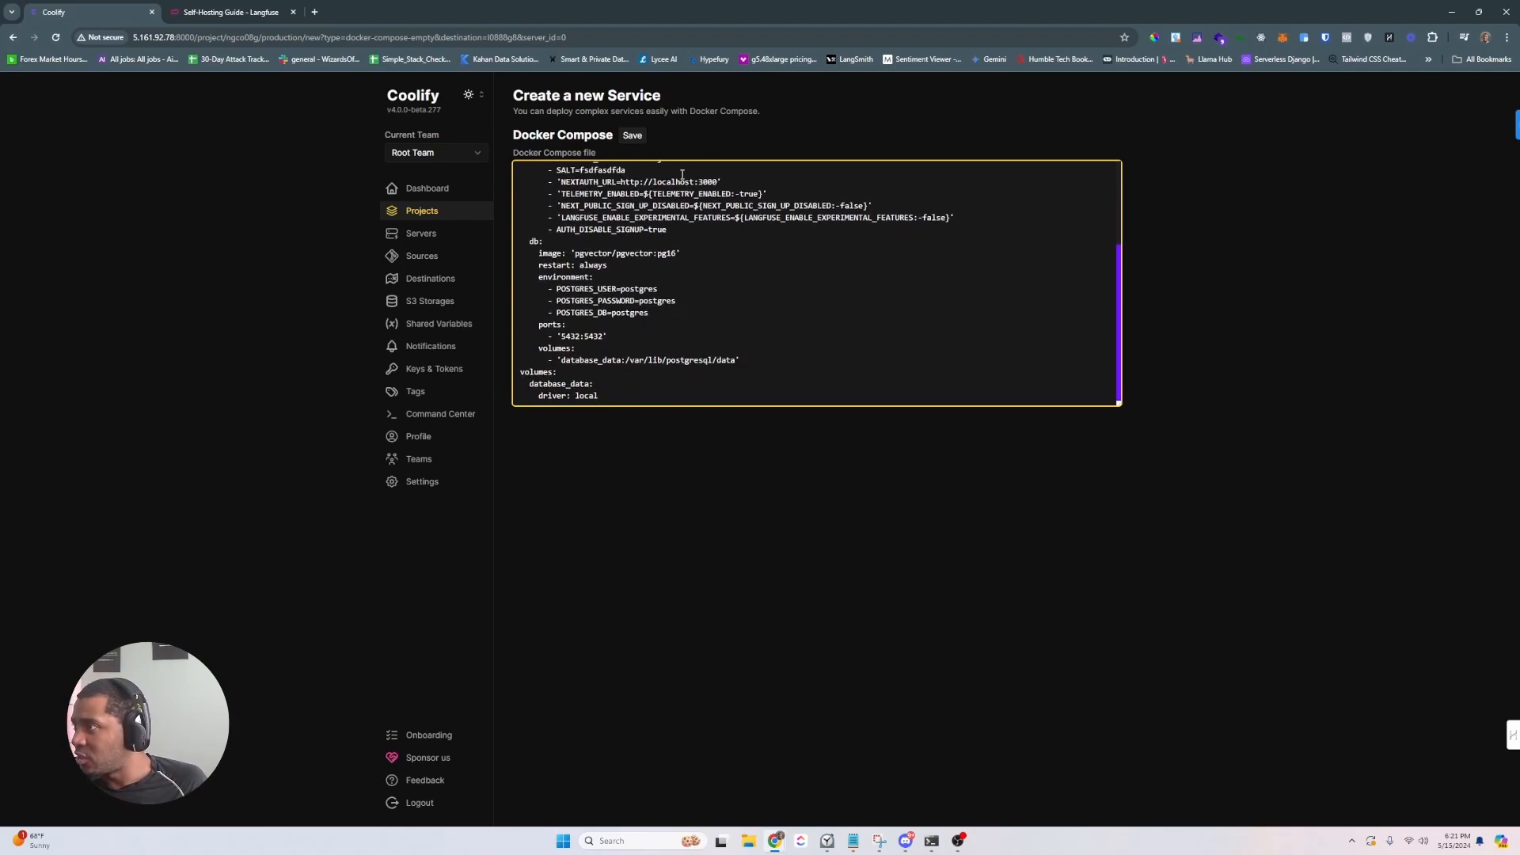
- Save the Langfuse stack as service-os44kg4, view its environment variables, and deploy it
left_click(632, 135)
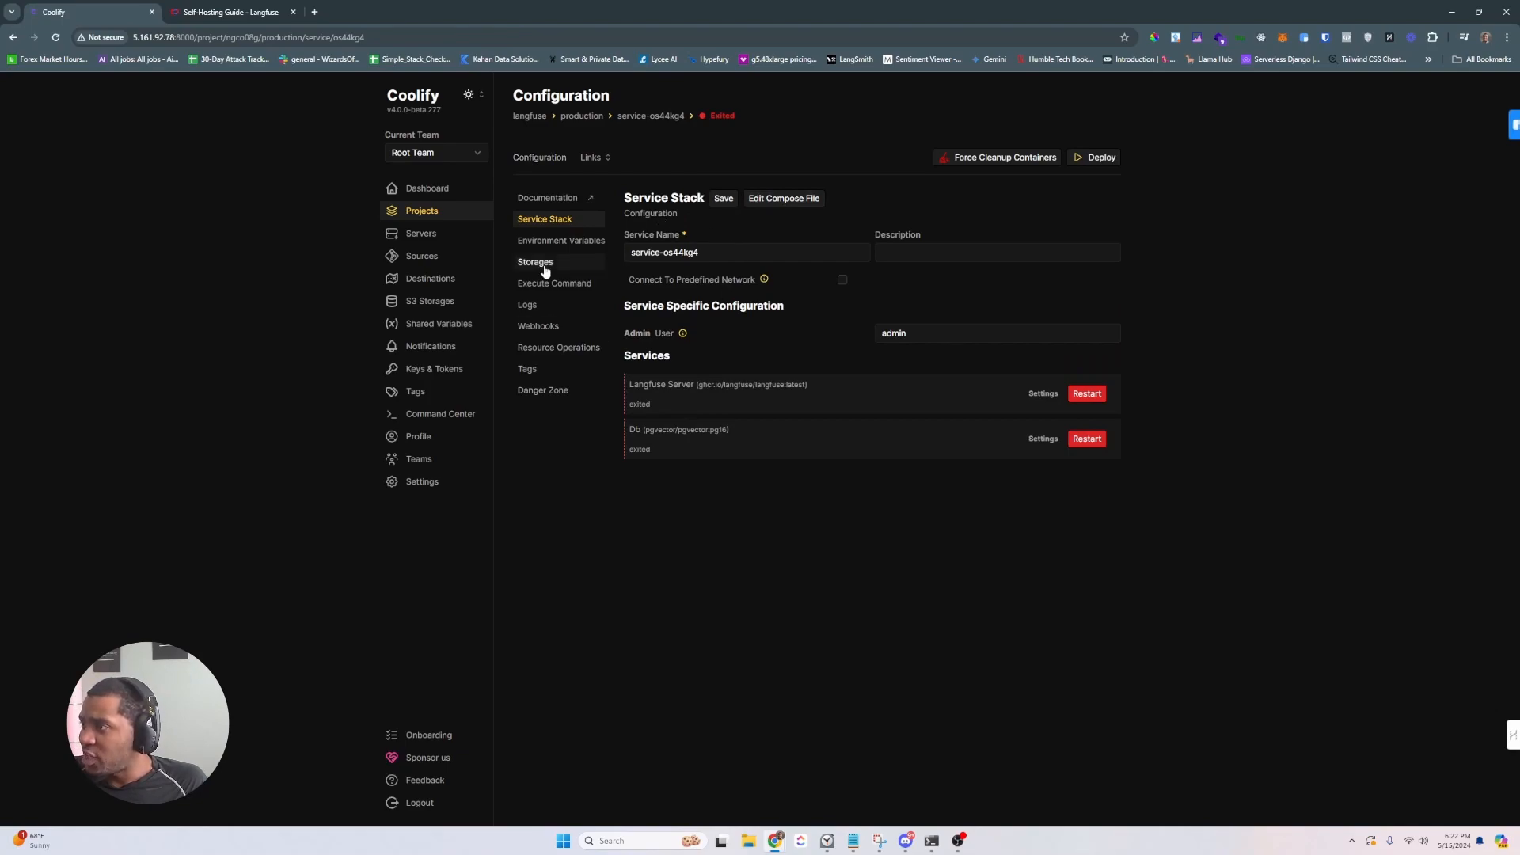
left_click(554, 241)
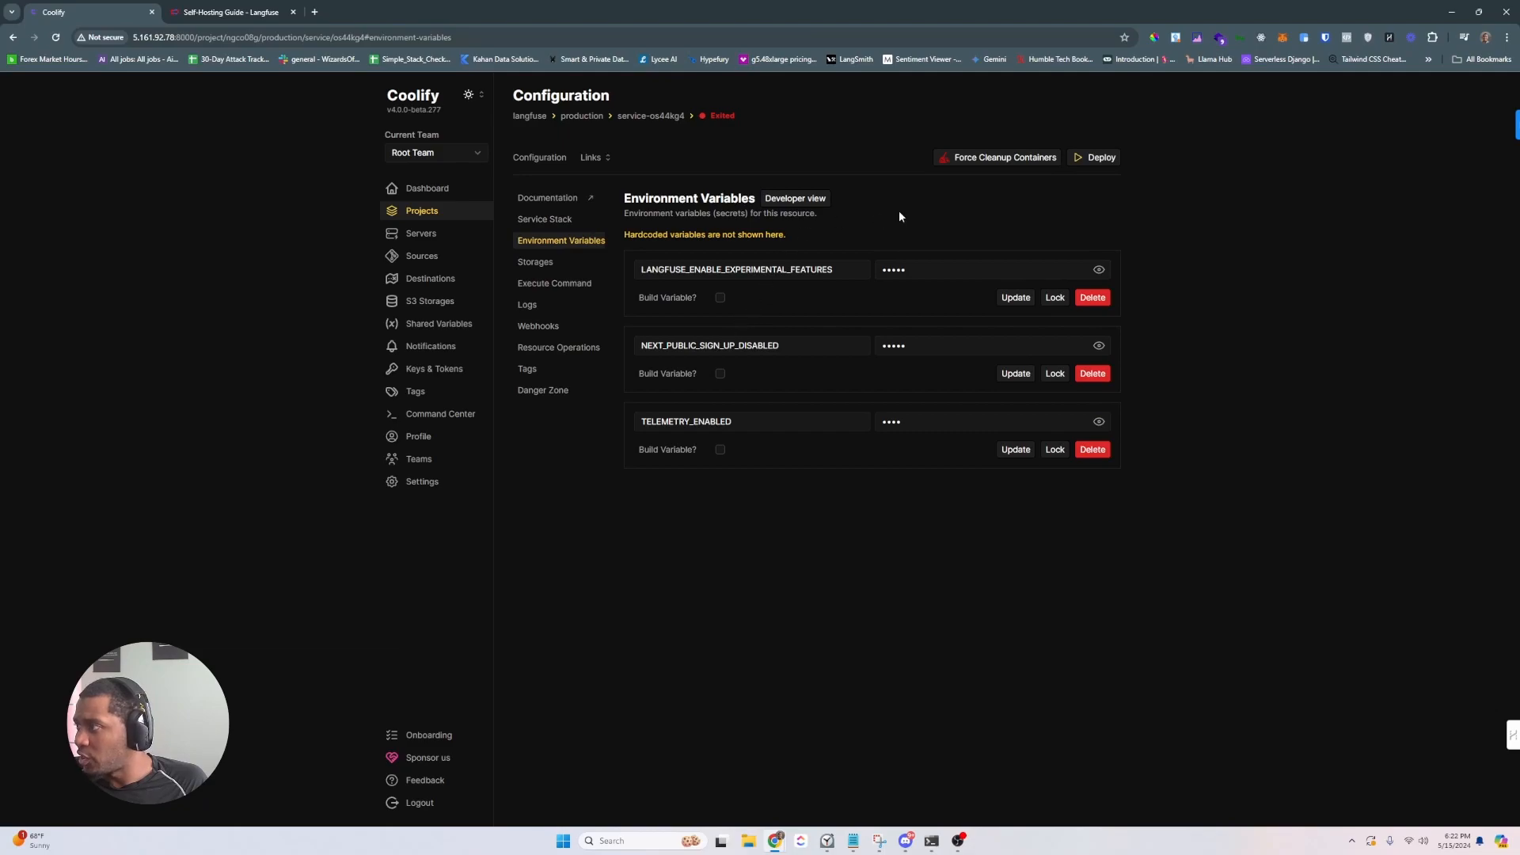
left_click(1089, 158)
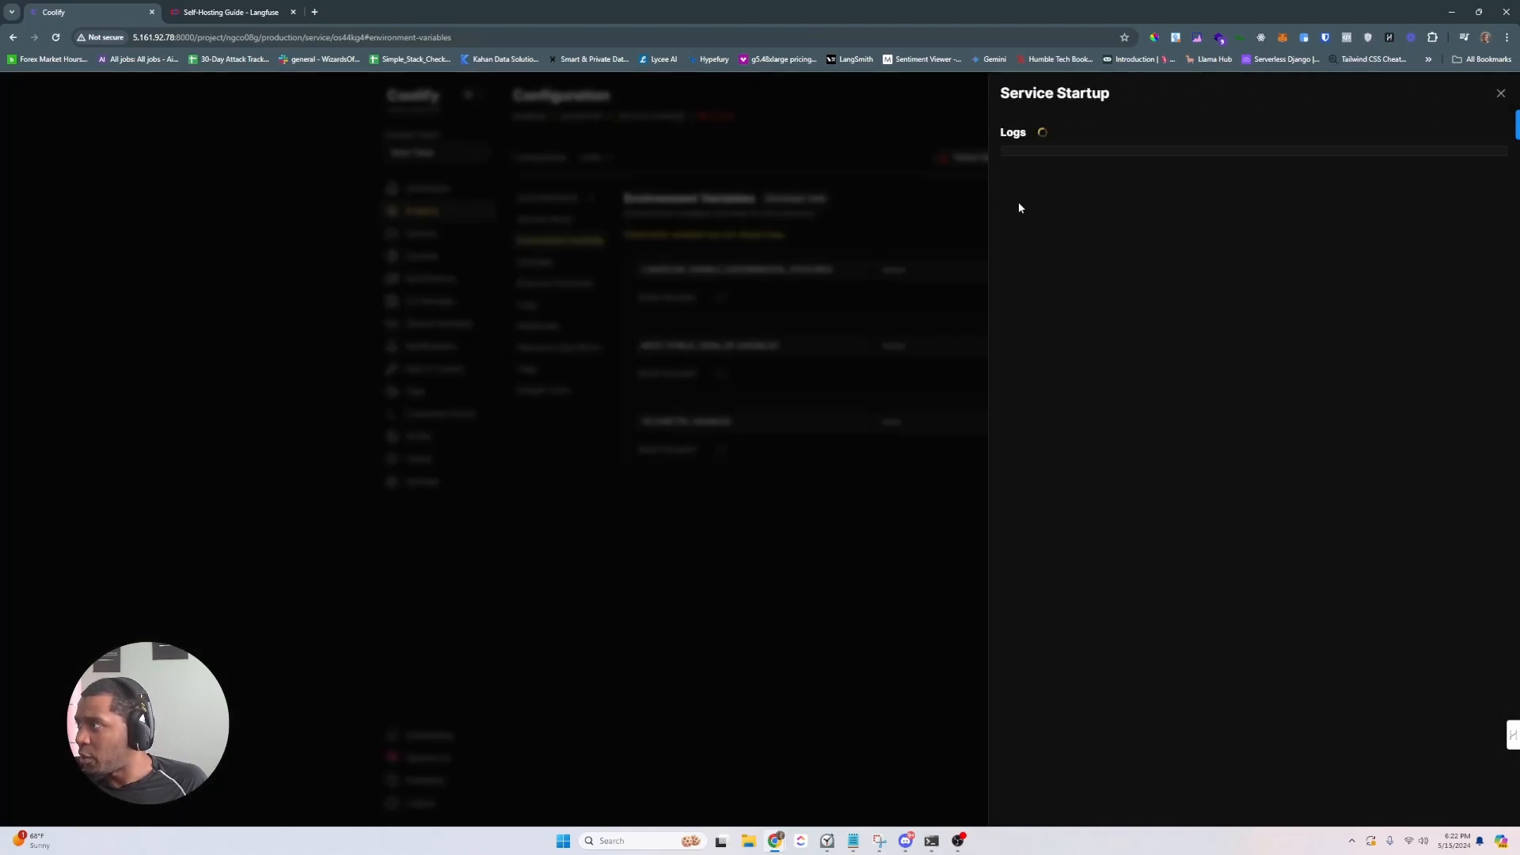
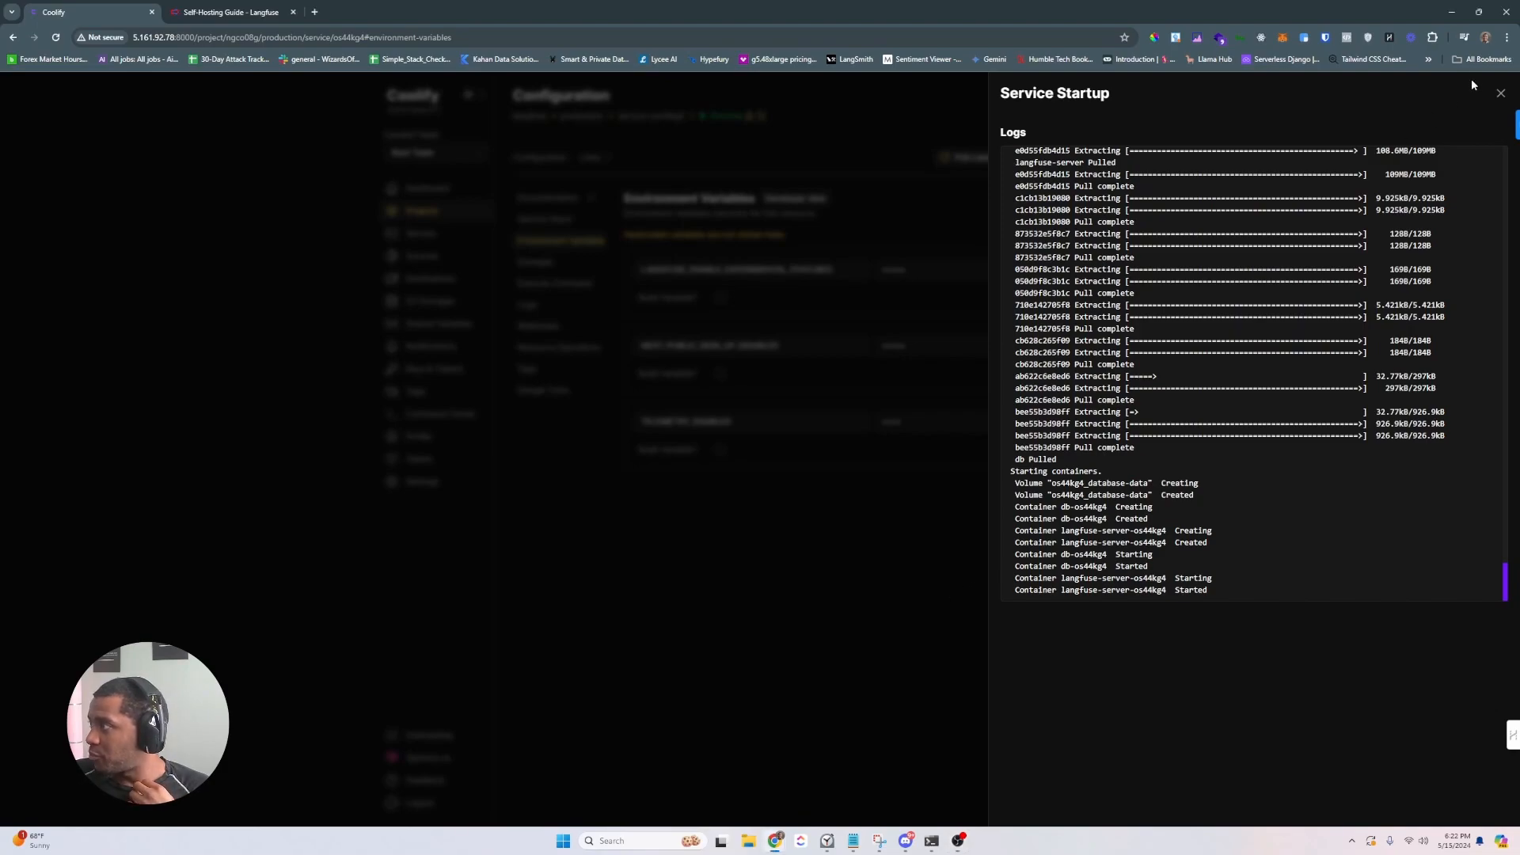
left_click(1500, 93)
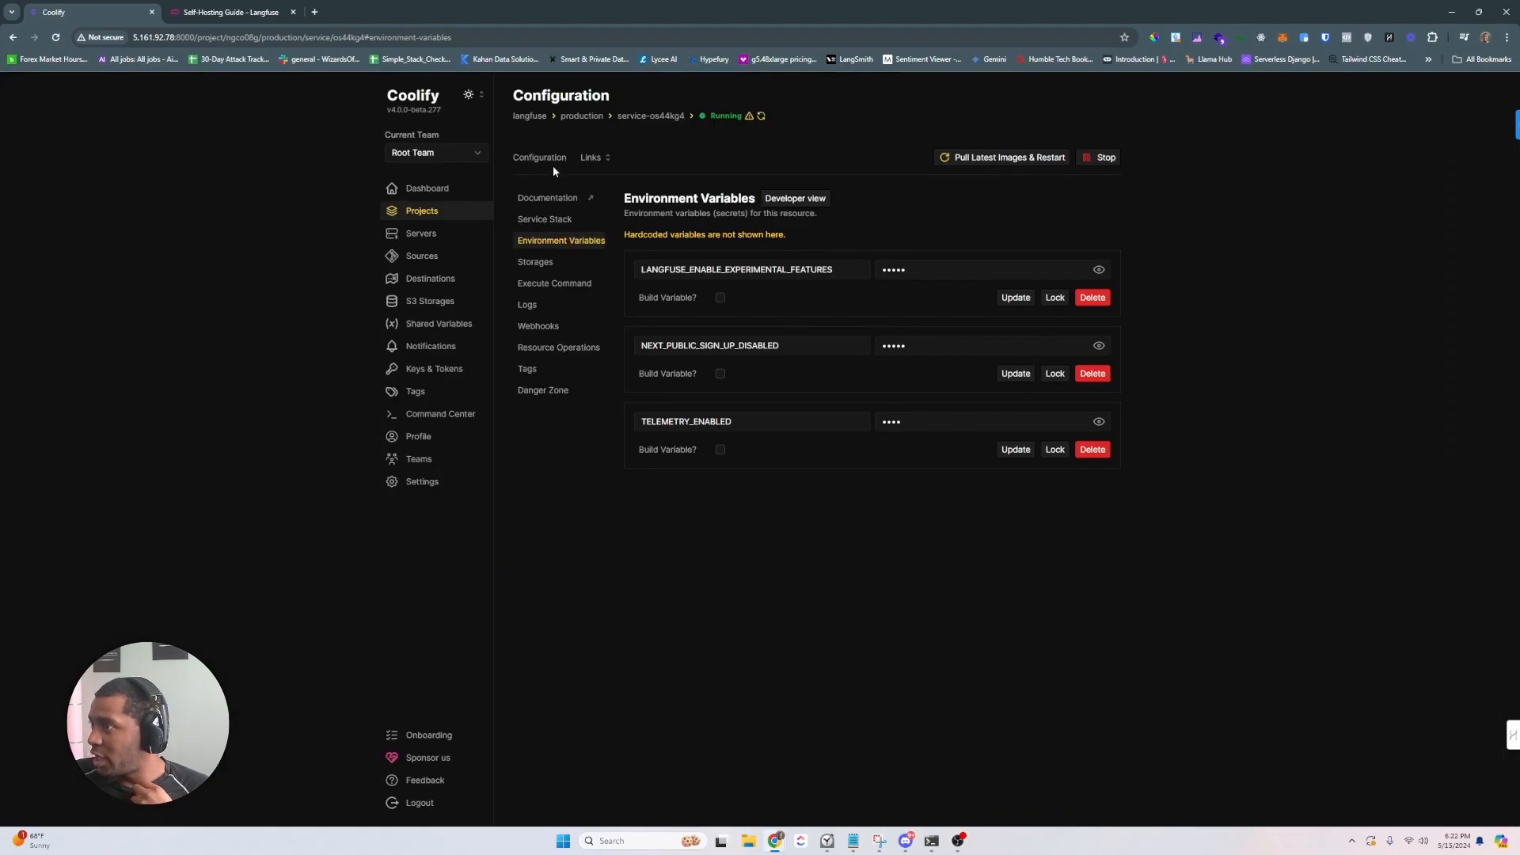
left_click(545, 158)
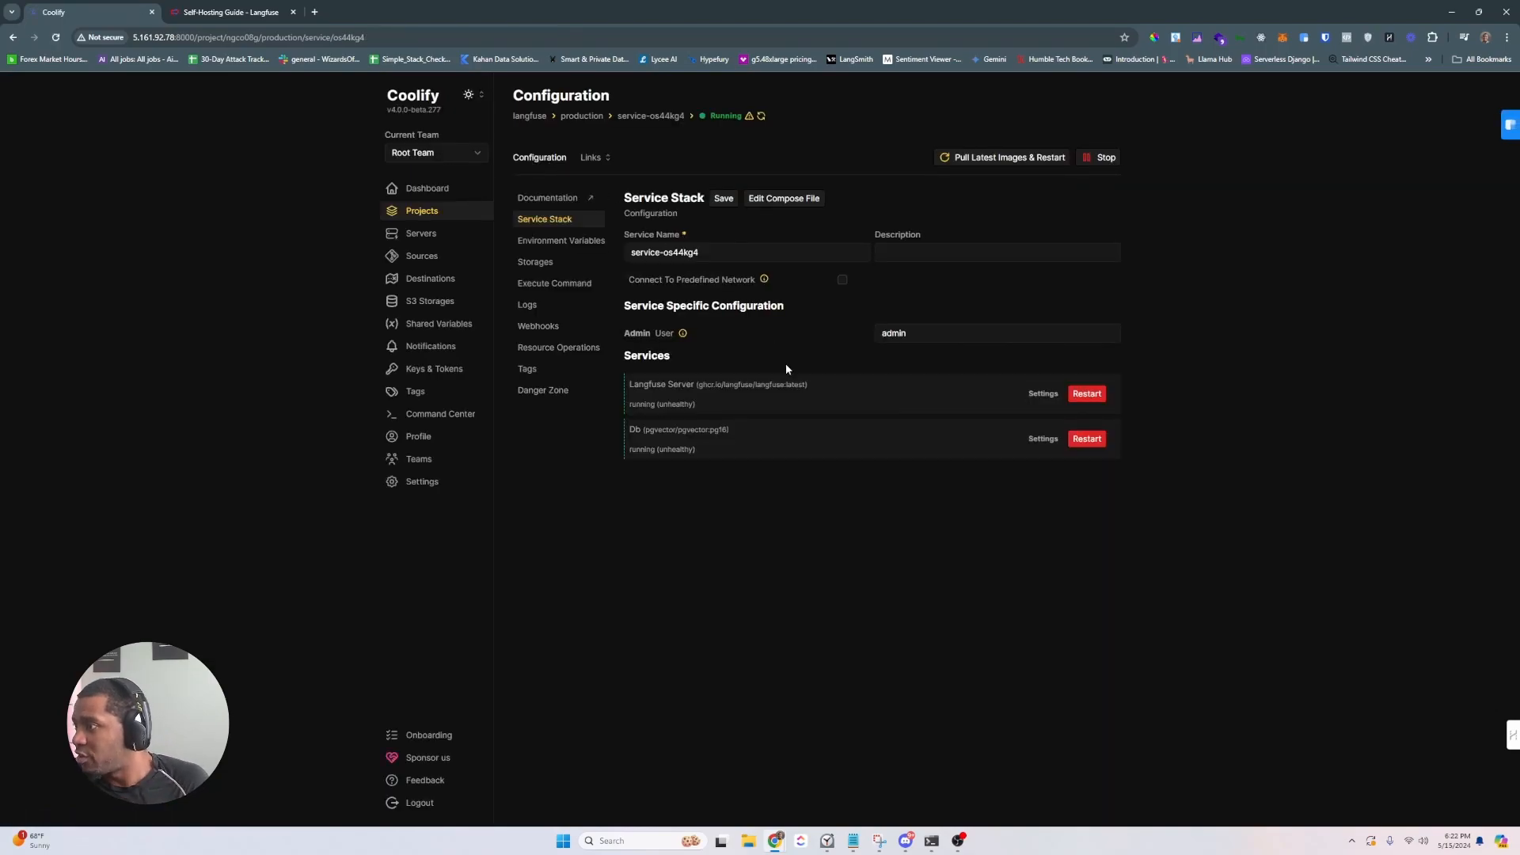
left_click(1041, 394)
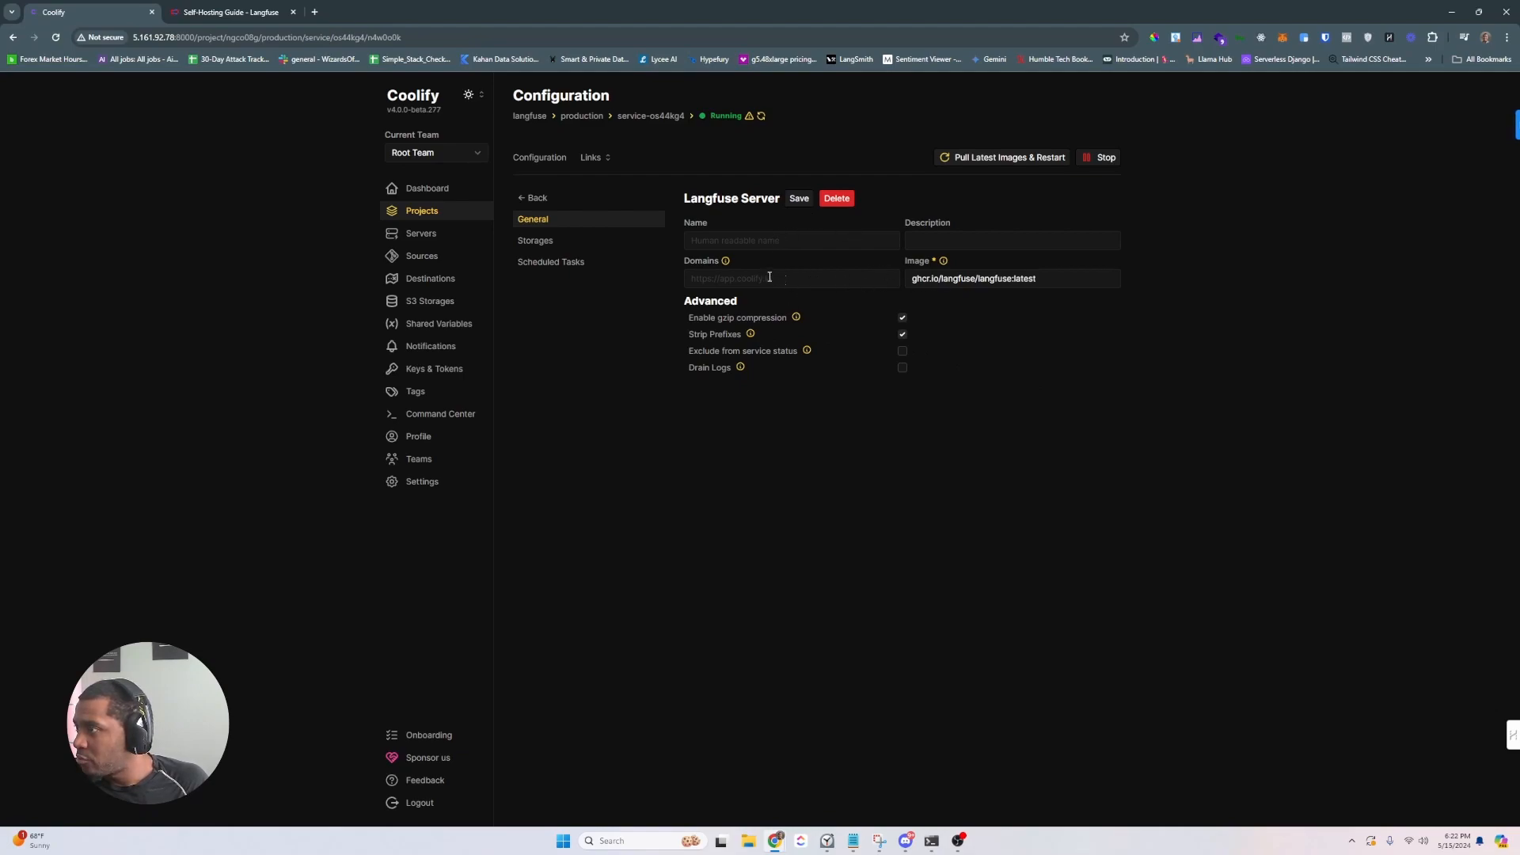
left_click(594, 159)
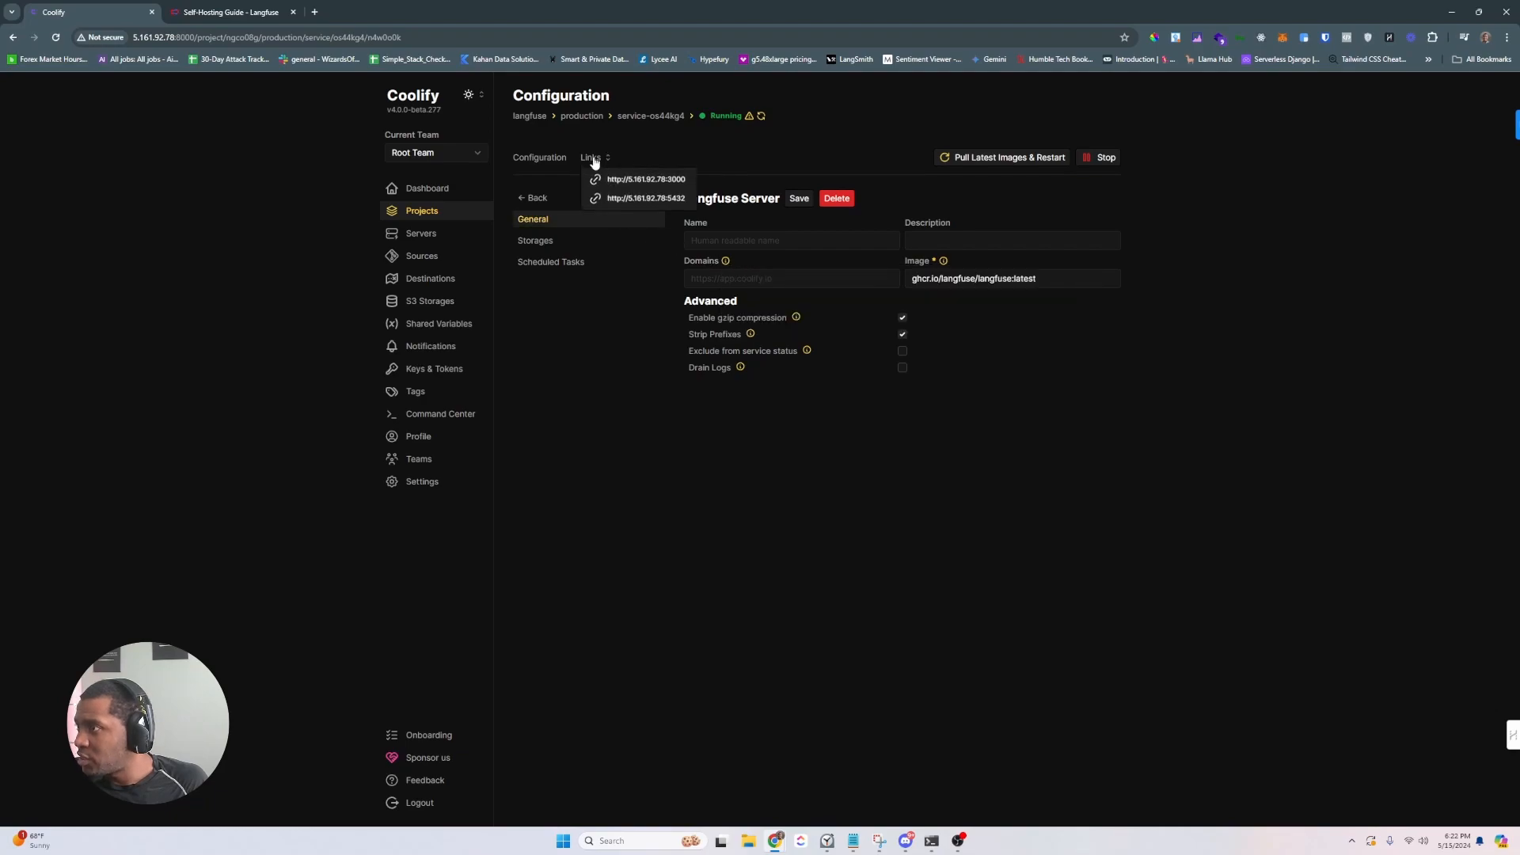
left_click(596, 180)
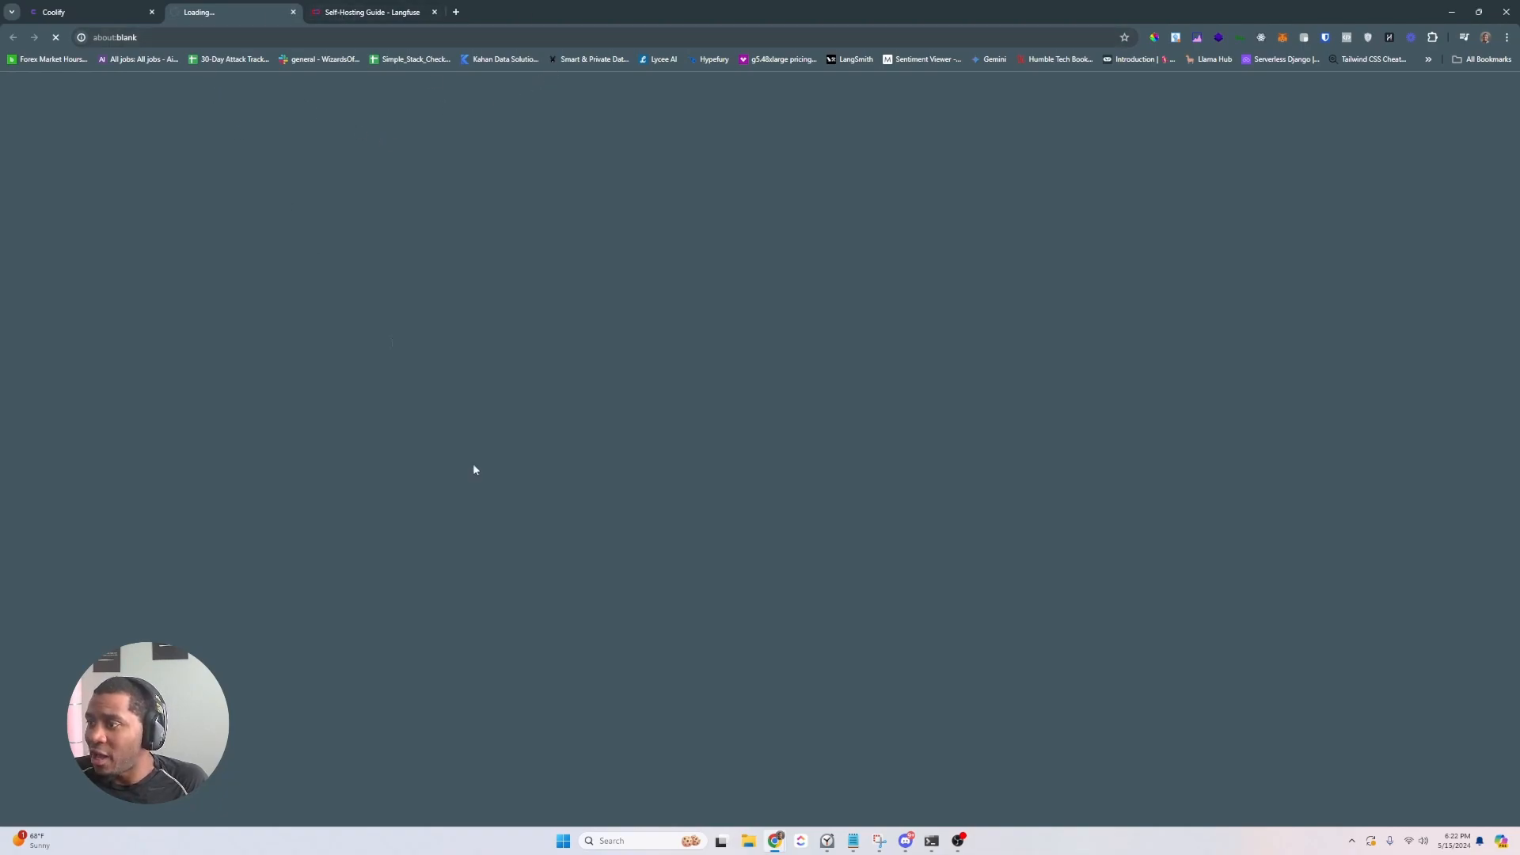
- See the Langfuse address time out, then bring up the Hetzner Cloud firewall rules
mouse_move(775, 841)
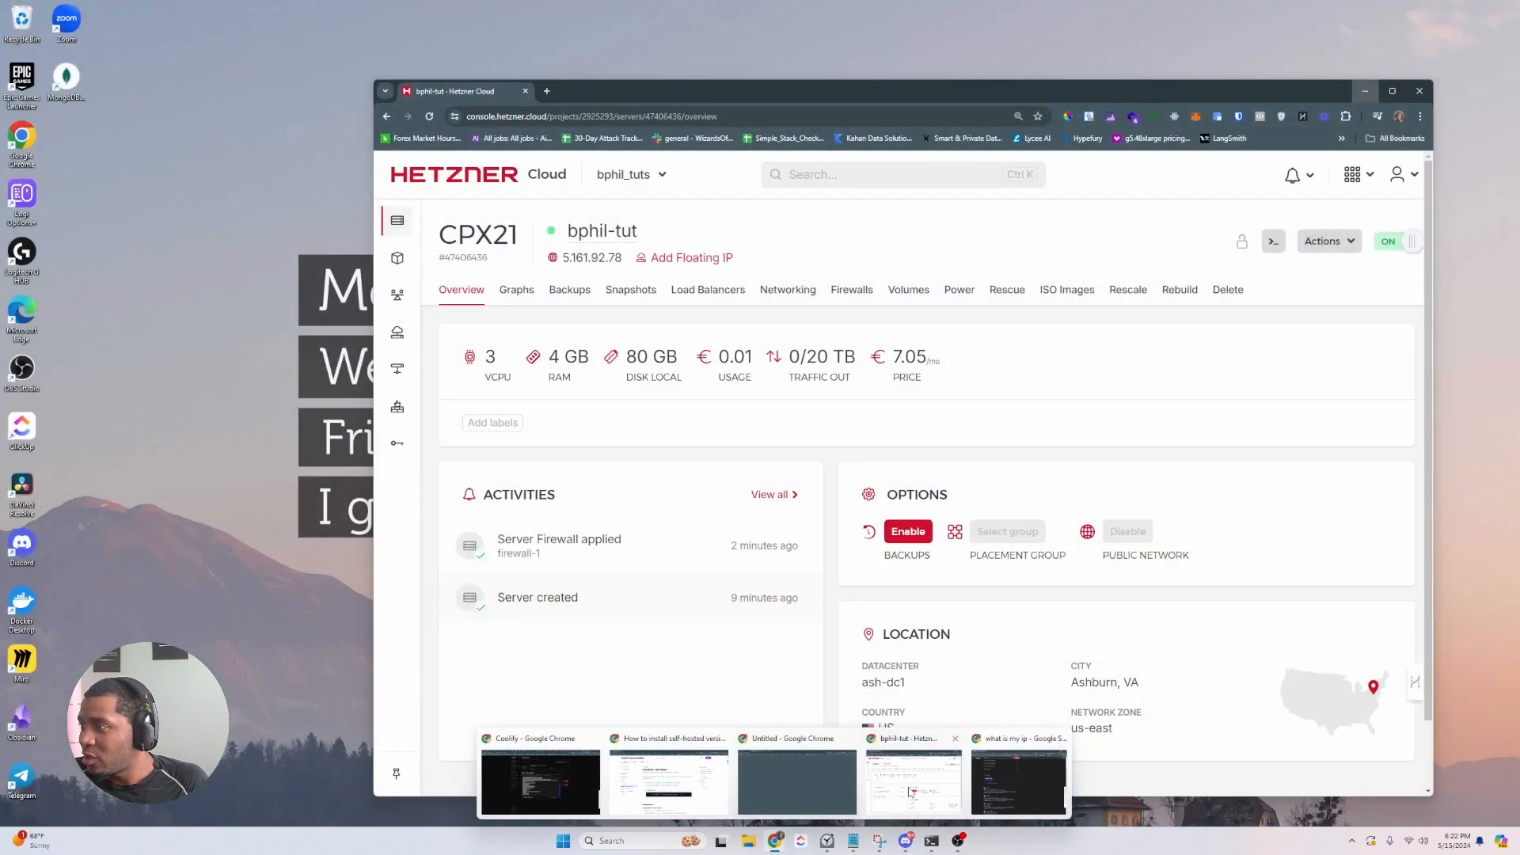
left_click(910, 791)
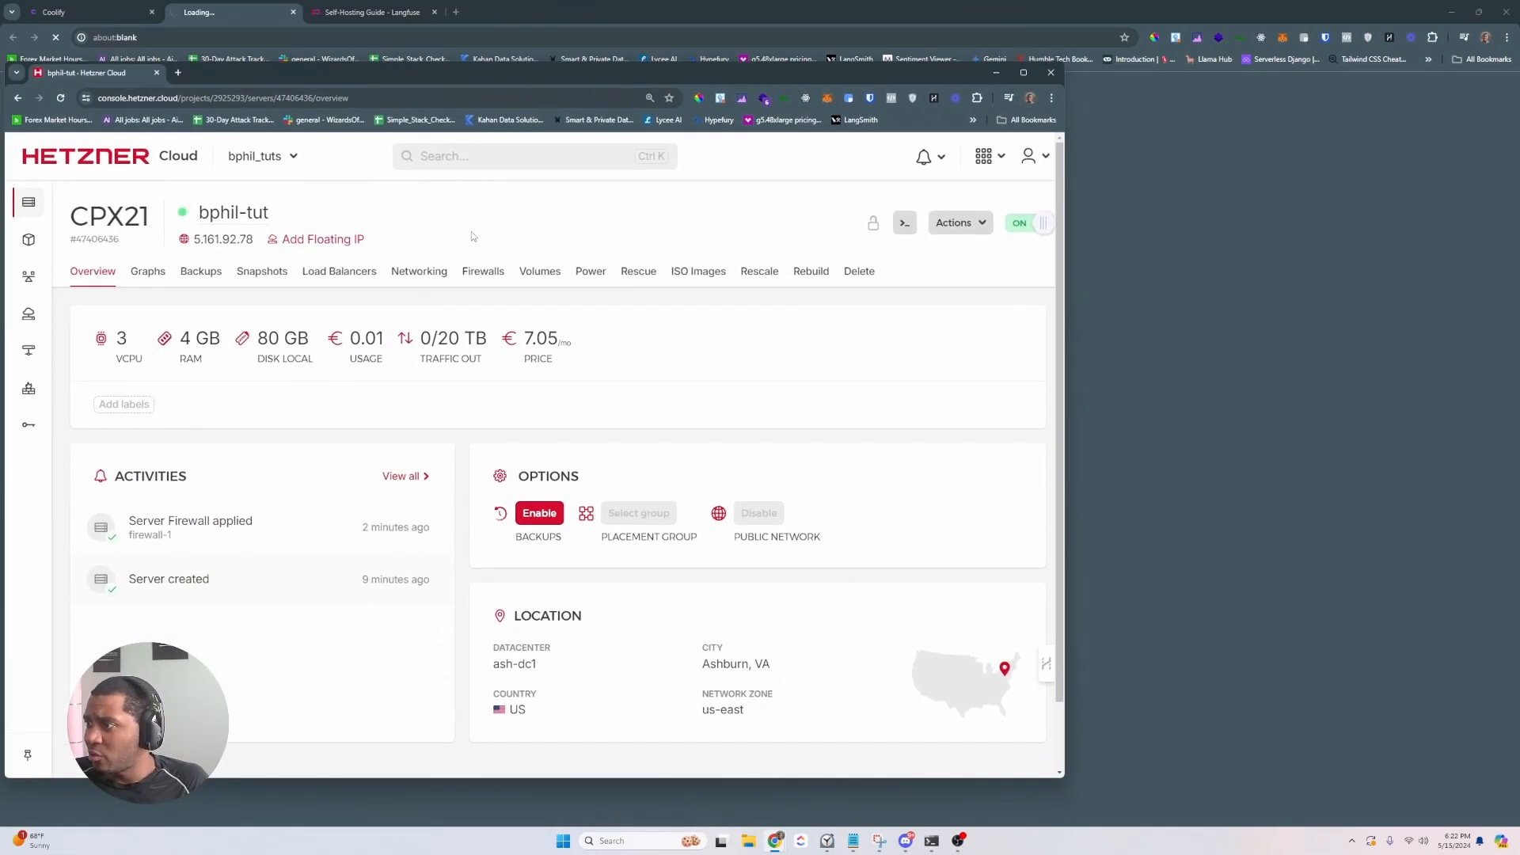
left_click(482, 271)
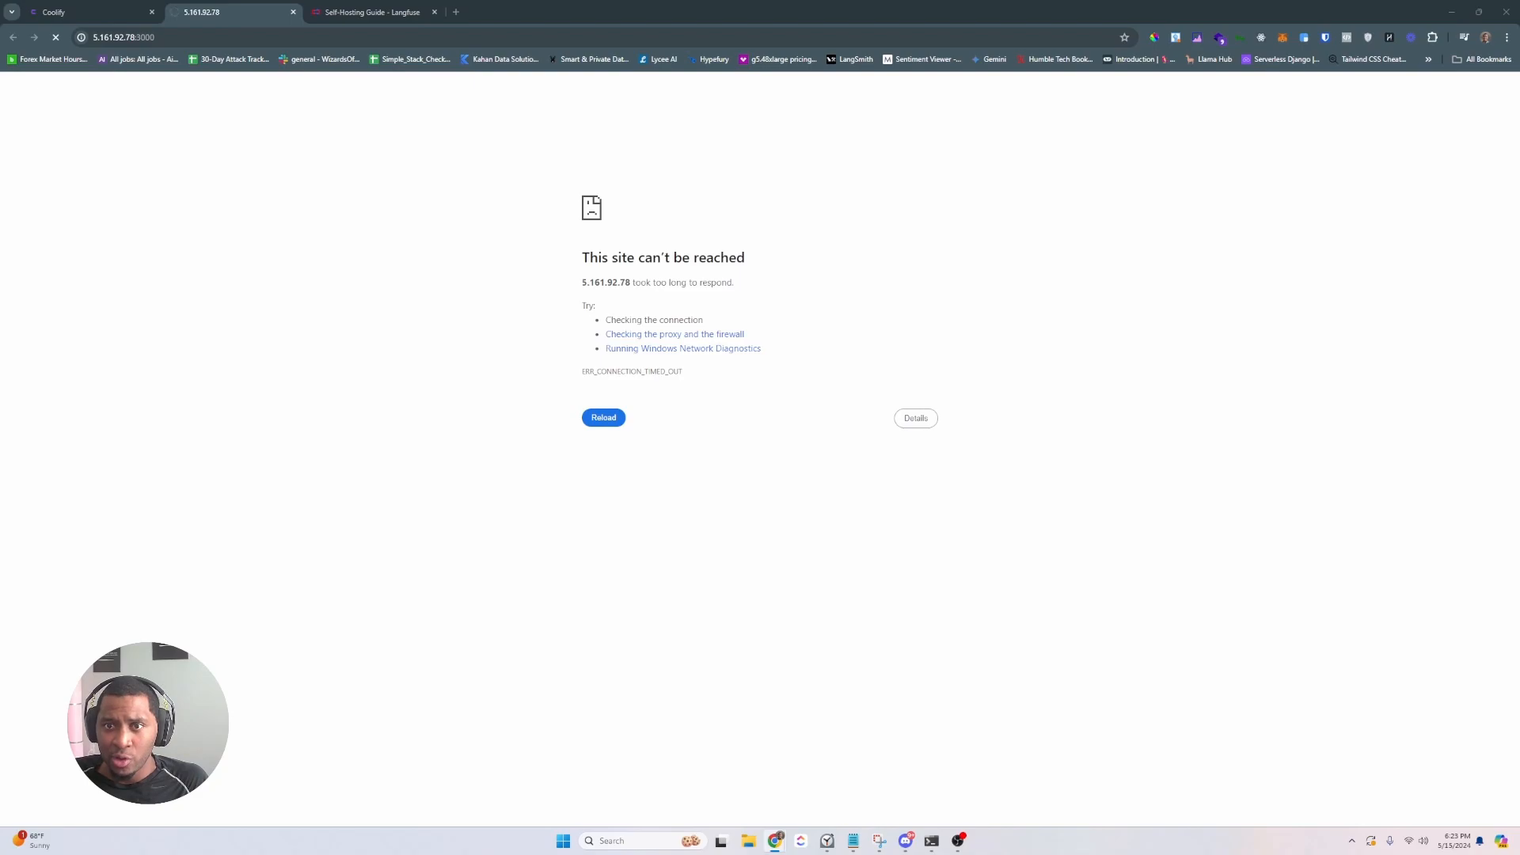
- Add an inbound TCP rule for port 3000 to firewall-1 and save the changes
left_click_drag(0, 136, 568, 116)
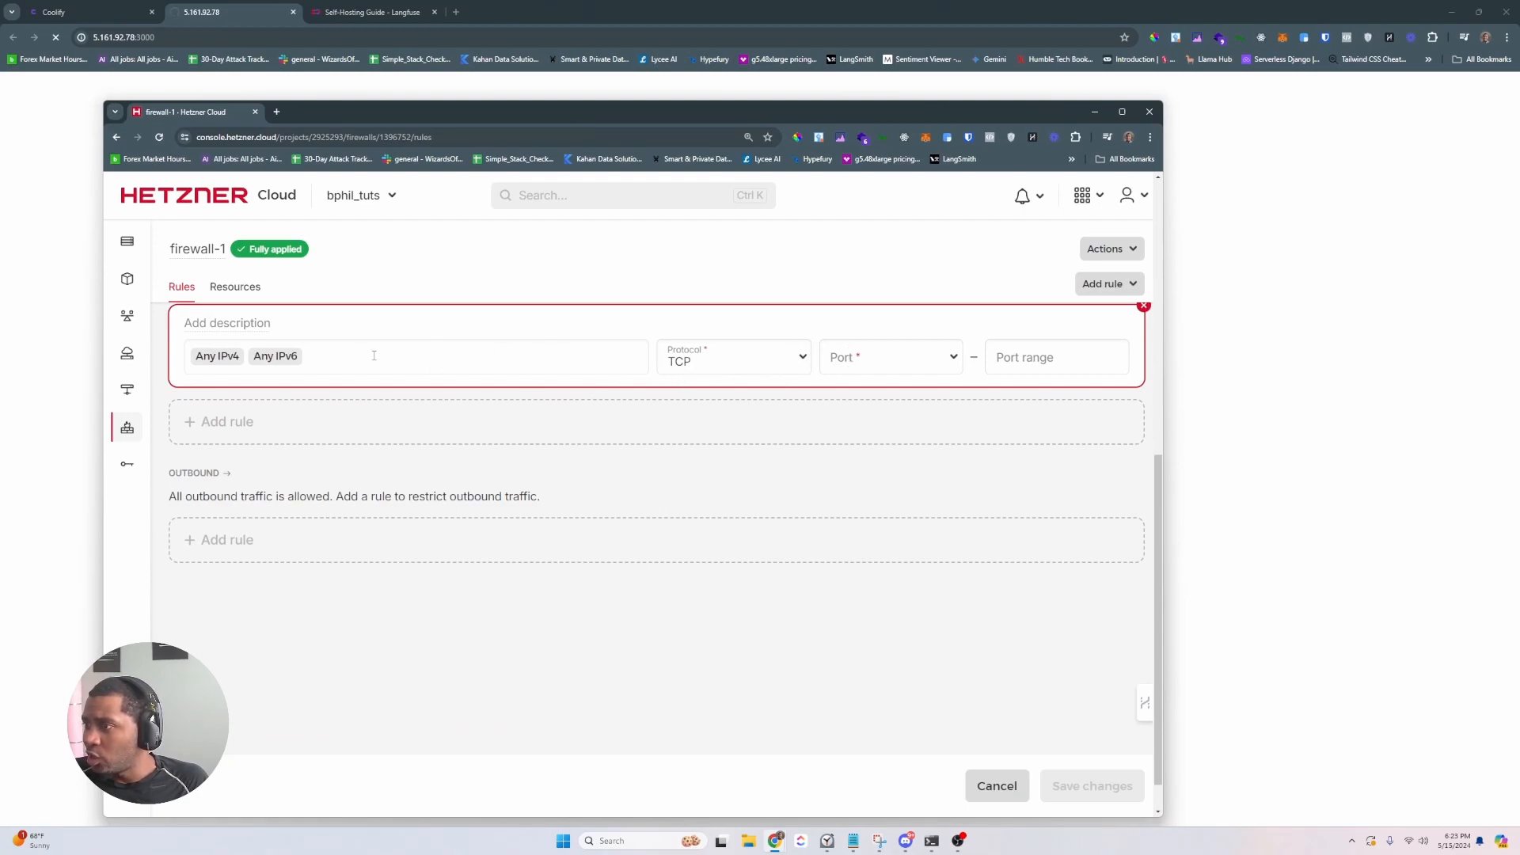
left_click(348, 355)
left_click(901, 357)
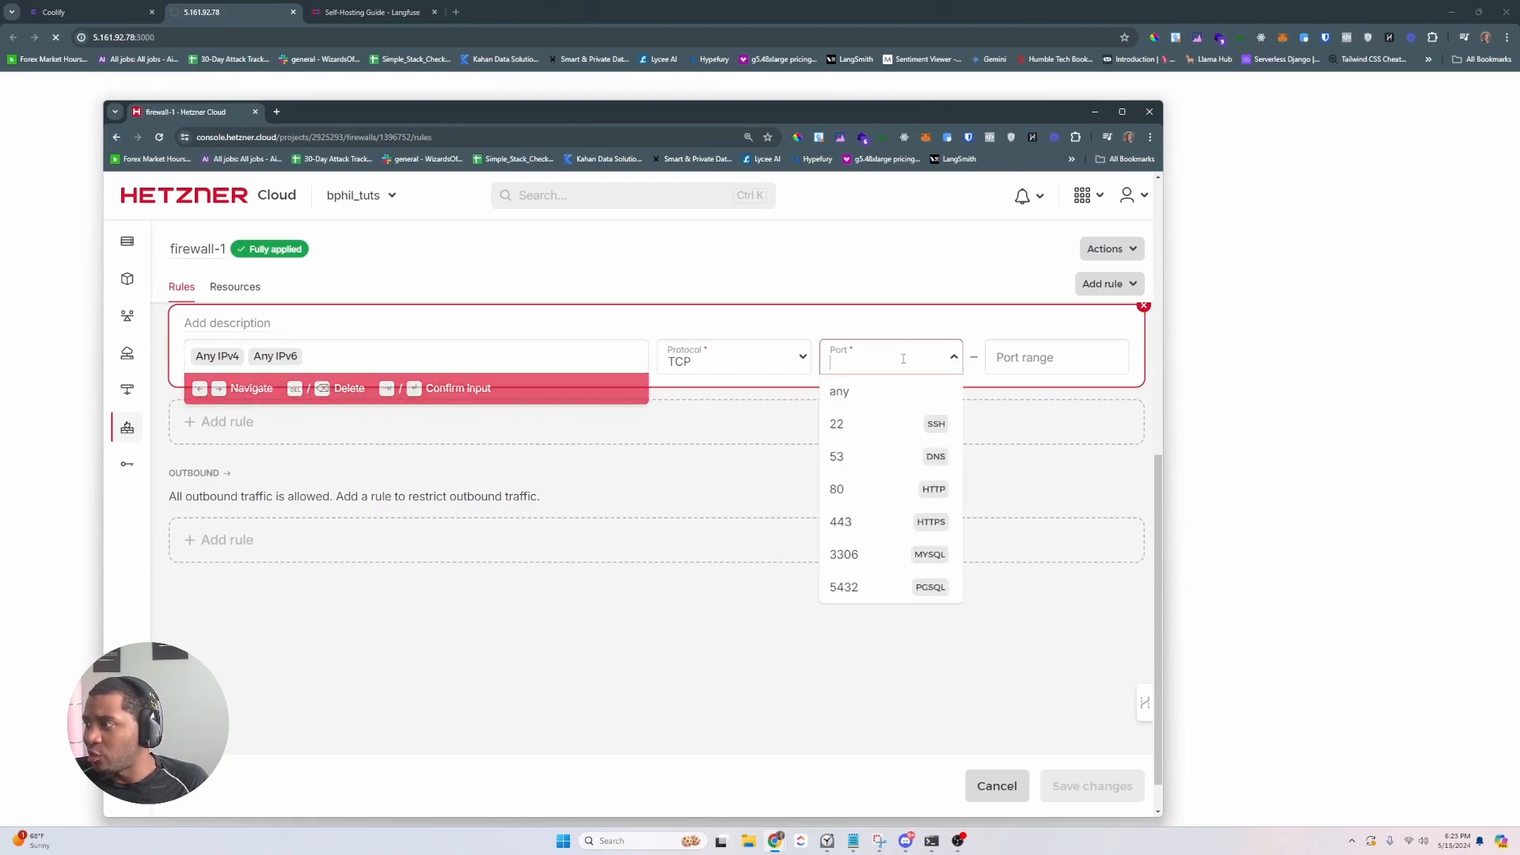
type("3000")
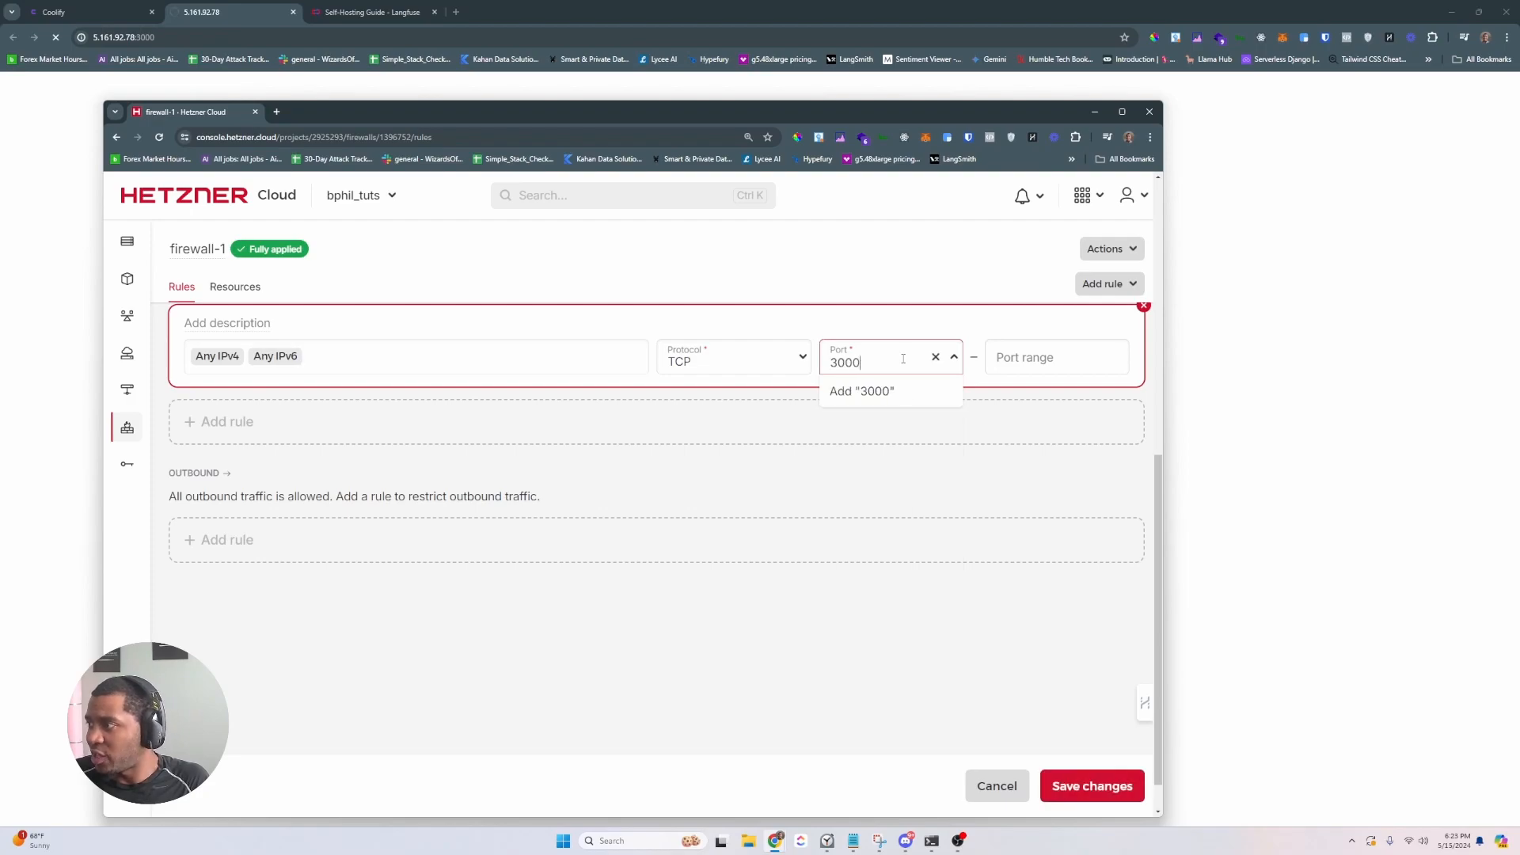
left_click(1088, 787)
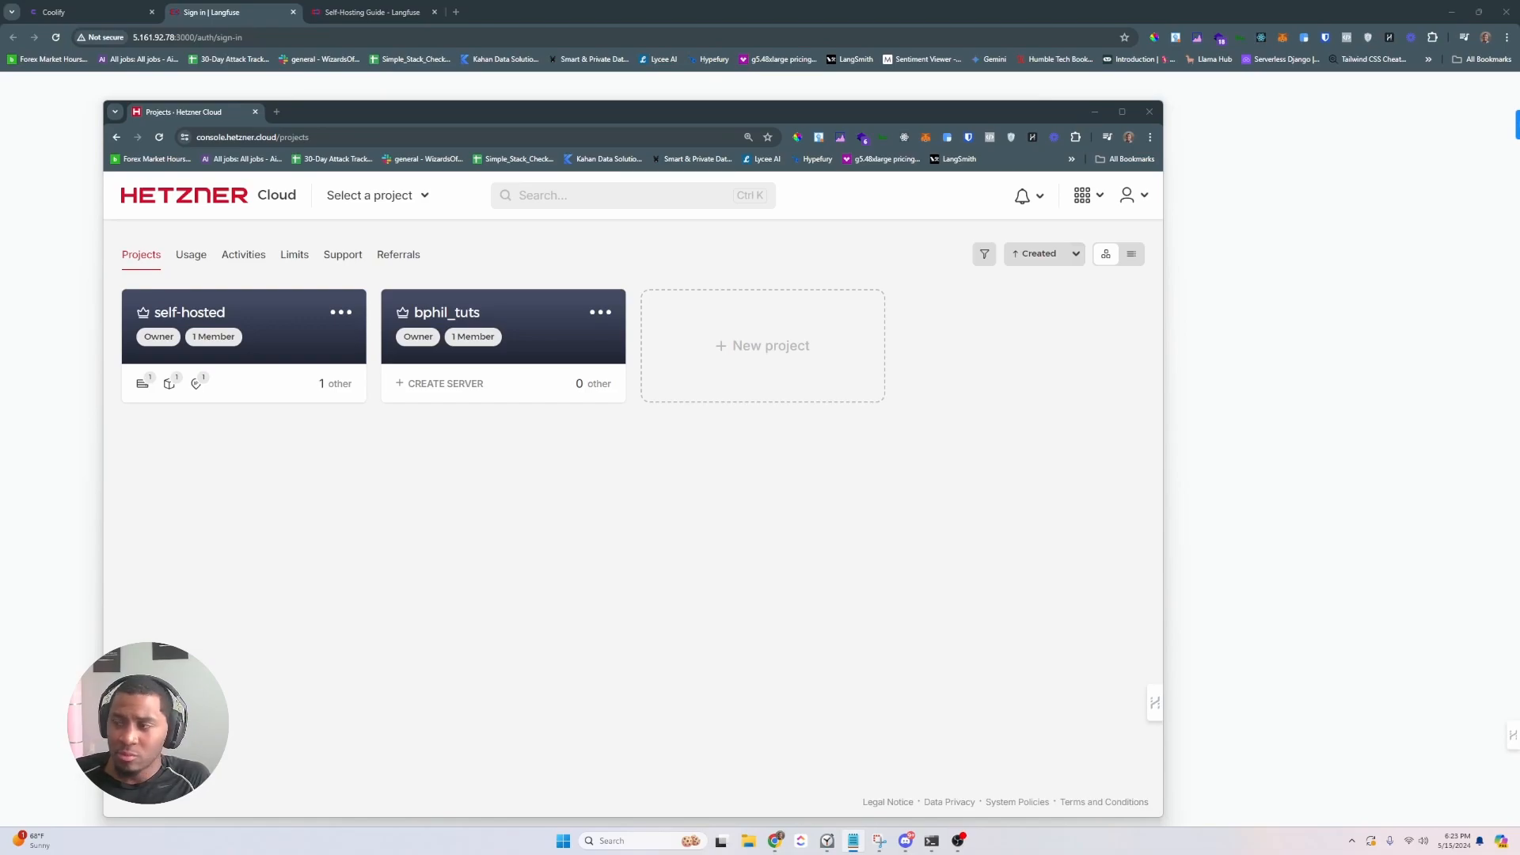
- Confirm the Langfuse sign-in page loads on port 3000, briefly trying the root address
left_click(1088, 115)
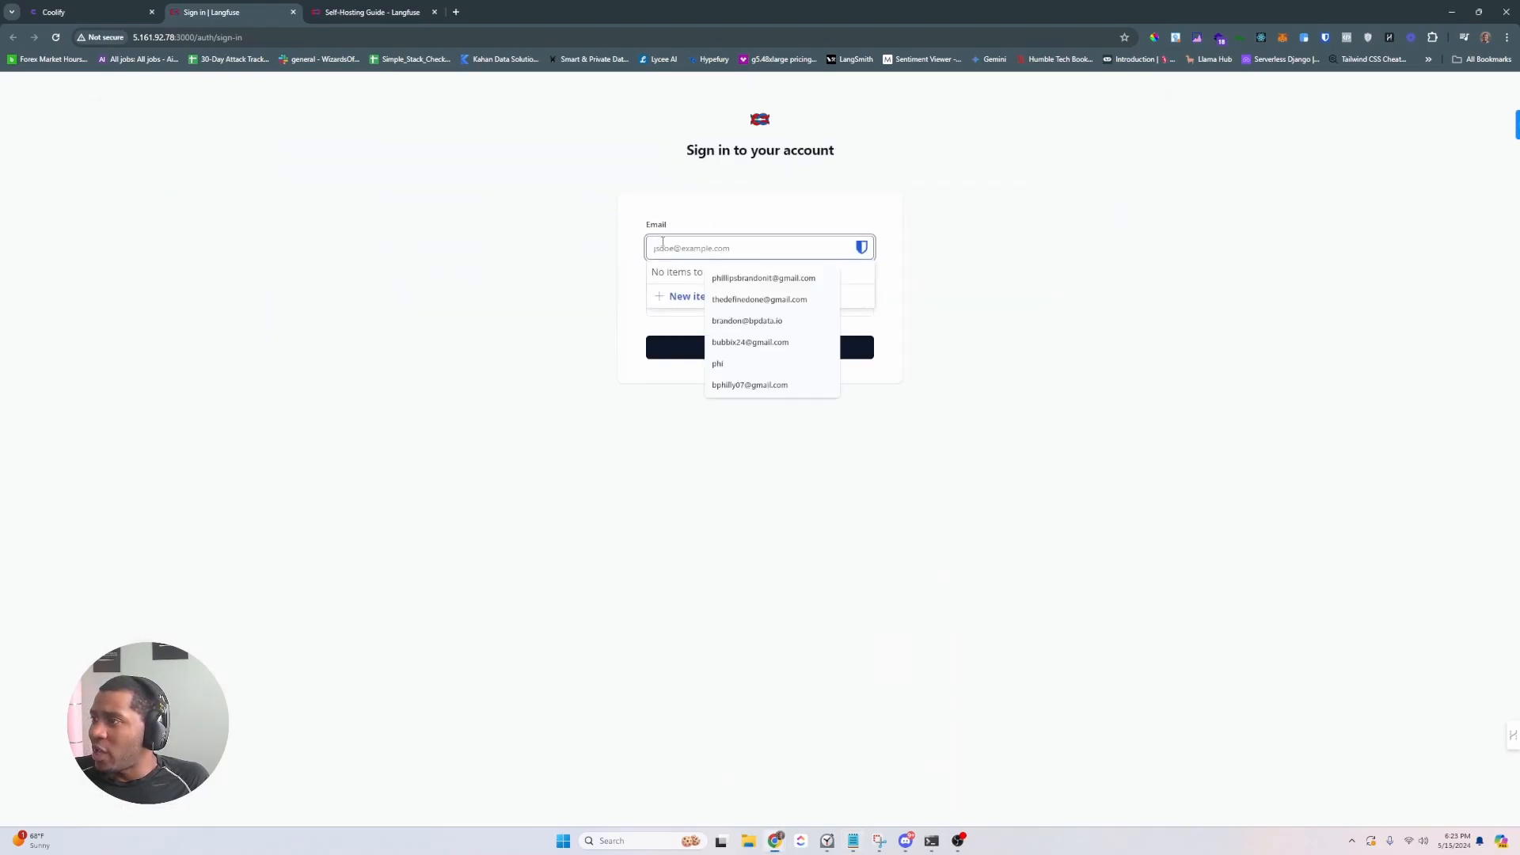
left_click(852, 207)
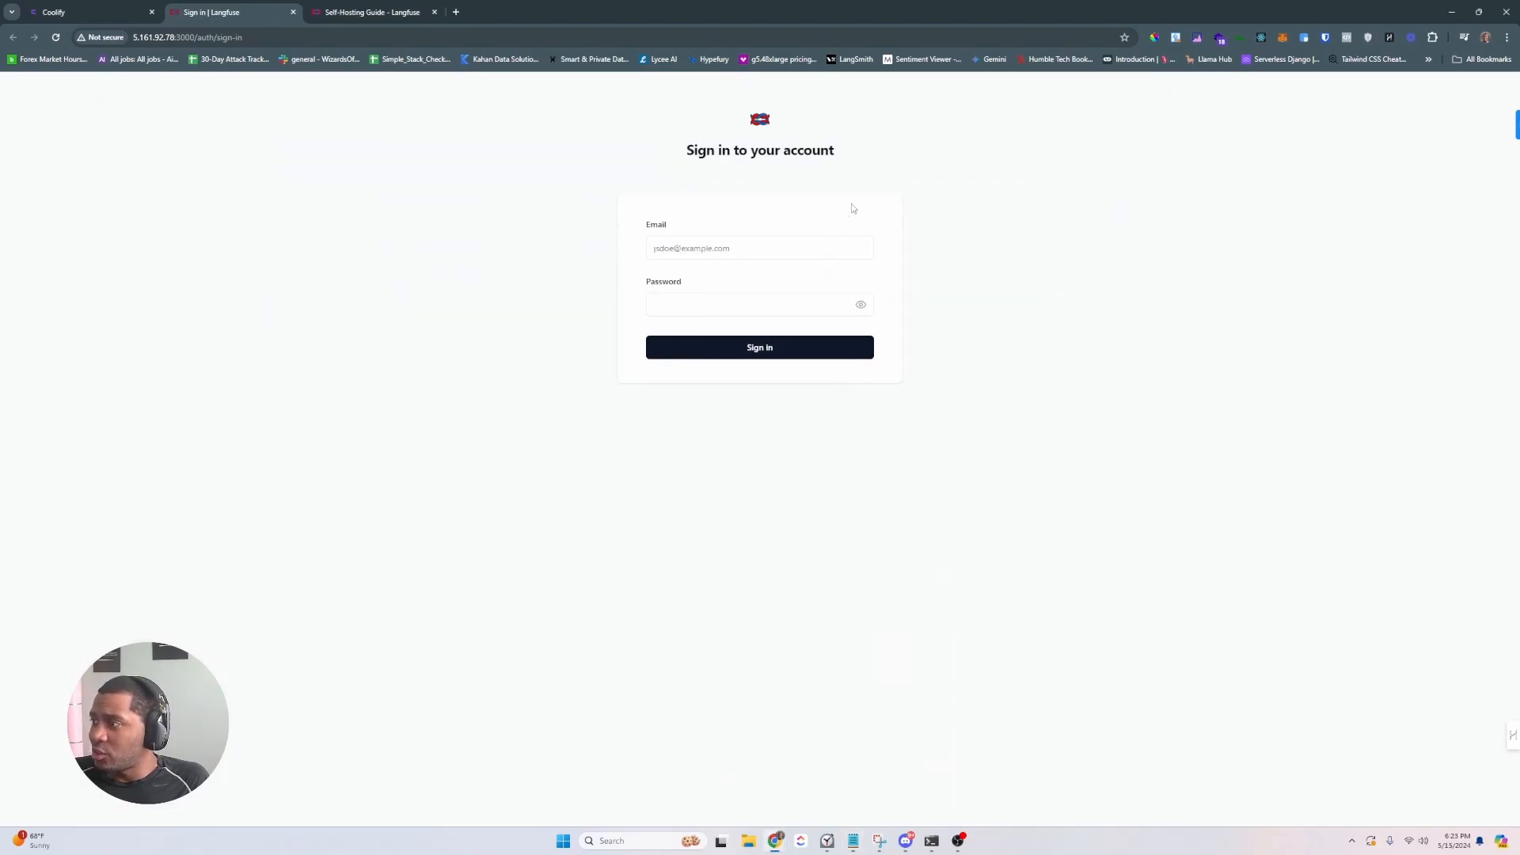
left_click(729, 250)
left_click(516, 221)
left_click(285, 38)
left_click_drag(296, 38, 200, 40)
key("BackSpace")
key("BackSpace")
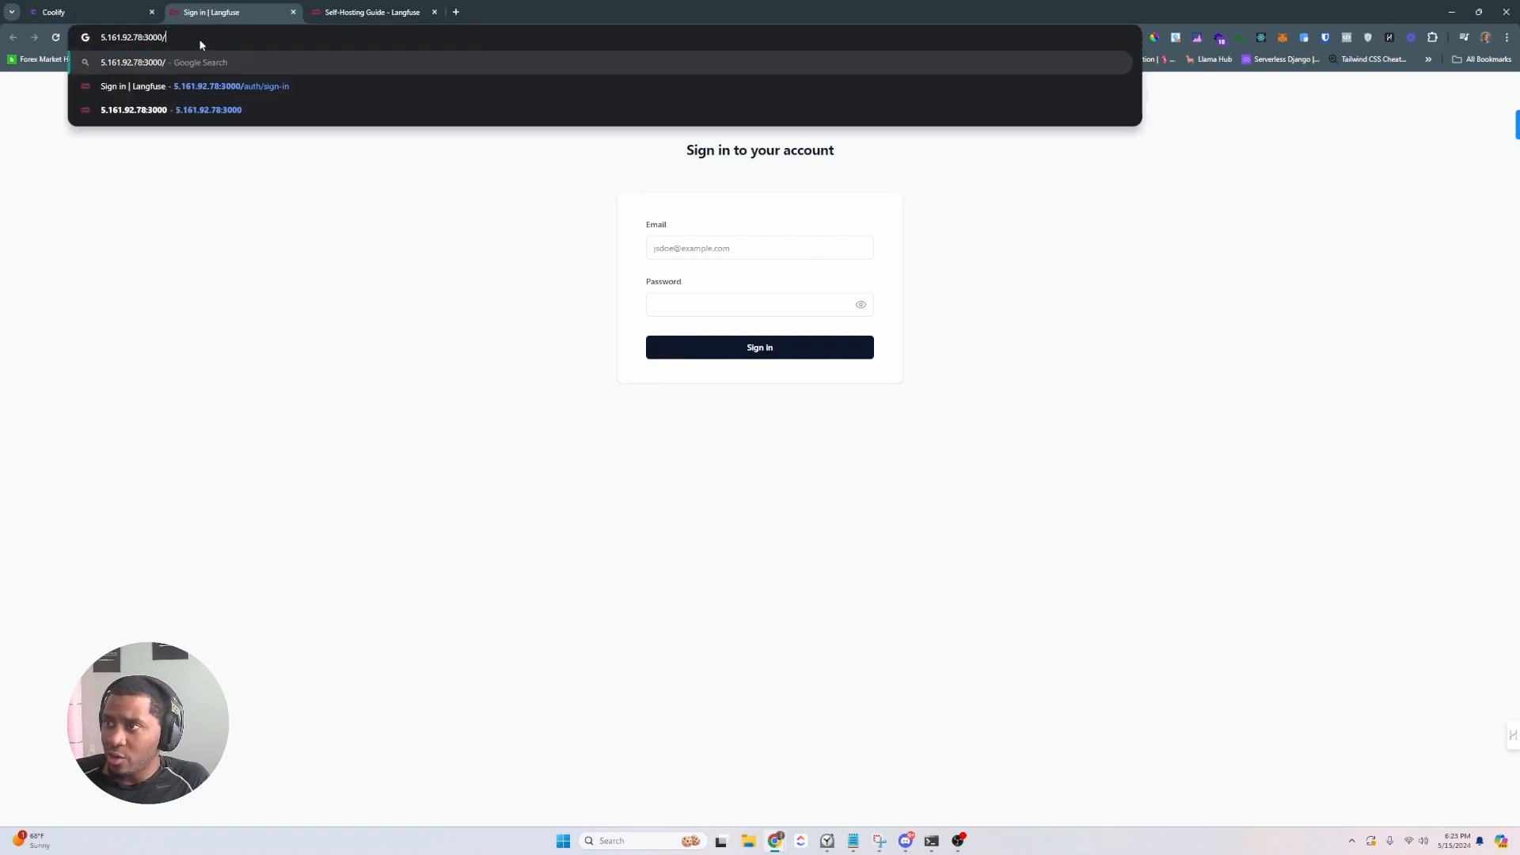
key("Return")
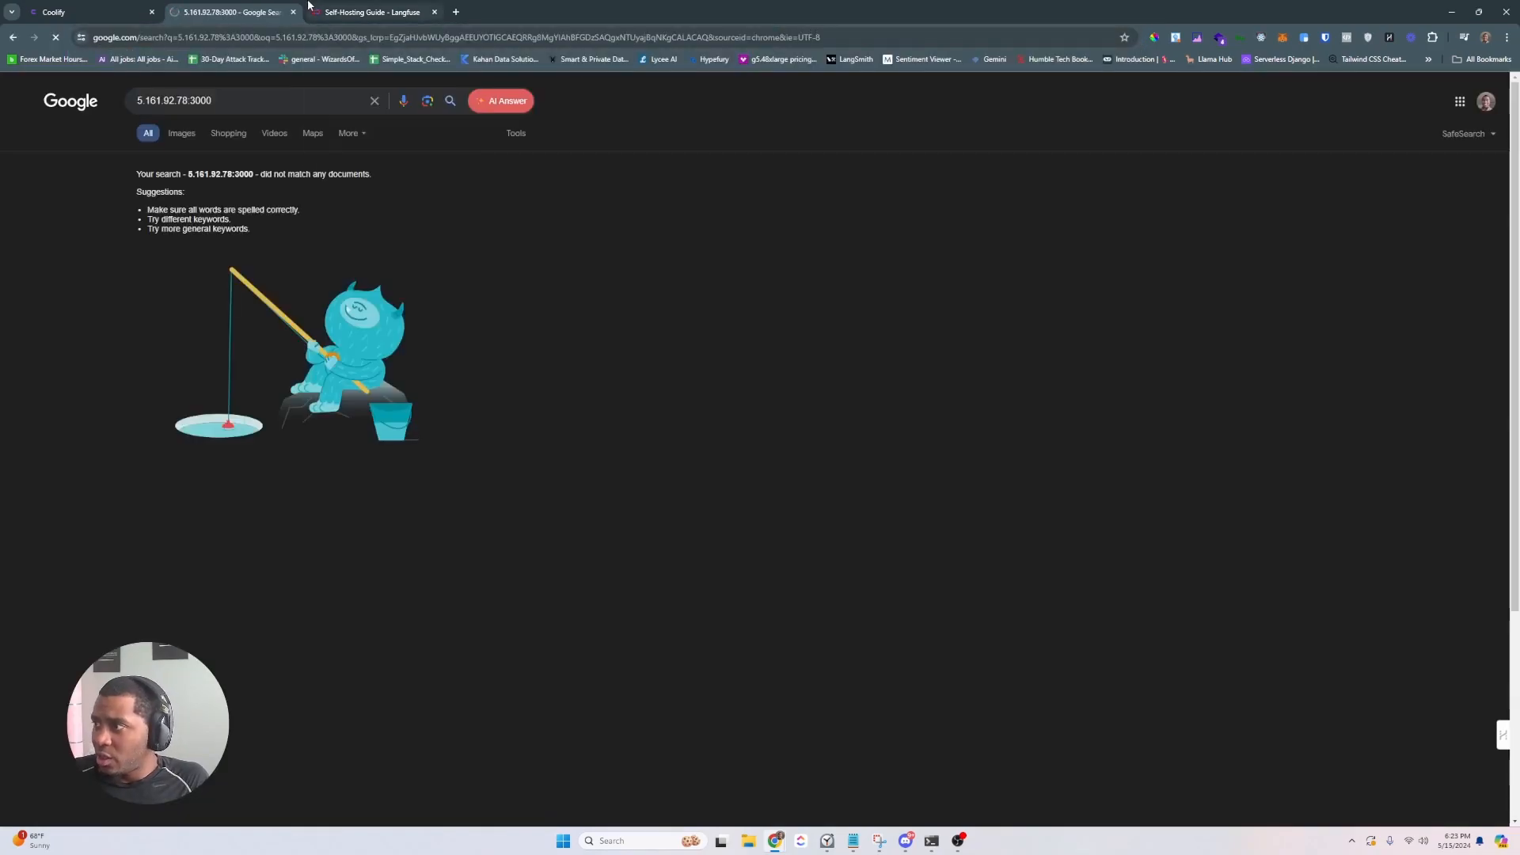
left_click(13, 37)
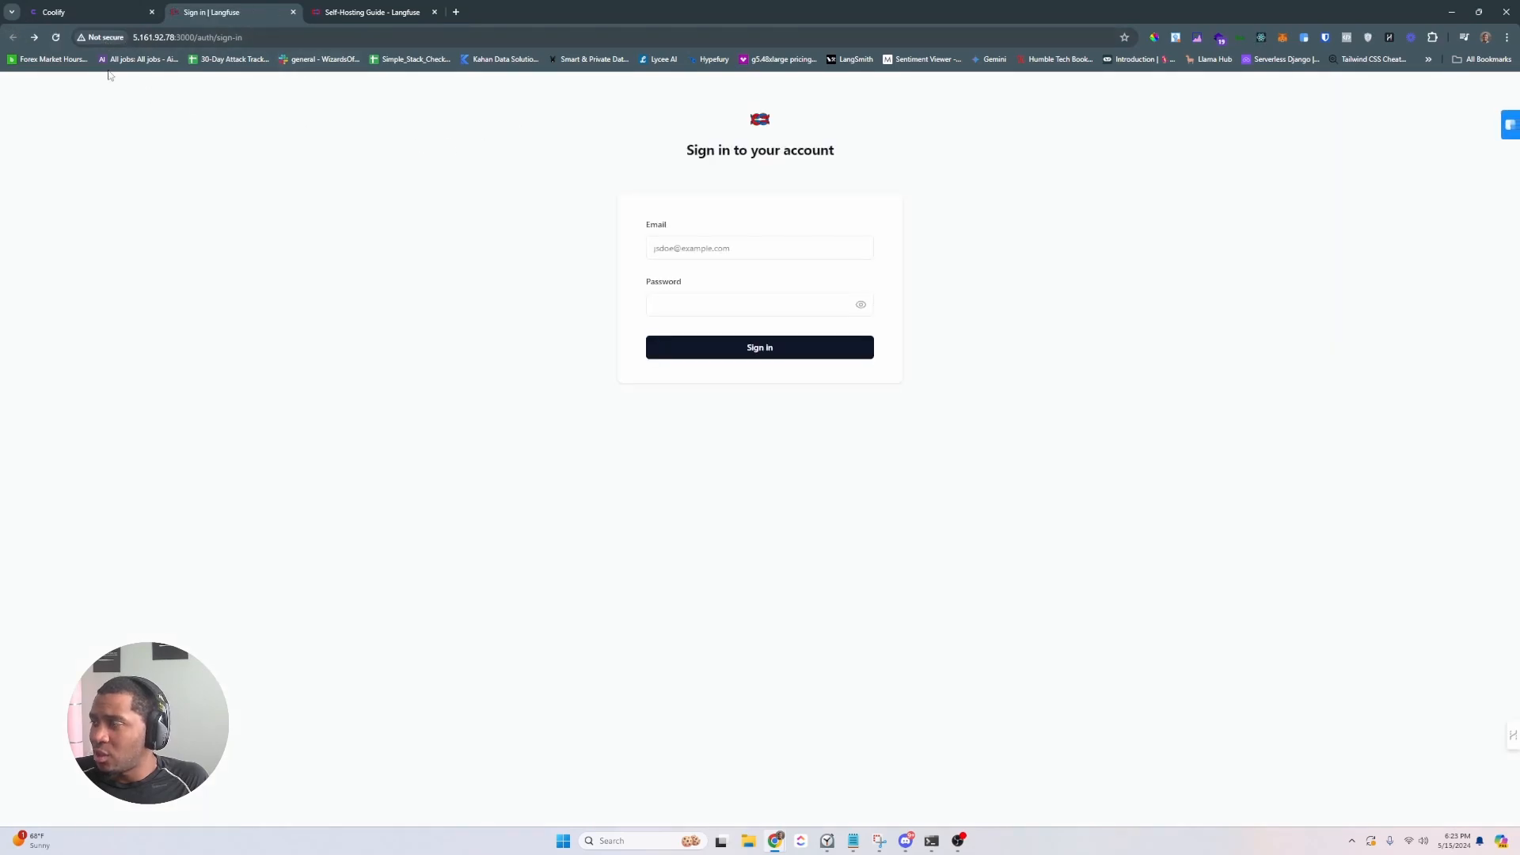
- Back in Coolify, close the address list and browse to the service's Storages page
left_click(93, 12)
left_click(639, 261)
left_click(554, 221)
left_click(554, 240)
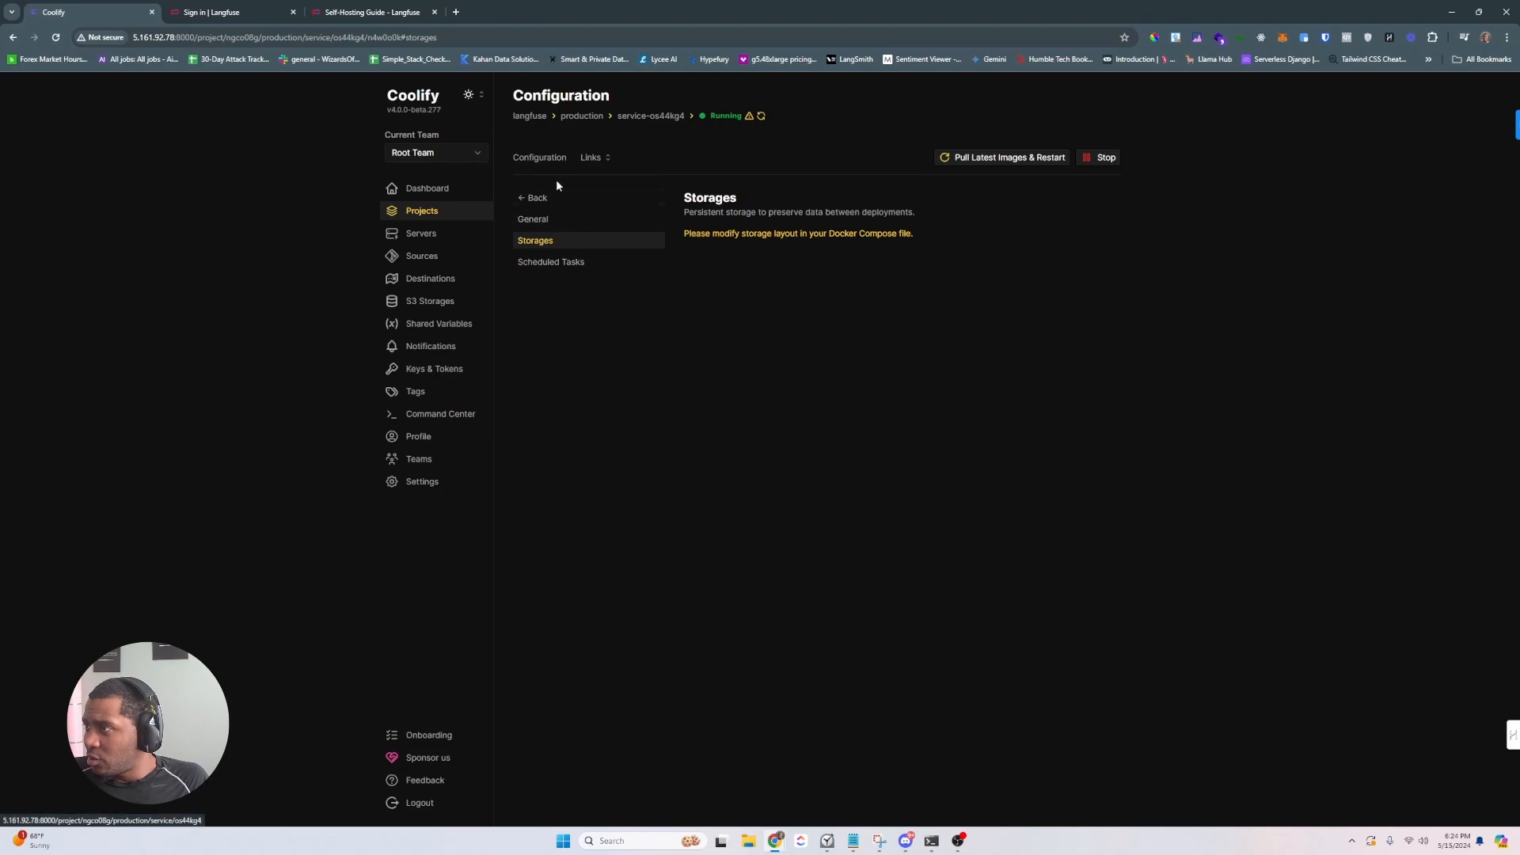
- Change NEXT_PUBLIC_SIGN_UP_DISABLED from false to true in the service's environment variables
left_click(554, 197)
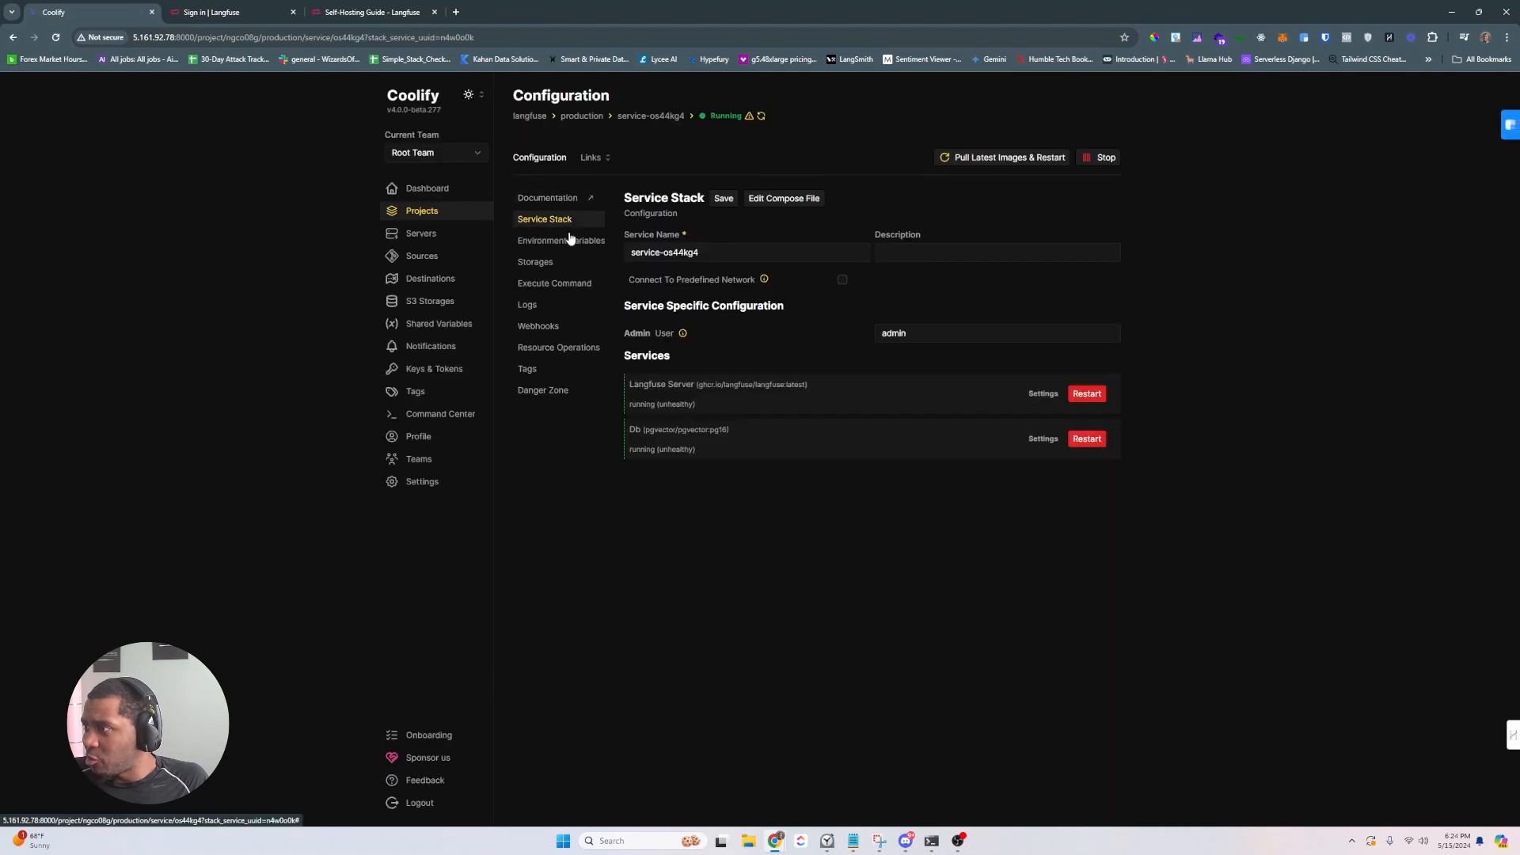
left_click(572, 242)
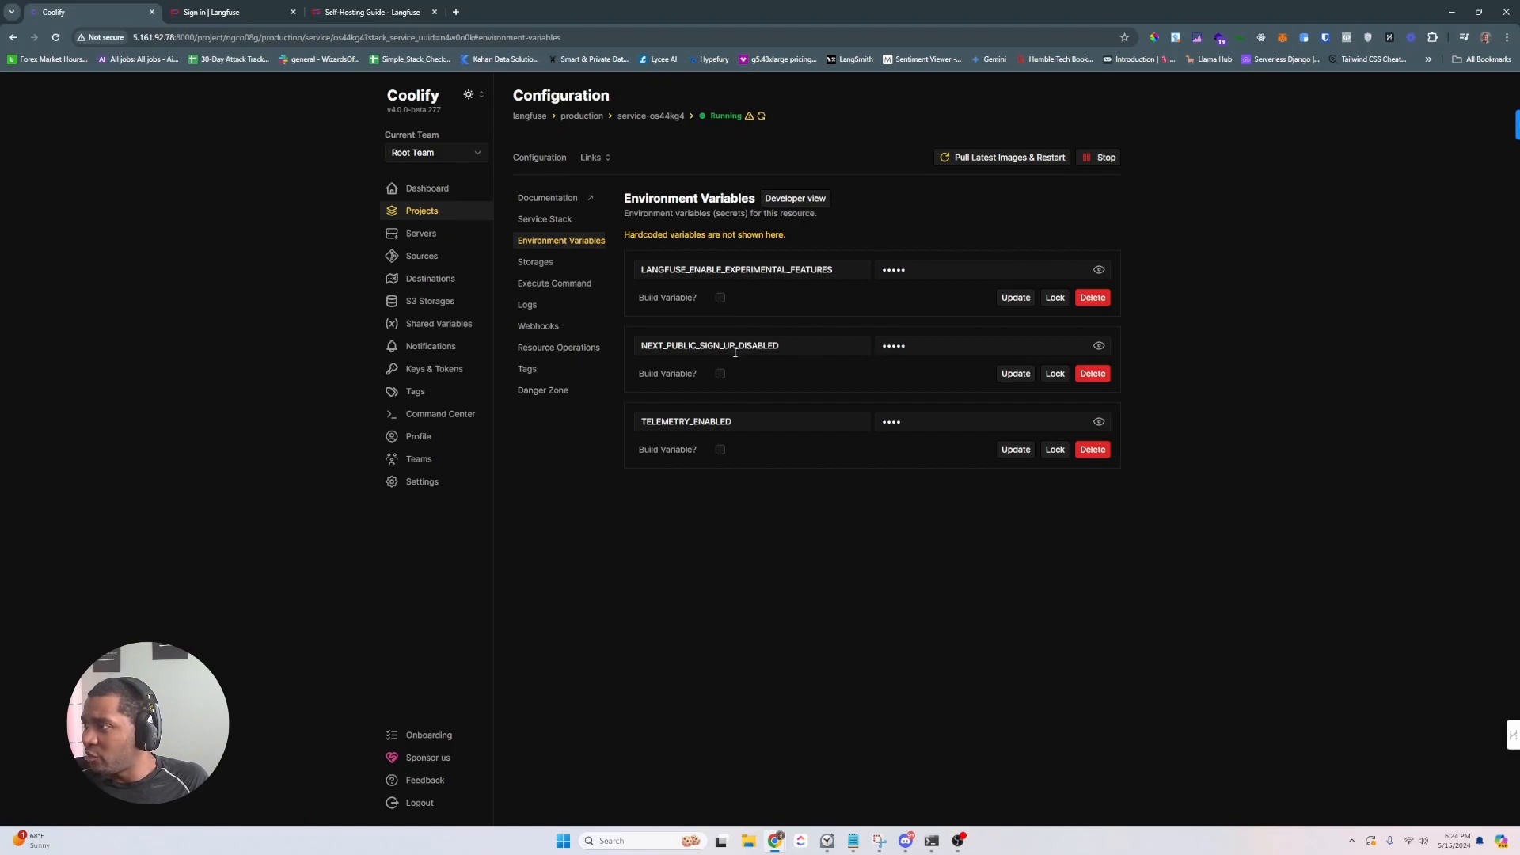
left_click_drag(802, 351, 558, 348)
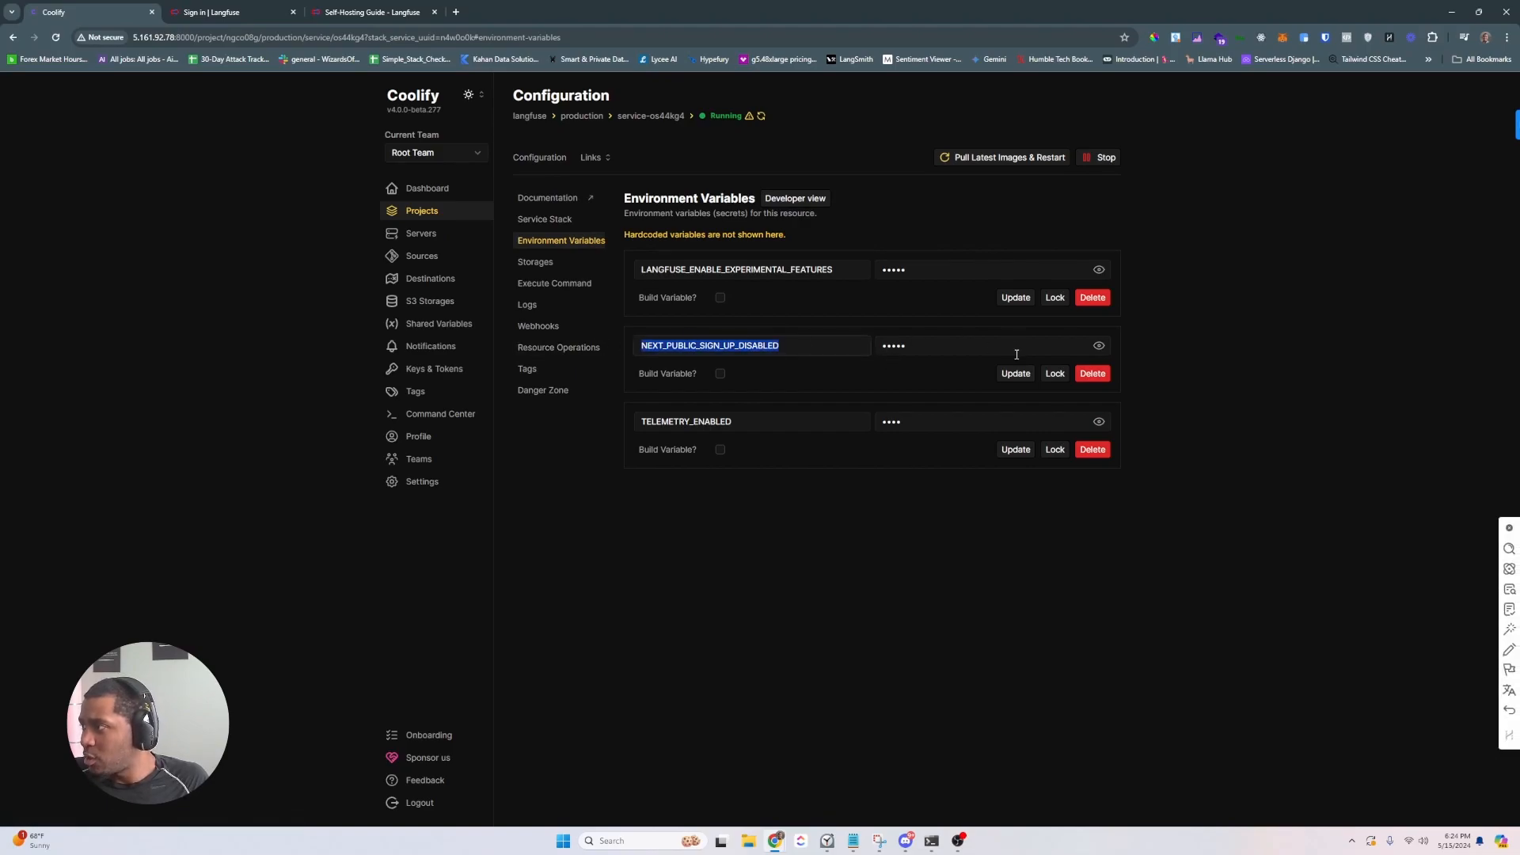
left_click(1098, 345)
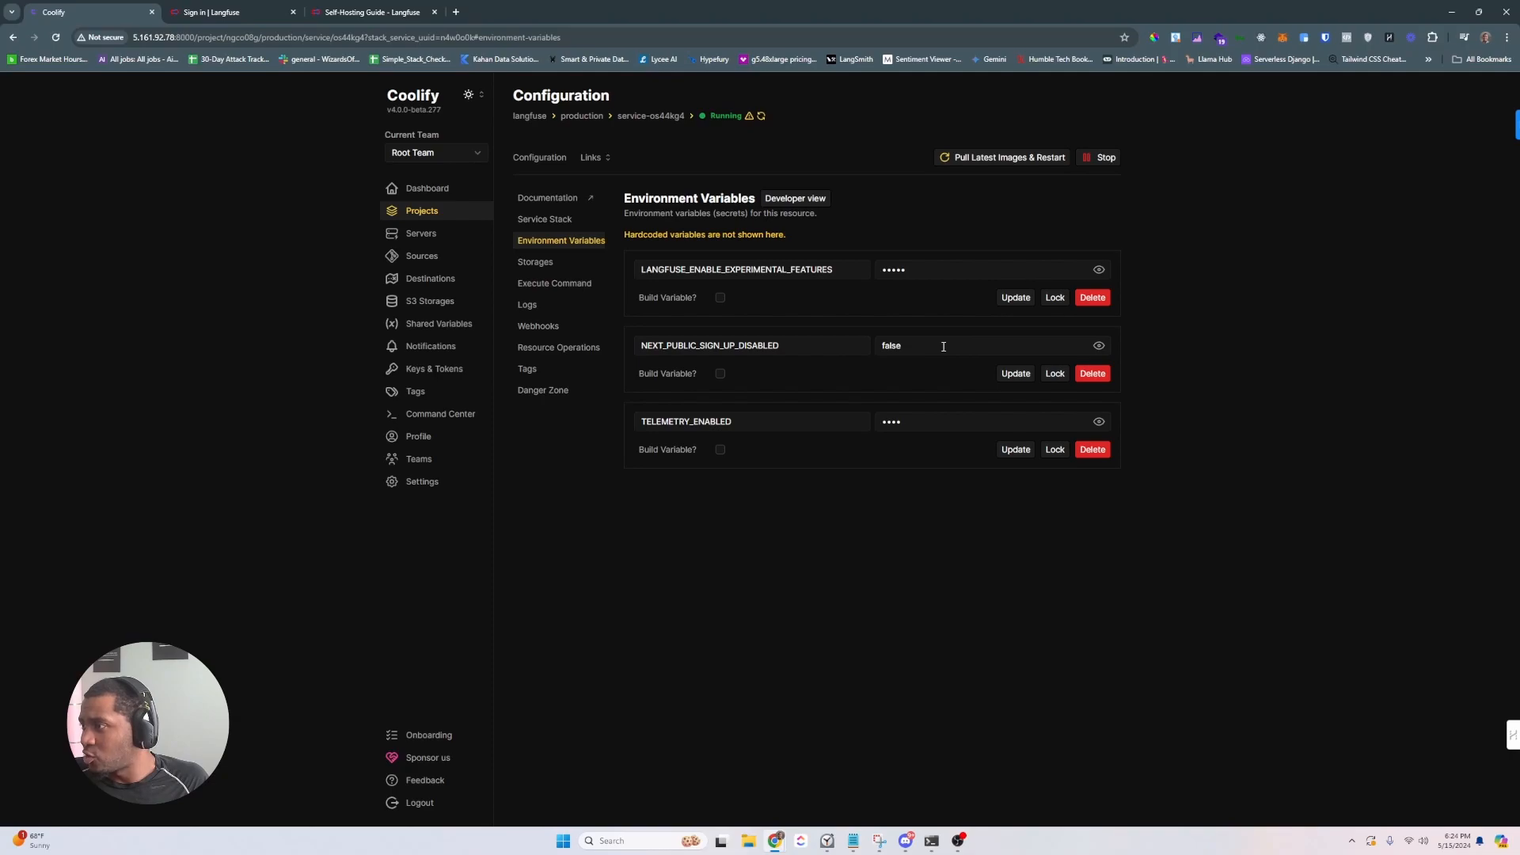
double_click(924, 344)
type("true")
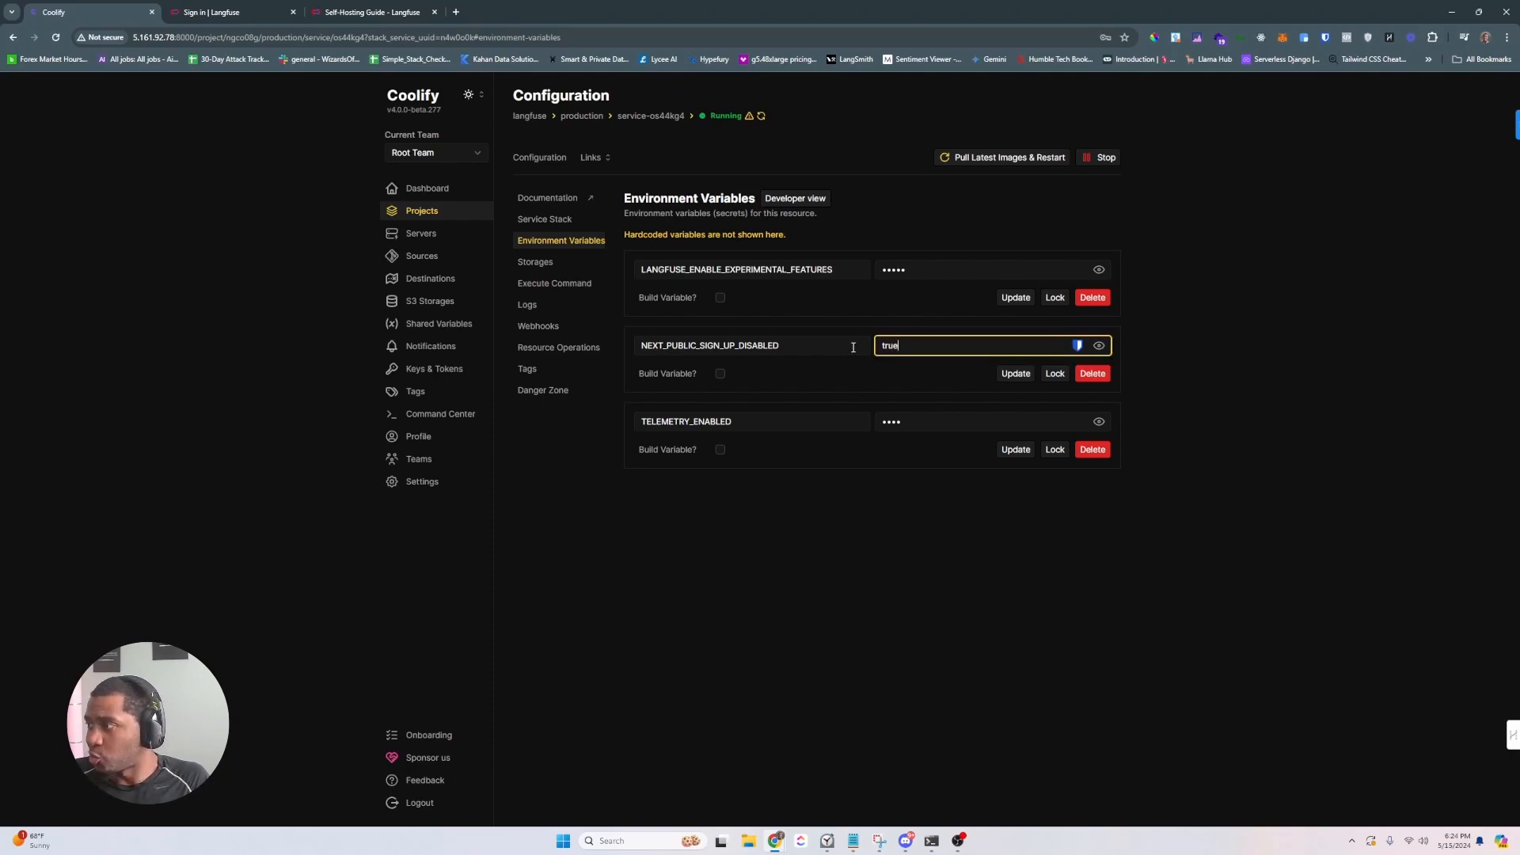
left_click(1005, 159)
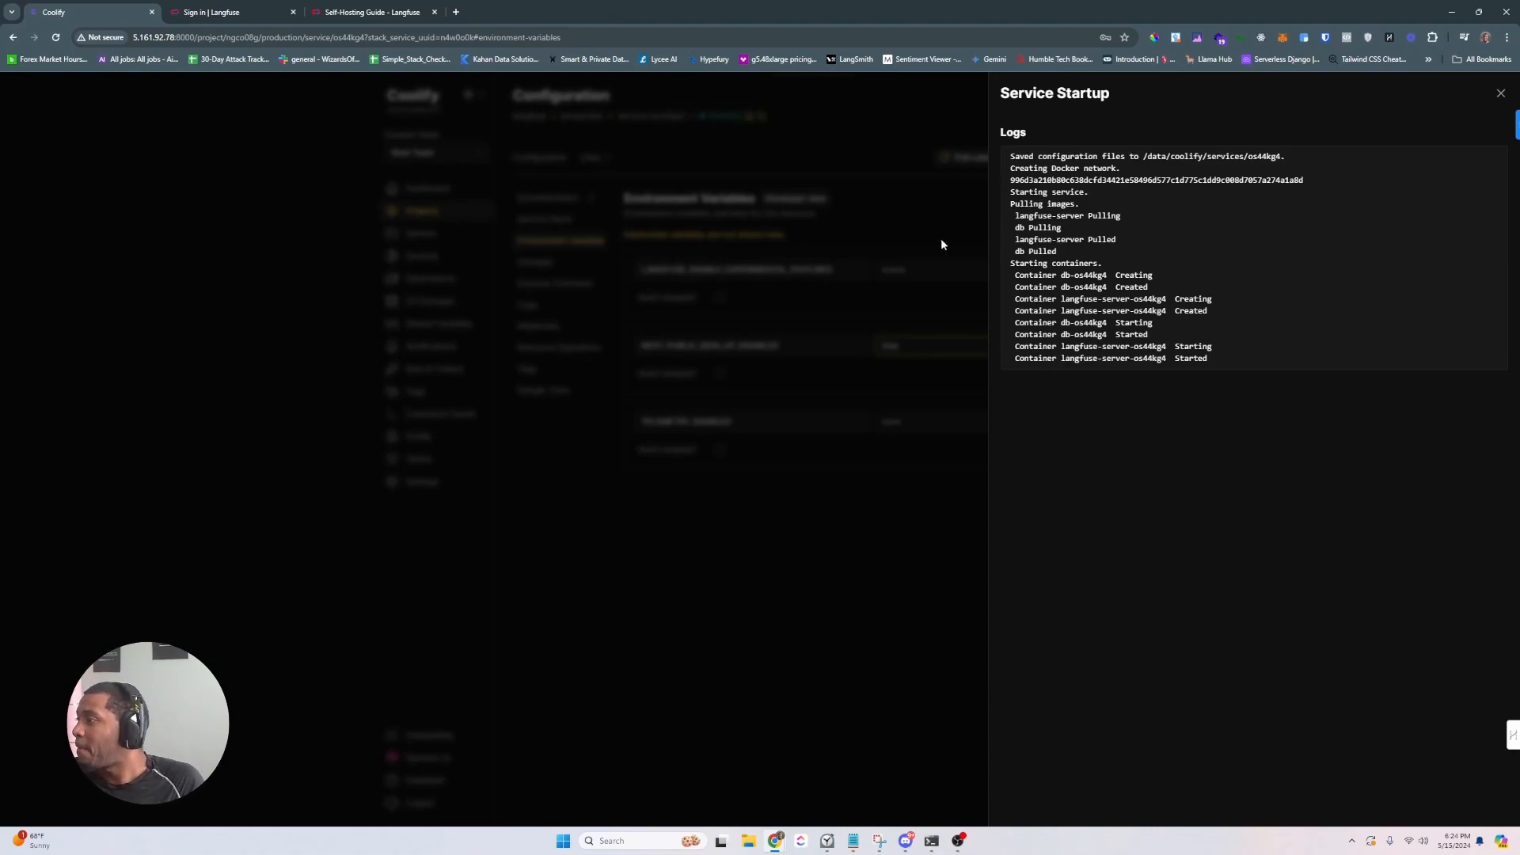
- Reload the Langfuse page, then update the variable and pull latest images and restart
left_click(1500, 92)
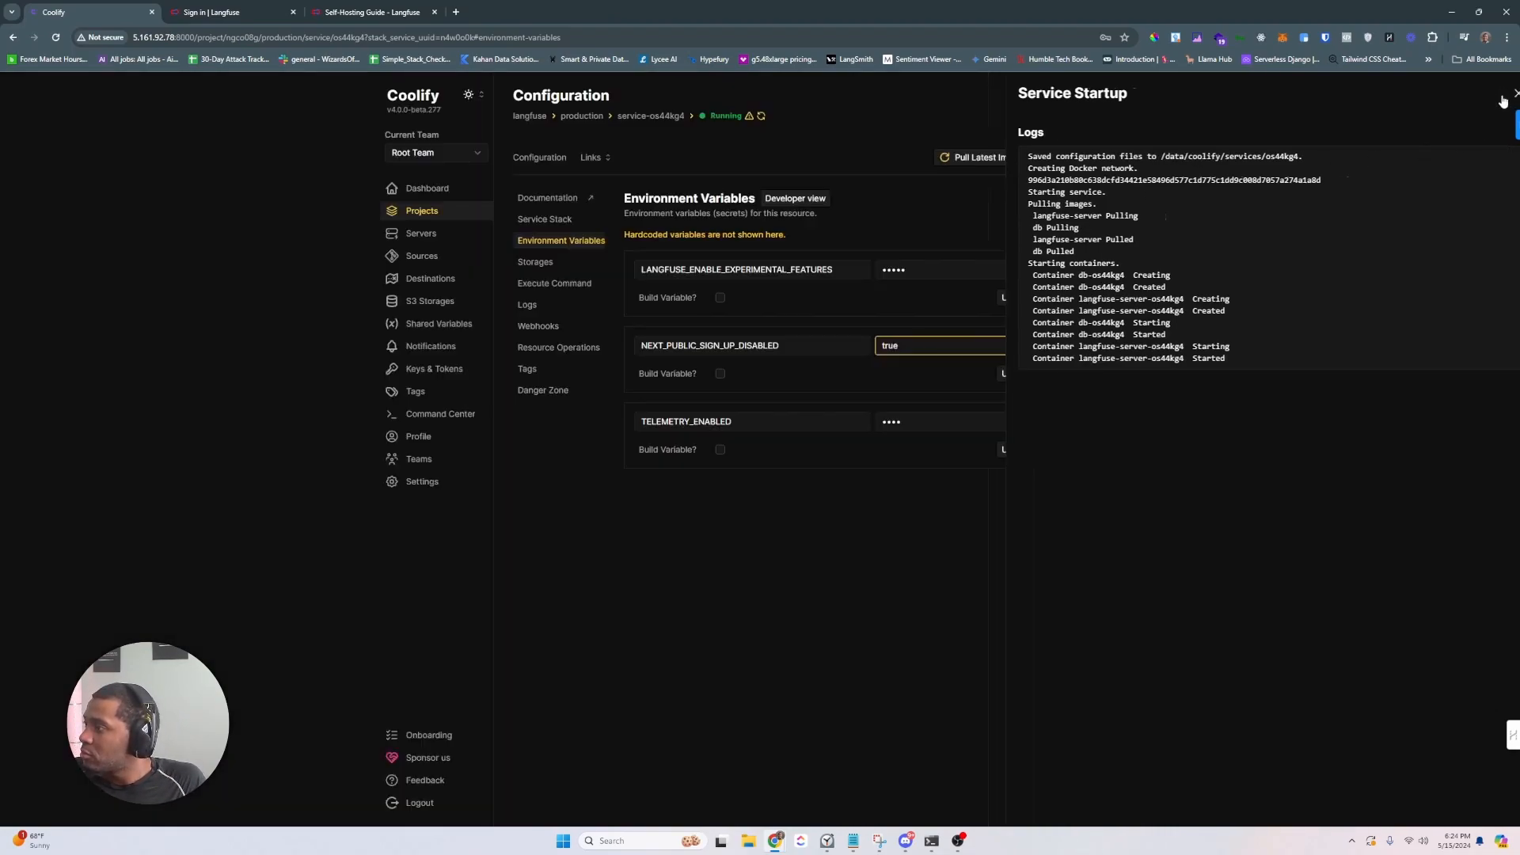
left_click(208, 11)
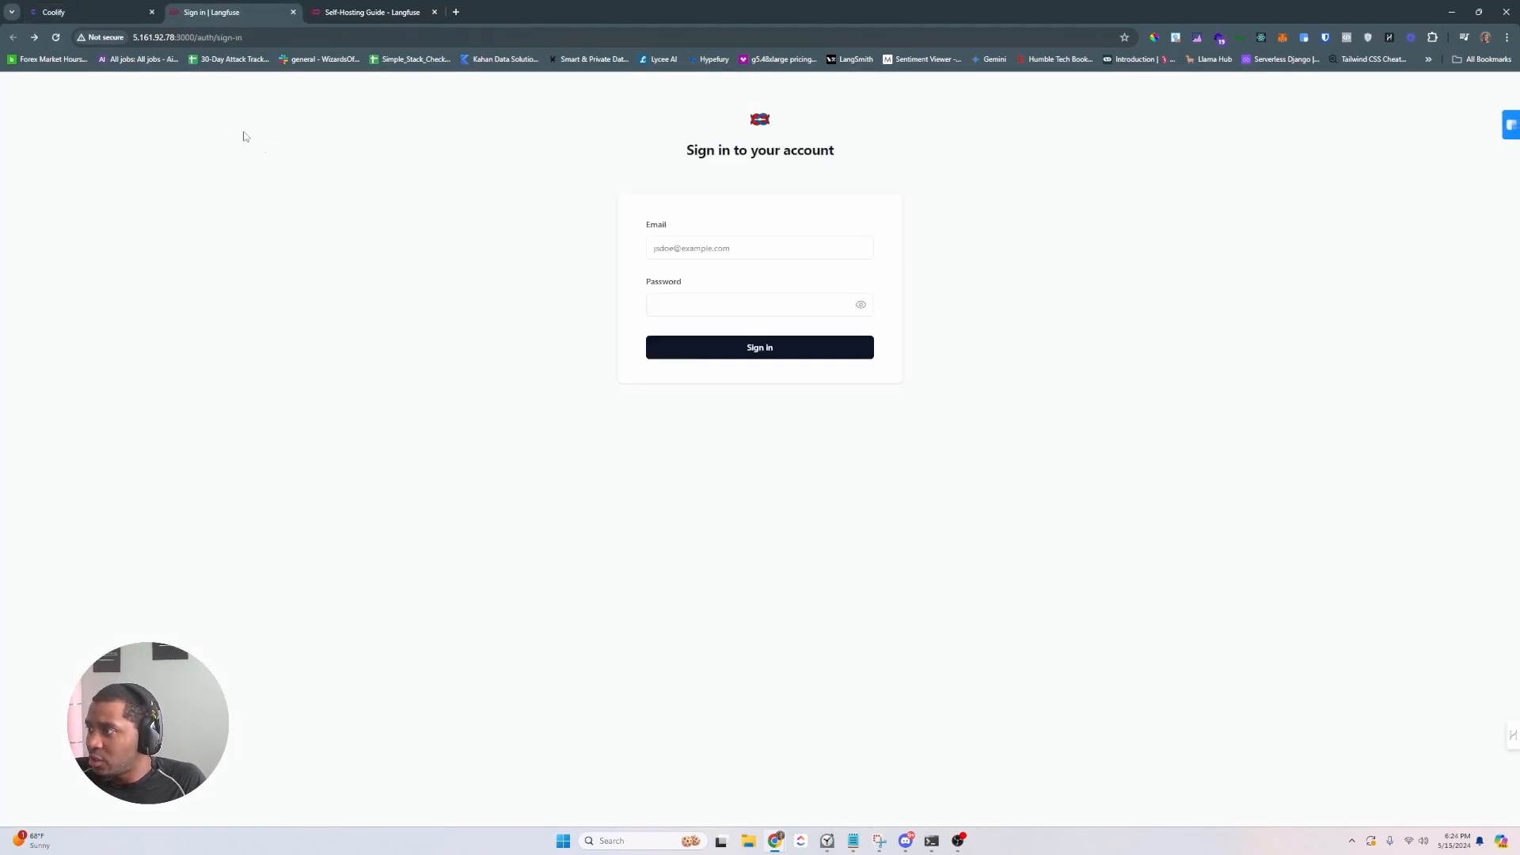
left_click(72, 6)
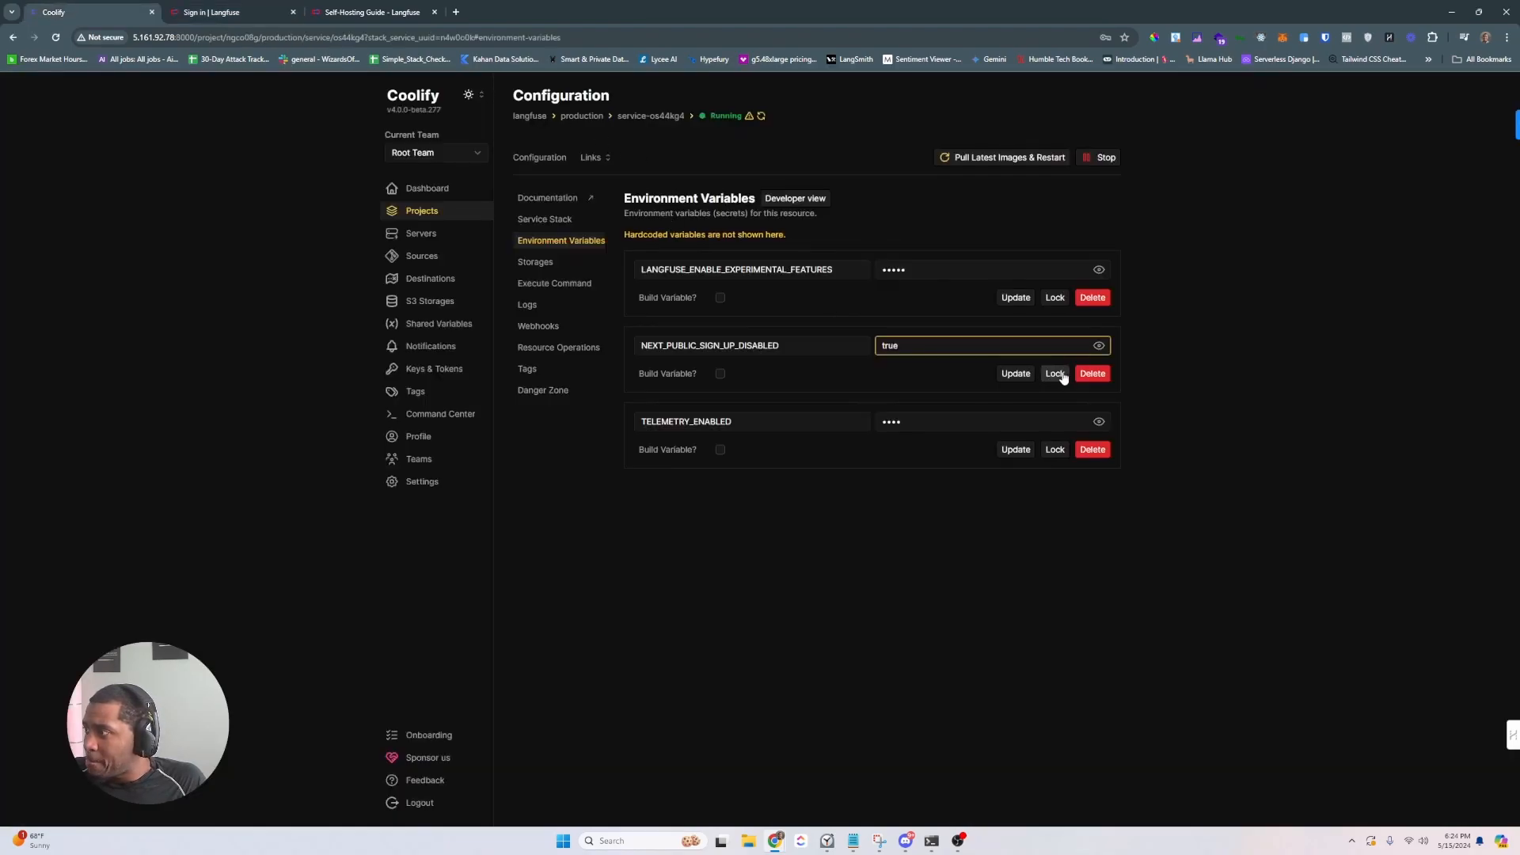
left_click(1009, 375)
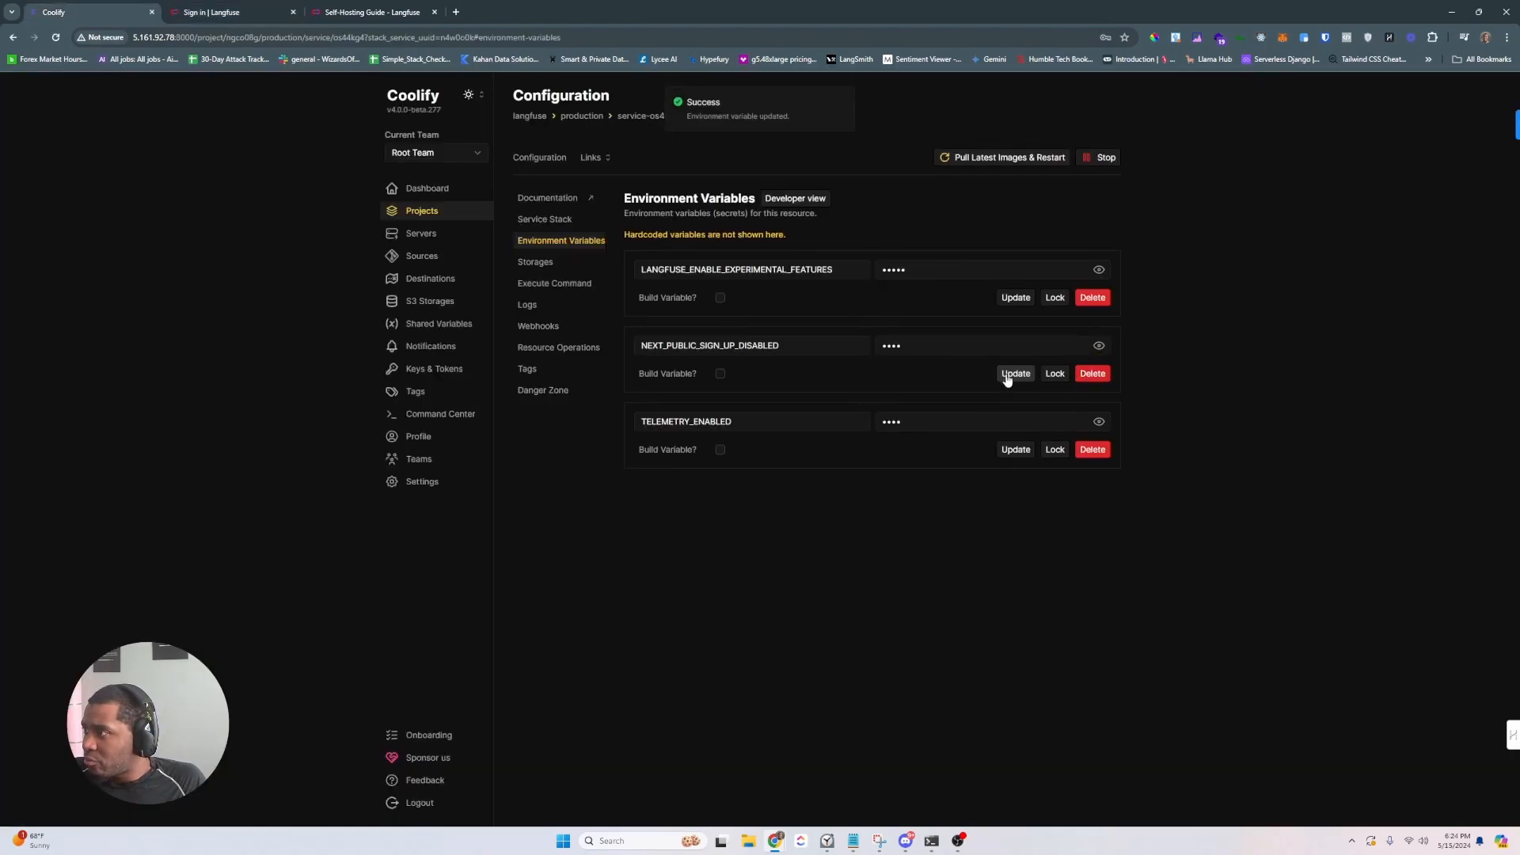
left_click(1106, 352)
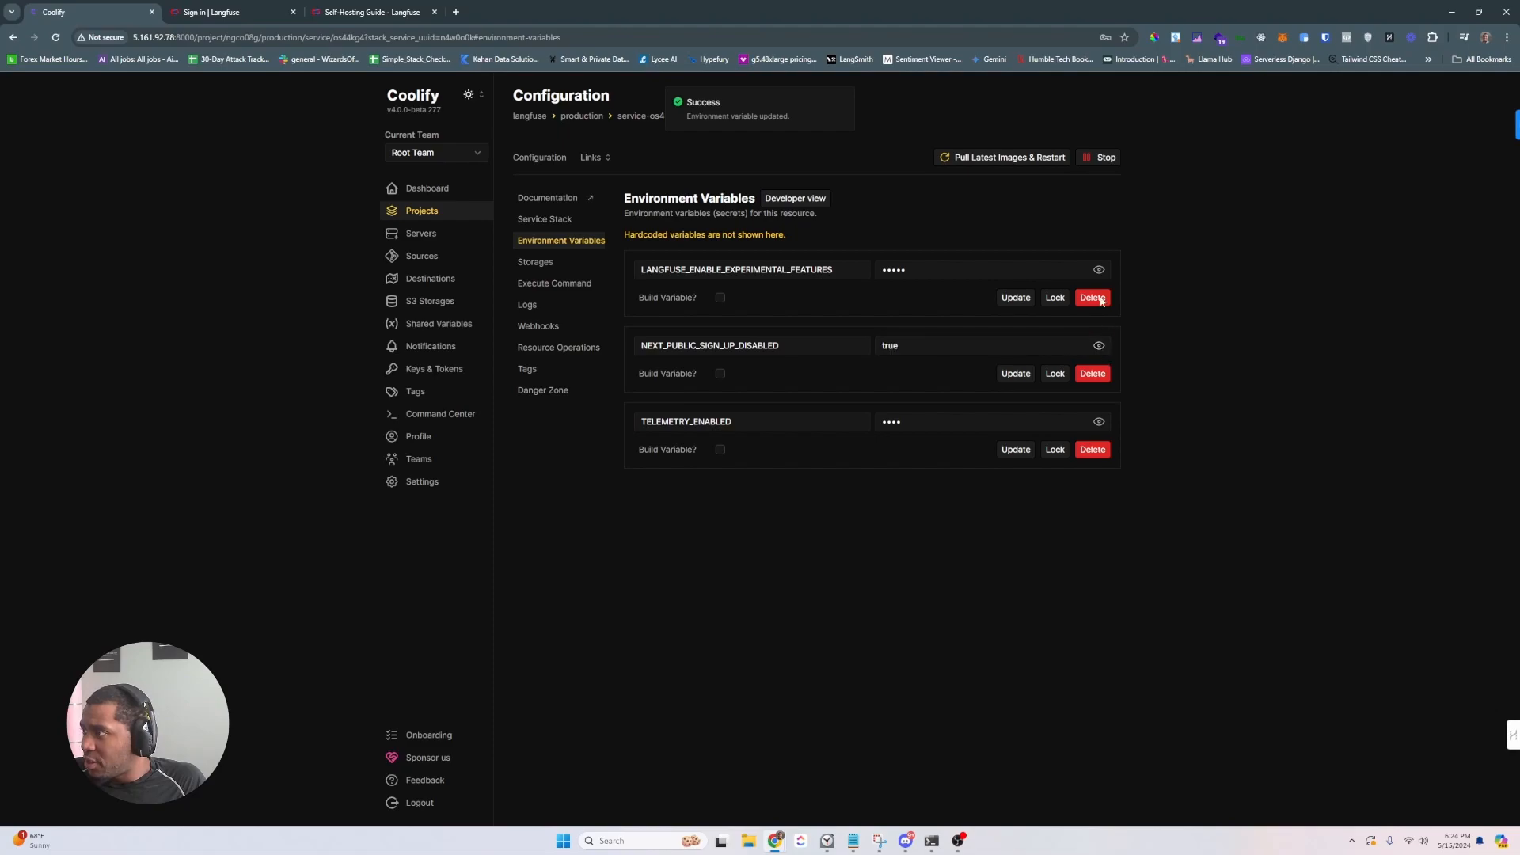
left_click(1011, 162)
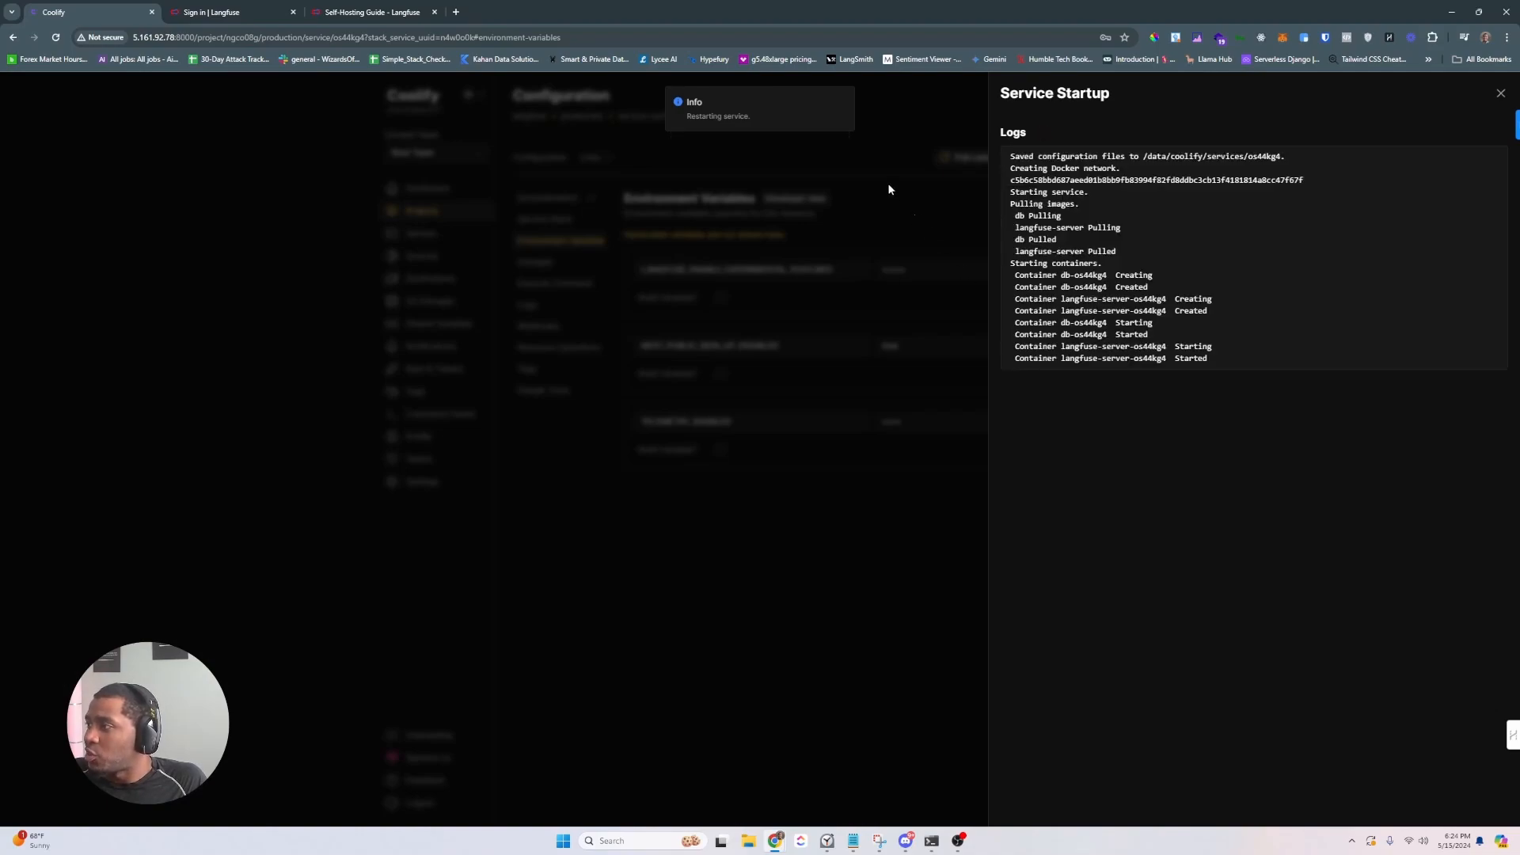
- Recheck Langfuse at the root address on port 3000, then return to Coolify
left_click(237, 12)
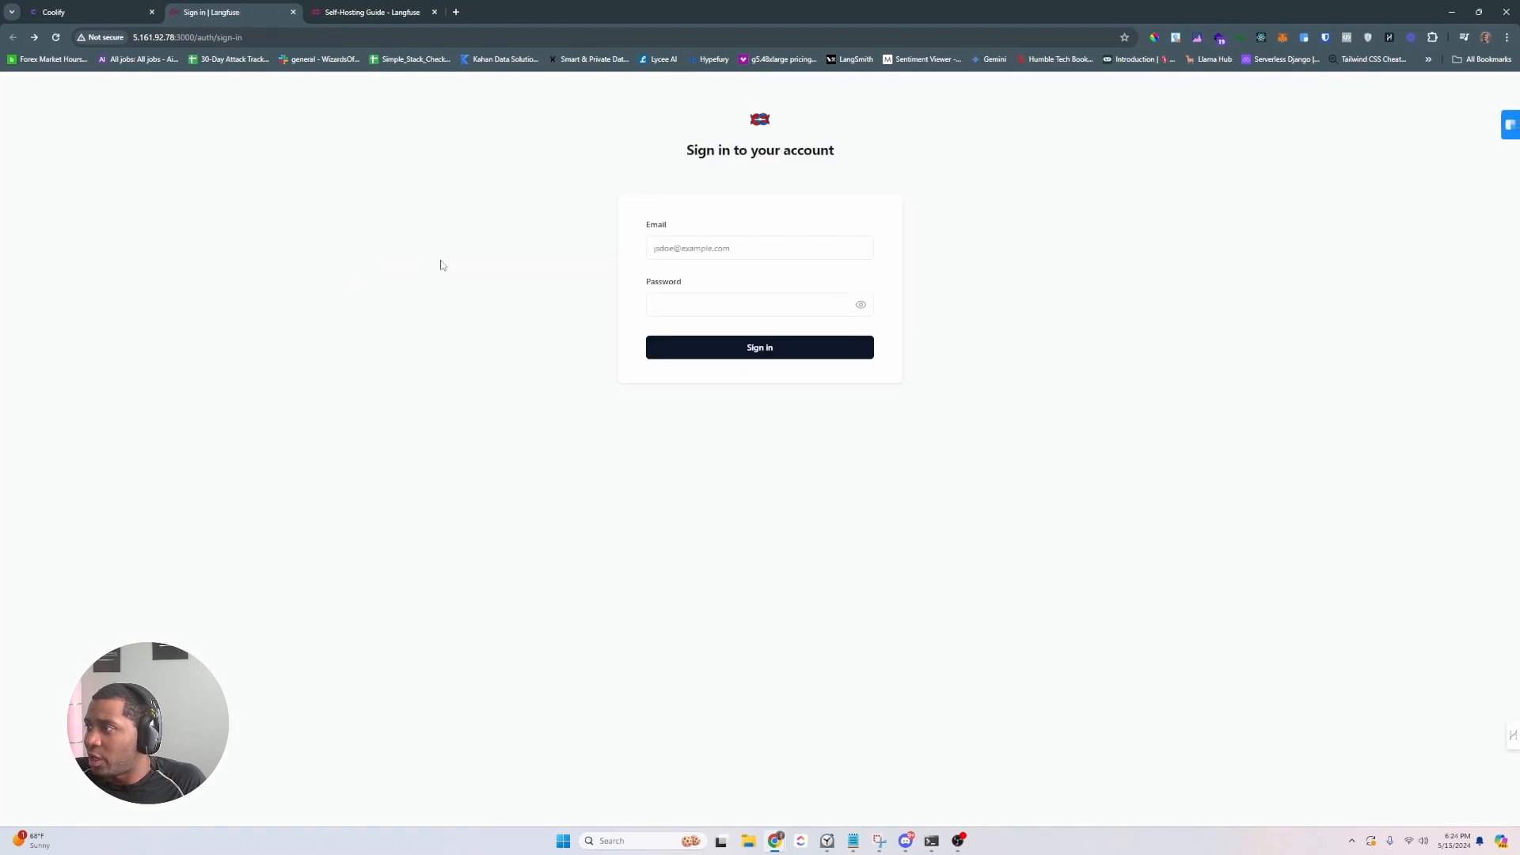
left_click(280, 38)
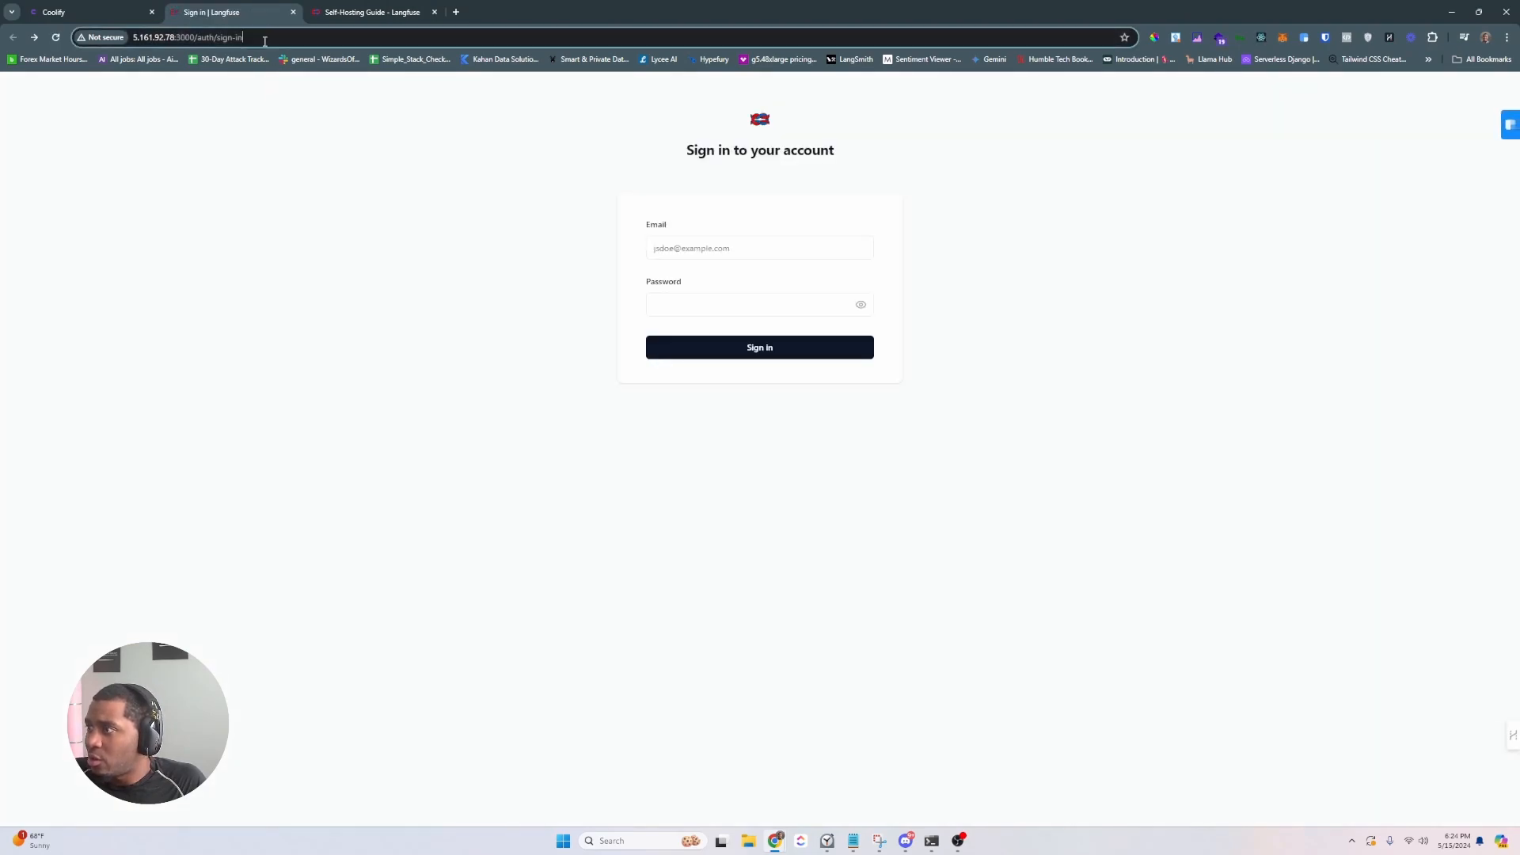
left_click_drag(189, 37, 193, 37)
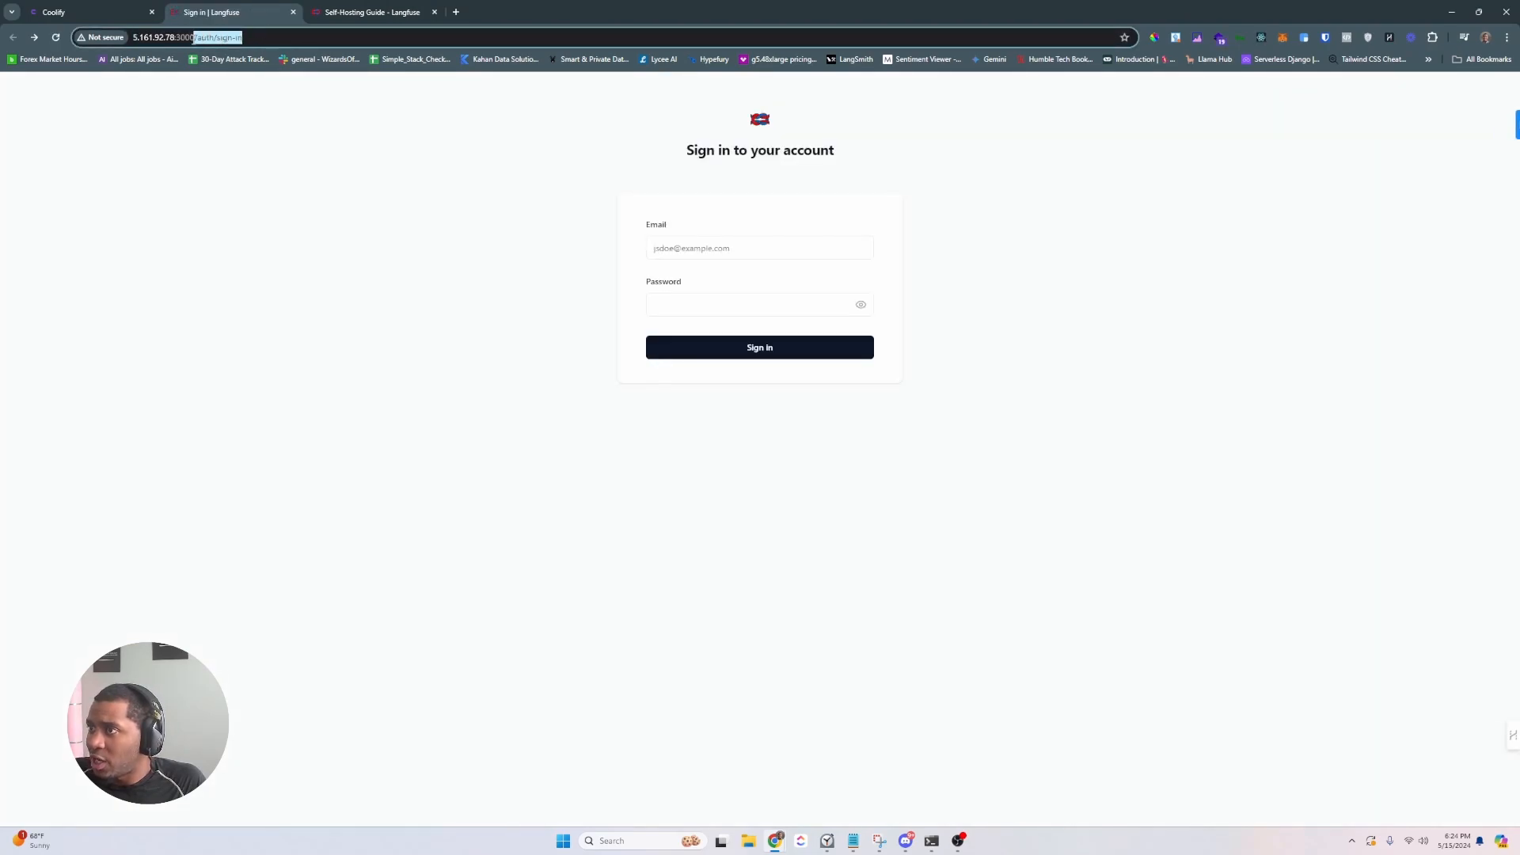
key("BackSpace")
key("Return")
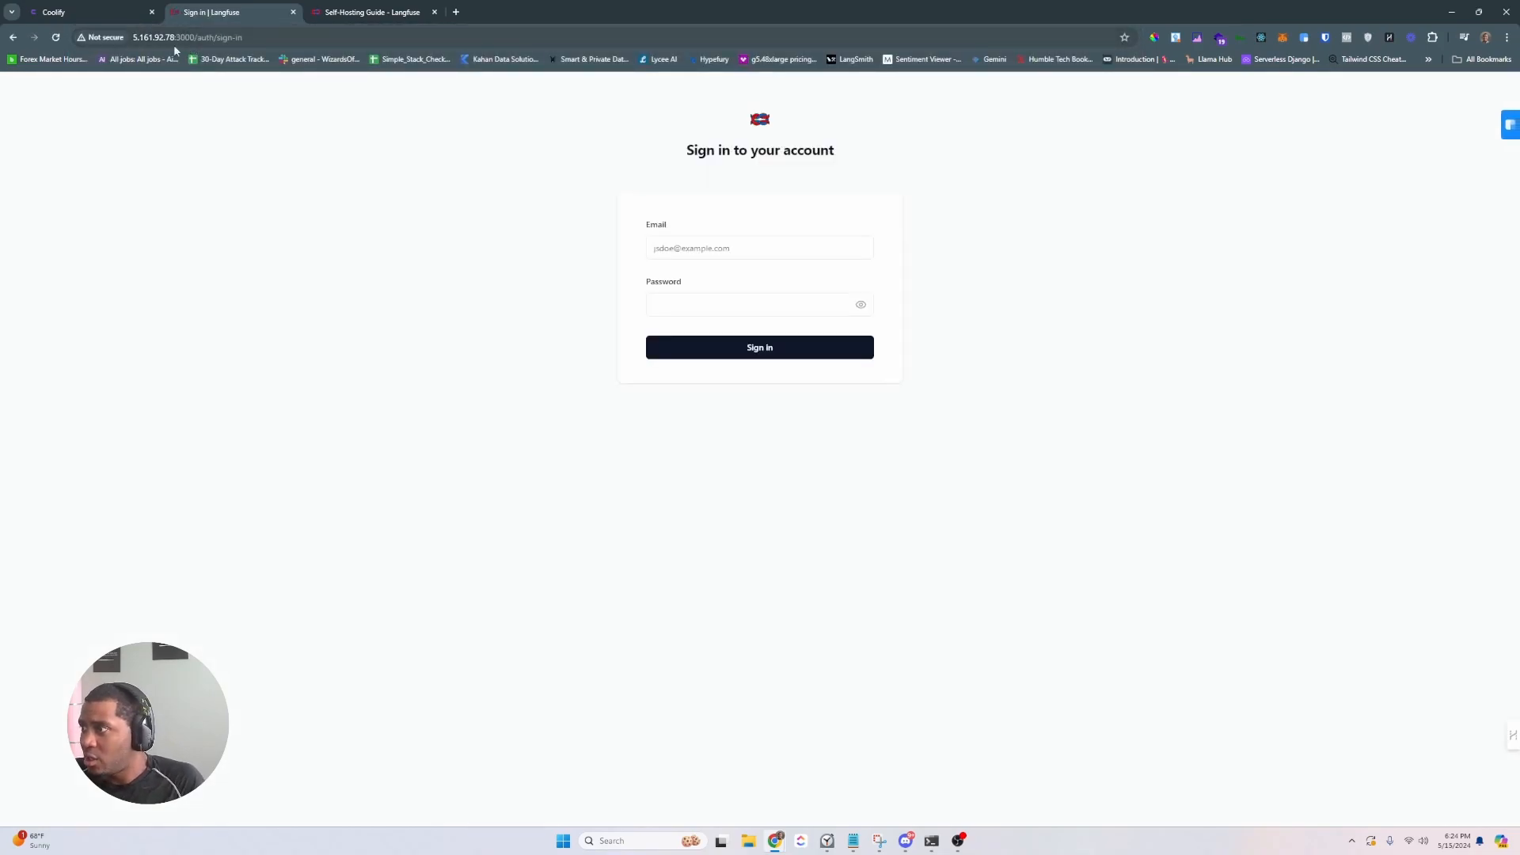
left_click(79, 9)
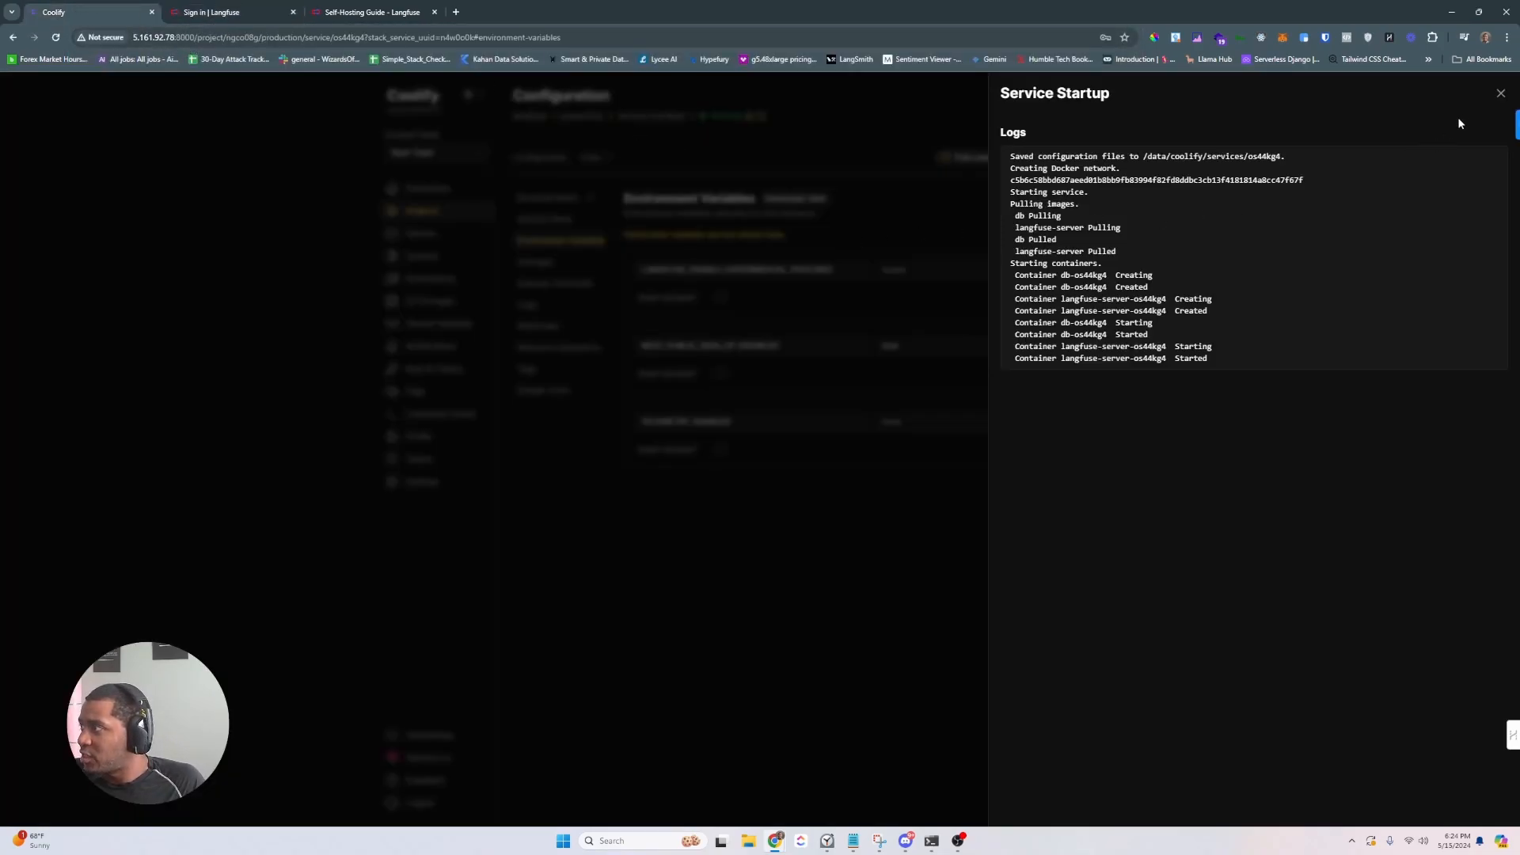
- Delete the NEXT_PUBLIC_SIGN_UP_DISABLED=true line, save, and restart with latest images
left_click(1500, 92)
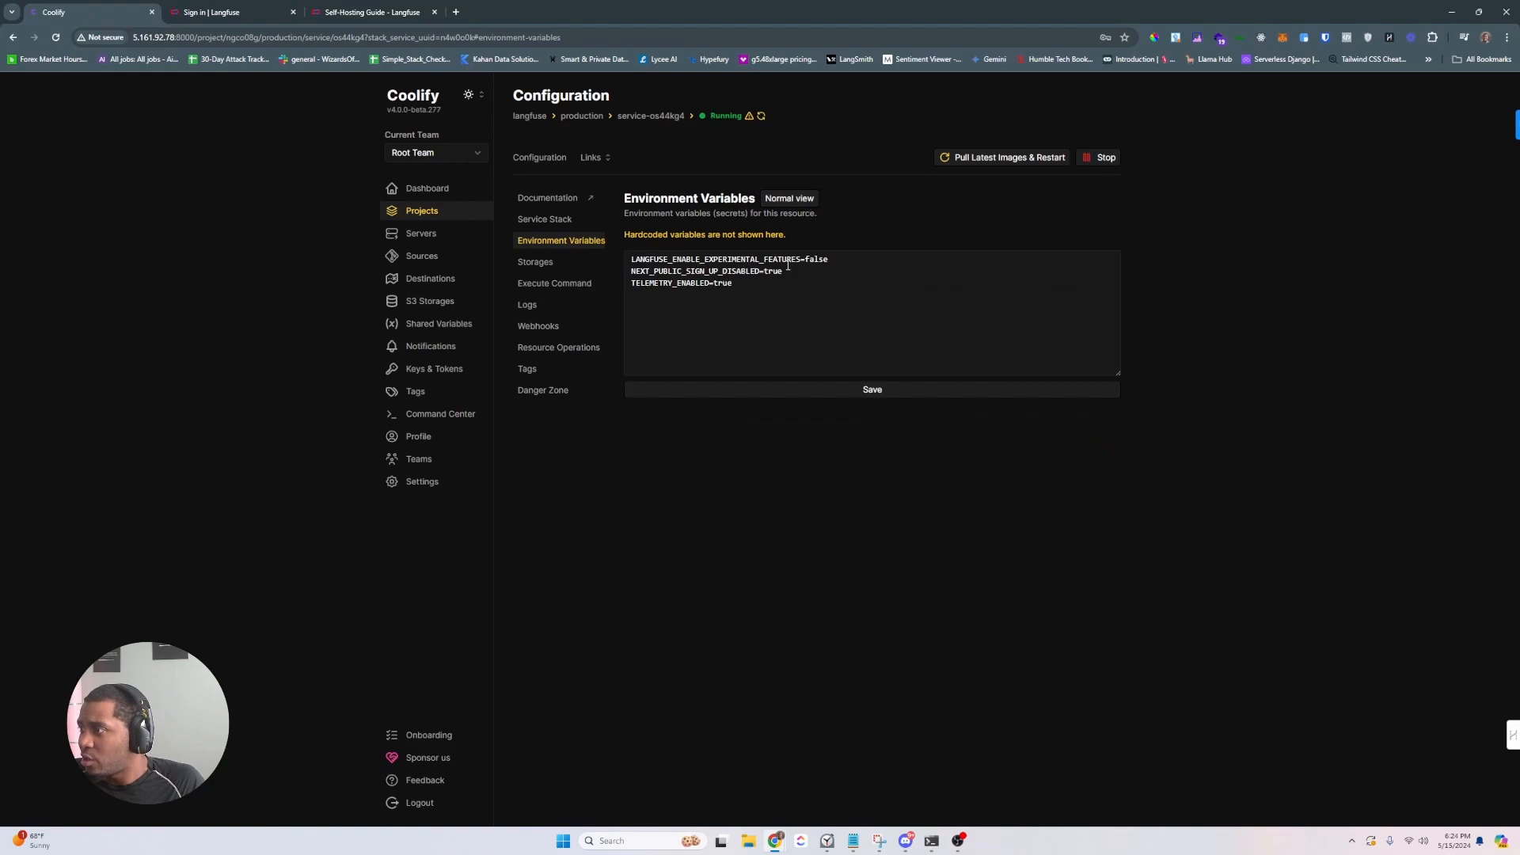
left_click_drag(800, 270, 623, 275)
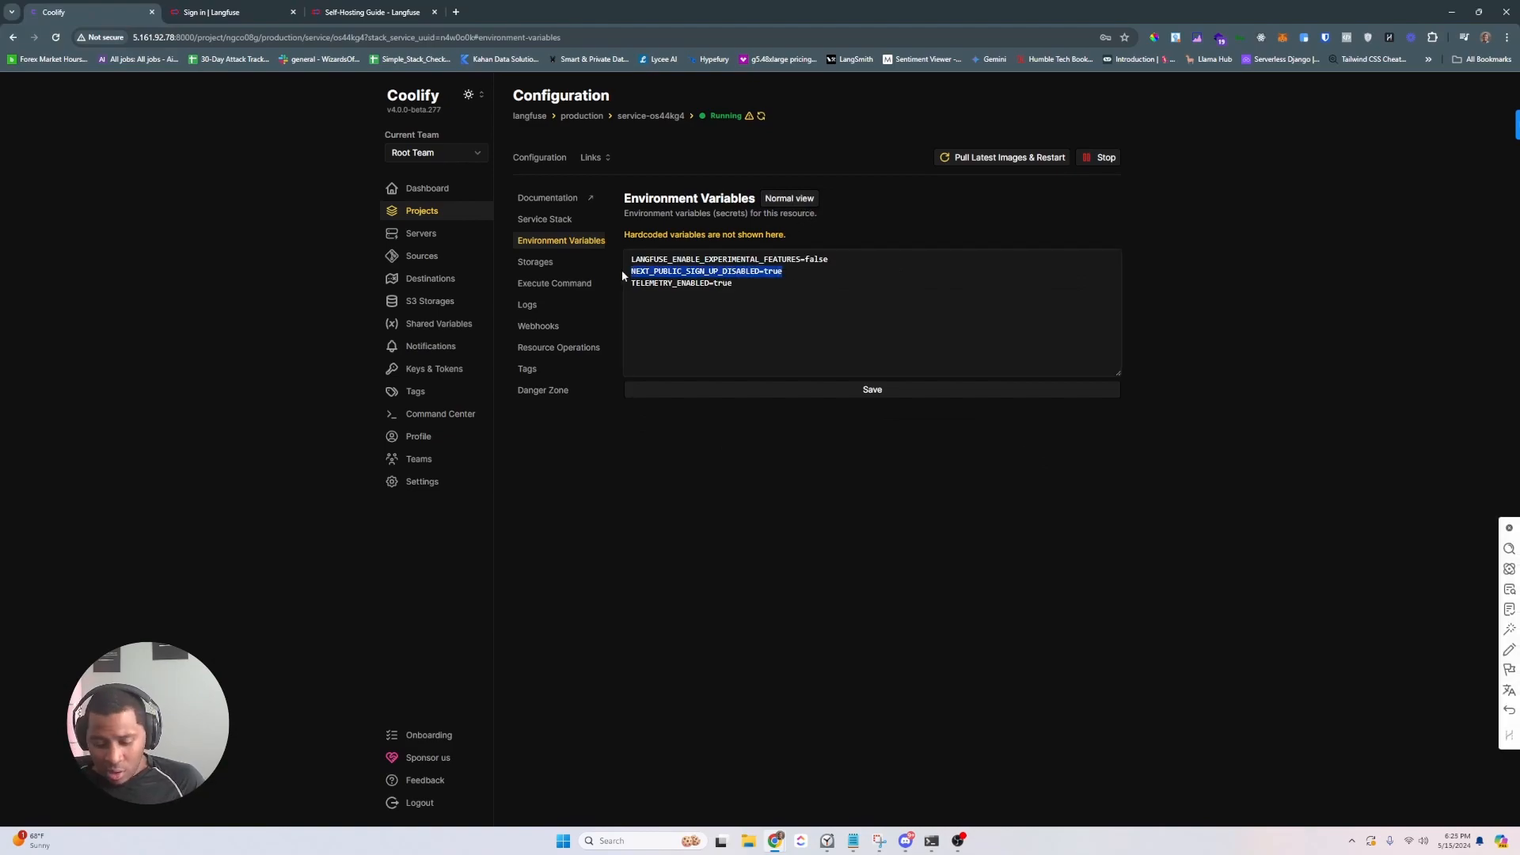
key("BackSpace")
key("BackSpace")
left_click(800, 388)
left_click(1036, 162)
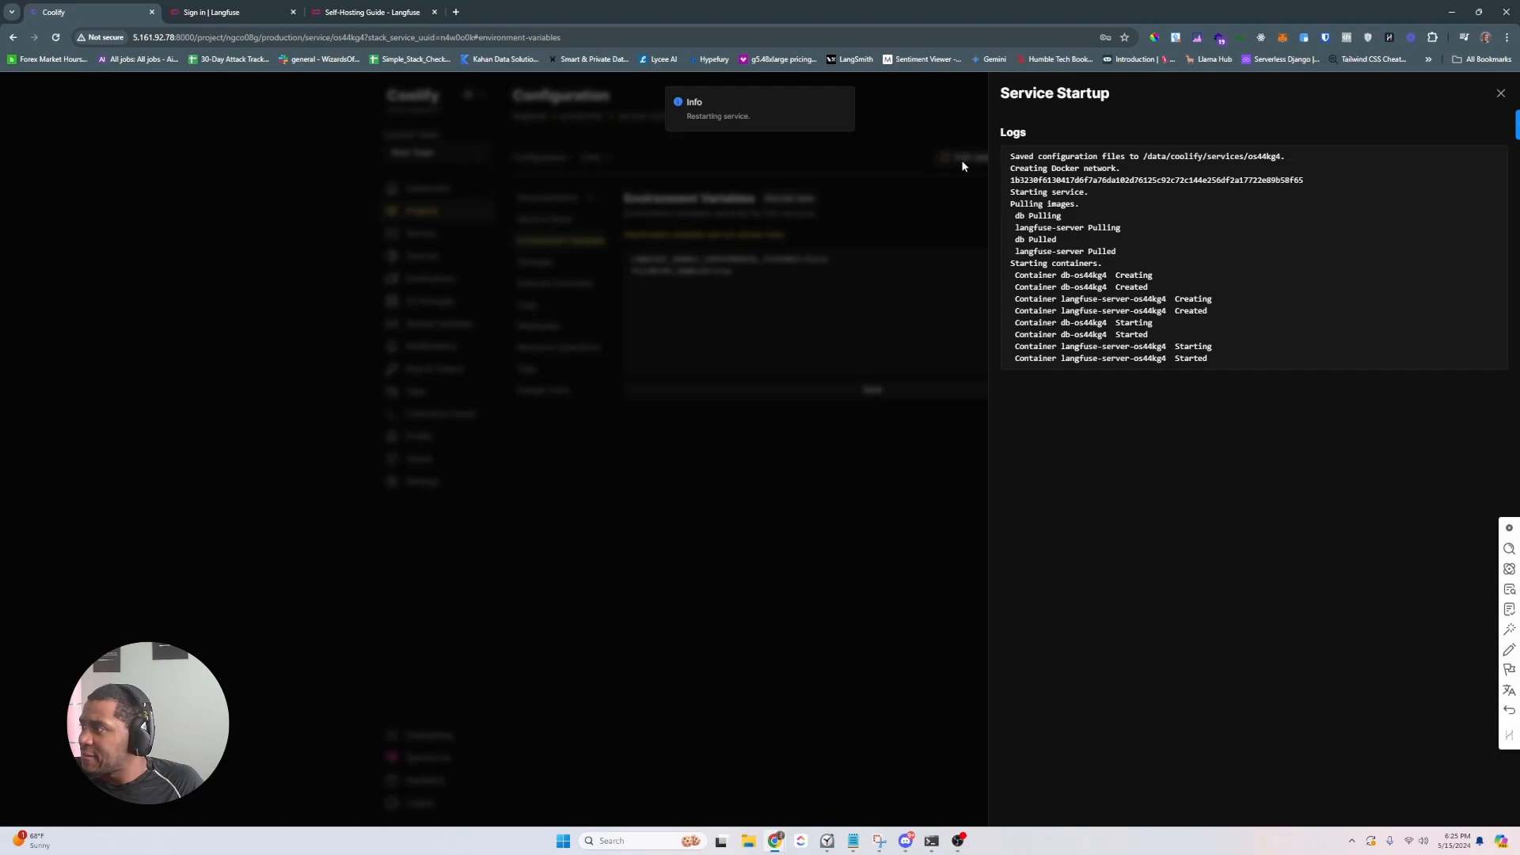
- Refresh the Langfuse sign-in page with F5, then close Coolify's startup logs
left_click(238, 12)
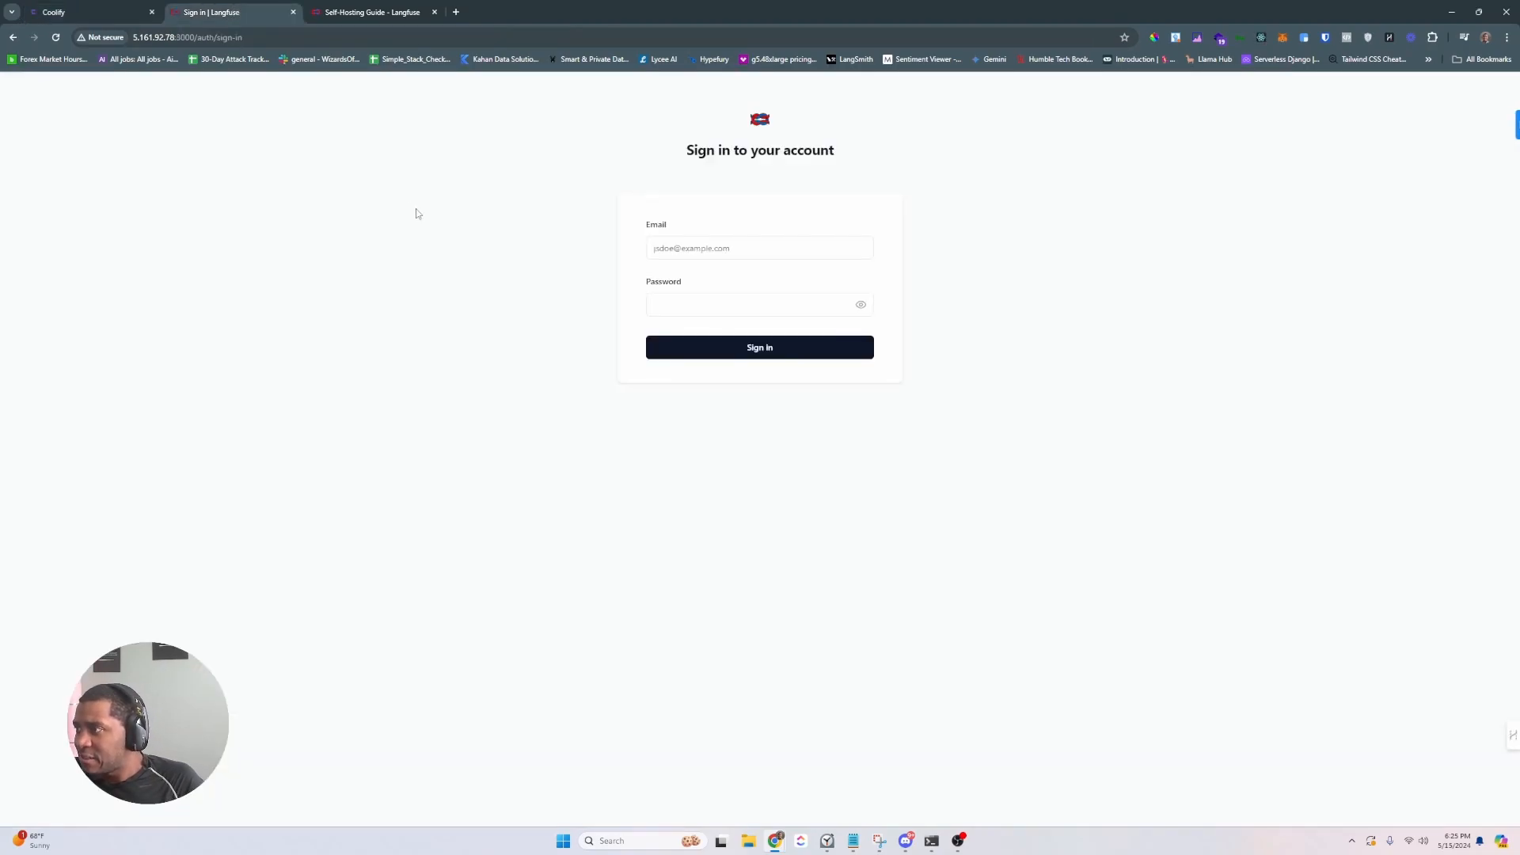
key("F5")
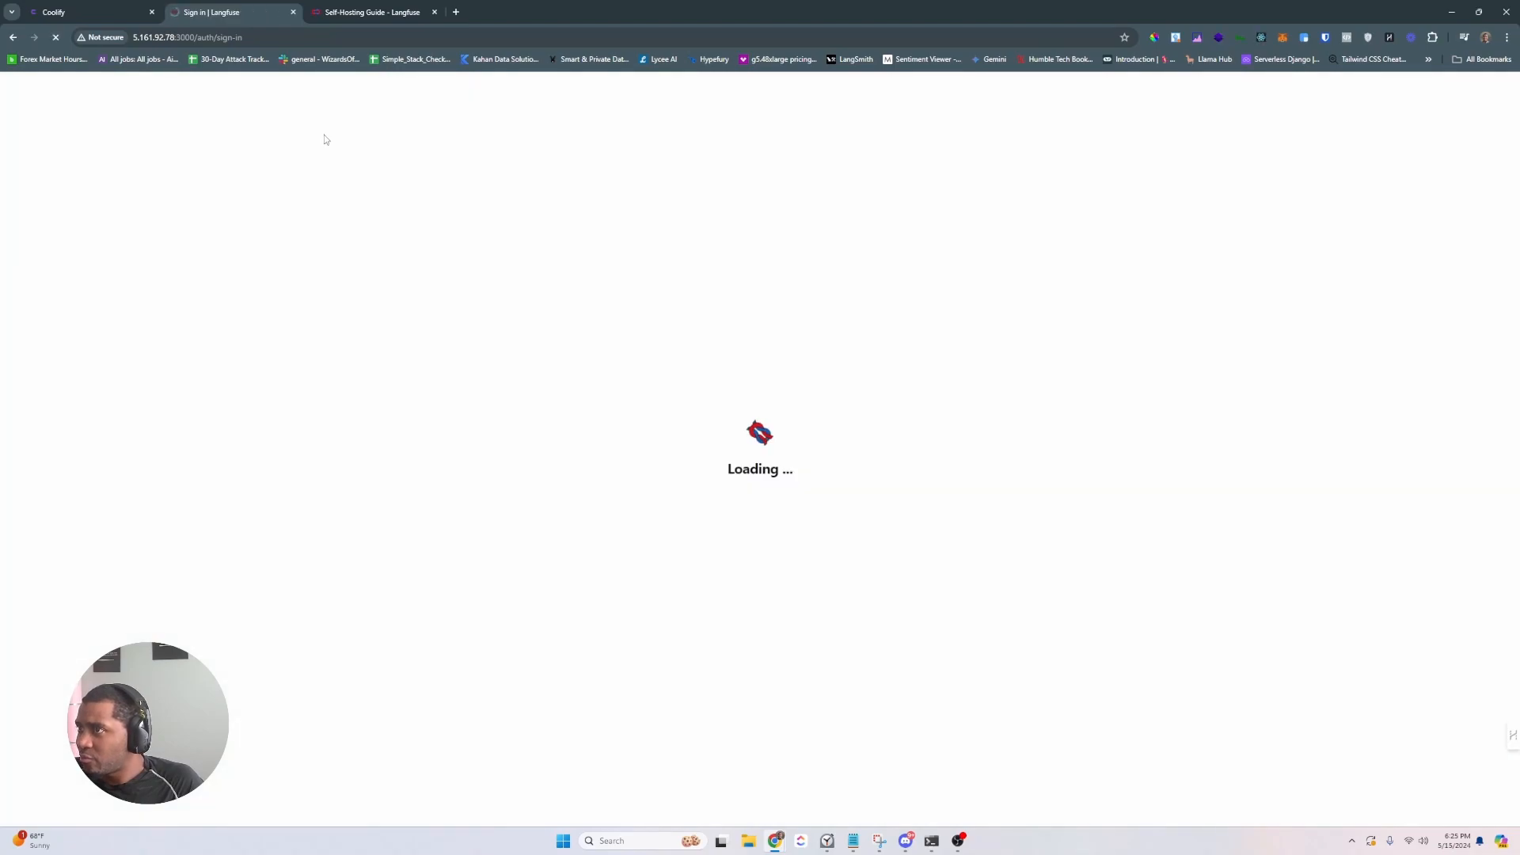
left_click(87, 11)
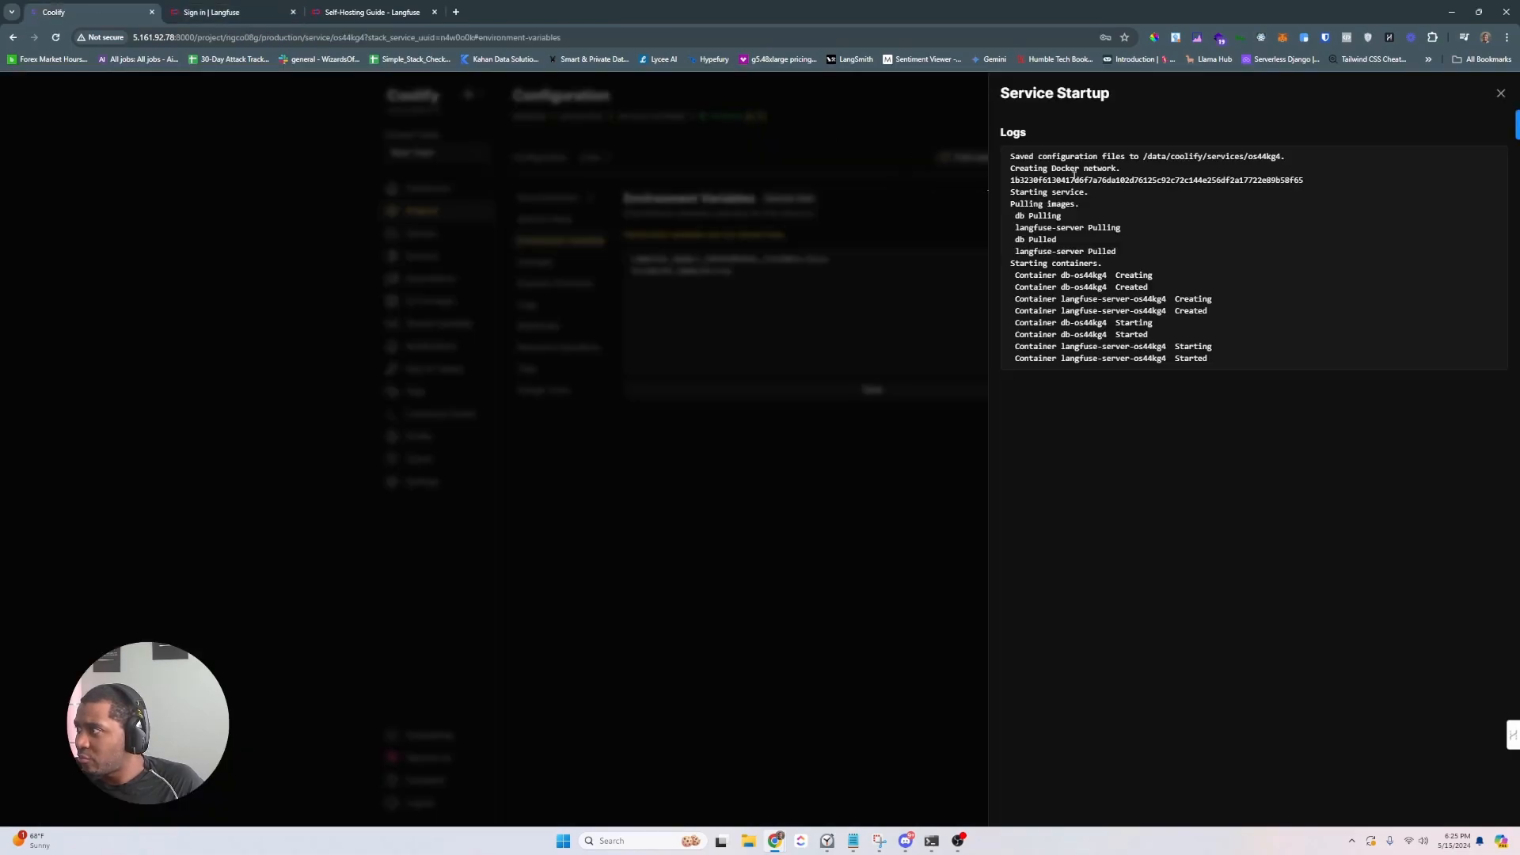
left_click(1500, 94)
- Stop the Langfuse stack, confirm, redeploy it, and view the reloaded sign-in page
left_click(1104, 158)
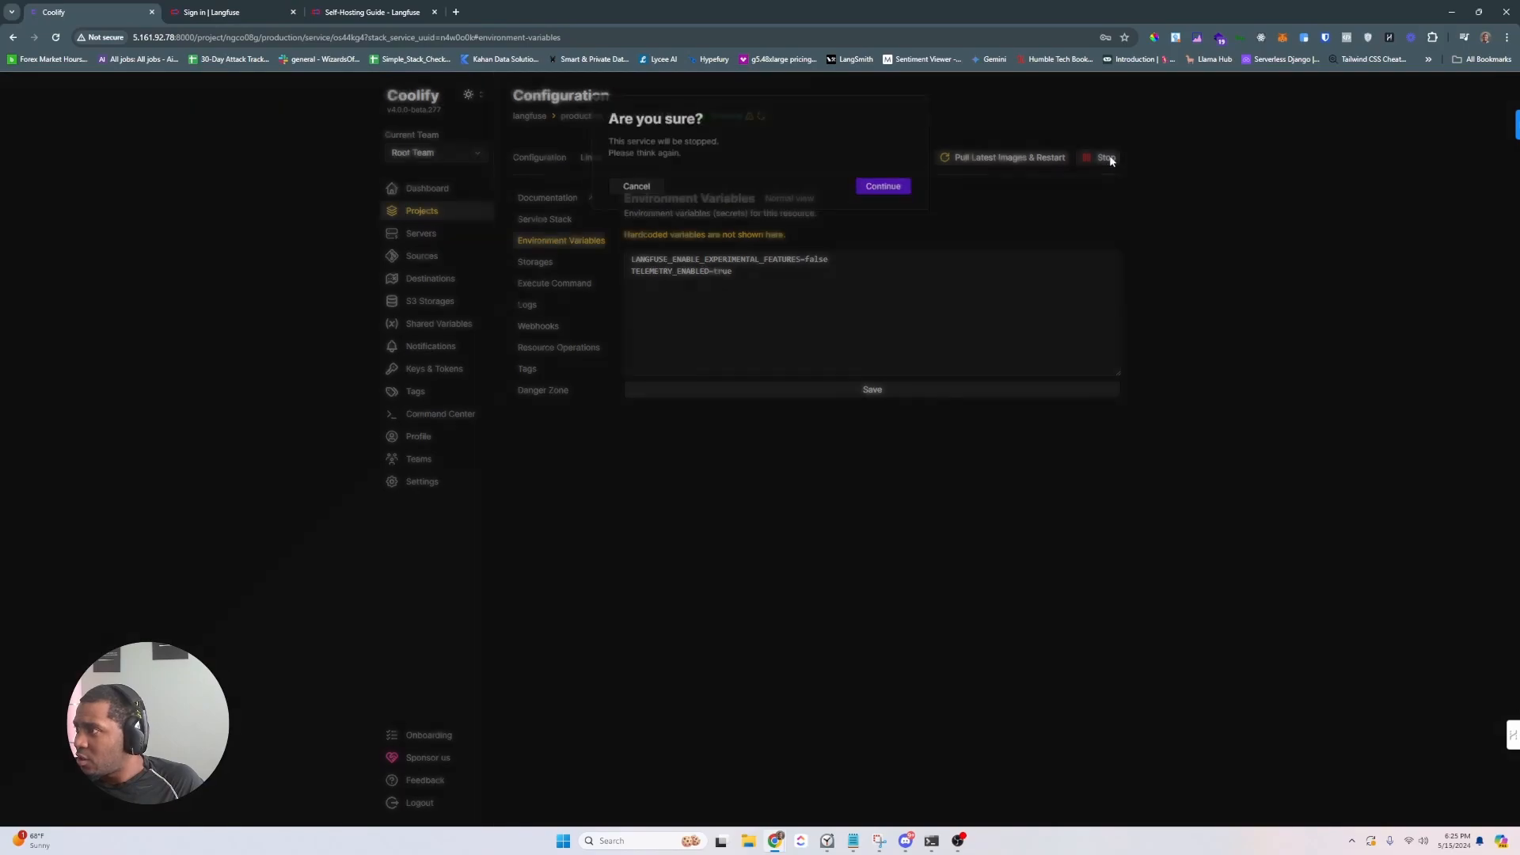
left_click(882, 187)
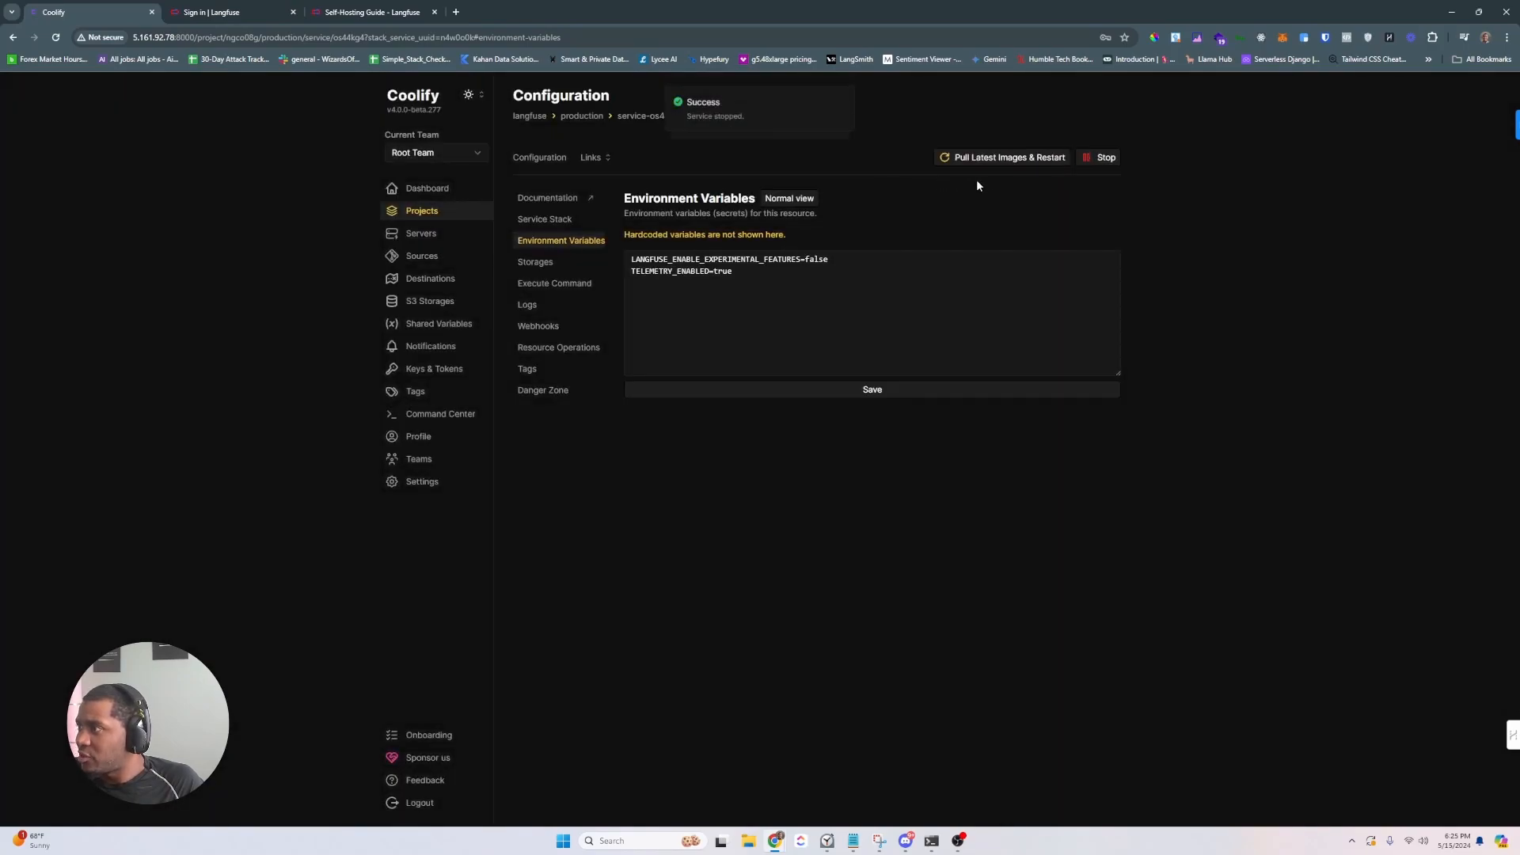
left_click(1013, 160)
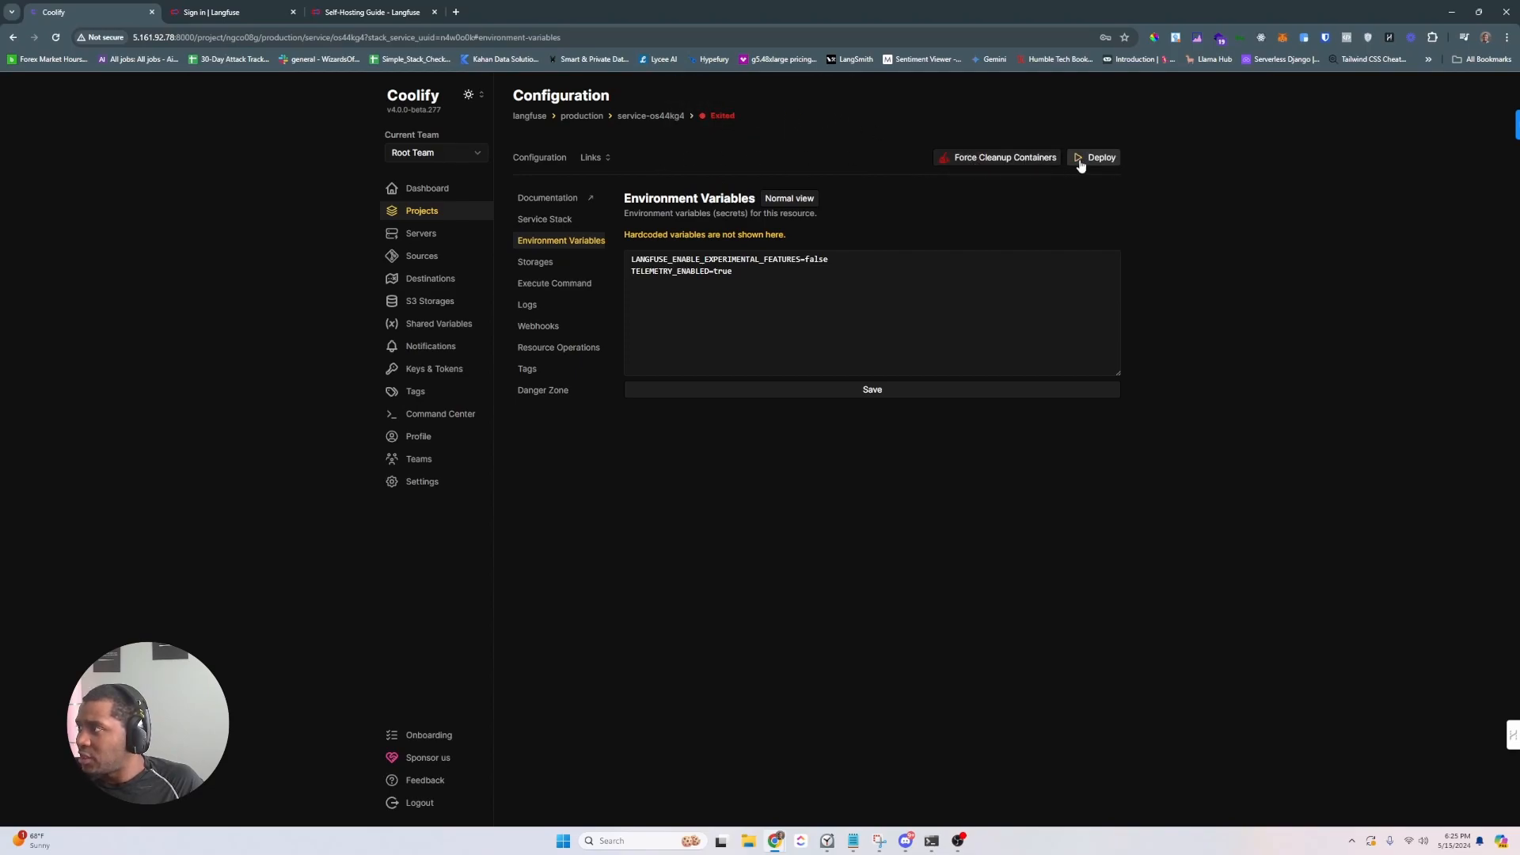
left_click(1092, 159)
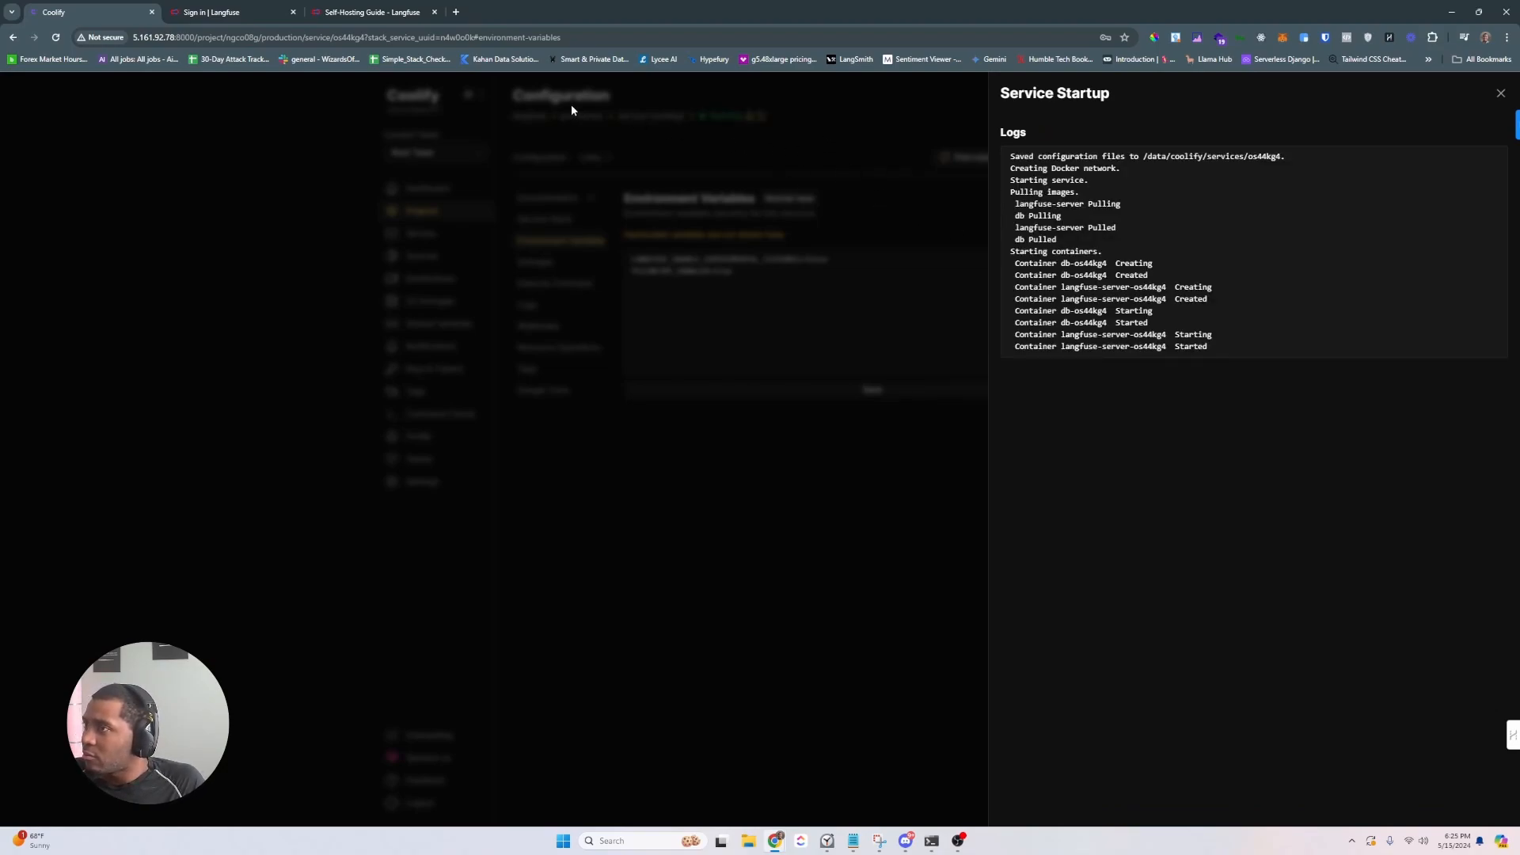
left_click(1499, 92)
left_click(211, 12)
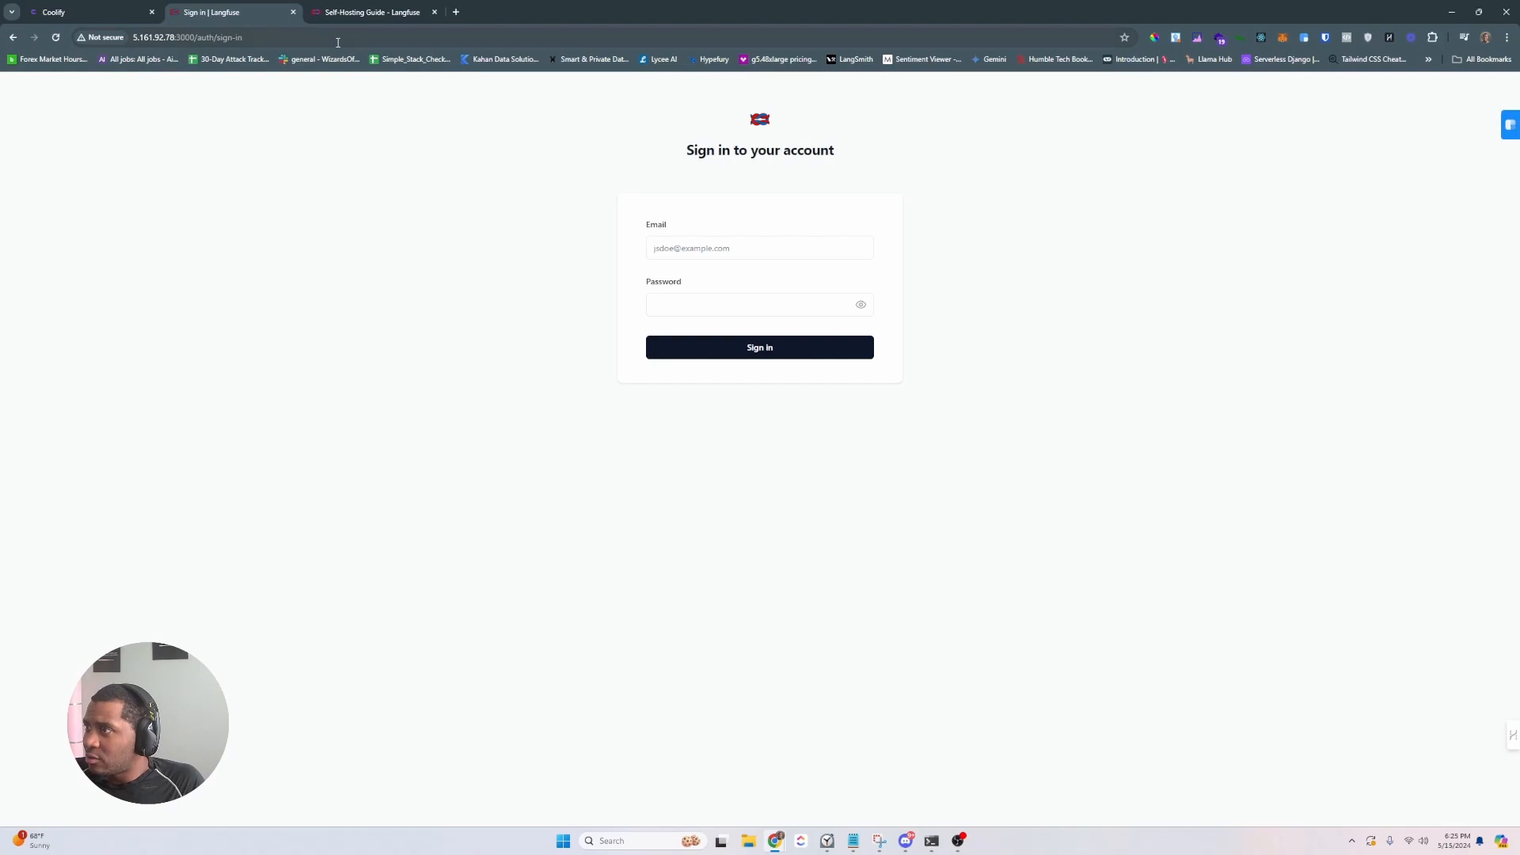
- Delete the AUTH_DISABLE_SIGNUP=true line from the compose file, save, and restart with pulled images
left_click(111, 12)
left_click(573, 223)
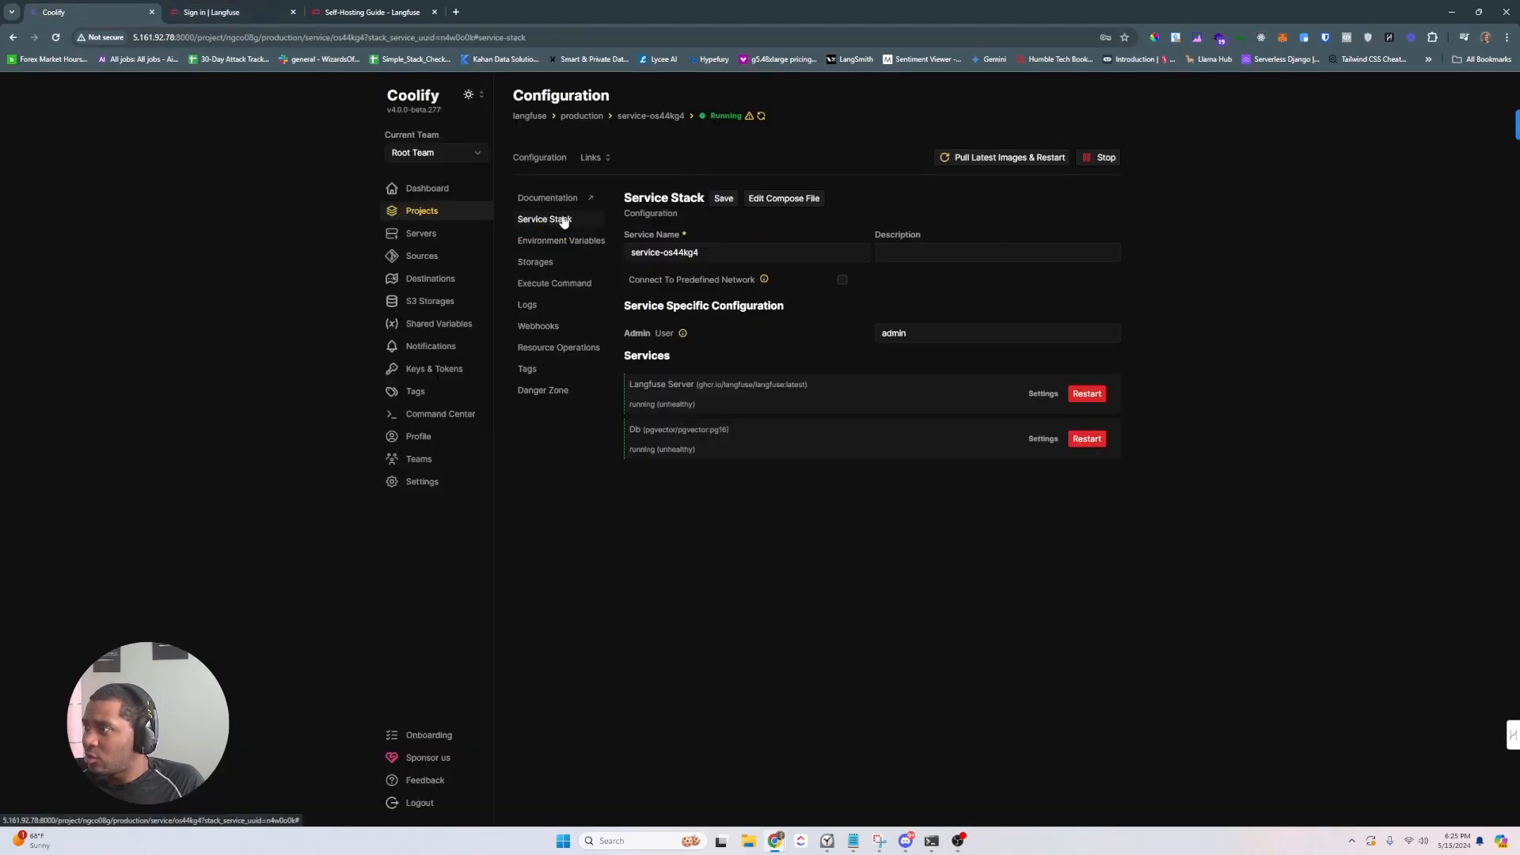
left_click(781, 199)
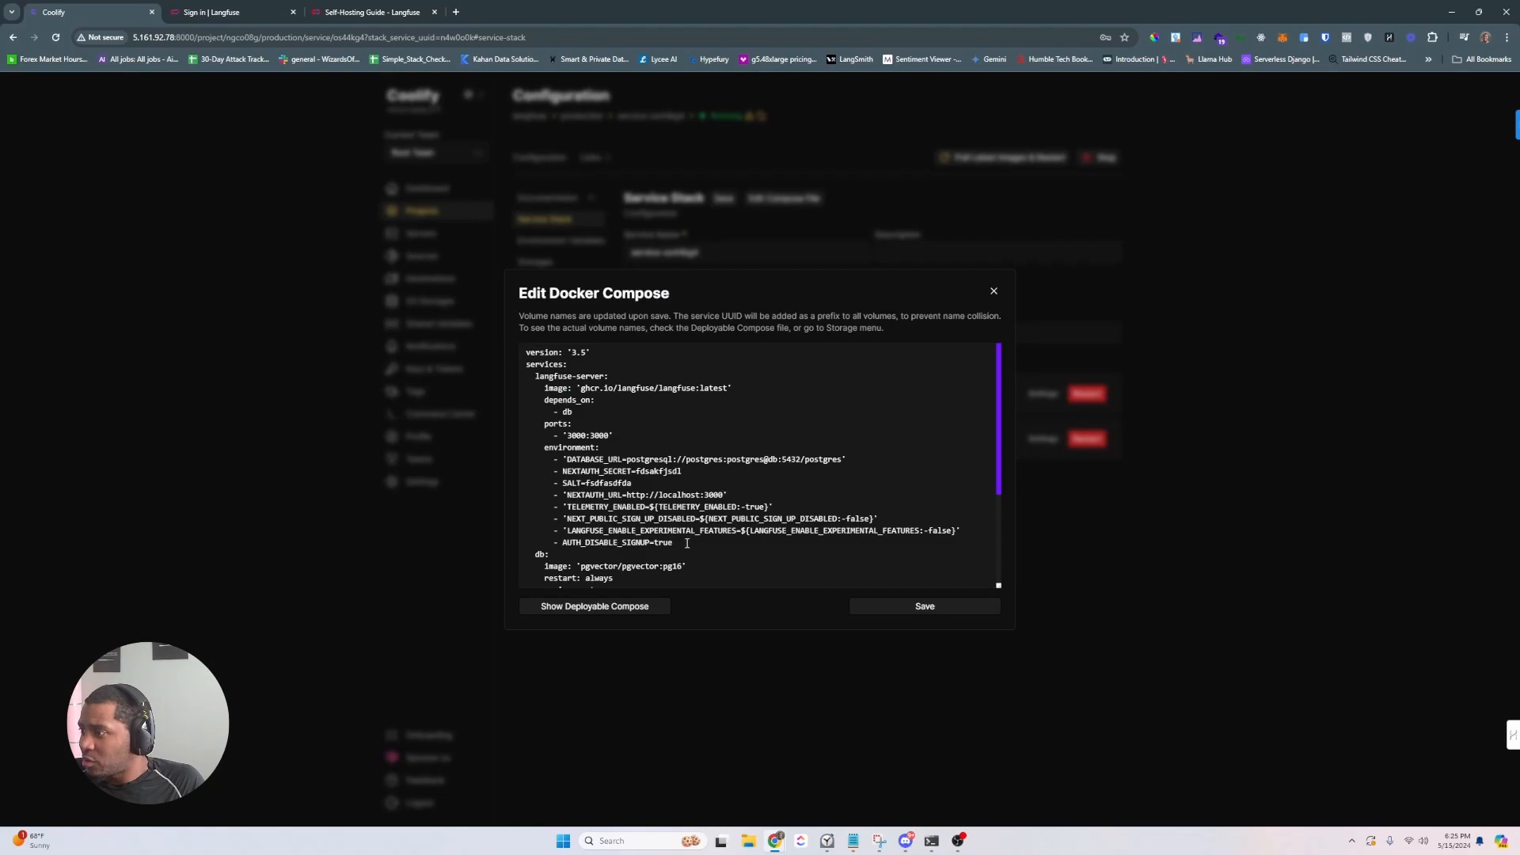
left_click_drag(685, 544, 564, 542)
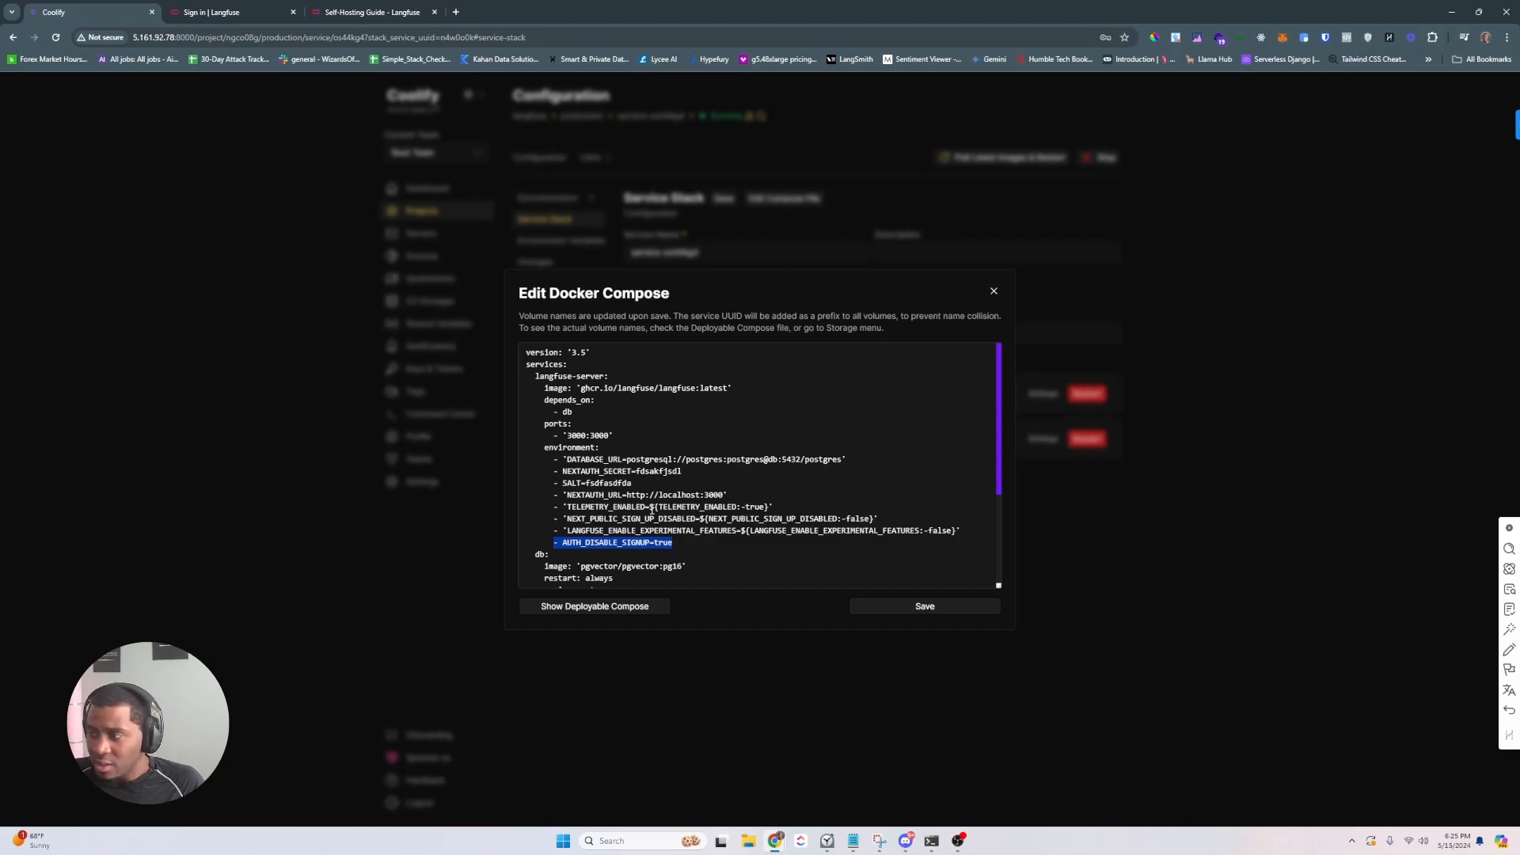
key("BackSpace")
left_click(892, 607)
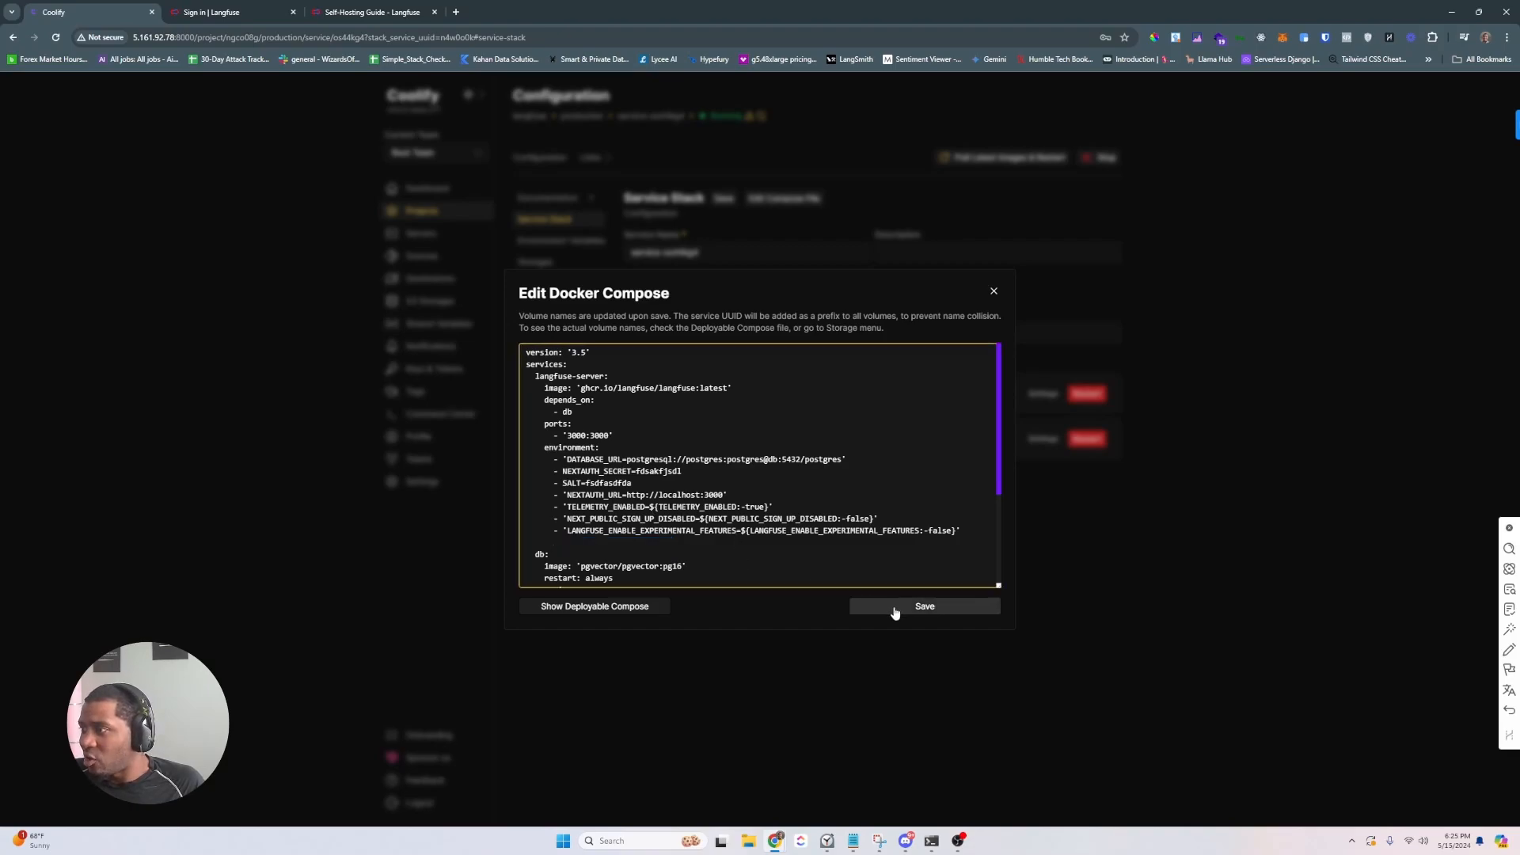
left_click(994, 291)
left_click(996, 162)
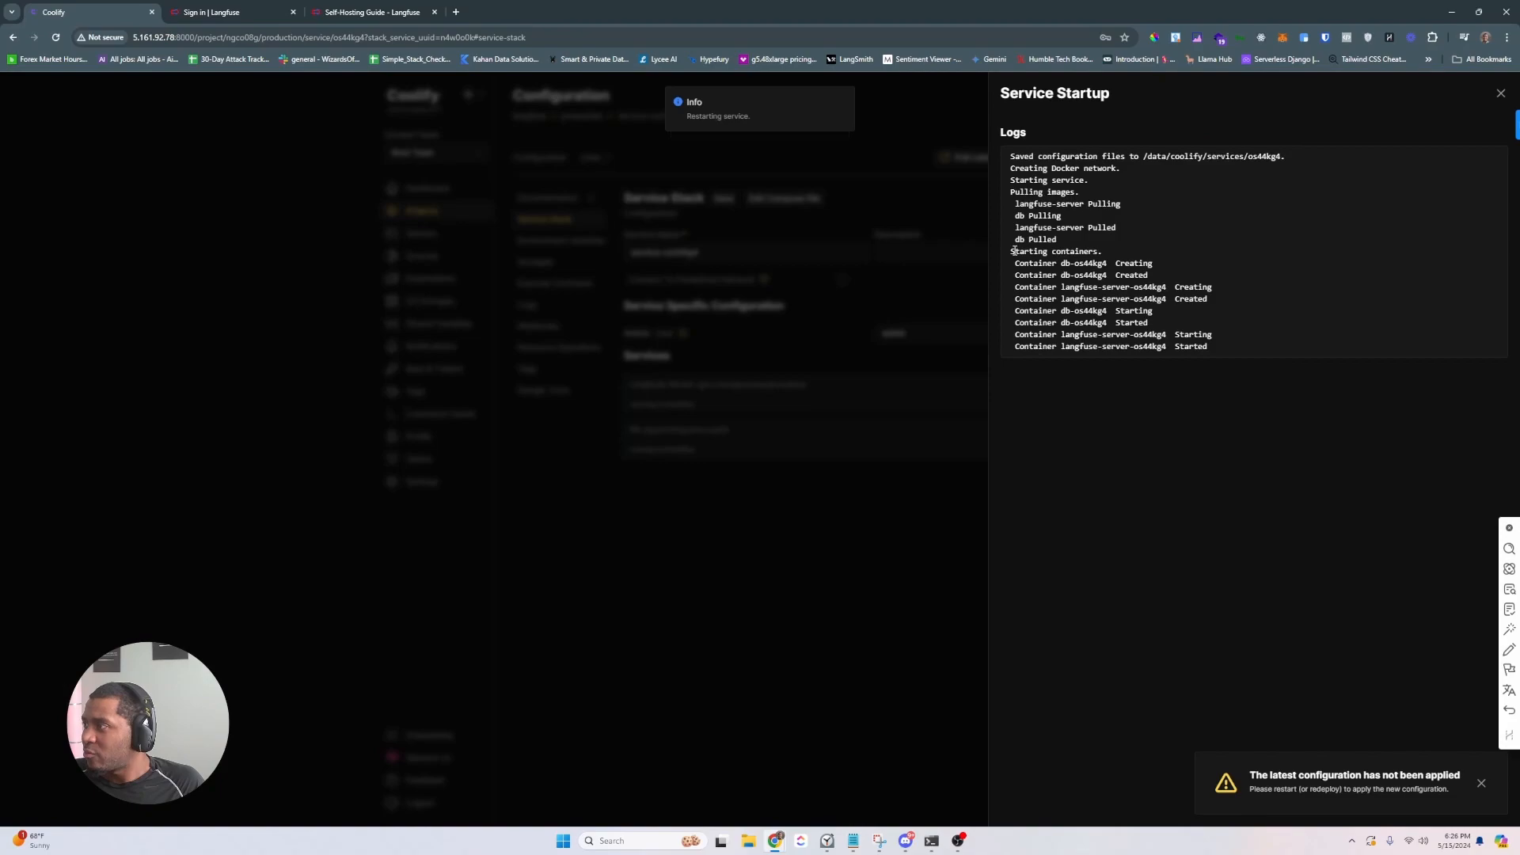
left_click(1499, 92)
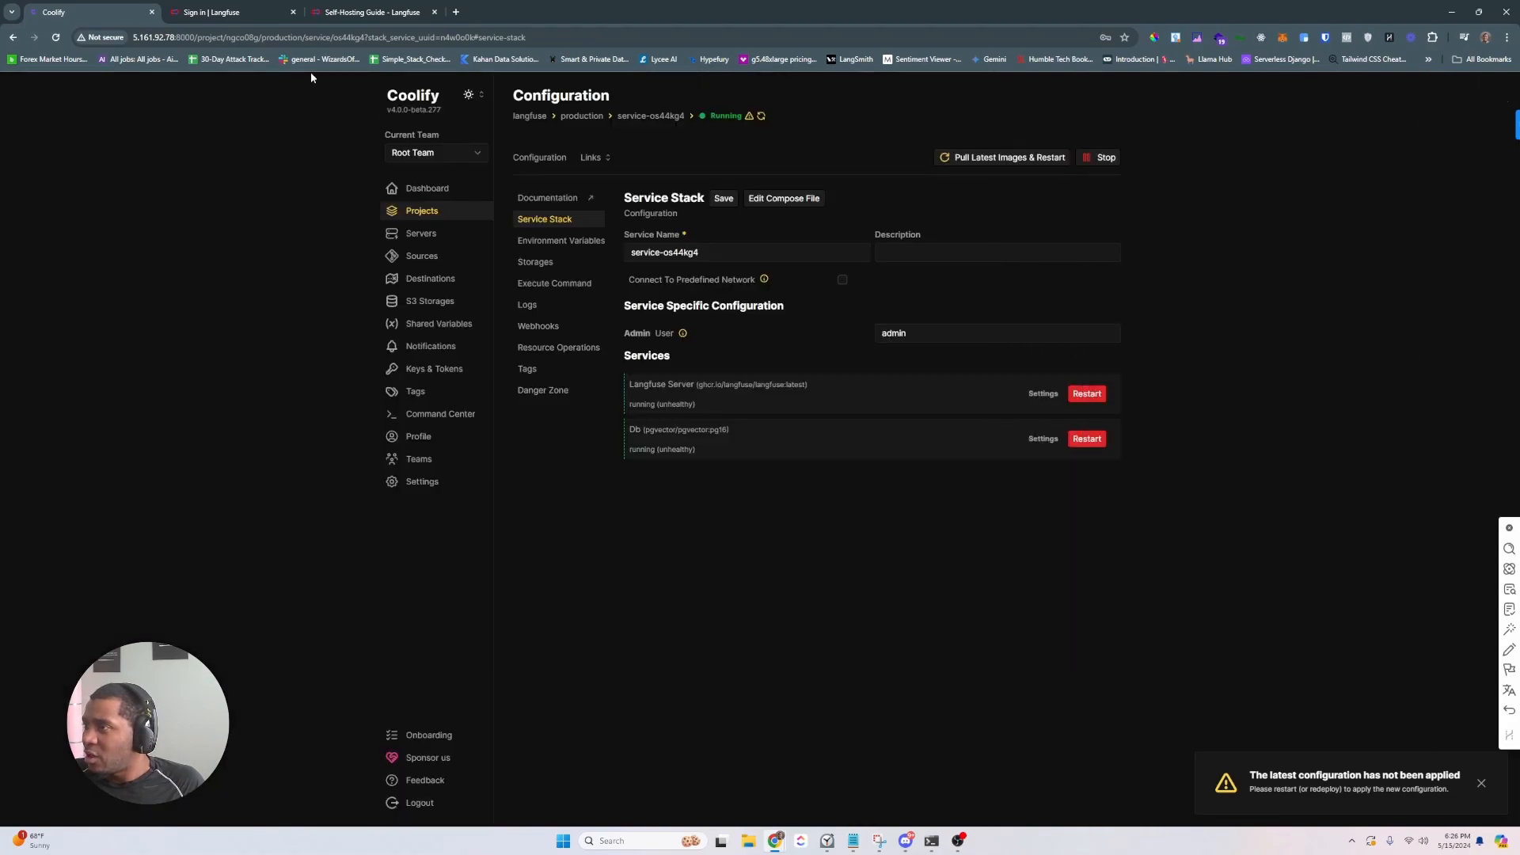
left_click(222, 6)
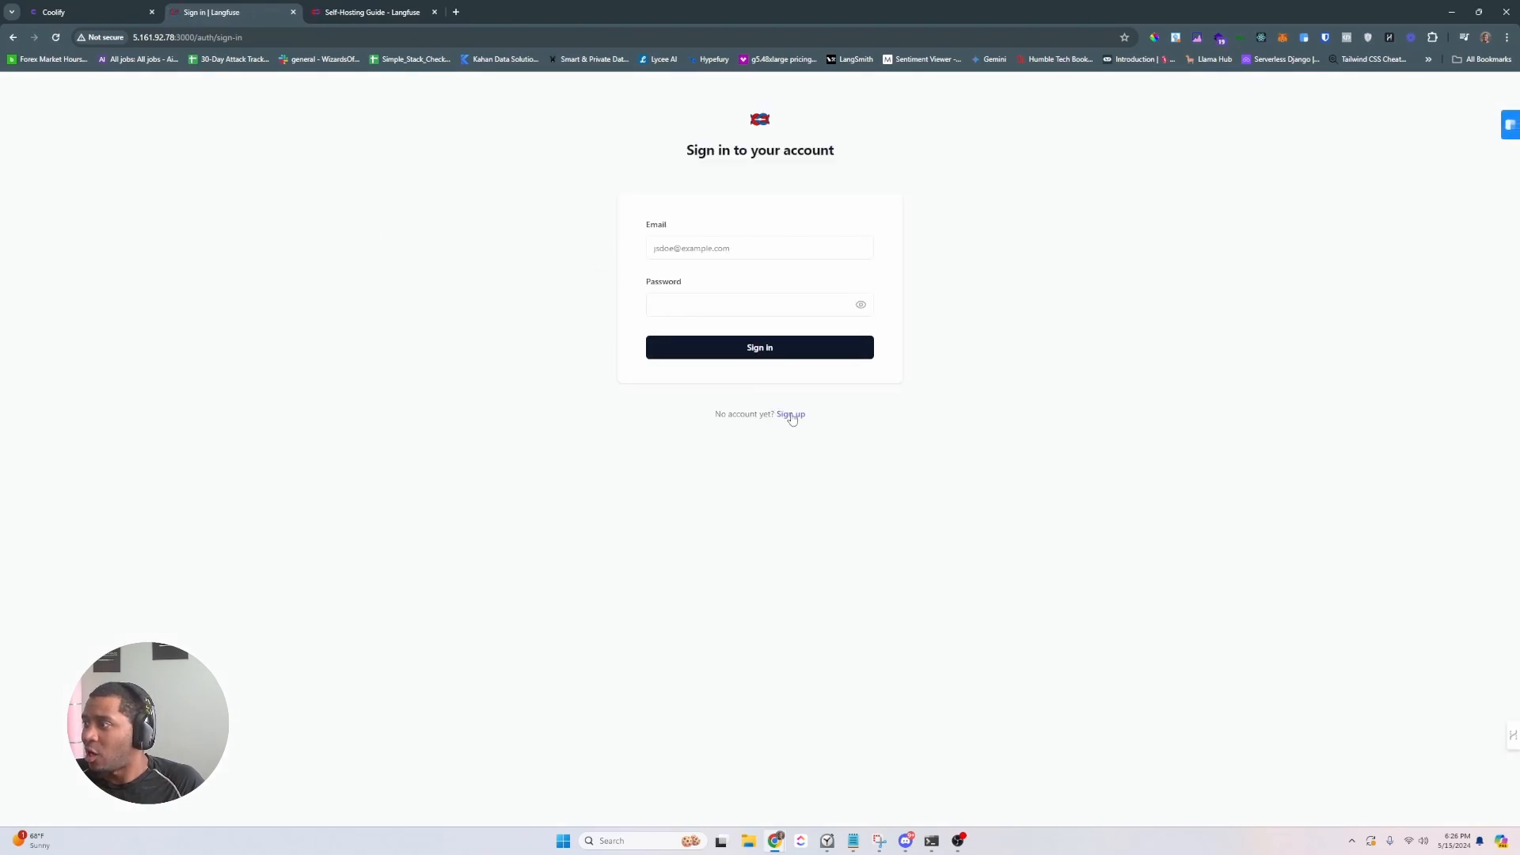
- Sign up for a Langfuse account with a name, saved e-mail address and password
left_click(790, 415)
left_click(675, 250)
type("bphil")
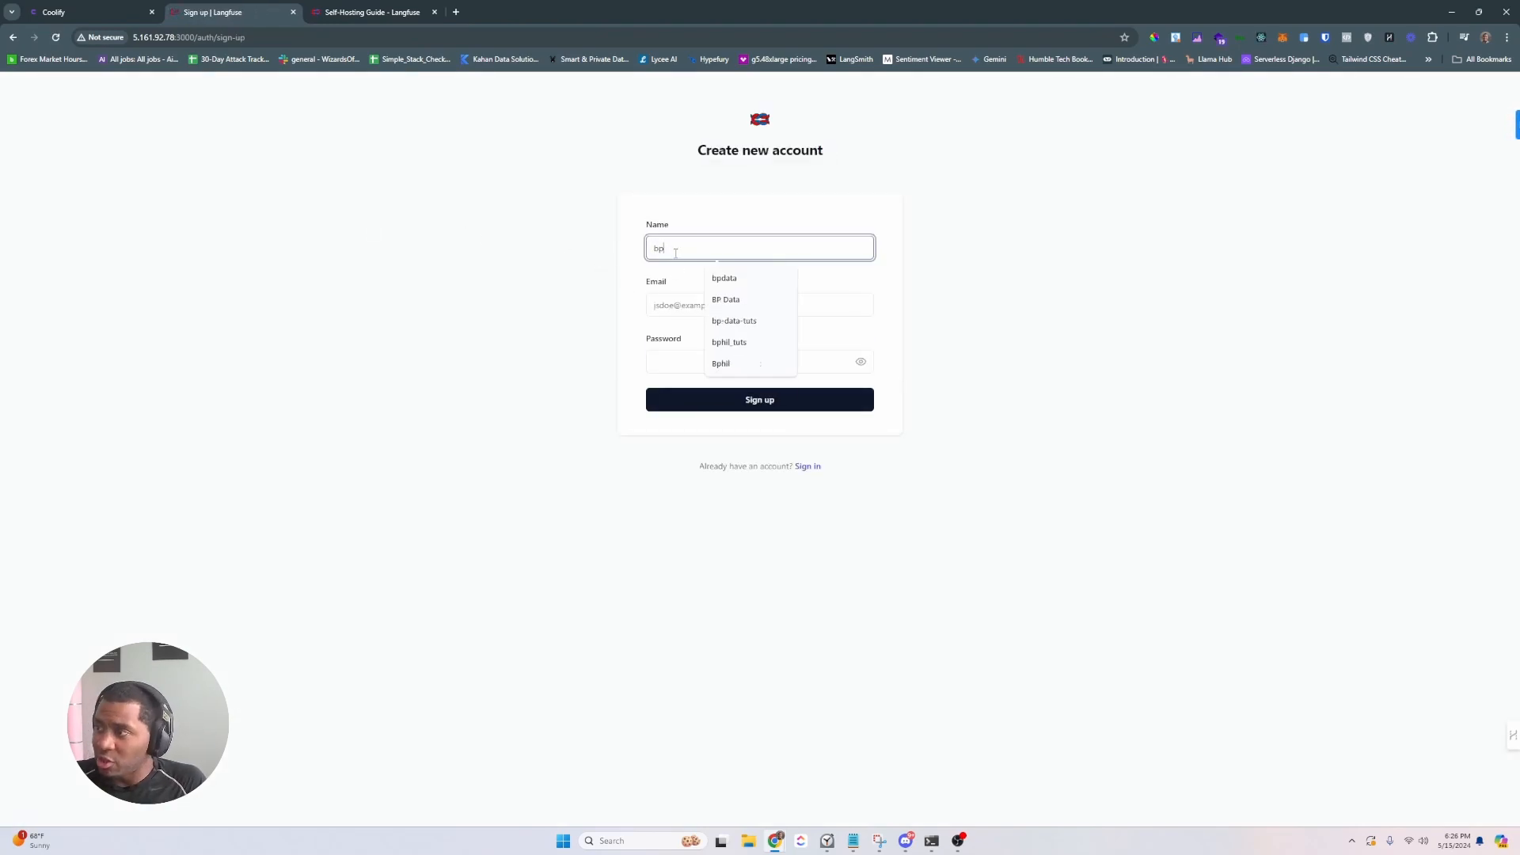
key("Tab")
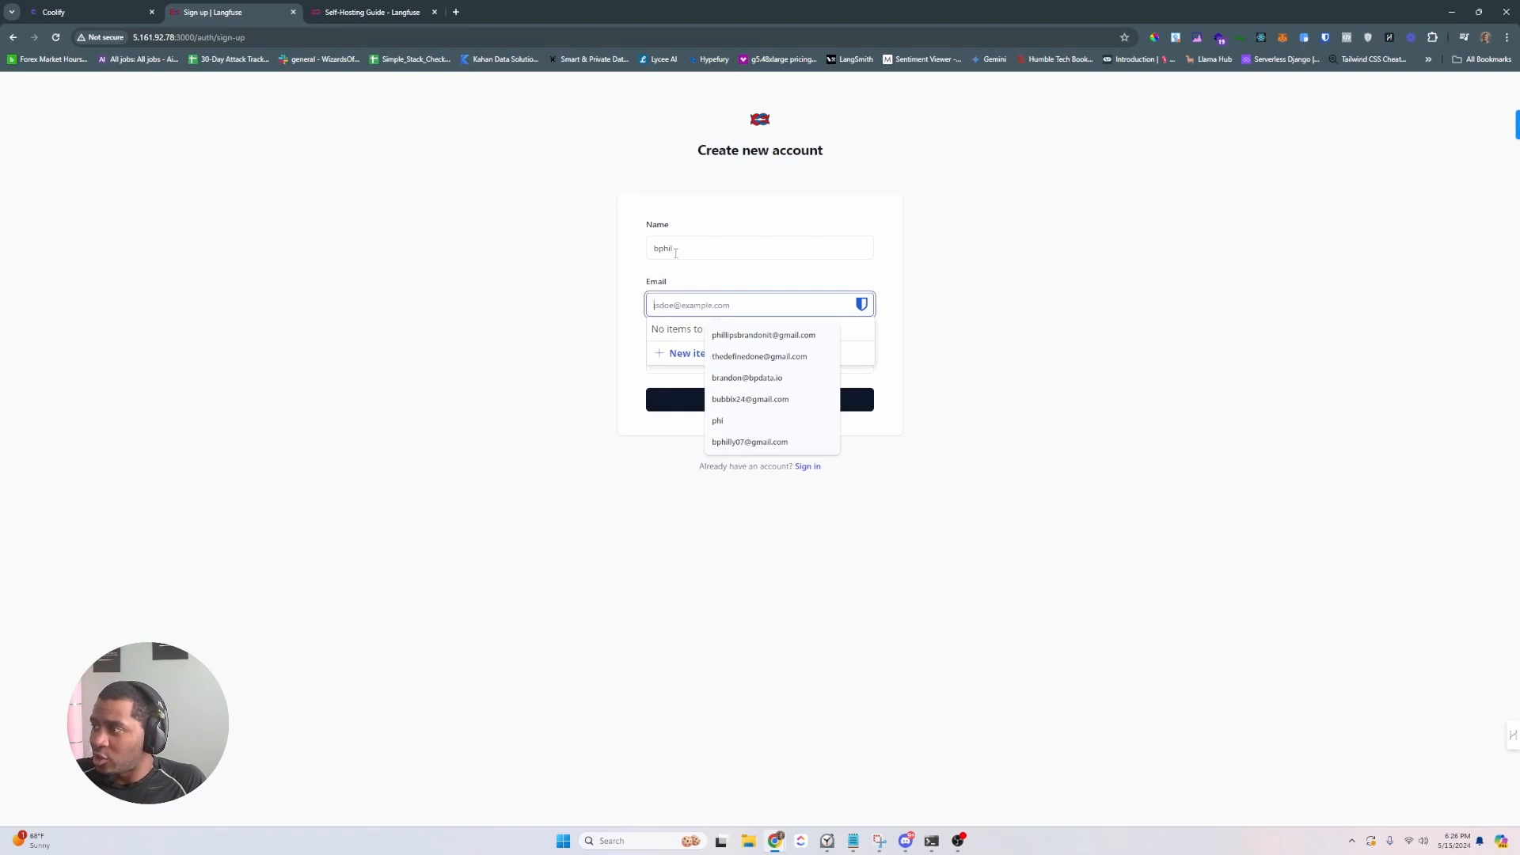
key("Down")
key("Return")
key("Tab")
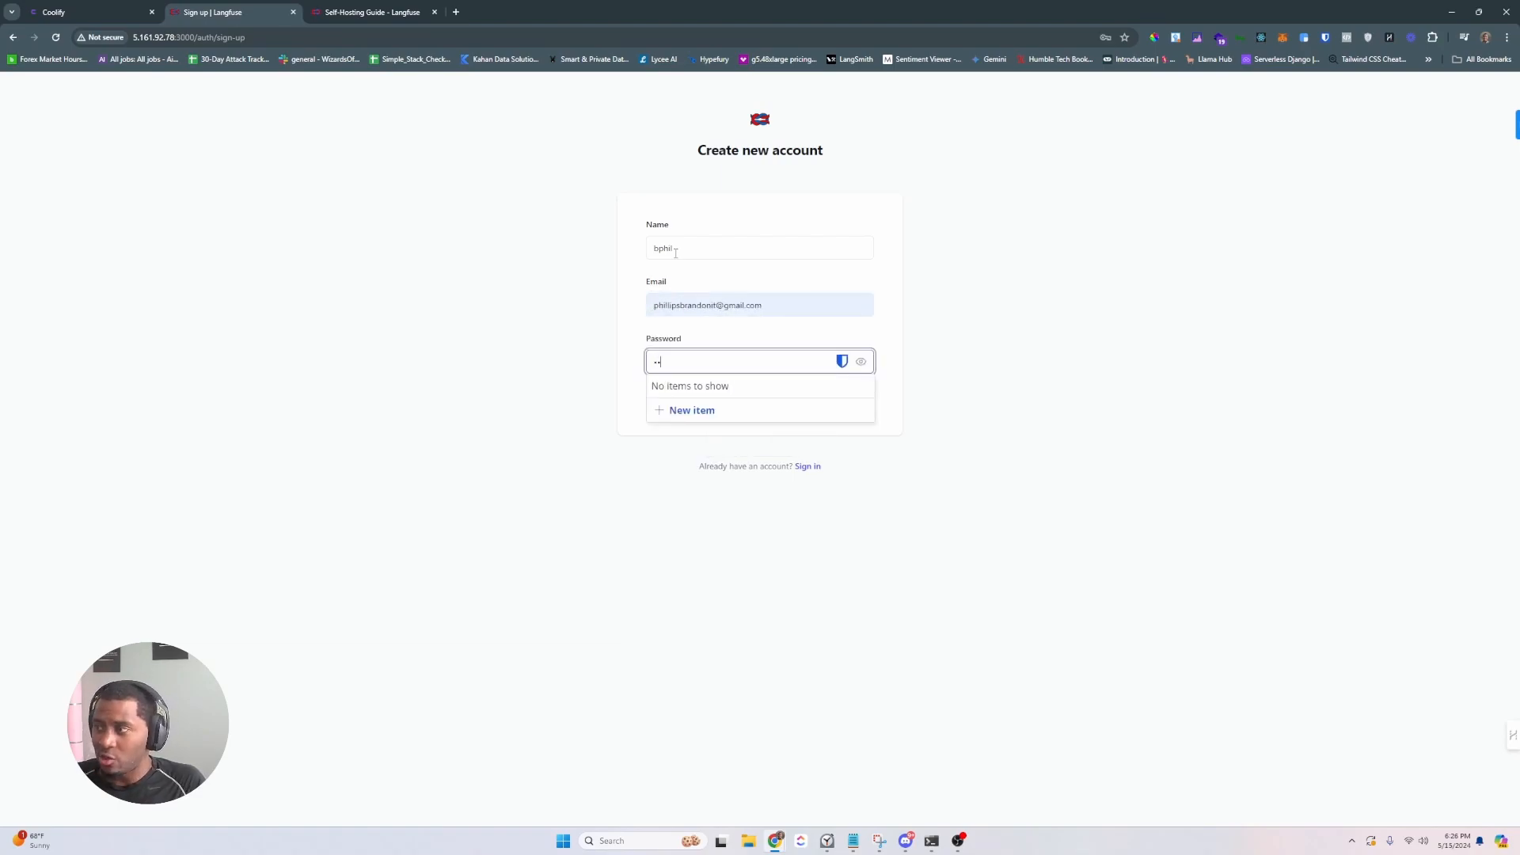
type("•")
key("ctrl+a")
type("•••••••")
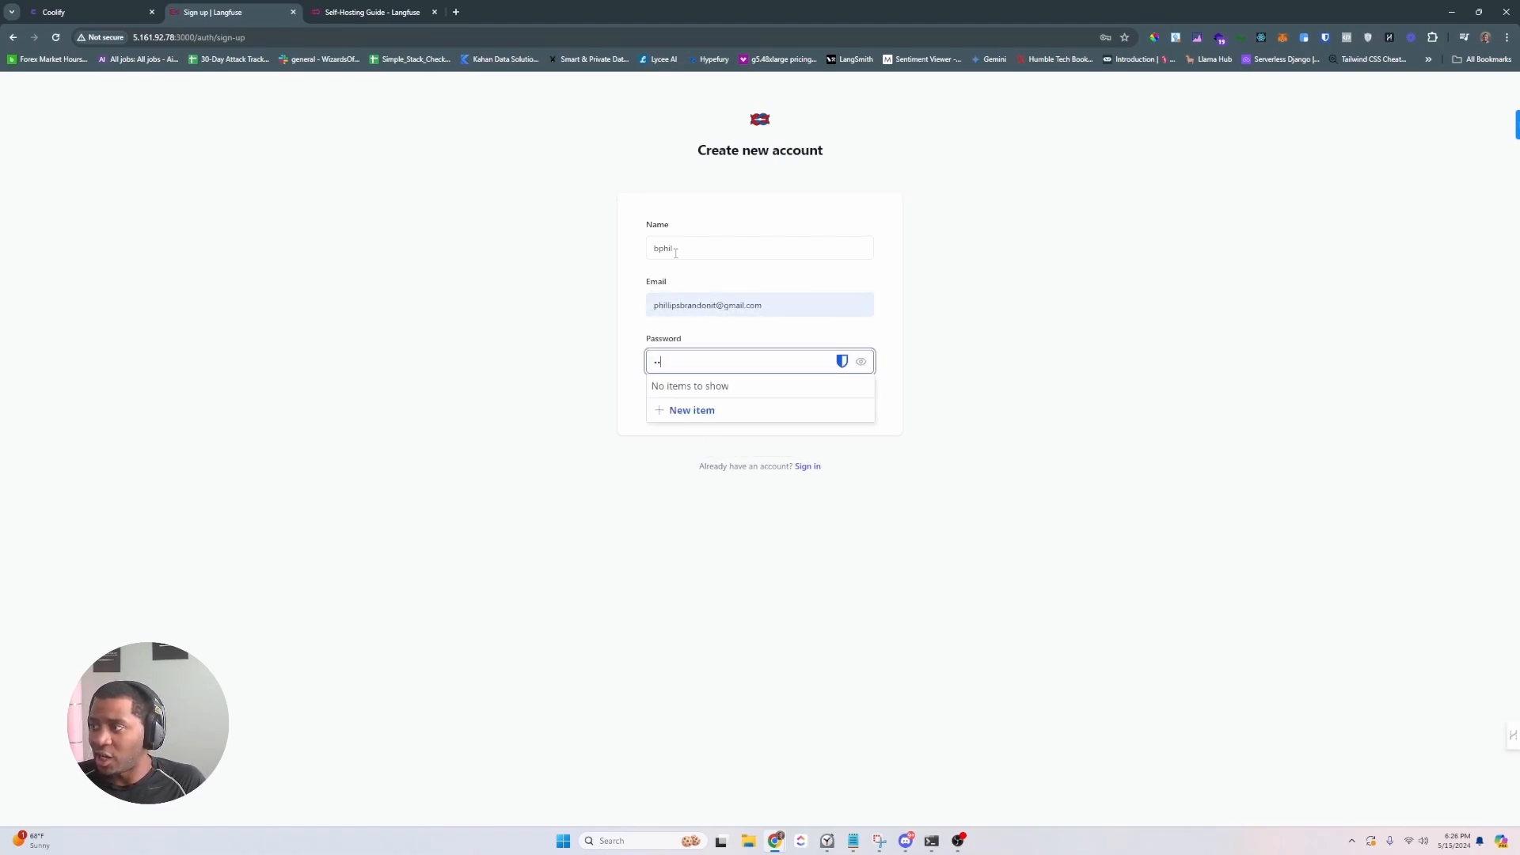
type("••••")
key("ctrl+a")
type("••••••••••••••••")
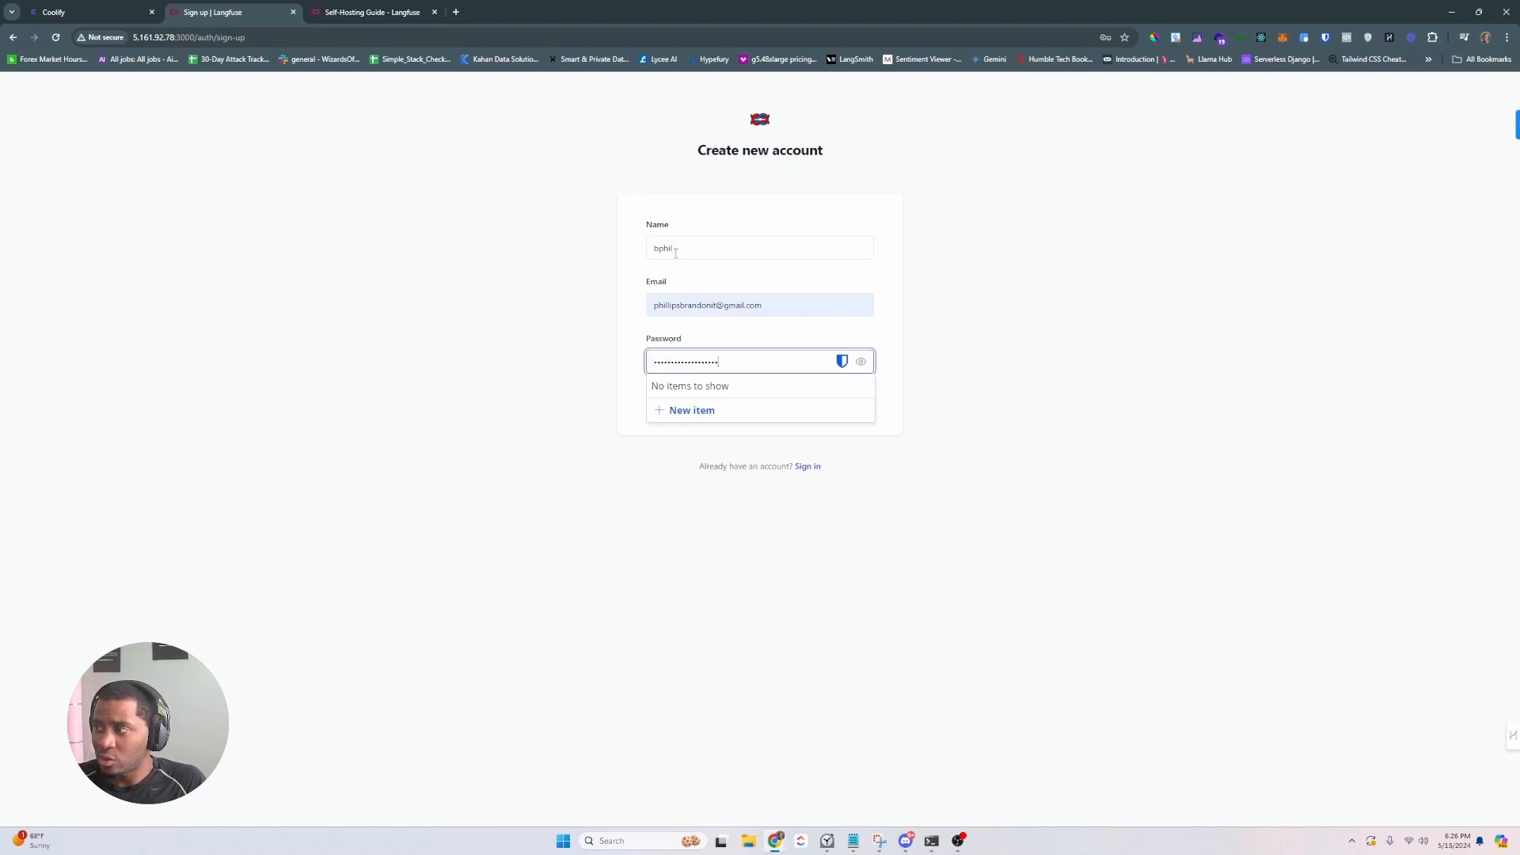
key("Return")
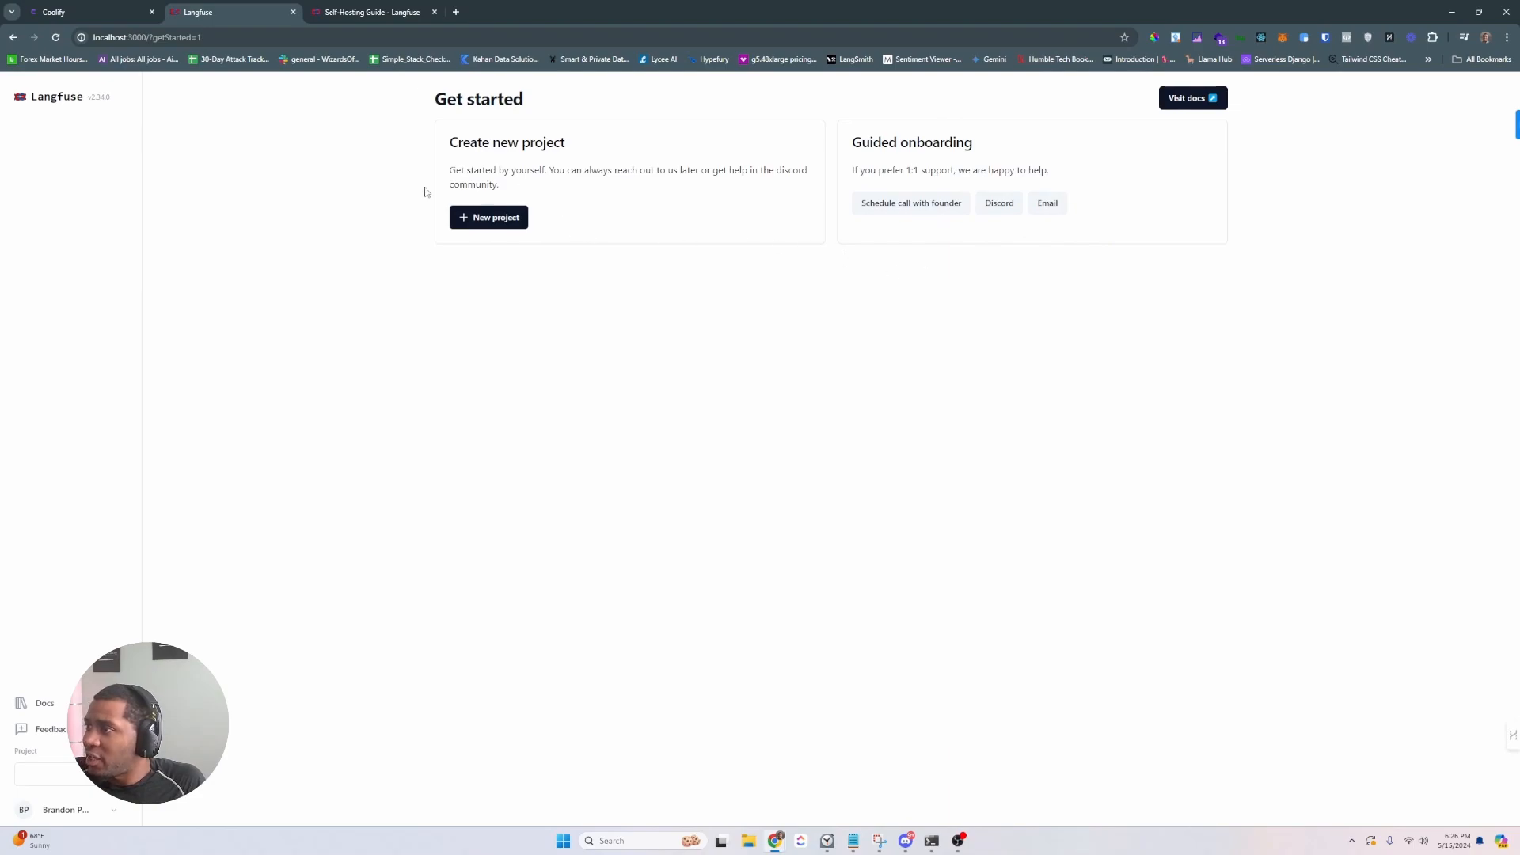
- Create project-x, generate its API keys and view the OpenAI snippet, then return to Coolify
left_click(510, 218)
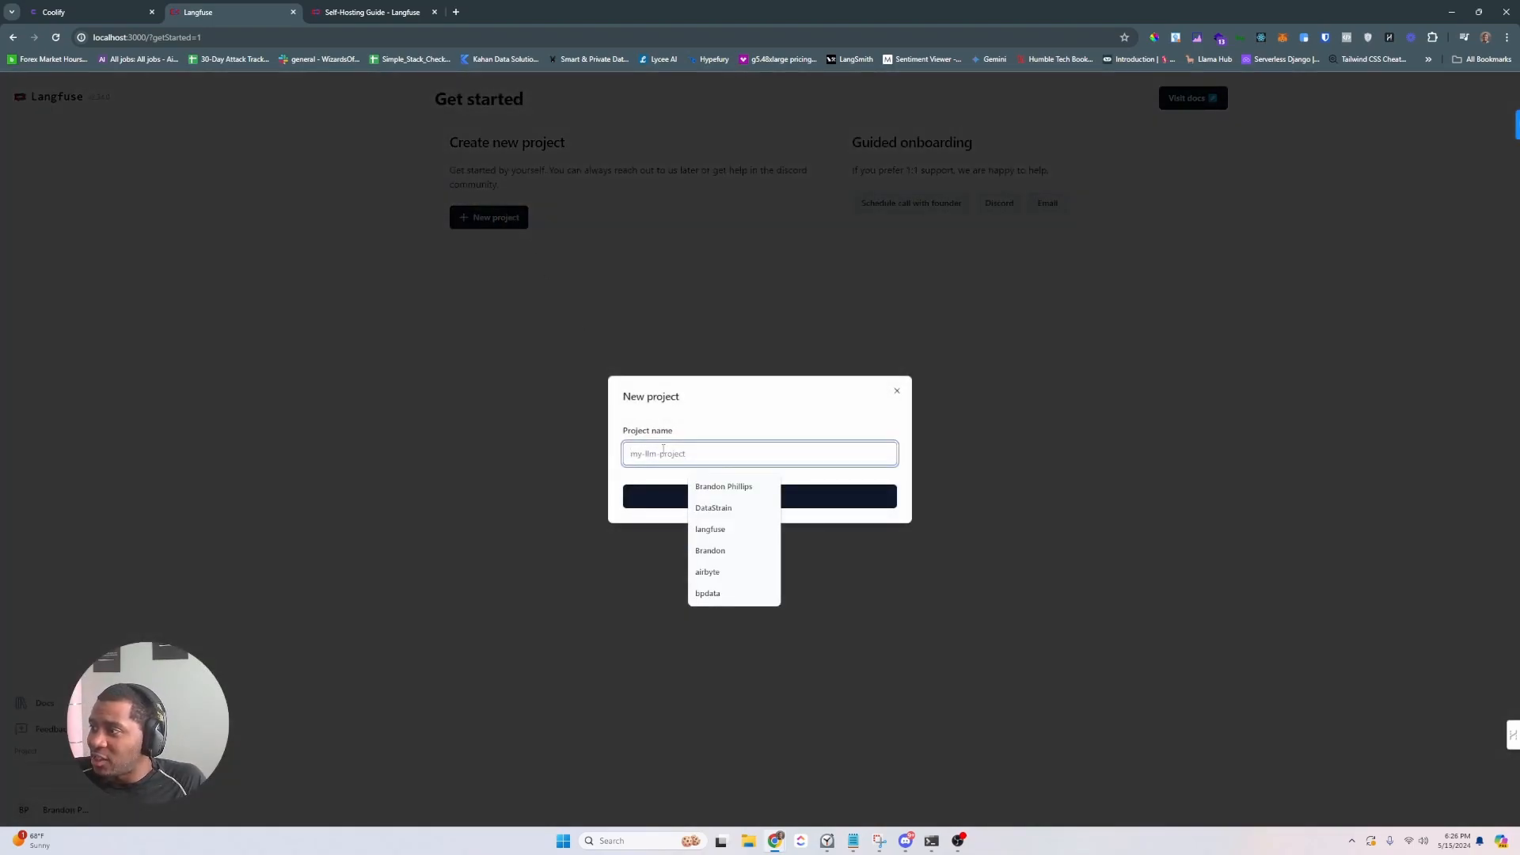
type("p")
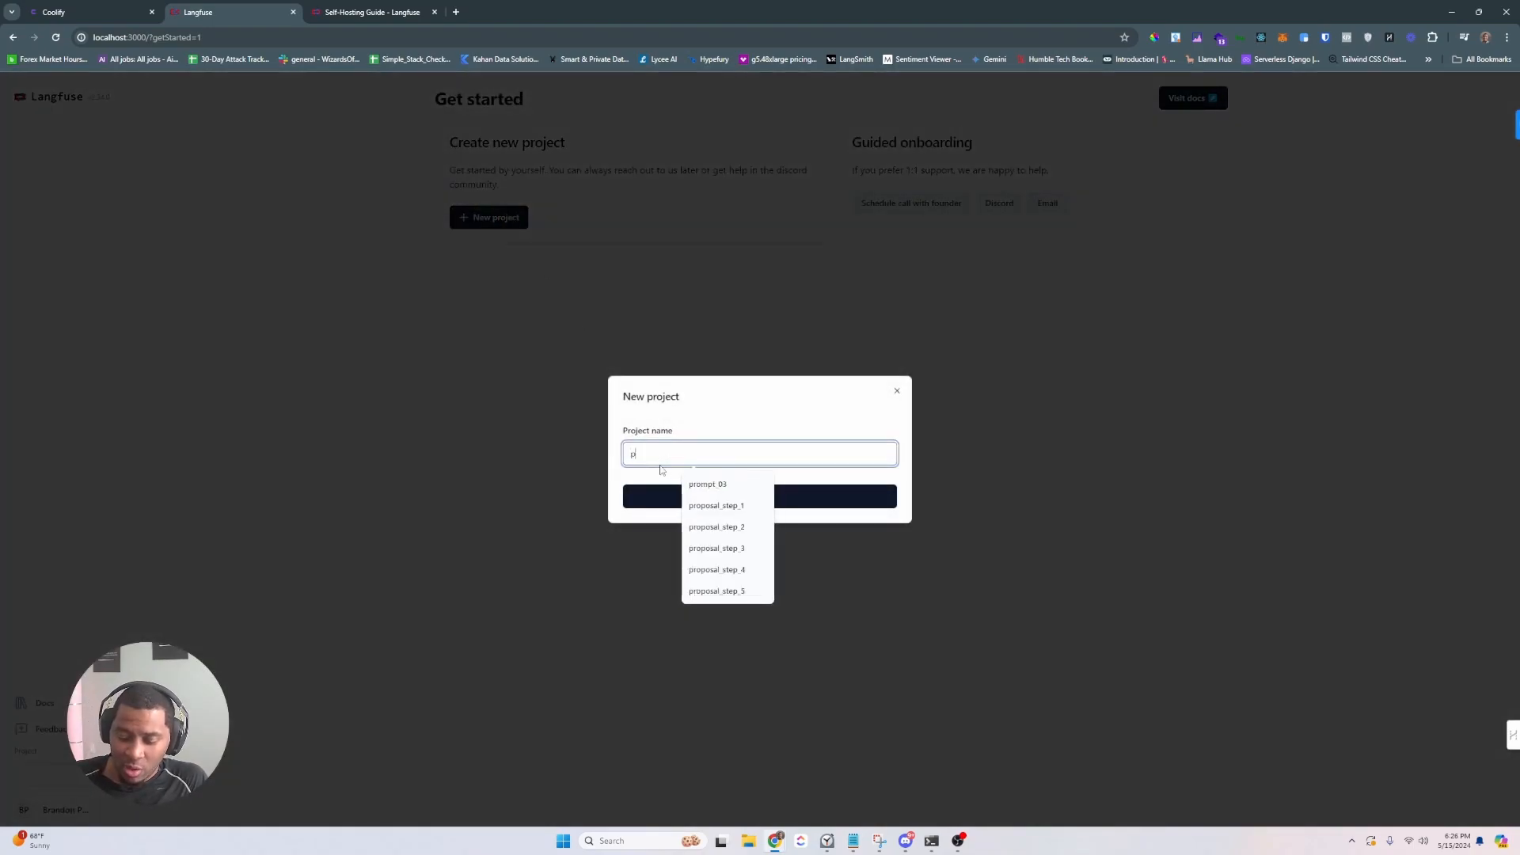
type("roject-")
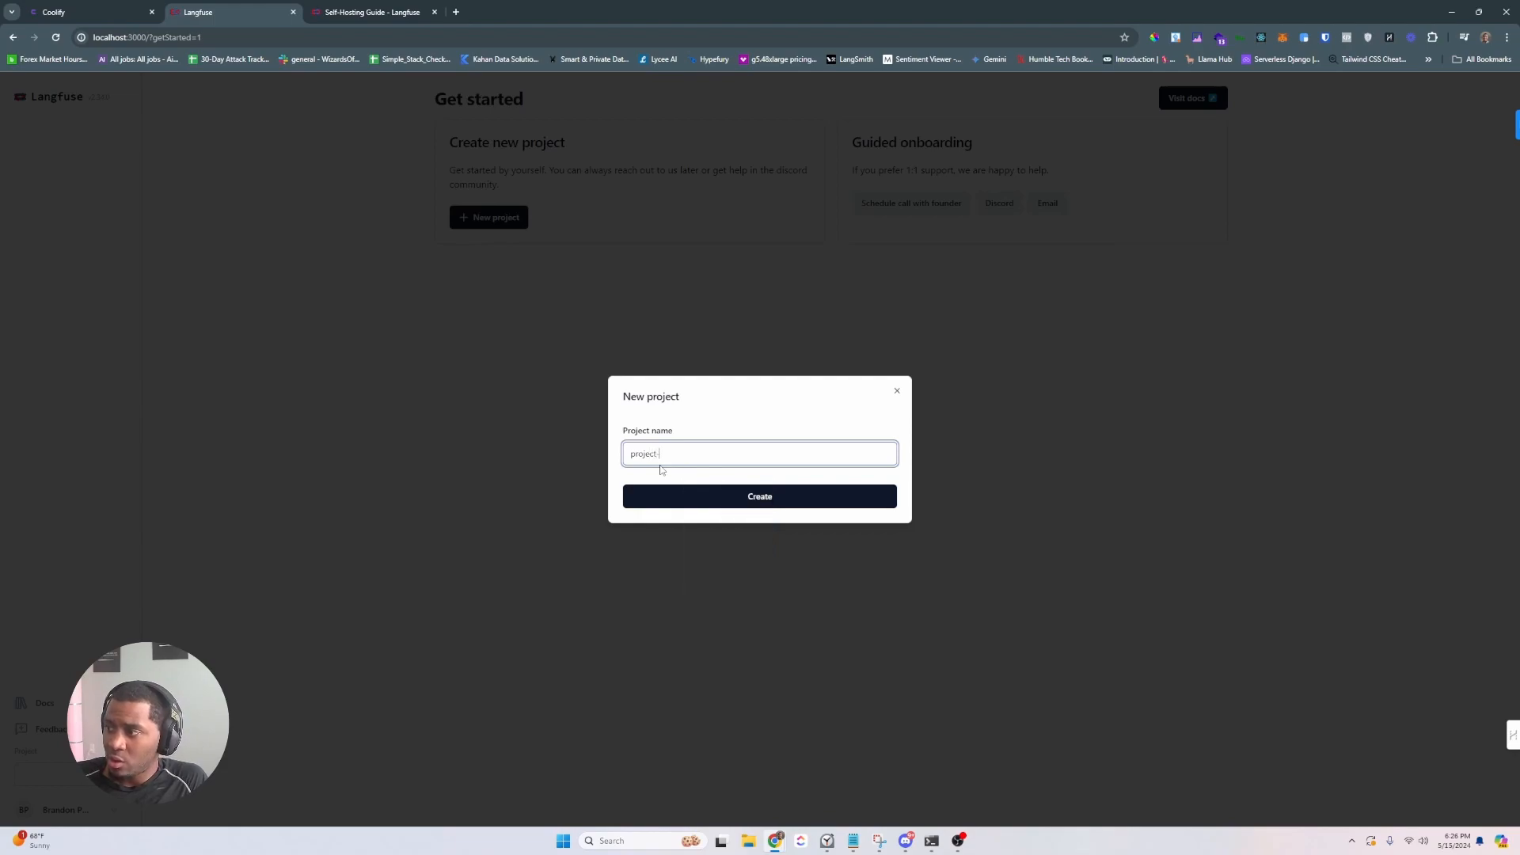
type("x")
key("Return")
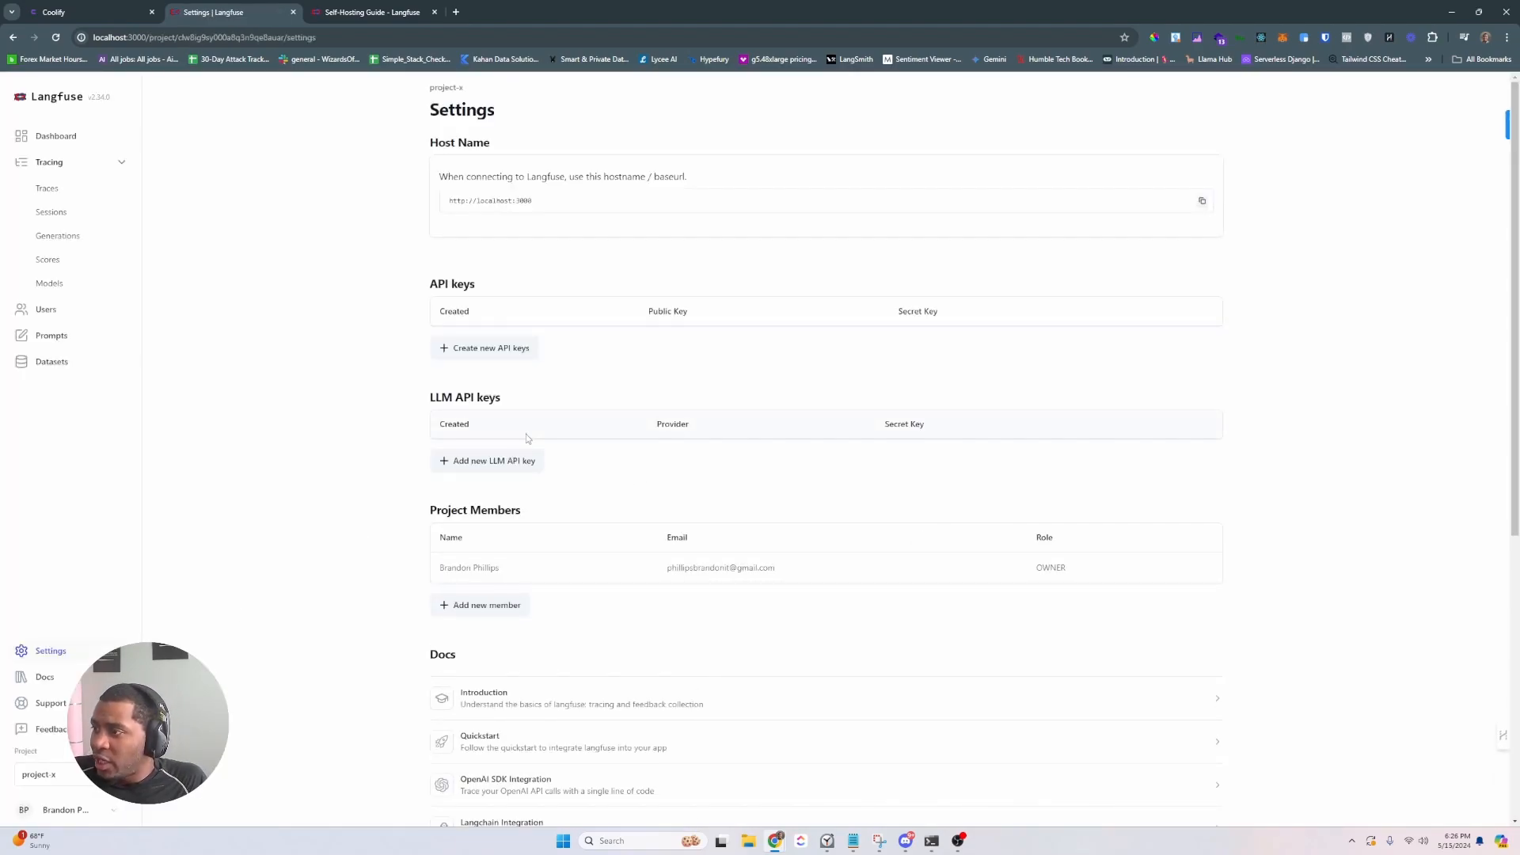
left_click(499, 348)
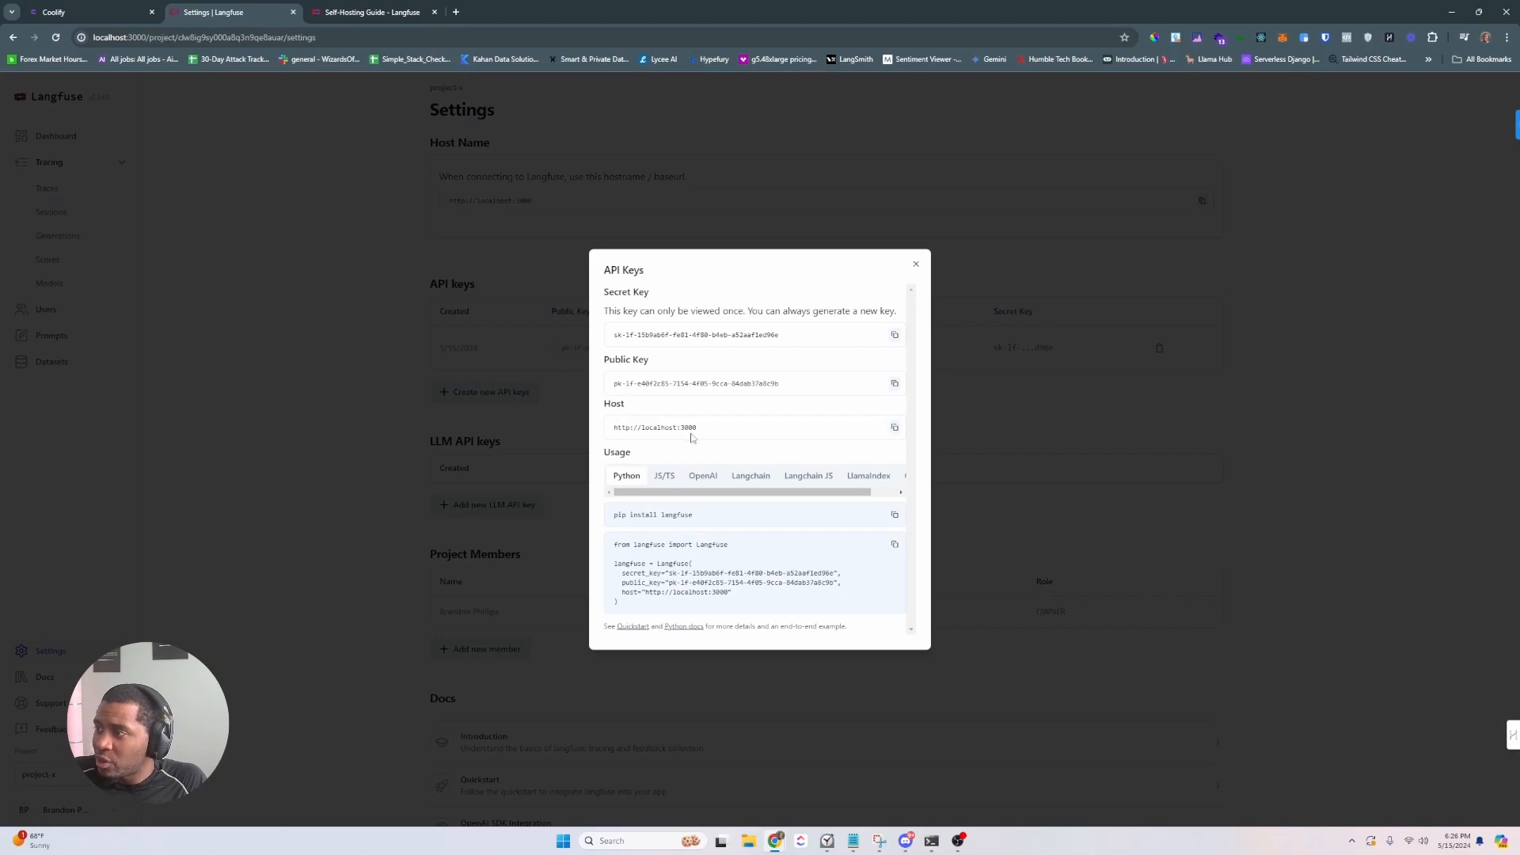
left_click(718, 479)
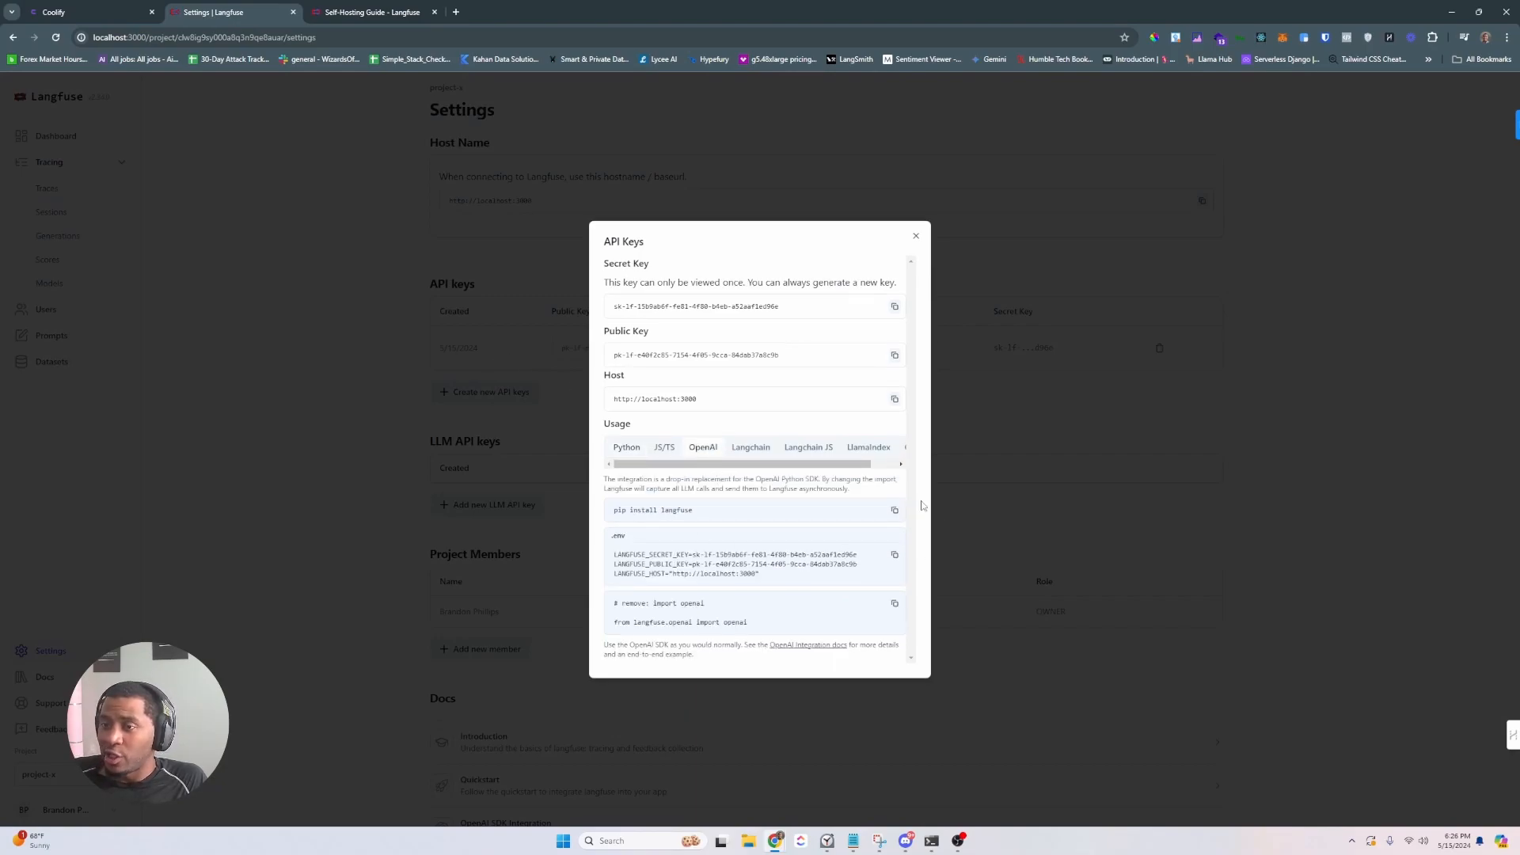
key("ctrl+a")
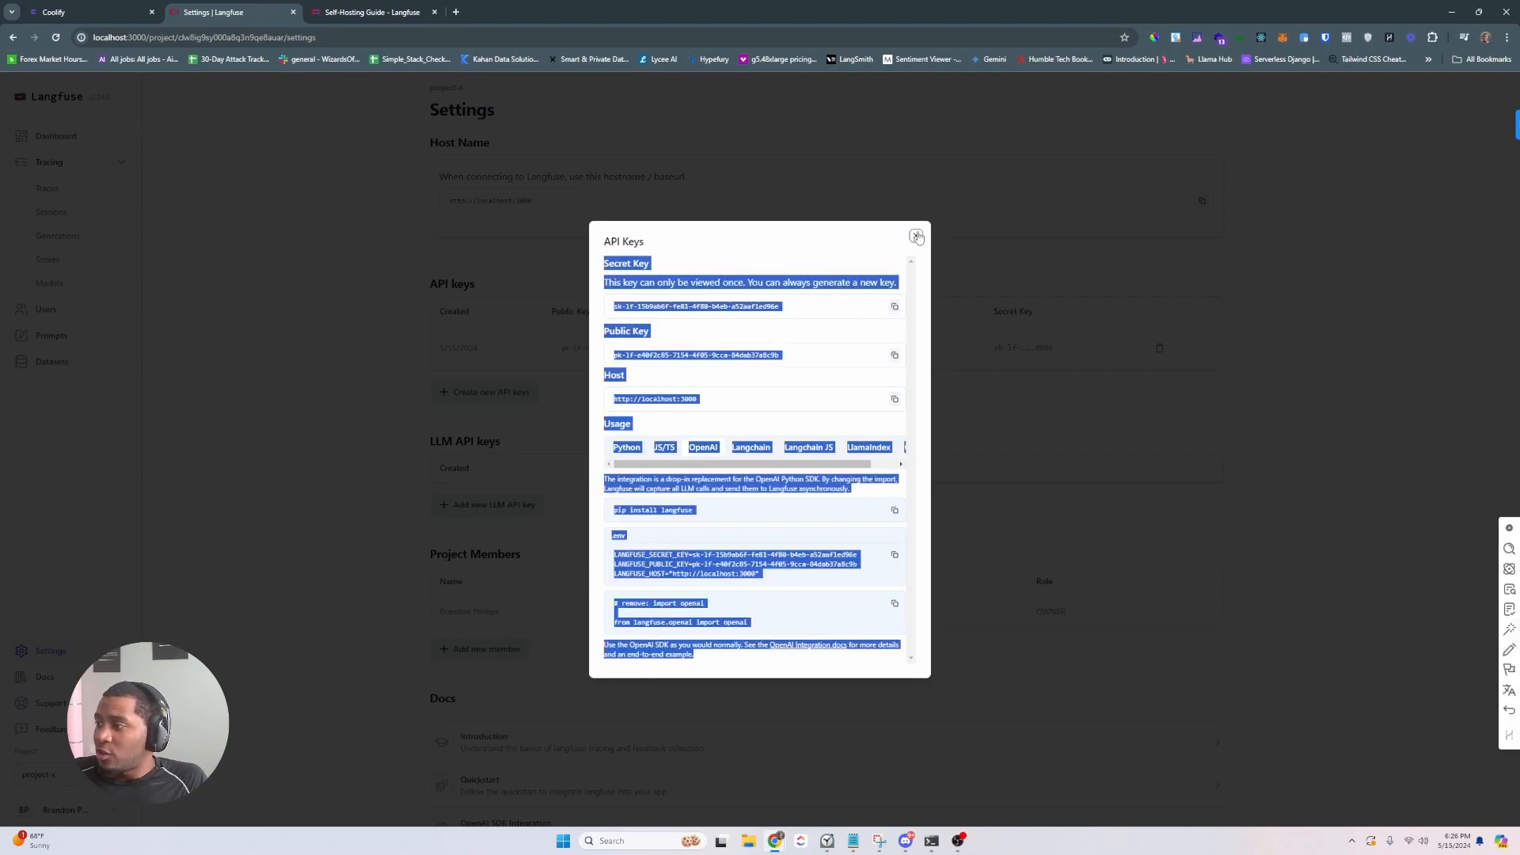
left_click(916, 236)
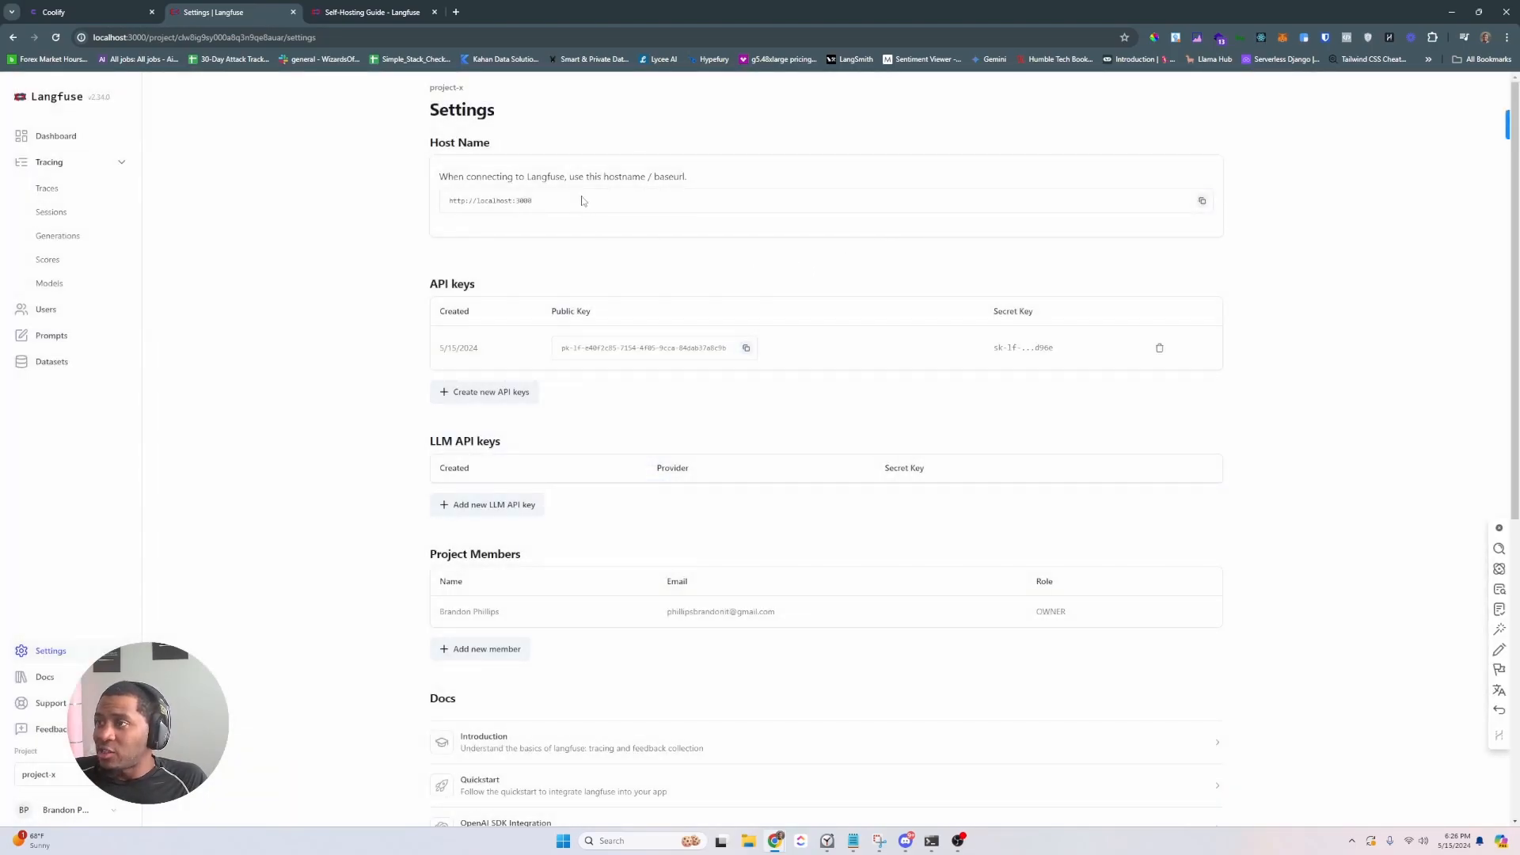
left_click(160, 38)
left_click(136, 37)
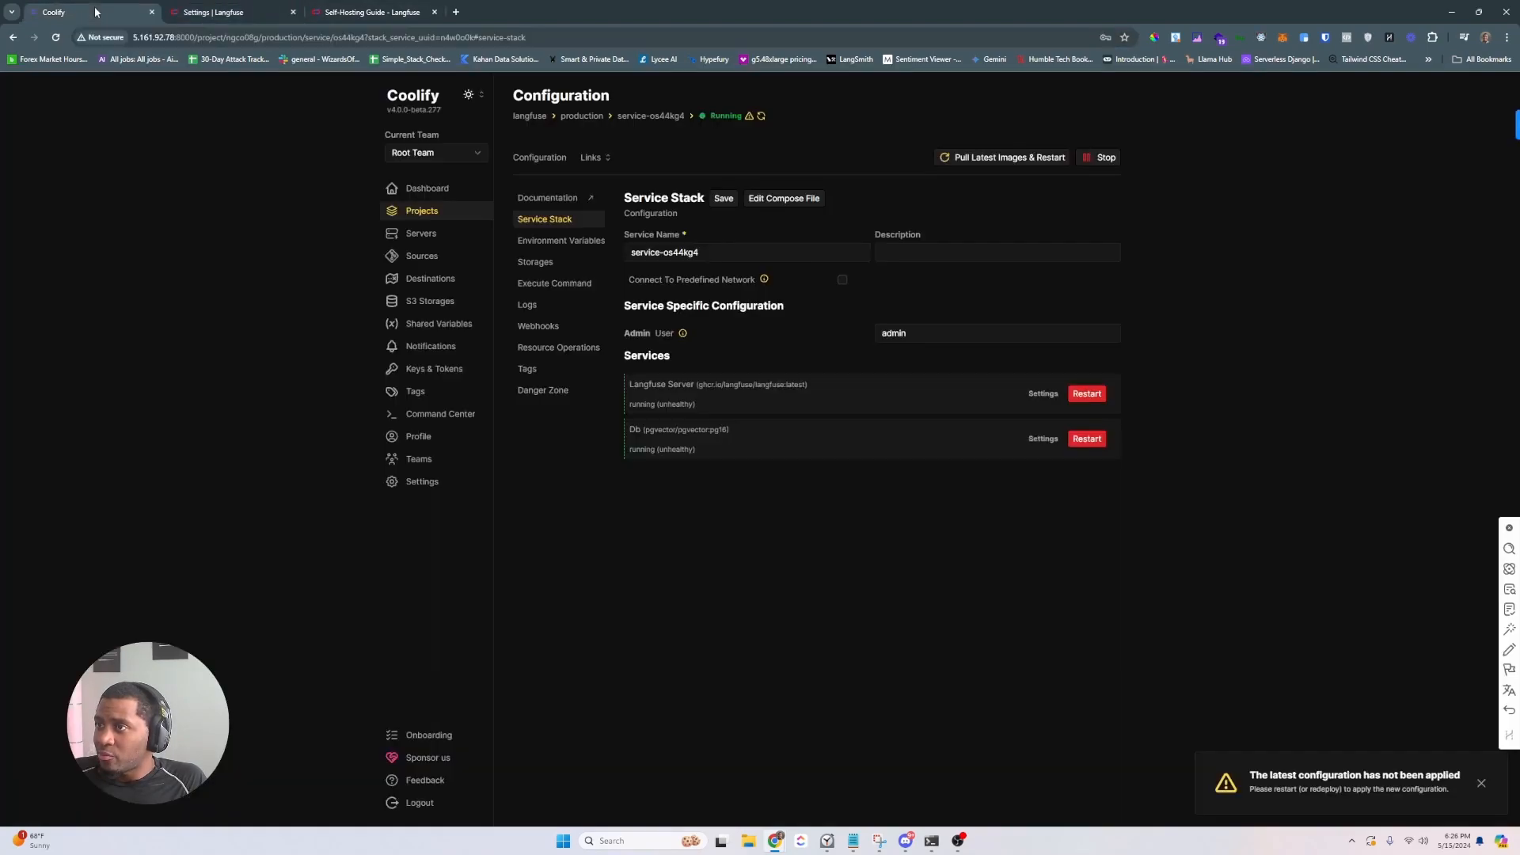
left_click(119, 12)
- Swap localhost for the copied server IP so Langfuse loads at 5.161.92.78:3000
left_click_drag(174, 37, 64, 38)
left_click(201, 10)
type("5.161.92.78/")
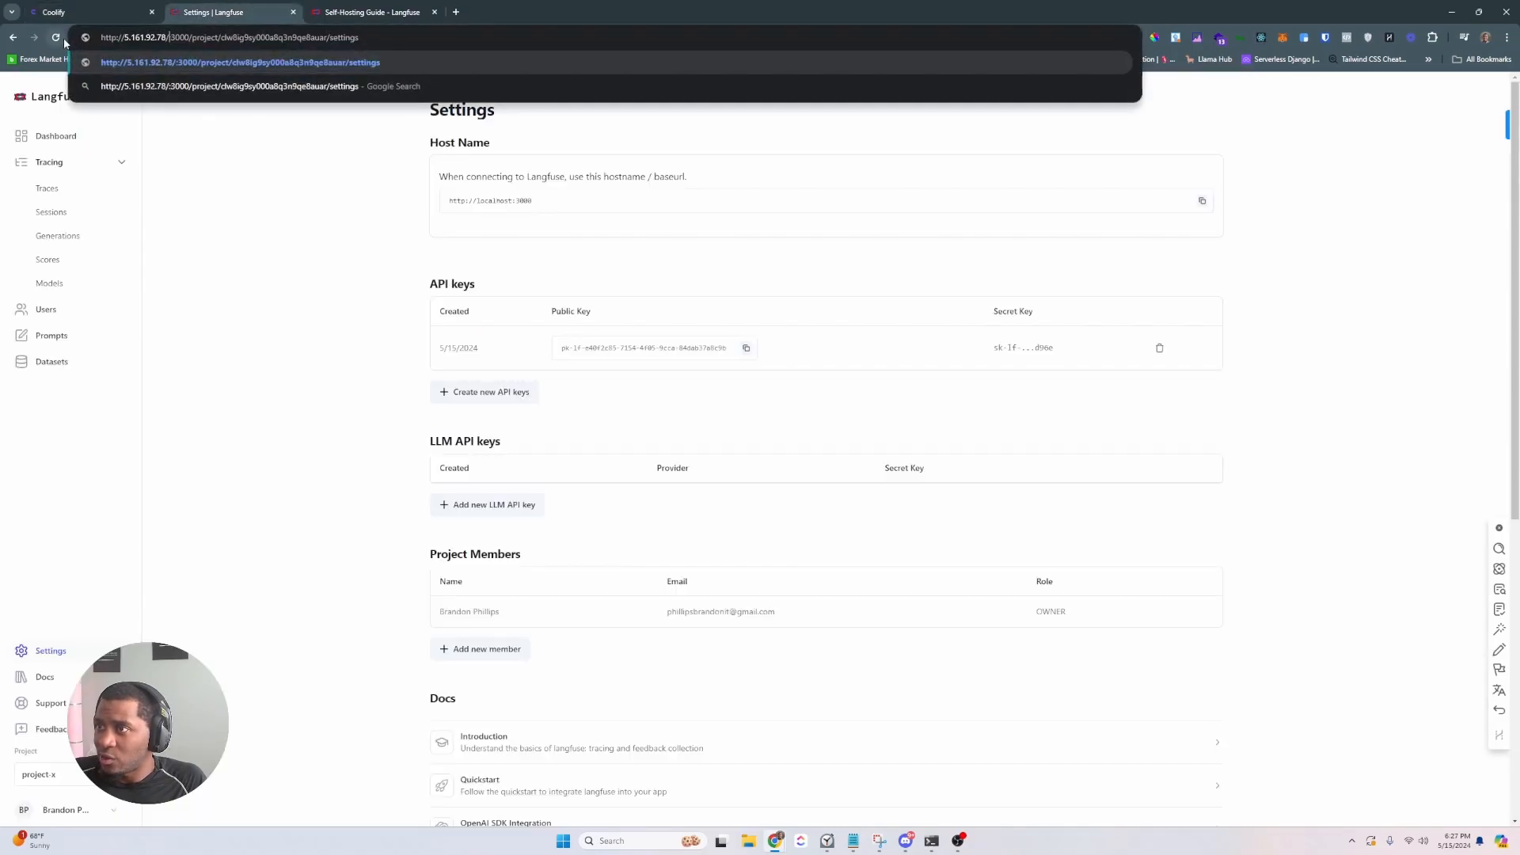
key("Return")
left_click_drag(328, 37, 168, 37)
key("BackSpace")
key("BackSpace")
key("BackSpace")
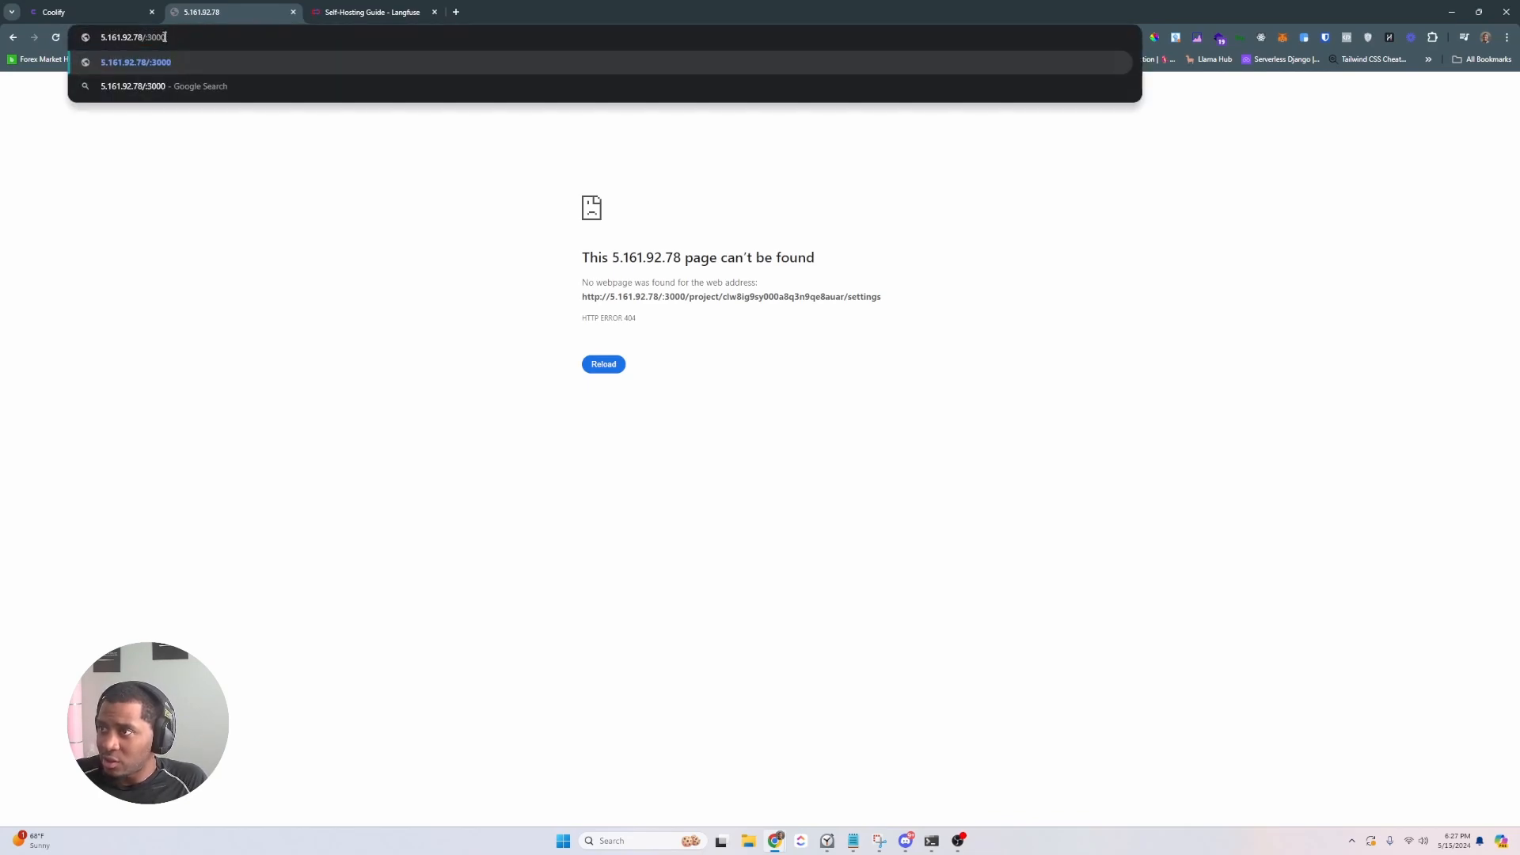
key("Return")
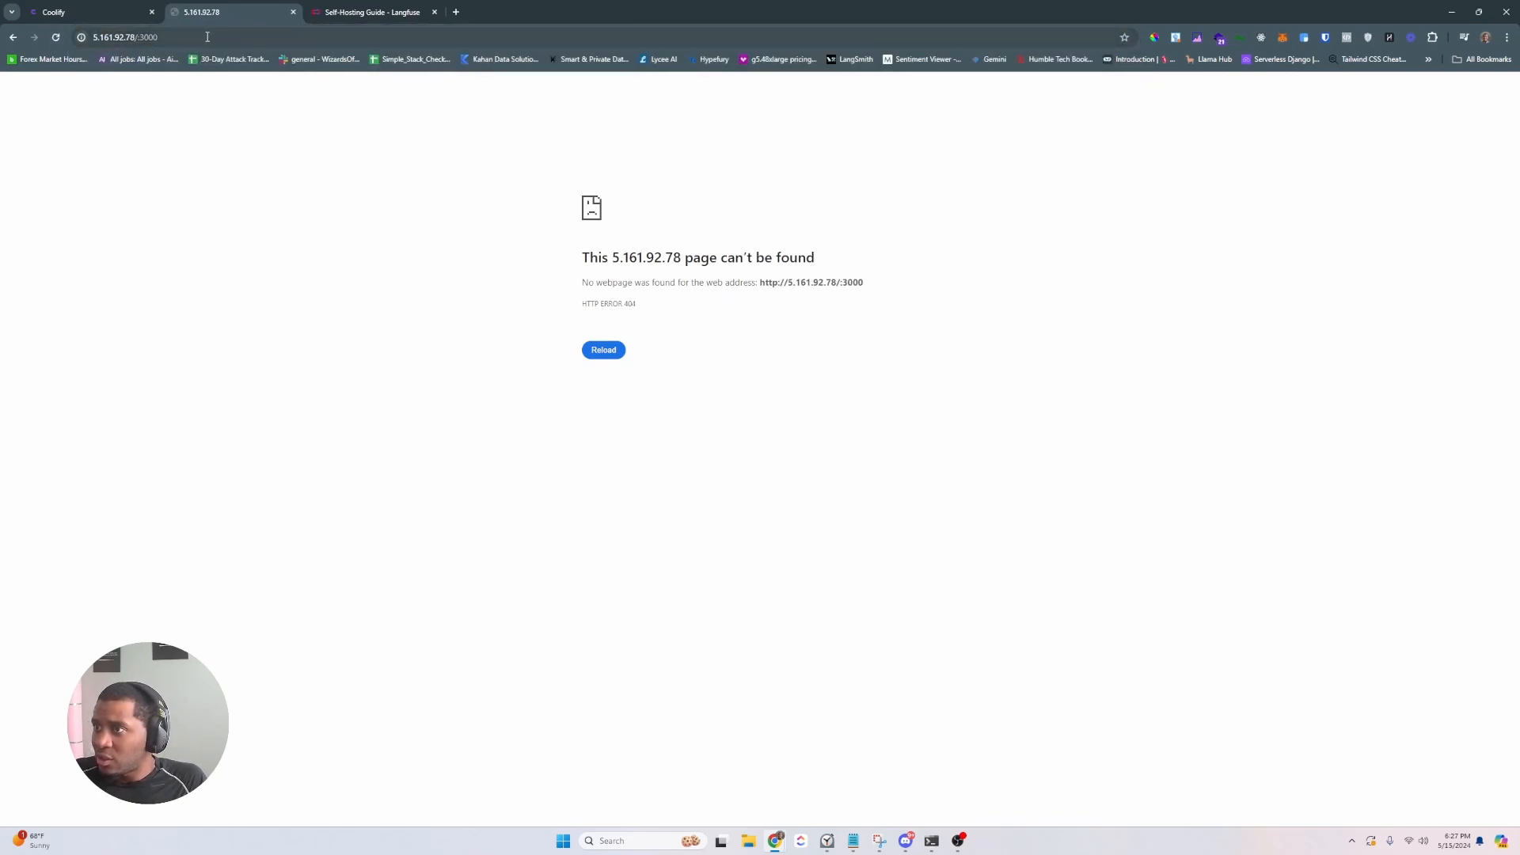
left_click(146, 41)
left_click(137, 40)
triple_click(144, 40)
left_click(144, 39)
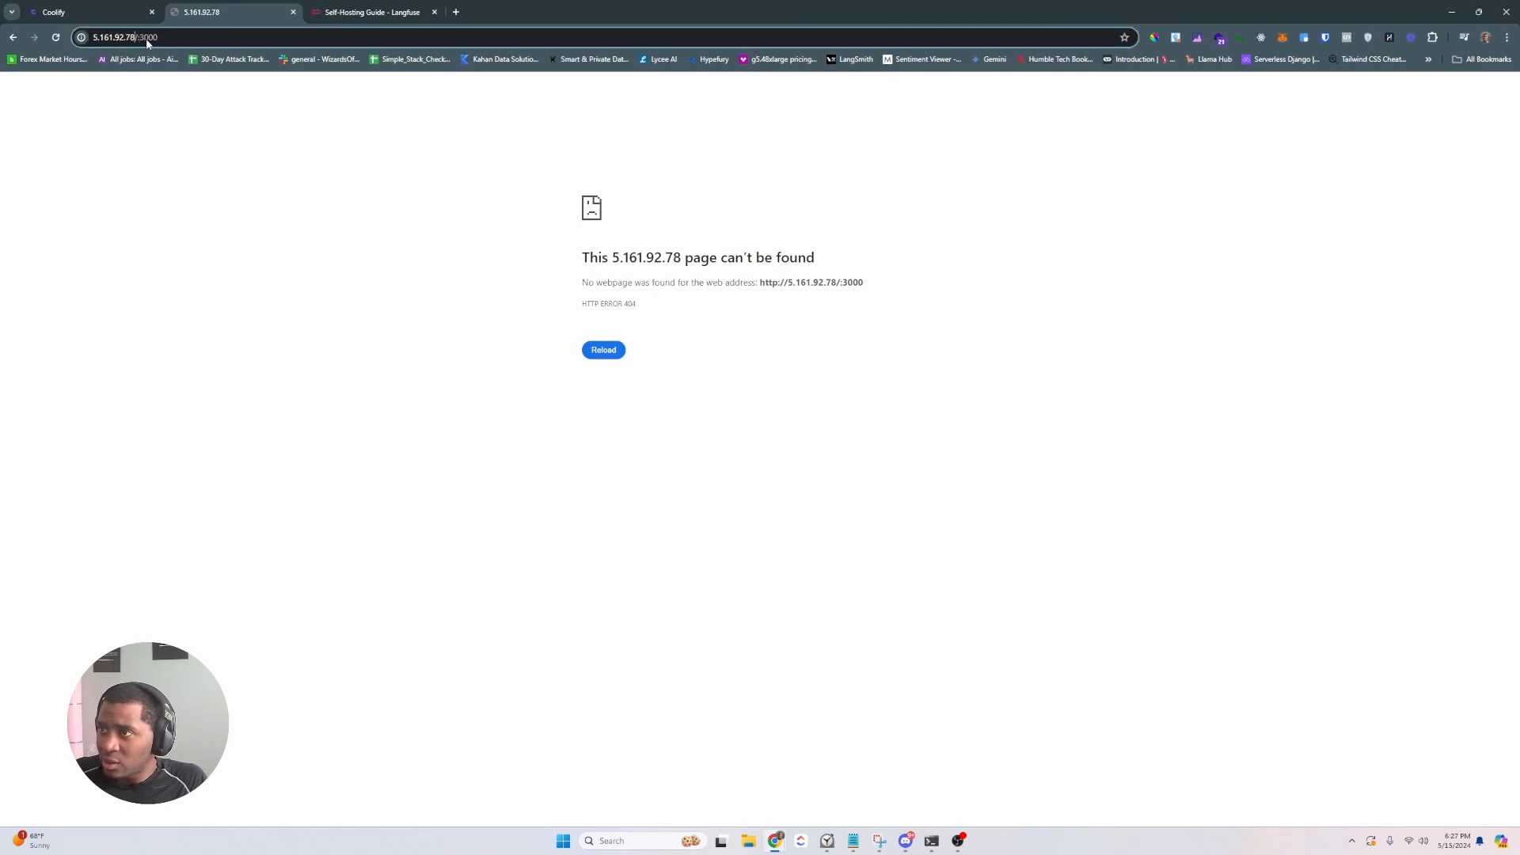
key("Delete")
key("Return")
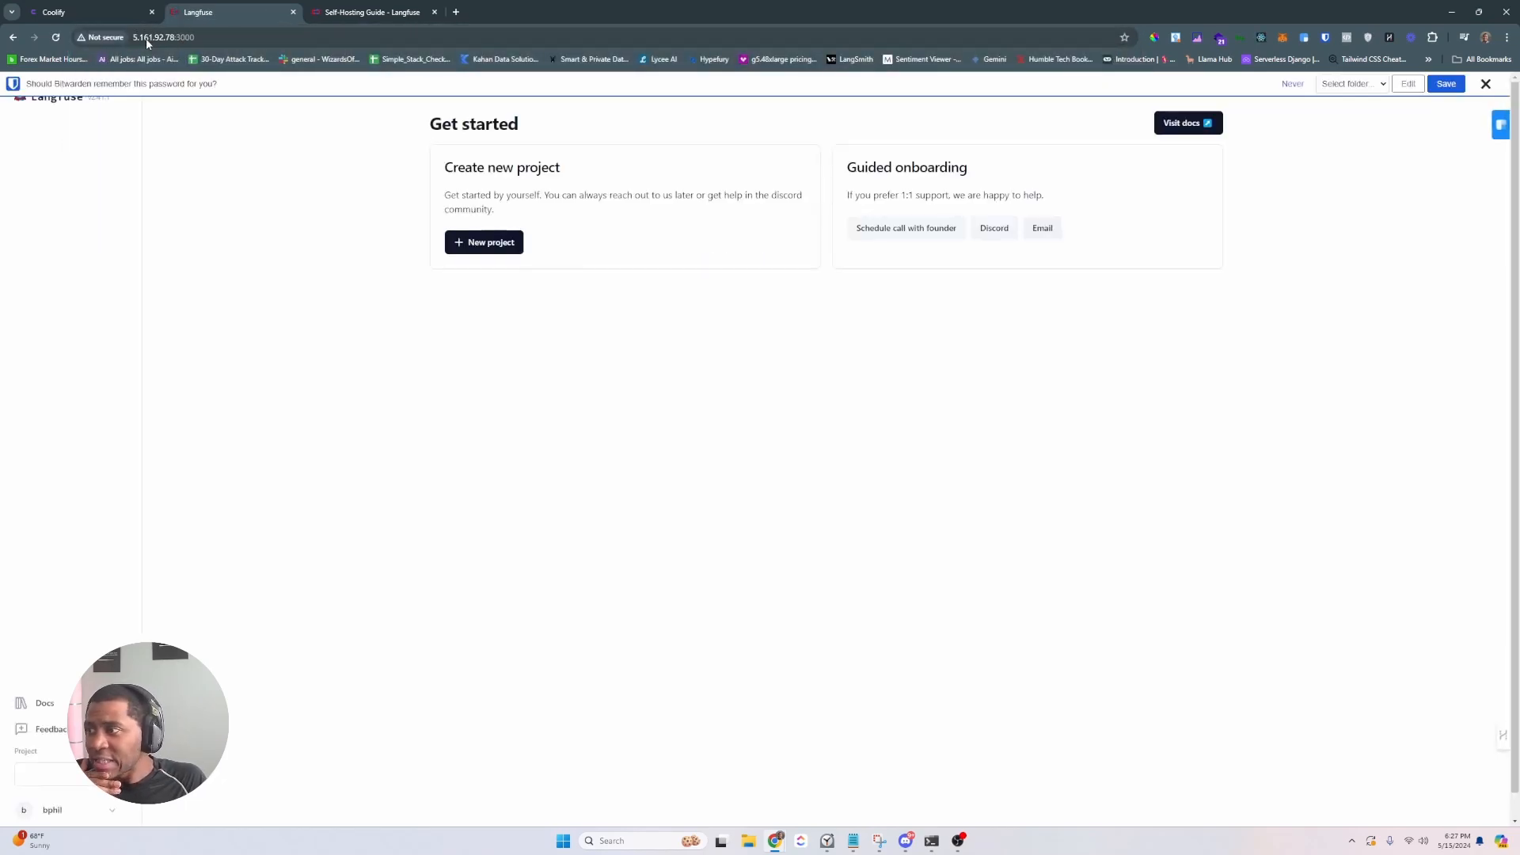
- Create project-x and generate its API keys from settings, showing the OpenAI snippet
left_click(490, 242)
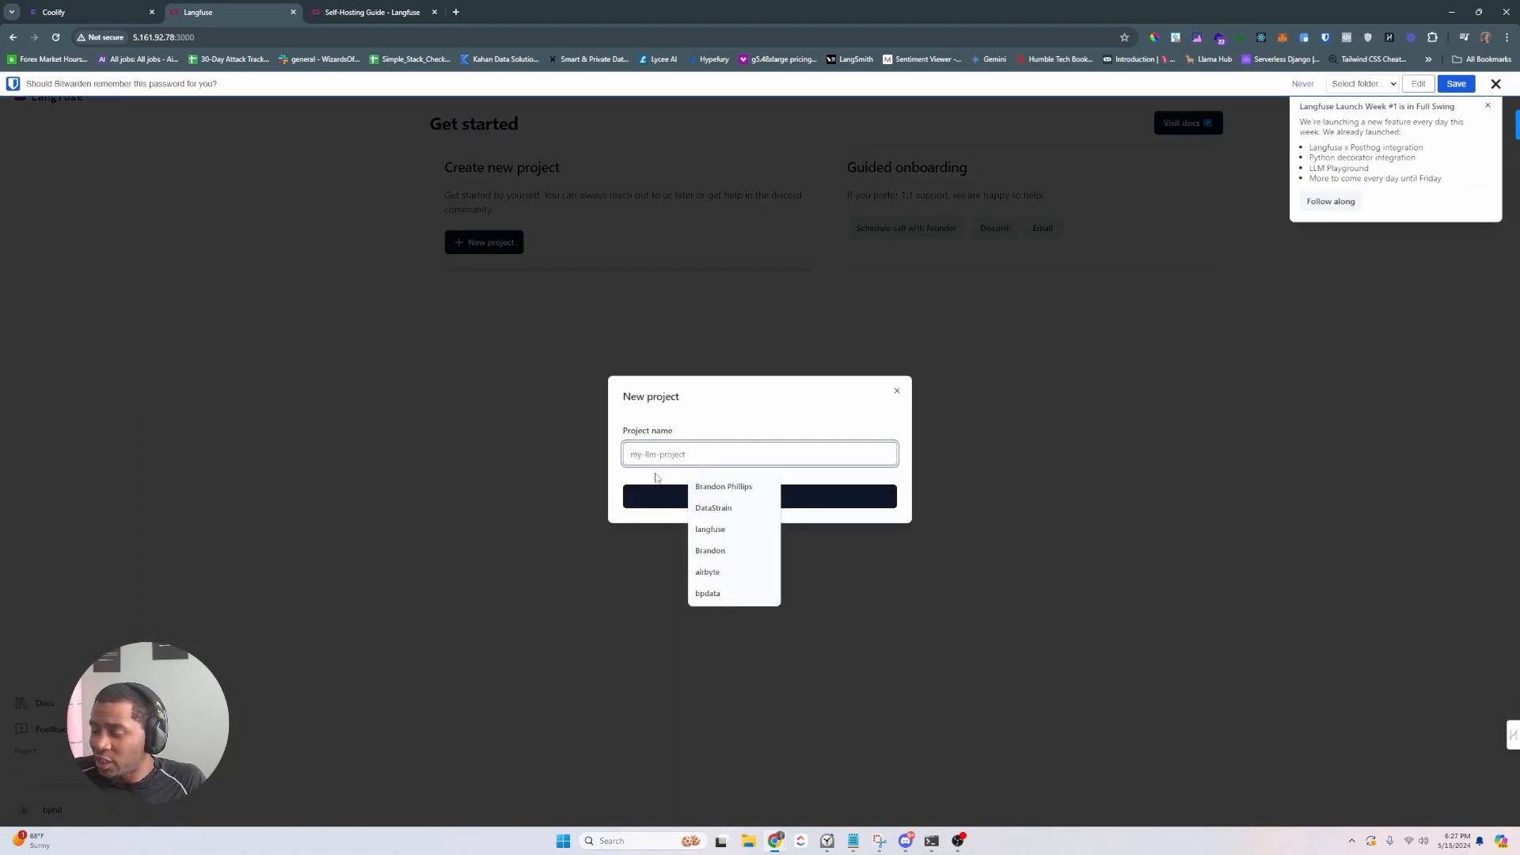
type("project-x")
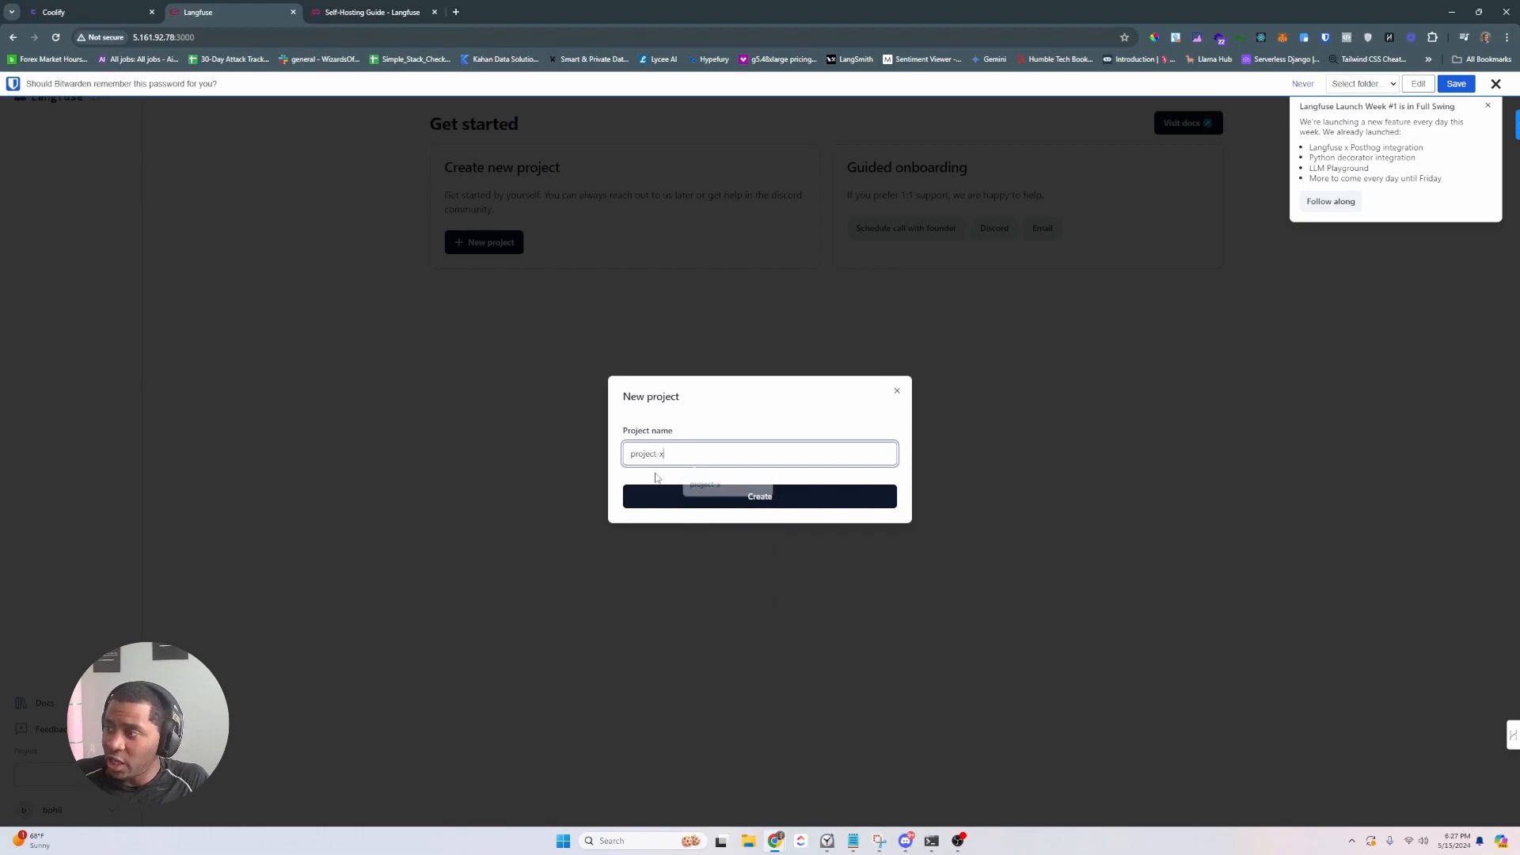
key("Return")
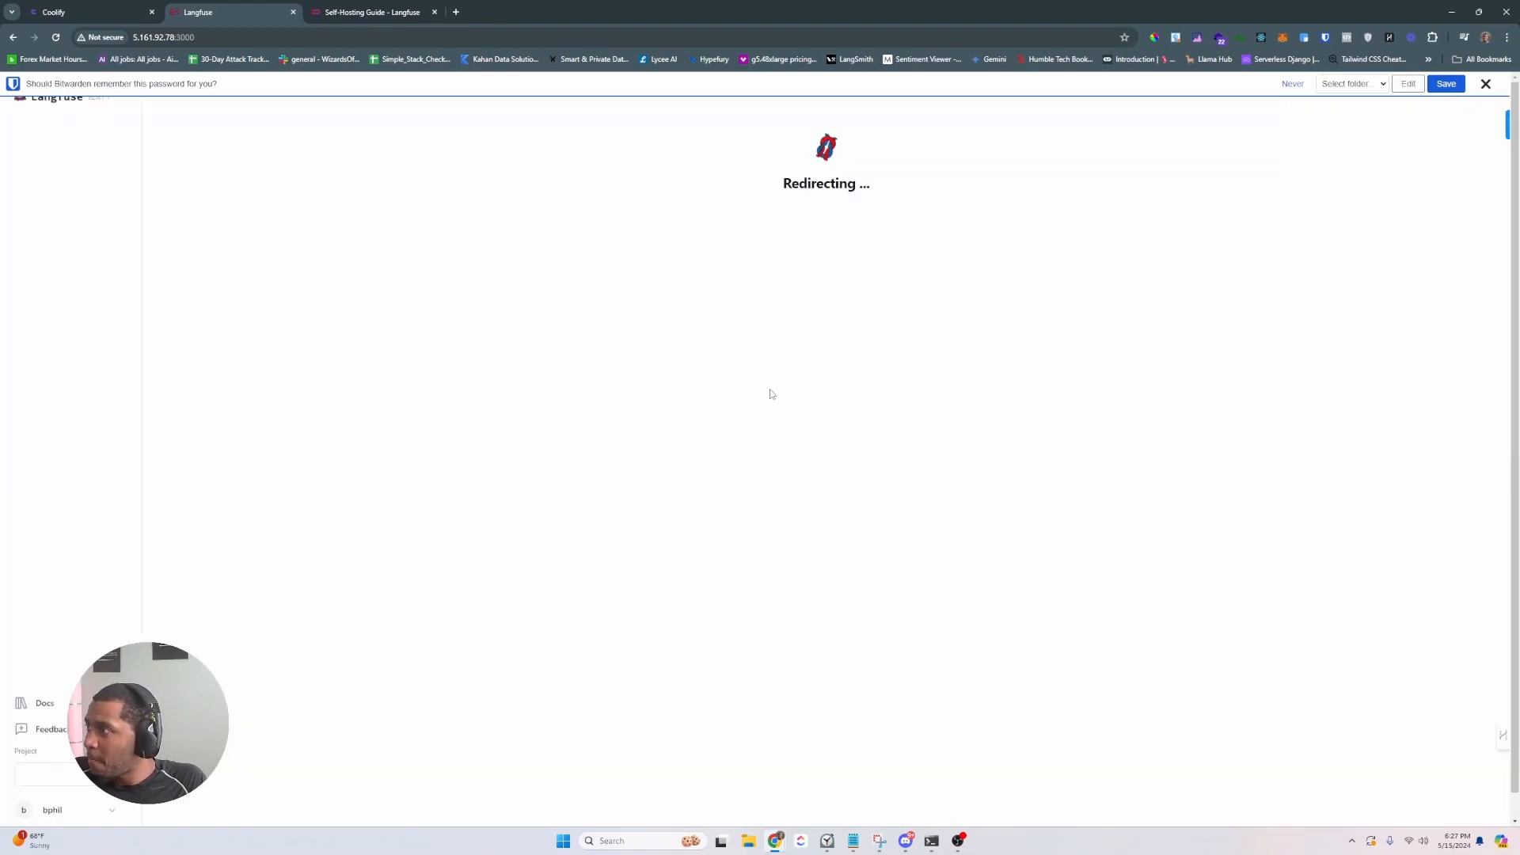
left_click(1488, 87)
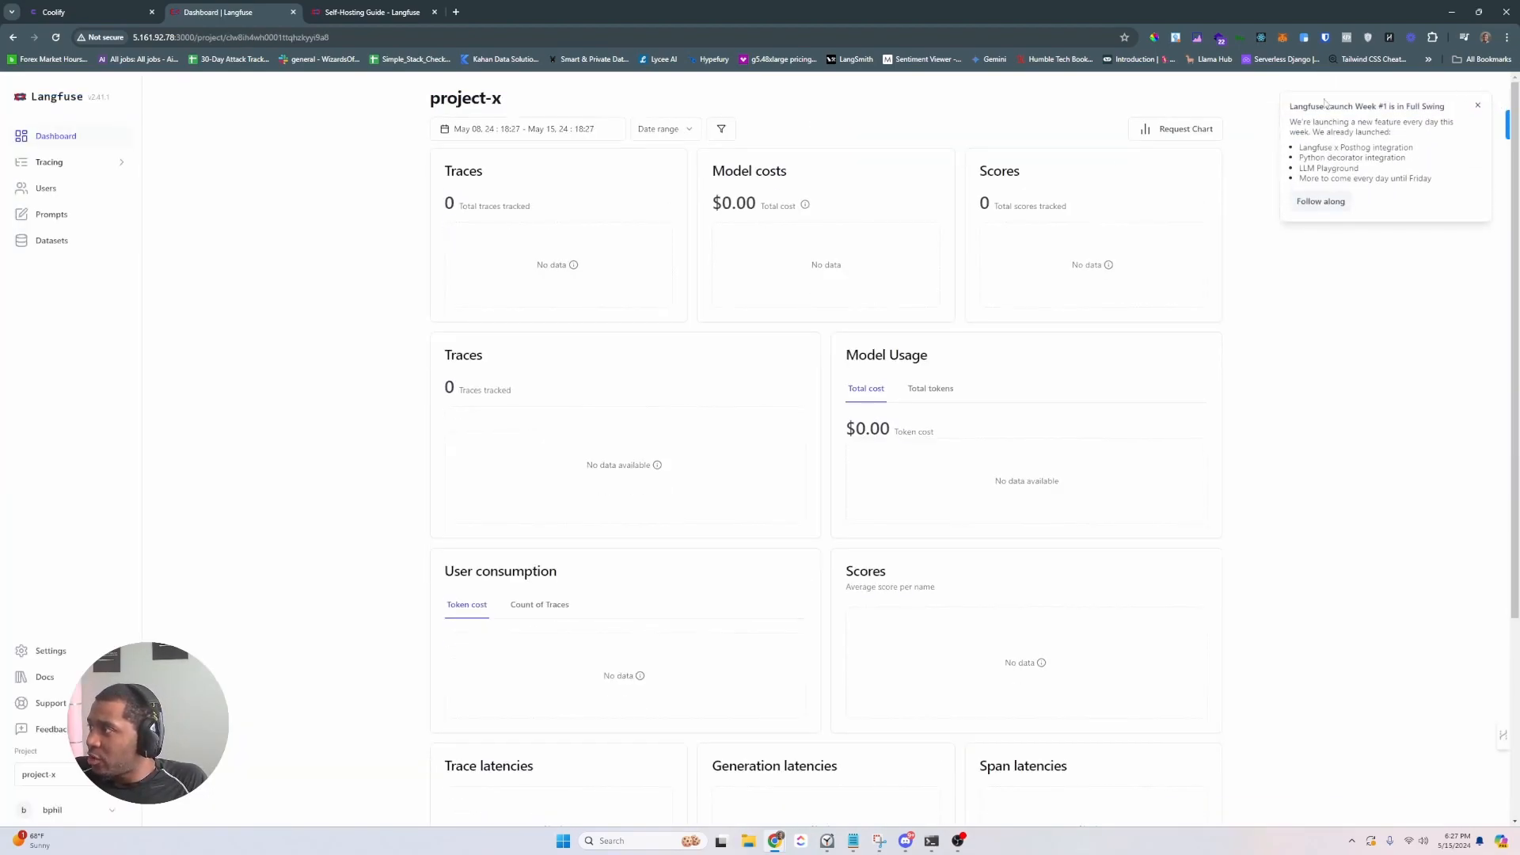
left_click(53, 652)
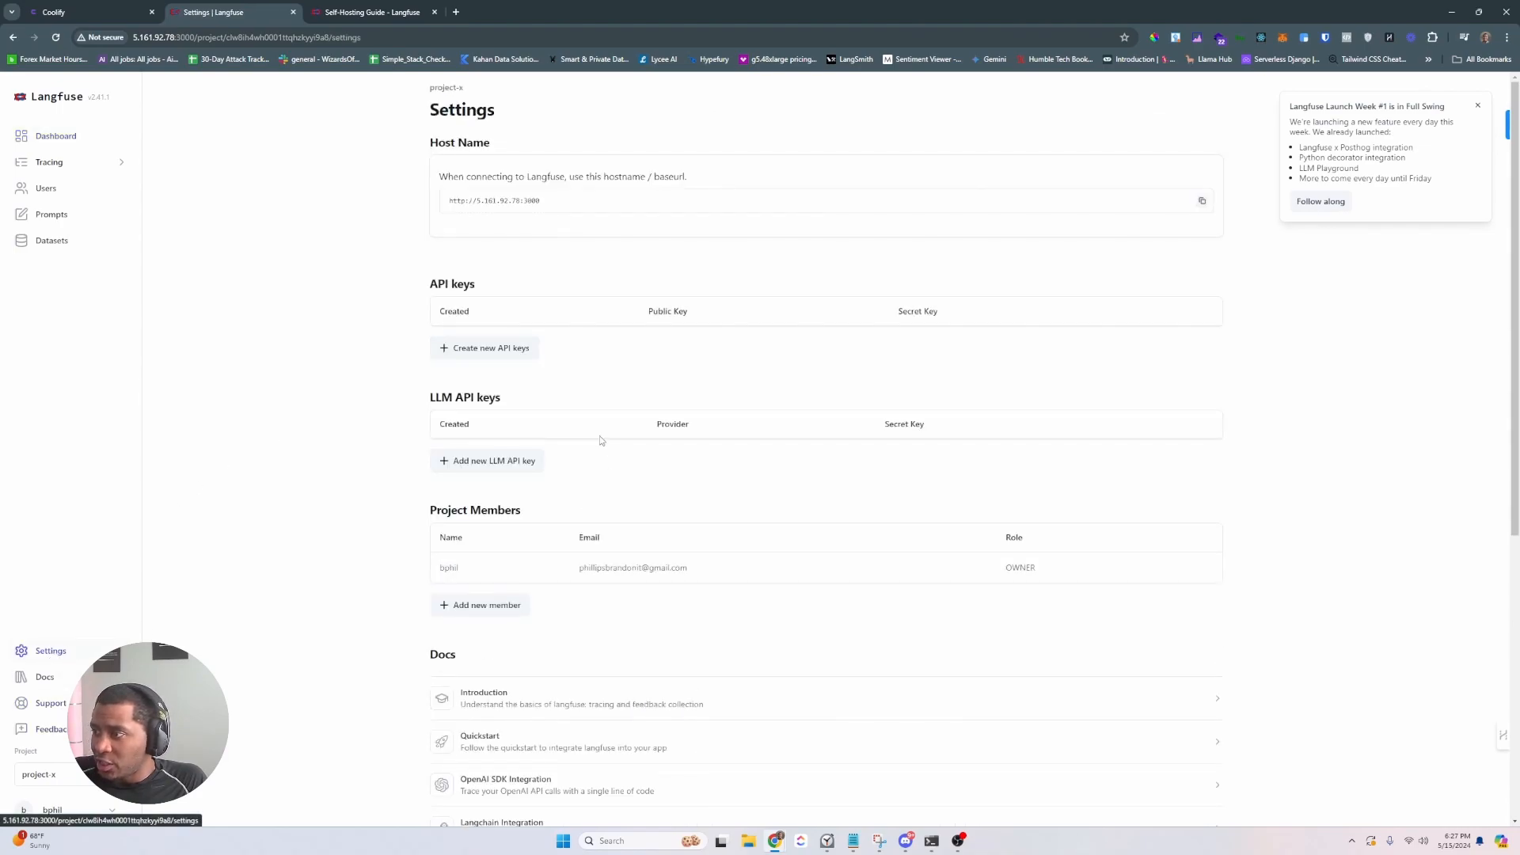
left_click(490, 348)
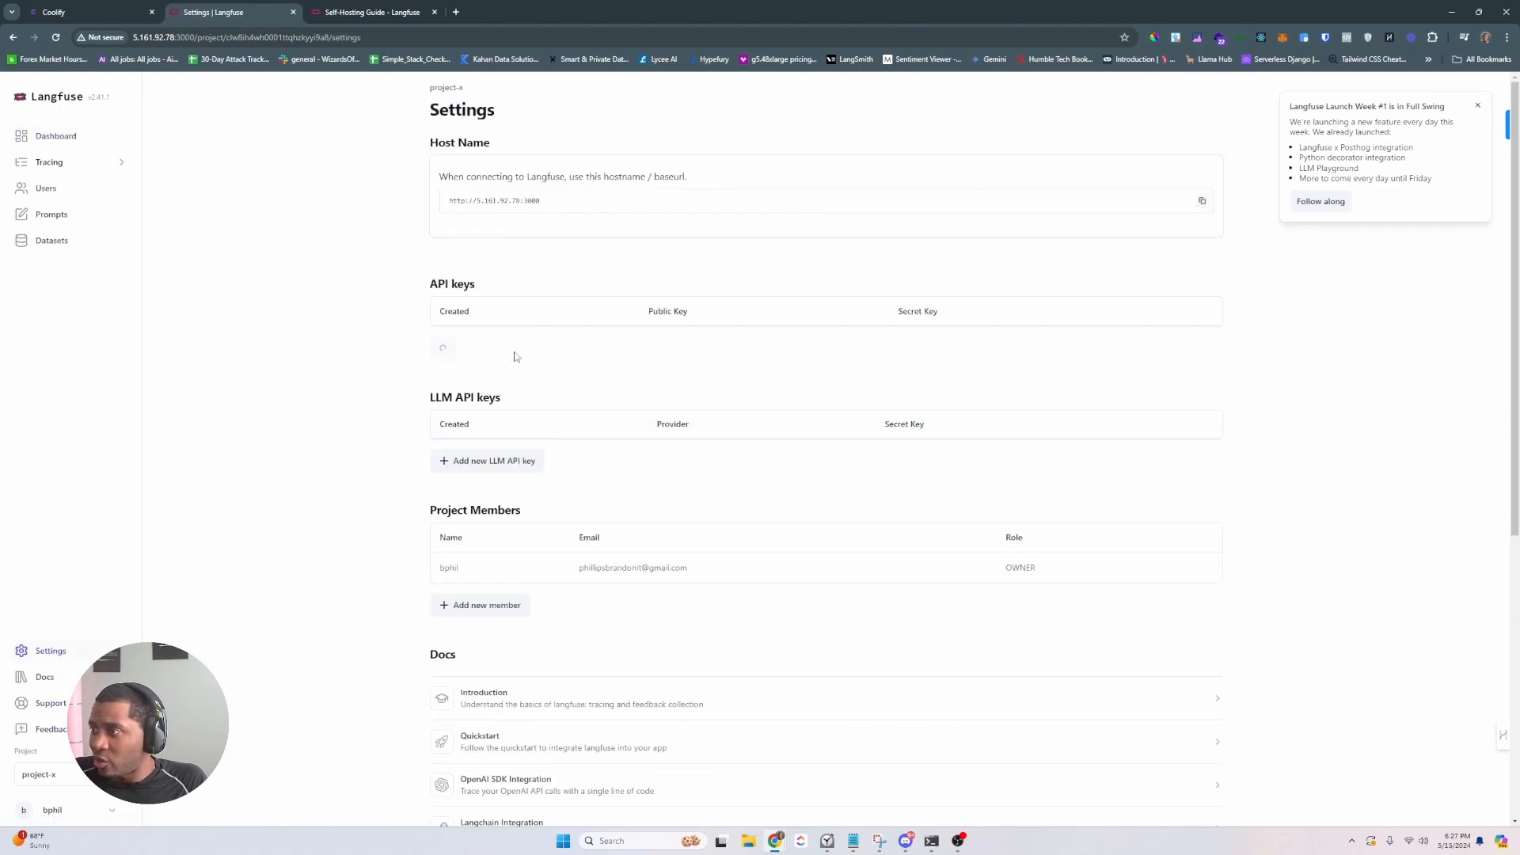
left_click(751, 476)
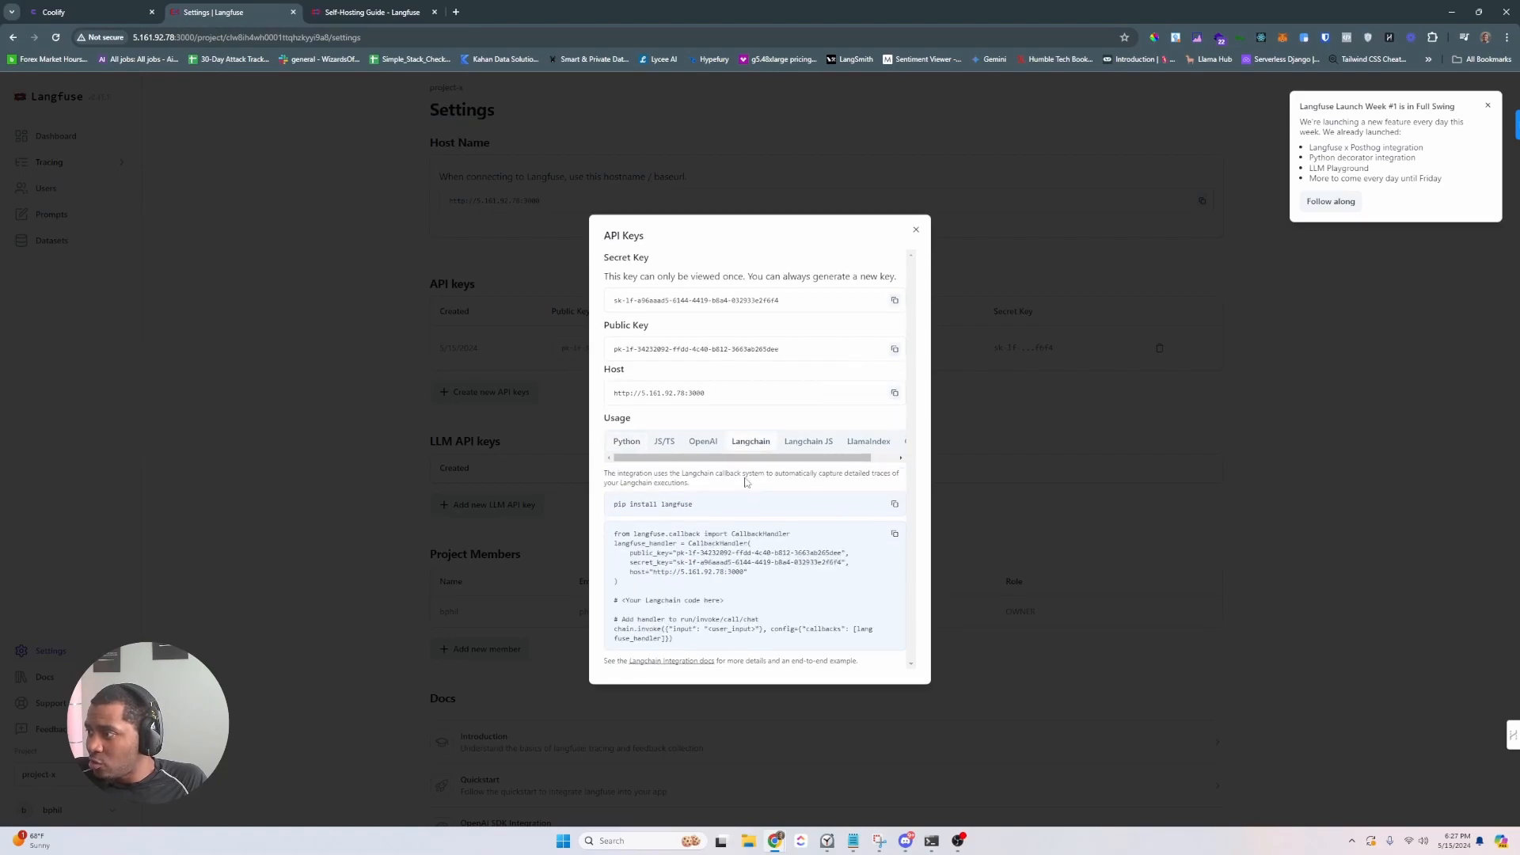
left_click(703, 447)
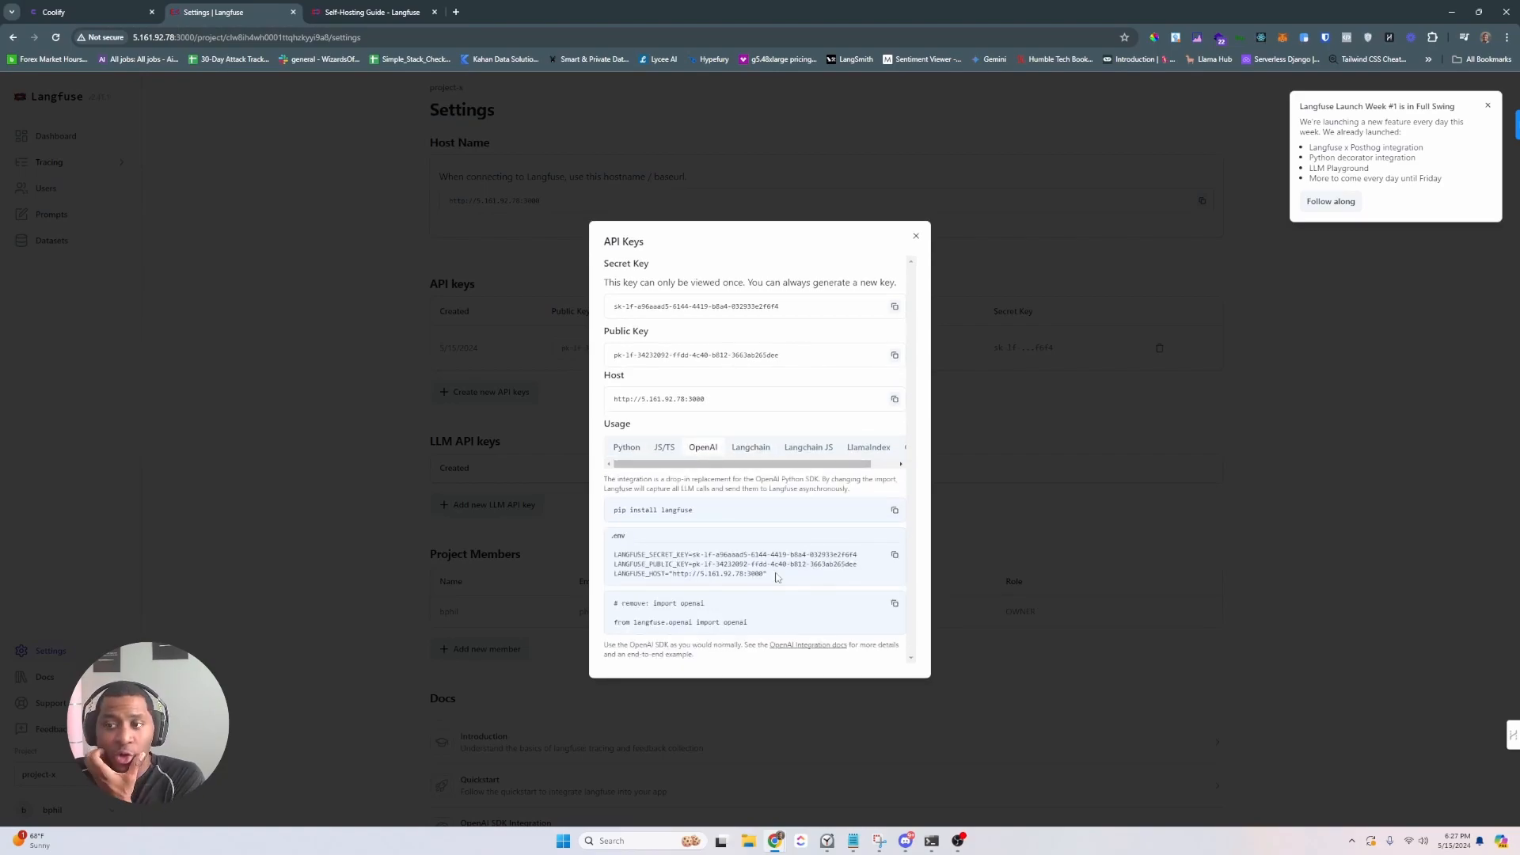